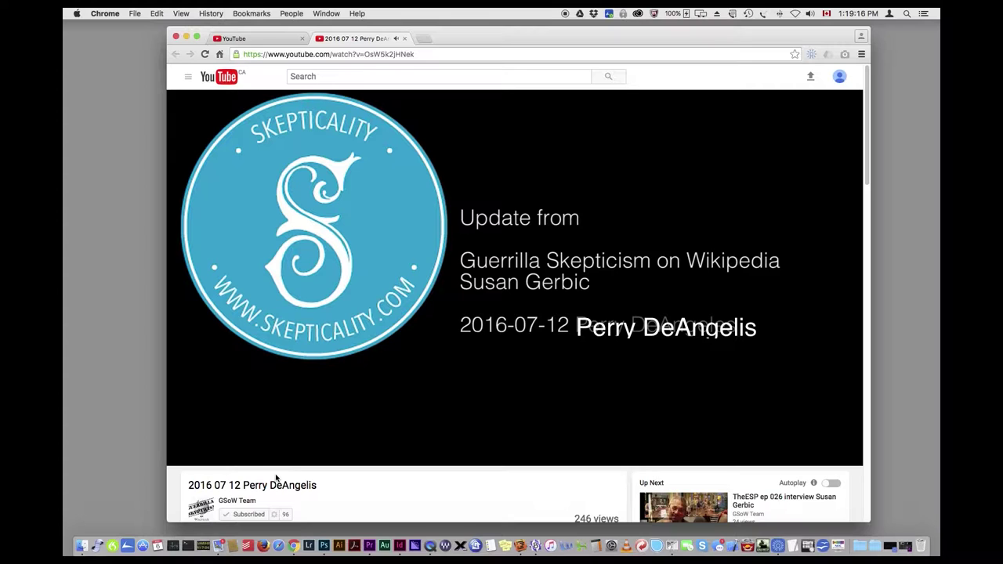
# - Lower the YouTube video's playback volume slightly with the volume slider
pyautogui.moveTo(240, 457)
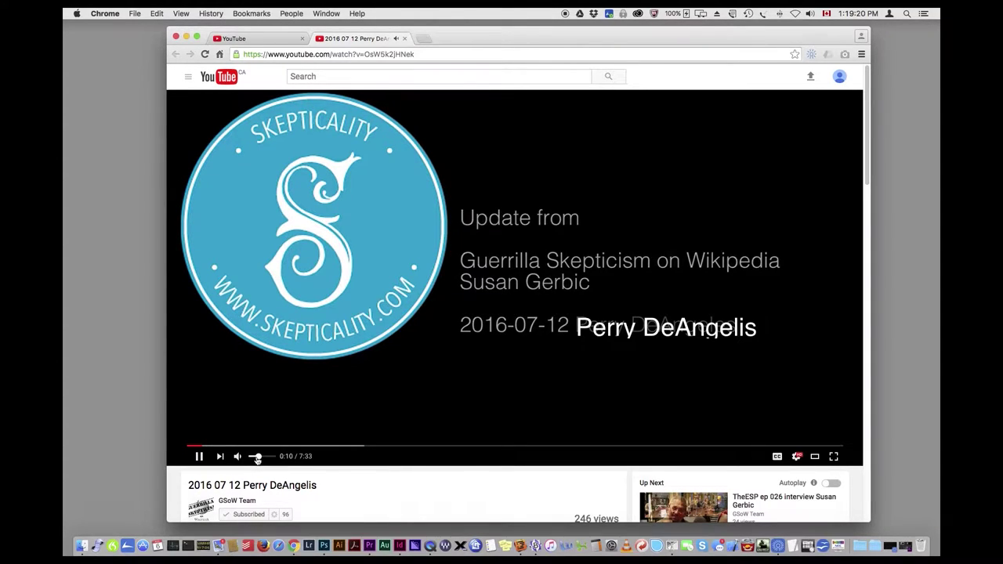
pyautogui.moveTo(256, 458); pyautogui.dragTo(252, 459)
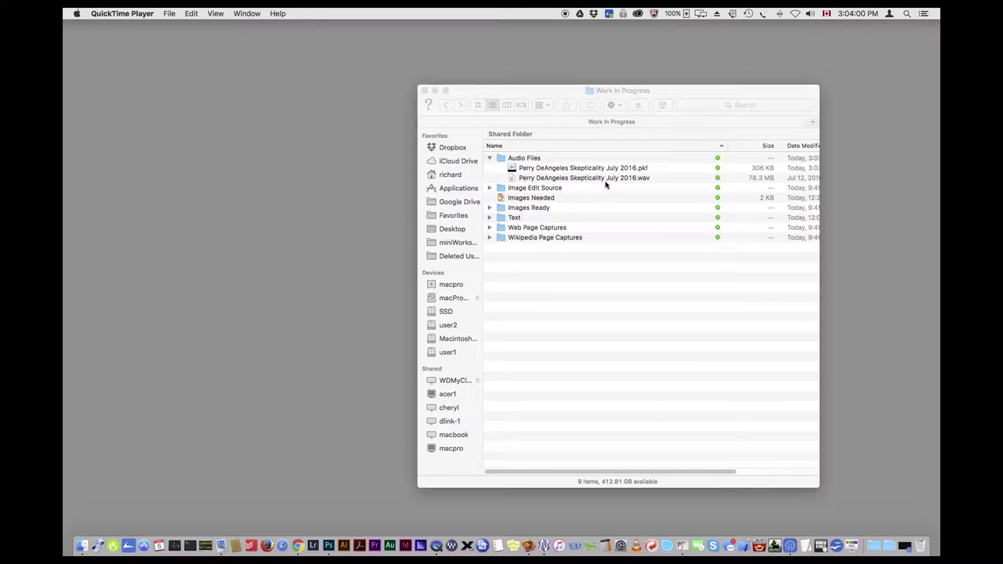
# - Select the Skepticality July 2016 .wav in Audio Files and drop it on Audition's Dock icon
pyautogui.click(577, 180)
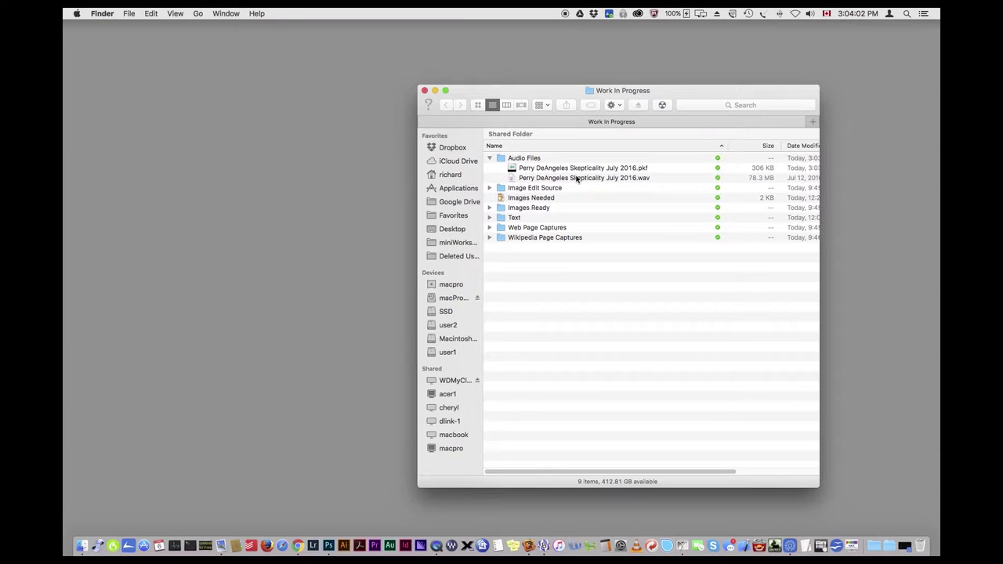
pyautogui.click(543, 180)
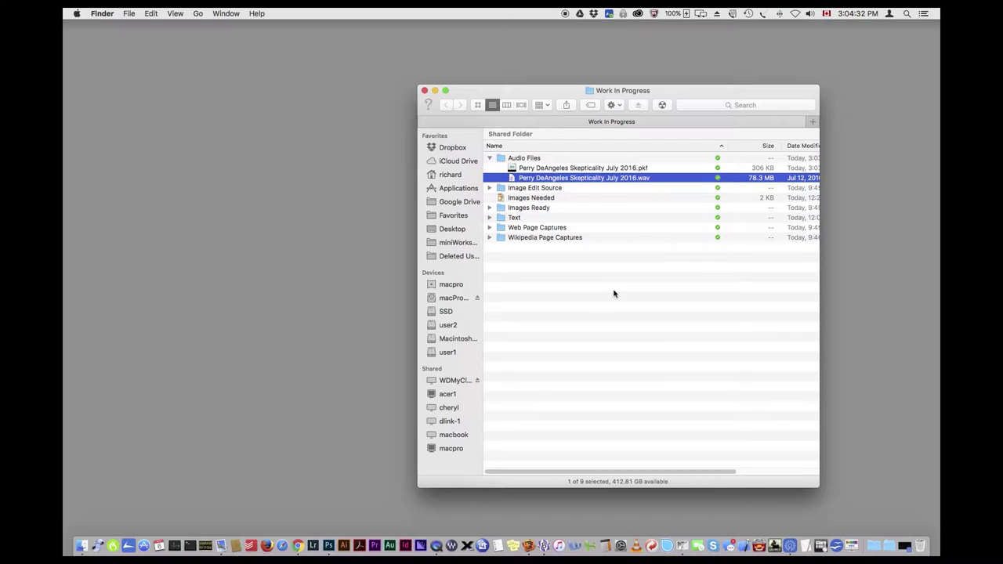
pyautogui.click(531, 178)
pyautogui.moveTo(531, 179); pyautogui.dragTo(391, 546)
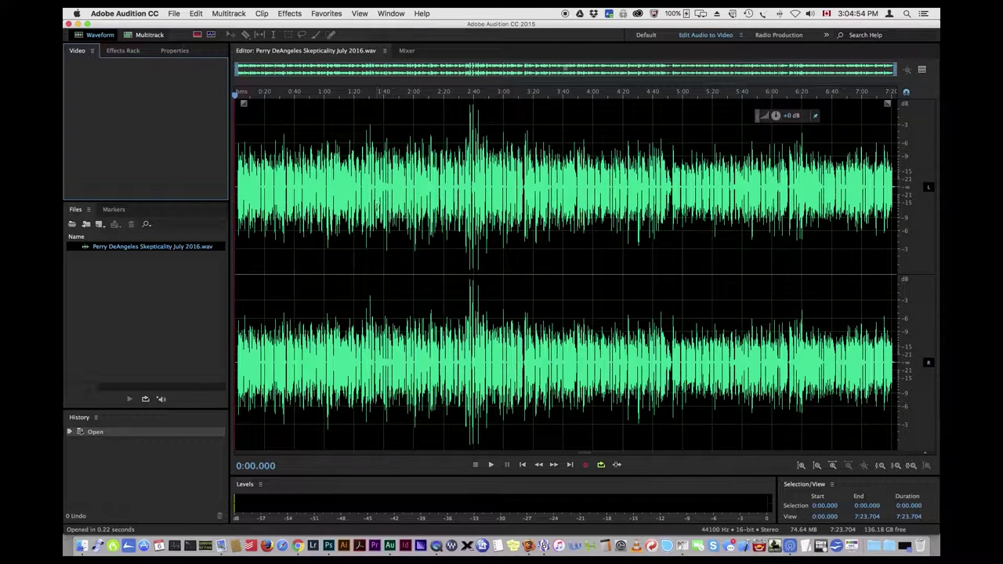
# - Play the first few seconds of the 7:23.704 stereo podcast, then stop
pyautogui.click(492, 466)
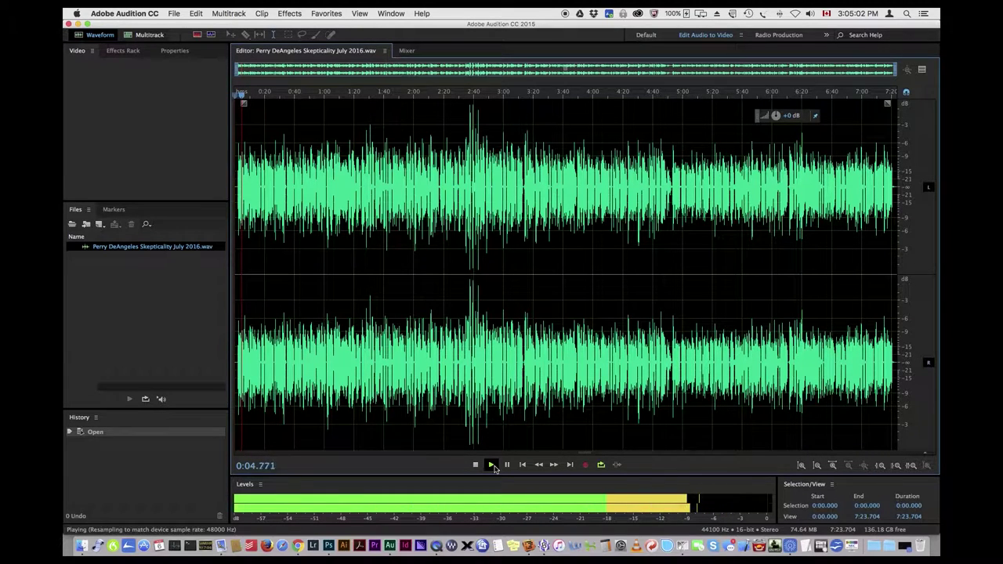
pyautogui.click(474, 465)
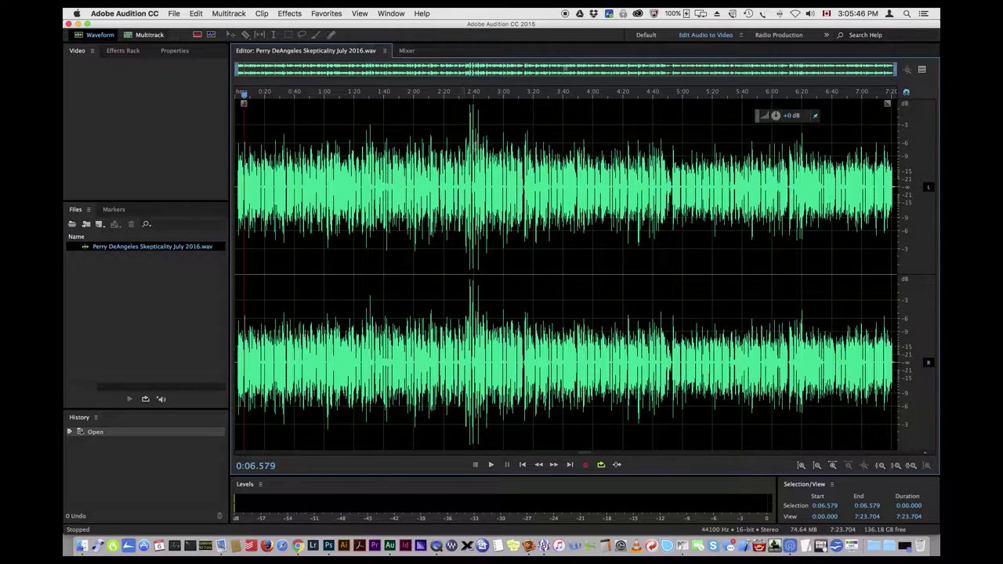
pyautogui.click(461, 97)
pyautogui.press('space')
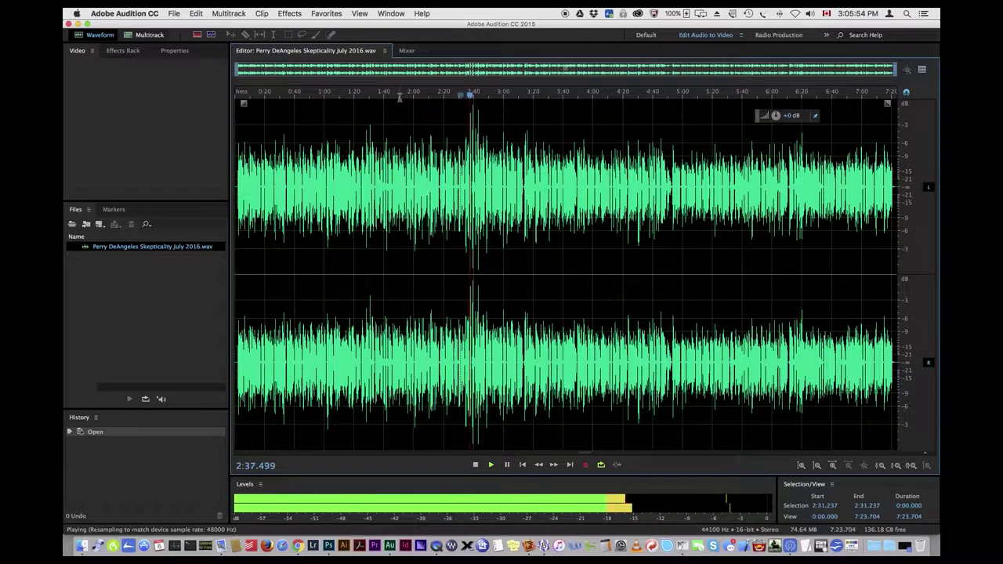
pyautogui.press('space')
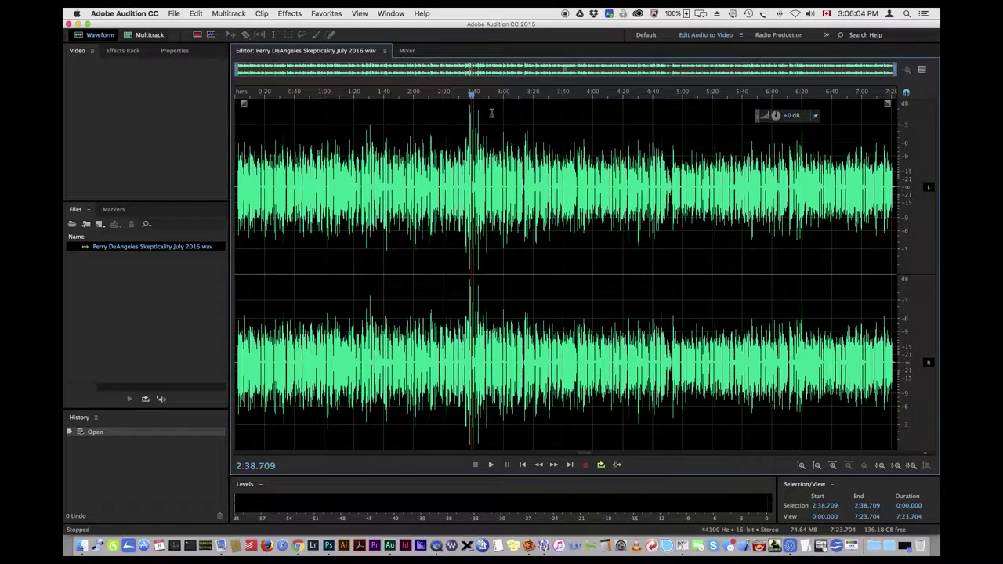
pyautogui.scroll(1, 525, 180)
pyautogui.scroll(5, 525, 181)
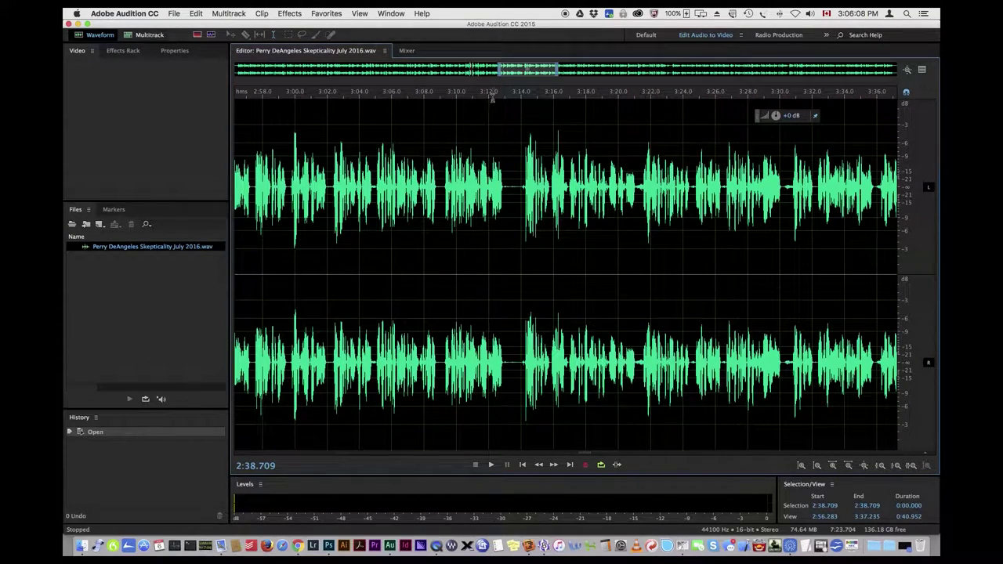
pyautogui.click(491, 95)
pyautogui.press('space')
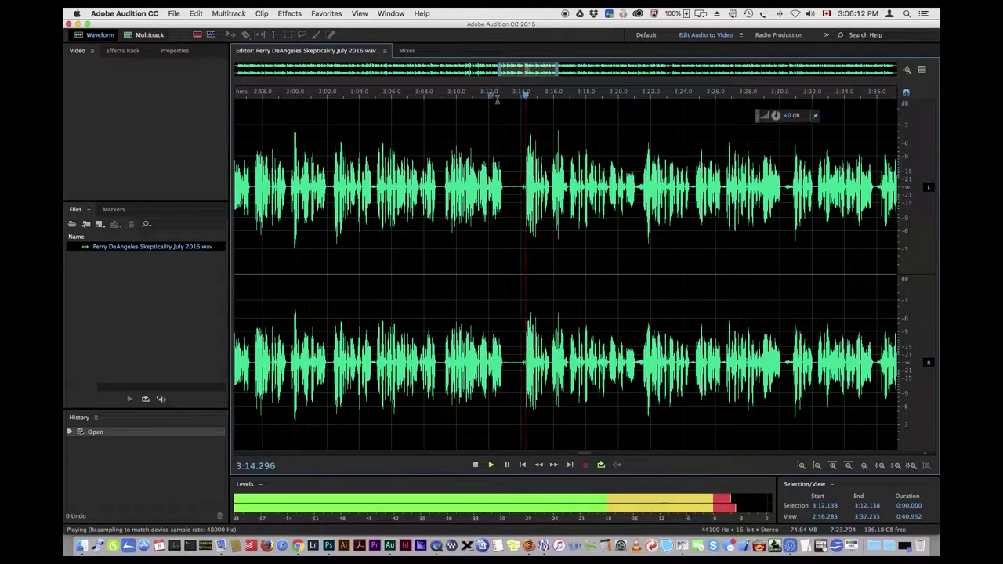
pyautogui.press('space')
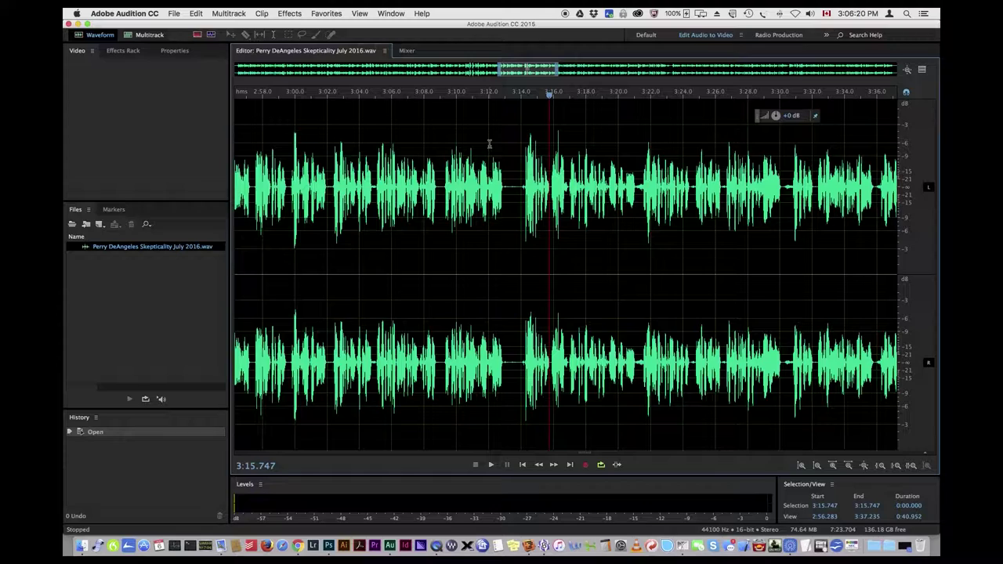
pyautogui.scroll(-4, 521, 188)
pyautogui.scroll(-3, 521, 188)
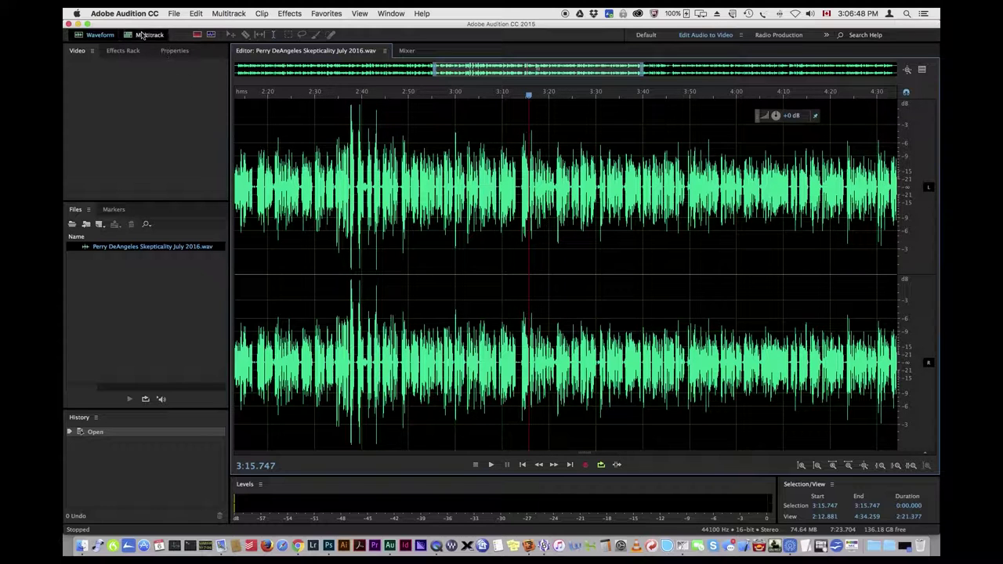
# - Quit Audition, move the Finder window aside, and open desktop Bad-clipping.wav in Audition
pyautogui.click(70, 25)
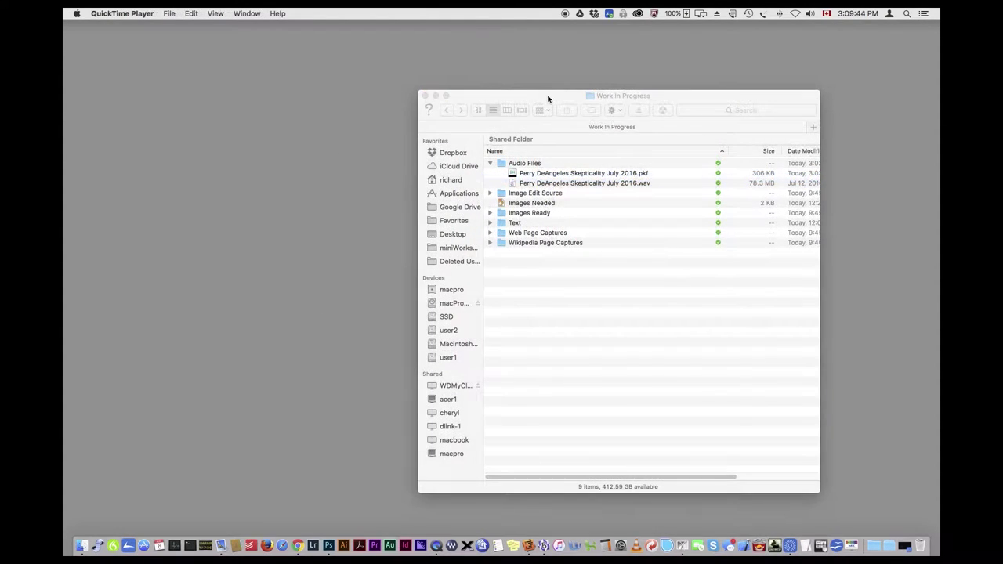
pyautogui.click(544, 96)
pyautogui.moveTo(544, 96); pyautogui.dragTo(494, 94)
pyautogui.click(916, 244)
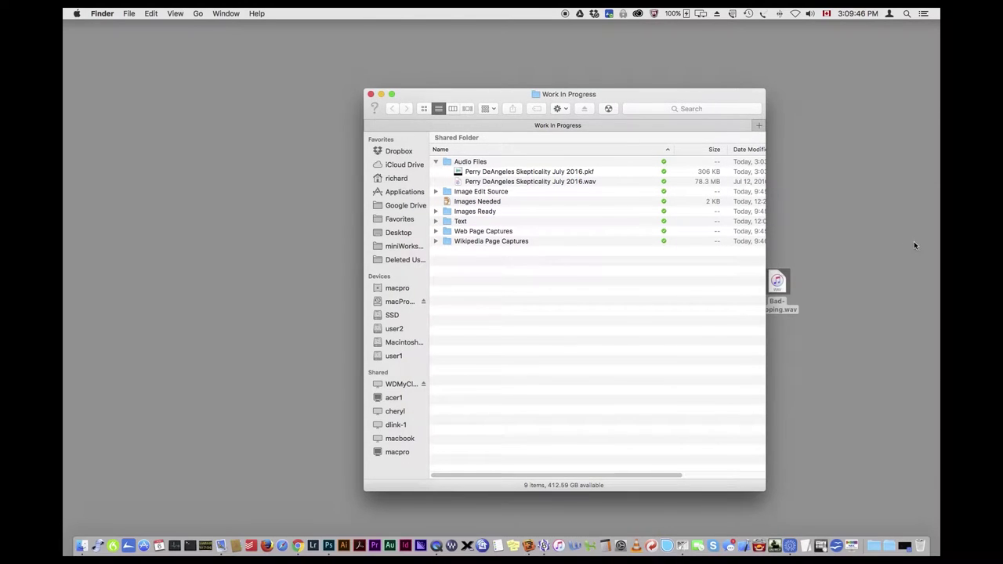
pyautogui.moveTo(776, 284); pyautogui.dragTo(389, 544)
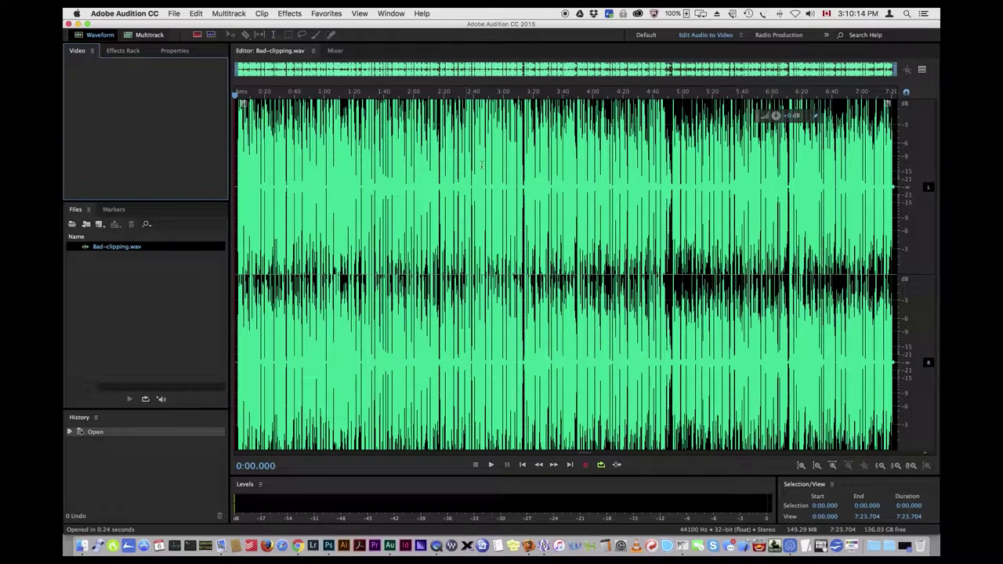
# - Zoom the waveform to roughly 1:26–4:53 and place the playhead at 1:49.724
pyautogui.scroll(4, 473, 164)
pyautogui.scroll(2, 486, 202)
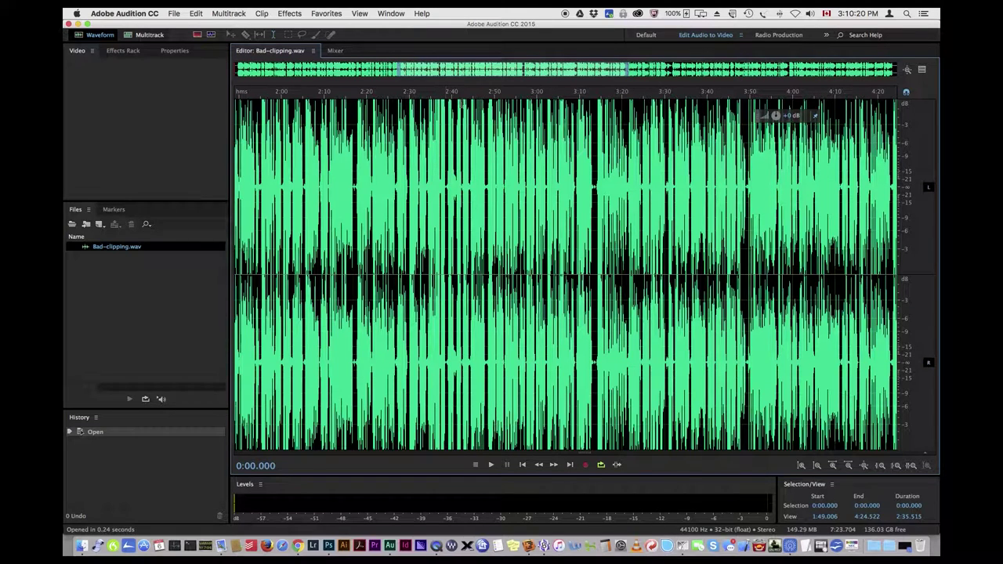
pyautogui.scroll(-3, 519, 156)
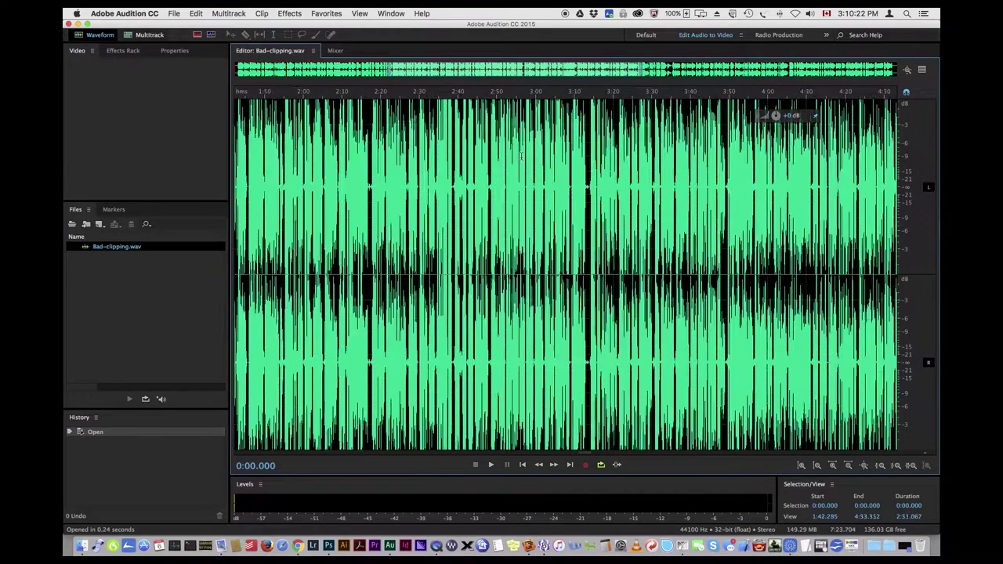
pyautogui.scroll(2, 521, 156)
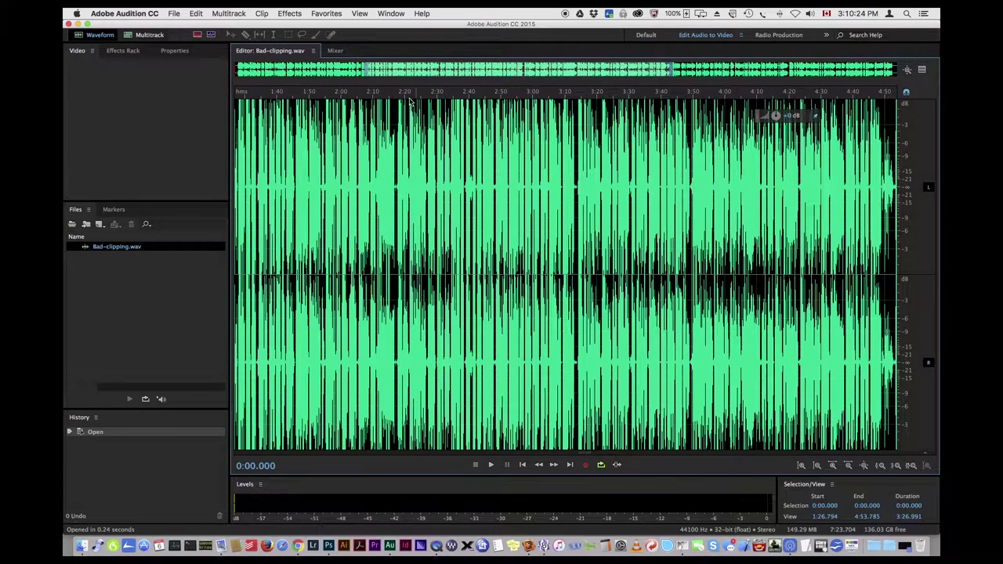
pyautogui.click(309, 91)
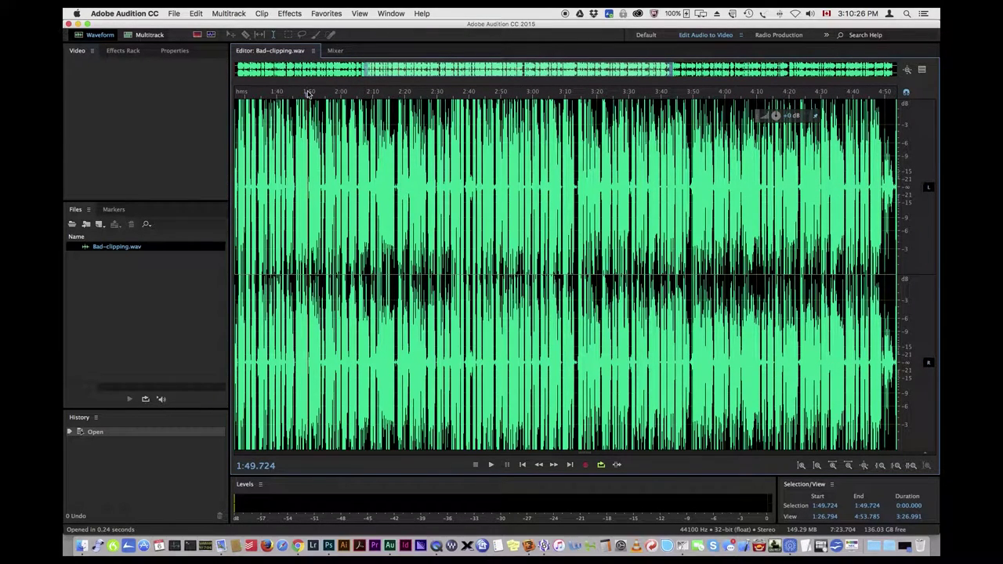
# - Play the clipped audio from 1:49.724 and stop at 1:52.566
pyautogui.press('space')
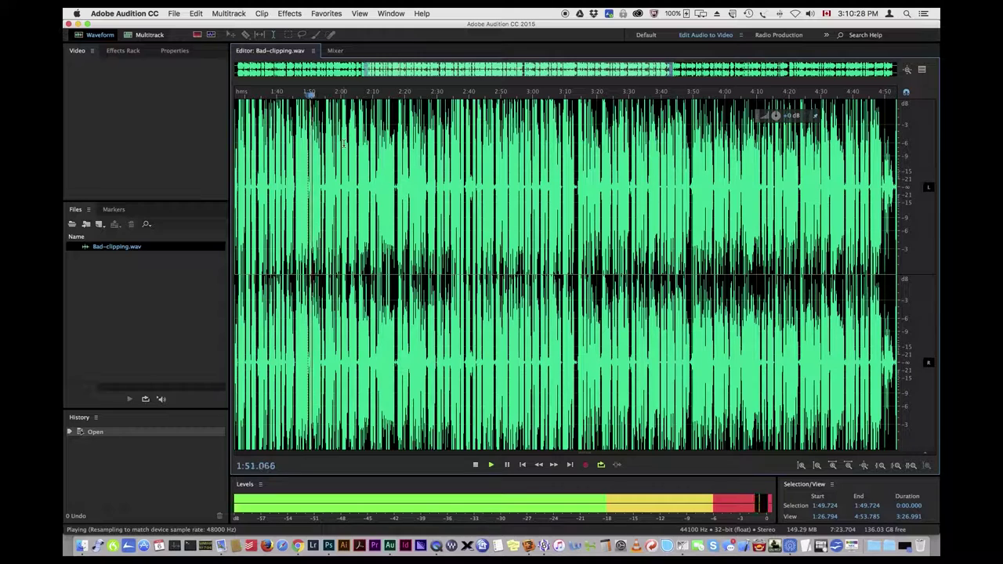
pyautogui.press('space')
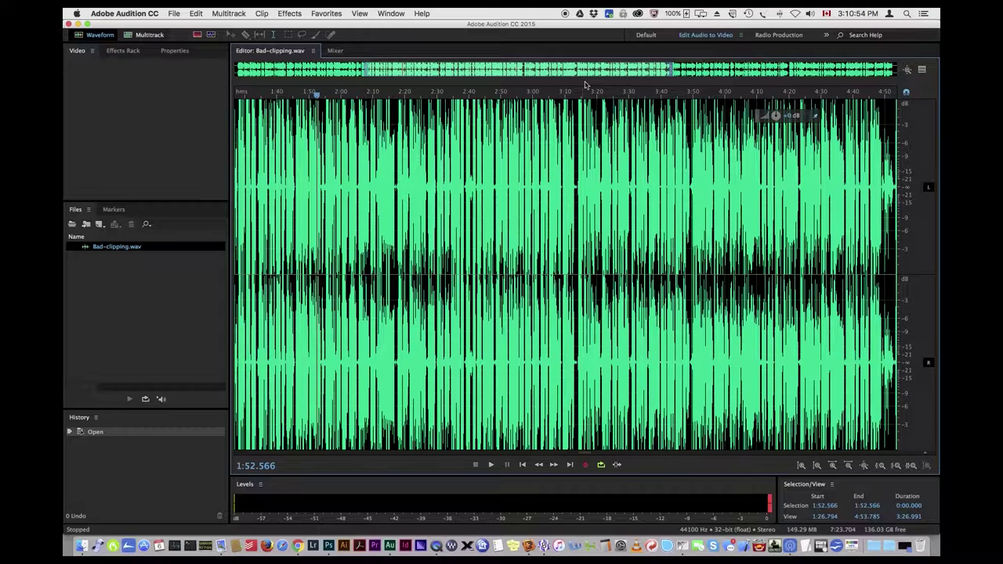
# - Slide the overview range left so the view spans about 0:50 to 4:17
pyautogui.moveTo(597, 70); pyautogui.dragTo(542, 68)
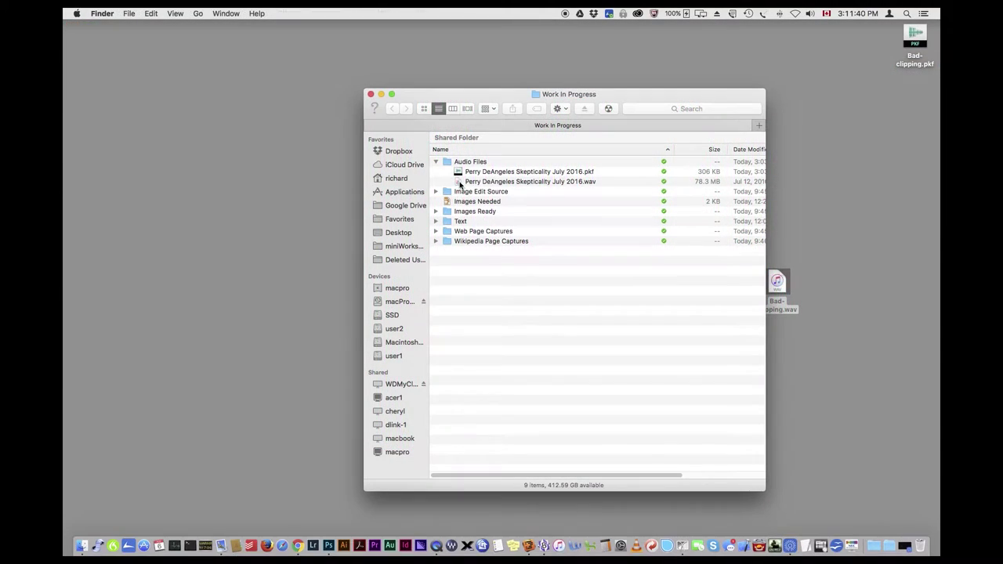
# - Drop Podcast-FSDM.wav from Finder onto Audition's Dock icon to open it
pyautogui.moveTo(460, 185); pyautogui.dragTo(395, 546)
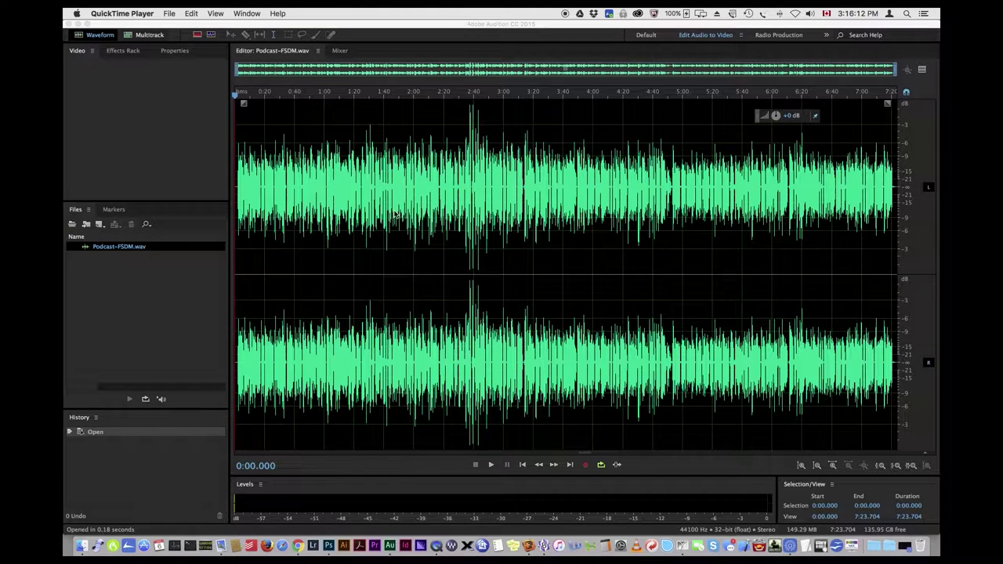
# - Bring up the context menu on the Podcast-FSDM.wav waveform
pyautogui.rightClick(396, 213)
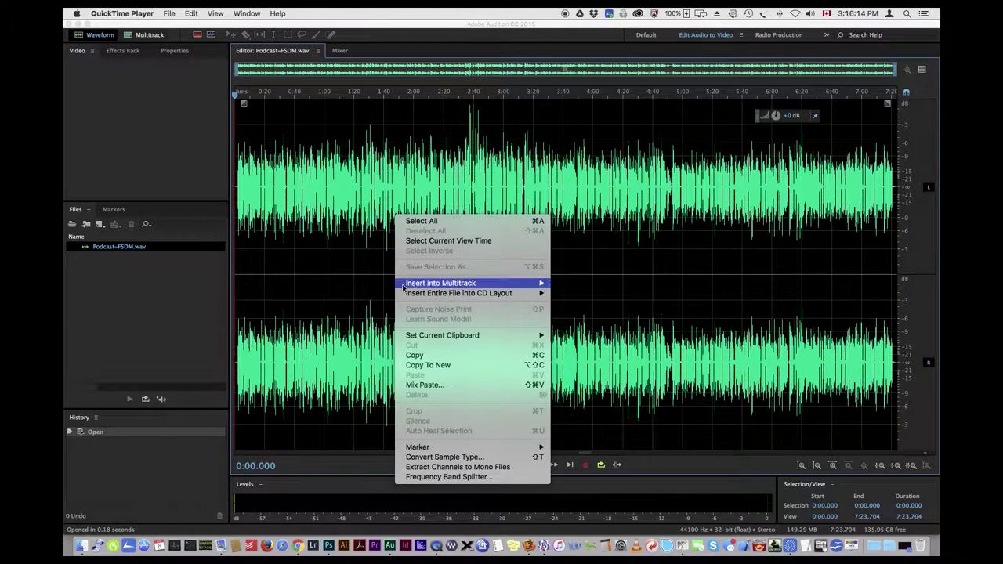
# - Insert the podcast into a new multitrack session, Untitled Session 1, with default settings
pyautogui.moveTo(478, 285)
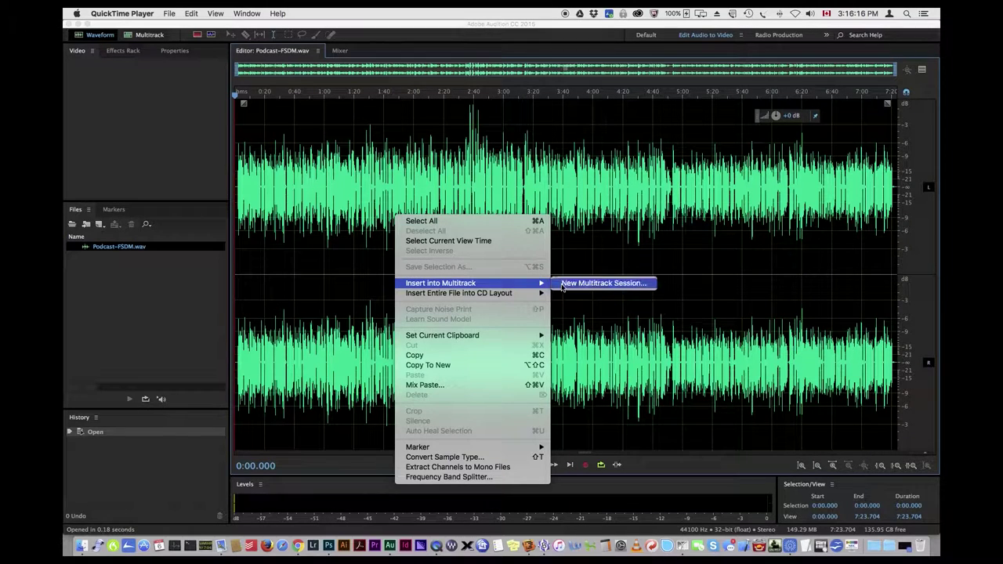
pyautogui.click(568, 287)
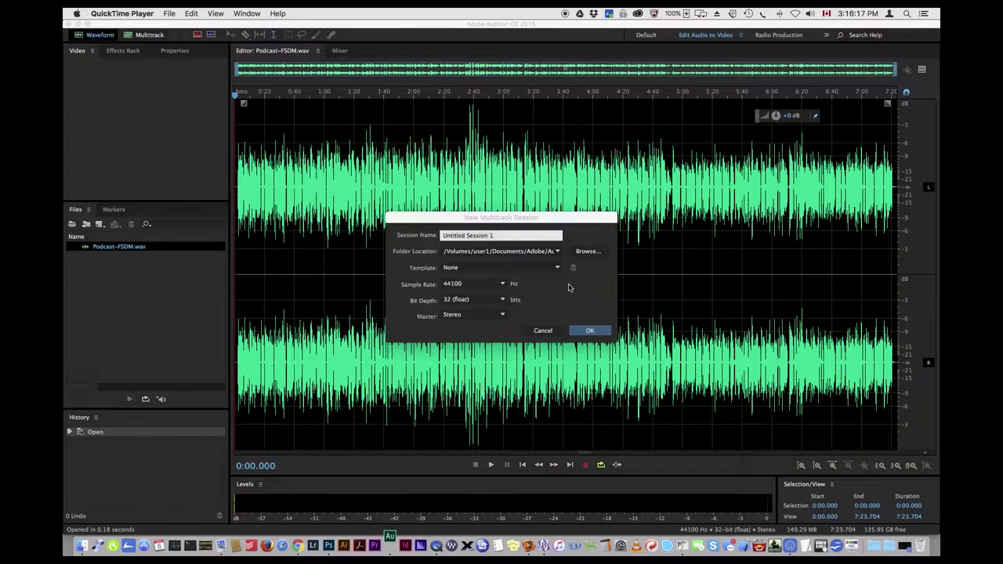
pyautogui.click(585, 330)
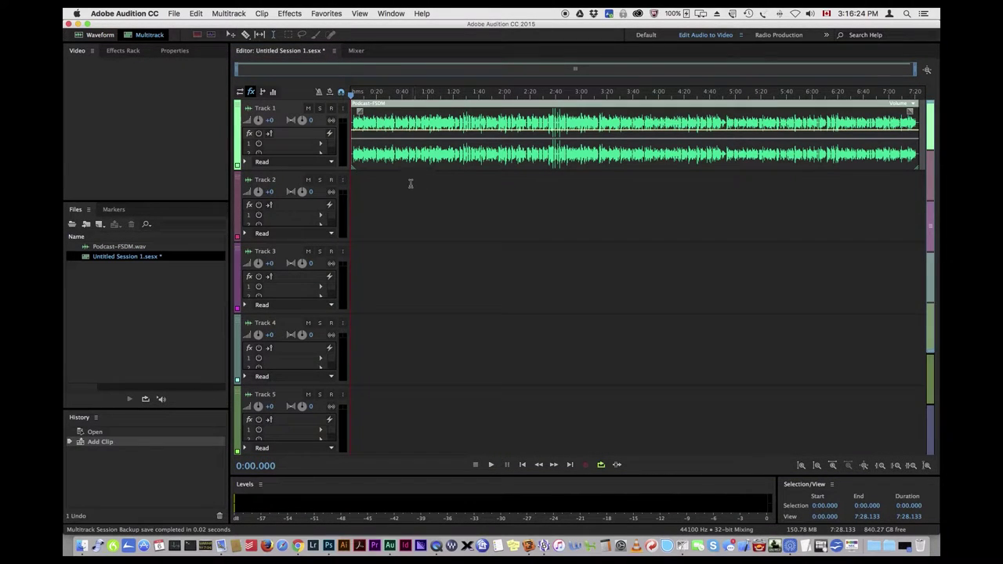
# - Extract the podcast clip's channels into mono files Podcast-FSDM_L and Podcast-FSDM_R
pyautogui.doubleClick(413, 115)
pyautogui.rightClick(413, 118)
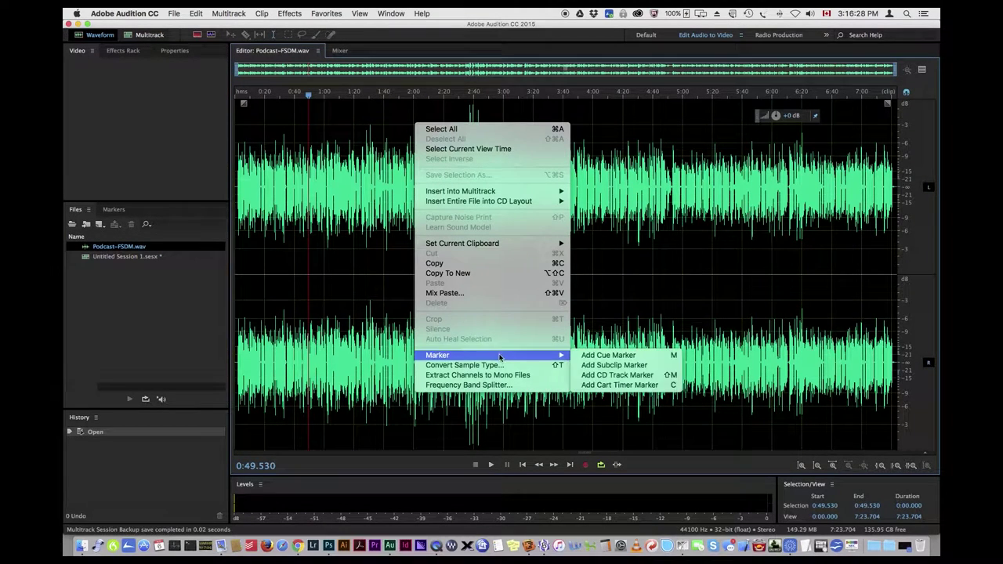
pyautogui.click(499, 375)
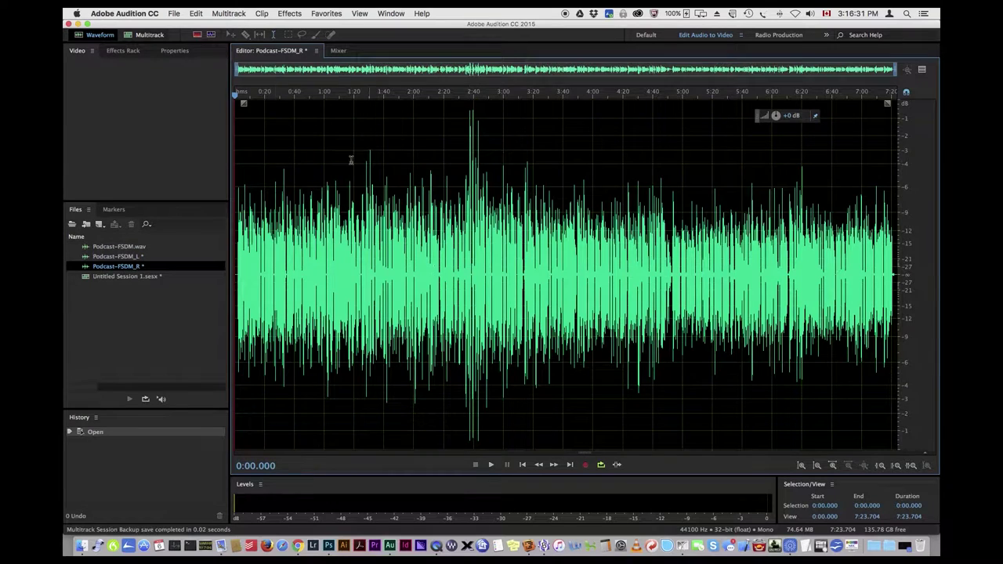
# - Put Podcast-FSDM_L on Track 2 and Podcast-FSDM_R on Track 3, and mute Track 1's stereo clip
pyautogui.click(145, 35)
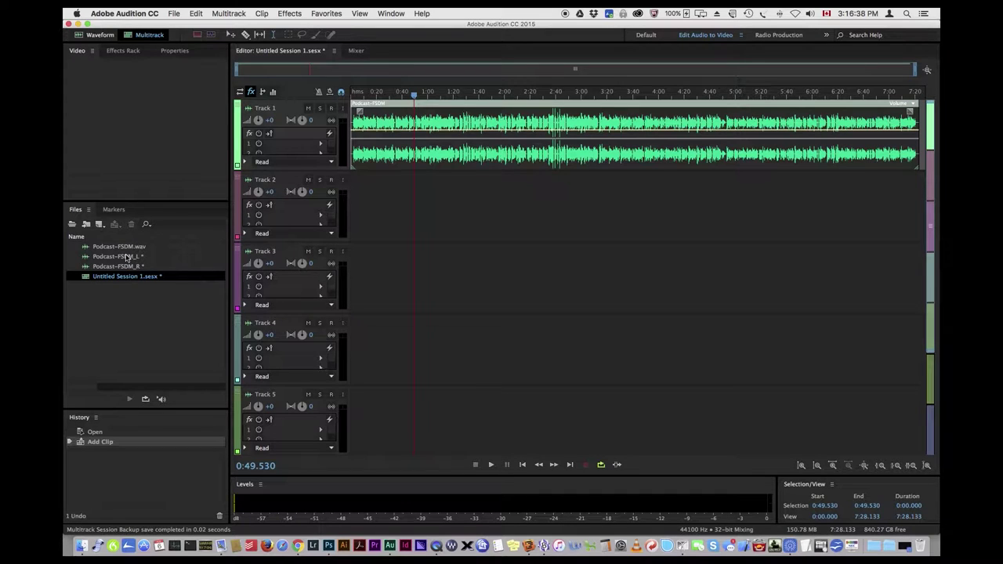
pyautogui.moveTo(135, 261); pyautogui.dragTo(342, 209)
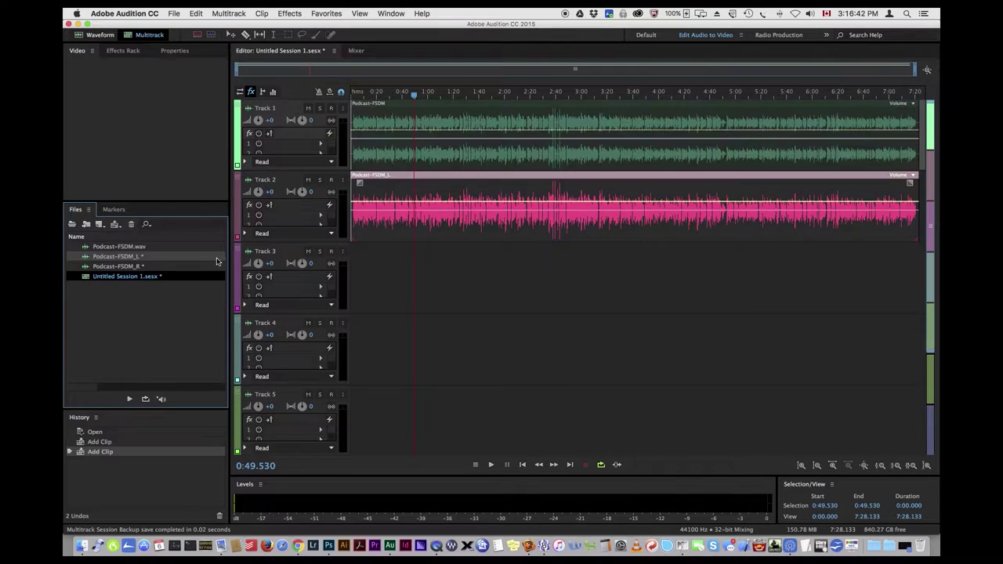
pyautogui.moveTo(125, 266); pyautogui.dragTo(345, 270)
pyautogui.click(307, 109)
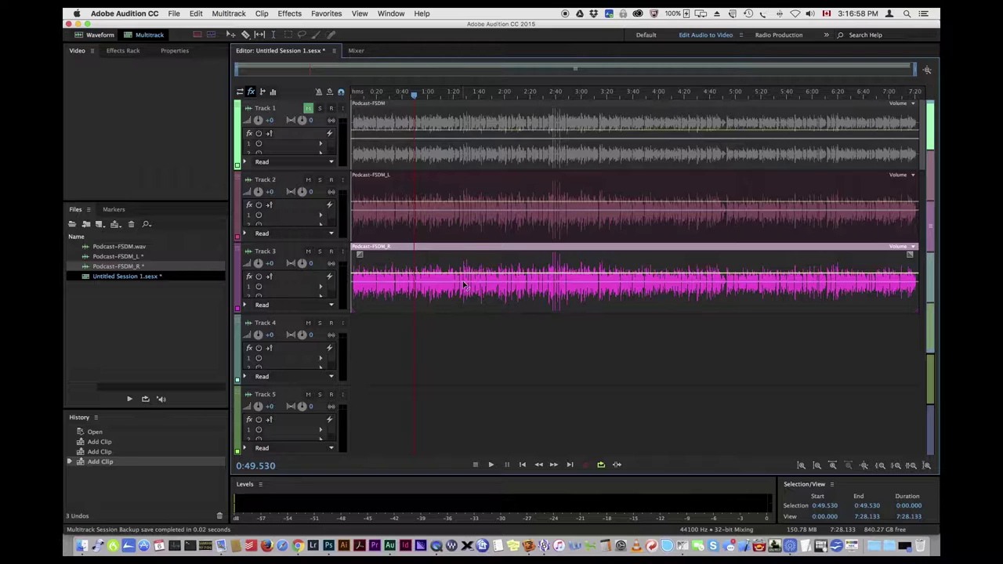
# - Save the Track 2 clip as Podcast-FSDM_L.wav, then open the Track 3 Podcast-FSDM_R clip for waveform editing
pyautogui.doubleClick(459, 194)
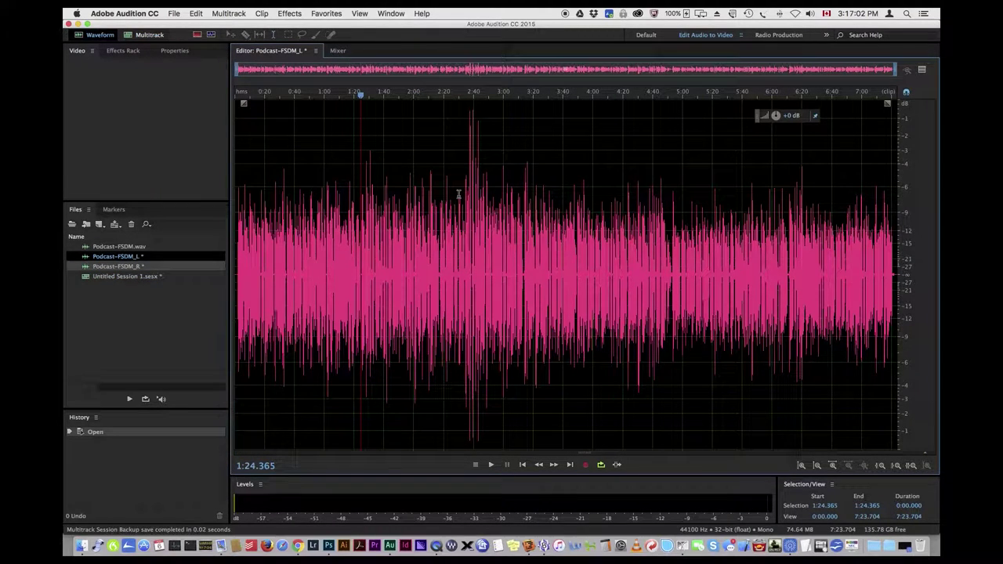
pyautogui.press('super+shift+s')
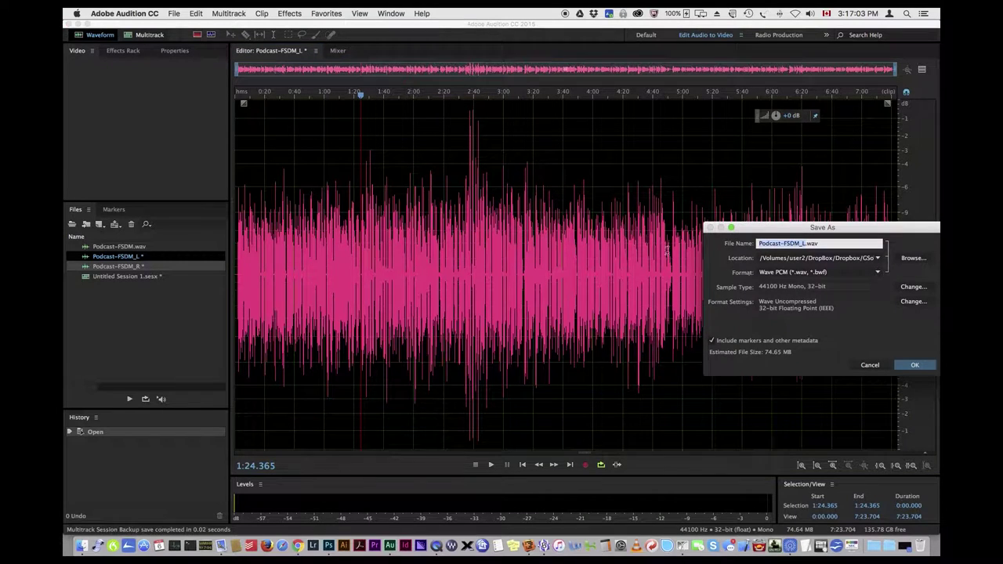
pyautogui.click(913, 366)
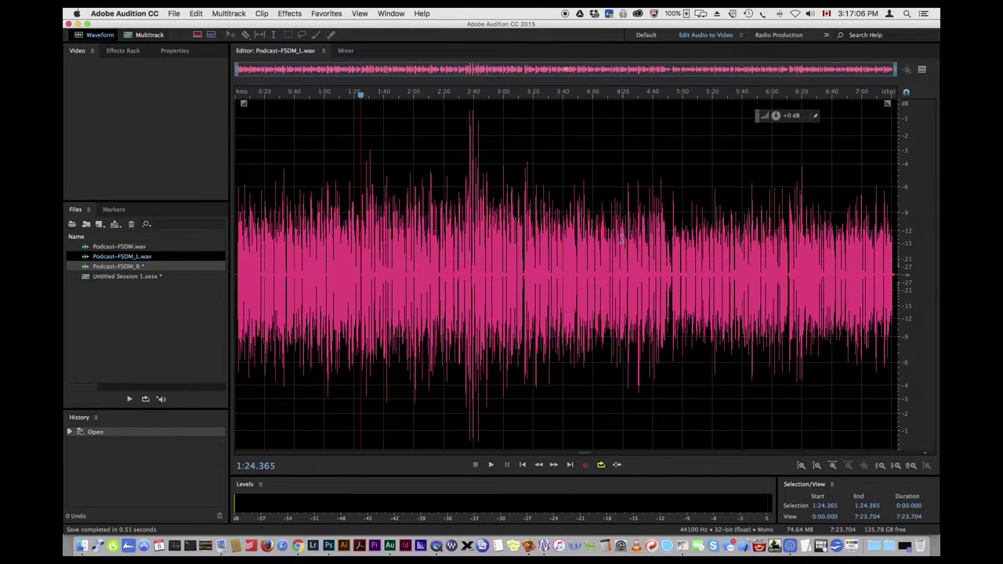
pyautogui.click(145, 35)
pyautogui.doubleClick(416, 264)
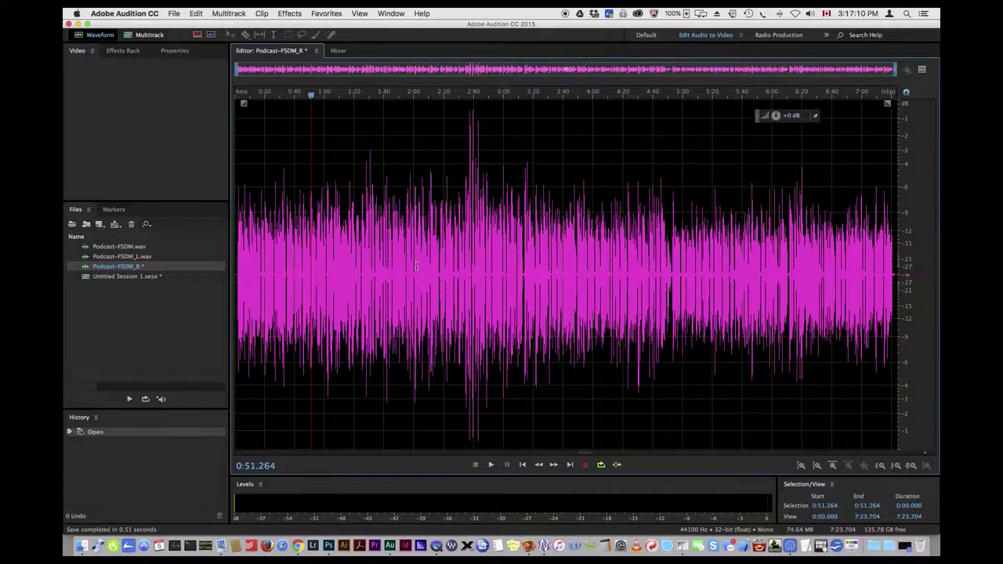
# - Apply Effects > Invert to Podcast-FSDM_R, save it as Podcast-FSDM_R.wav, and go back to the multitrack session
pyautogui.click(291, 14)
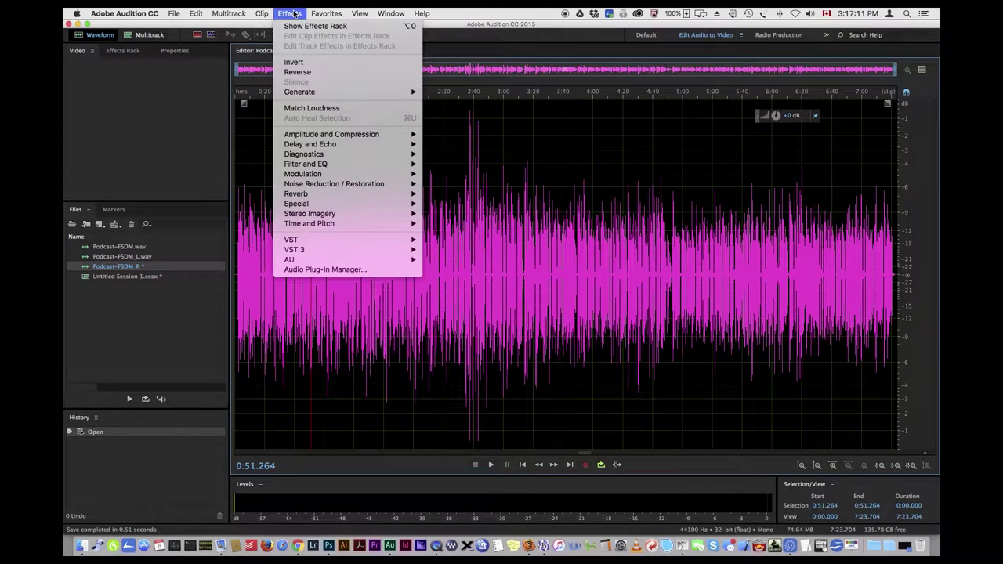
pyautogui.click(294, 62)
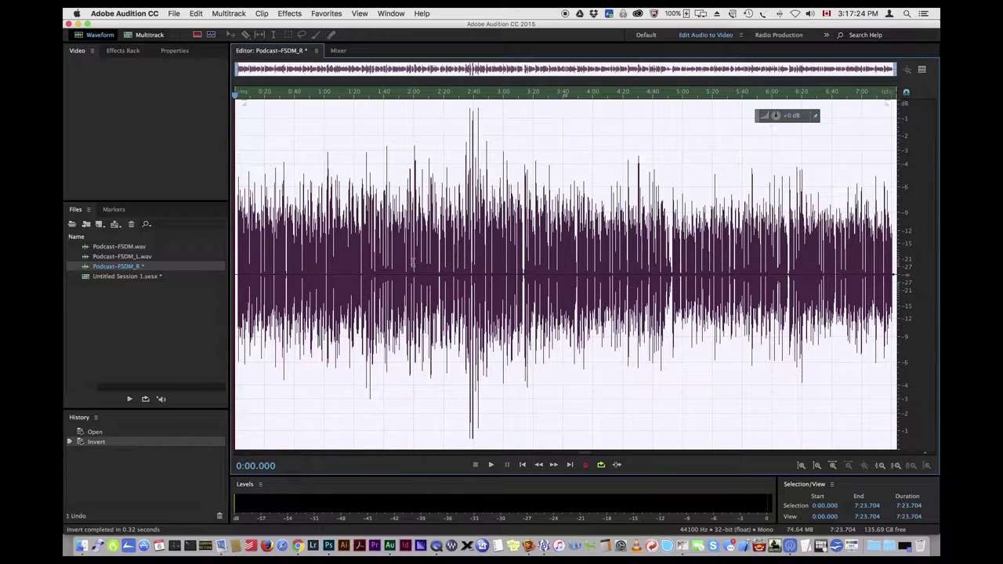
pyautogui.press('super+shift+s')
pyautogui.click(911, 365)
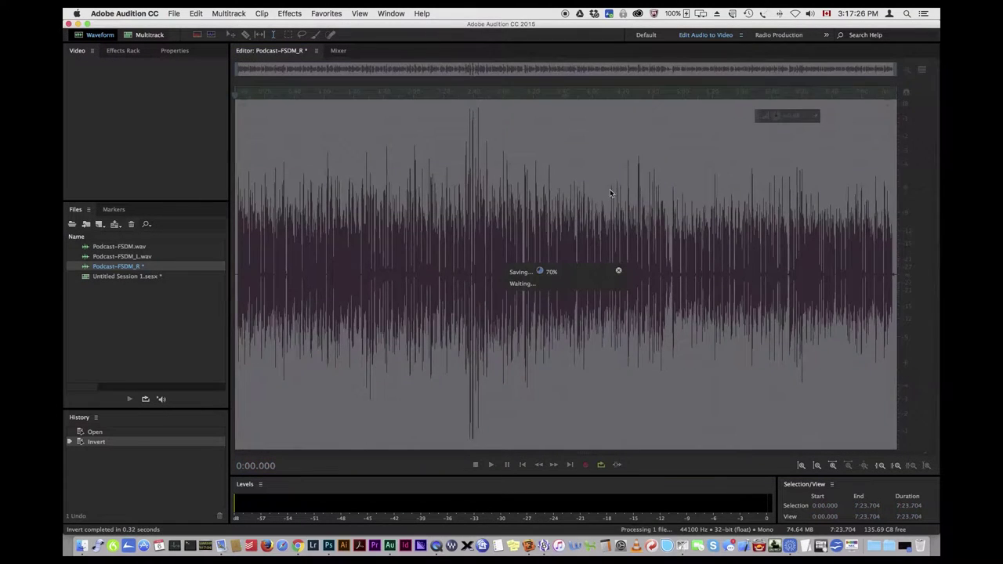
pyautogui.click(146, 35)
pyautogui.click(487, 377)
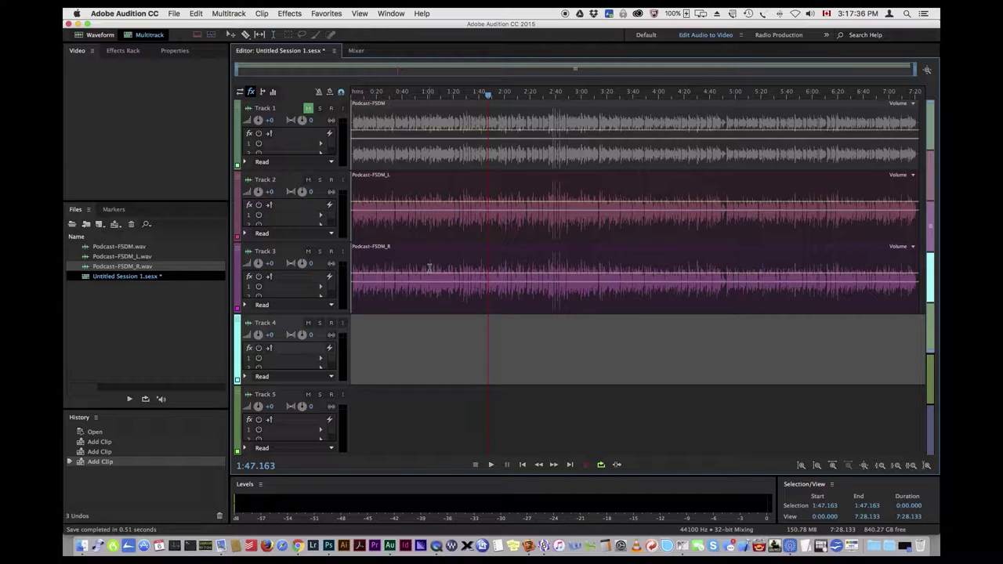
# - Mix down the entire session to Untitled Session 1 Mixdown 1, then return to the multitrack view
pyautogui.click(238, 13)
pyautogui.moveTo(228, 26)
pyautogui.moveTo(251, 58)
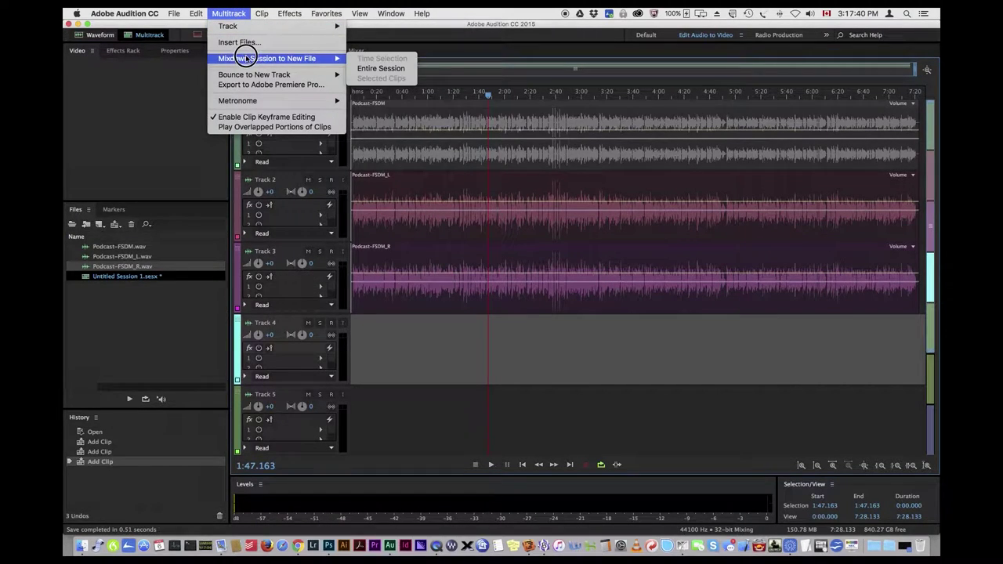
pyautogui.click(380, 68)
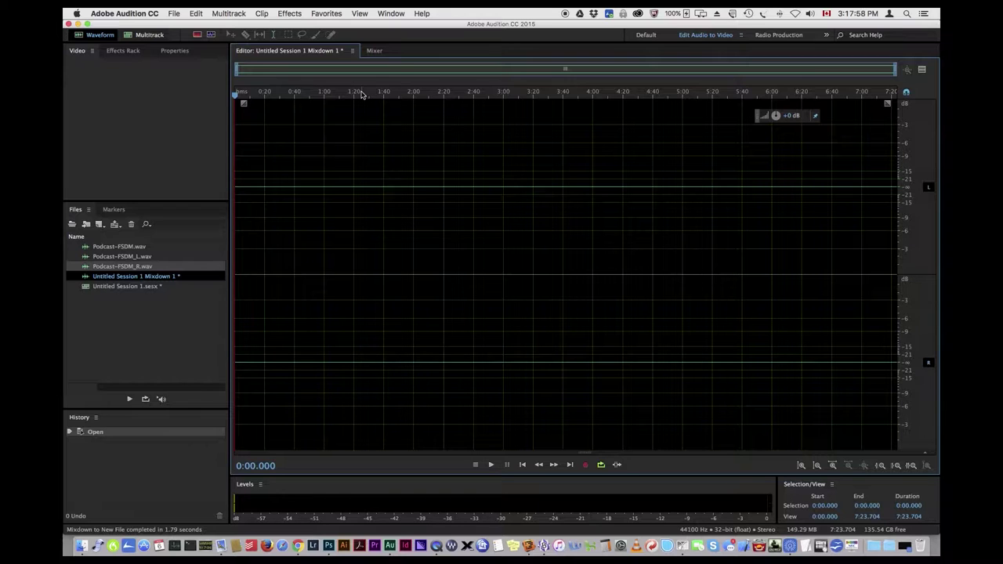
pyautogui.click(131, 290)
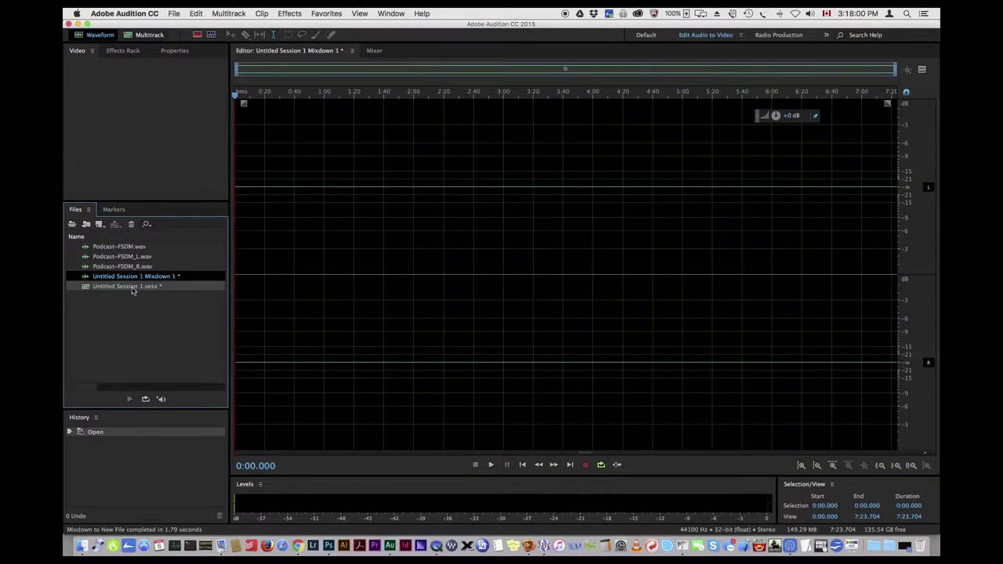
pyautogui.click(128, 248)
pyautogui.click(149, 34)
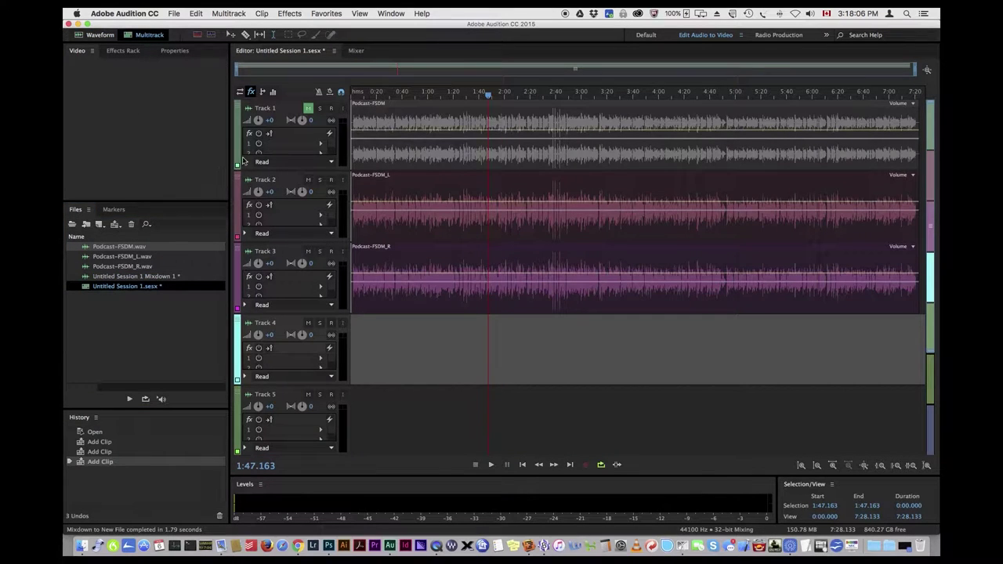
# - Zoom the tracks taller and set the playhead to 1:20 on Track 1's podcast clip
pyautogui.scroll(4, 299, 140)
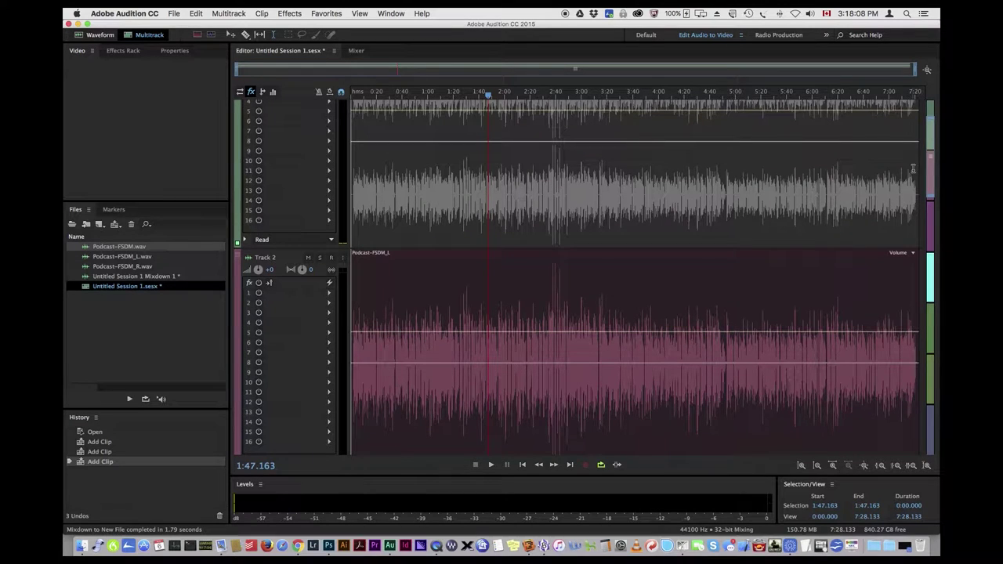
pyautogui.scroll(3, 926, 146)
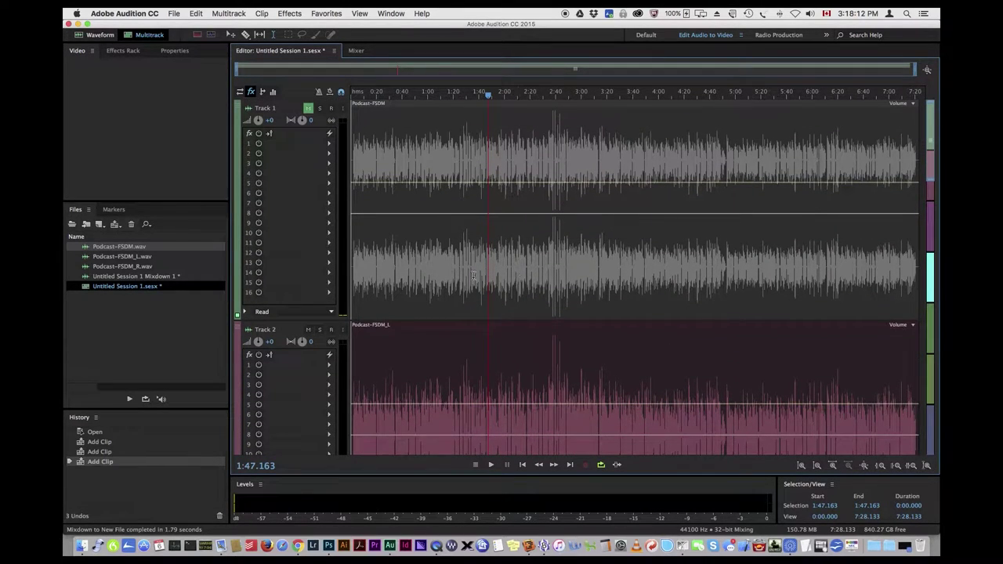
pyautogui.click(451, 257)
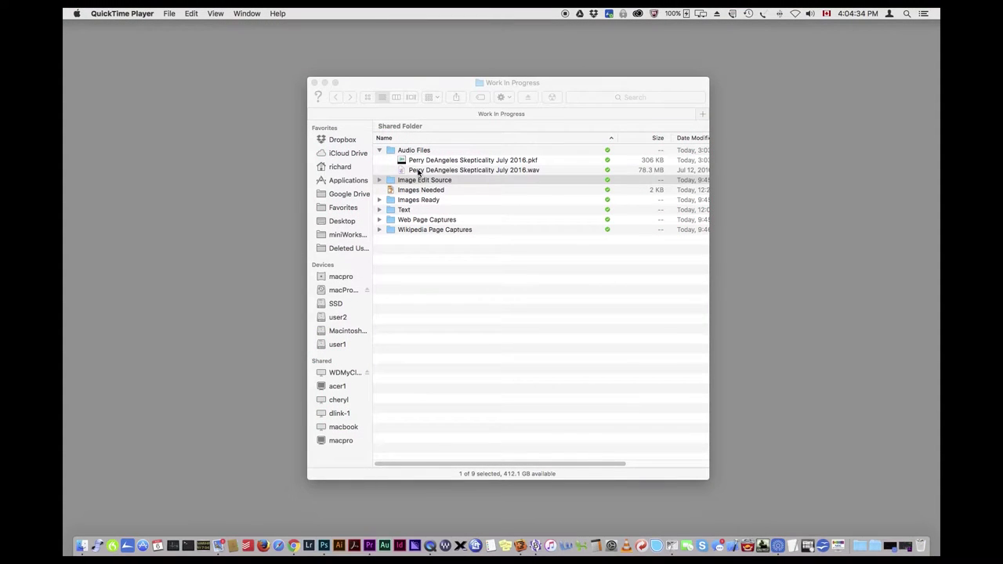
# - Drag the Skepticality July 2016 podcast WAV from Finder onto Audition's Dock icon
pyautogui.moveTo(417, 171); pyautogui.dragTo(383, 544)
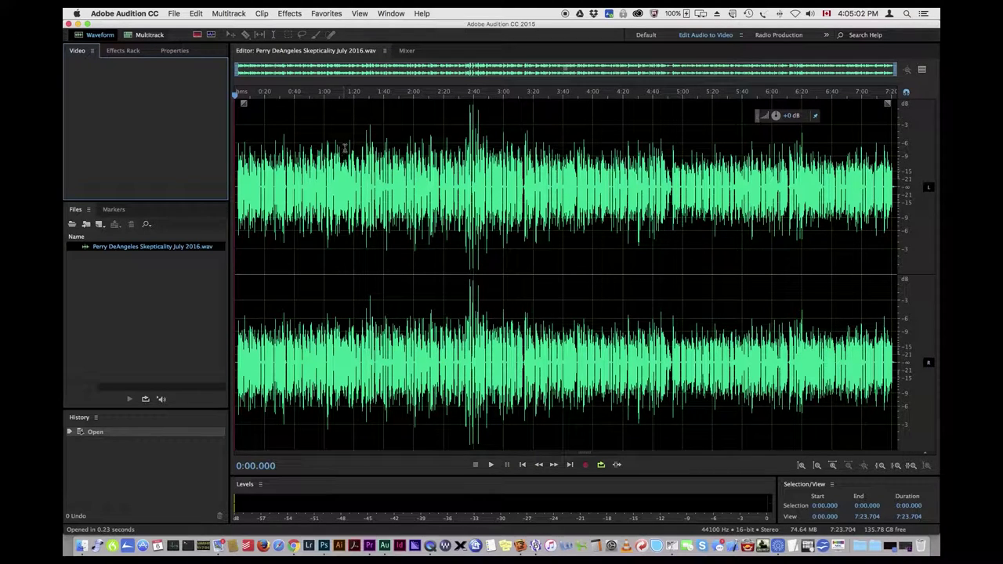
# - Apply the Favorites > Convert to Mono action to turn the podcast into 16-bit mono
pyautogui.click(328, 14)
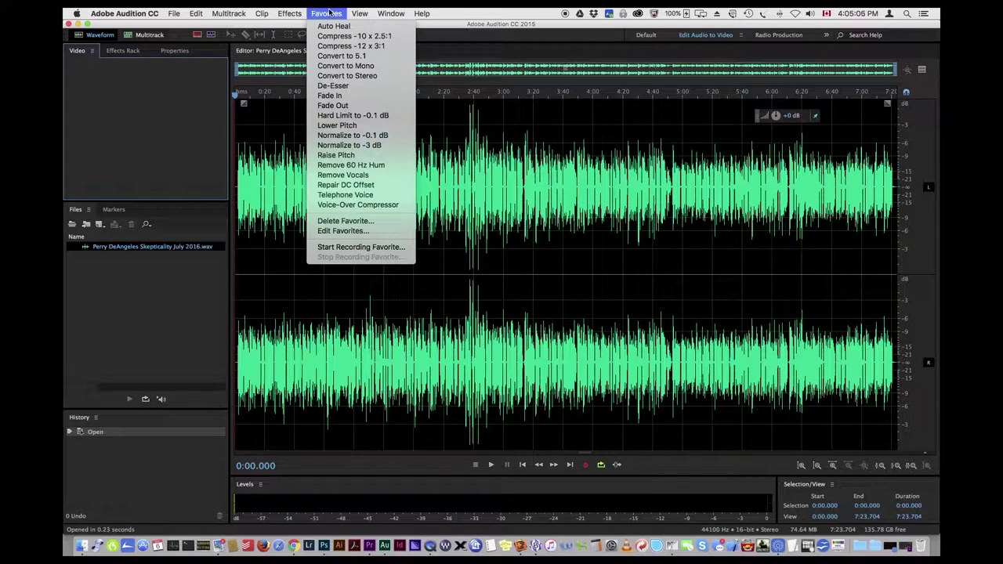
pyautogui.click(340, 67)
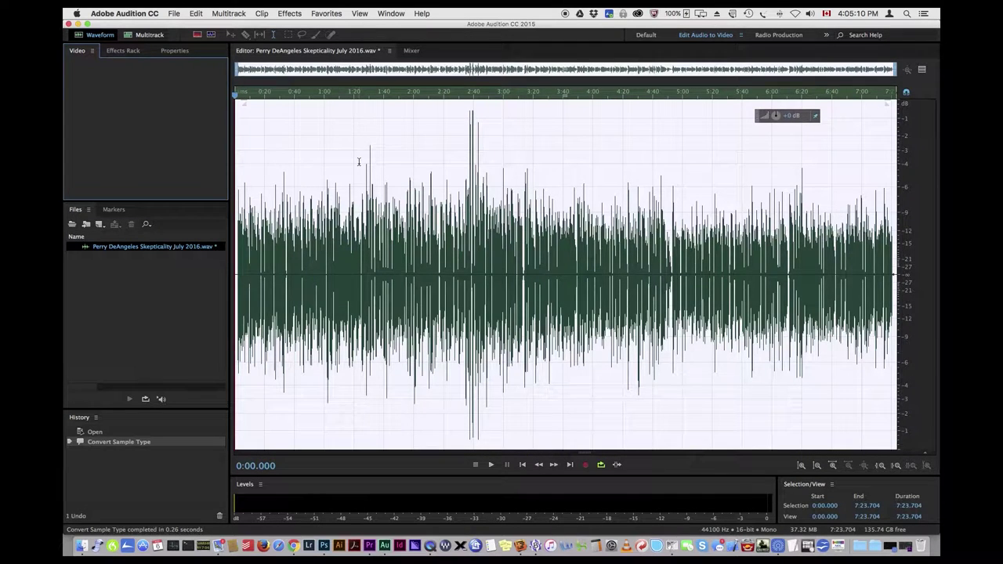
pyautogui.click(358, 161)
pyautogui.click(173, 13)
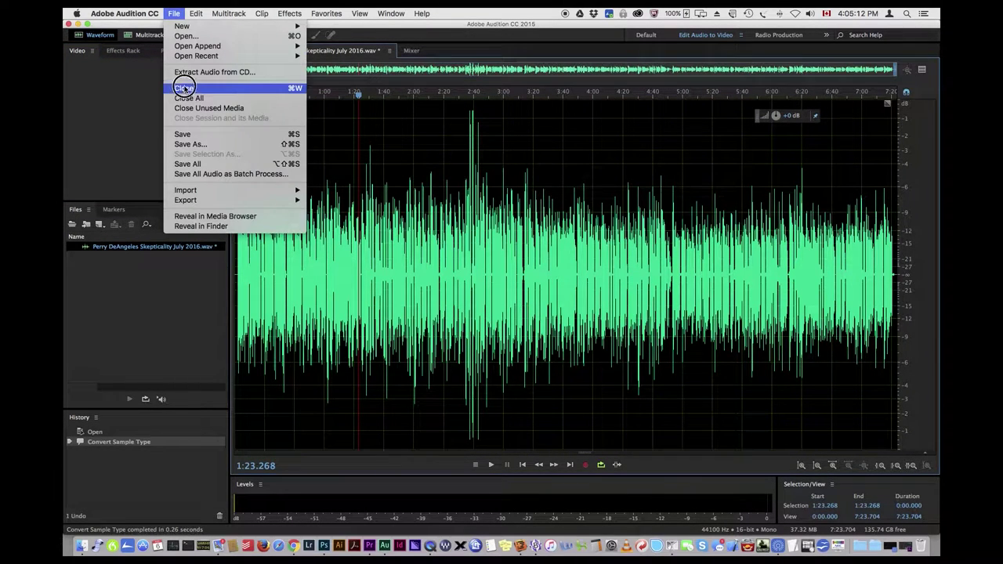
# - Save the mono audio as a new file ending in '2016-mono.wav', then quit Audition
pyautogui.click(206, 144)
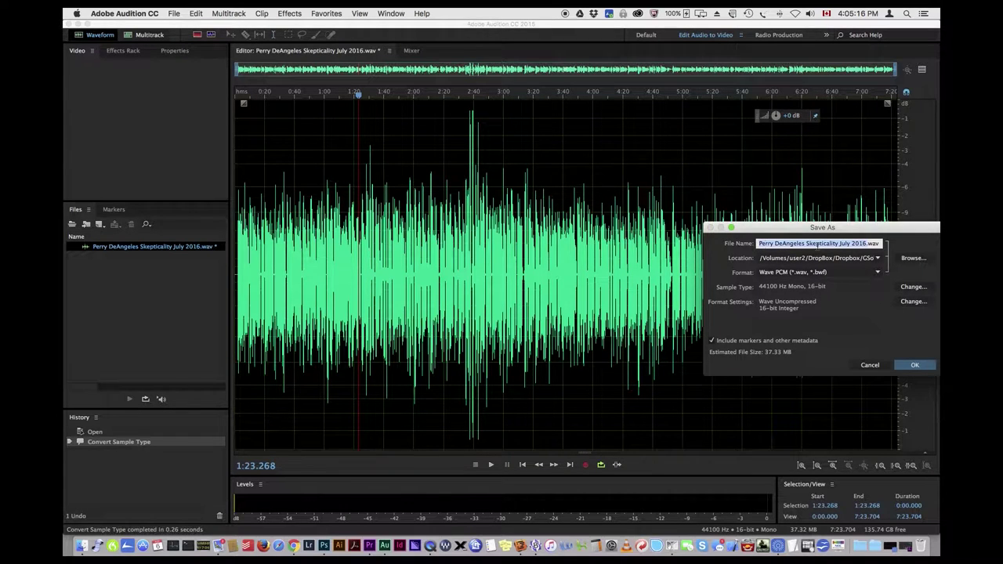
pyautogui.click(866, 244)
pyautogui.write('-mono')
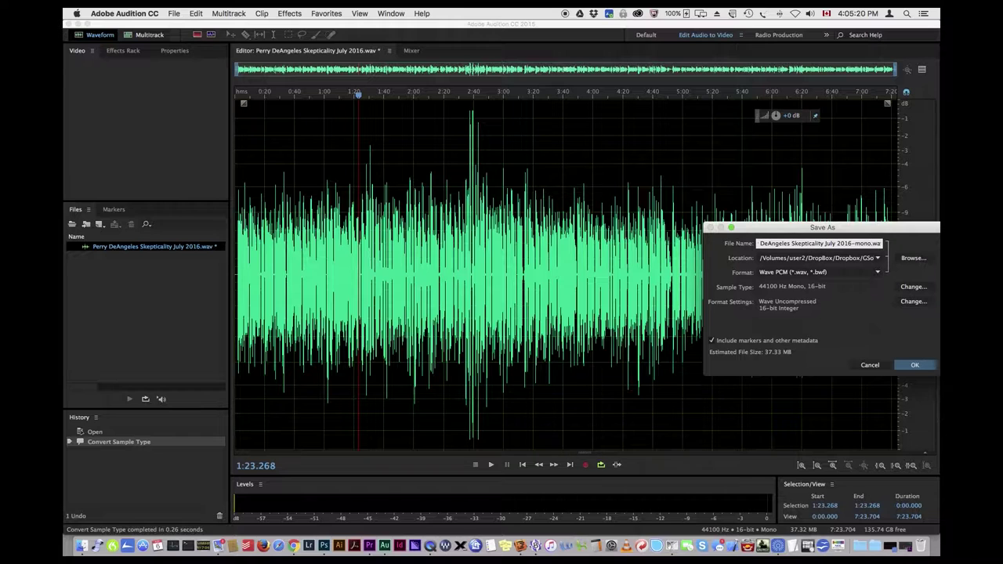
pyautogui.press('Return')
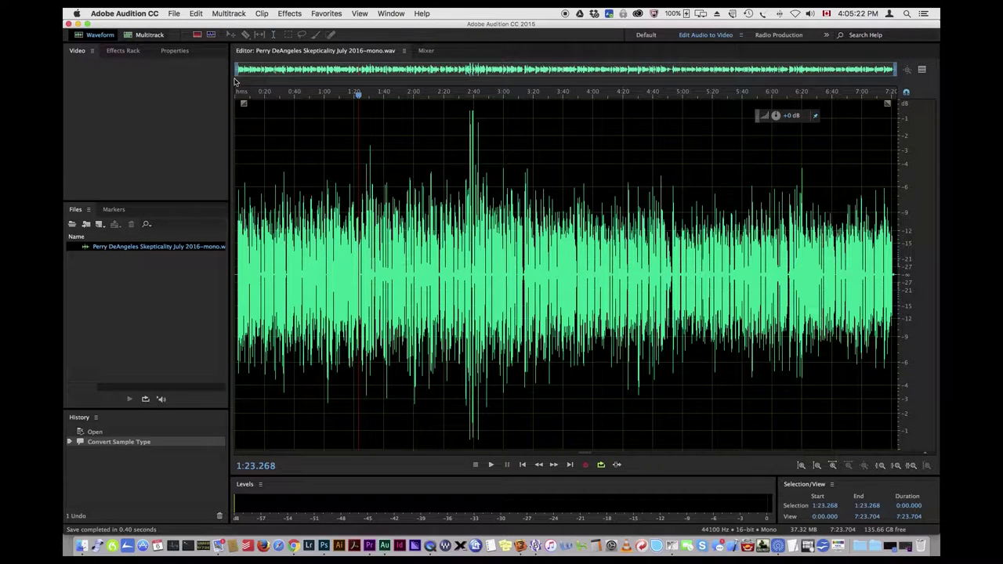
pyautogui.click(69, 25)
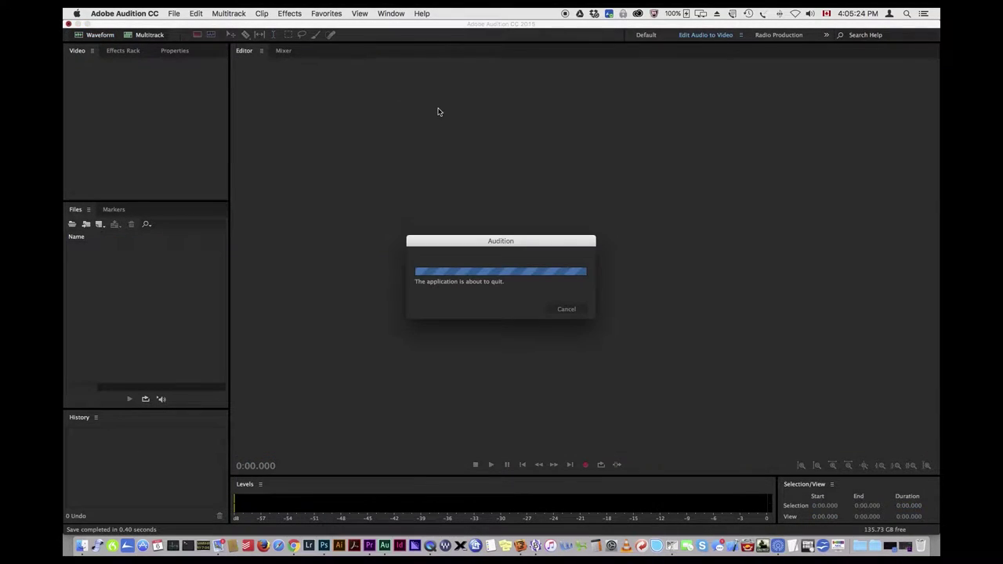
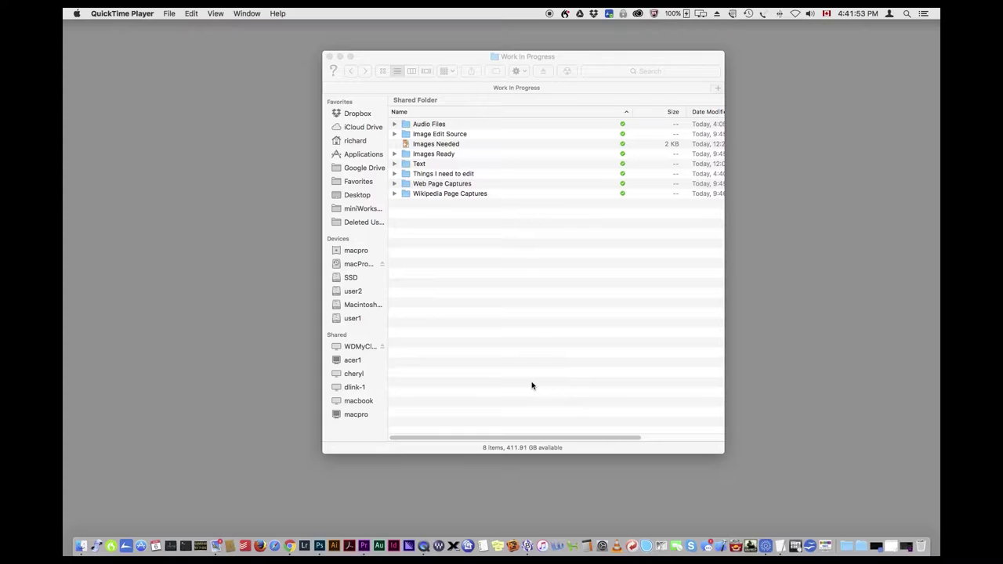
# - Review the July 2016 wav recordings and the Things I need to edit folder in Finder
pyautogui.click(454, 310)
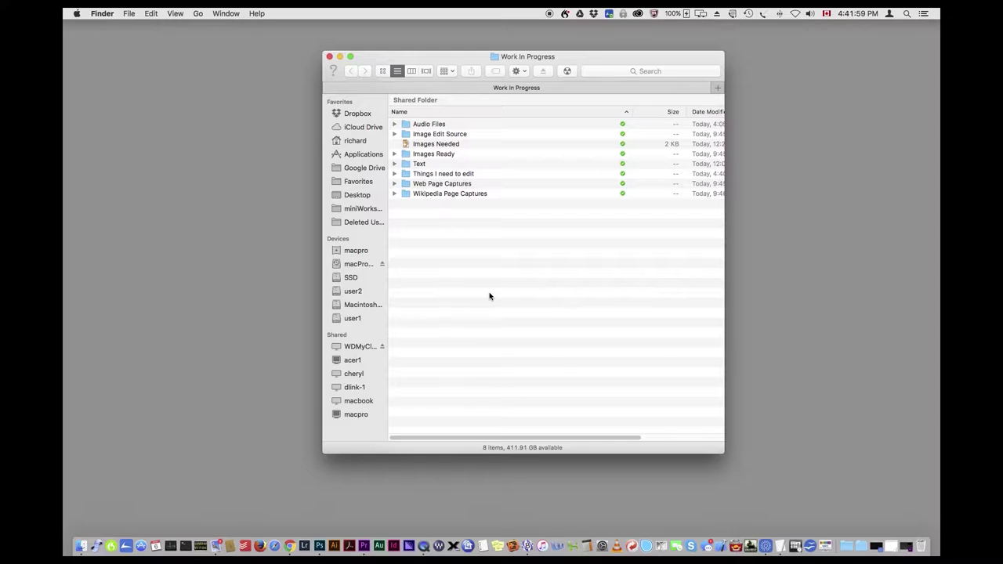
pyautogui.click(394, 125)
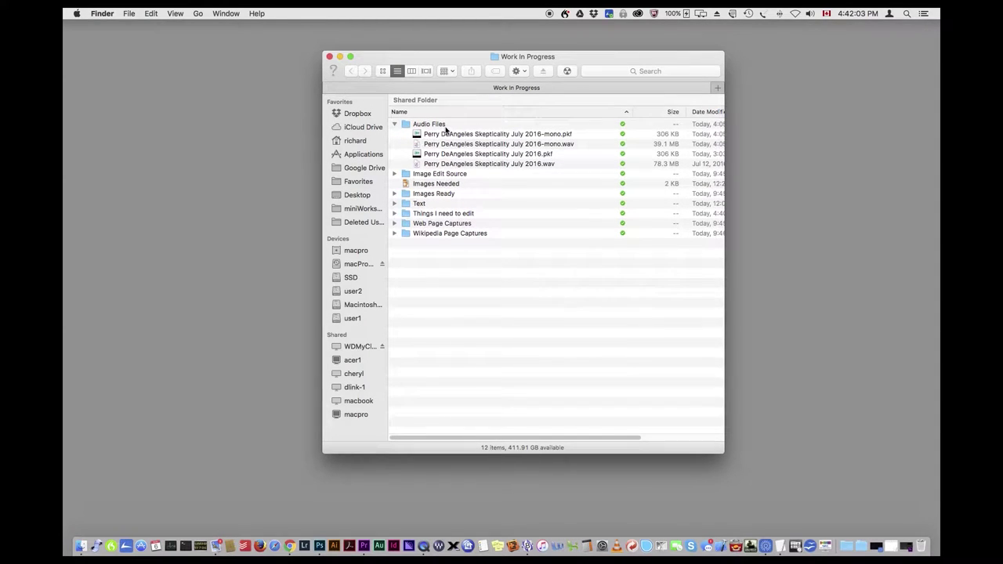
pyautogui.click(416, 164)
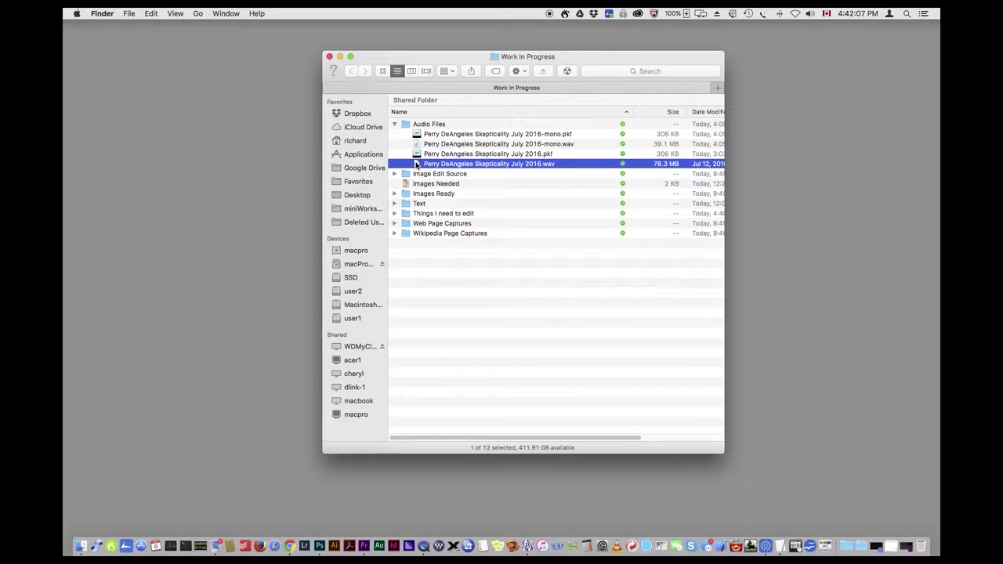
pyautogui.click(421, 145)
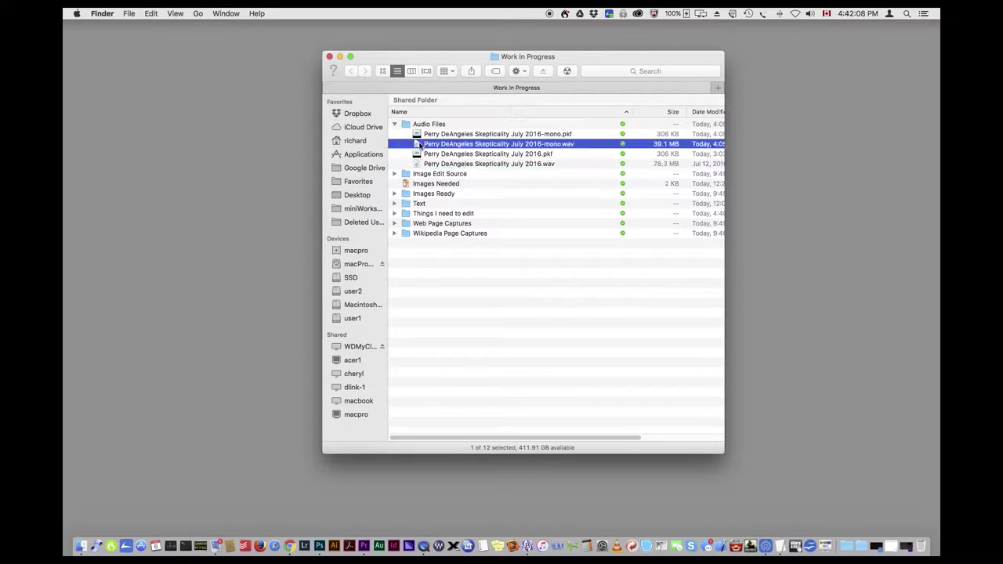
pyautogui.click(395, 123)
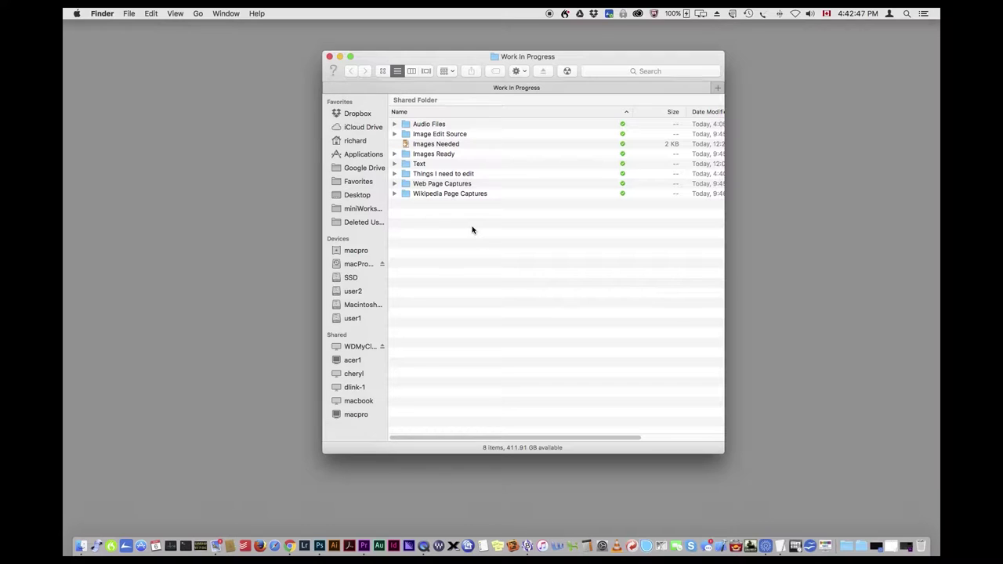
pyautogui.click(408, 175)
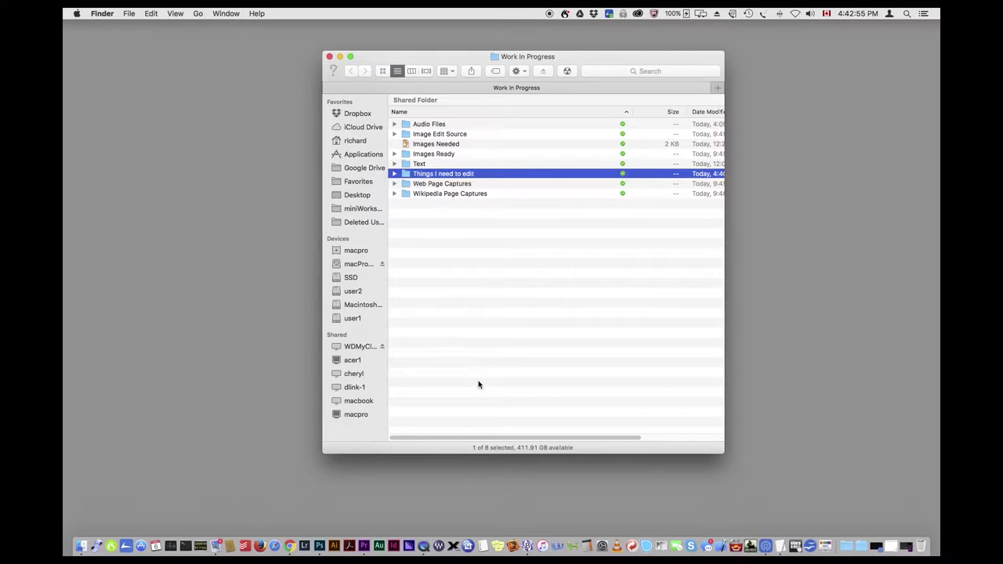
pyautogui.click(451, 292)
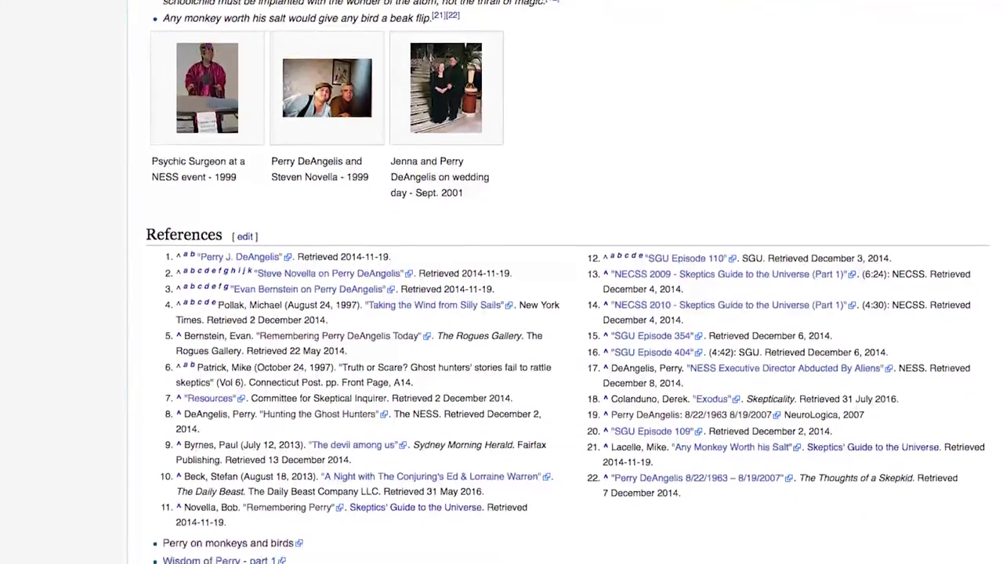
# - Bring the Perry DeAngelis Wikipedia article forward in Chrome and take a full-page capture
pyautogui.scroll(-3, 502, 313)
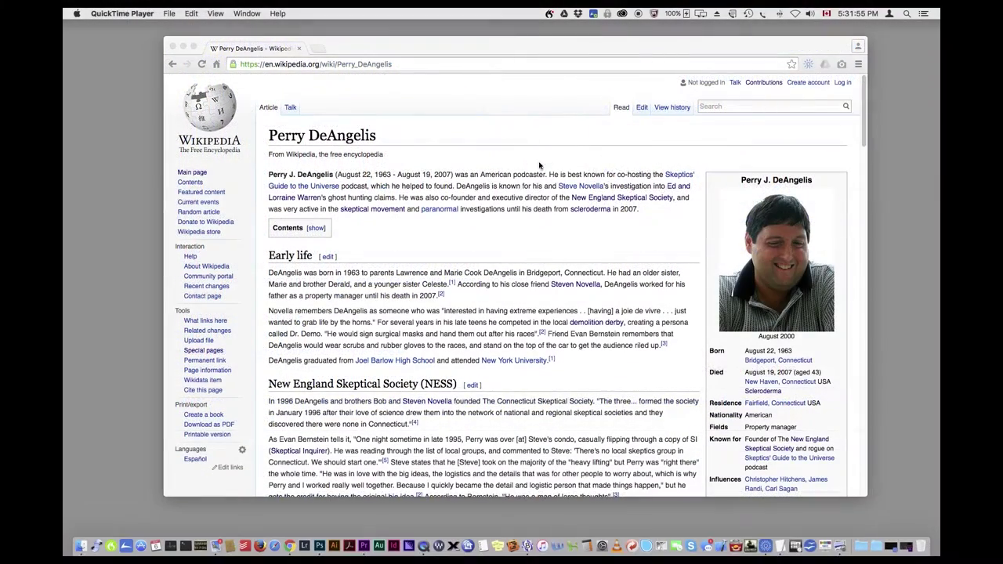
pyautogui.click(533, 50)
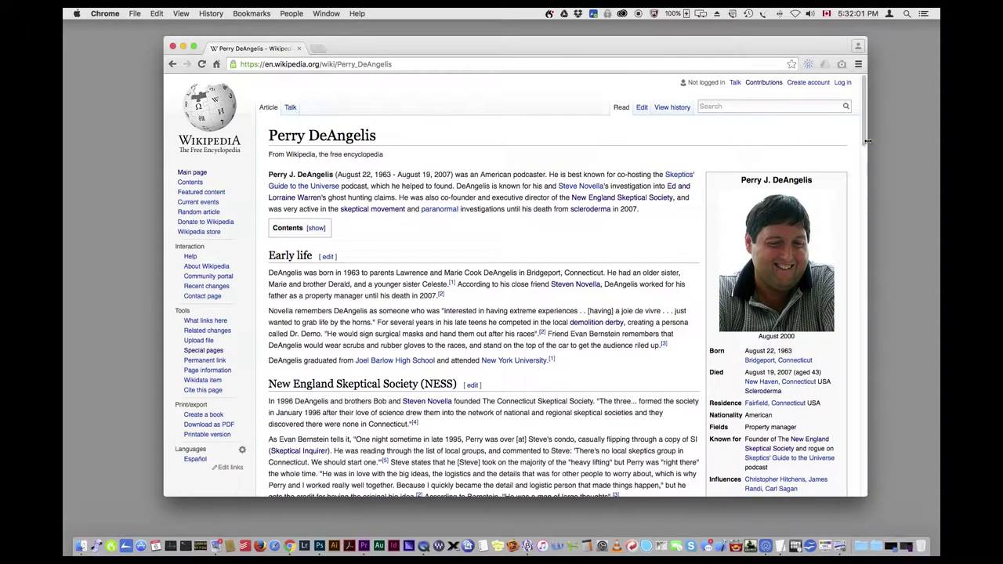
pyautogui.moveTo(864, 142)
pyautogui.mouseDown()
pyautogui.moveTo(871, 370)
pyautogui.moveTo(867, 117)
pyautogui.mouseUp()
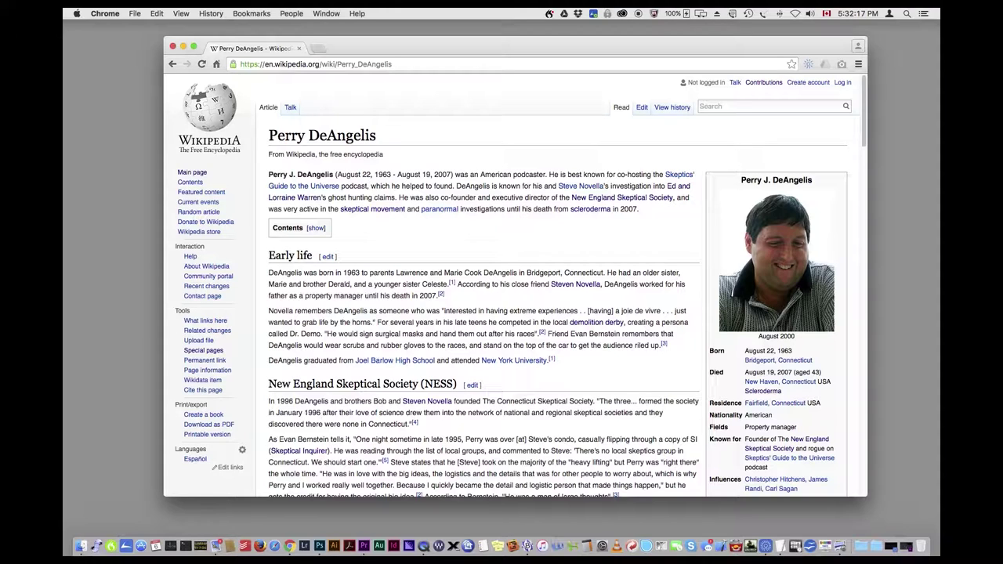
pyautogui.click(841, 66)
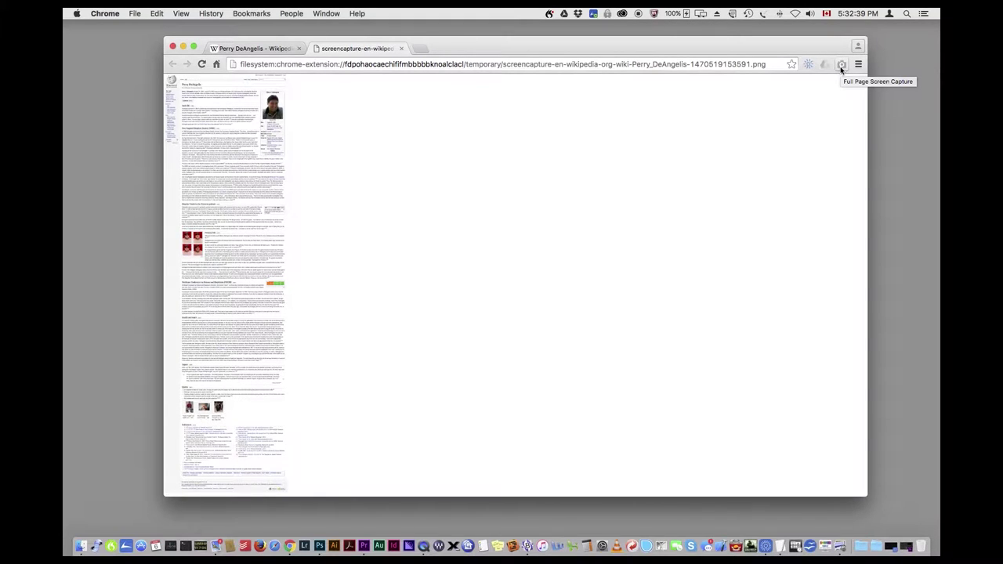
# - View the article capture at full size and scroll it back to the top
pyautogui.click(240, 184)
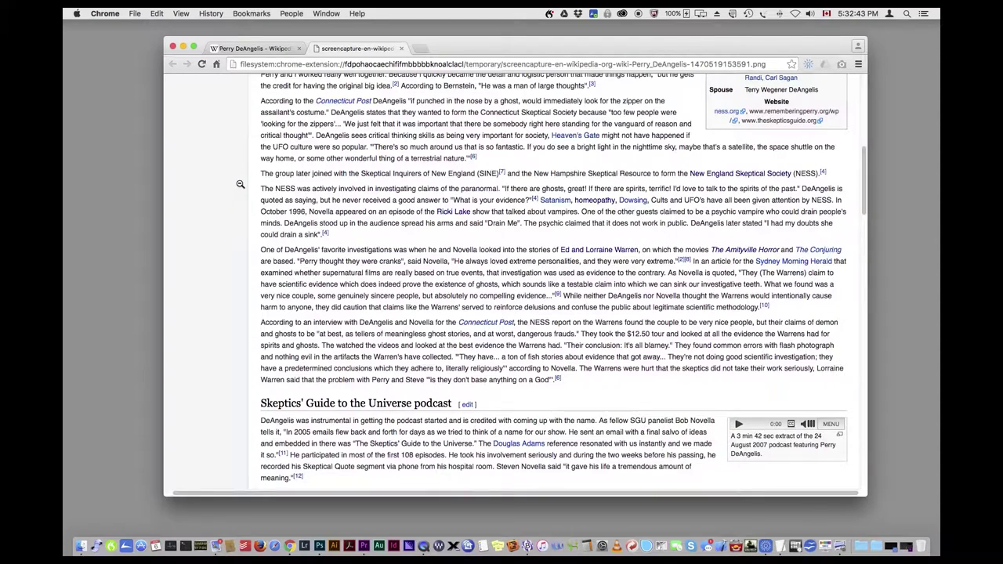
pyautogui.moveTo(867, 199); pyautogui.dragTo(874, 110)
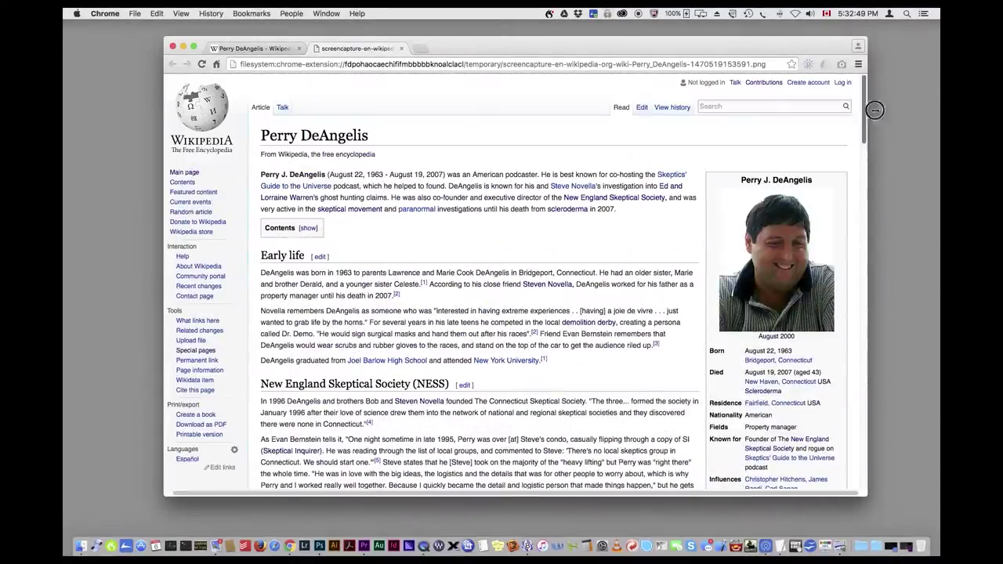
# - Copy the full-page article capture image and switch to Photoshop
pyautogui.rightClick(521, 198)
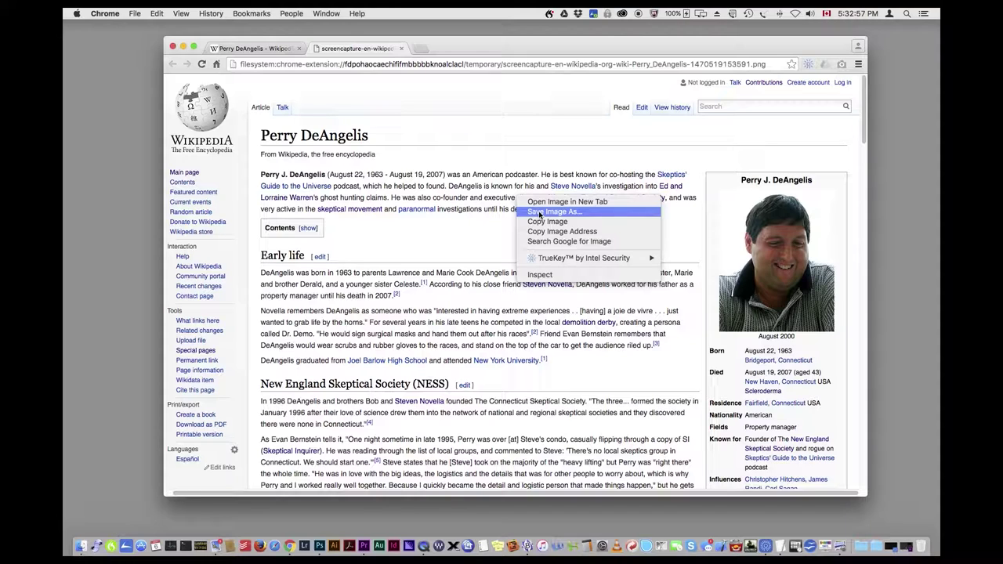
pyautogui.click(484, 181)
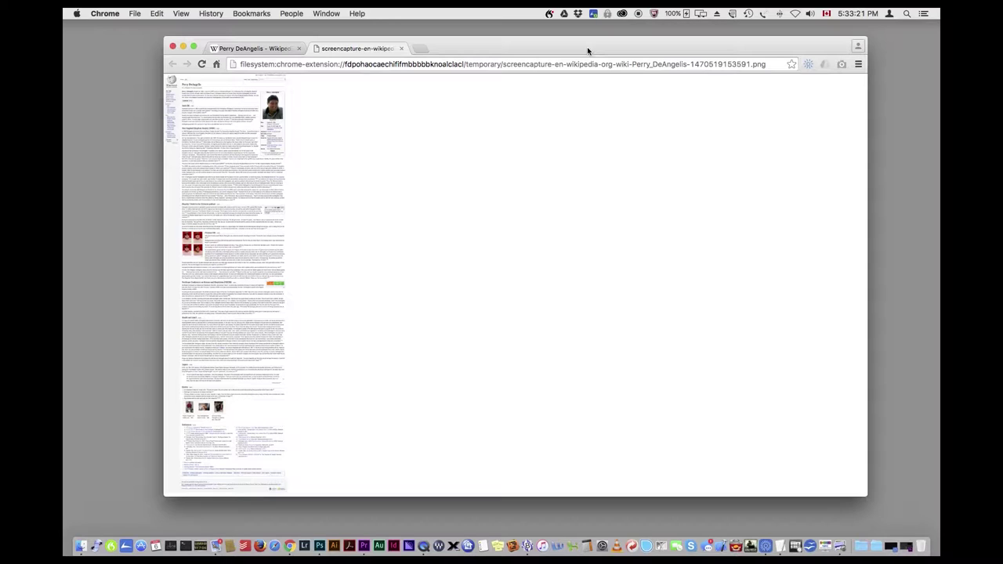
pyautogui.rightClick(261, 181)
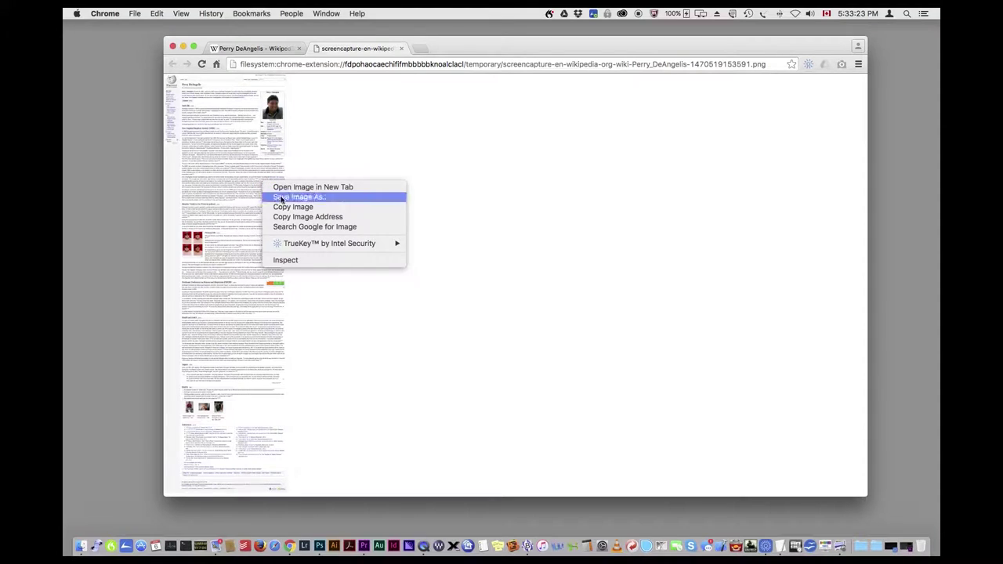
pyautogui.click(282, 200)
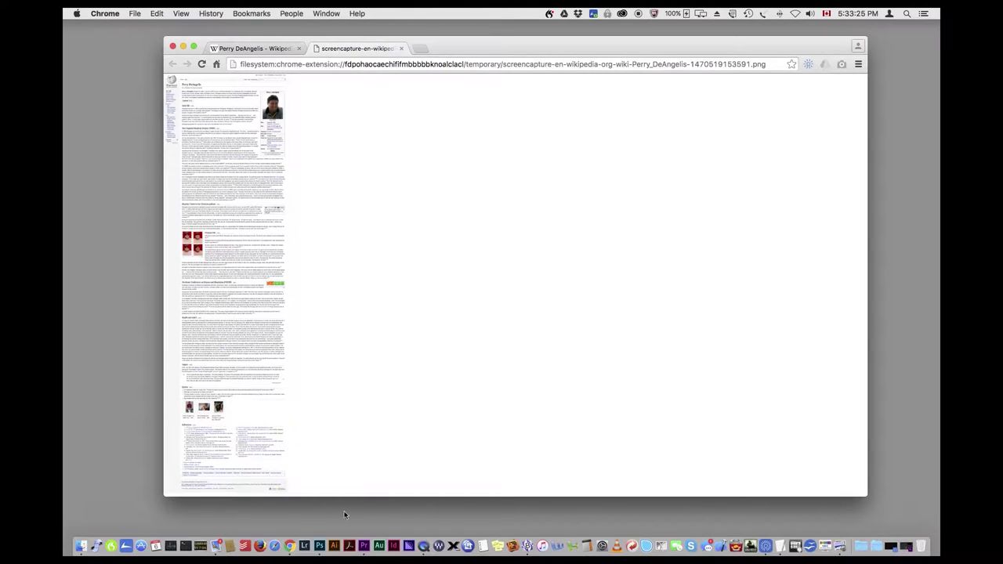
pyautogui.click(319, 545)
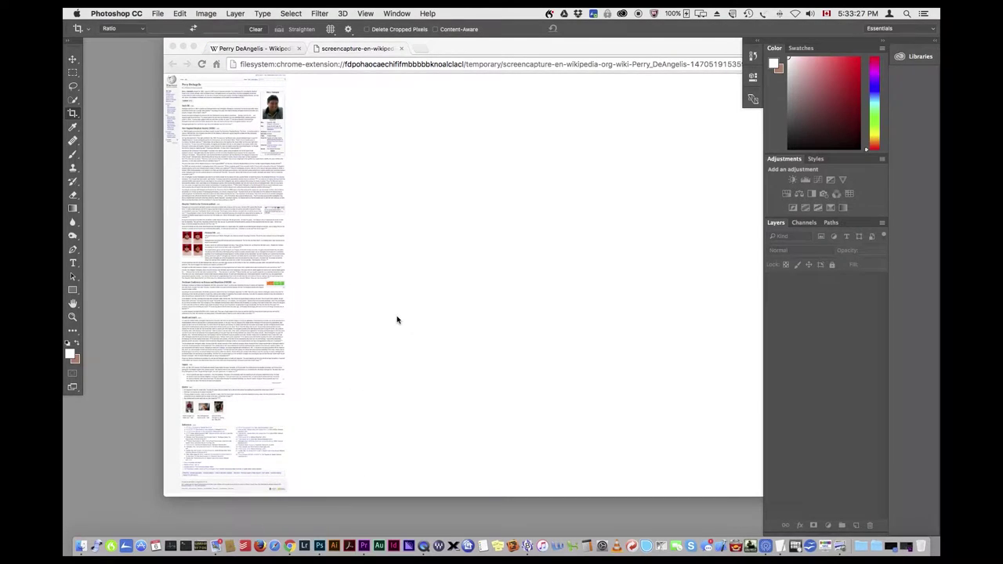
# - Create a new Clipboard-preset document and paste the article capture into it
pyautogui.press('super+n')
pyautogui.press('Return')
pyautogui.press('super+v')
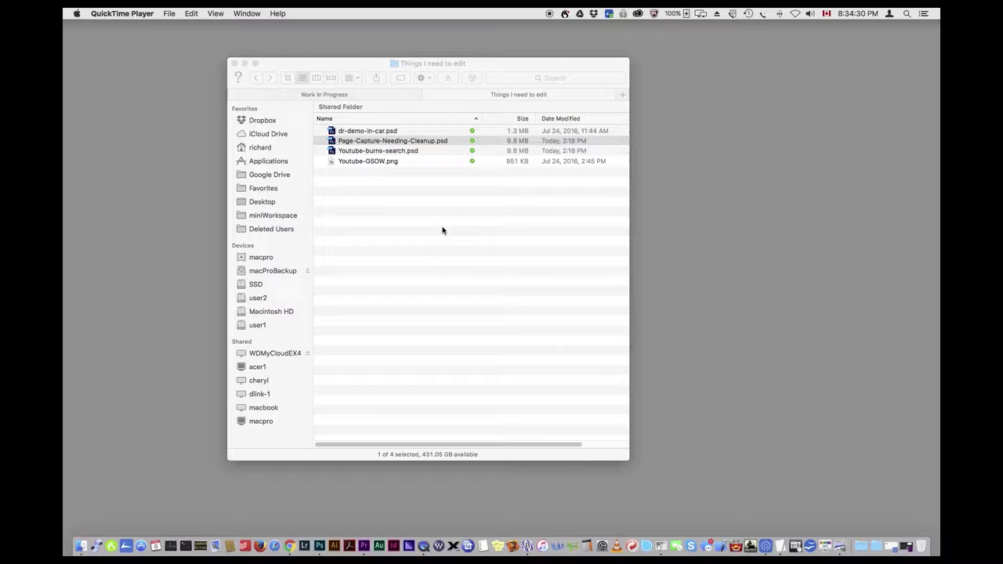
# - Open Youtube-GSOW.png and crop it to 16:9 around the top of the channel page
pyautogui.moveTo(347, 166); pyautogui.dragTo(317, 546)
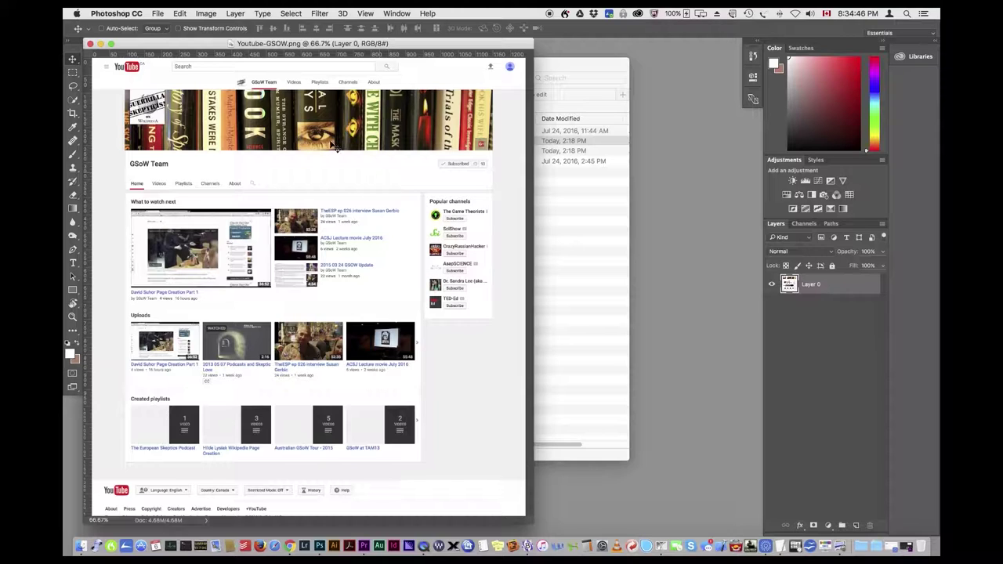
pyautogui.click(72, 113)
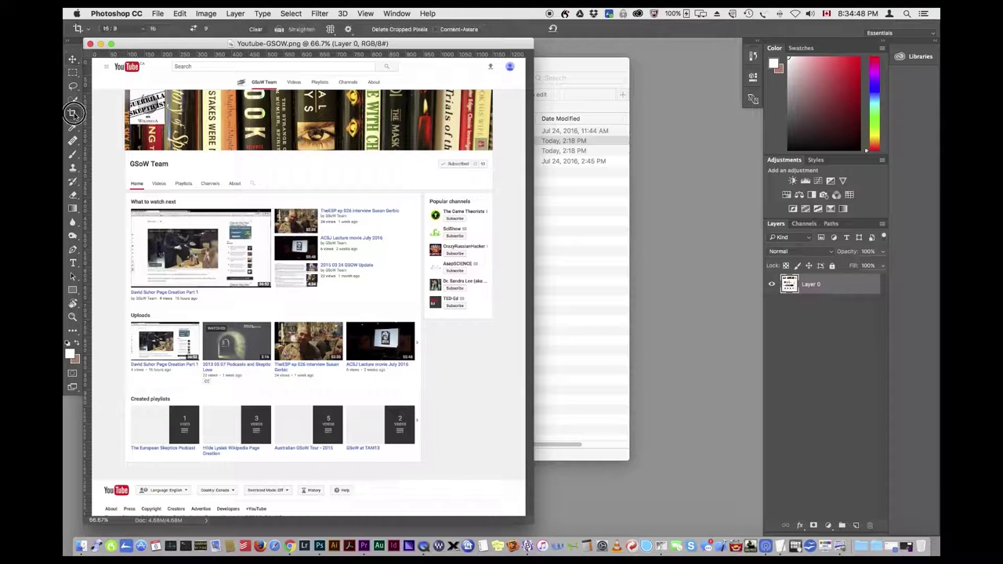
pyautogui.click(143, 29)
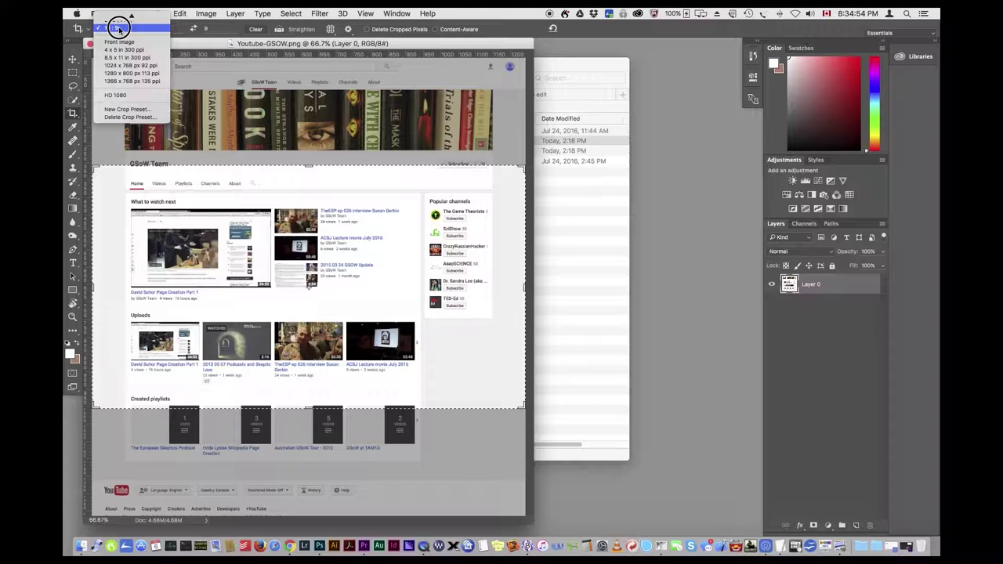
pyautogui.click(117, 27)
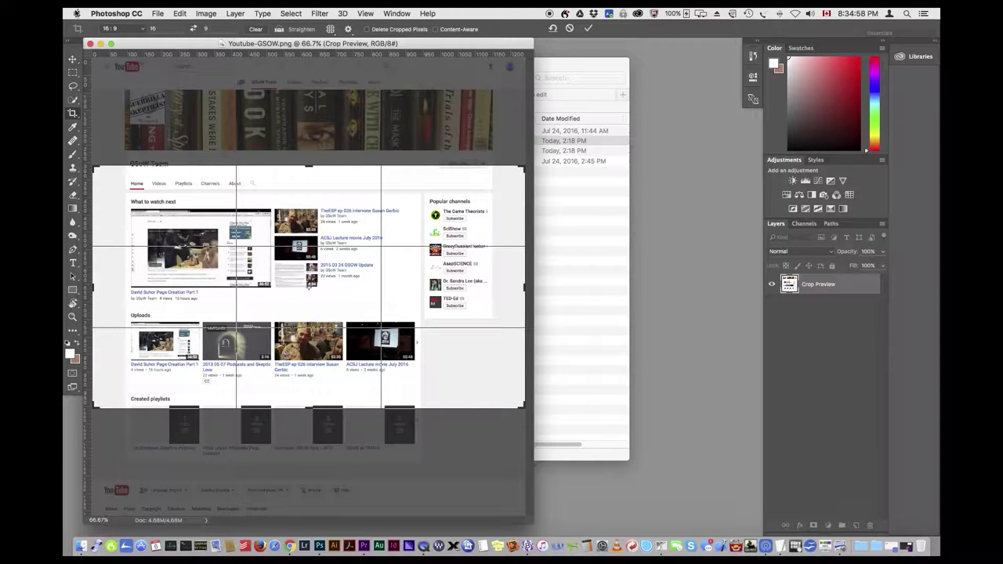
pyautogui.moveTo(292, 188); pyautogui.dragTo(293, 288)
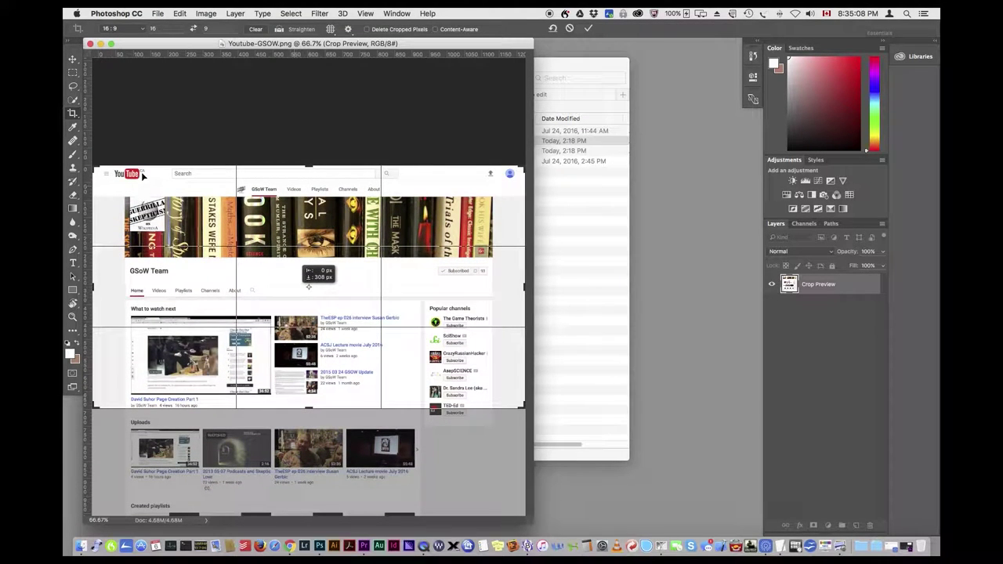
pyautogui.press('Return')
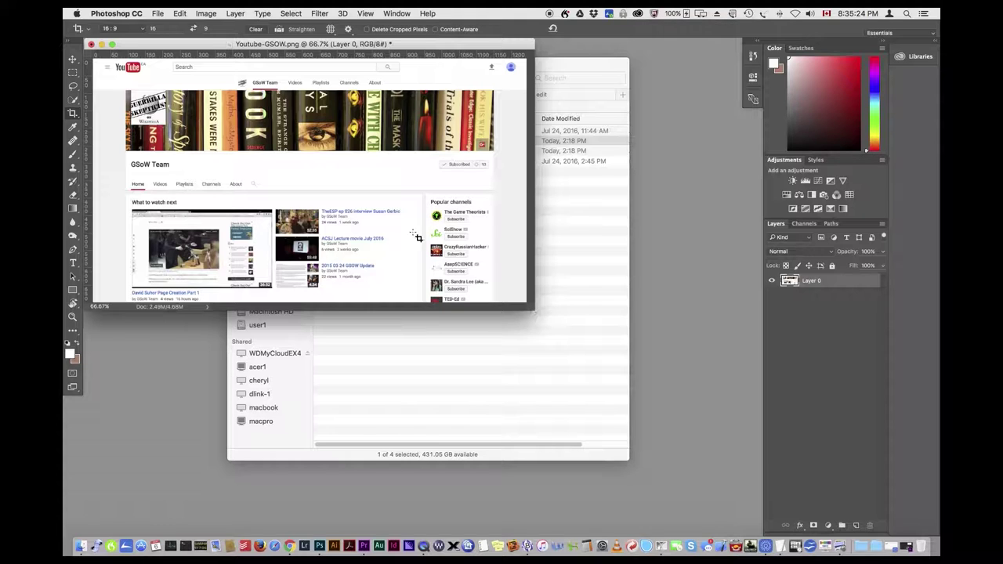
pyautogui.click(206, 14)
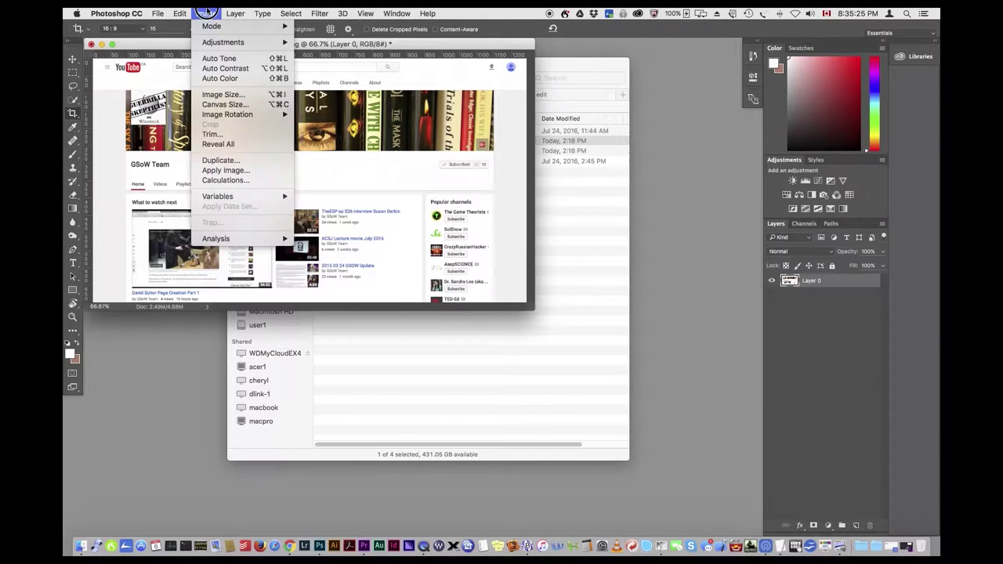
# - Resize Youtube-GSOW to 1920 × 1080 pixels with width and height linked
pyautogui.click(231, 94)
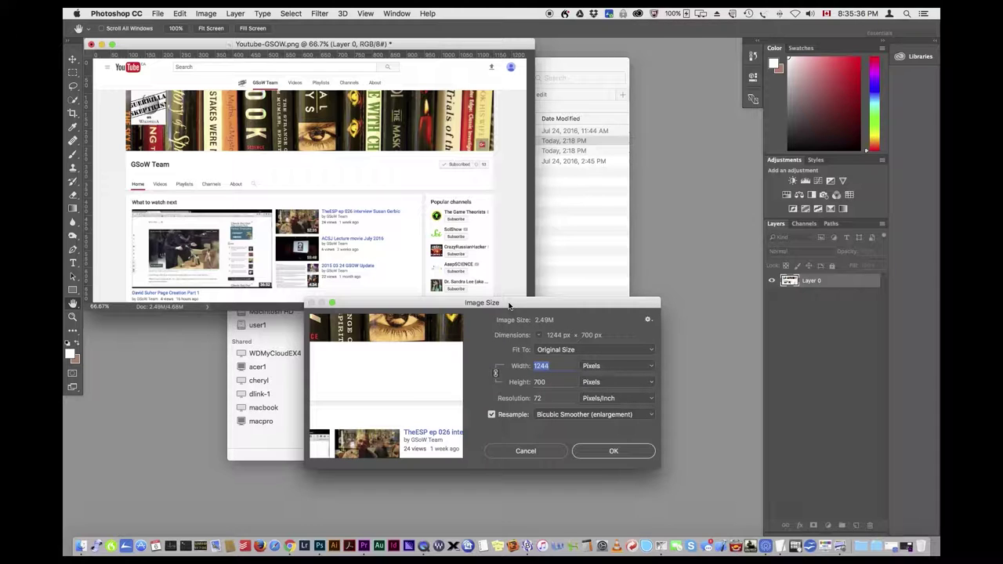
pyautogui.moveTo(509, 305); pyautogui.dragTo(510, 320)
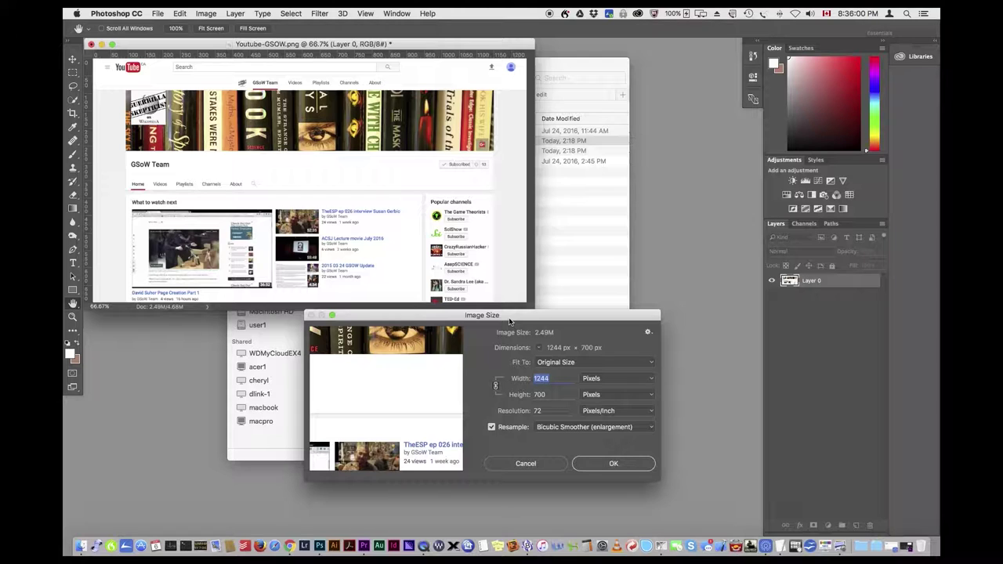
pyautogui.click(494, 385)
pyautogui.press('Tab')
pyautogui.write('1080')
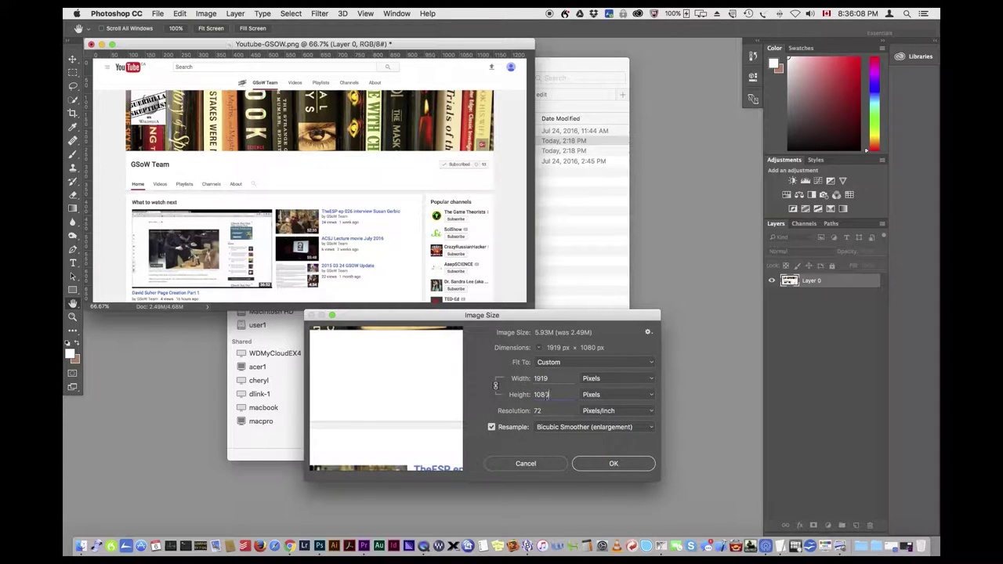
pyautogui.doubleClick(551, 379)
pyautogui.write('1920')
pyautogui.click(612, 464)
pyautogui.press('c')
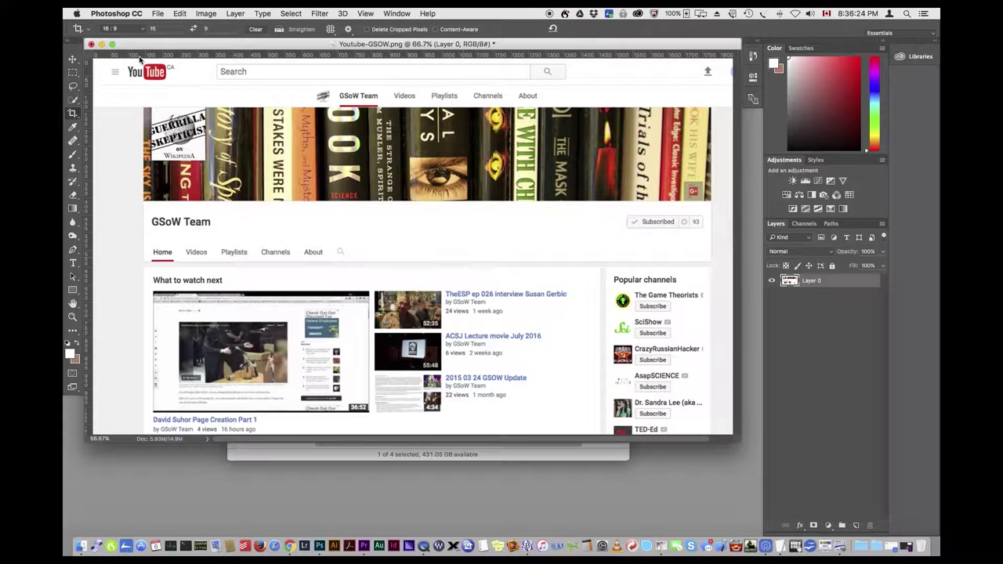
# - Save the image as TIFF Youtube-GSOW.tif in the Still-Screen-Captures-Ready folder
pyautogui.click(161, 13)
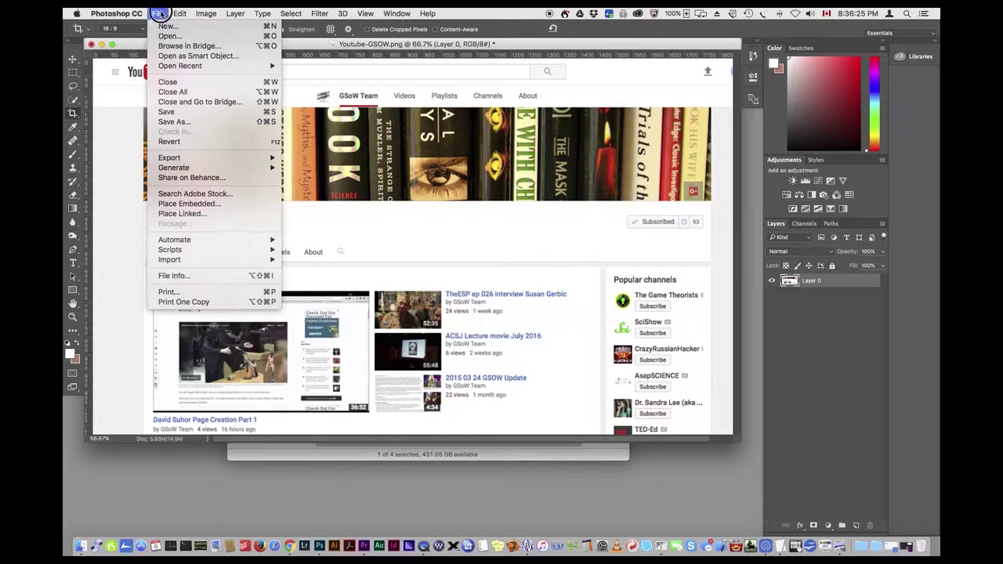
pyautogui.click(180, 124)
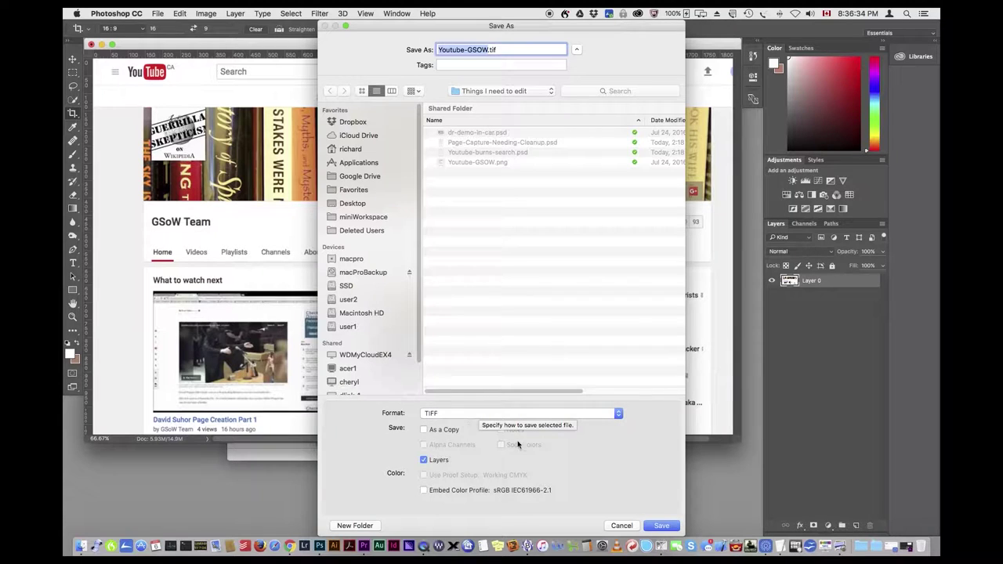
pyautogui.click(496, 92)
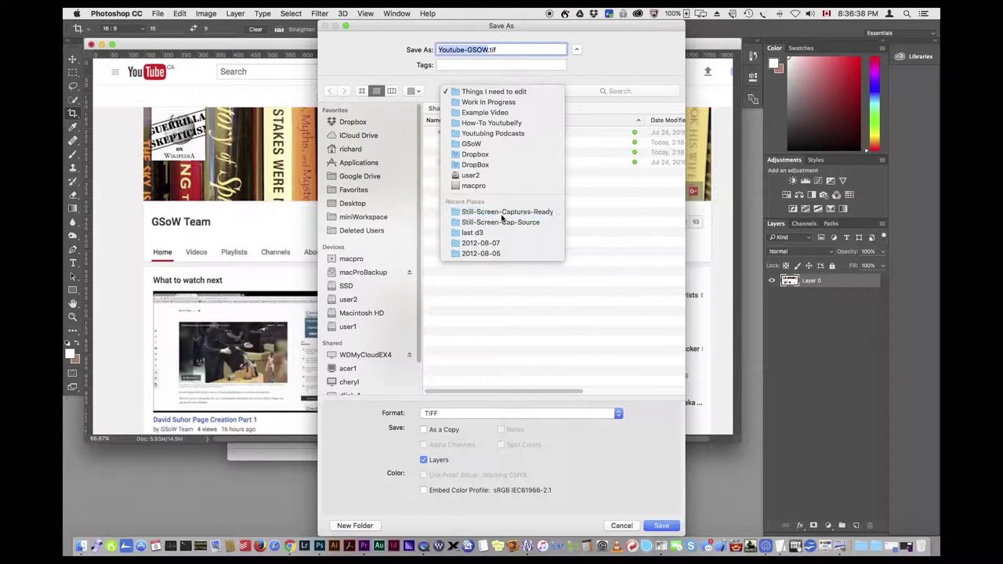
pyautogui.click(503, 213)
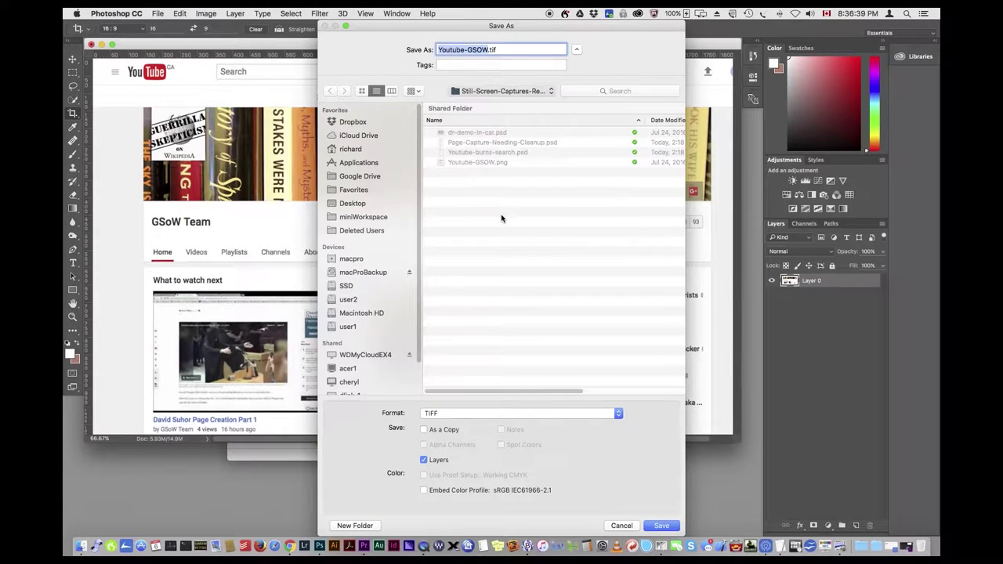
pyautogui.click(495, 92)
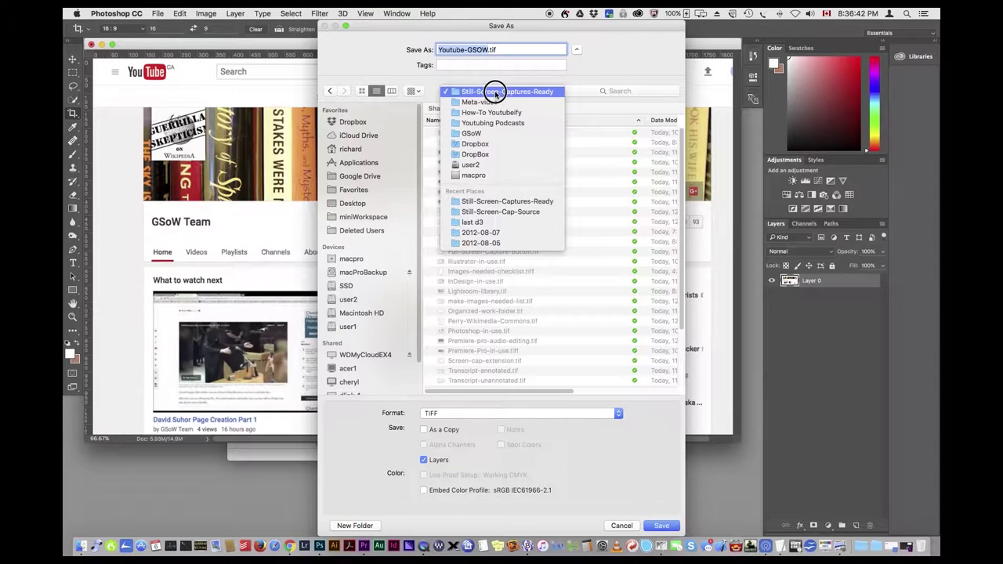
pyautogui.click(602, 72)
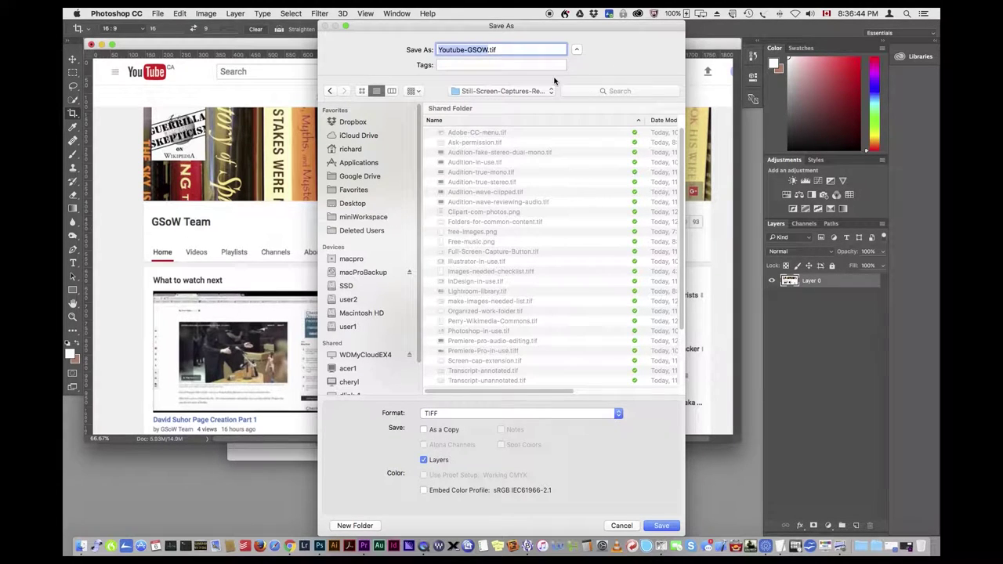
pyautogui.click(350, 203)
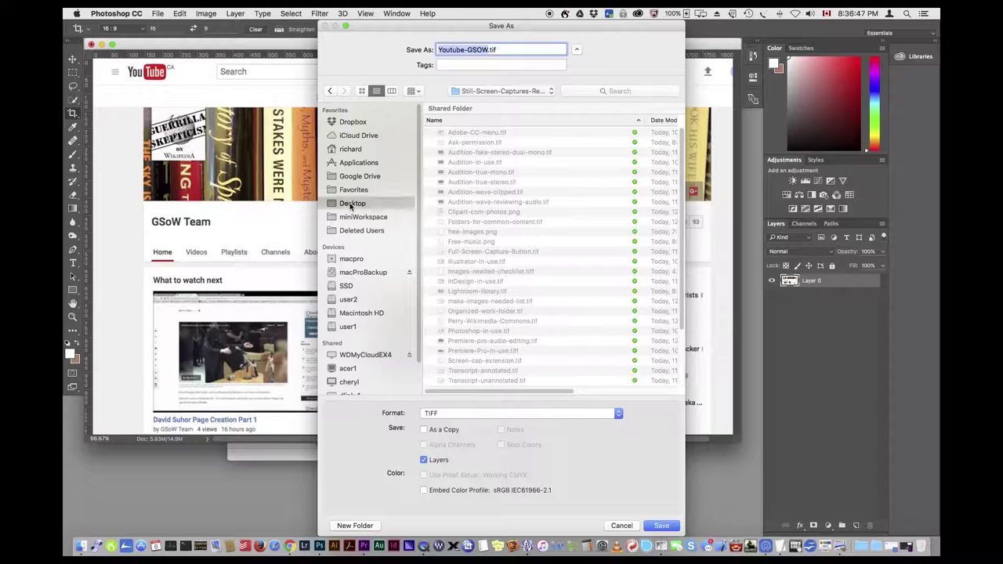
pyautogui.click(497, 91)
pyautogui.click(492, 162)
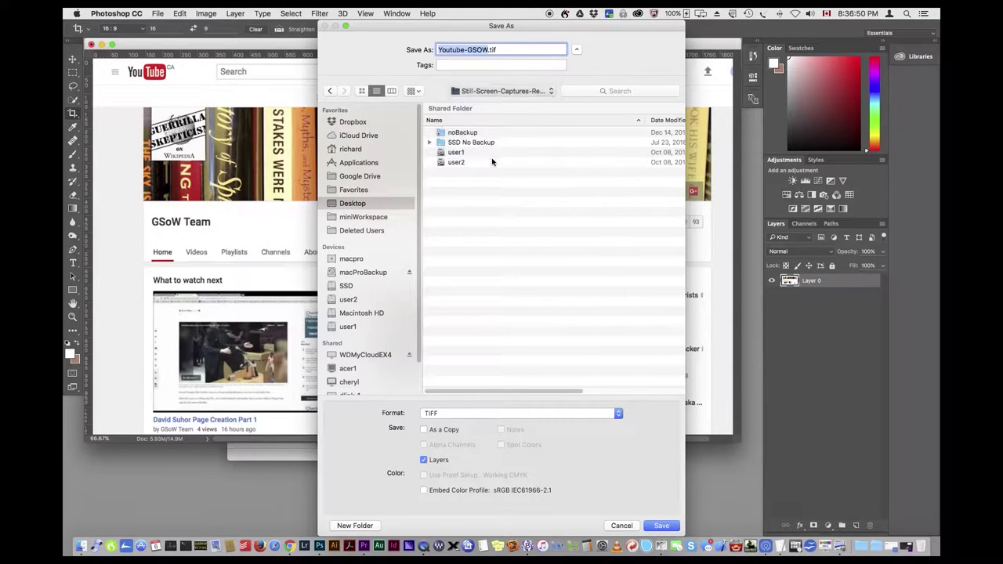
pyautogui.click(661, 526)
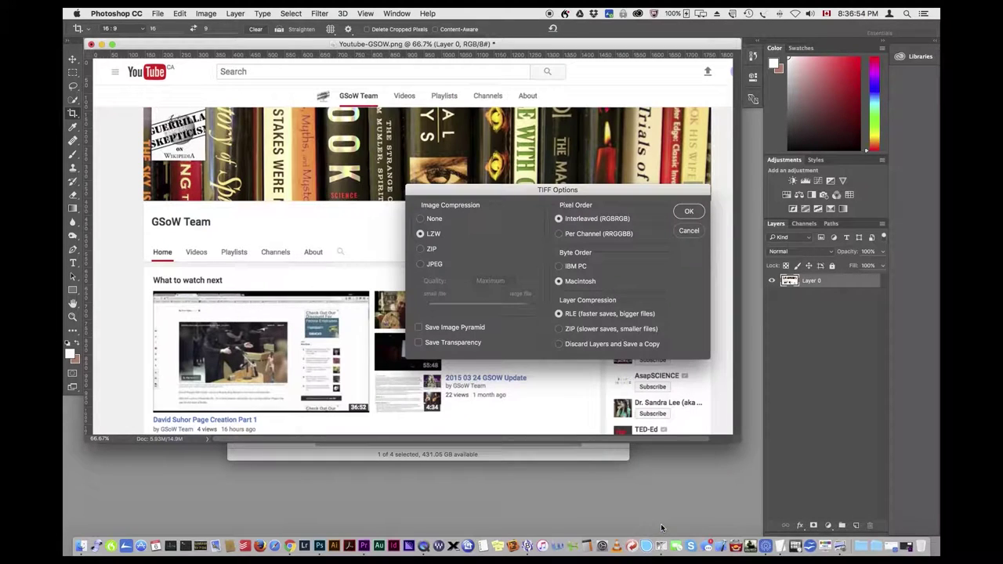
pyautogui.click(689, 212)
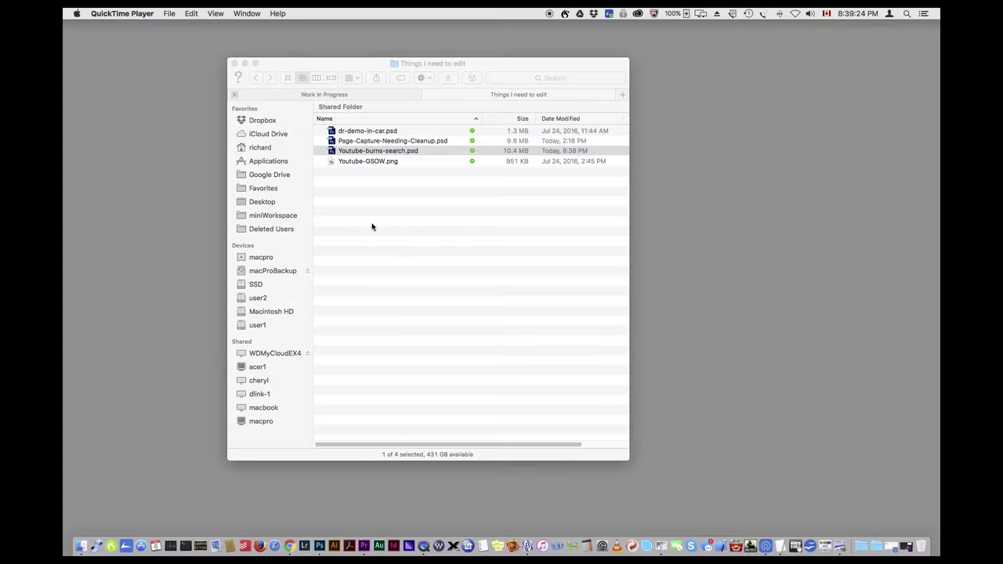
# - Open Youtube-burns-search.psd in Photoshop and shift its document window right
pyautogui.moveTo(349, 154); pyautogui.dragTo(320, 544)
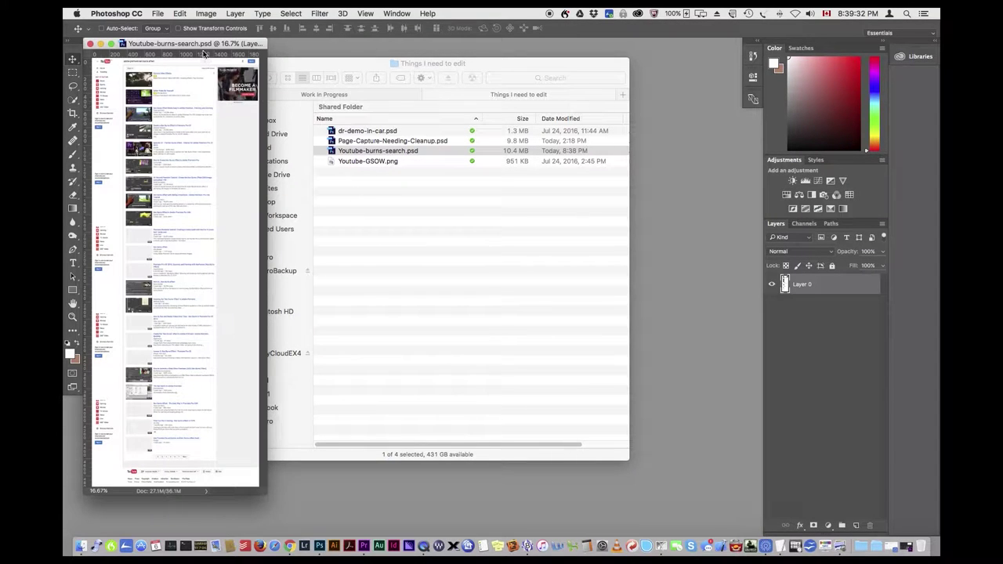
pyautogui.moveTo(201, 44); pyautogui.dragTo(271, 53)
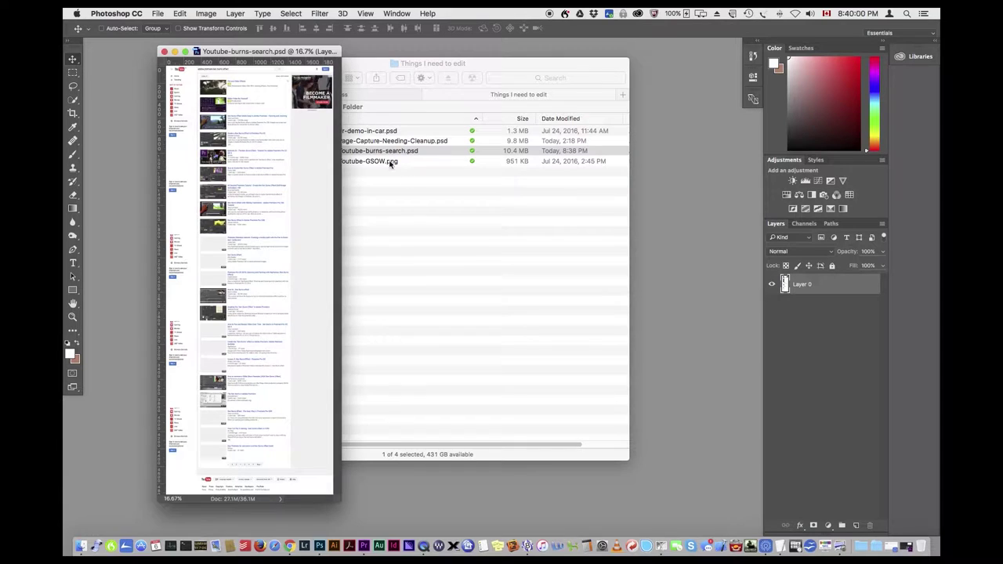
# - Mark the Toronto Film School ad region on the canvas to zoom into
pyautogui.click(290, 132)
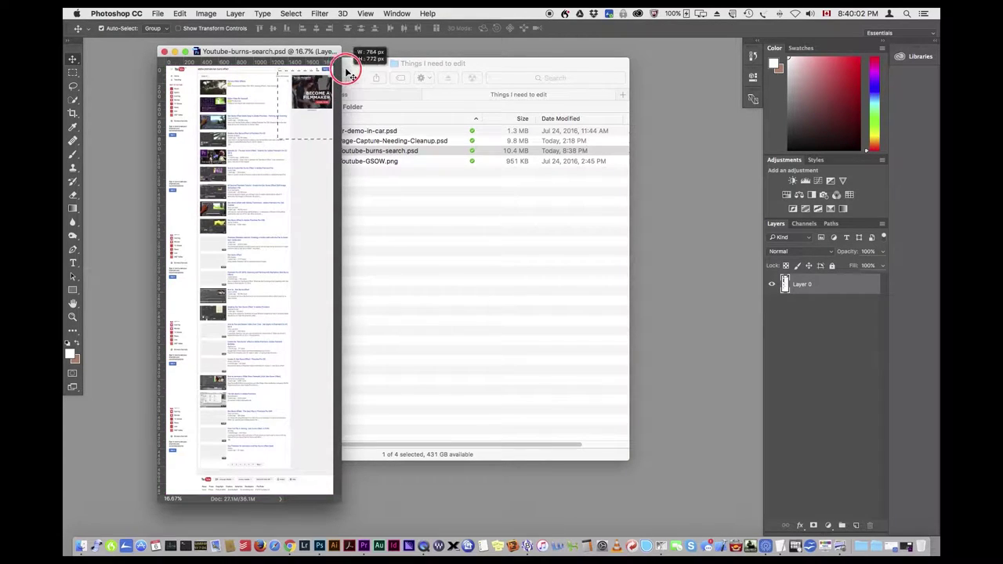
# - Zoom to 100% on the ad and add a new layer named Cover Ad
pyautogui.press('super+1')
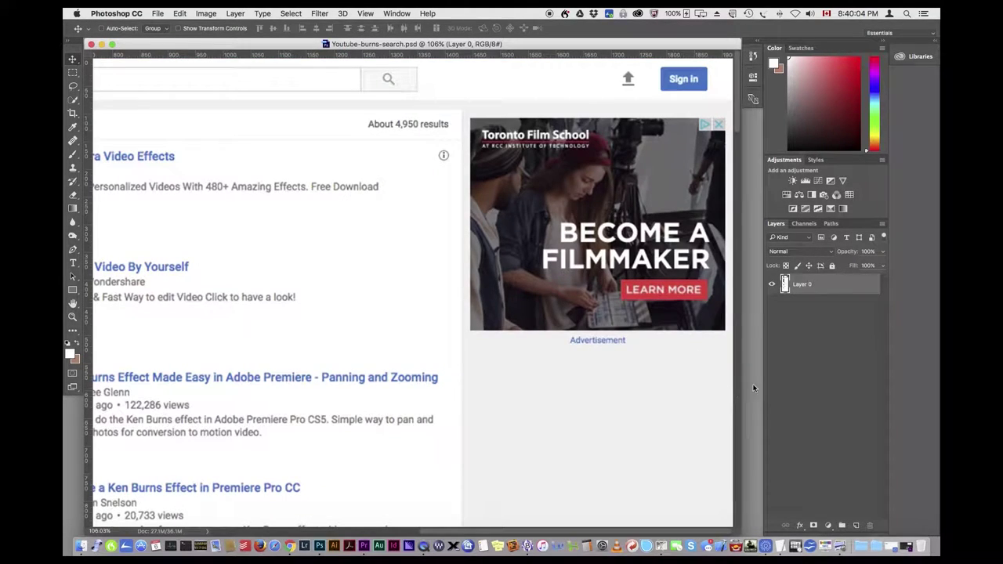
pyautogui.click(857, 525)
pyautogui.write('Col')
pyautogui.write('er Ad')
pyautogui.press('Return')
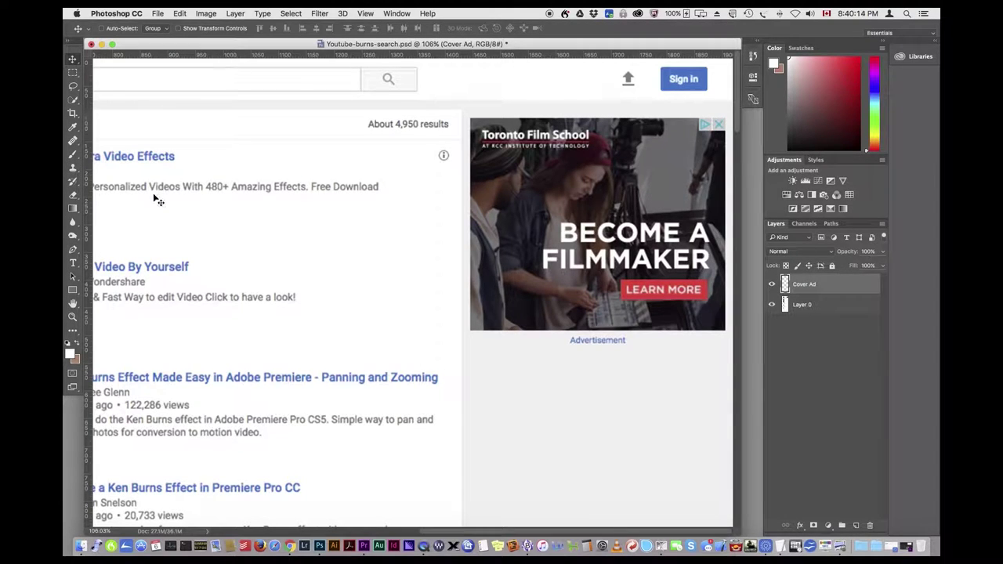
# - Fill the Toronto Film School ad area with the sampled light page background
pyautogui.press('i')
pyautogui.click(537, 356)
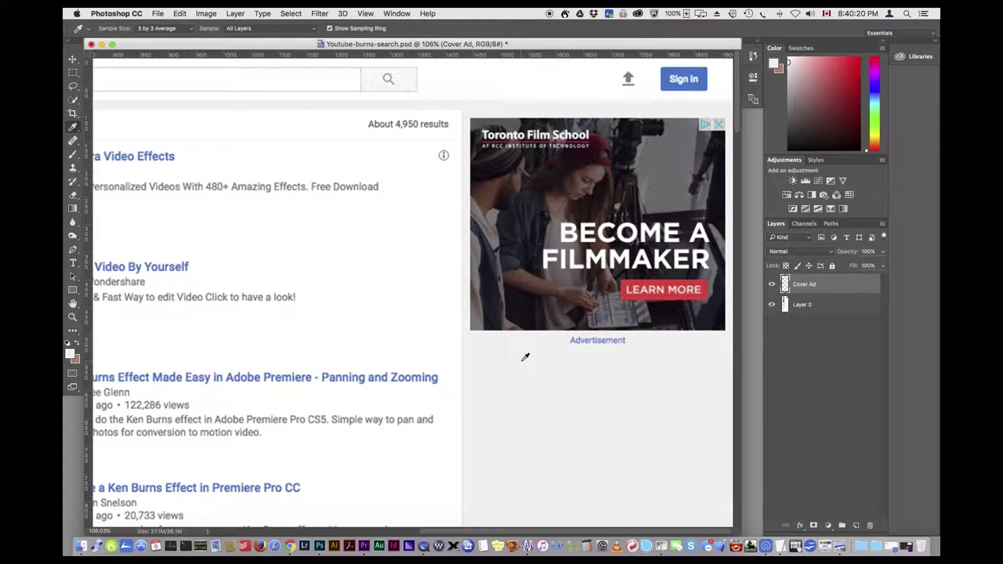
pyautogui.click(73, 72)
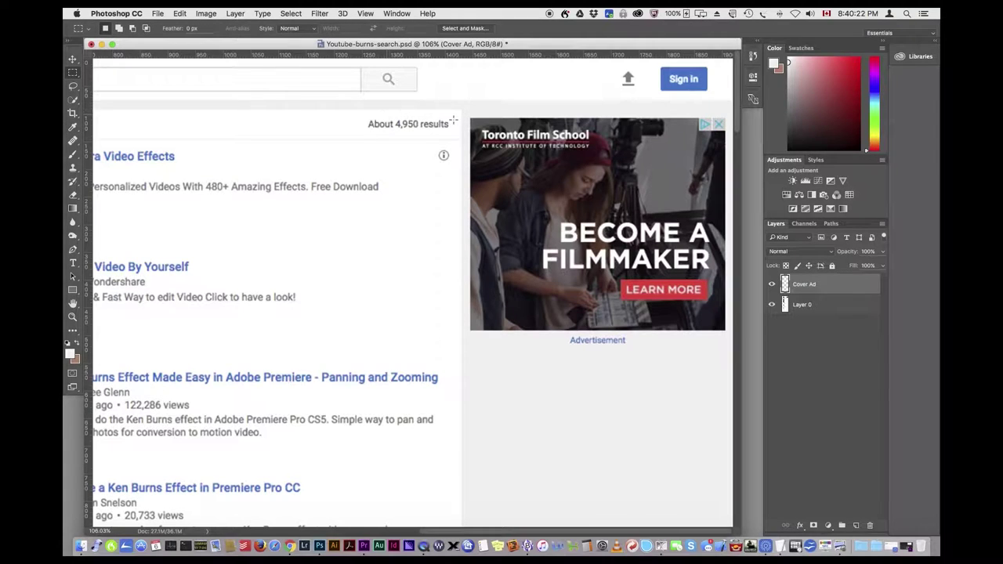
pyautogui.moveTo(466, 114); pyautogui.dragTo(728, 356)
pyautogui.press('Delete')
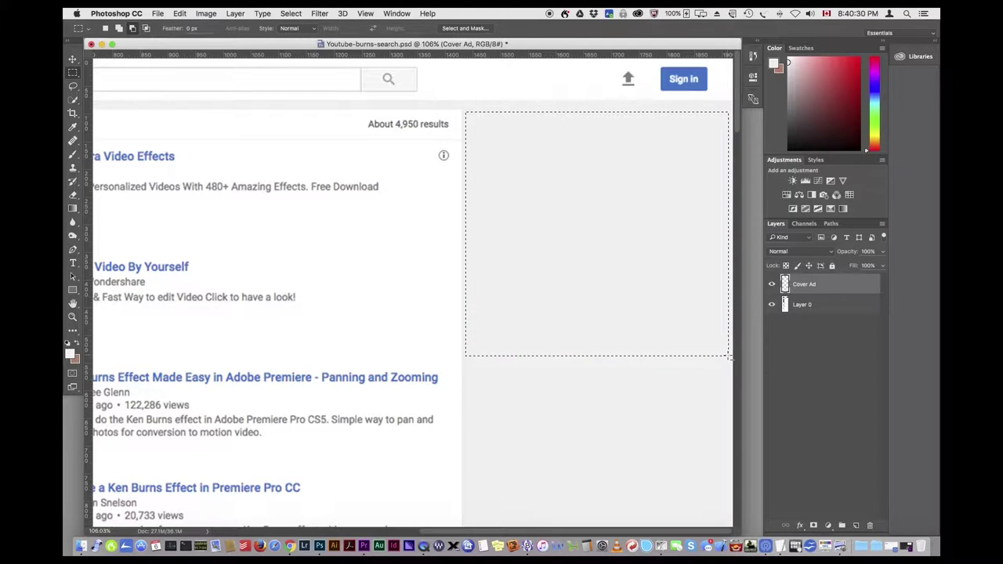
pyautogui.press('super+d')
# - Zoom out to 50% to review the lower search results, then add another layer
pyautogui.moveTo(212, 297); pyautogui.dragTo(479, 282)
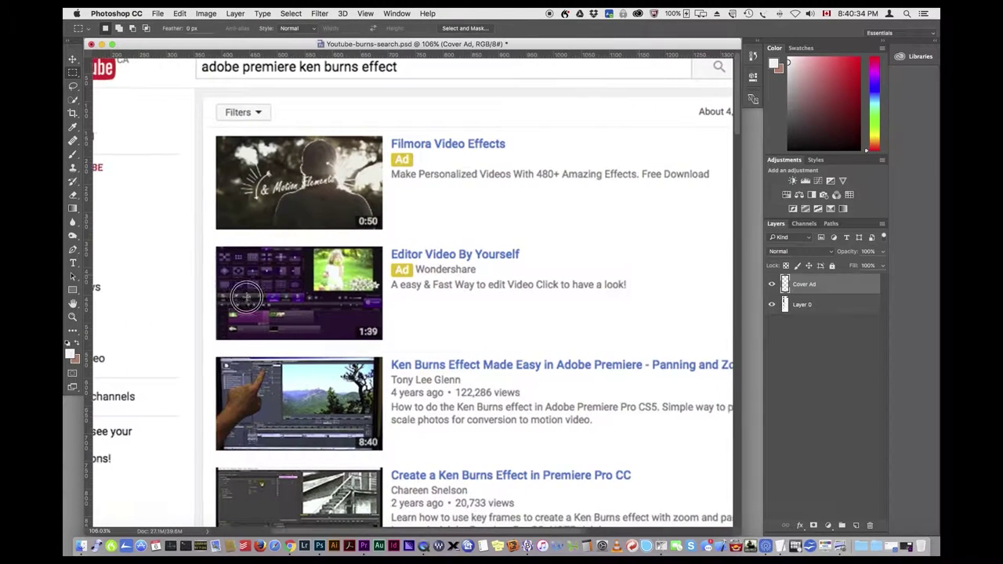
pyautogui.press('super+minus')
pyautogui.press('super+minus')
pyautogui.press('super+minus')
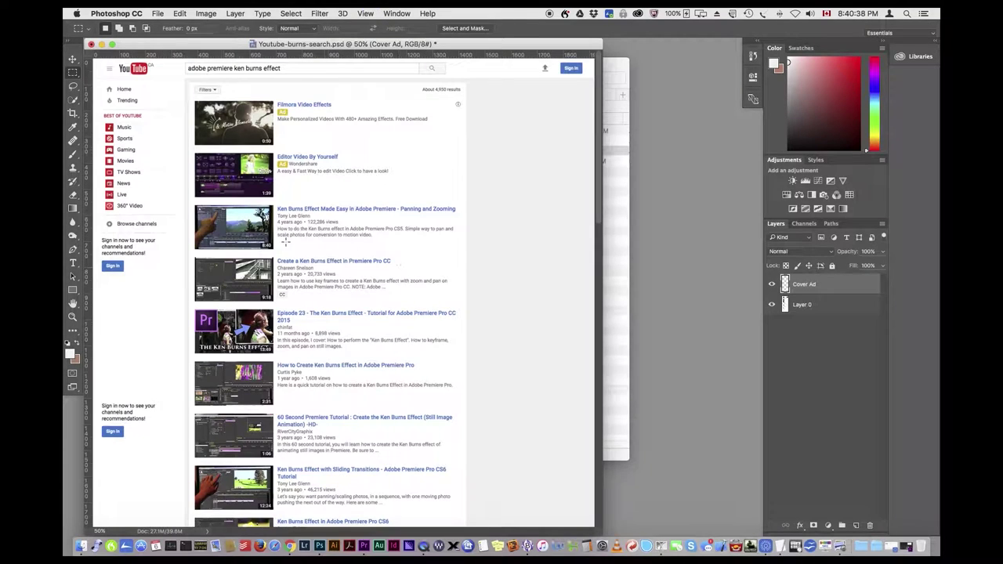
pyautogui.moveTo(128, 359); pyautogui.dragTo(168, 143)
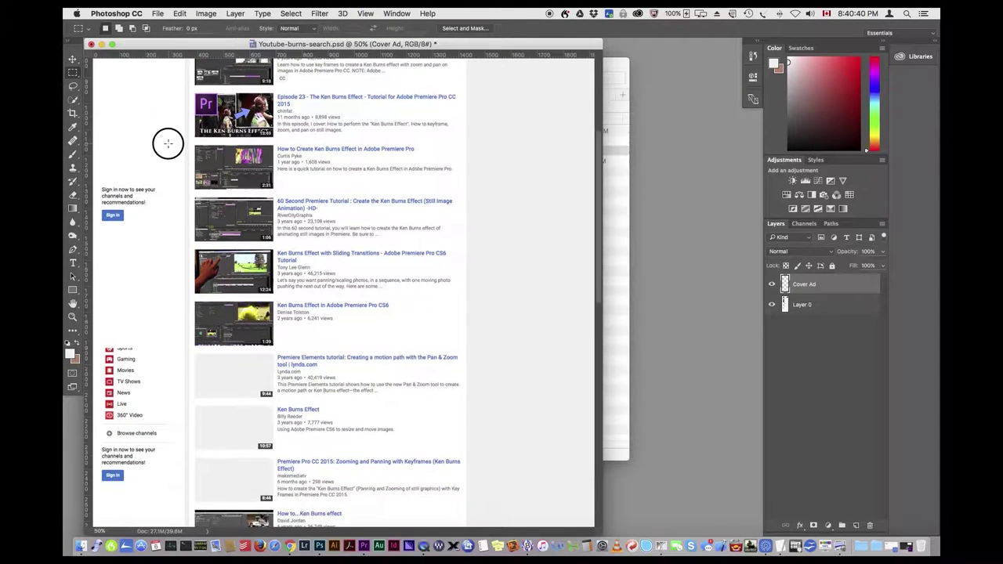
pyautogui.keyDown('alt'); pyautogui.click(856, 525); pyautogui.keyUp('alt')
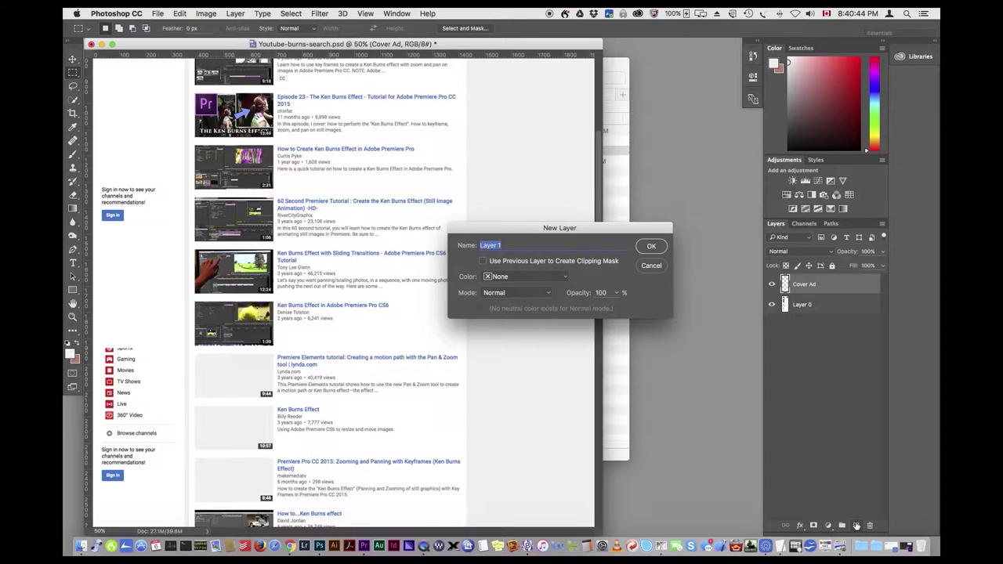
# - Name the new layer 'Remove Artefacts' and return to the eyedropper for sampling colour
pyautogui.write('Remove Artefacts')
pyautogui.press('Return')
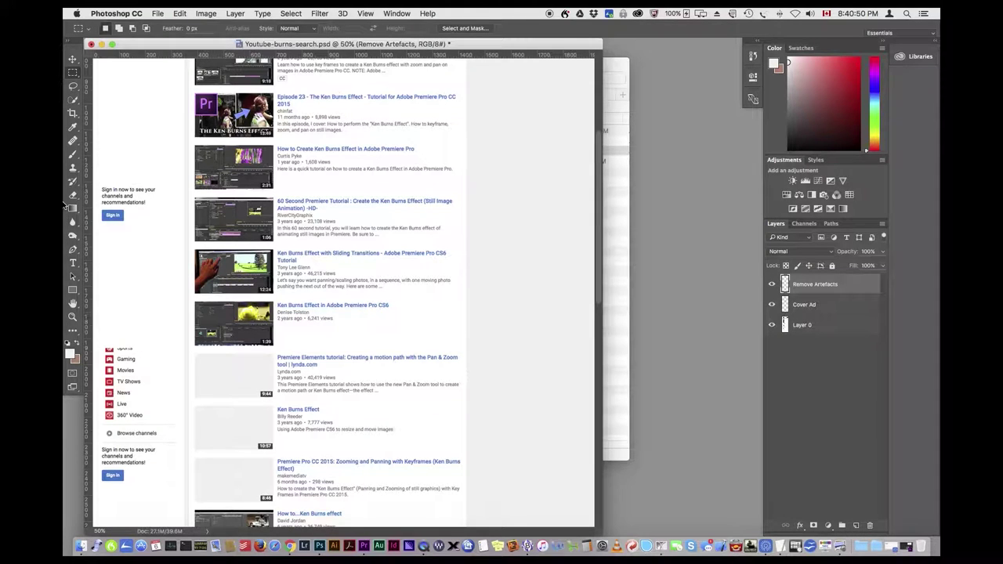
pyautogui.click(72, 127)
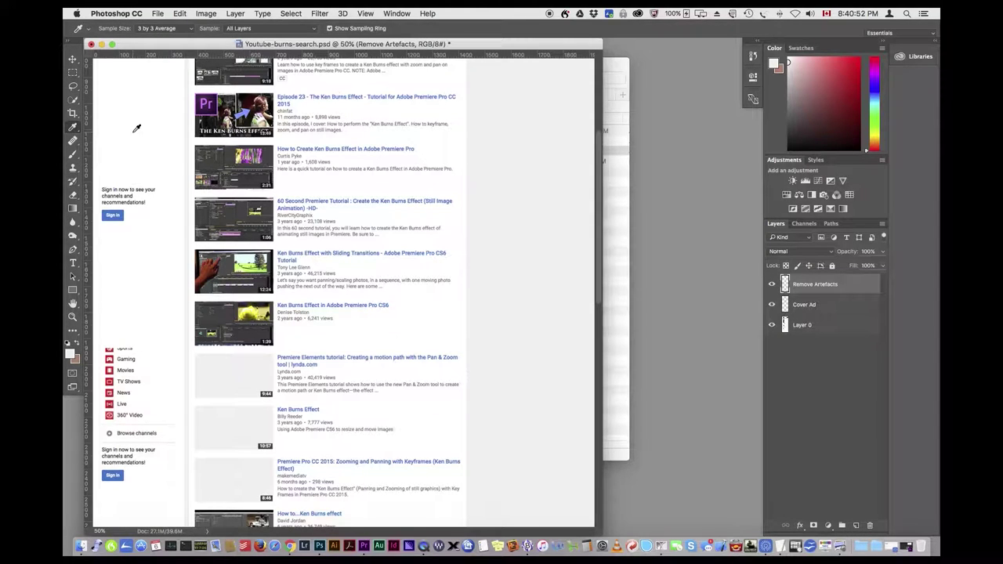
# - Fill the sidebar's Sign in box and first channel list with white
pyautogui.press('m')
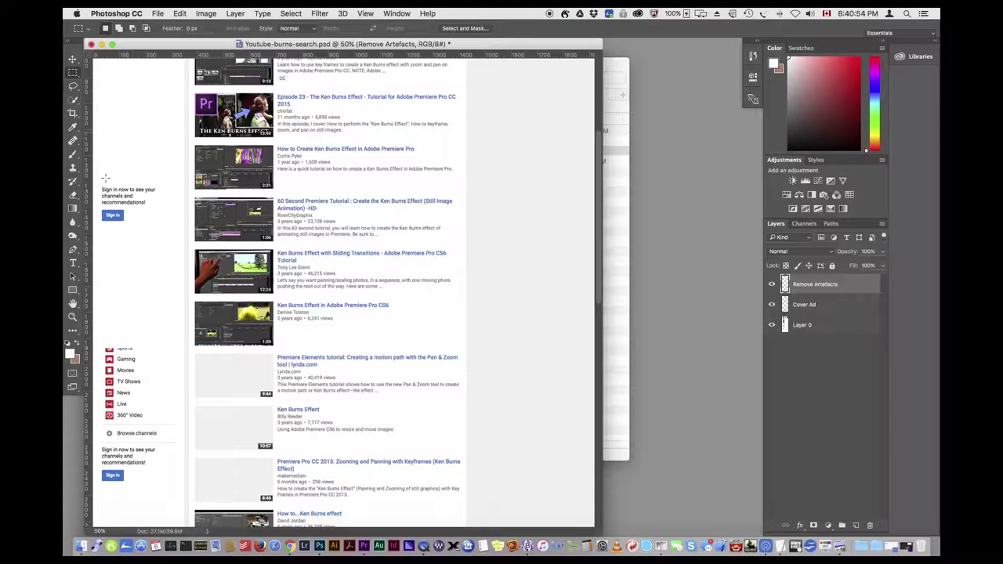
pyautogui.moveTo(98, 183); pyautogui.dragTo(178, 246)
pyautogui.press('super+BackSpace')
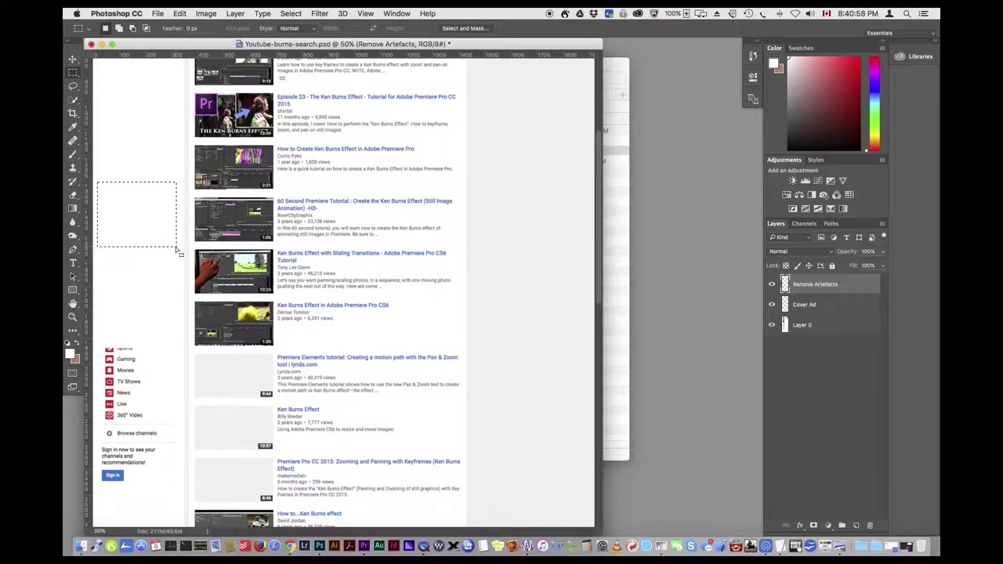
pyautogui.moveTo(100, 343); pyautogui.dragTo(180, 499)
pyautogui.press('super+BackSpace')
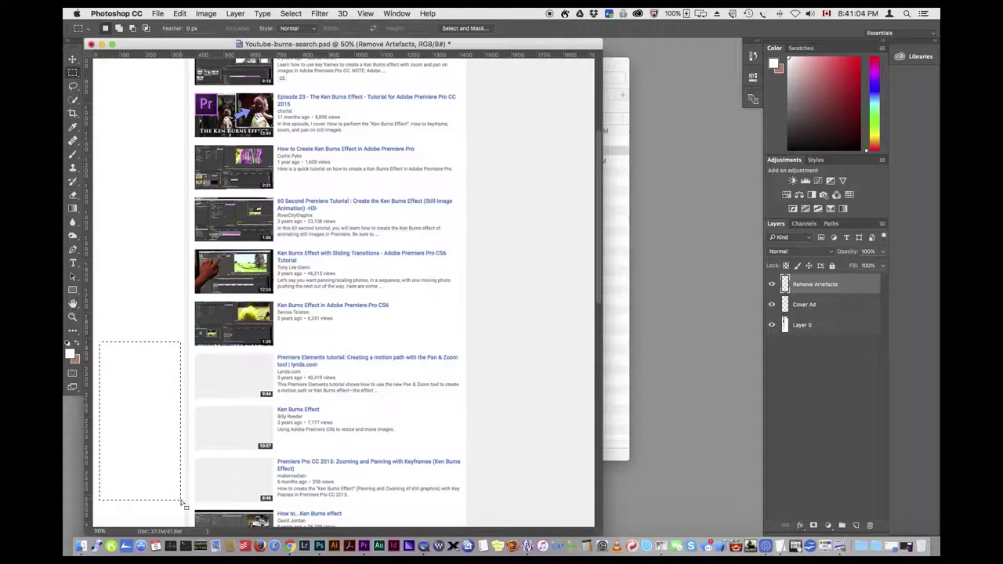
# - White out the two lower channel lists, deselect, and fit the page on screen
pyautogui.moveTo(241, 465); pyautogui.dragTo(240, 78)
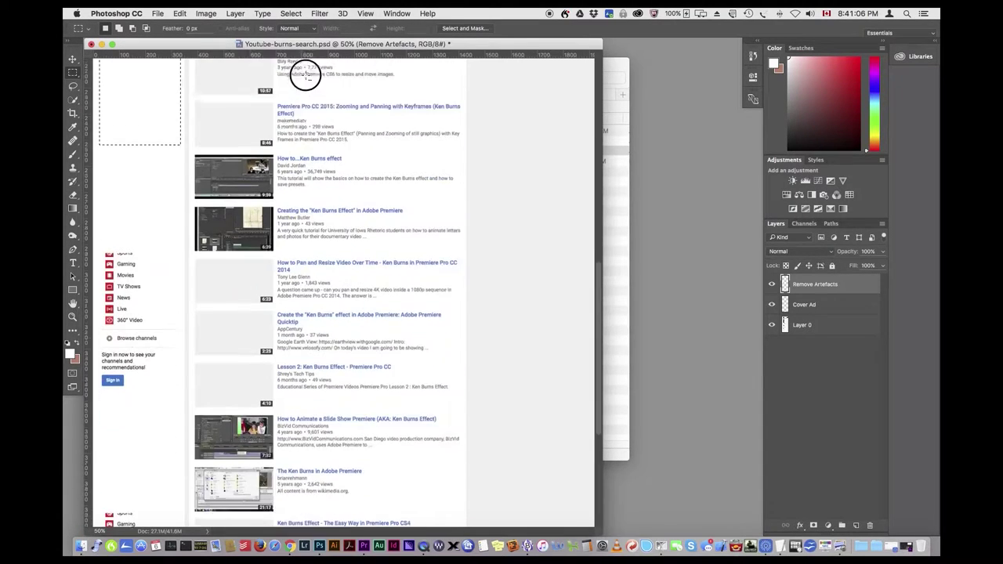
pyautogui.moveTo(100, 206); pyautogui.dragTo(182, 359)
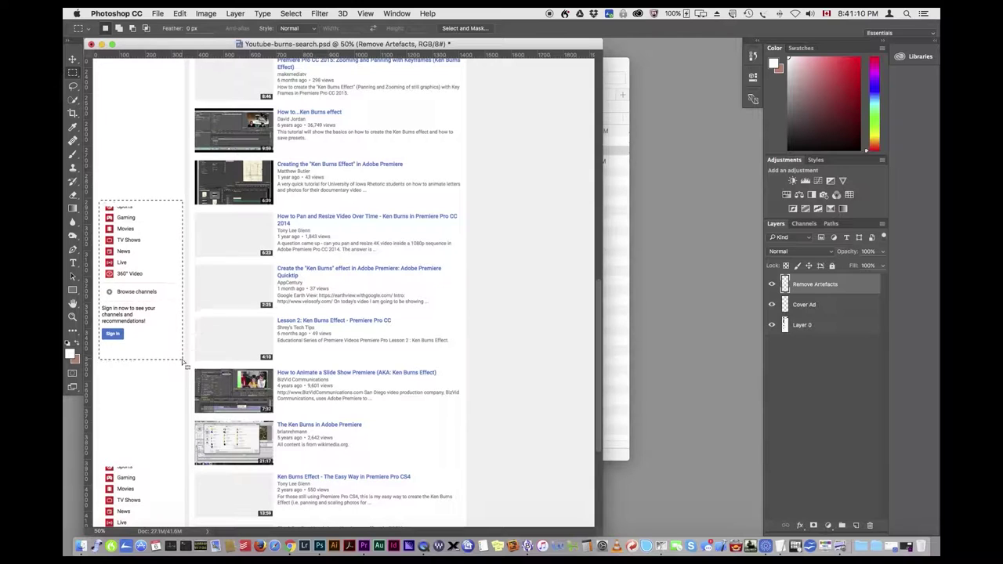
pyautogui.press('super+BackSpace')
pyautogui.moveTo(159, 418); pyautogui.dragTo(226, 156)
pyautogui.moveTo(101, 259); pyautogui.dragTo(181, 429)
pyautogui.hotkey('alt', 'BackSpace')
pyautogui.press('super+d')
pyautogui.press('super+0')
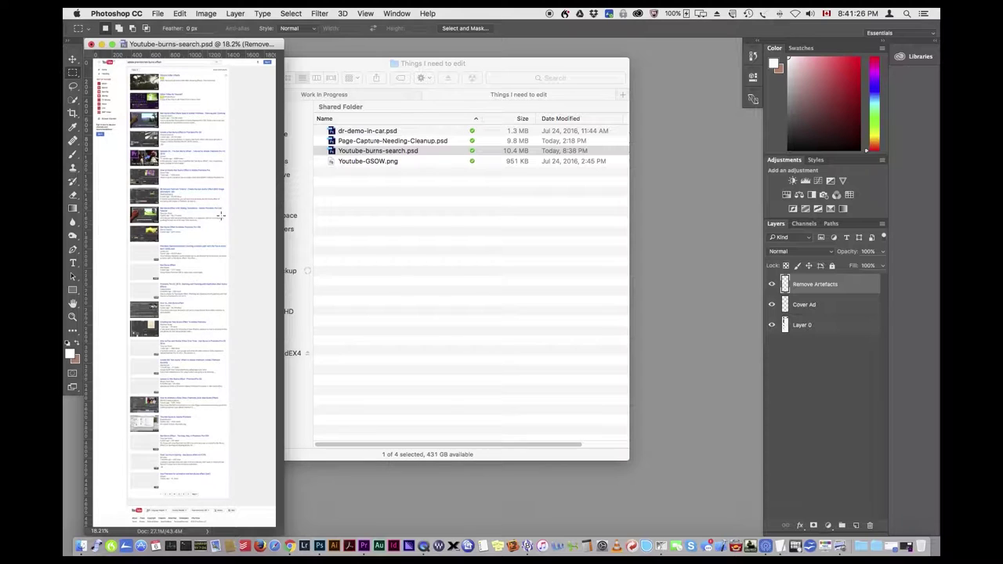
# - Save the edited capture, then Save As into the Still-Screen-Captures-Ready folder
pyautogui.press('super+s')
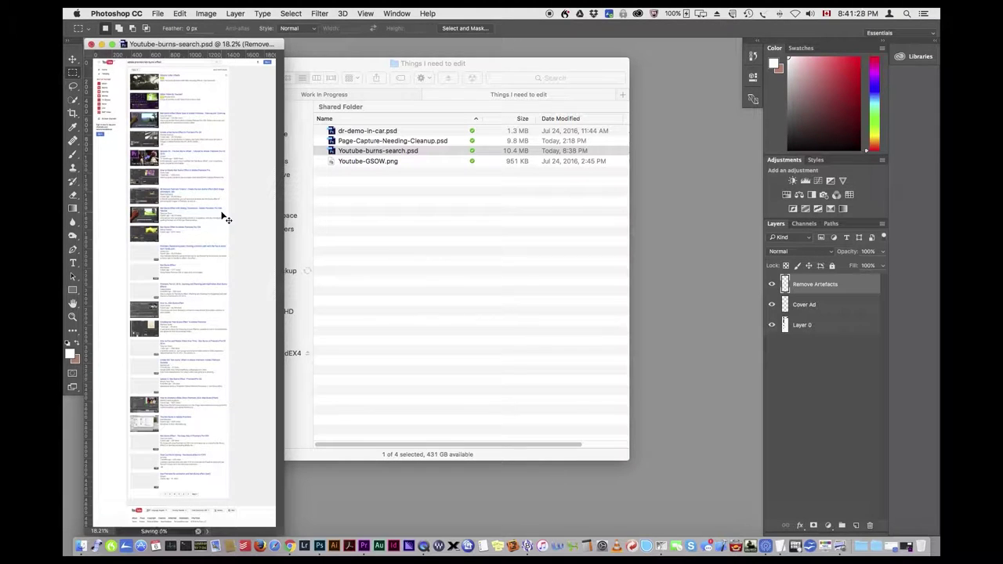
pyautogui.click(164, 15)
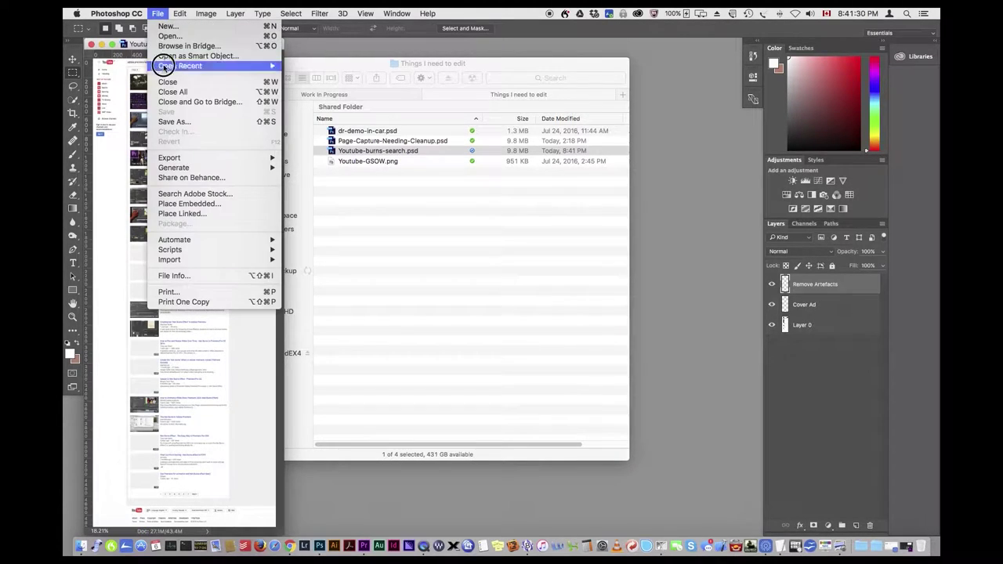
pyautogui.click(174, 121)
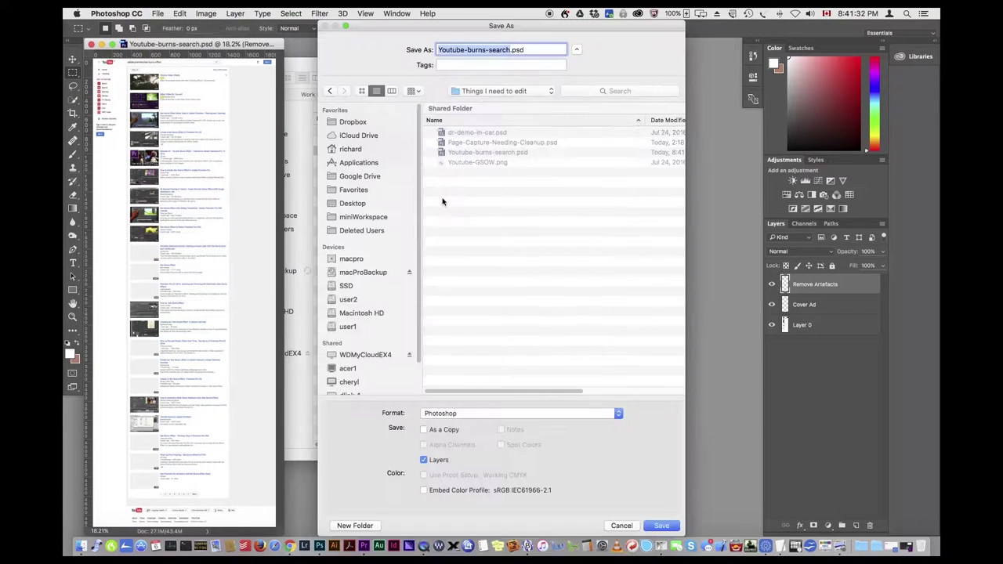
pyautogui.click(501, 91)
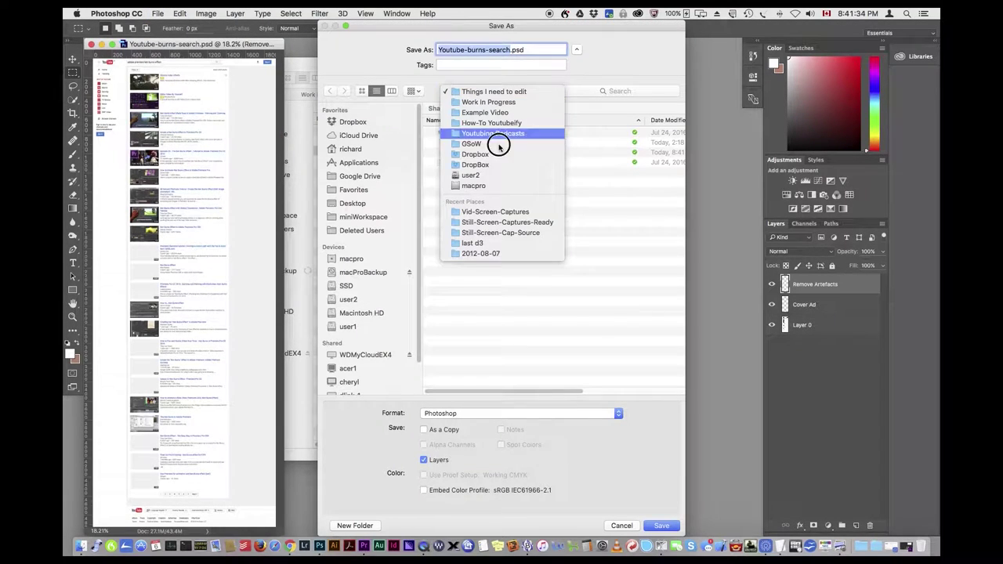
pyautogui.click(508, 222)
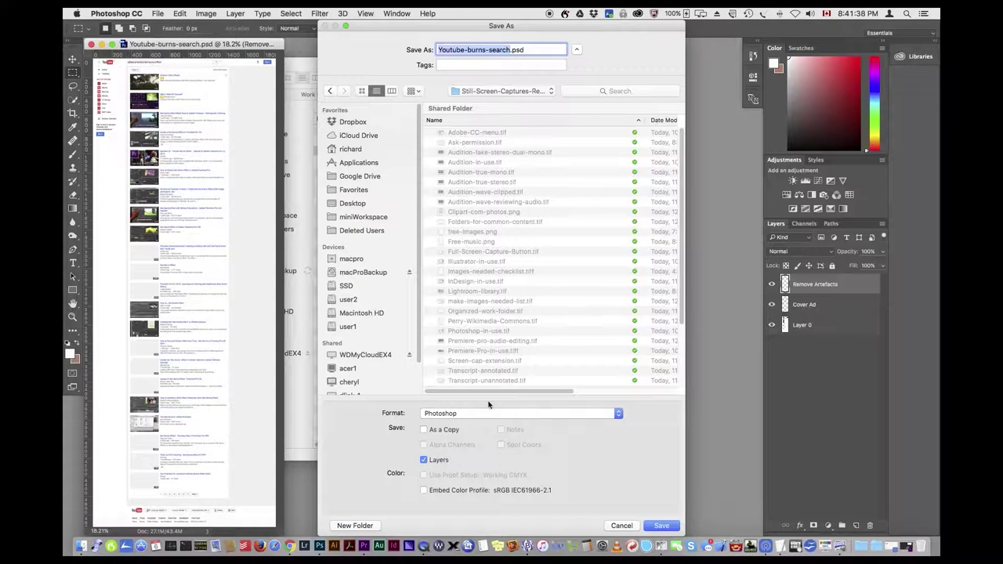
# - Save the copy as a TIFF with default TIFF options and close the document
pyautogui.click(480, 417)
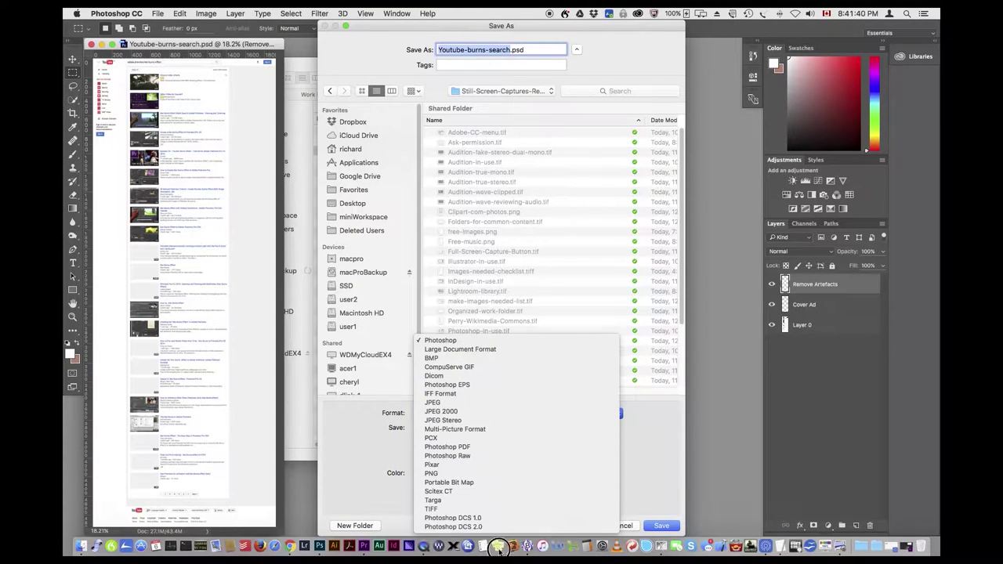
pyautogui.click(490, 509)
pyautogui.click(660, 525)
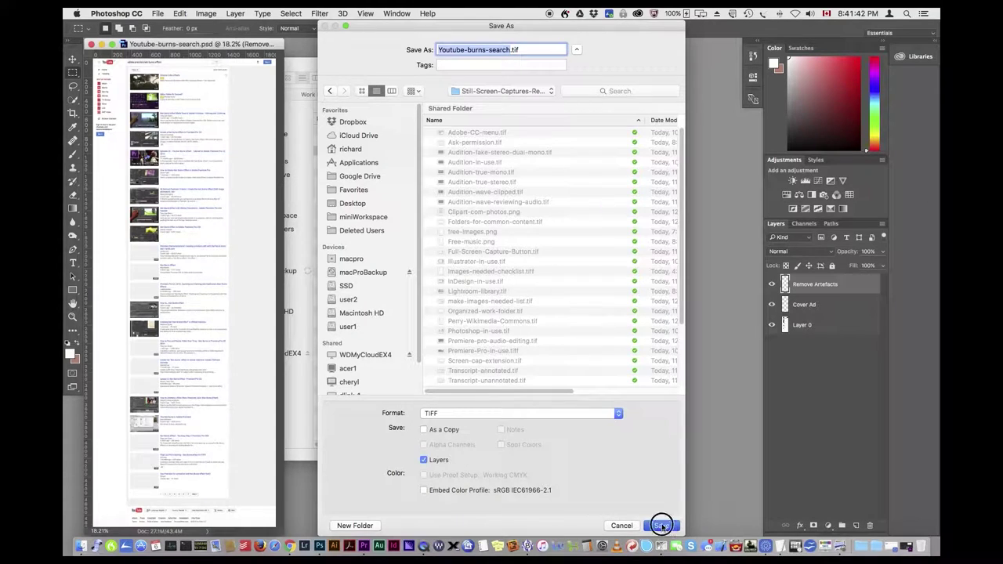
pyautogui.click(687, 212)
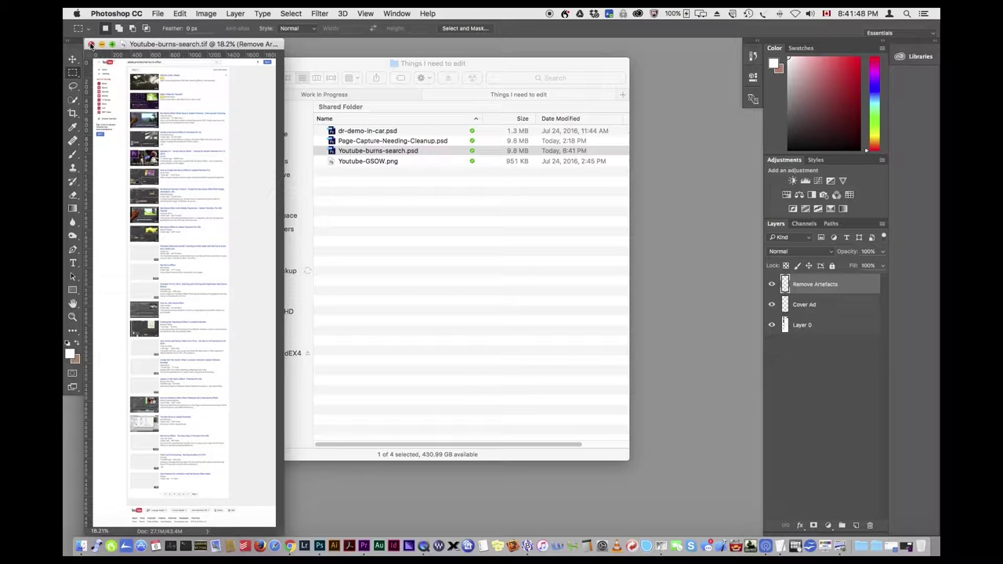
pyautogui.click(91, 45)
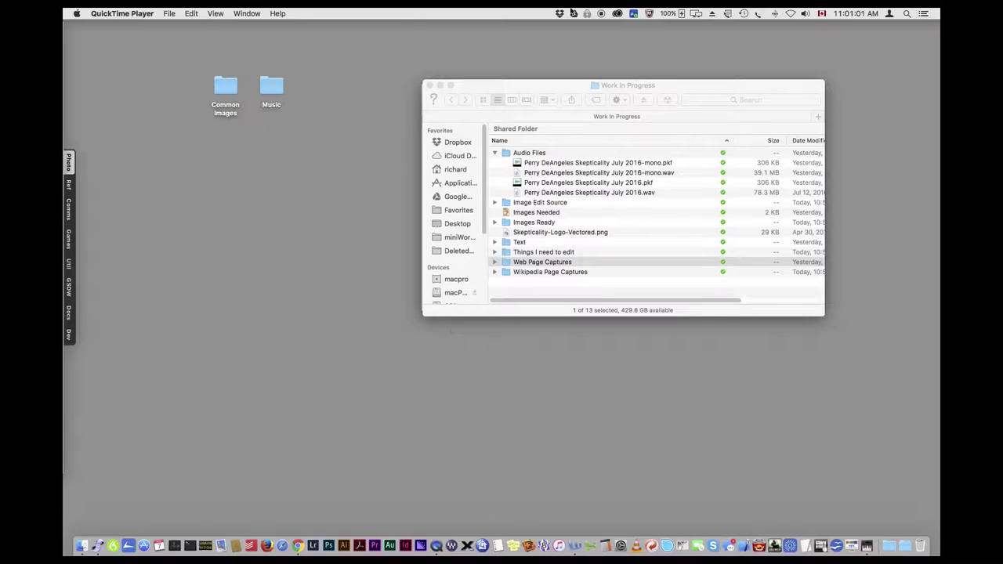
# - Review Work In Progress: select the mono audio file, peek into Images Ready and Wikipedia Page Captures
pyautogui.click(538, 85)
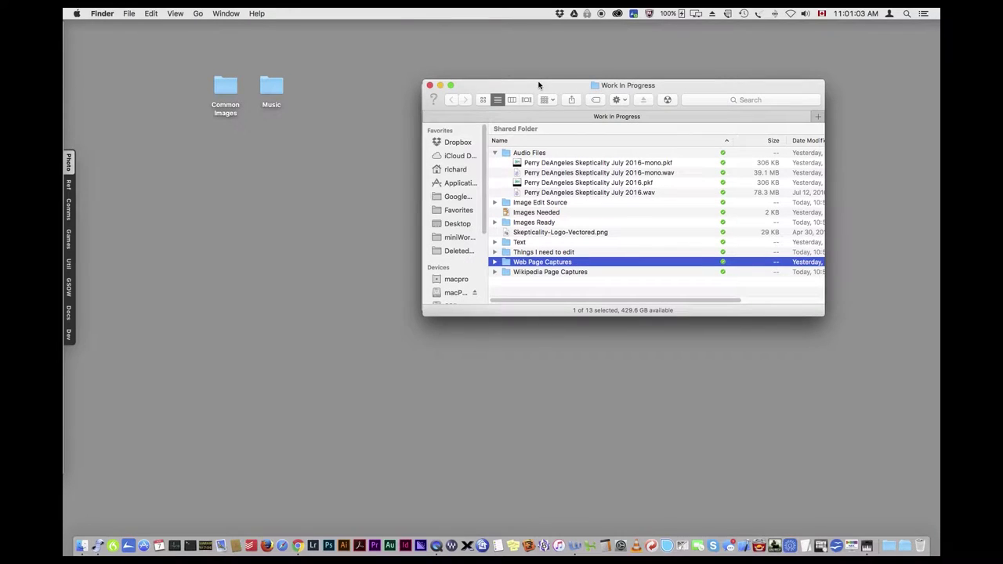
pyautogui.click(598, 173)
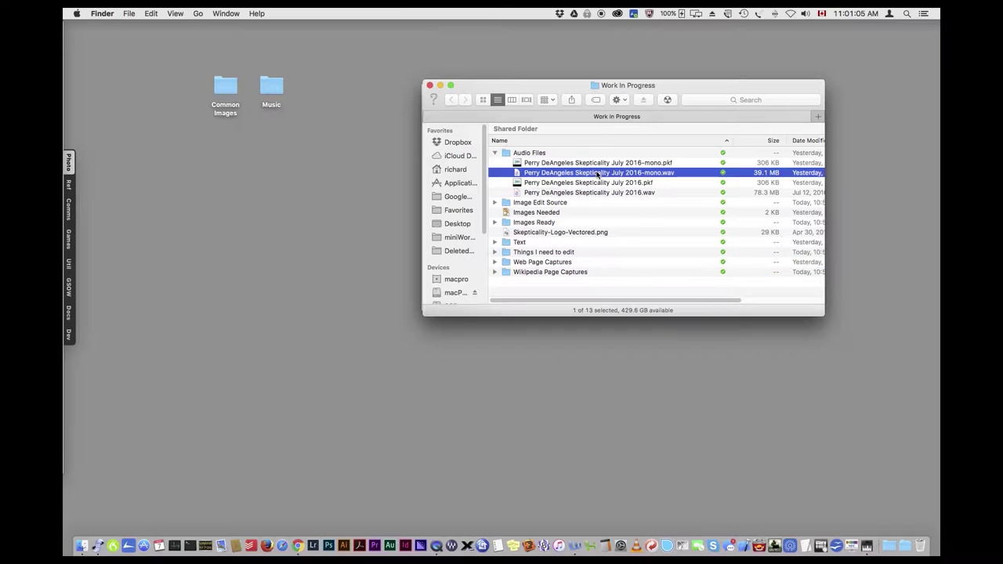
pyautogui.click(496, 223)
pyautogui.click(495, 223)
pyautogui.click(496, 272)
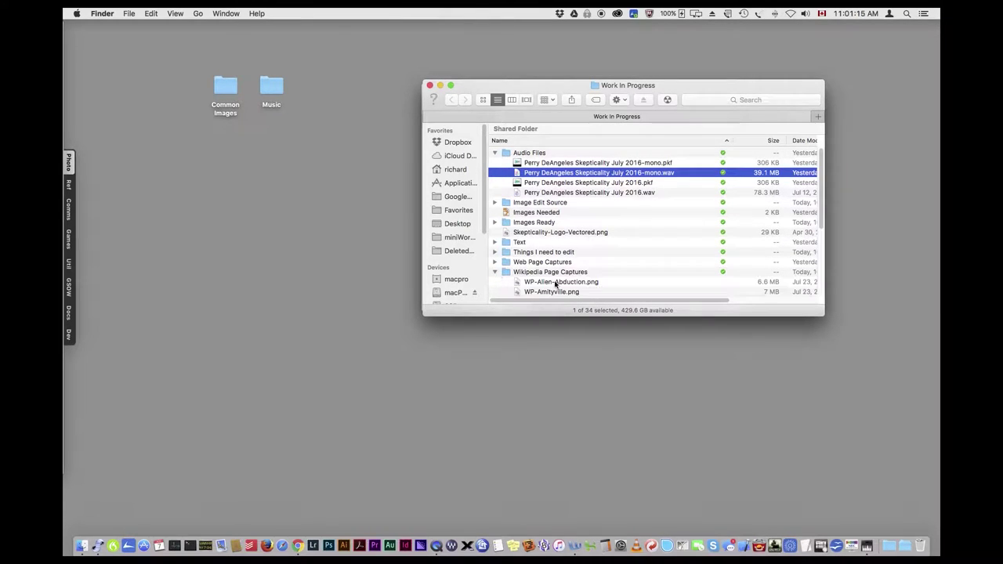
pyautogui.scroll(-10, 558, 281)
pyautogui.scroll(10, 559, 271)
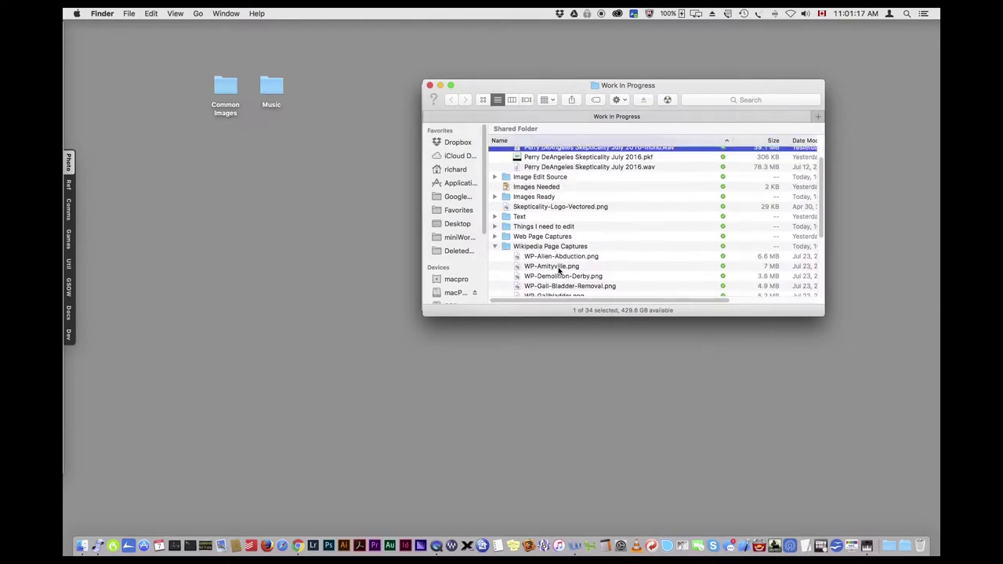
pyautogui.click(495, 271)
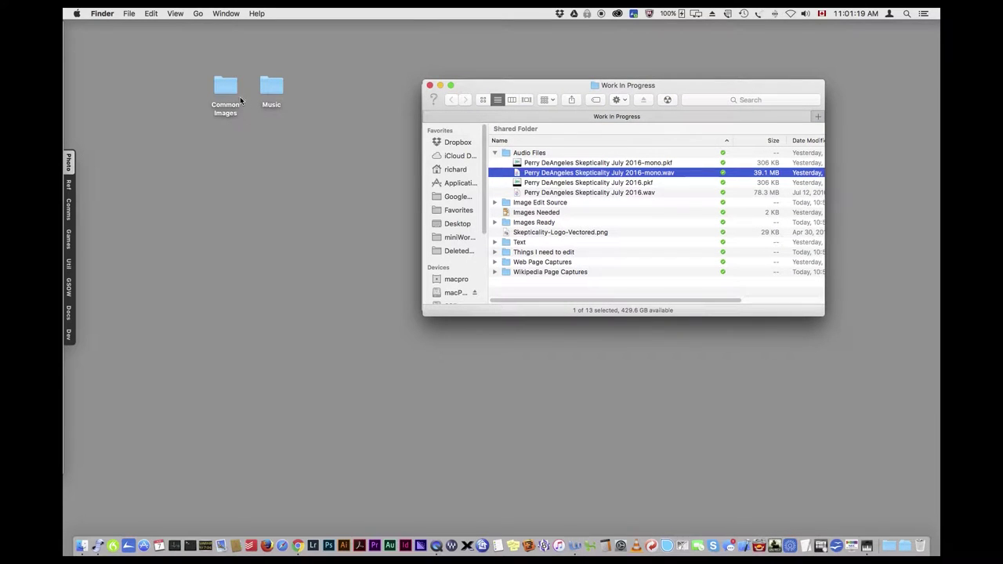
# - Move the Music folder right, inspect the Music and Common Images folders, and launch Premiere Pro
pyautogui.moveTo(268, 88); pyautogui.dragTo(319, 90)
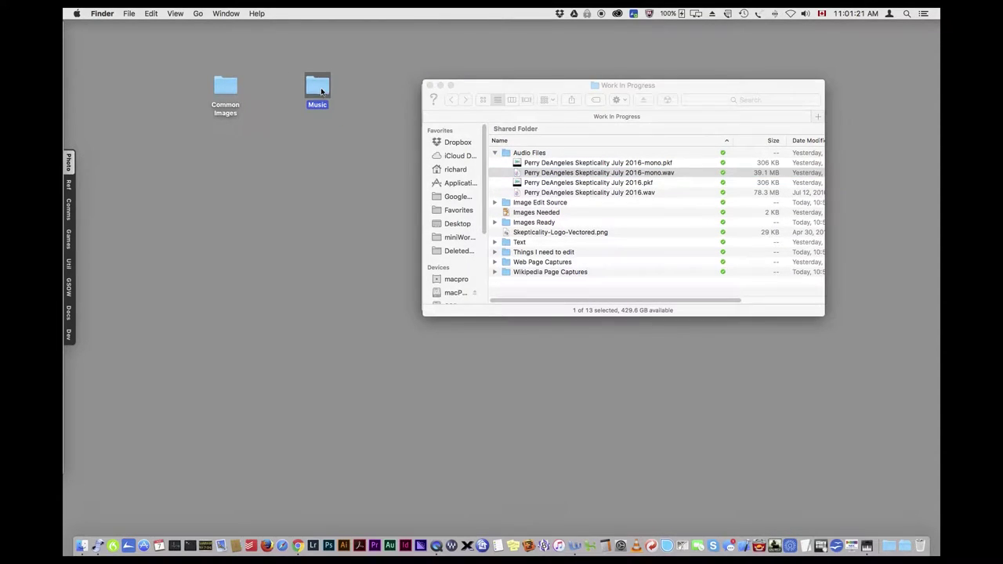
pyautogui.doubleClick(319, 90)
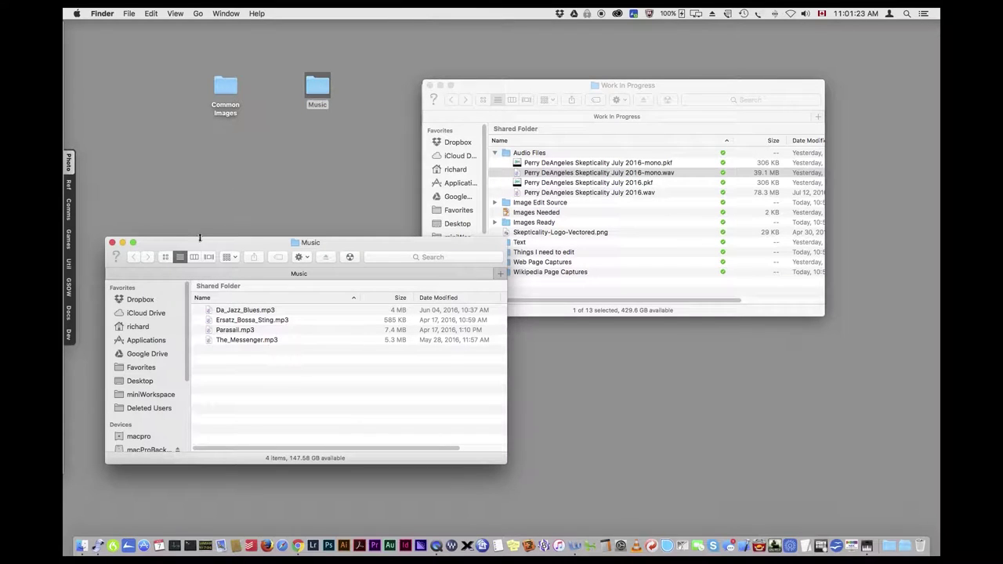
pyautogui.click(112, 243)
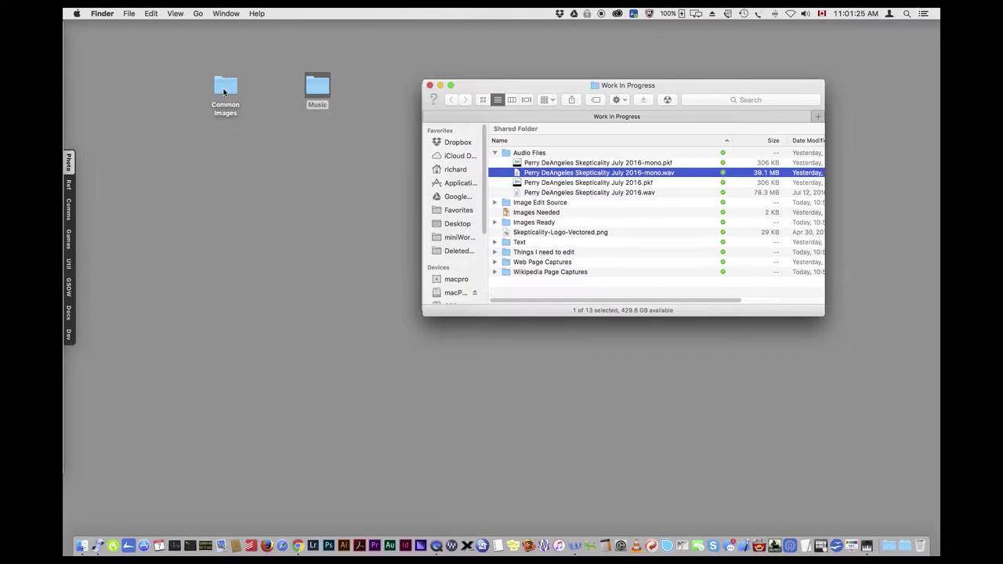
pyautogui.click(223, 92)
pyautogui.doubleClick(223, 92)
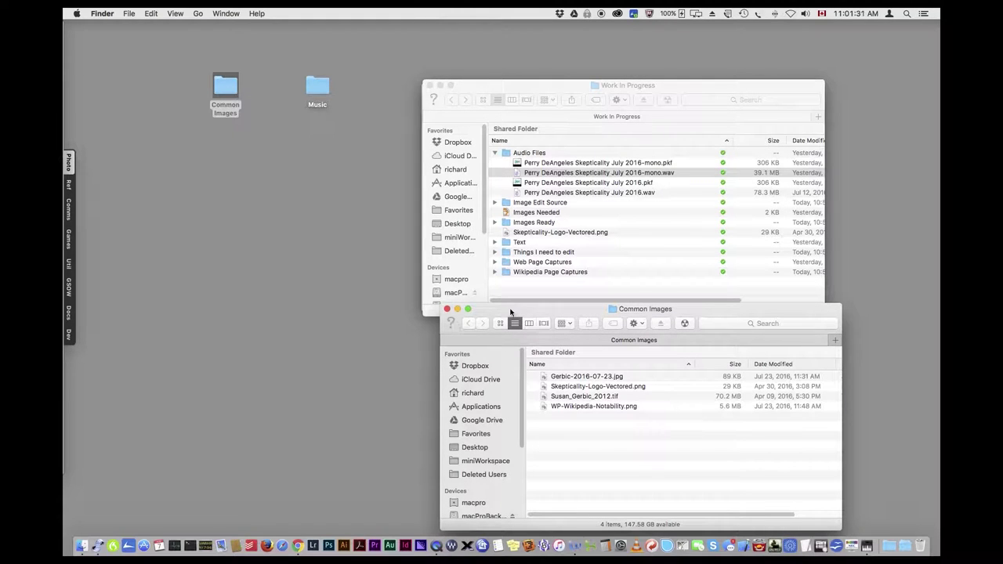
pyautogui.moveTo(514, 311); pyautogui.dragTo(215, 233)
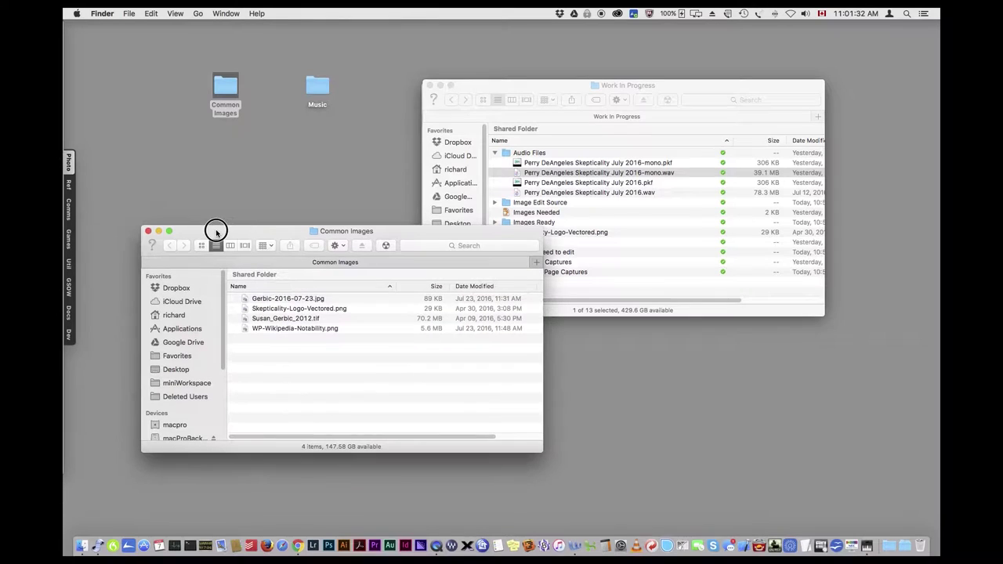
pyautogui.click(148, 232)
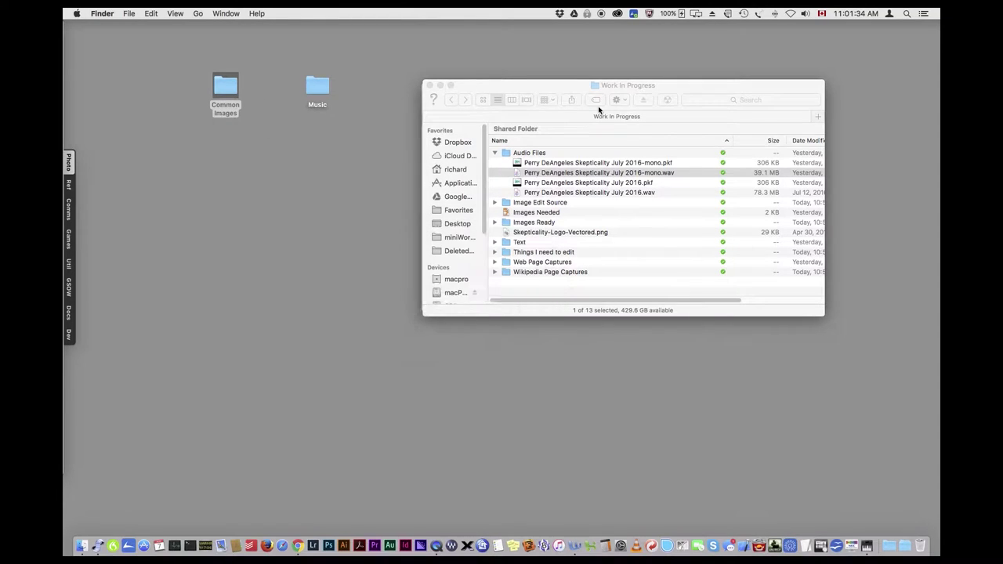
pyautogui.click(375, 546)
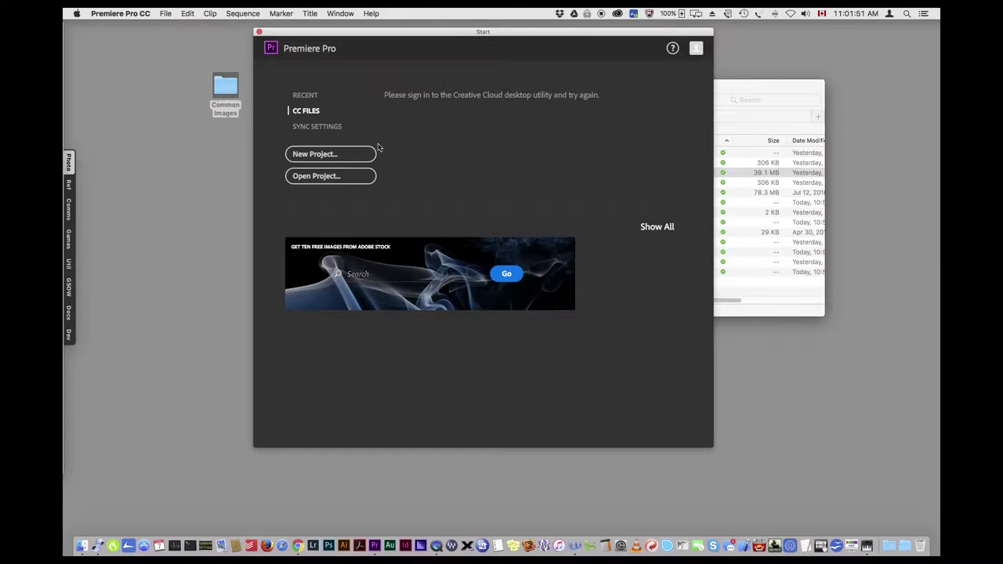
# - Create project 'Demonstration of youtubificationizationing' in Work In Progress, keeping the GPU-accelerated renderer
pyautogui.click(331, 154)
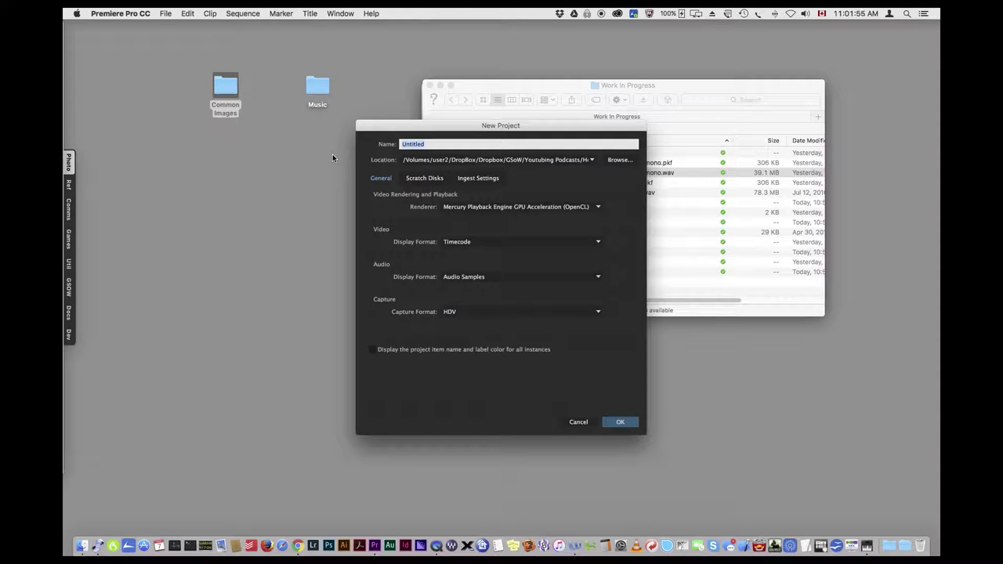
pyautogui.write('Demonstration of youtubi')
pyautogui.write('ficationizationing')
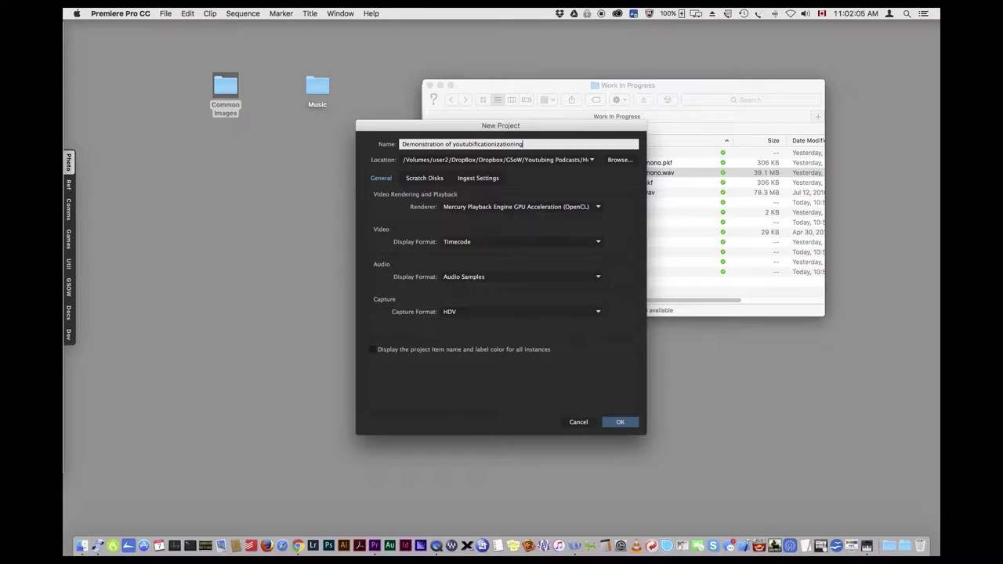
pyautogui.click(632, 161)
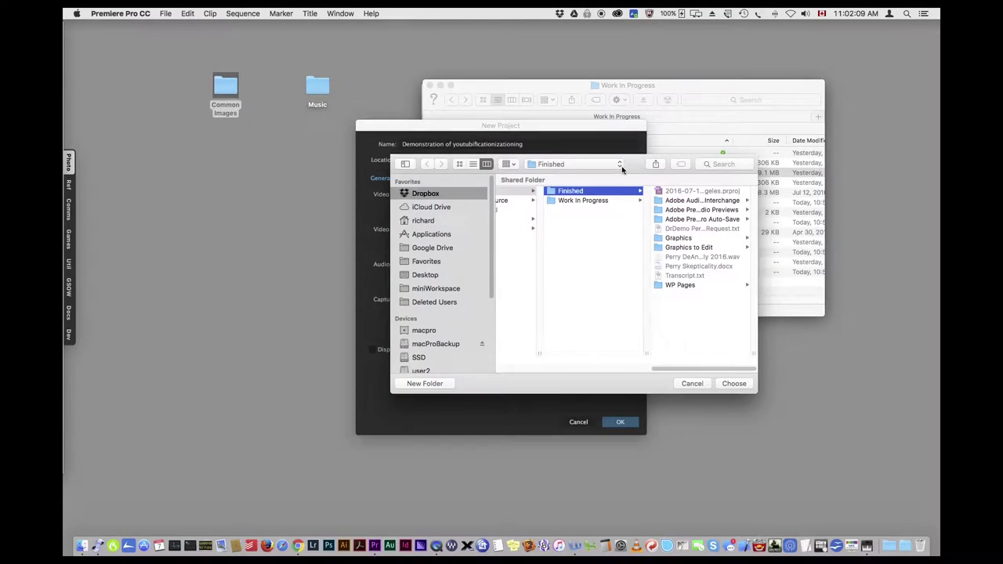
pyautogui.click(583, 201)
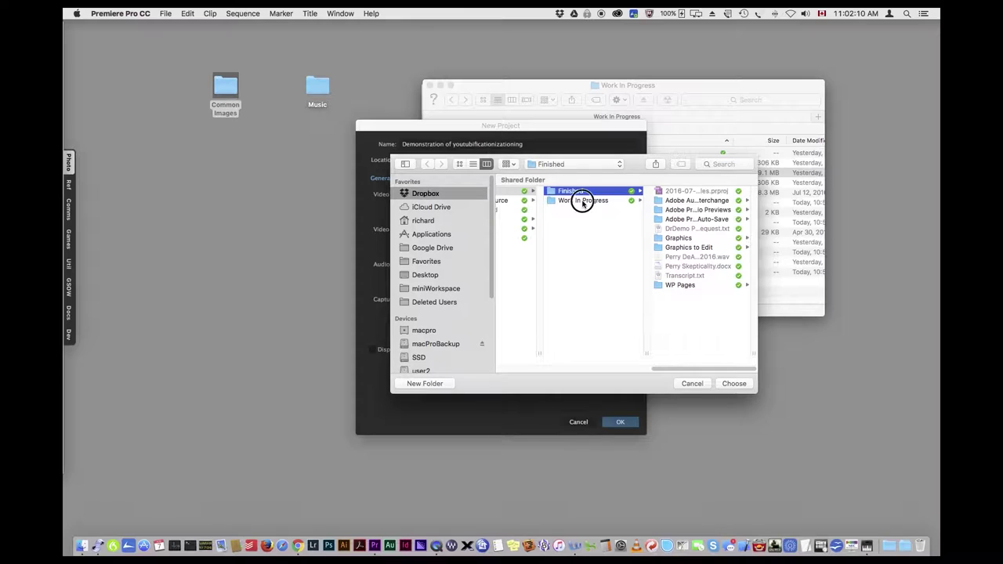
pyautogui.click(733, 384)
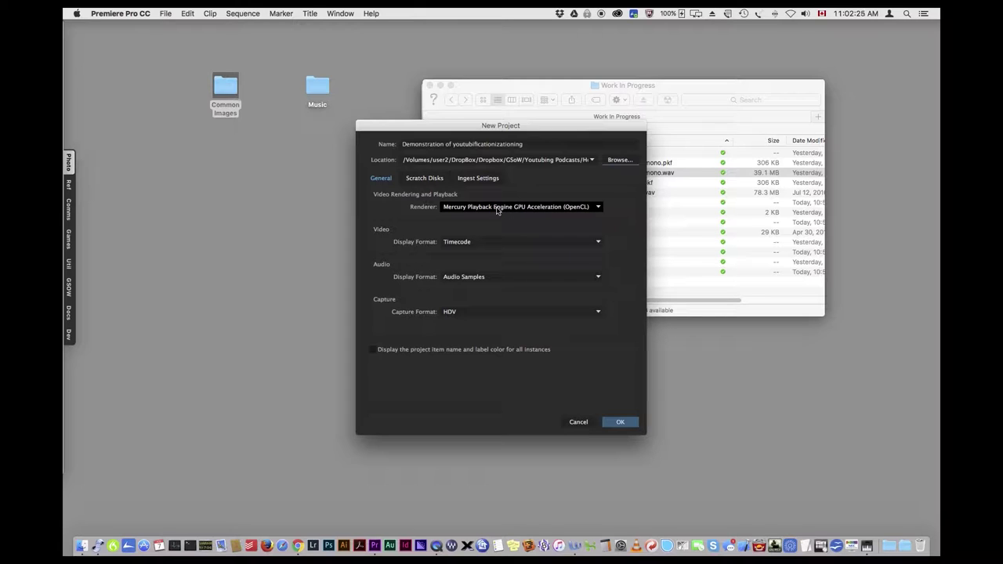
pyautogui.click(568, 209)
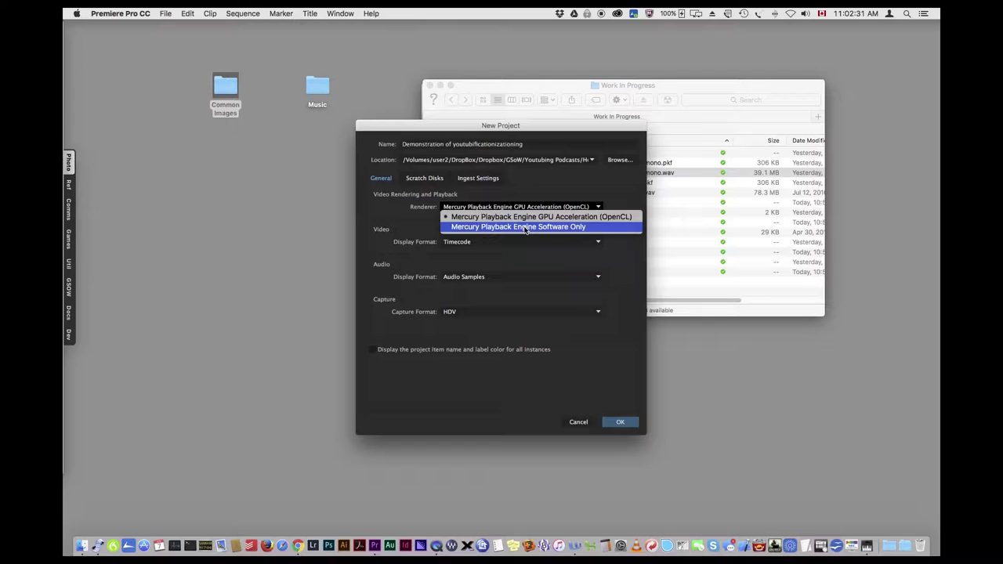
pyautogui.click(397, 208)
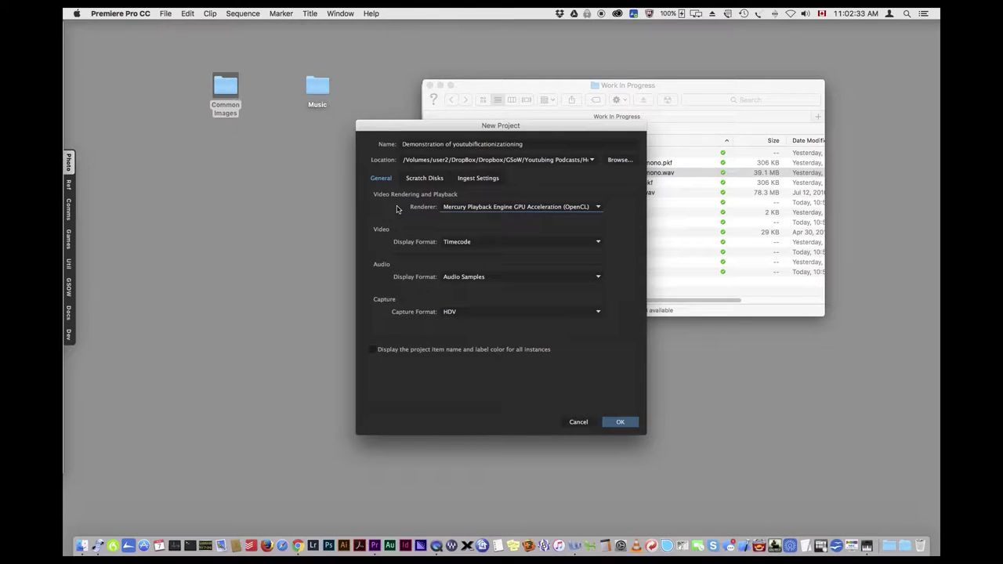
pyautogui.click(629, 424)
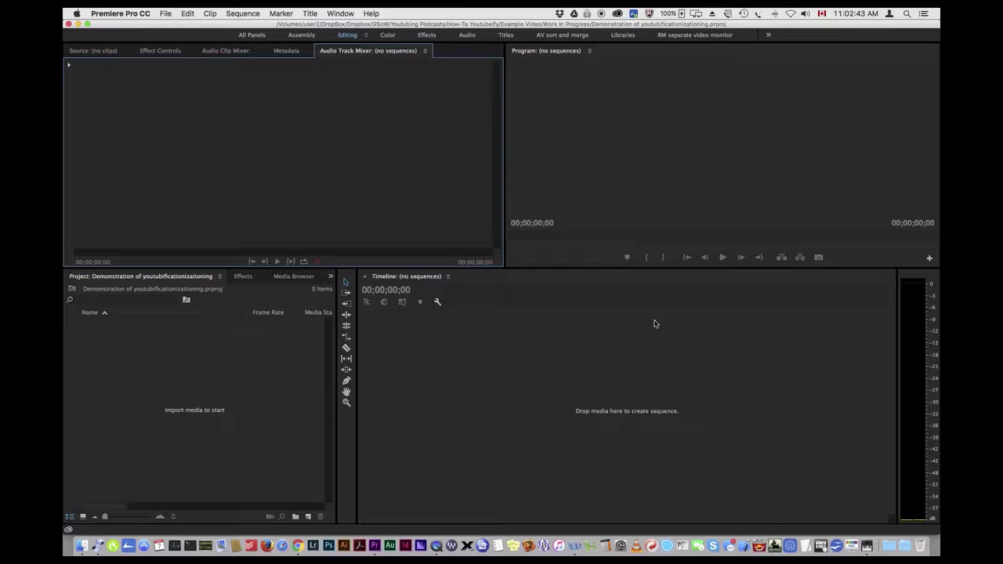
pyautogui.click(122, 16)
pyautogui.moveTo(140, 45)
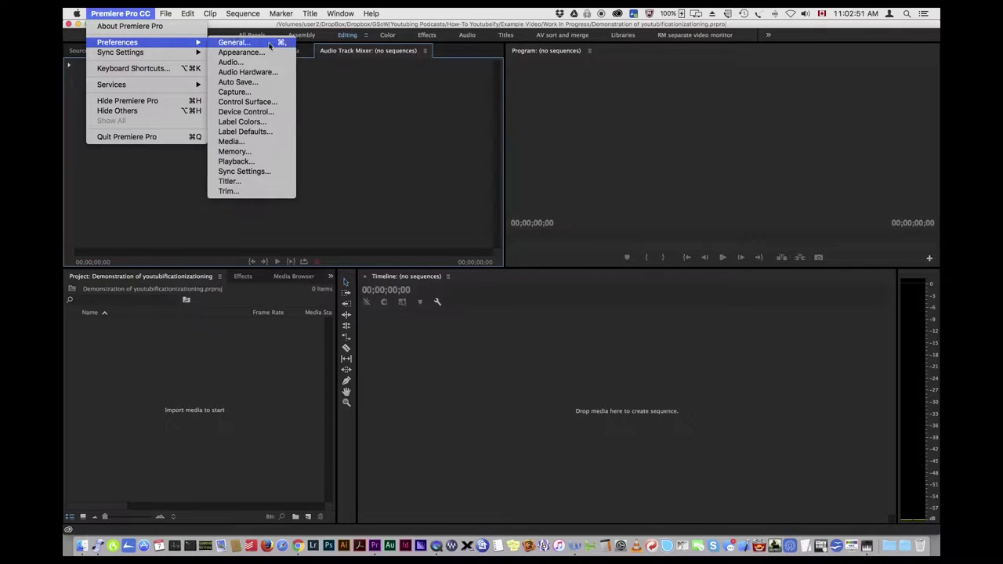
pyautogui.click(256, 63)
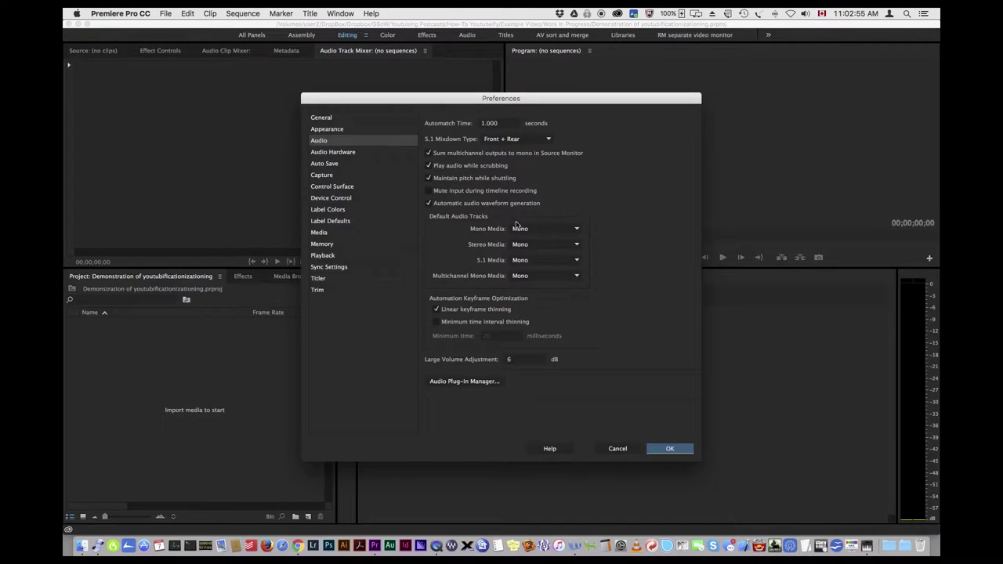
pyautogui.click(342, 154)
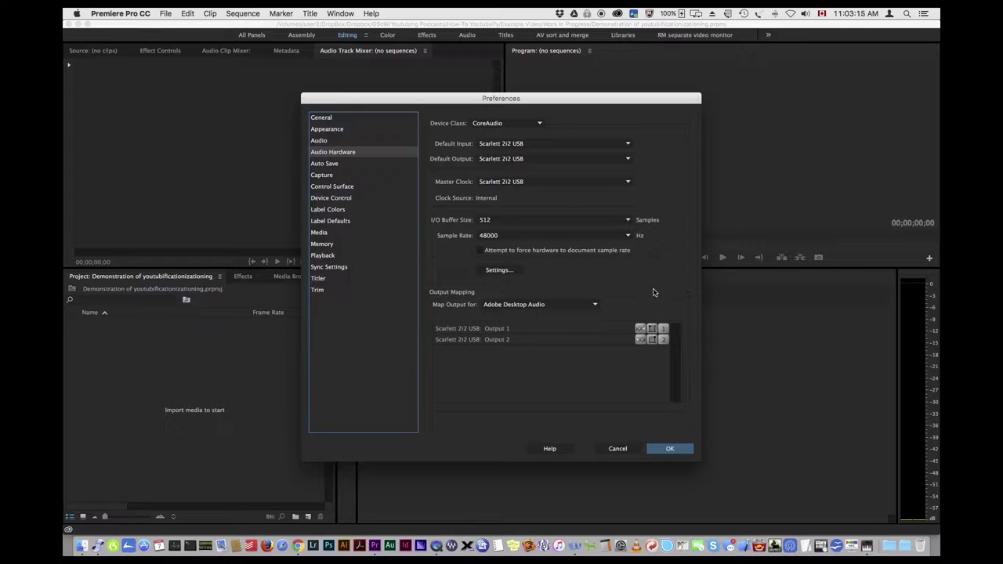
pyautogui.click(667, 452)
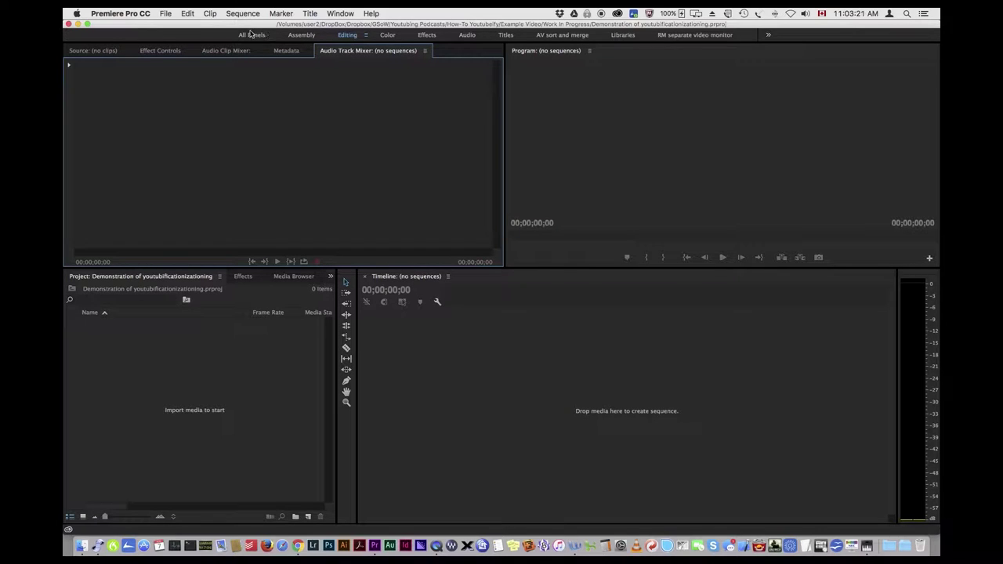
# - Import the mono Skepticality July 2016 wav from Finder into the Project panel
pyautogui.click(179, 25)
pyautogui.moveTo(179, 25); pyautogui.dragTo(676, 52)
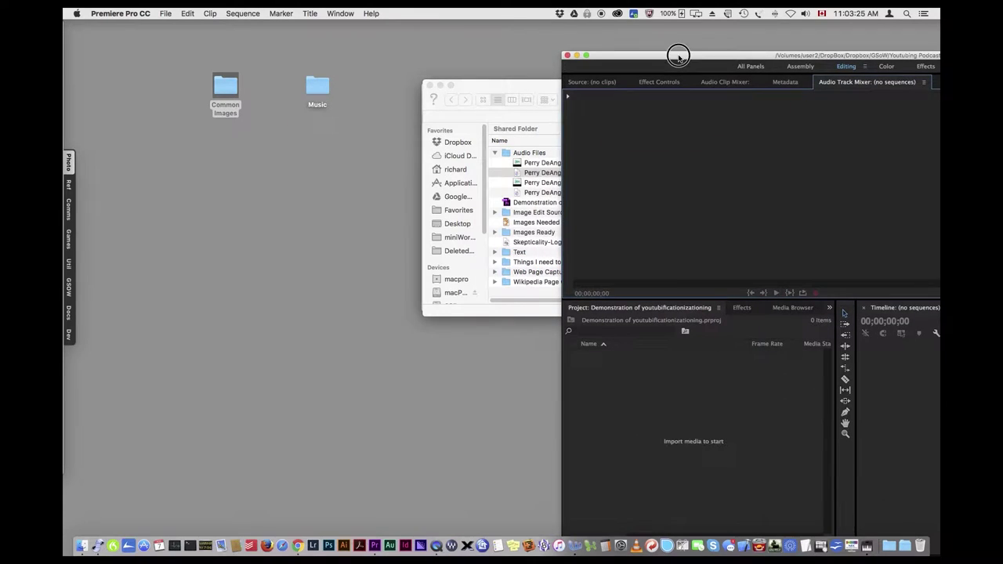
pyautogui.click(514, 88)
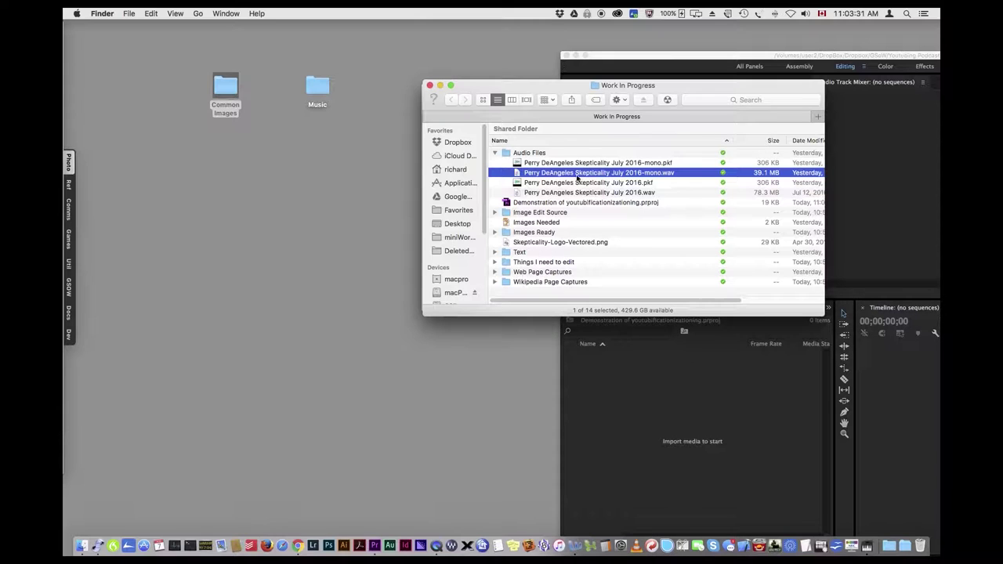
pyautogui.click(535, 172)
pyautogui.moveTo(535, 172); pyautogui.dragTo(661, 404)
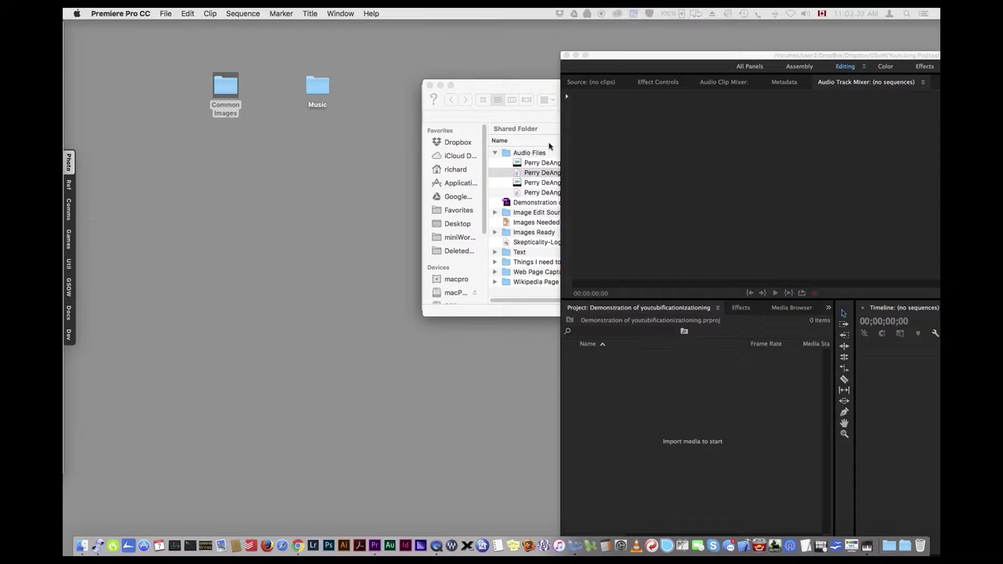
# - Import the Images Ready and Wikipedia Page Captures folders into the project
pyautogui.click(499, 84)
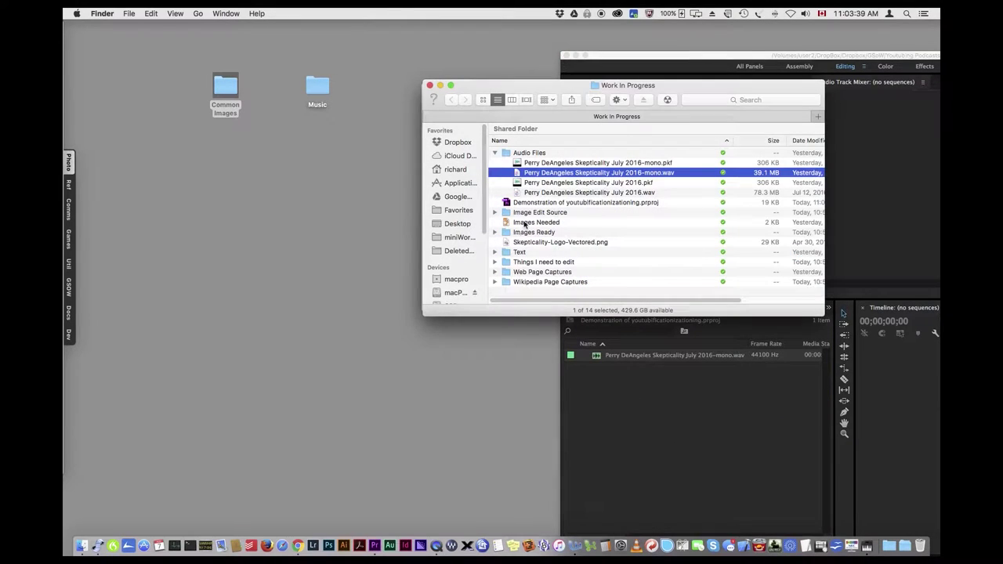
pyautogui.moveTo(506, 232); pyautogui.dragTo(624, 386)
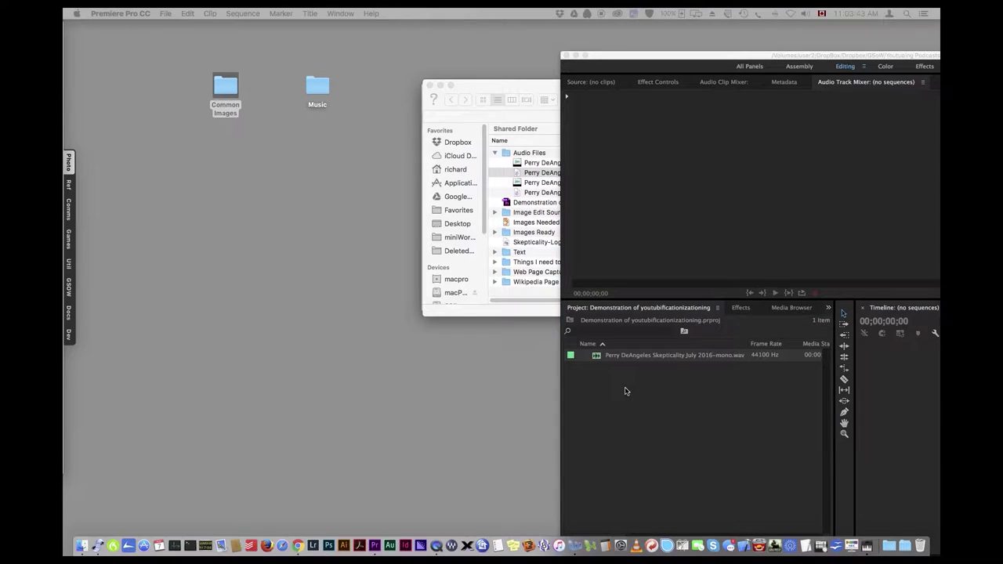
pyautogui.click(511, 85)
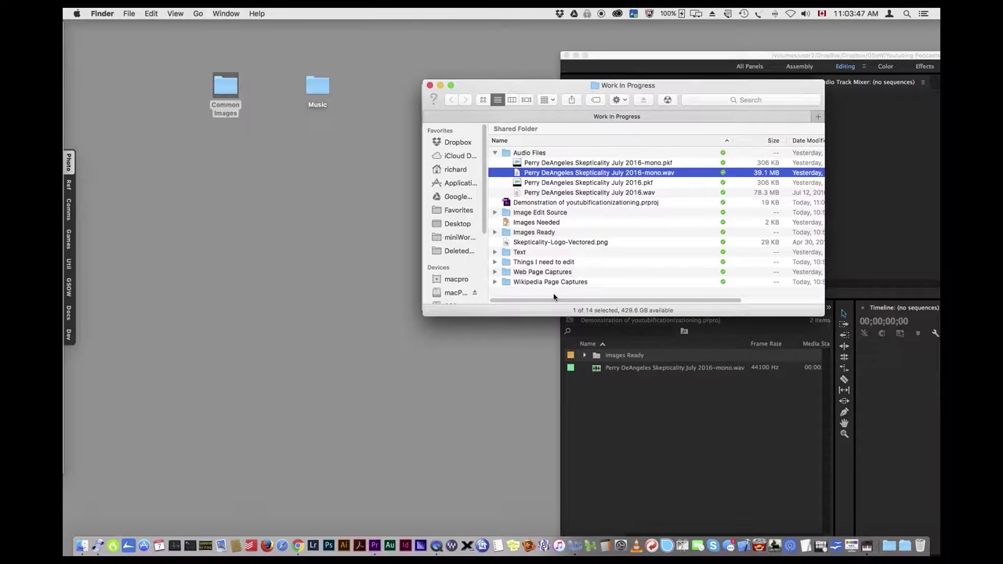
pyautogui.moveTo(504, 284); pyautogui.dragTo(635, 430)
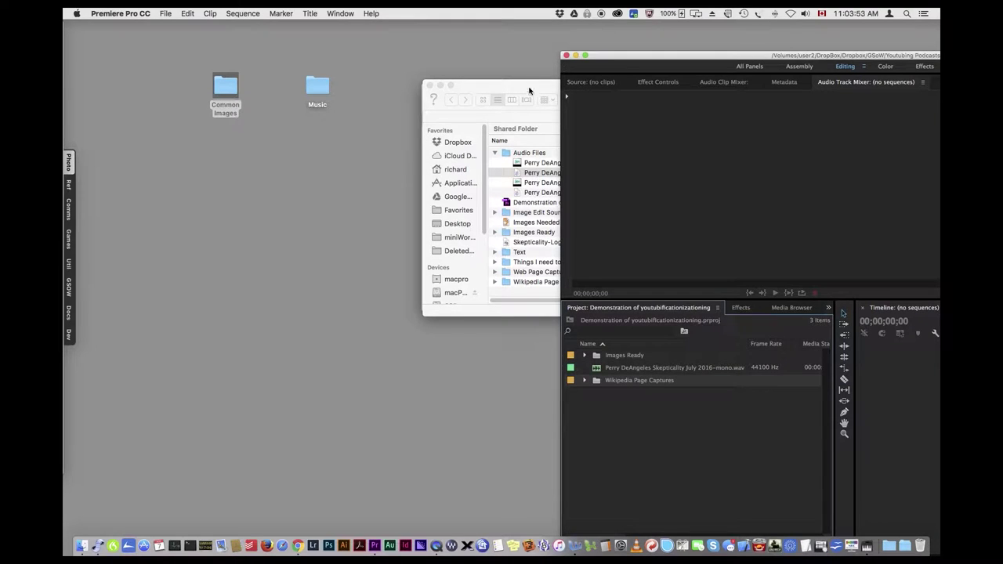
# - Move the Skepticality logo into Common Images, then import the Common Images and Music folders
pyautogui.click(505, 249)
pyautogui.moveTo(507, 248); pyautogui.dragTo(225, 85)
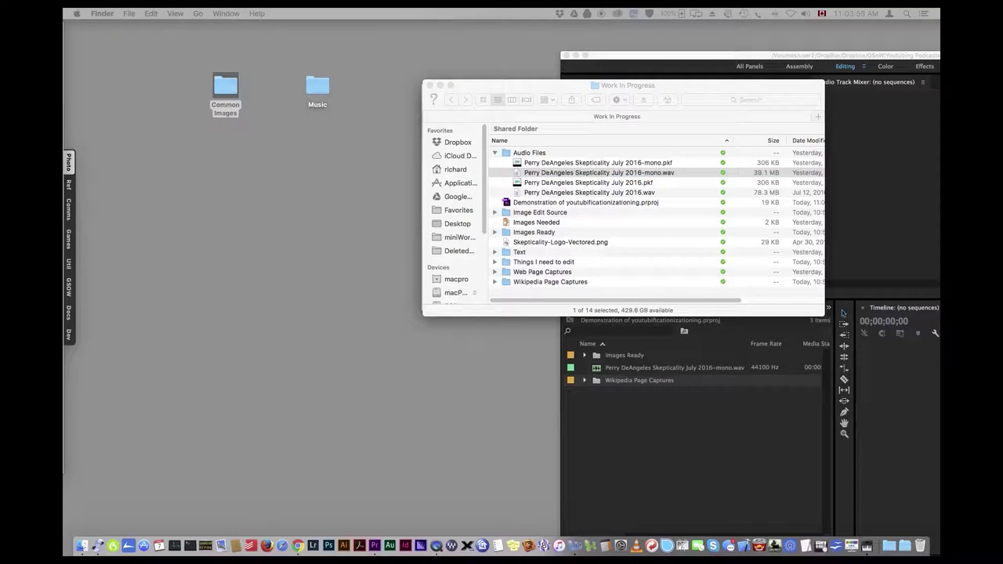
pyautogui.rightClick(540, 247)
pyautogui.click(558, 250)
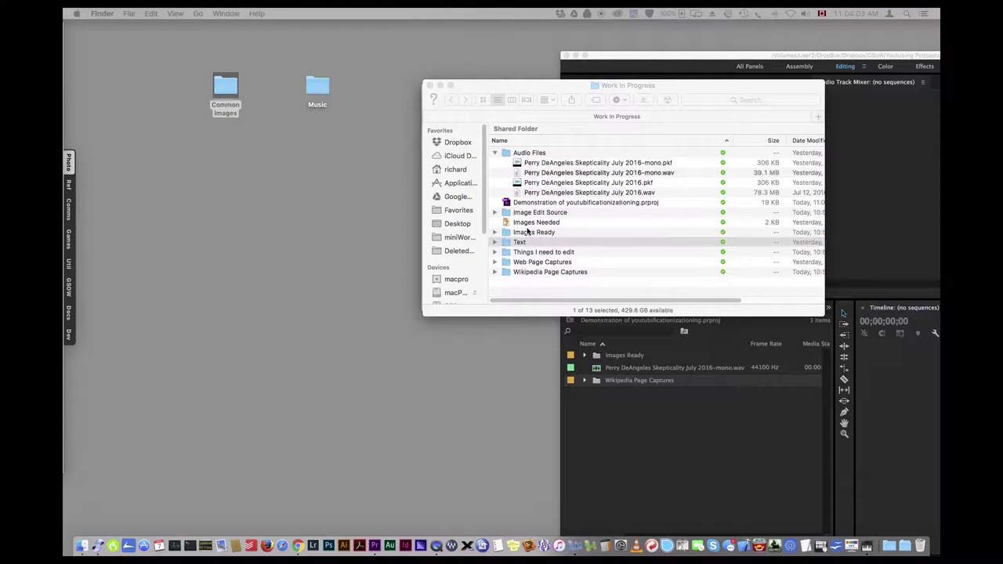
pyautogui.moveTo(226, 90); pyautogui.dragTo(612, 423)
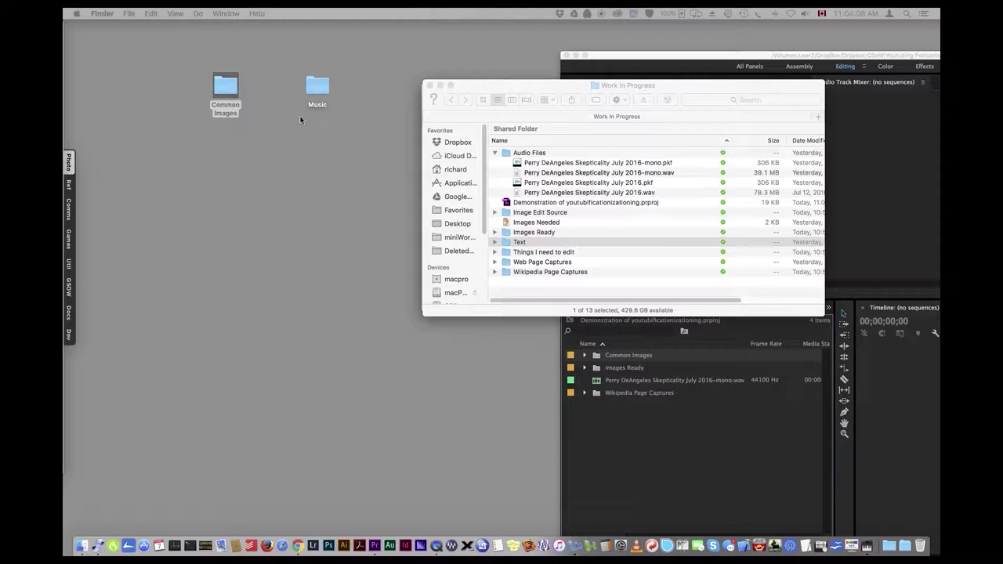
pyautogui.moveTo(317, 92); pyautogui.dragTo(618, 435)
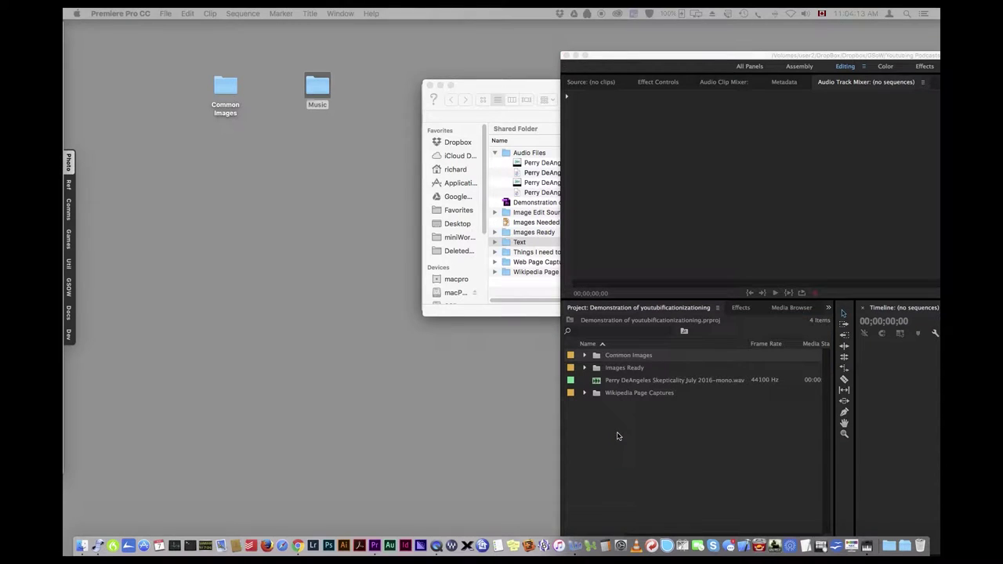
pyautogui.moveTo(829, 57); pyautogui.dragTo(334, 15)
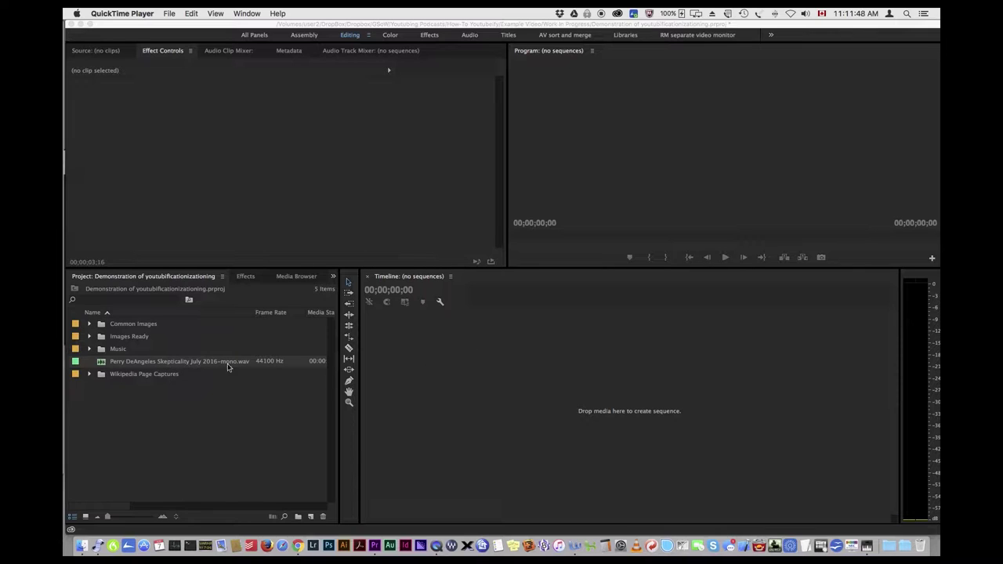
# - Create a sequence from the podcast audio clip and rename track A1 to PodcastAudio
pyautogui.click(129, 364)
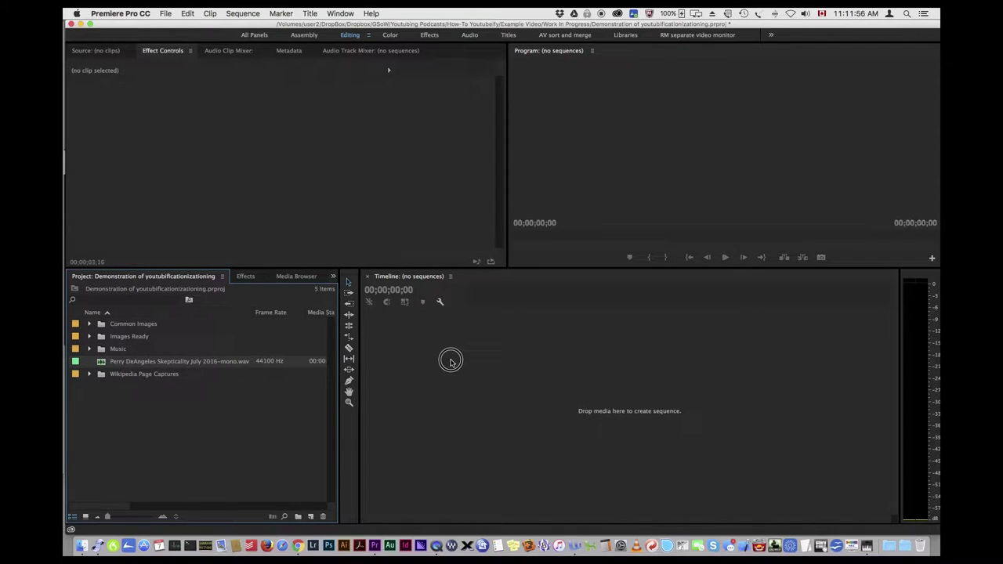
pyautogui.moveTo(103, 362); pyautogui.dragTo(439, 363)
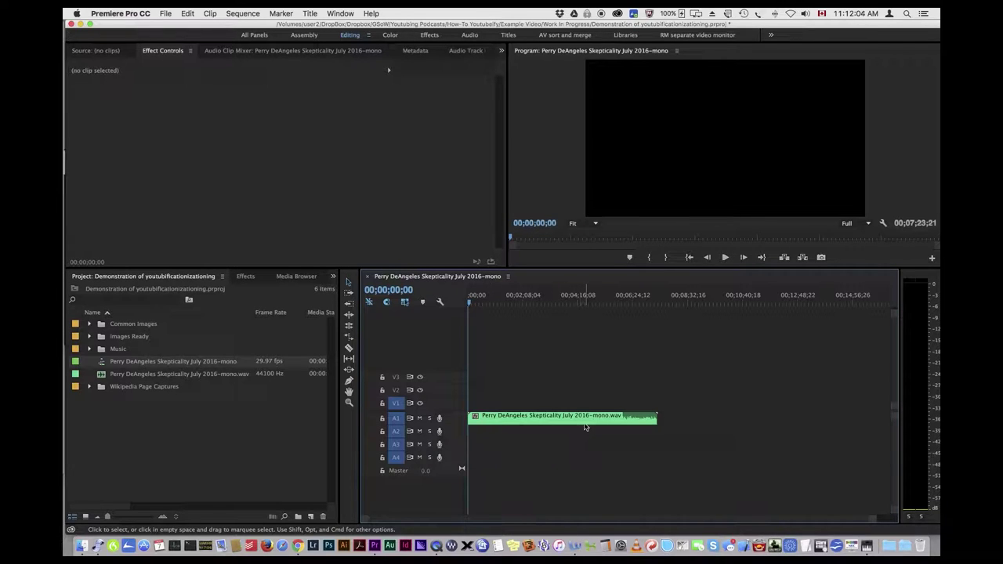
pyautogui.doubleClick(440, 423)
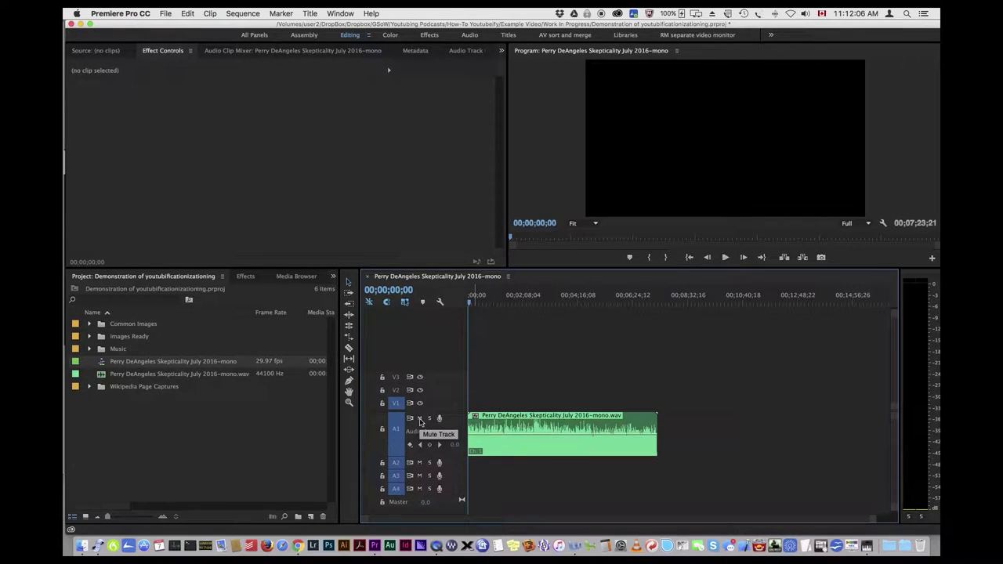
pyautogui.rightClick(424, 431)
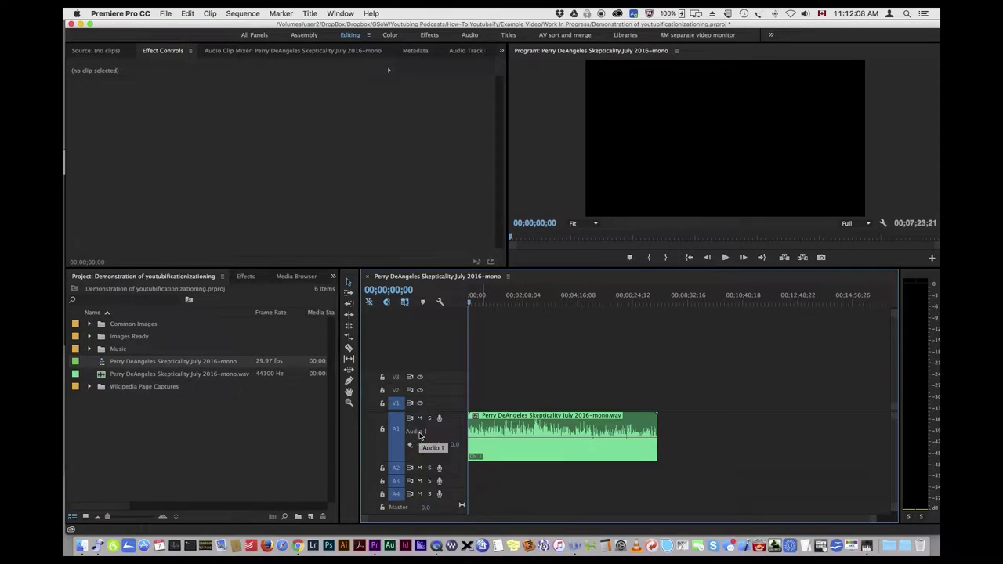
pyautogui.click(436, 414)
pyautogui.write('PodcastA')
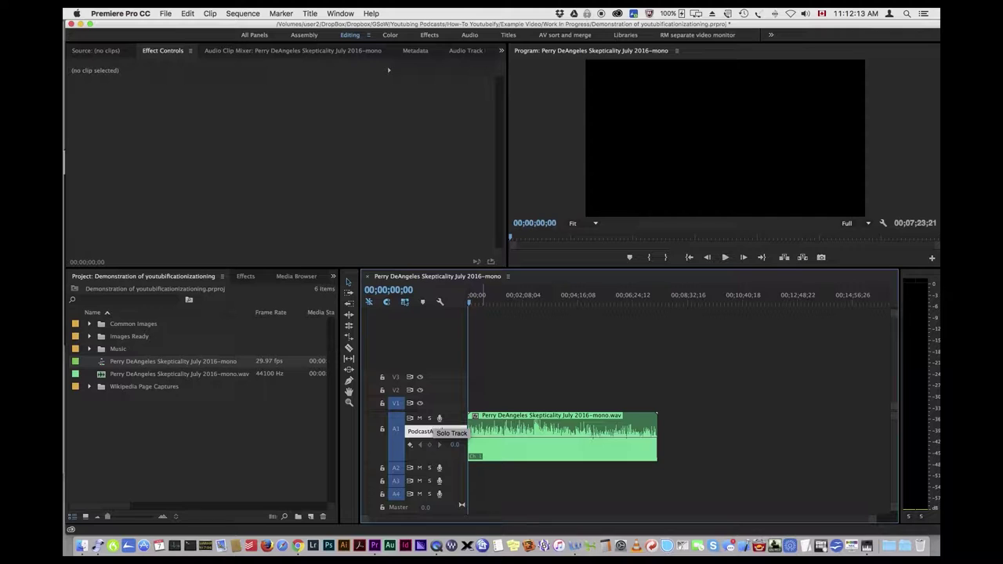
pyautogui.press('Return')
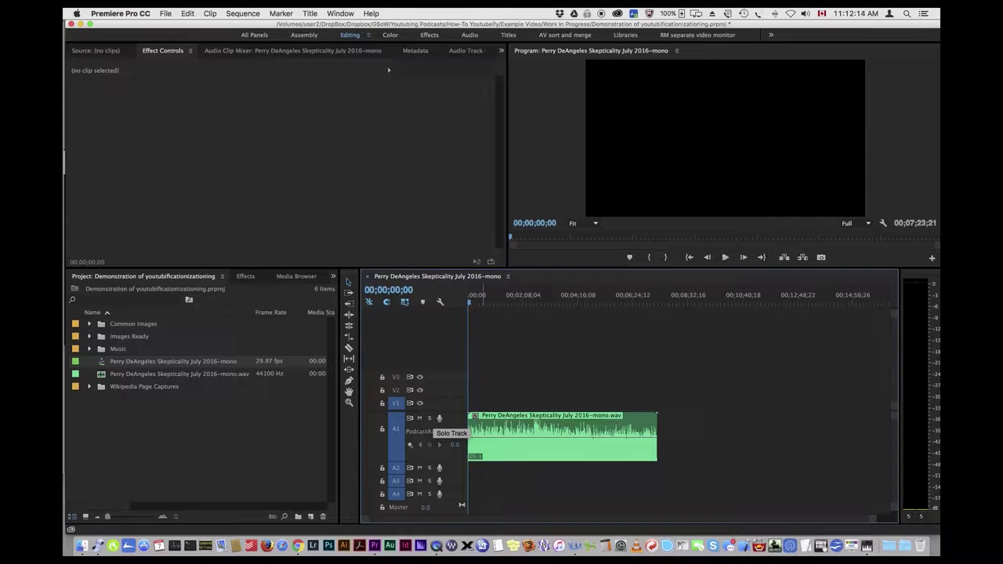
pyautogui.scroll(1, 449, 471)
pyautogui.scroll(3, 449, 470)
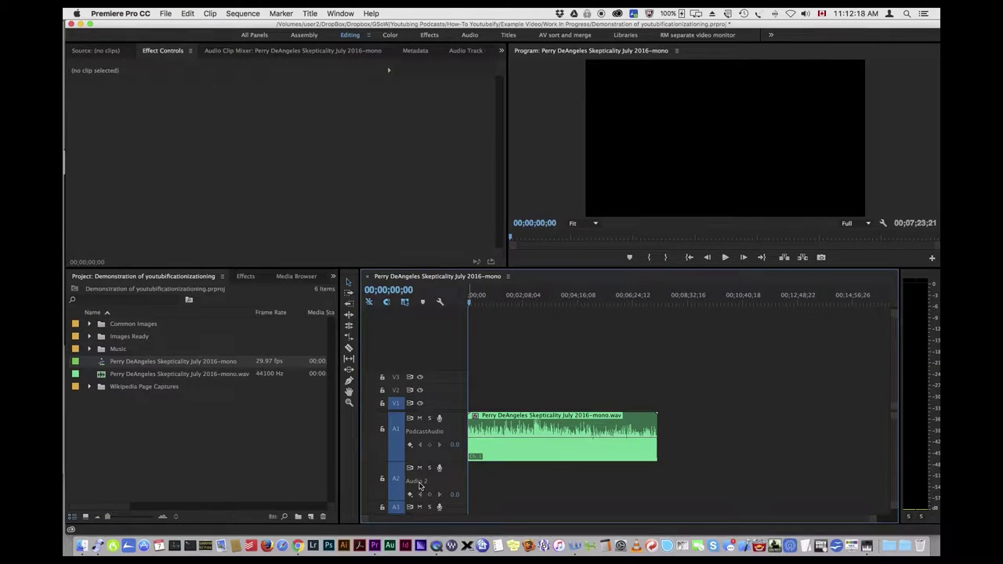
# - Rename audio track A2 to Music
pyautogui.rightClick(420, 485)
pyautogui.click(456, 419)
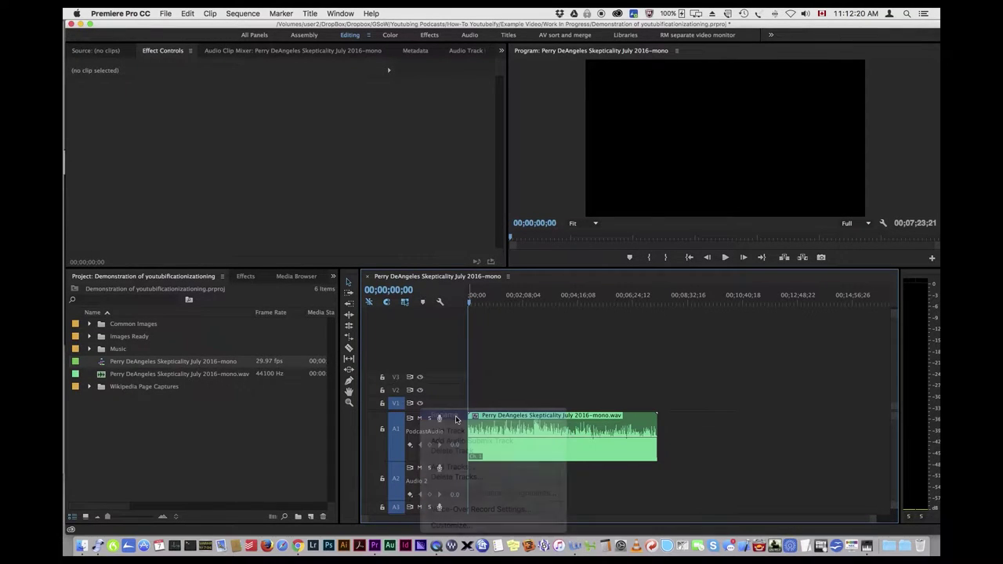
pyautogui.write('Music')
pyautogui.press('Return')
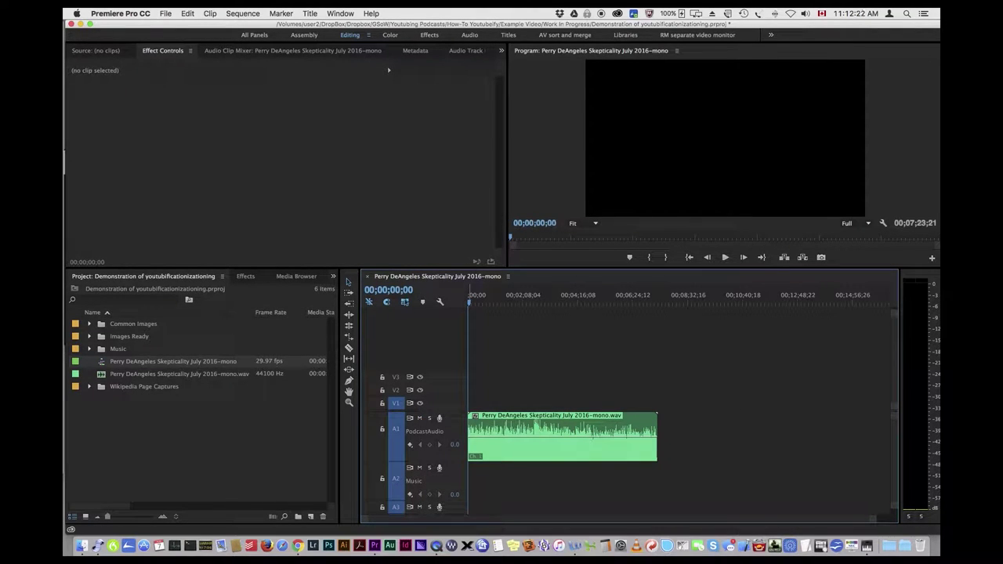
pyautogui.scroll(-3, 450, 482)
pyautogui.scroll(-2, 454, 474)
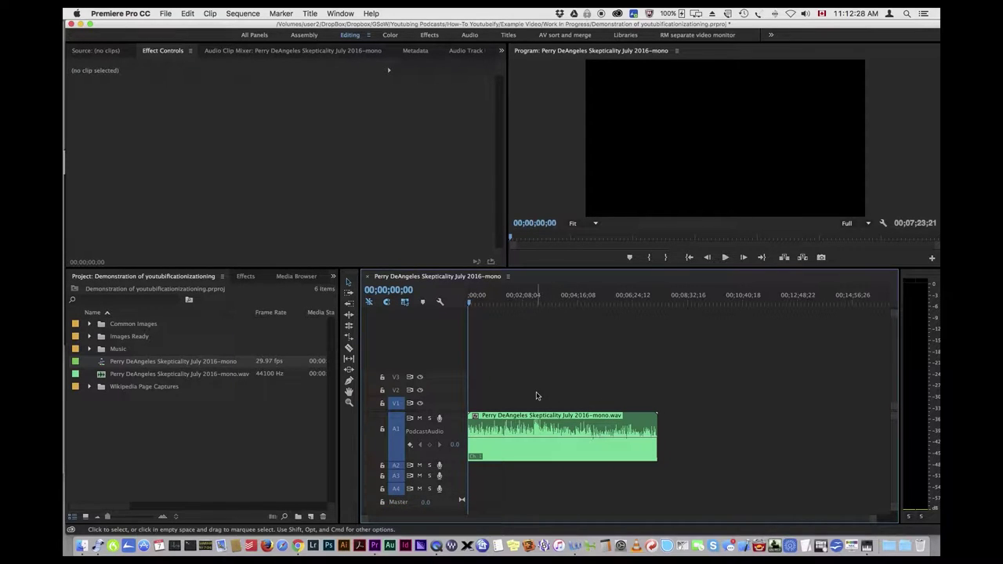
# - Check the contents of the Music, Images Ready and Common Images bins
pyautogui.click(90, 348)
pyautogui.click(90, 348)
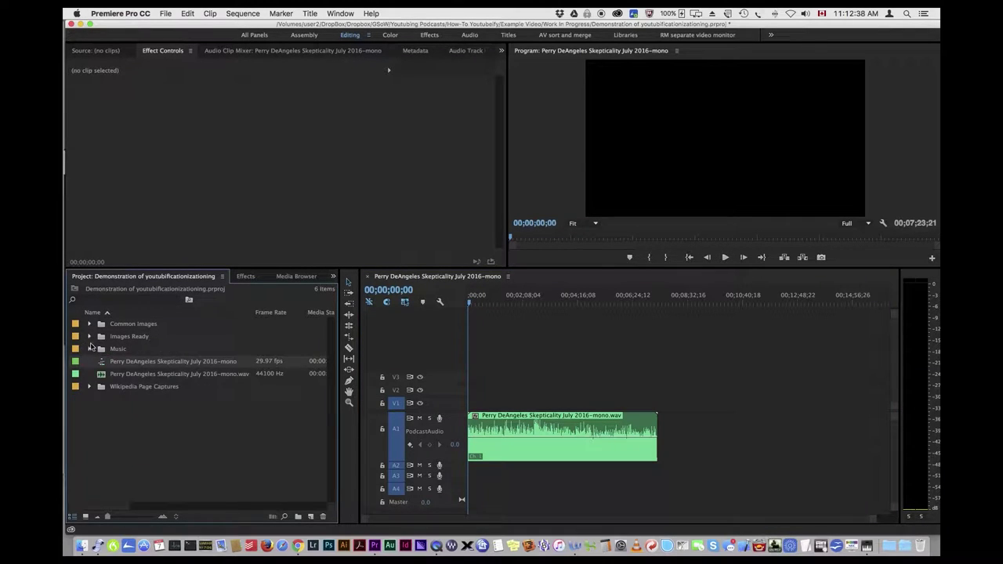
pyautogui.click(89, 336)
pyautogui.click(88, 336)
pyautogui.click(90, 324)
pyautogui.click(89, 324)
pyautogui.click(125, 14)
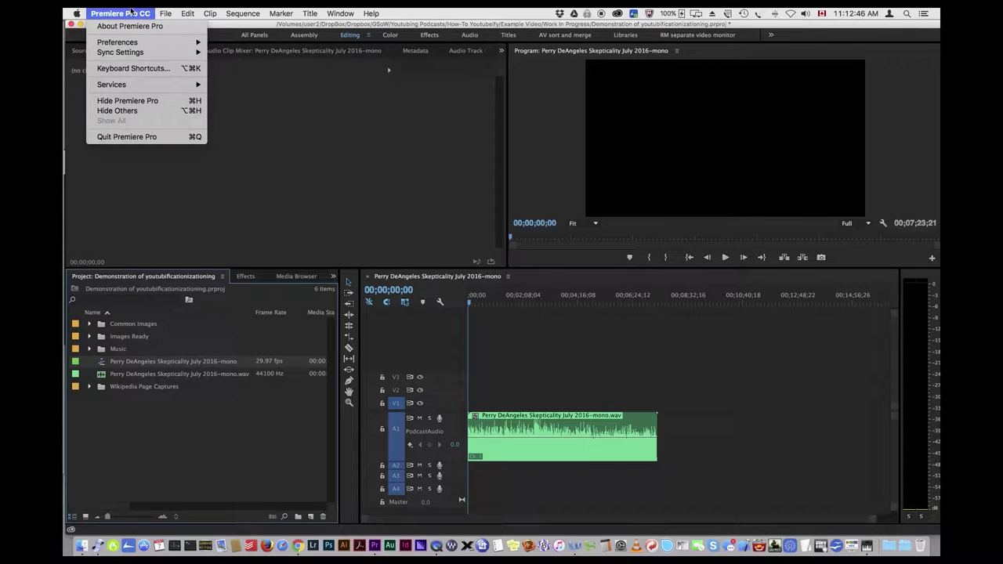
# - Set the Audio Hardware default output to Built-in Line Output
pyautogui.moveTo(181, 42)
pyautogui.click(248, 72)
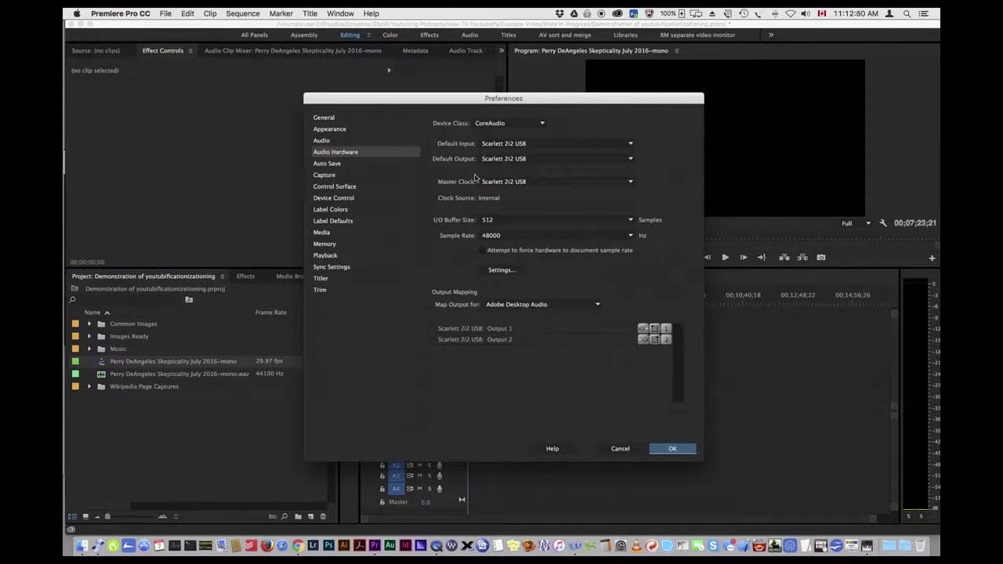
pyautogui.click(548, 158)
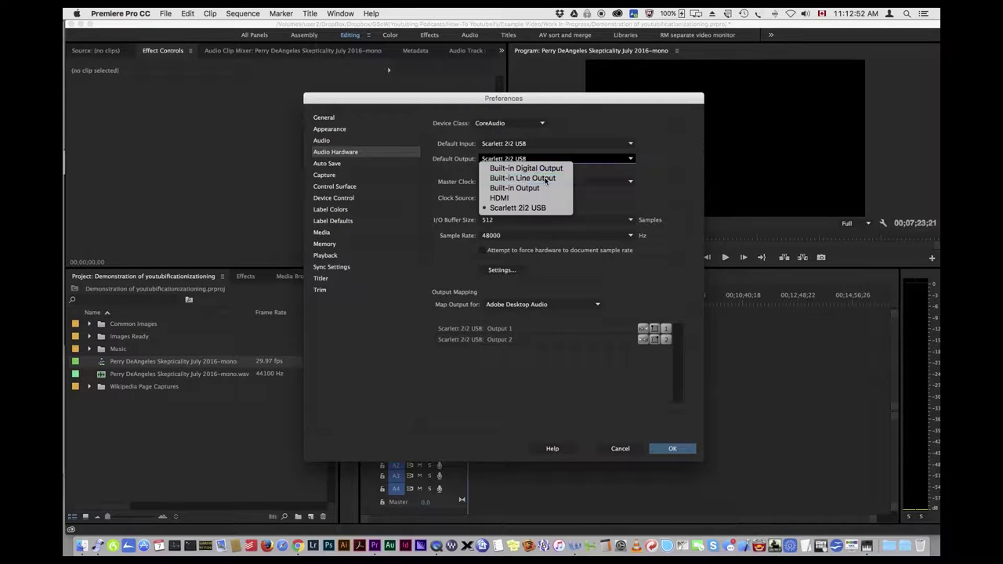
pyautogui.click(546, 179)
pyautogui.click(673, 448)
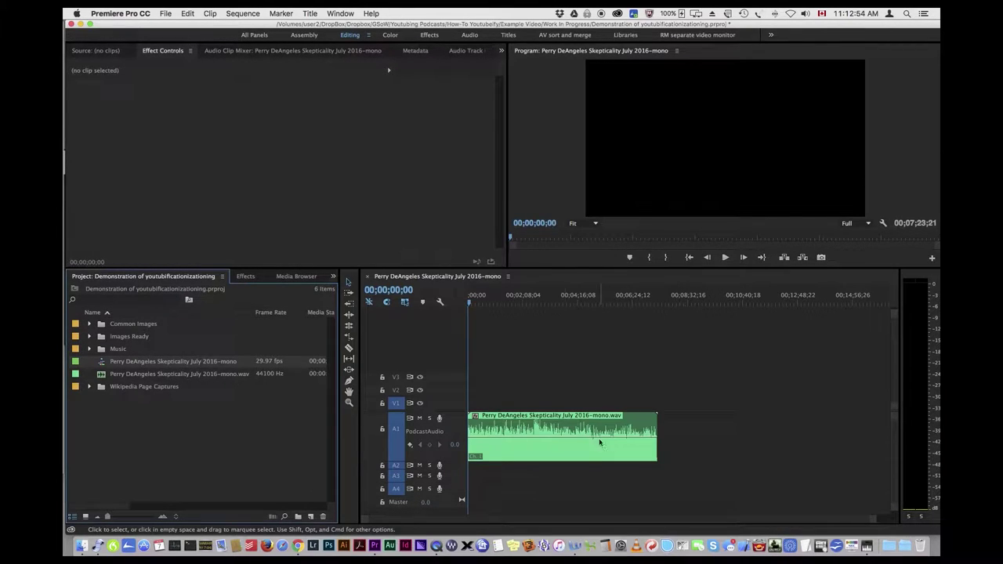
# - Zoom the timeline in and play the opening of the podcast audio
pyautogui.press('=')
pyautogui.press('=')
pyautogui.press('=')
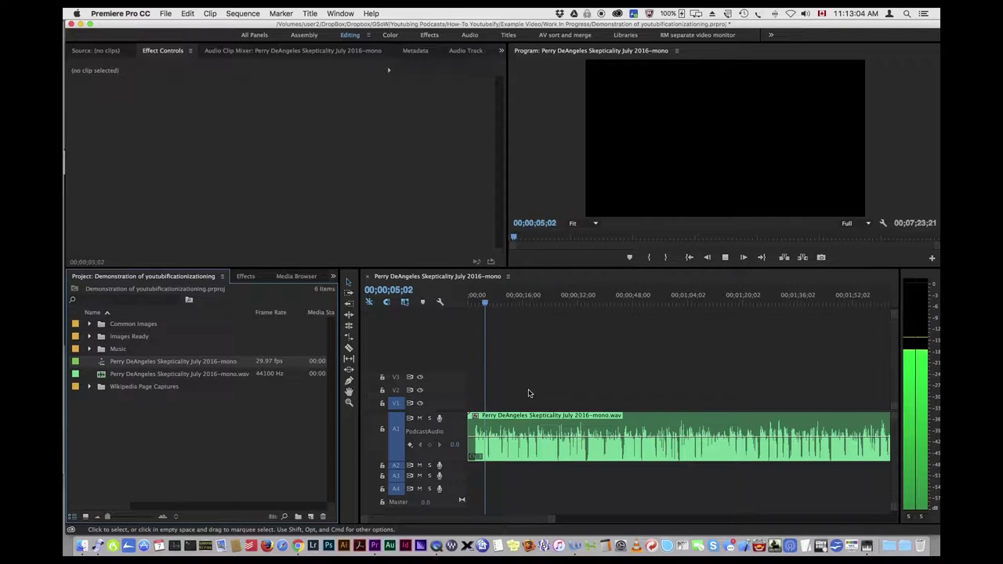
pyautogui.press('space')
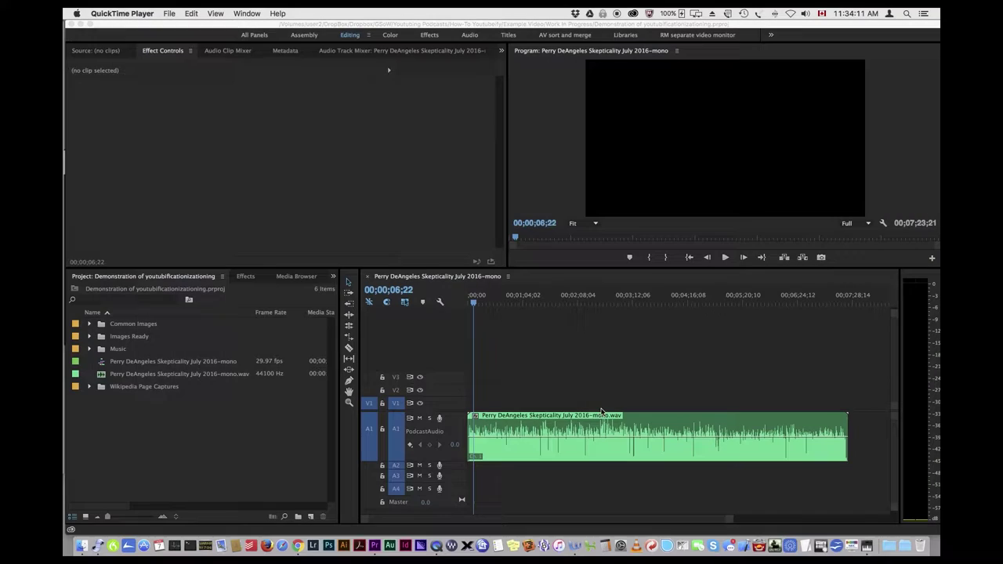
pyautogui.click(623, 423)
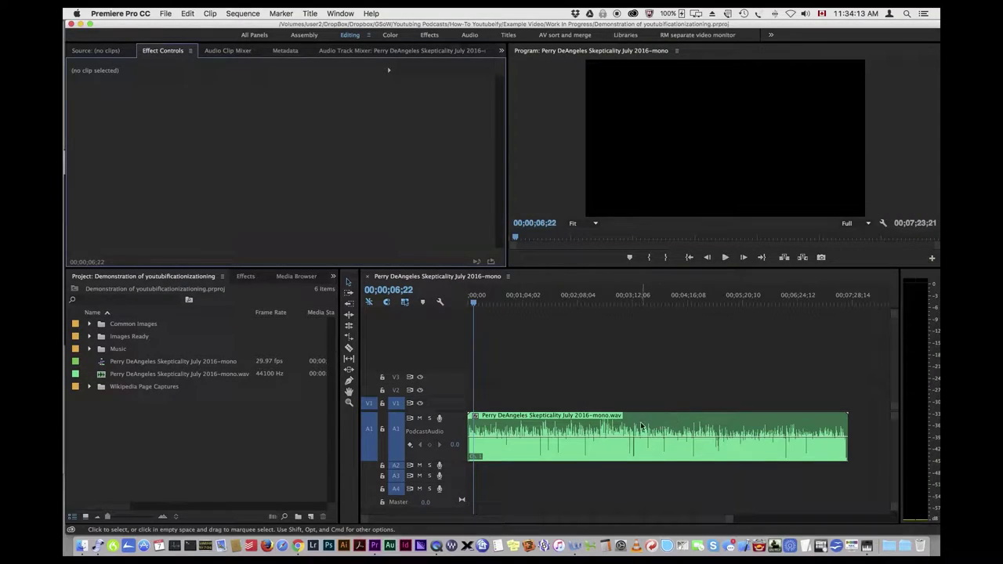
# - Place Skepticality-Logo-Vectored.png from Common Images at the start of V1
pyautogui.moveTo(633, 423); pyautogui.dragTo(728, 414)
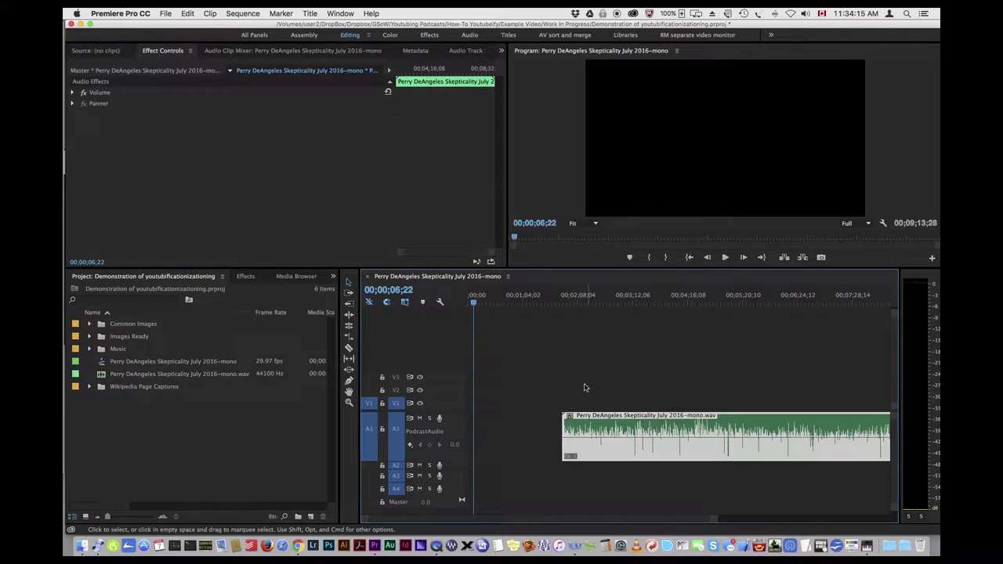
pyautogui.click(90, 323)
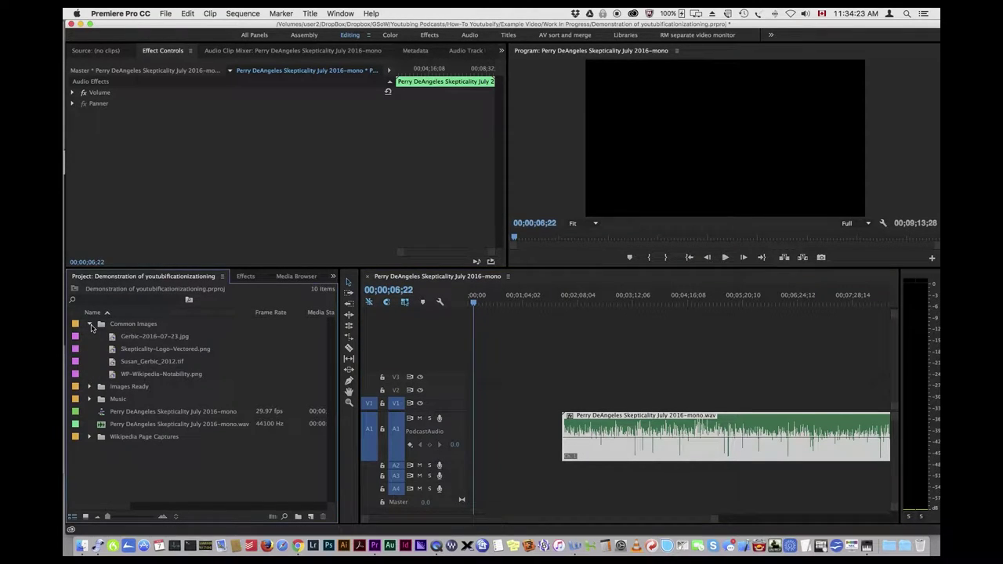
pyautogui.moveTo(113, 351); pyautogui.dragTo(492, 402)
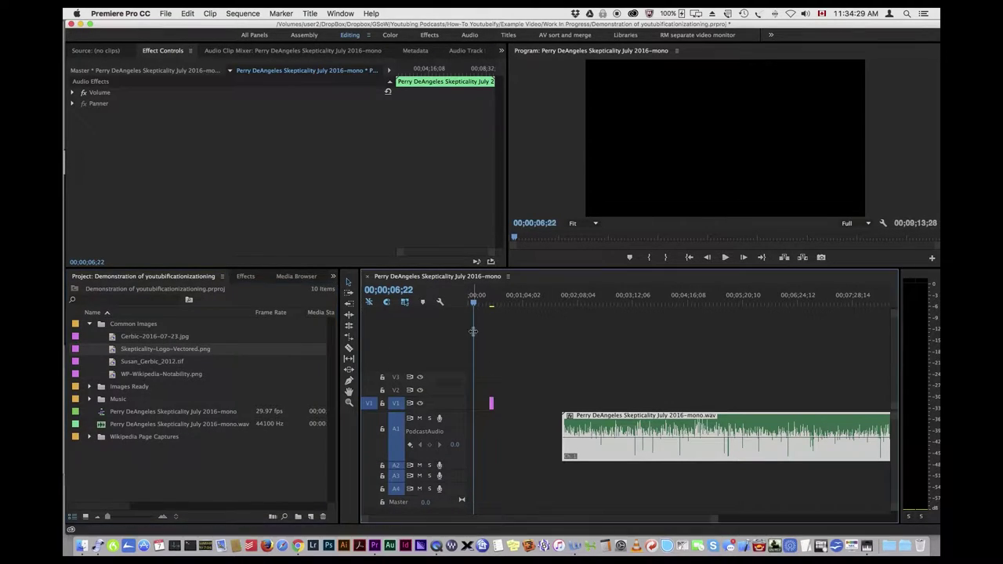
pyautogui.moveTo(474, 304); pyautogui.dragTo(540, 307)
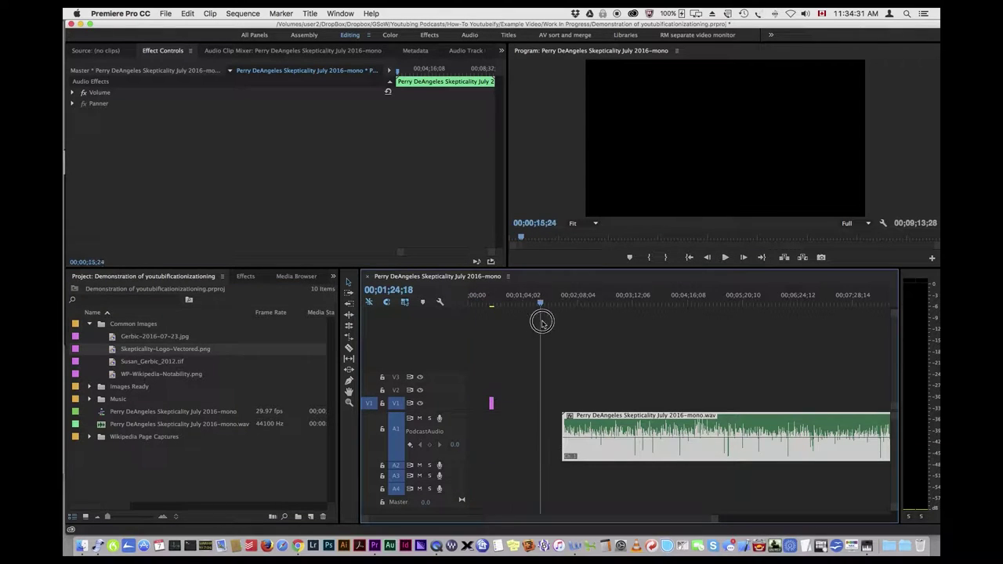
pyautogui.moveTo(492, 407)
pyautogui.mouseDown()
pyautogui.moveTo(450, 410)
pyautogui.moveTo(541, 405)
pyautogui.moveTo(475, 403)
pyautogui.mouseUp()
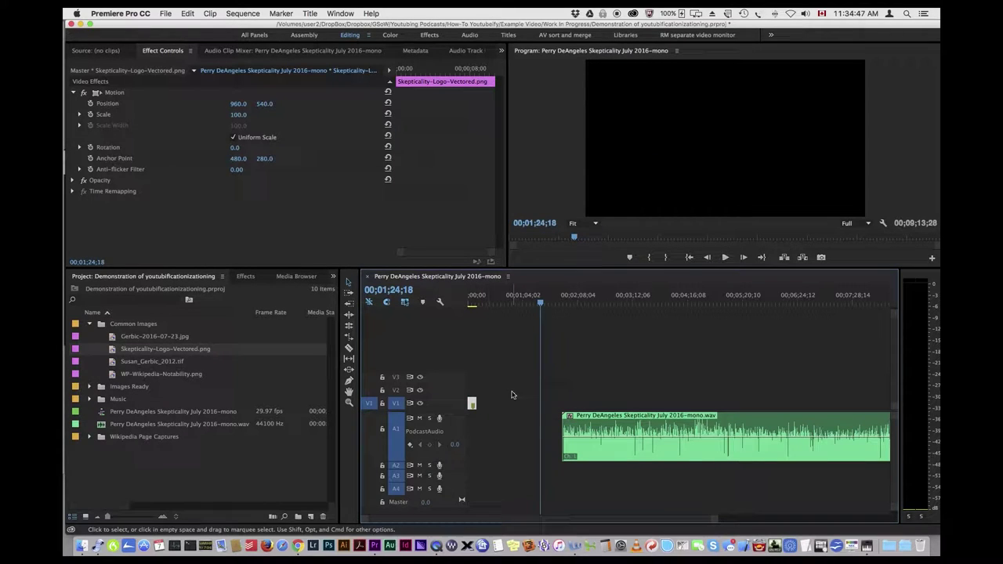
# - Start the podcast audio right after the logo and preview from the sequence start
pyautogui.click(536, 304)
pyautogui.moveTo(536, 304); pyautogui.dragTo(474, 305)
pyautogui.moveTo(772, 423); pyautogui.dragTo(684, 419)
pyautogui.press('=')
pyautogui.press('=')
pyautogui.press('=')
pyautogui.press('=')
pyautogui.press('=')
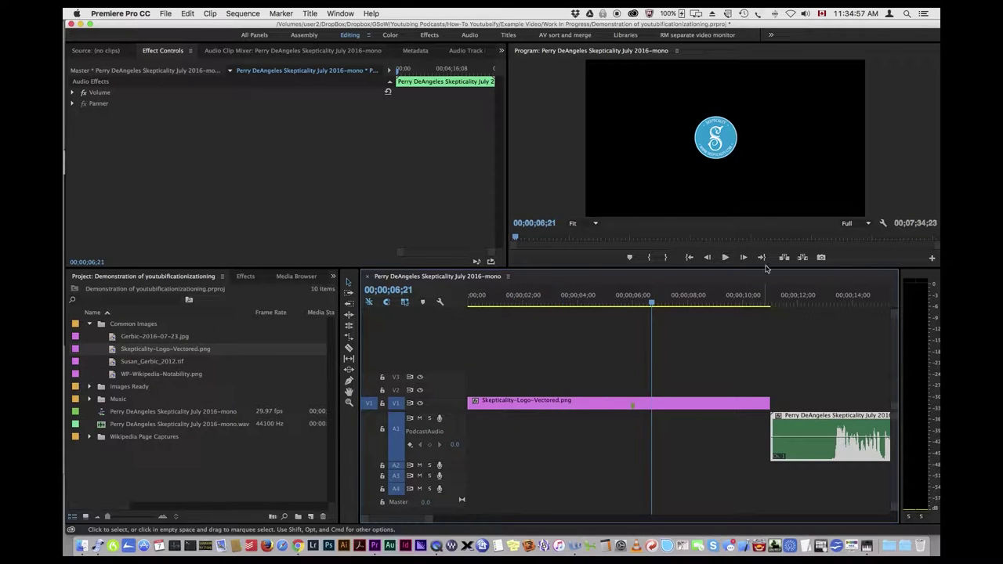
pyautogui.moveTo(652, 300); pyautogui.dragTo(445, 336)
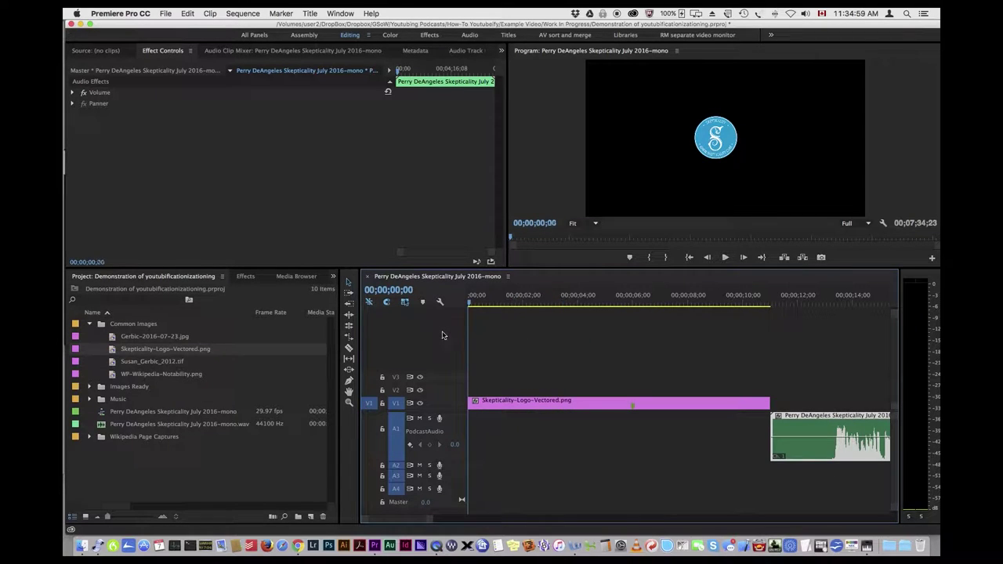
pyautogui.press('space')
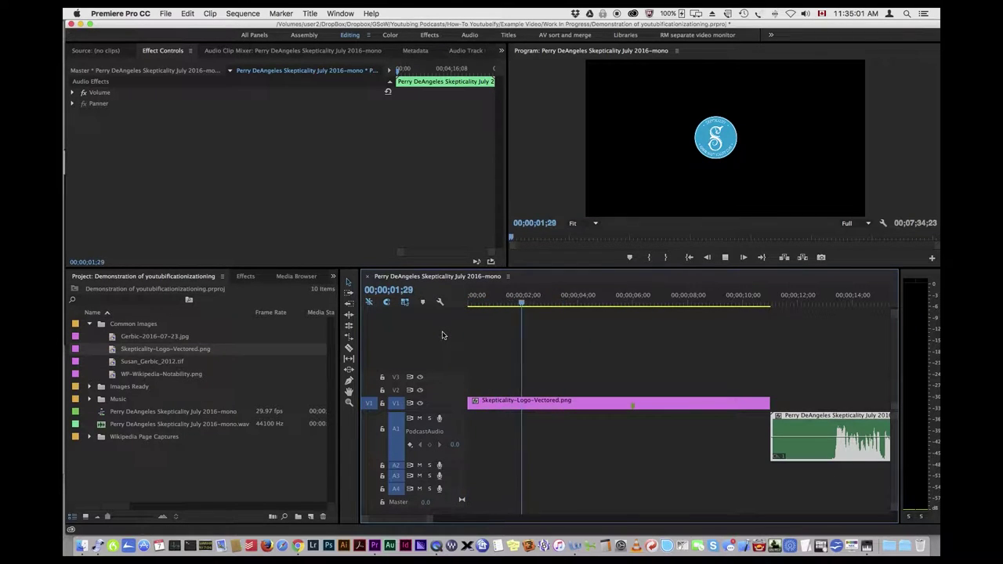
pyautogui.press('space')
pyautogui.press('Home')
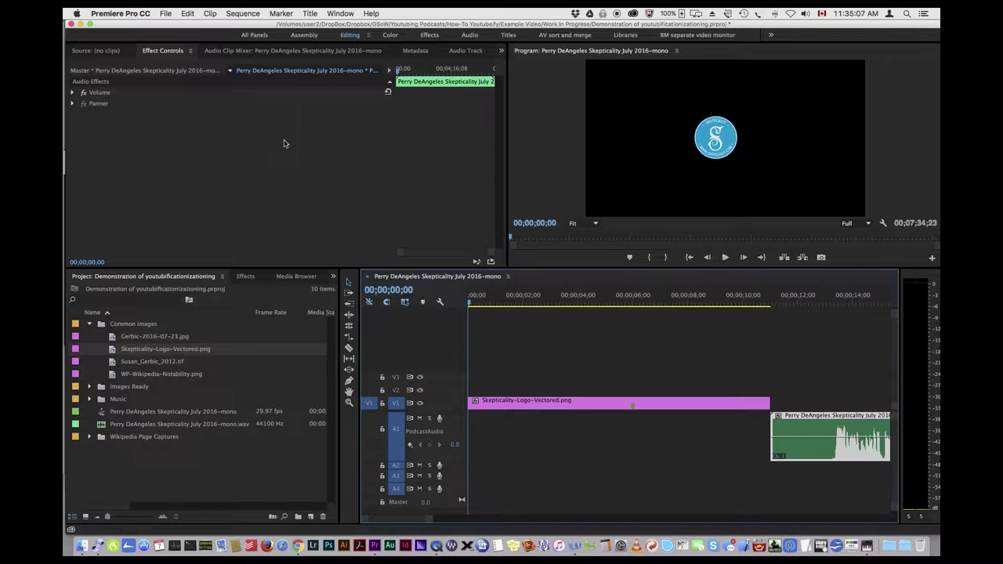
pyautogui.click(561, 403)
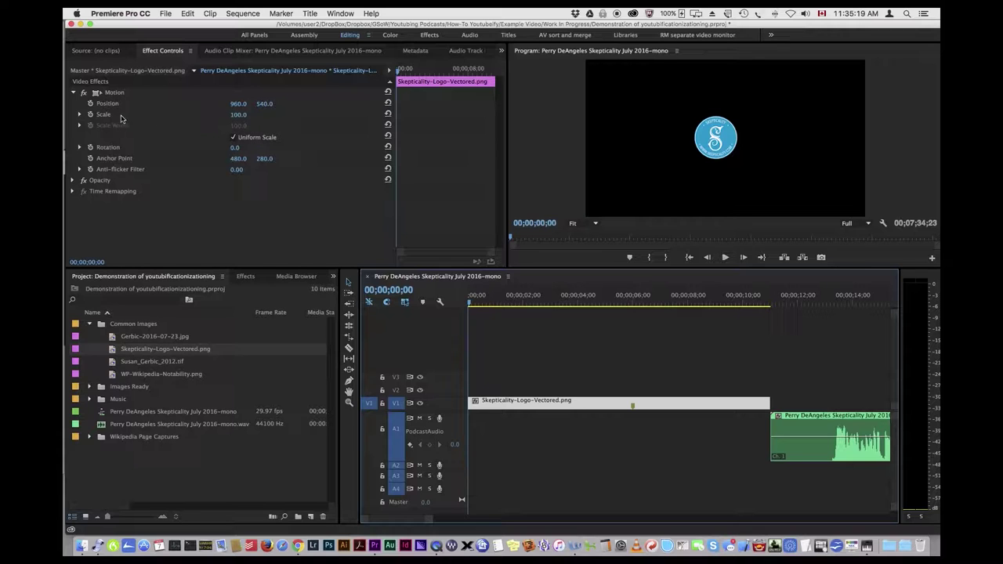
# - Enable Scale and Position keyframes at the start, shrink the logo to 27%, and preview
pyautogui.click(90, 115)
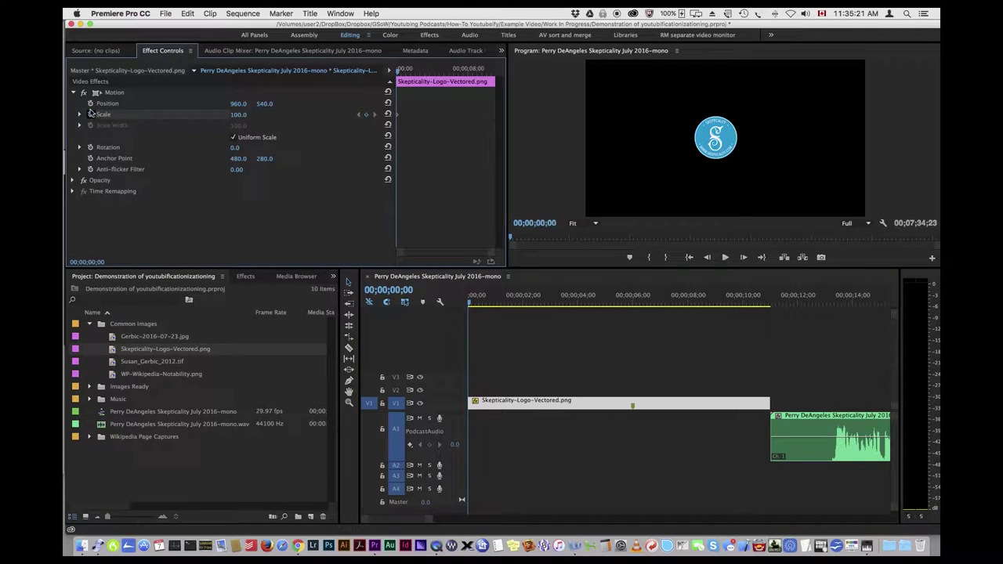
pyautogui.click(90, 104)
pyautogui.moveTo(236, 119); pyautogui.dragTo(170, 119)
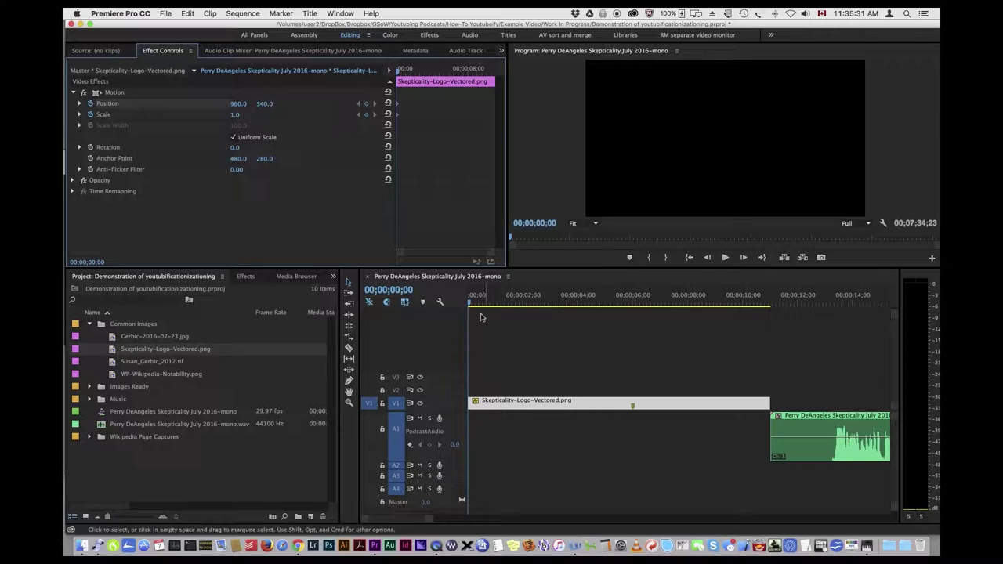
pyautogui.press('space')
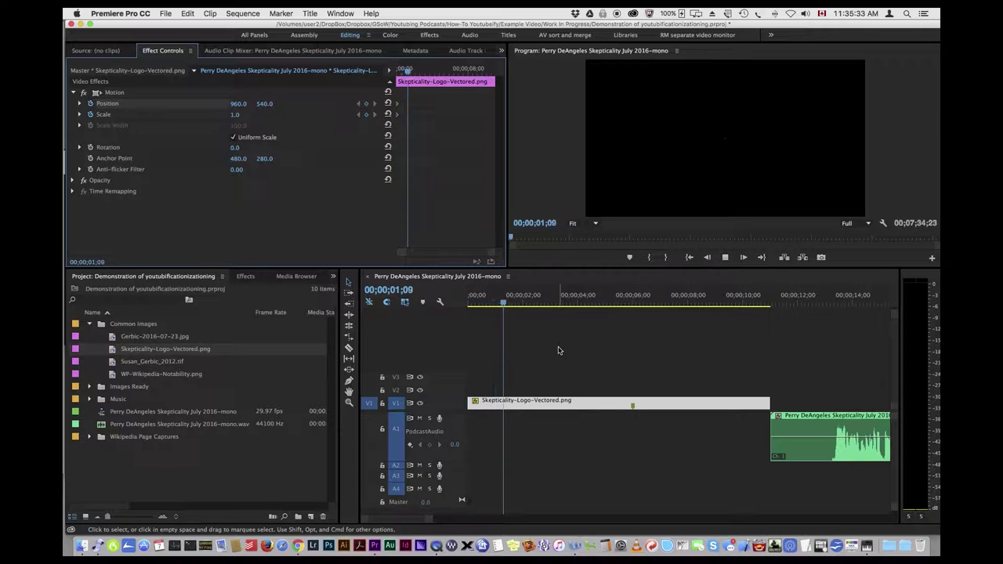
pyautogui.press('space')
pyautogui.press('space')
pyautogui.press('space')
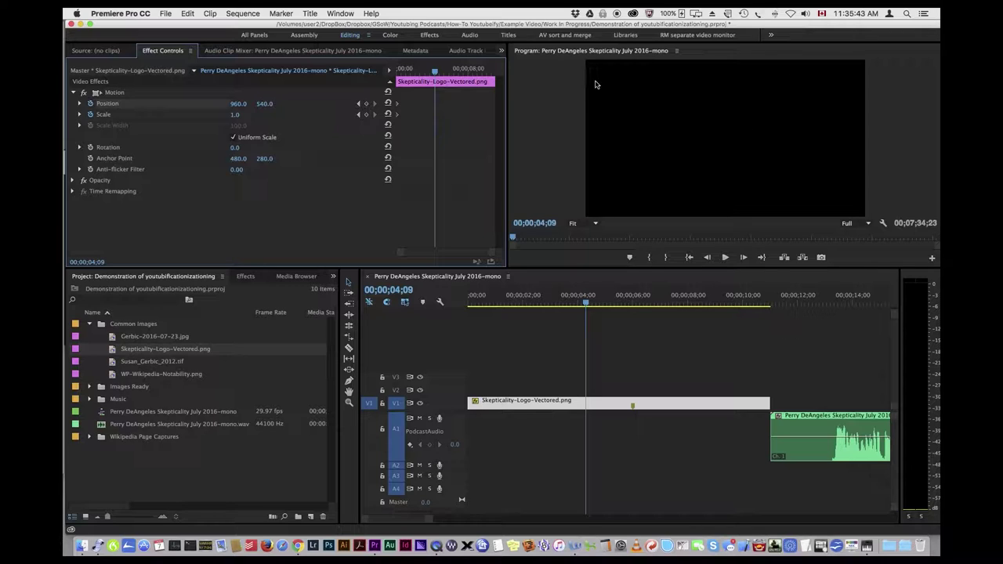
# - Keyframe the logo at 00;00;04;09 with Scale 250 and Position 534, 382, then play back
pyautogui.click(365, 104)
pyautogui.click(365, 115)
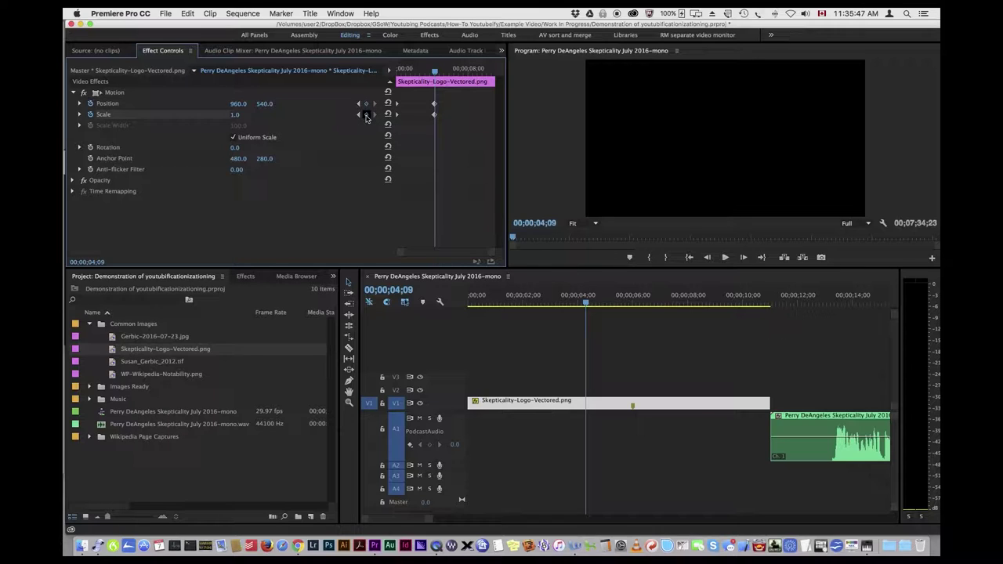
pyautogui.moveTo(235, 115); pyautogui.dragTo(356, 114)
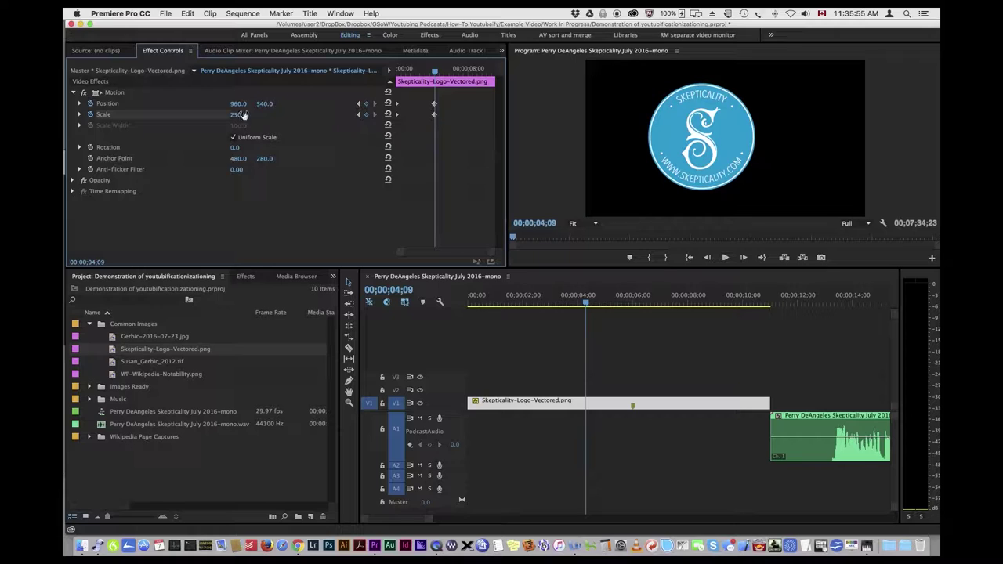
pyautogui.moveTo(234, 104); pyautogui.dragTo(143, 103)
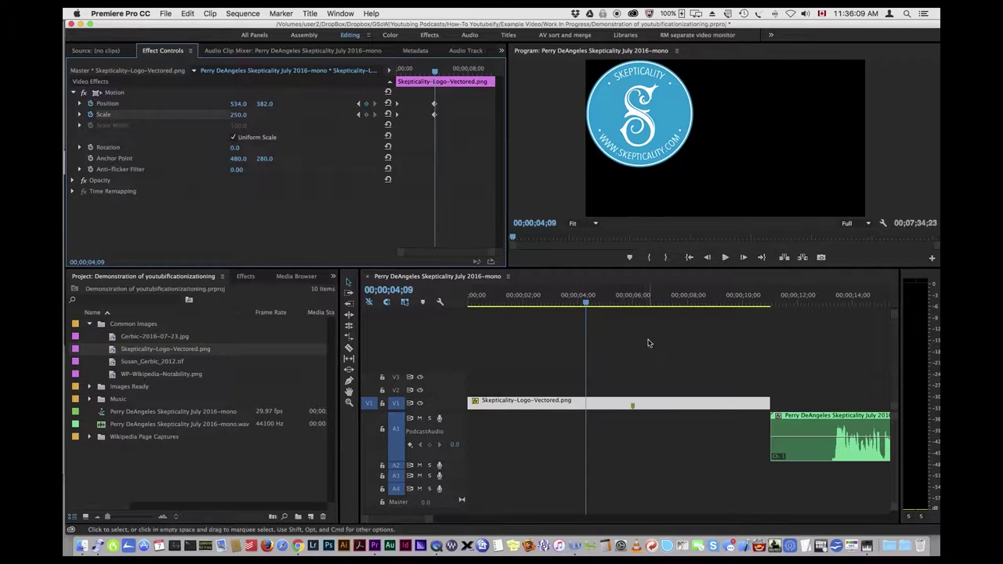
pyautogui.moveTo(584, 301); pyautogui.dragTo(448, 308)
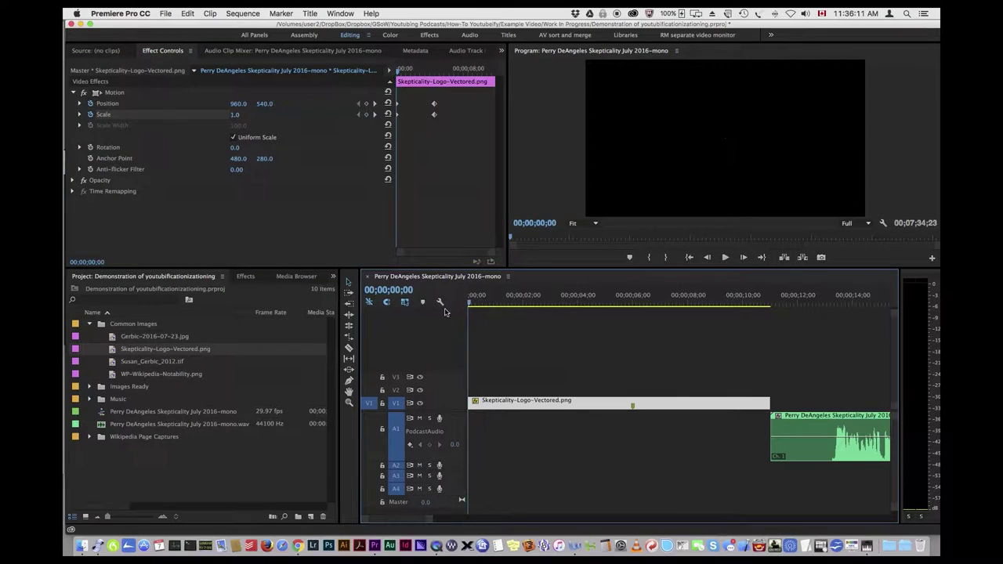
pyautogui.press('space')
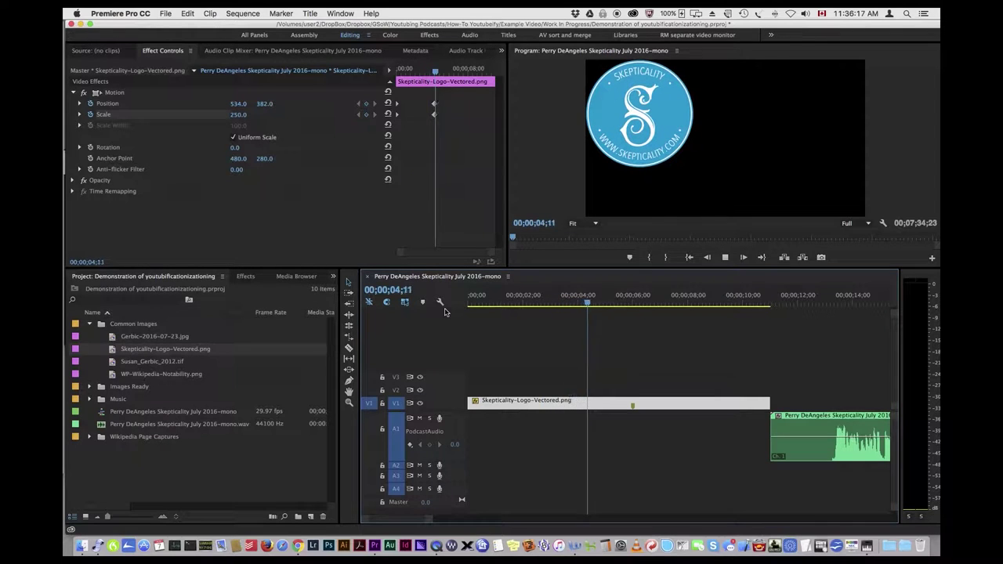
pyautogui.press('space')
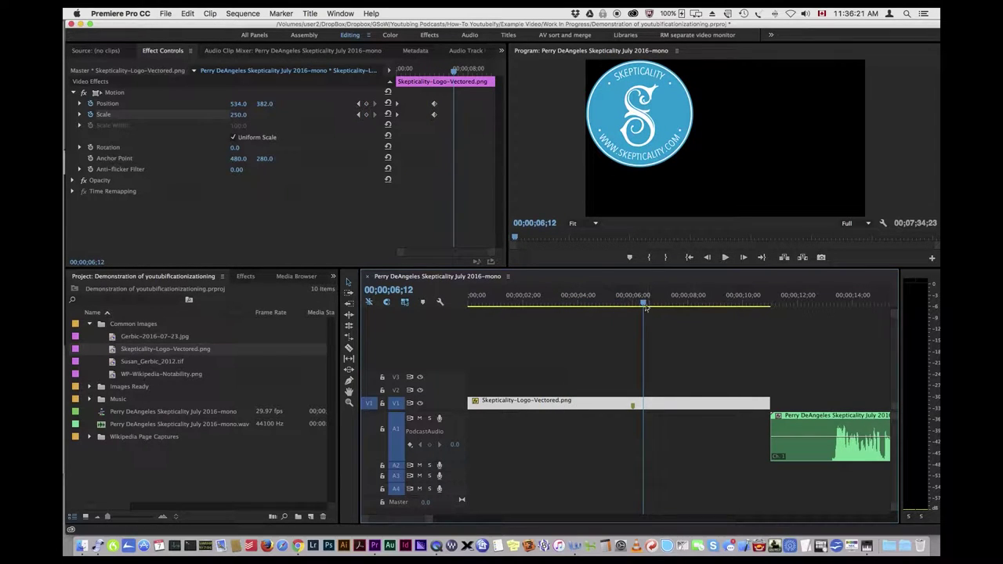
pyautogui.moveTo(643, 304); pyautogui.dragTo(578, 316)
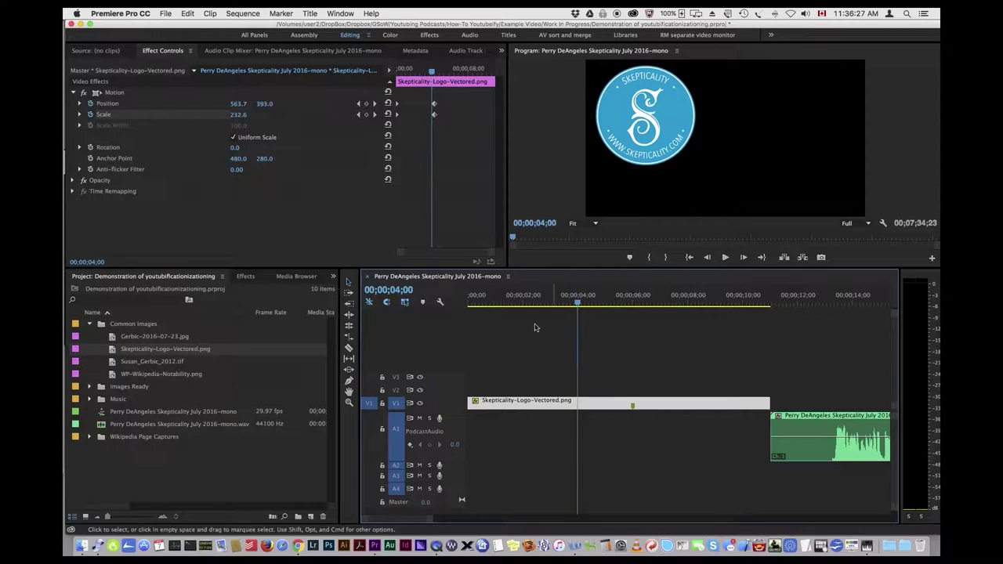
pyautogui.click(133, 459)
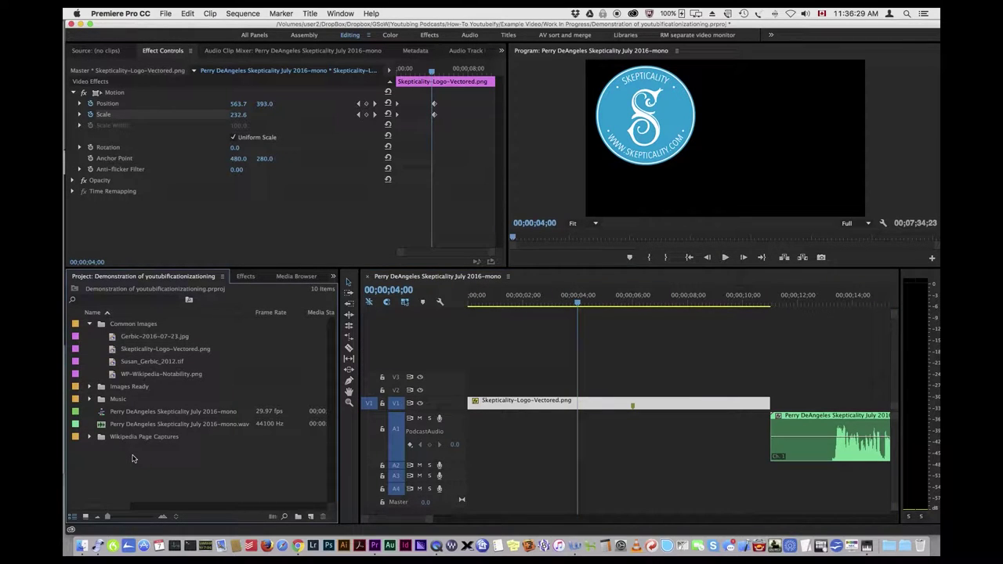
# - Create a new bin named Text in the Project panel
pyautogui.rightClick(134, 454)
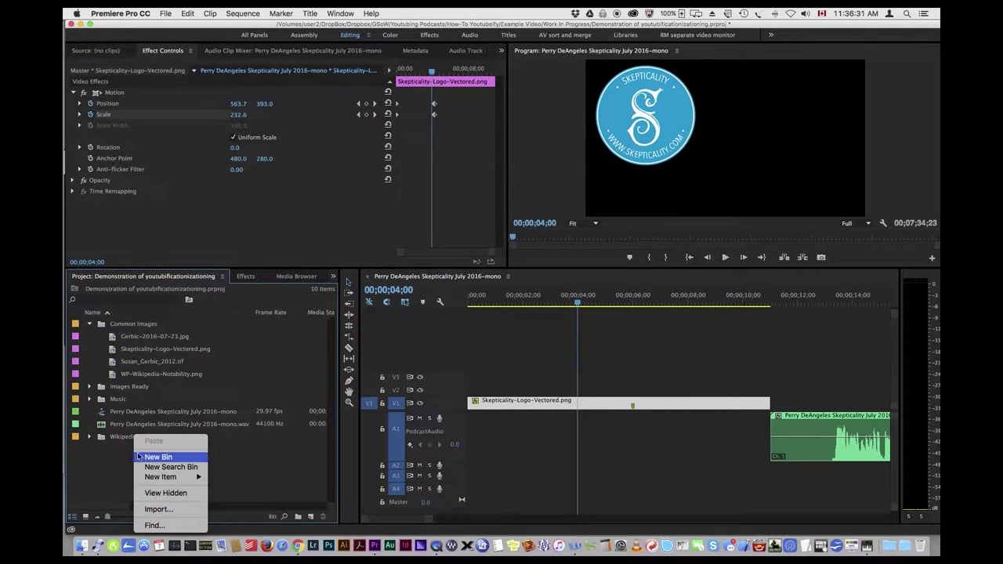
pyautogui.click(148, 460)
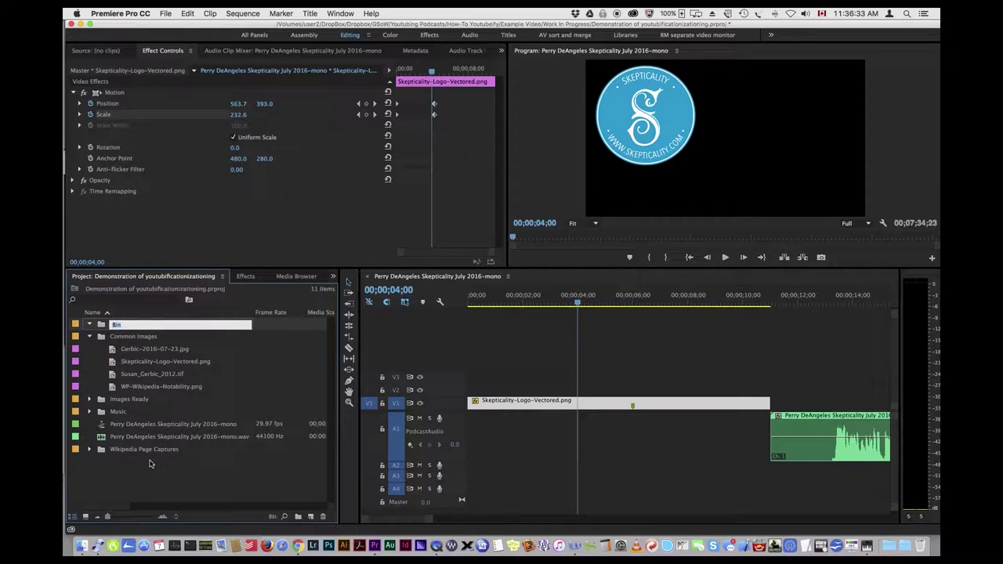
pyautogui.write('Text')
pyautogui.press('Tab')
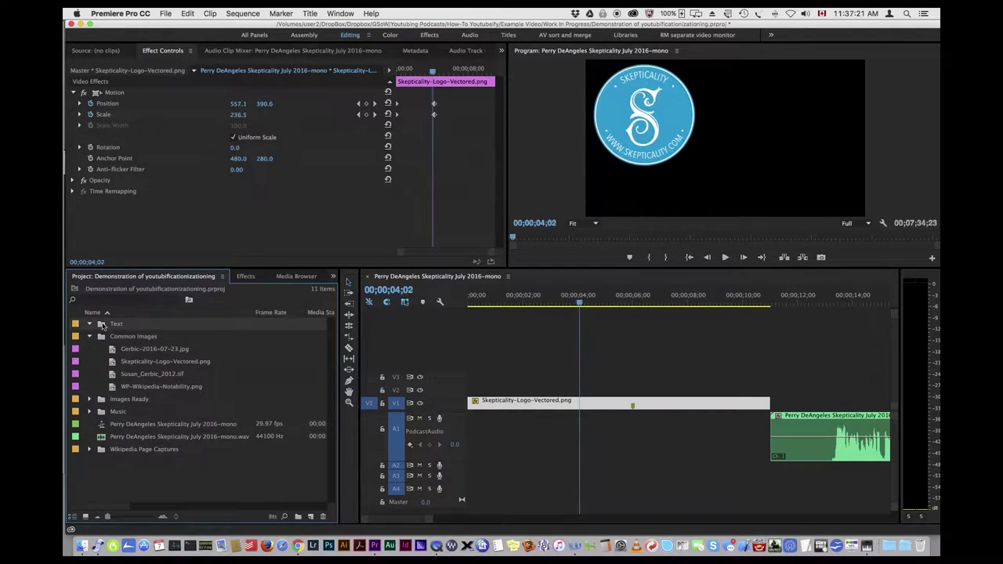
# - Create a new default still title named Opening Titles
pyautogui.click(310, 12)
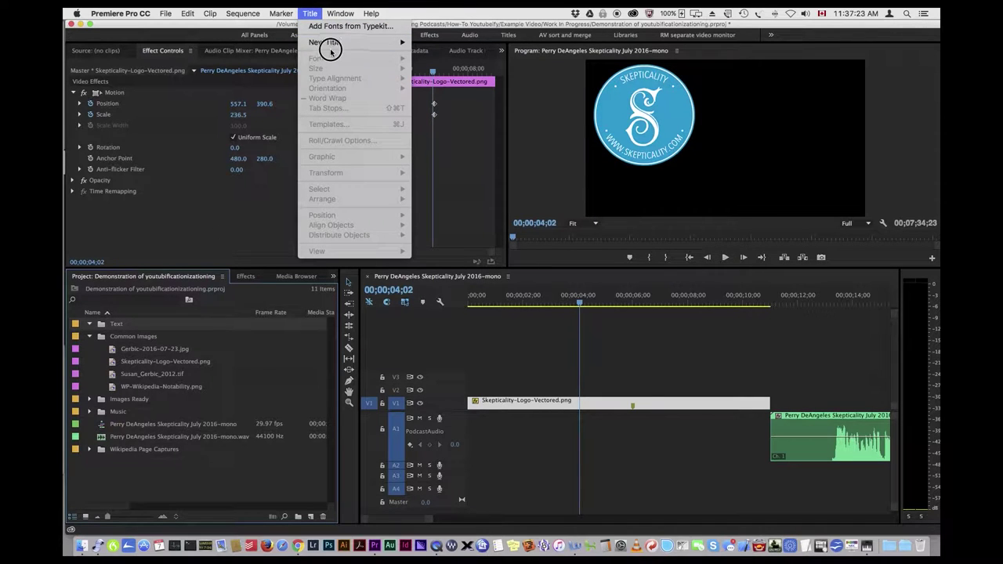
pyautogui.moveTo(331, 42)
pyautogui.click(434, 43)
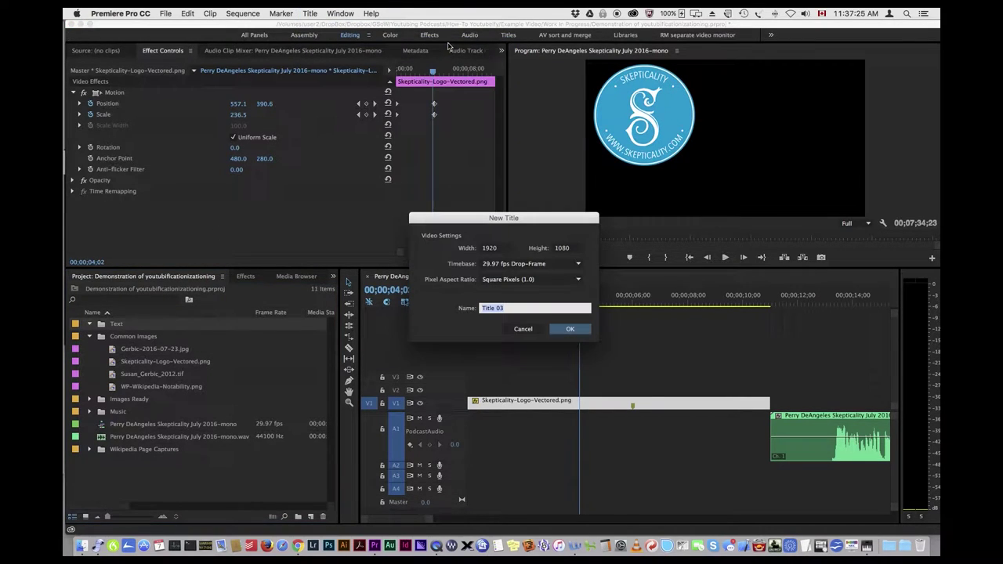
pyautogui.click(560, 332)
pyautogui.write('Opening')
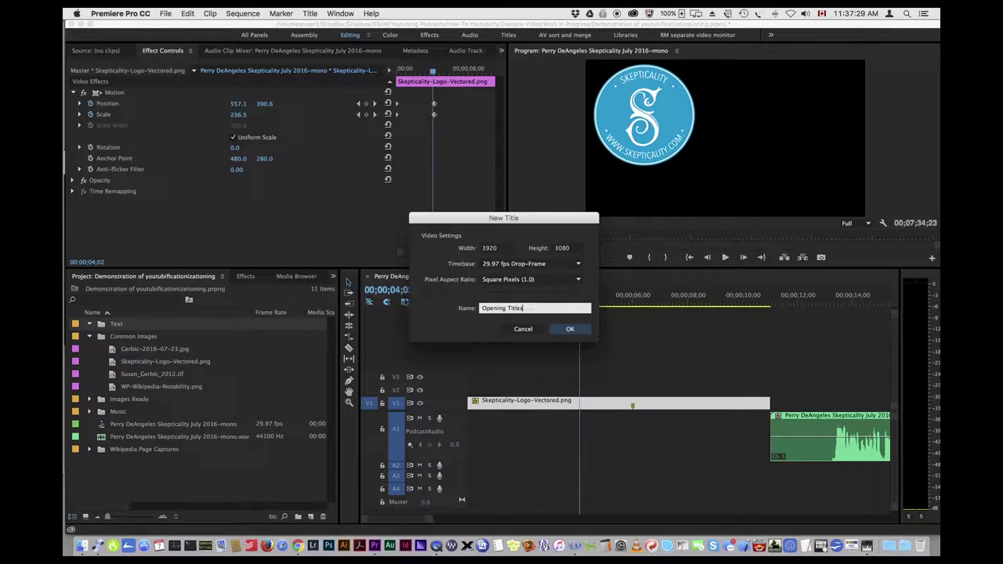
pyautogui.press('Return')
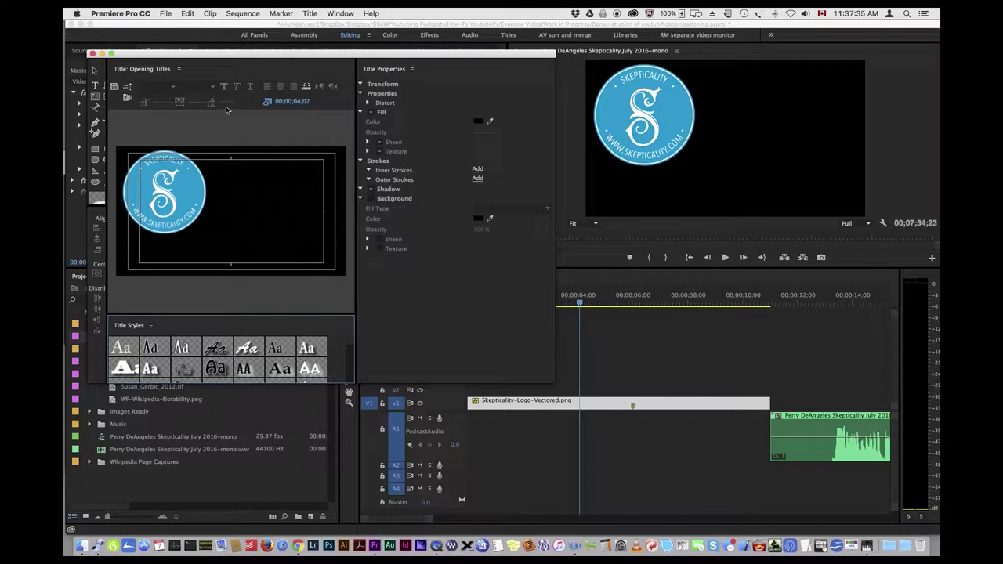
# - Draw a text box right of the logo and set the font to Myriad Pro Semibold
pyautogui.click(94, 85)
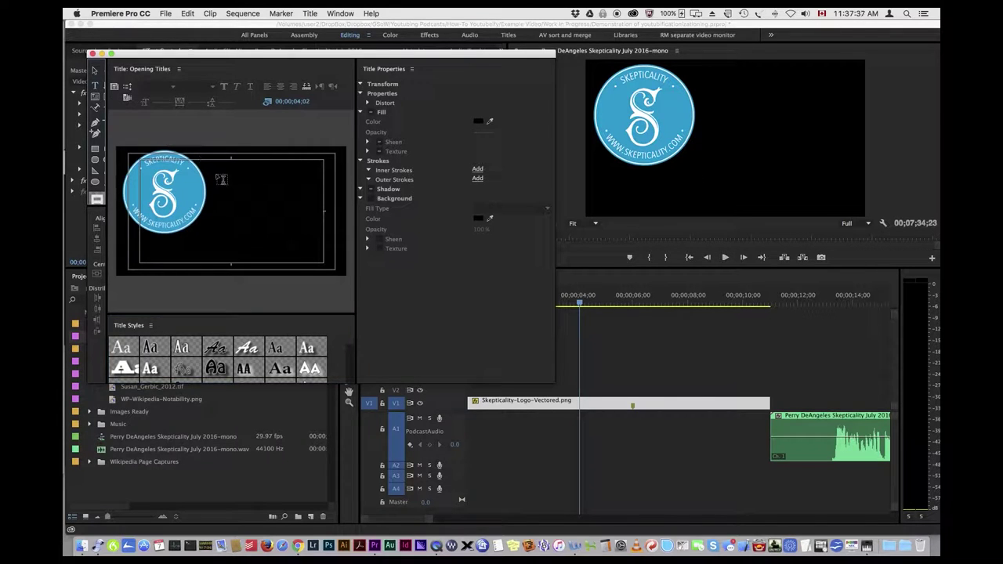
pyautogui.moveTo(213, 167); pyautogui.dragTo(318, 258)
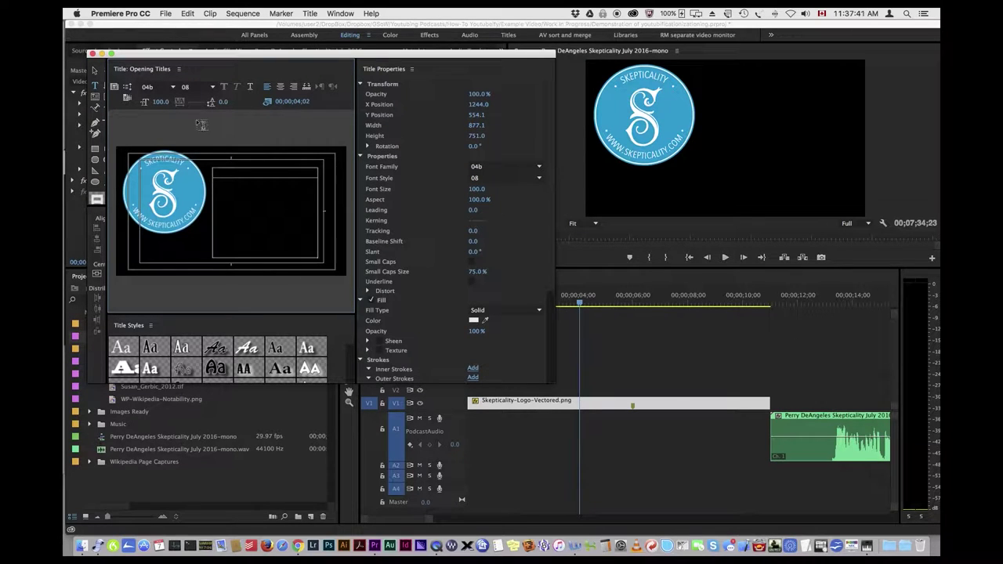
pyautogui.click(156, 89)
pyautogui.write('Myriad Pr')
pyautogui.press('Tab')
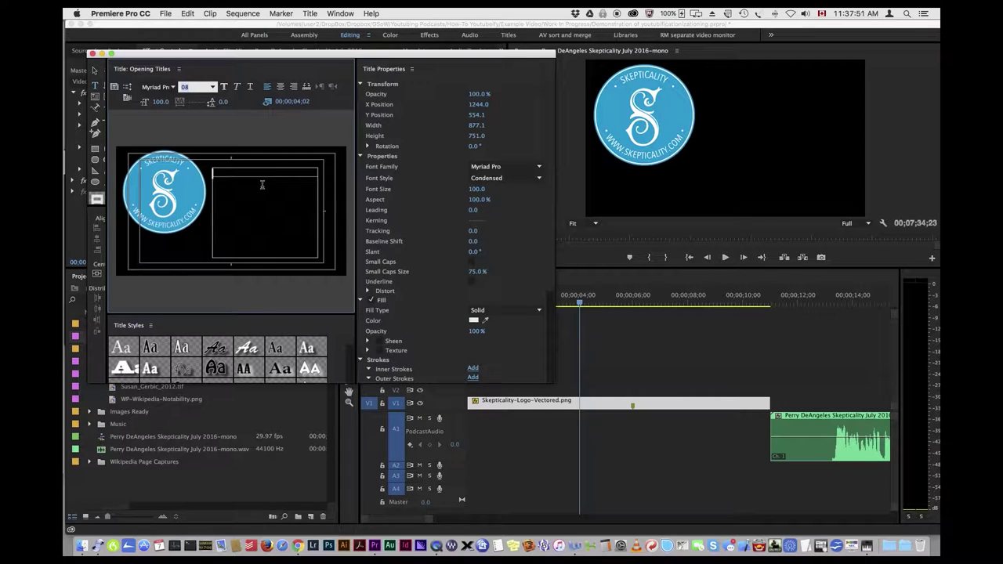
pyautogui.write('Semibold')
# - Type the lines GSOW Update, some date, the podcaster's name and etc., then close the titler
pyautogui.click(217, 174)
pyautogui.write('GSOW Update')
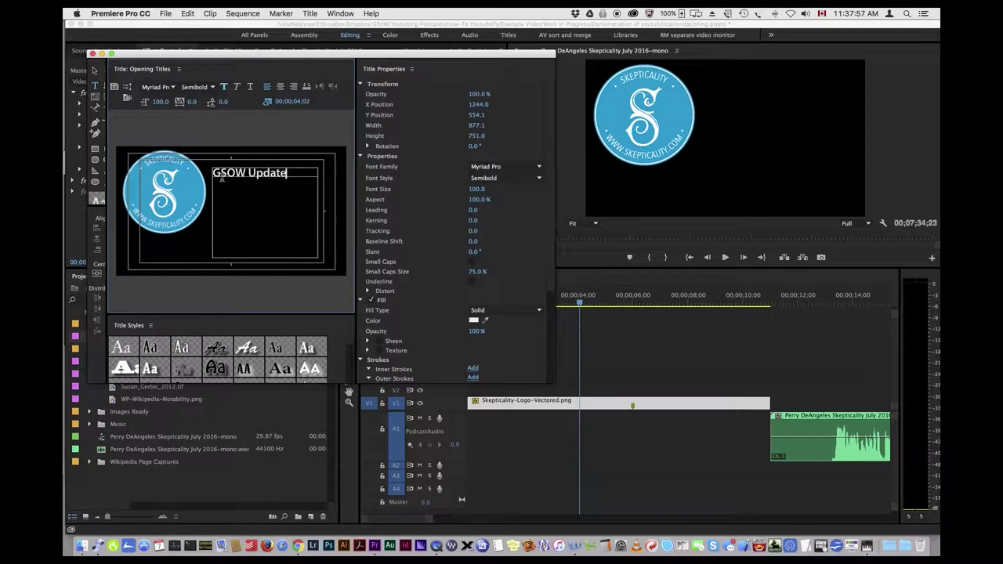
pyautogui.press('Return')
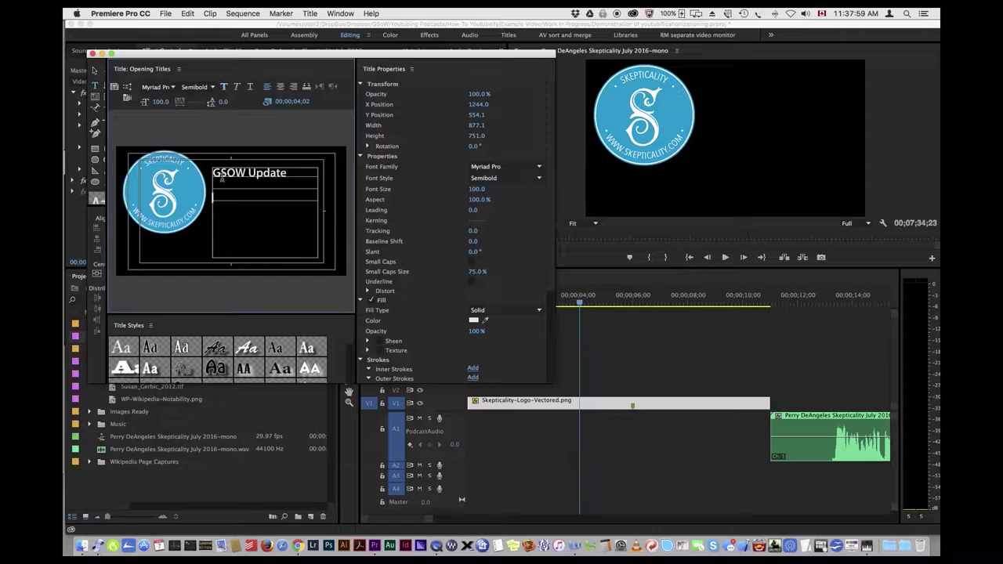
pyautogui.write('some date')
pyautogui.press('Return')
pyautogui.press('Return')
pyautogui.write('Perry De')
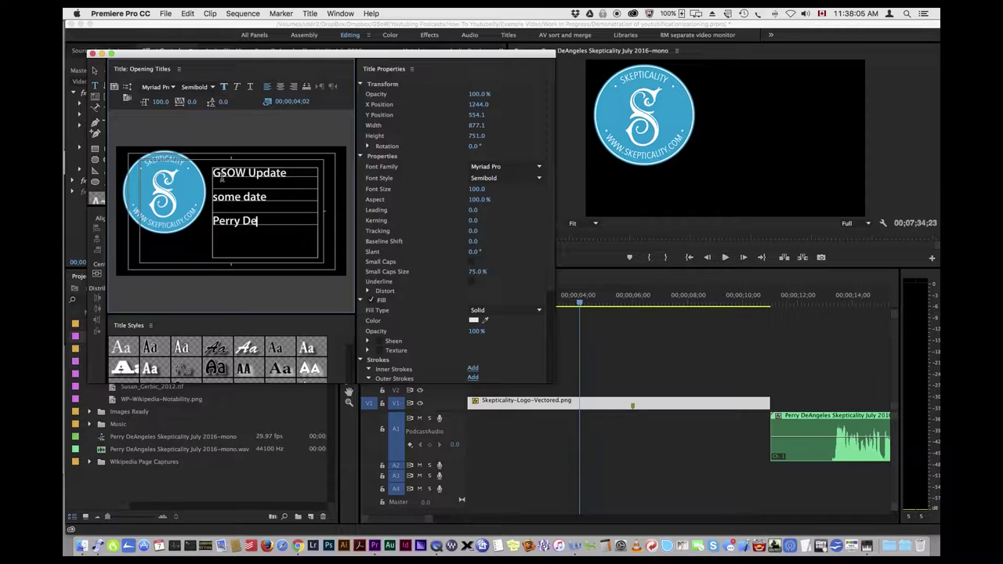
pyautogui.write('Angelis')
pyautogui.press('Return')
pyautogui.write('etc')
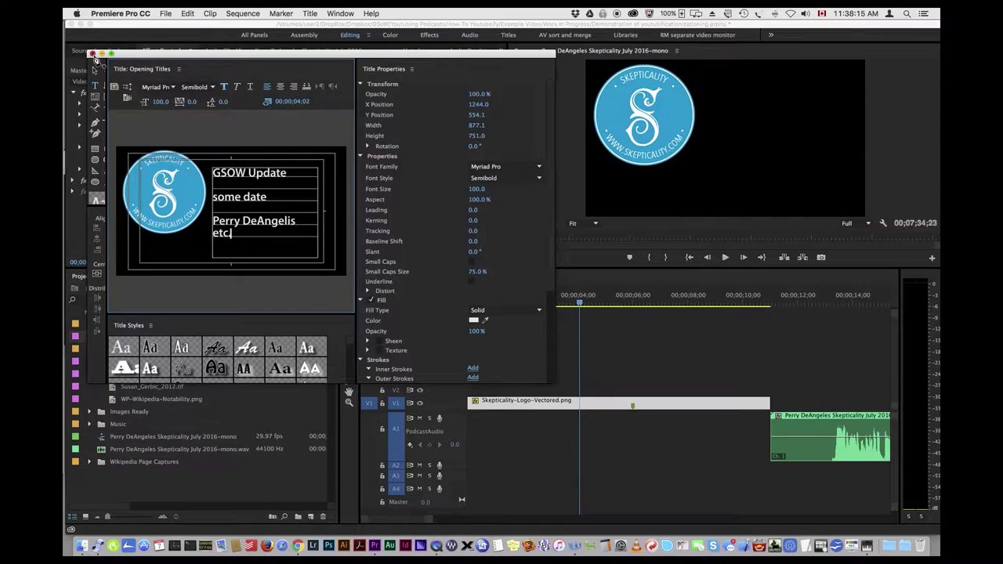
pyautogui.click(93, 54)
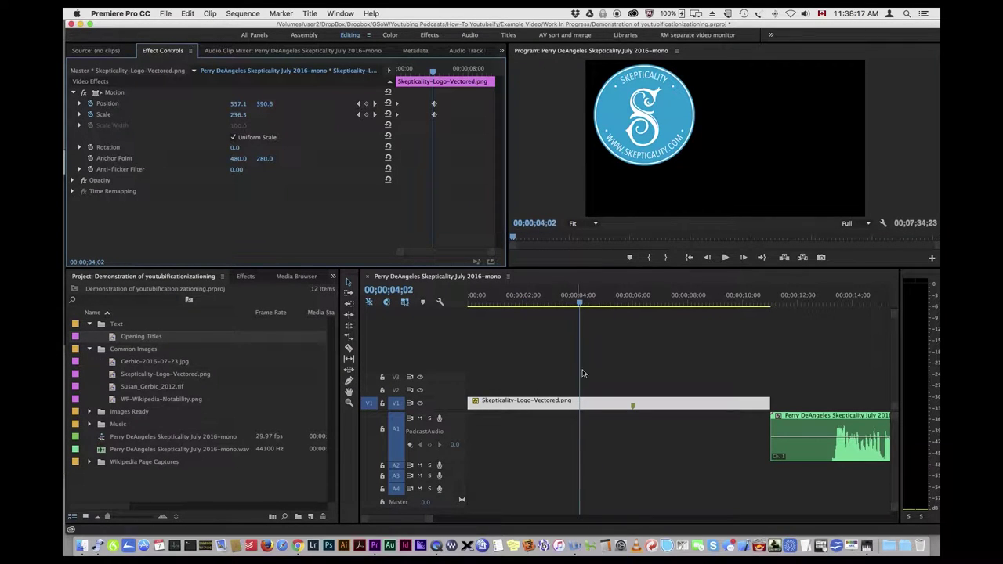
# - Place and lengthen Opening Titles on V2 at about four seconds, then preview from the start
pyautogui.moveTo(122, 342); pyautogui.dragTo(590, 399)
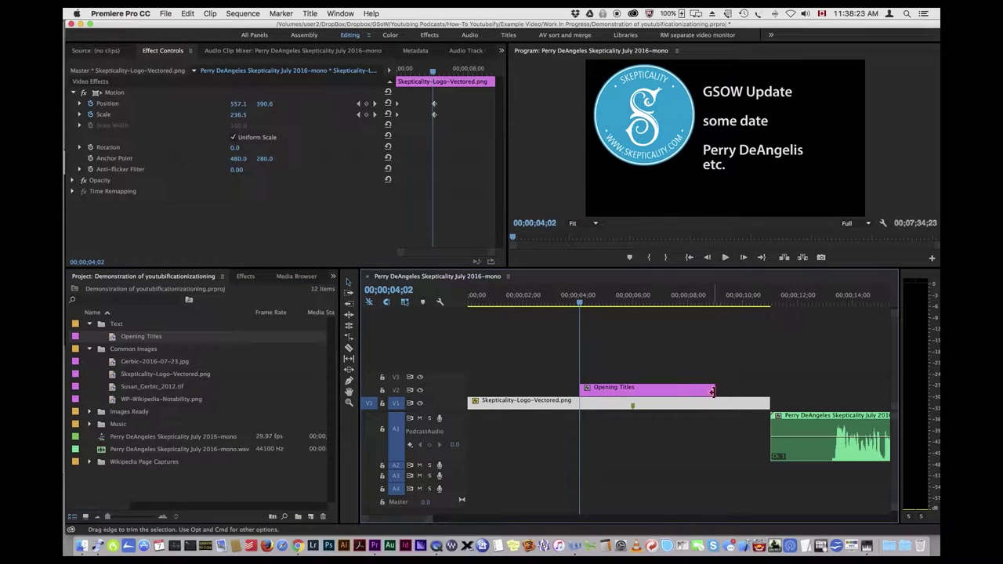
pyautogui.moveTo(713, 392); pyautogui.dragTo(763, 392)
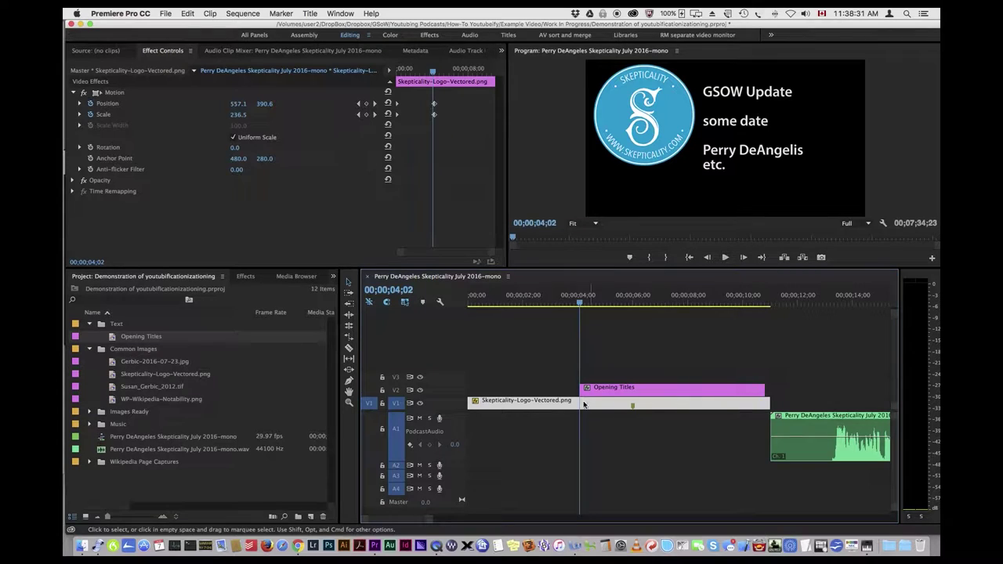
pyautogui.moveTo(580, 305); pyautogui.dragTo(459, 306)
pyautogui.press('space')
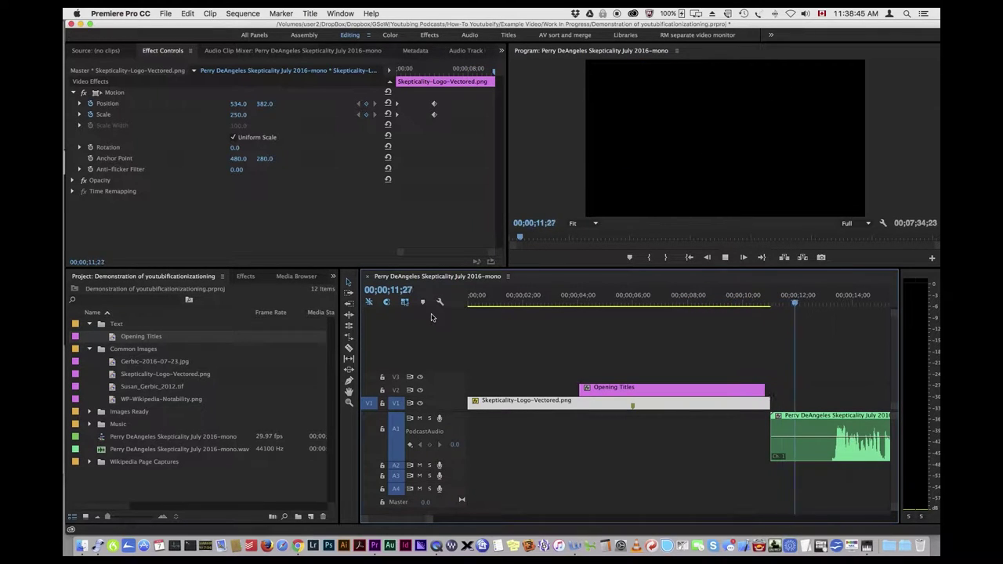
pyautogui.press('space')
pyautogui.click(635, 389)
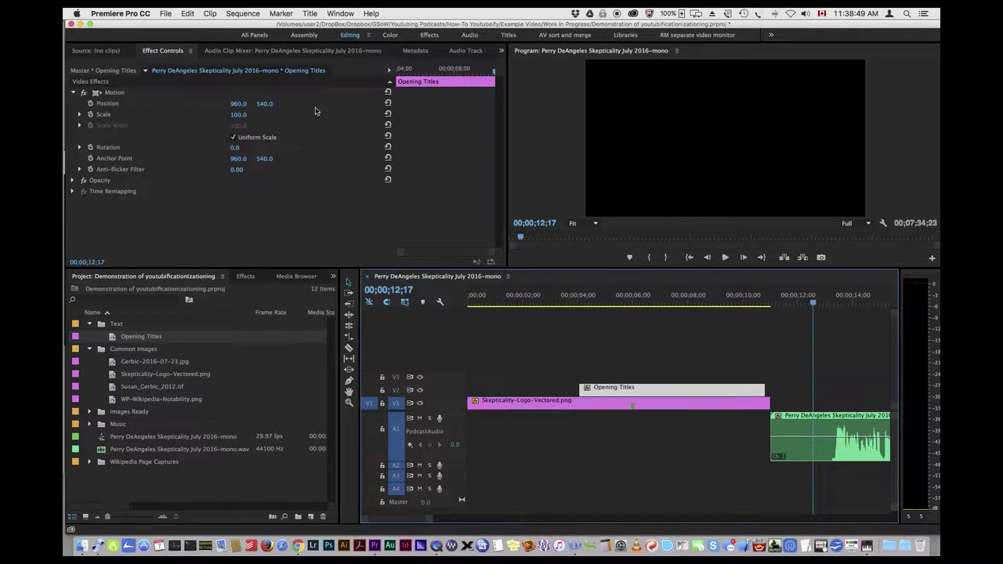
pyautogui.click(242, 14)
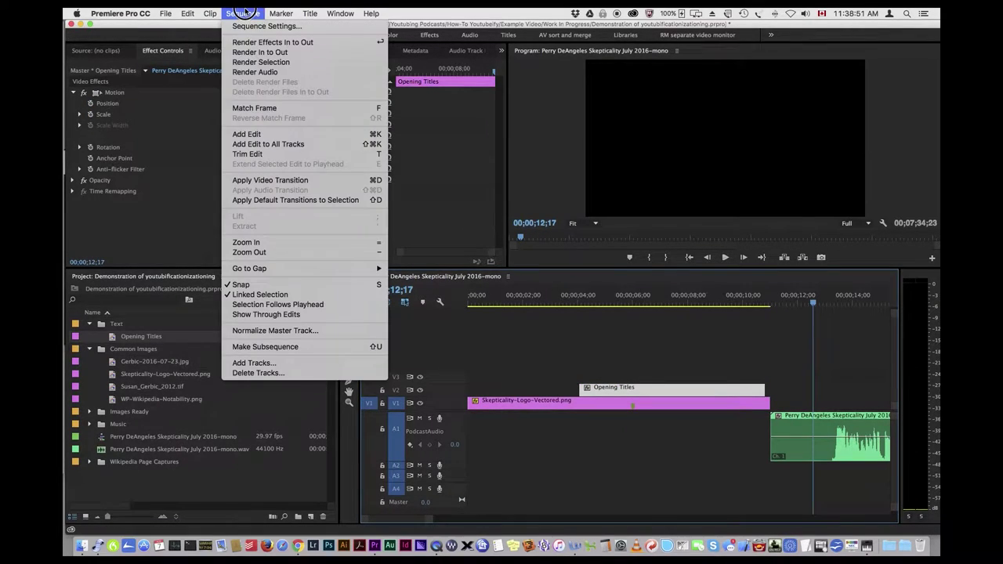
# - Apply cross dissolves to both ends of Opening Titles and play them from about 3 seconds
pyautogui.click(268, 180)
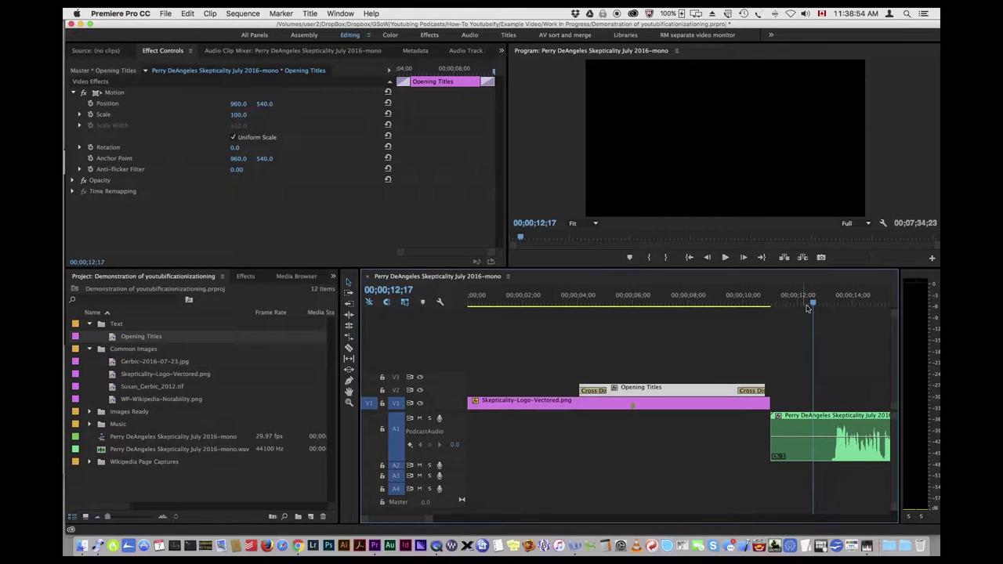
pyautogui.moveTo(812, 307); pyautogui.dragTo(552, 307)
pyautogui.press('space')
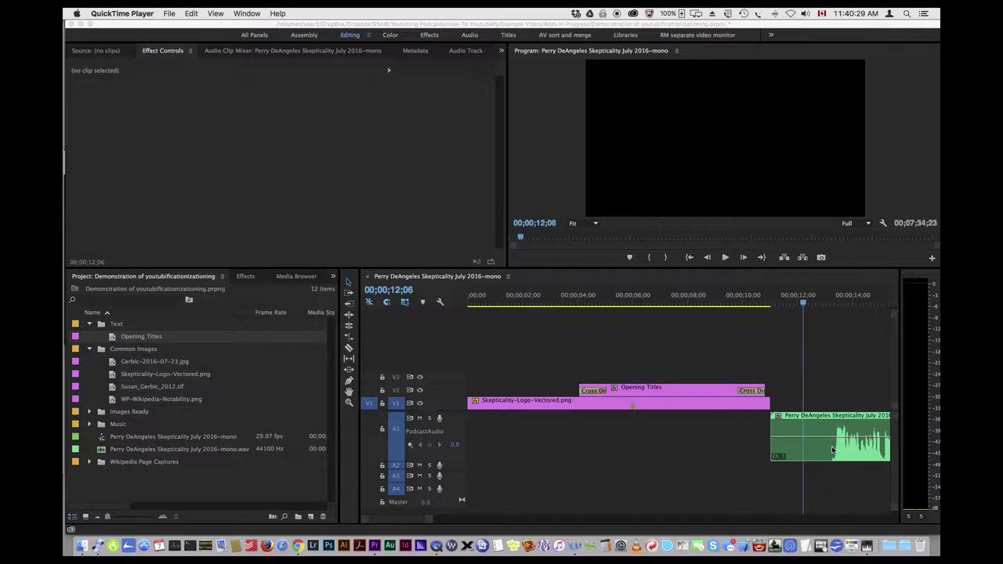
pyautogui.click(771, 448)
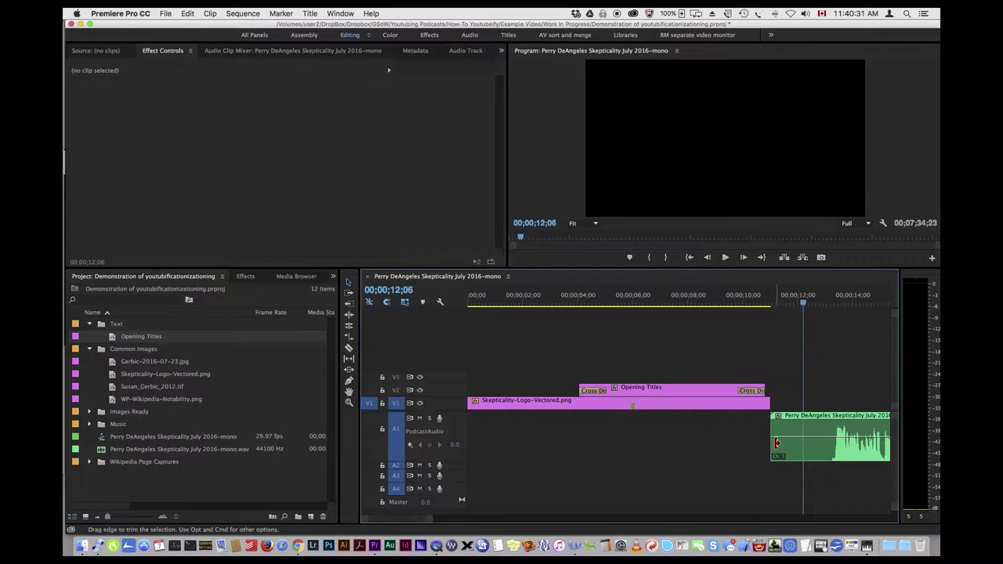
# - Trim the audio clip's start to the end of the titles, then play from about 8 seconds
pyautogui.moveTo(772, 438); pyautogui.dragTo(807, 421)
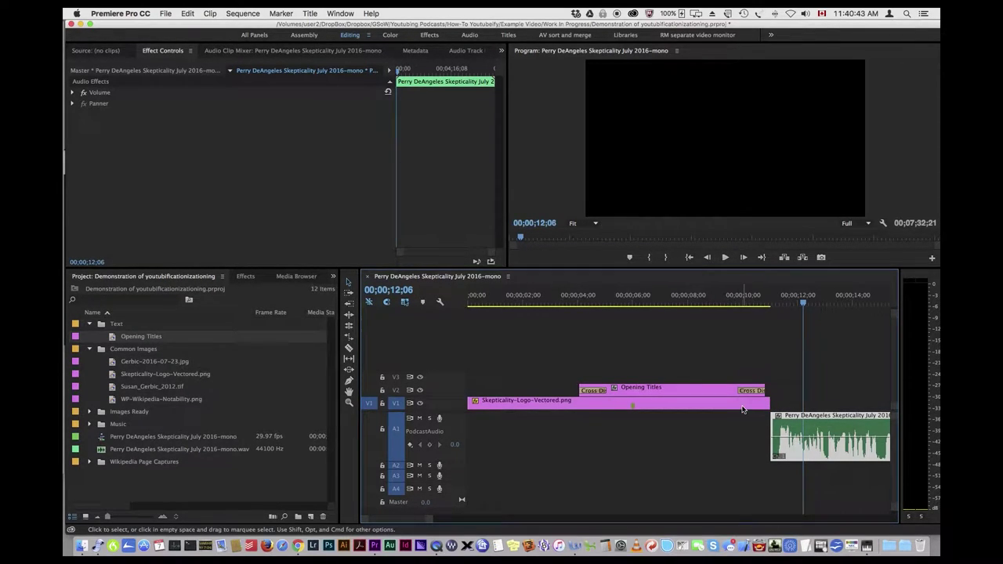
pyautogui.moveTo(805, 304); pyautogui.dragTo(692, 318)
pyautogui.press('space')
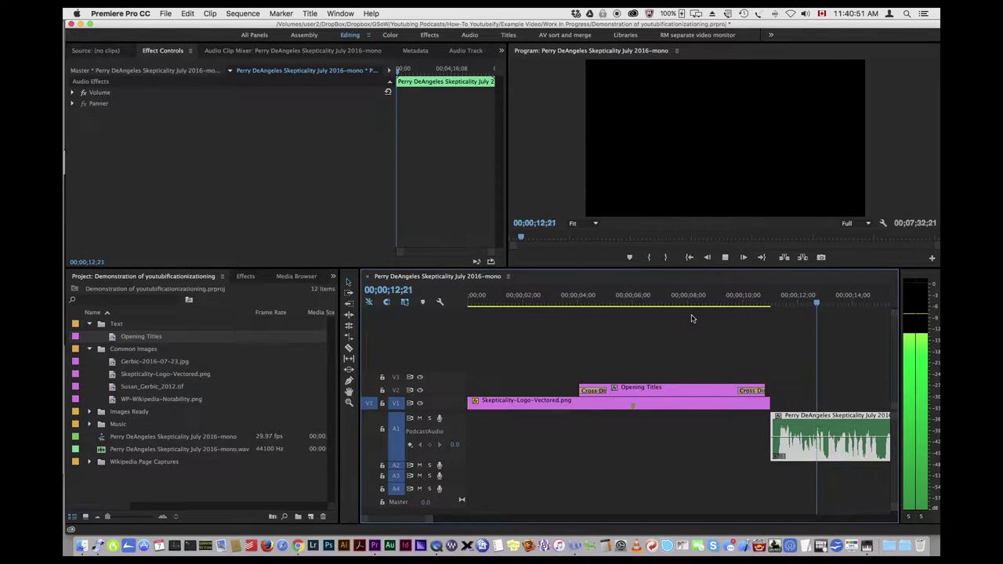
pyautogui.press('space')
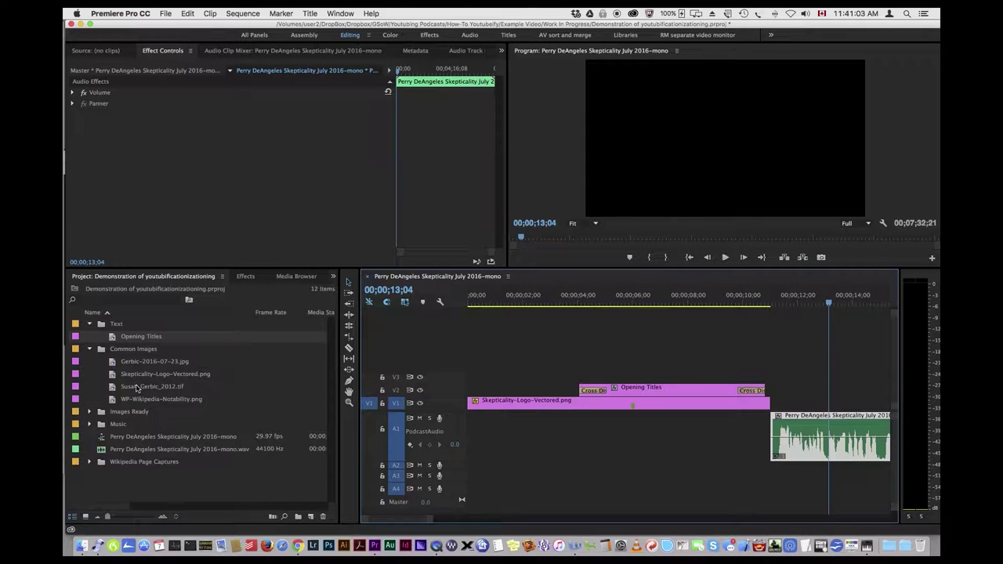
# - Place the guest photo on V1 after the logo and preview the cut
pyautogui.moveTo(127, 365); pyautogui.dragTo(778, 414)
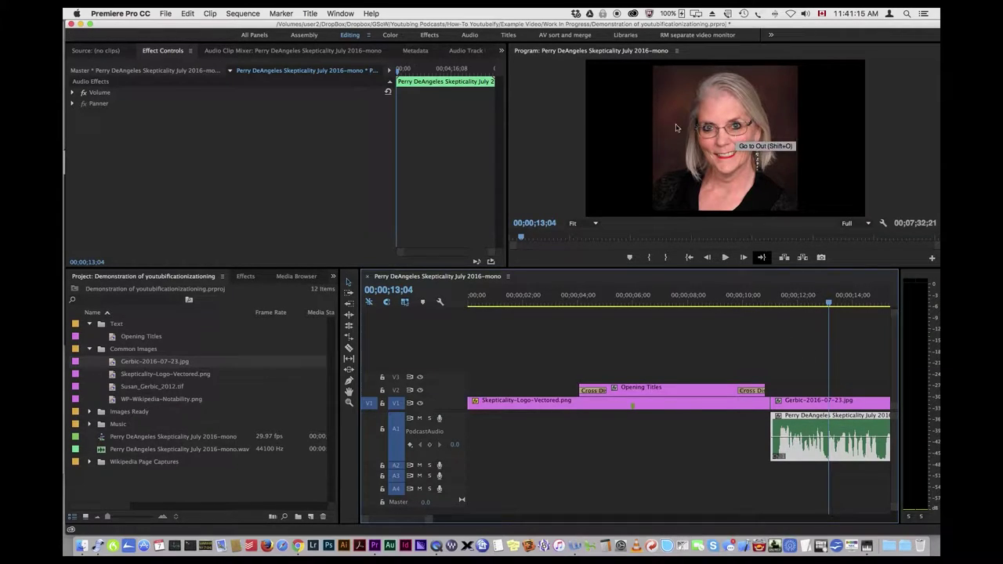
pyautogui.click(814, 408)
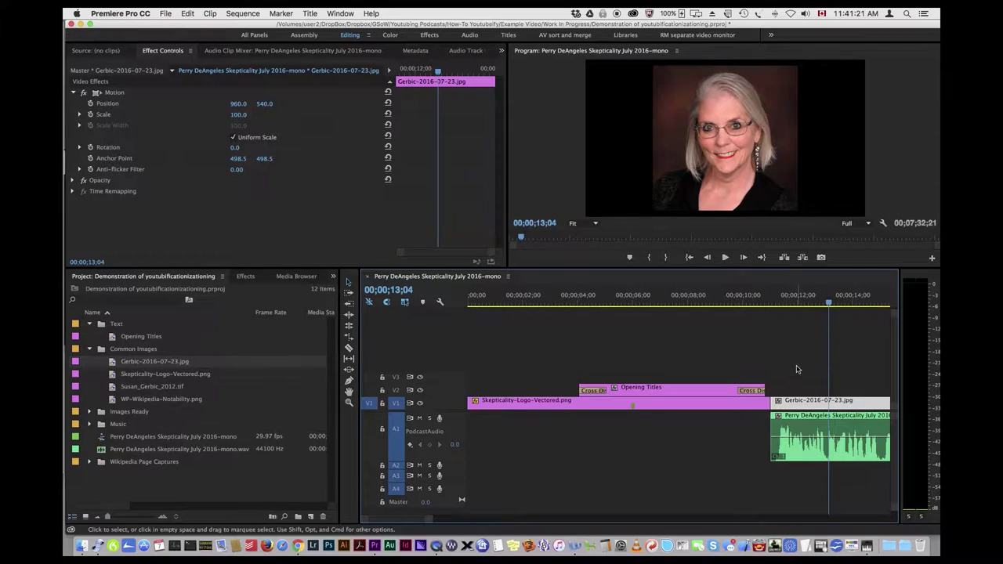
pyautogui.moveTo(829, 304); pyautogui.dragTo(745, 304)
pyautogui.press('space')
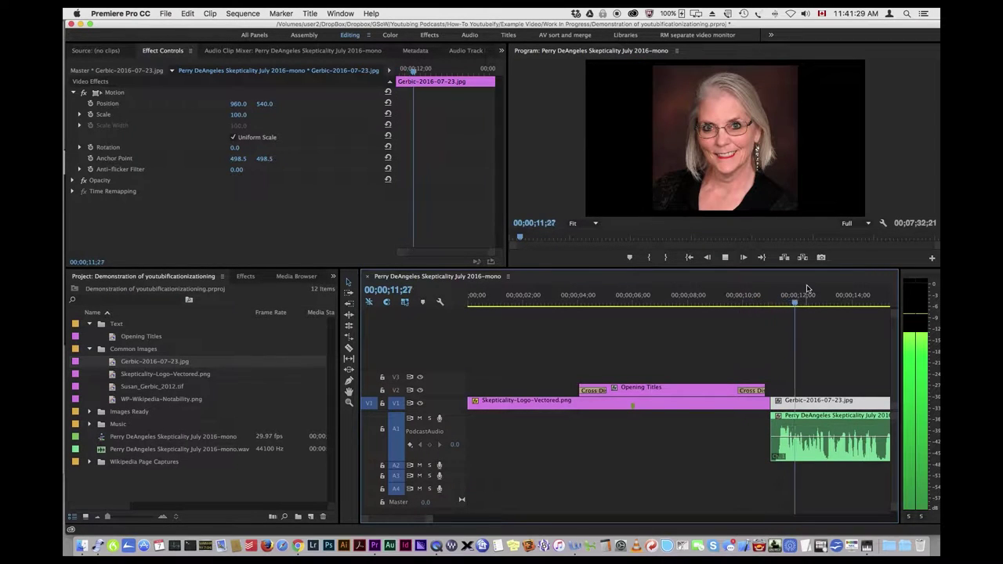
pyautogui.press('space')
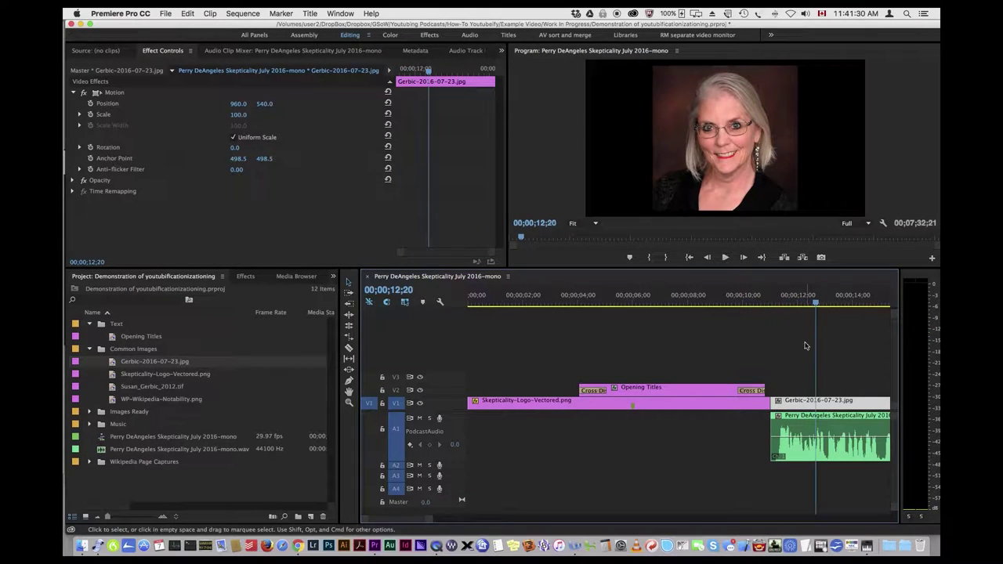
# - Apply the default cross dissolve at the logo-to-photo cut and preview it
pyautogui.rightClick(768, 405)
pyautogui.click(803, 471)
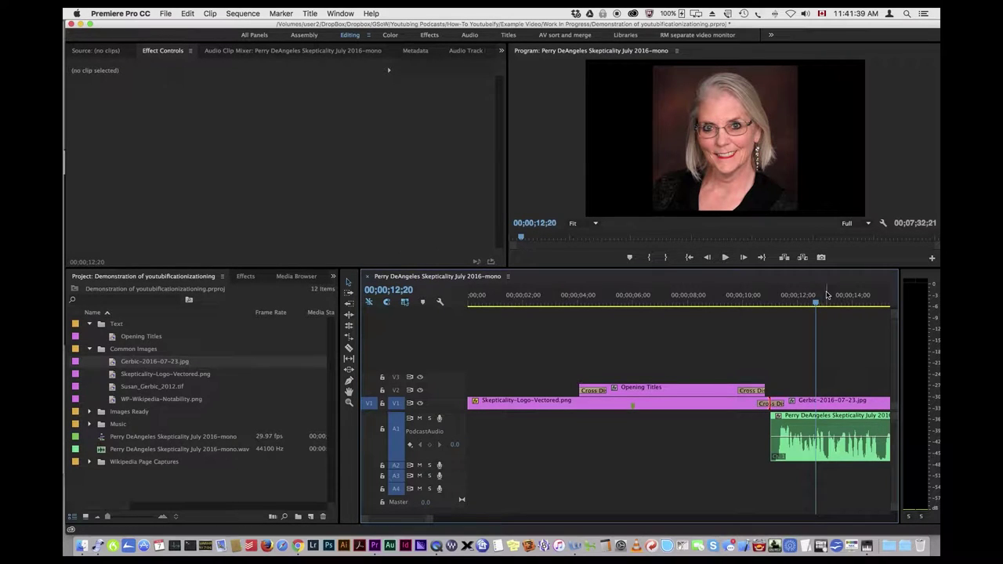
pyautogui.moveTo(816, 306); pyautogui.dragTo(727, 305)
pyautogui.press('space')
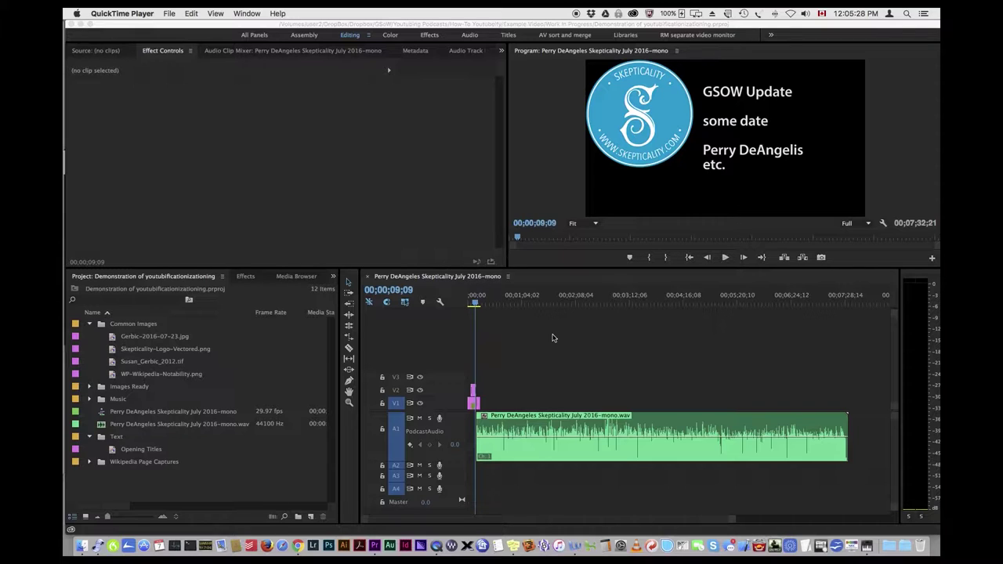
# - Scrub through the opening title animation, then close the Premiere project window
pyautogui.click(473, 304)
pyautogui.moveTo(474, 304); pyautogui.dragTo(473, 304)
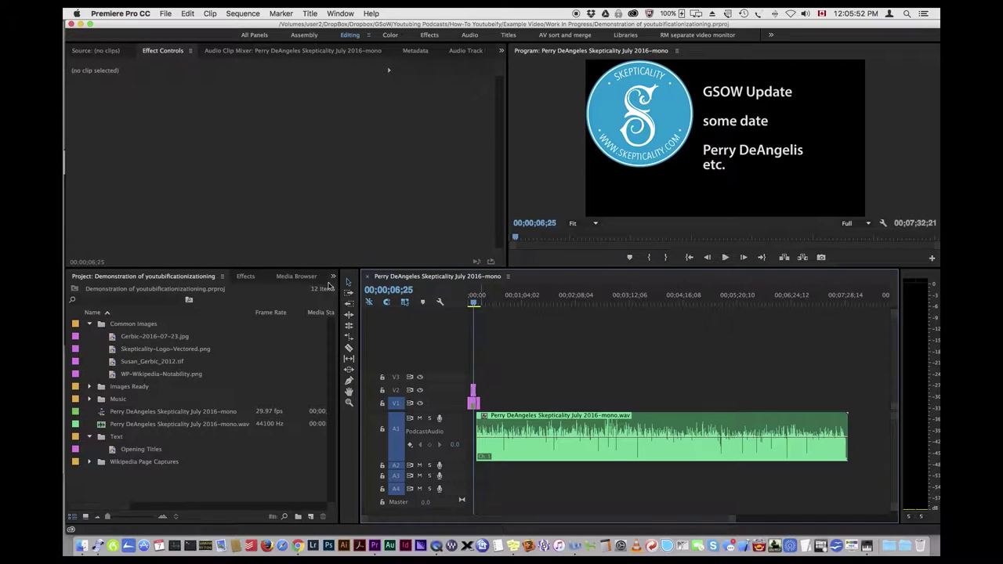
pyautogui.click(71, 25)
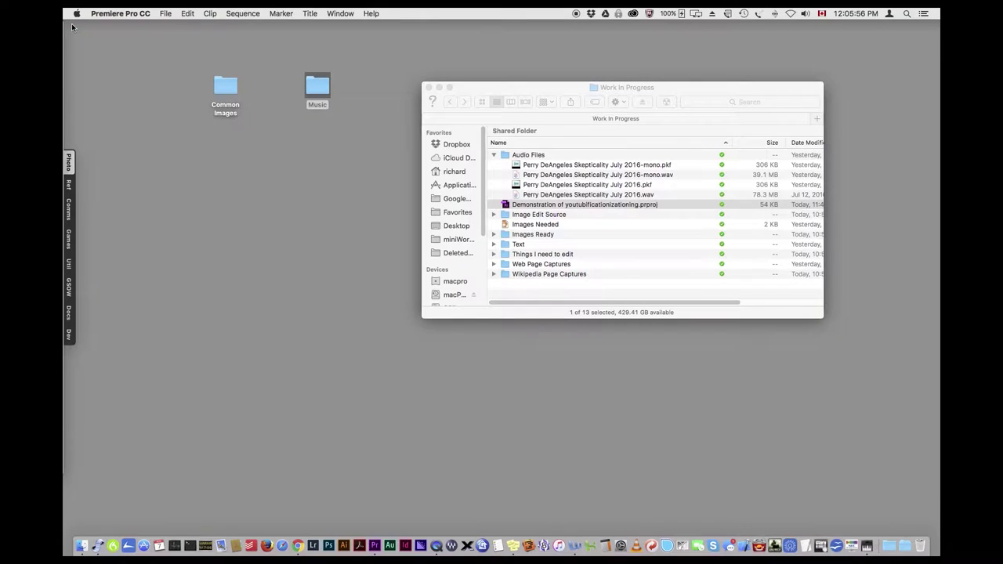
# - Move the old demo .prproj in Work In Progress to the Trash
pyautogui.click(516, 88)
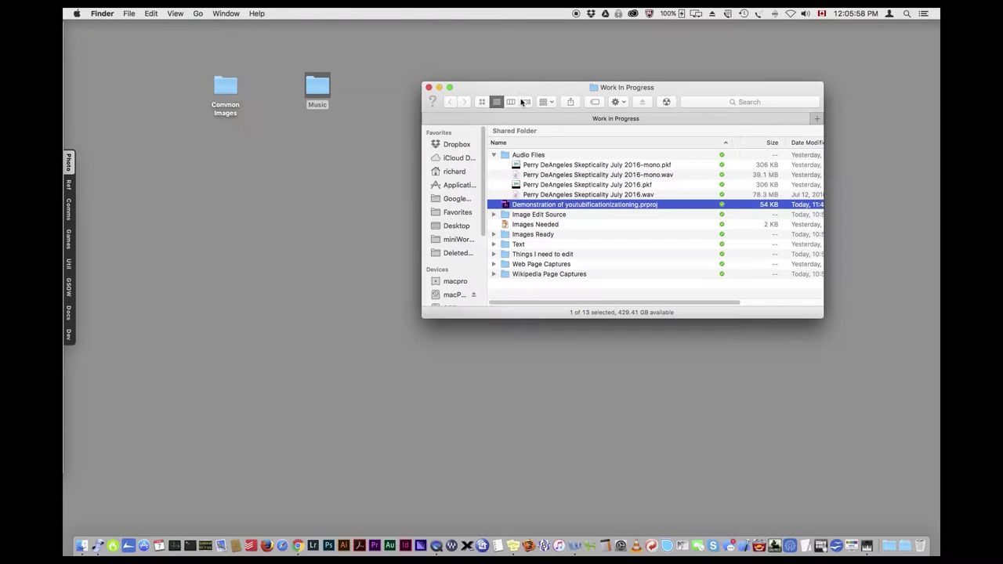
pyautogui.rightClick(505, 207)
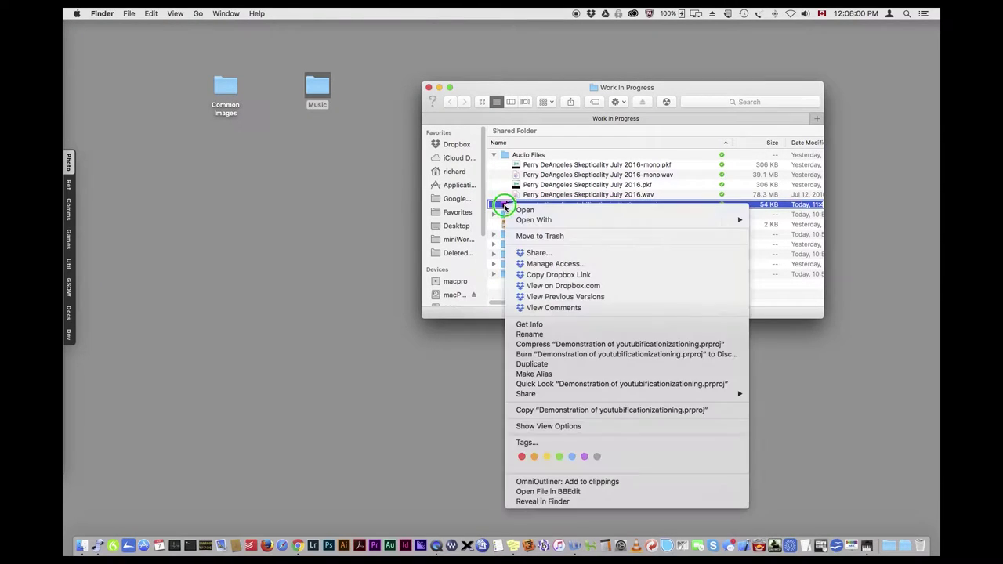
pyautogui.click(529, 236)
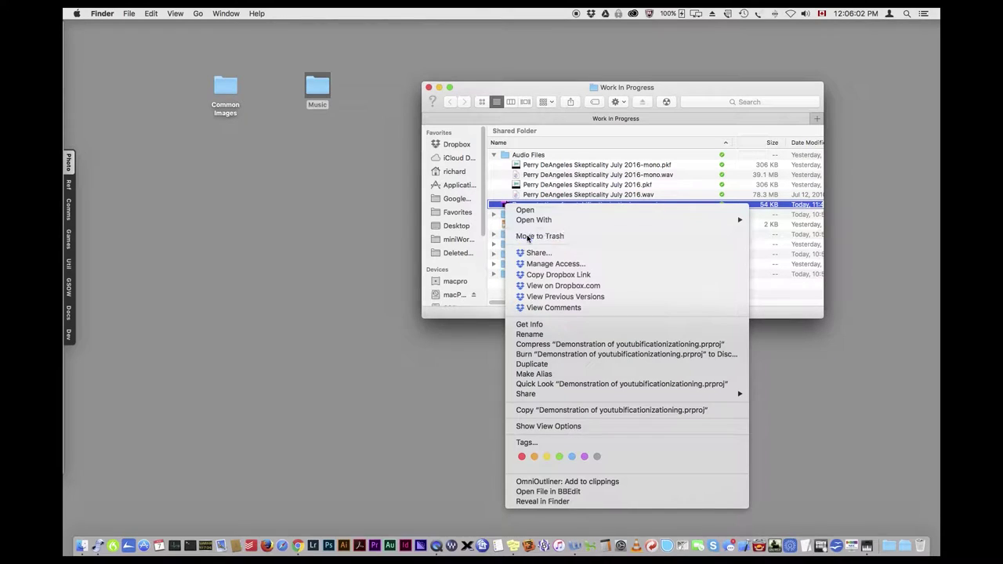
# - Copy Skepticality Template_1.prproj from Youtubing Podcasts into the Work In Progress folder
pyautogui.moveTo(542, 89); pyautogui.dragTo(547, 145)
pyautogui.moveTo(556, 95); pyautogui.dragTo(313, 49)
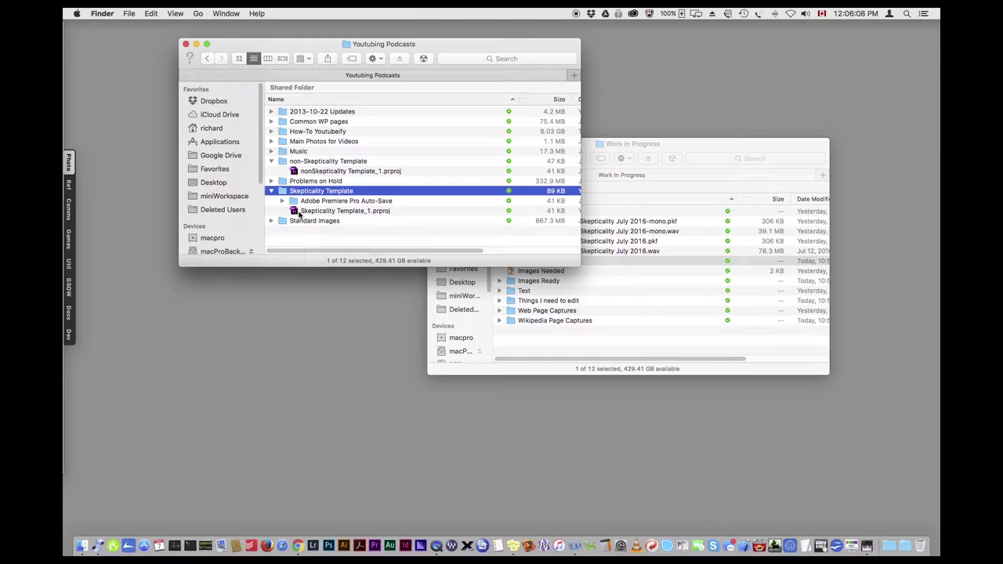
pyautogui.moveTo(294, 211); pyautogui.dragTo(536, 345)
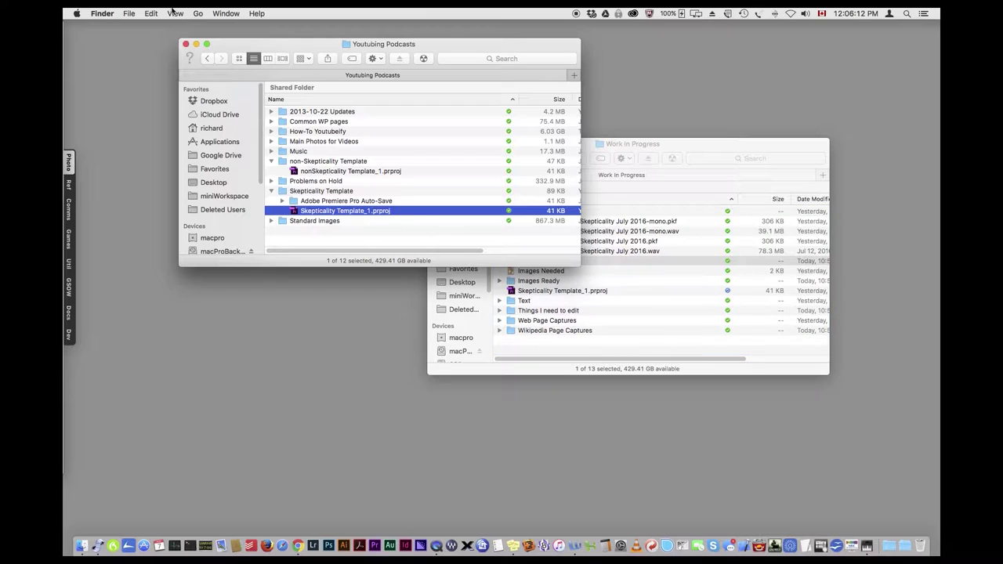
pyautogui.click(187, 44)
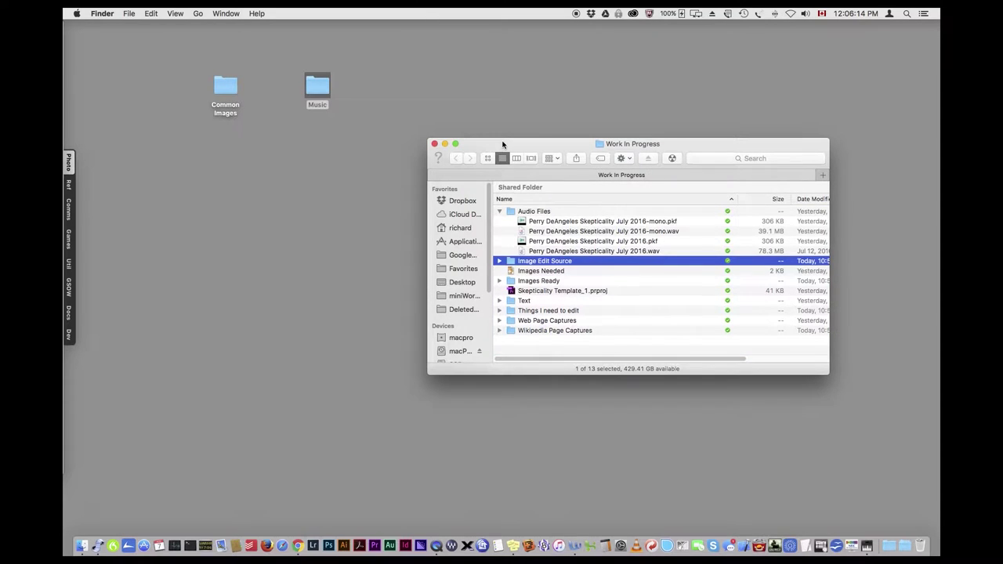
pyautogui.moveTo(502, 144); pyautogui.dragTo(473, 109)
# - Rename the copy to Demo-youtubification- plus the podcaster's name, and open it in Premiere
pyautogui.click(524, 257)
pyautogui.press('Return')
pyautogui.write('Demo-youtubification-perry')
pyautogui.press('Return')
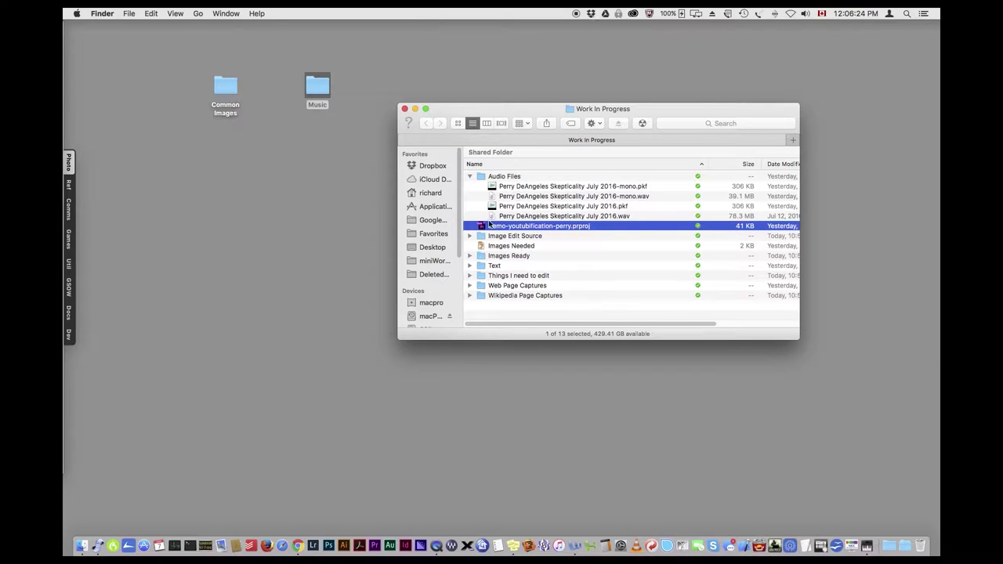
pyautogui.doubleClick(483, 227)
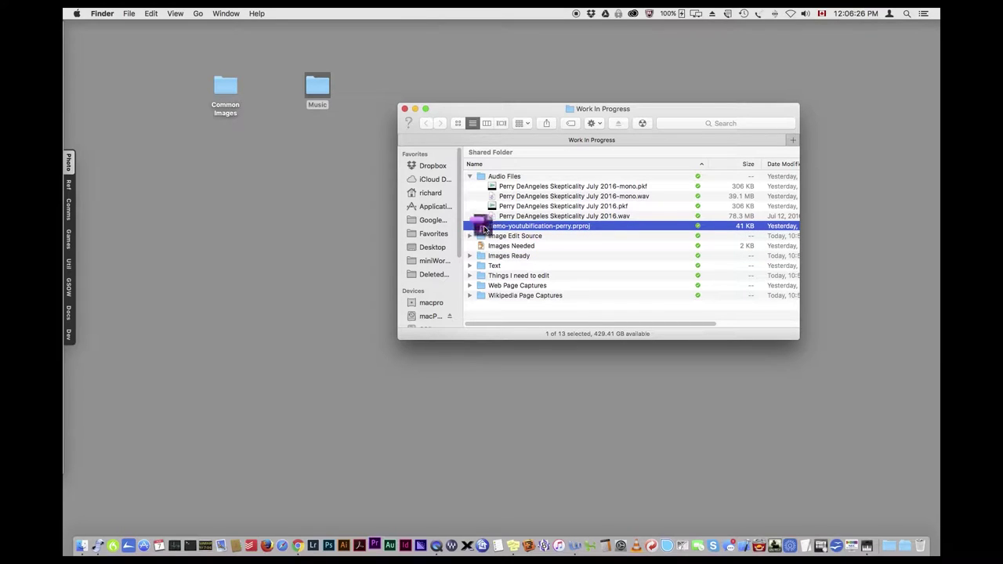
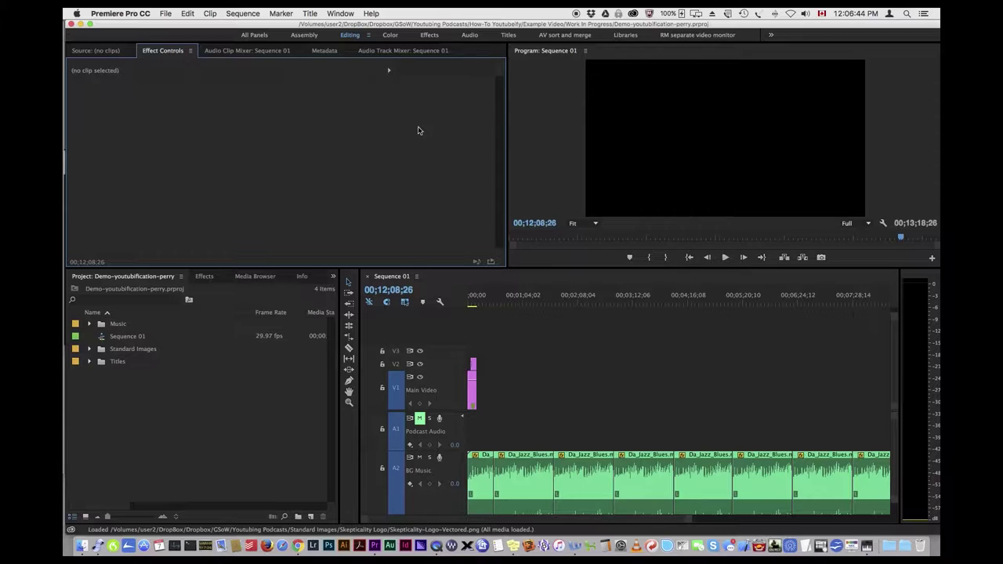
# - Mute the BG Music track and play the sequence from the start
pyautogui.click(475, 298)
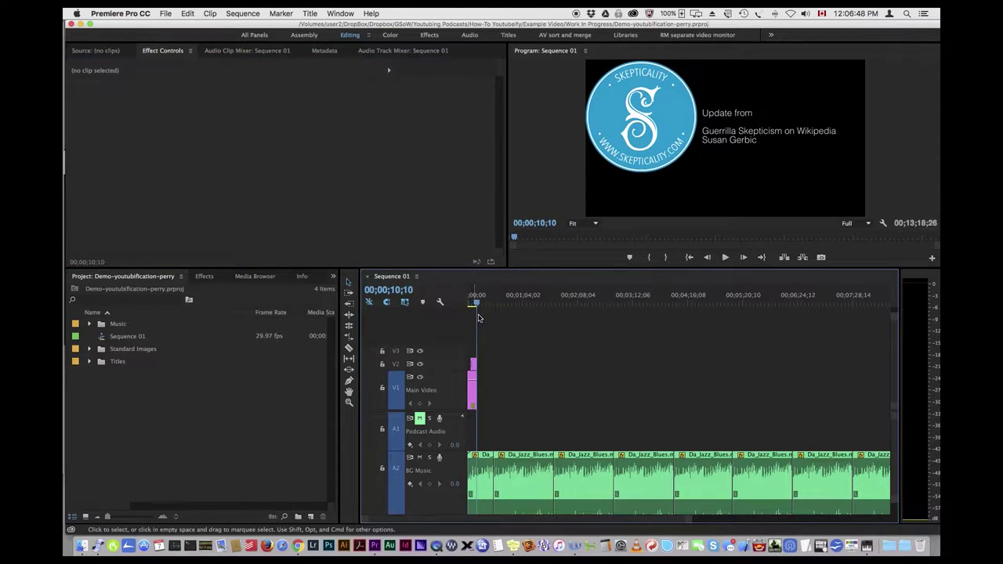
pyautogui.click(420, 457)
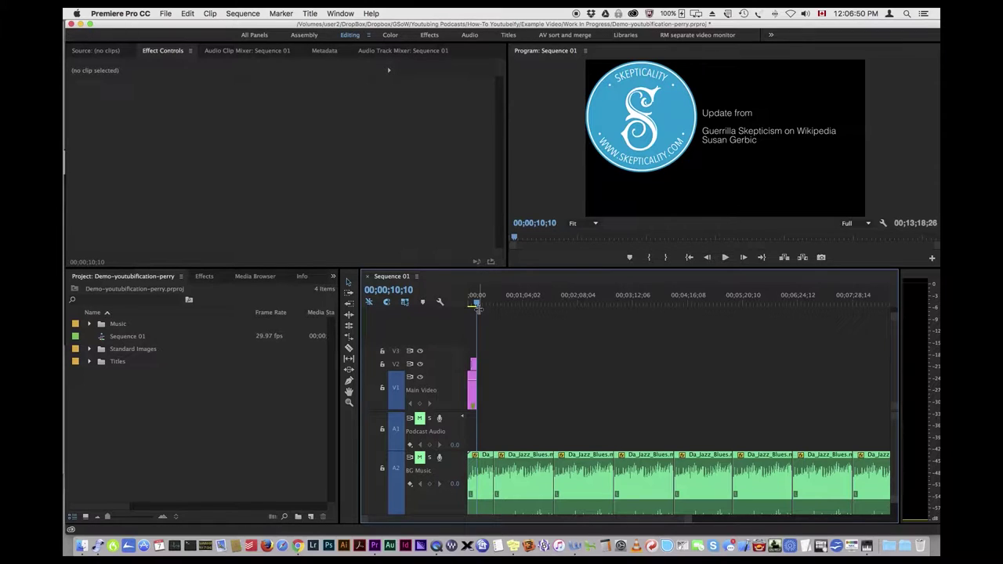
pyautogui.moveTo(475, 303); pyautogui.dragTo(466, 301)
pyautogui.press('space')
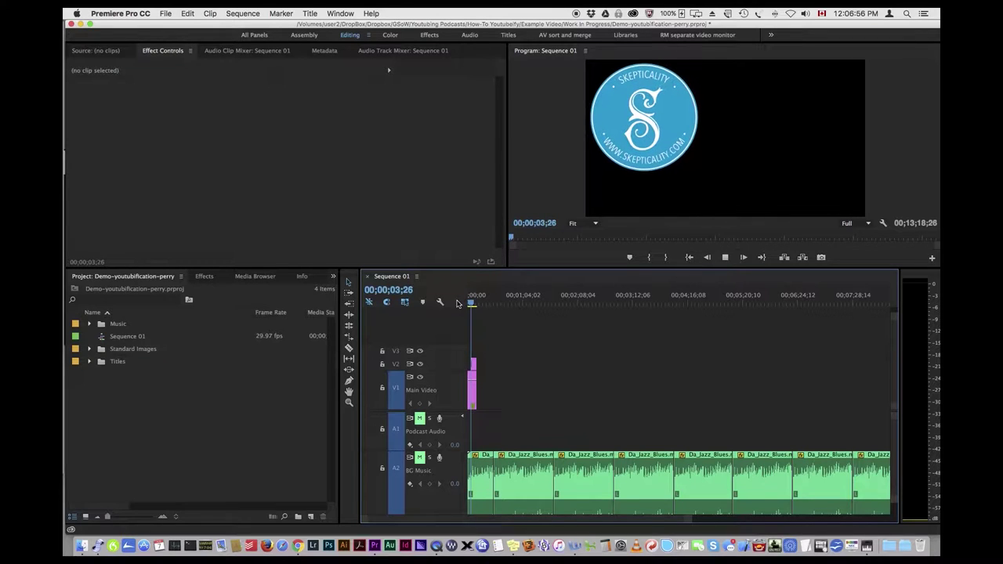
# - Expand the Titles folder in the Project panel to reveal the Opening Text title
pyautogui.click(89, 351)
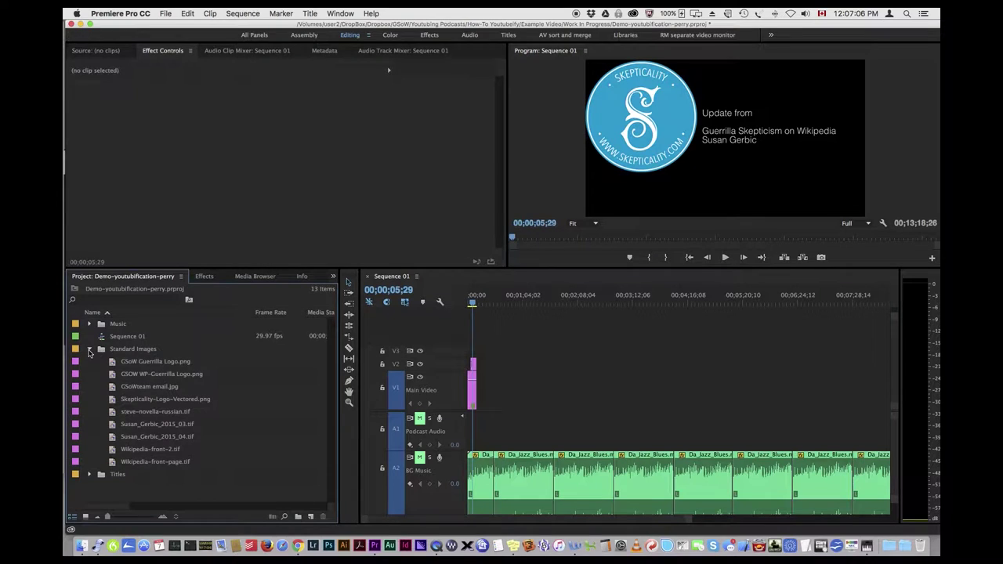
pyautogui.click(90, 350)
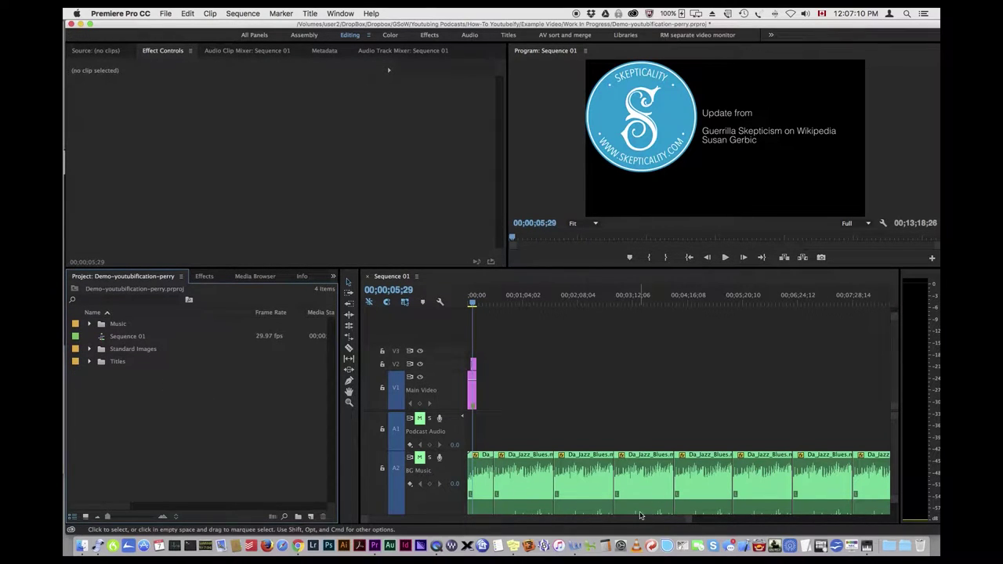
pyautogui.moveTo(637, 521); pyautogui.dragTo(533, 522)
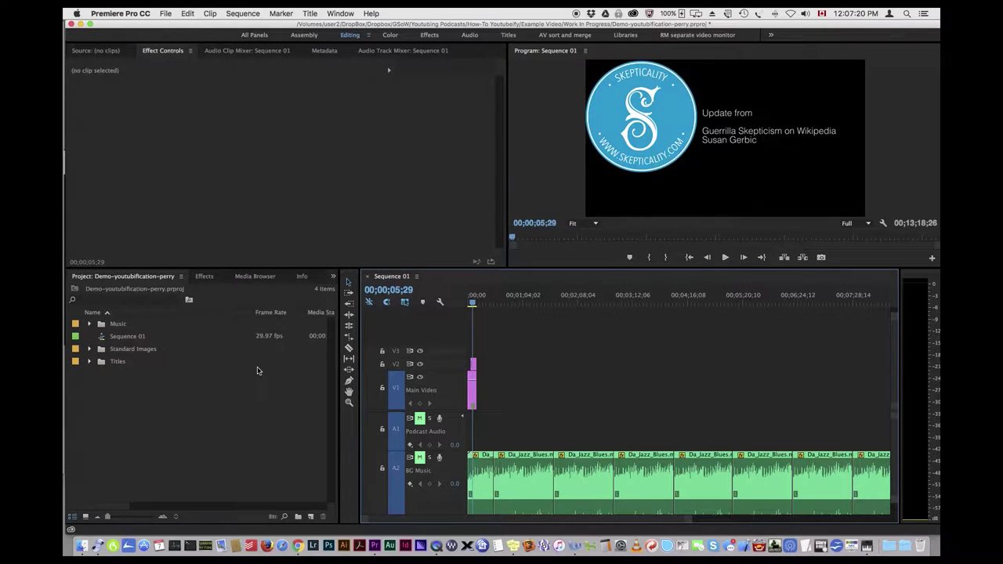
pyautogui.click(90, 362)
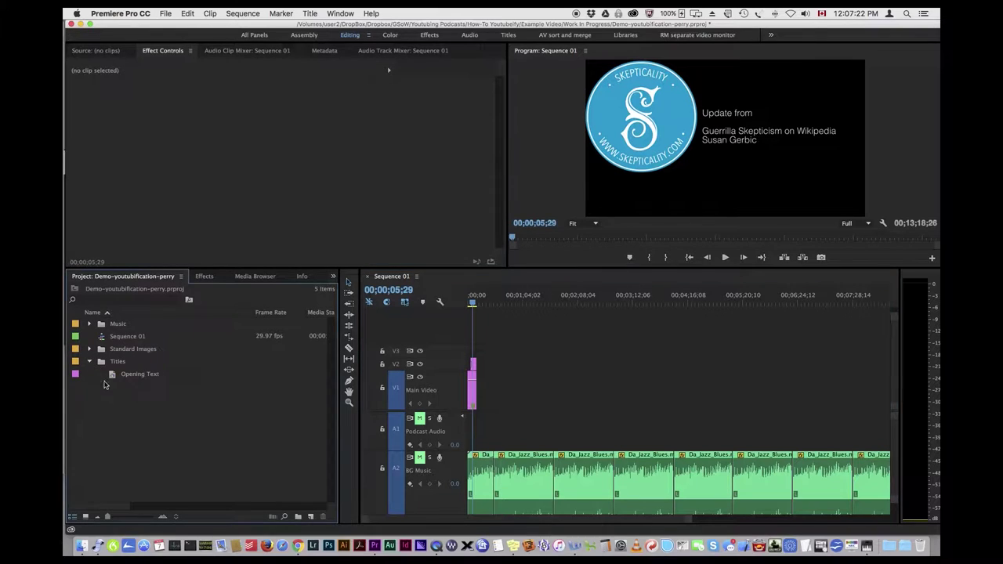
# - Paste a 2016-07-12 date and host-name line beneath the Opening Text title's text
pyautogui.doubleClick(111, 375)
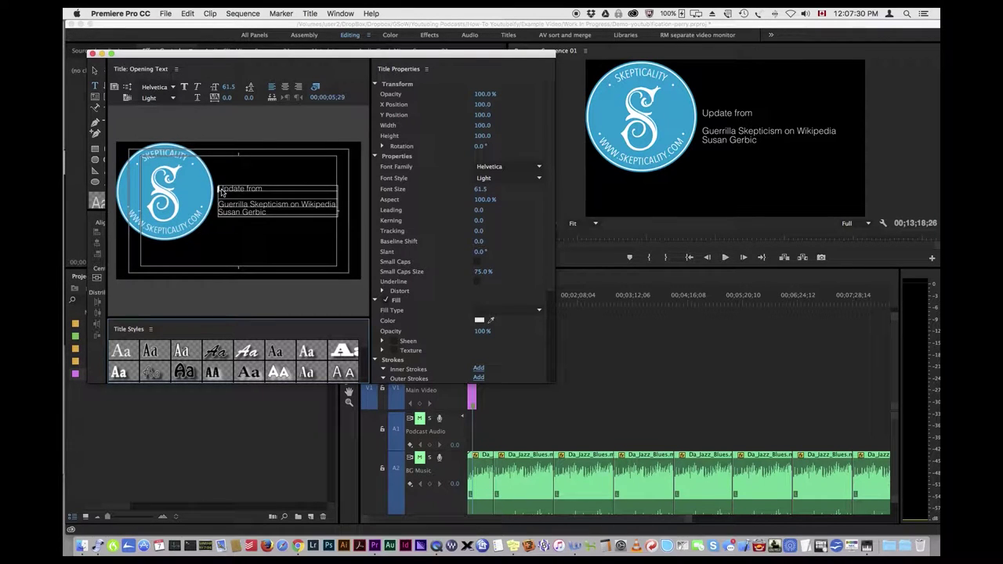
pyautogui.moveTo(221, 193); pyautogui.dragTo(236, 203)
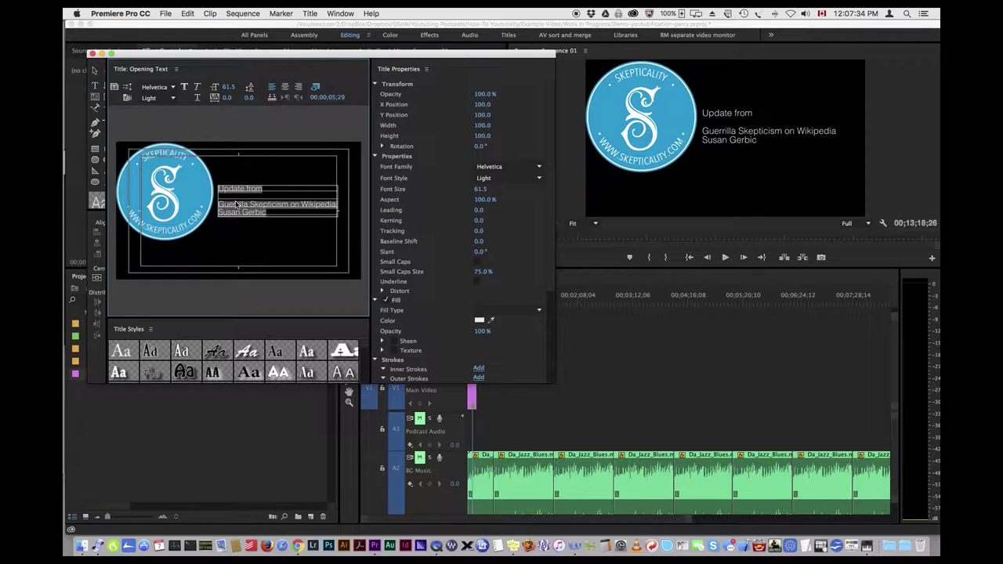
pyautogui.click(187, 13)
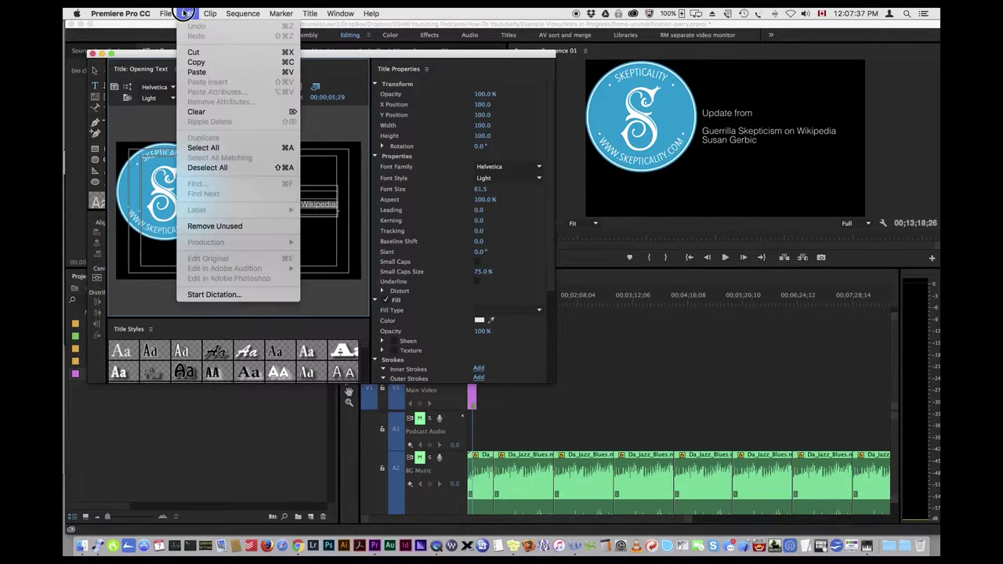
pyautogui.click(198, 72)
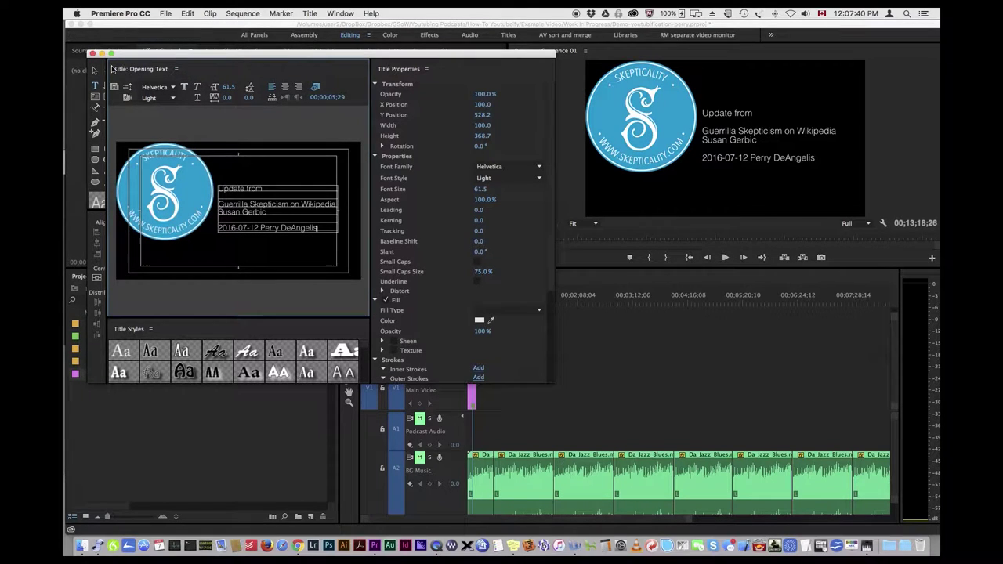
# - Close the title editor, expand Standard Images, and move Premiere aside to reach Finder
pyautogui.click(91, 54)
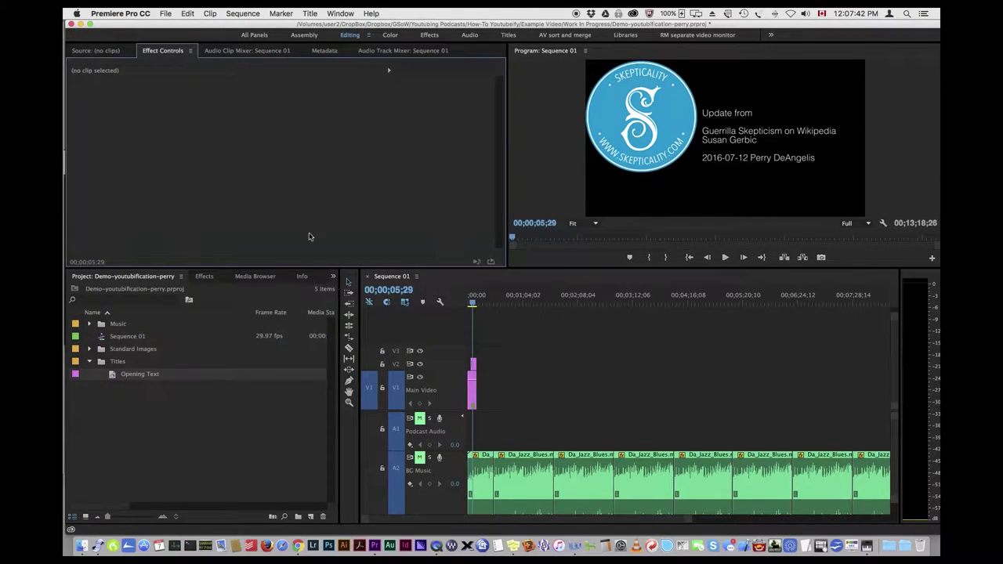
pyautogui.click(90, 349)
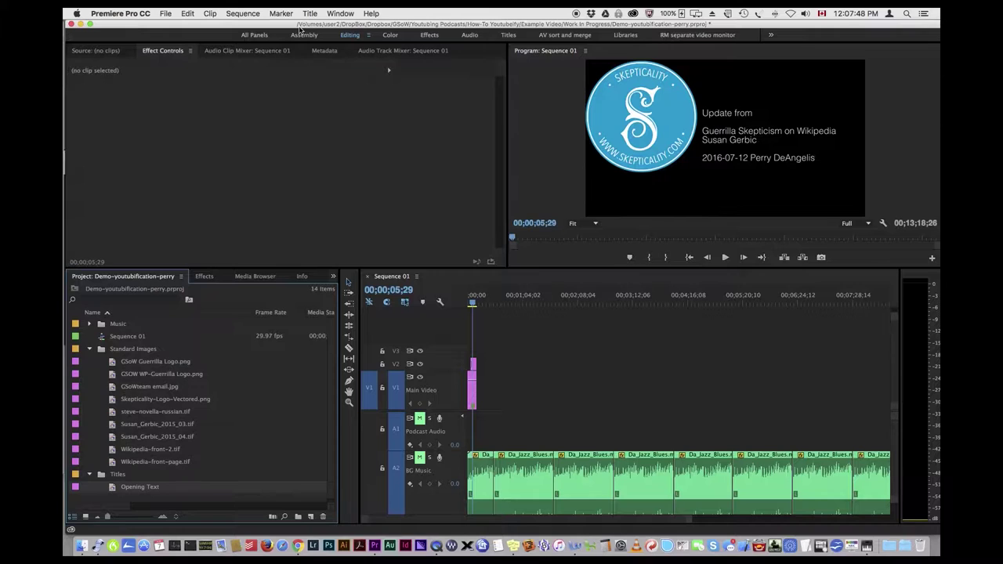
pyautogui.moveTo(268, 31); pyautogui.dragTo(324, 238)
# - Import the 2016-07-23 photo from Finder's Common Images folder into the Premiere project
pyautogui.click(483, 112)
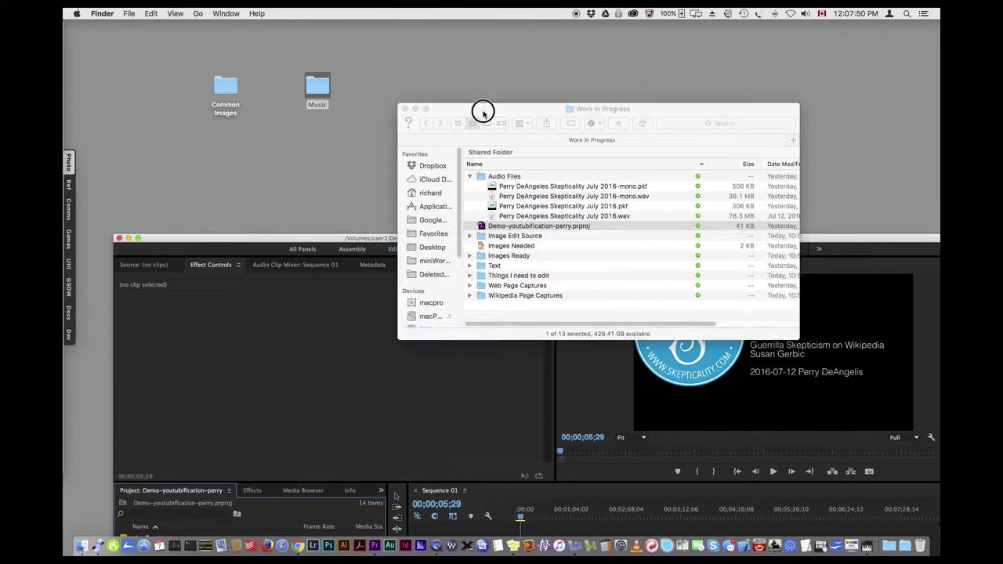
pyautogui.moveTo(482, 112); pyautogui.dragTo(487, 52)
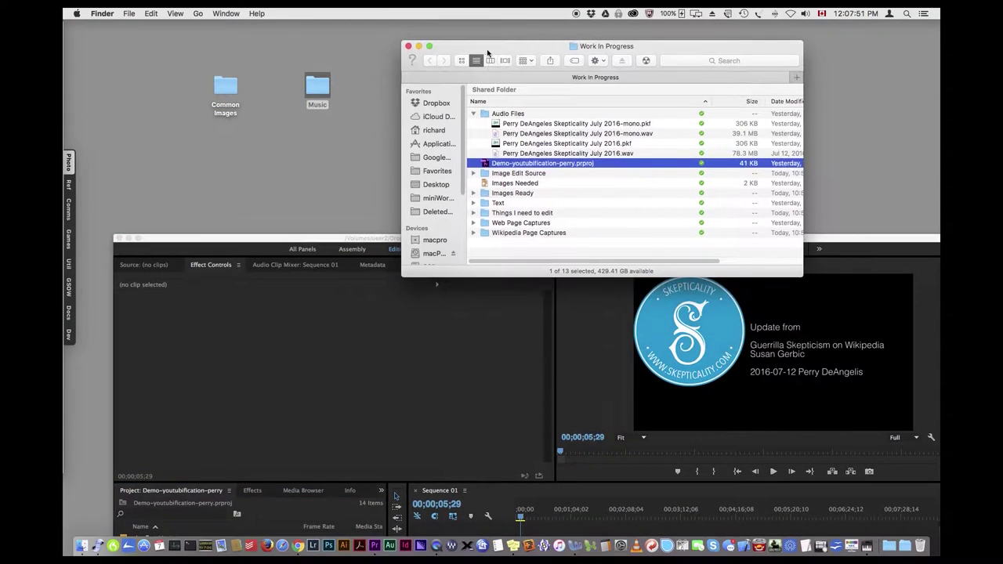
pyautogui.doubleClick(223, 91)
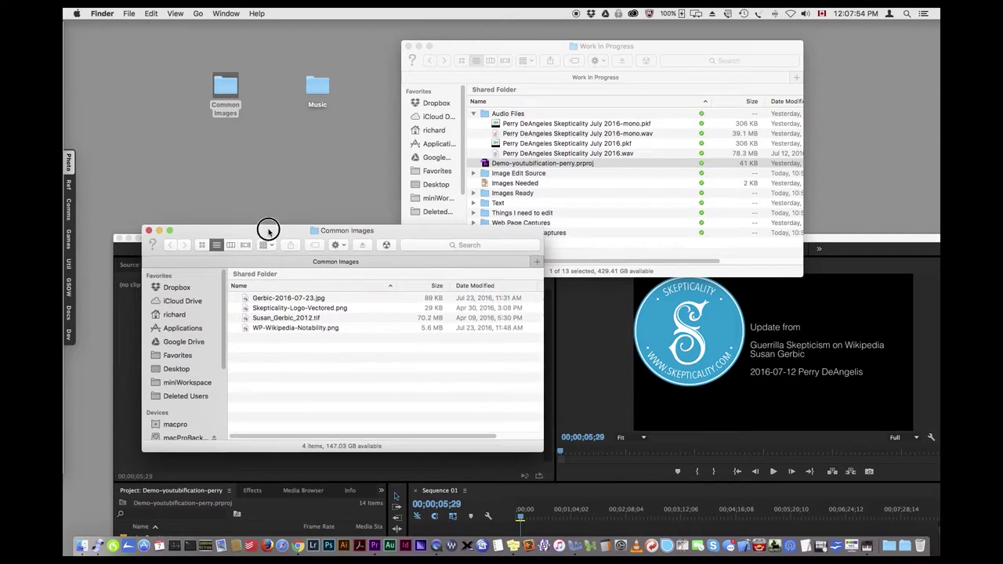
pyautogui.moveTo(266, 232); pyautogui.dragTo(480, 36)
pyautogui.moveTo(265, 249); pyautogui.dragTo(251, 192)
pyautogui.moveTo(482, 101); pyautogui.dragTo(188, 505)
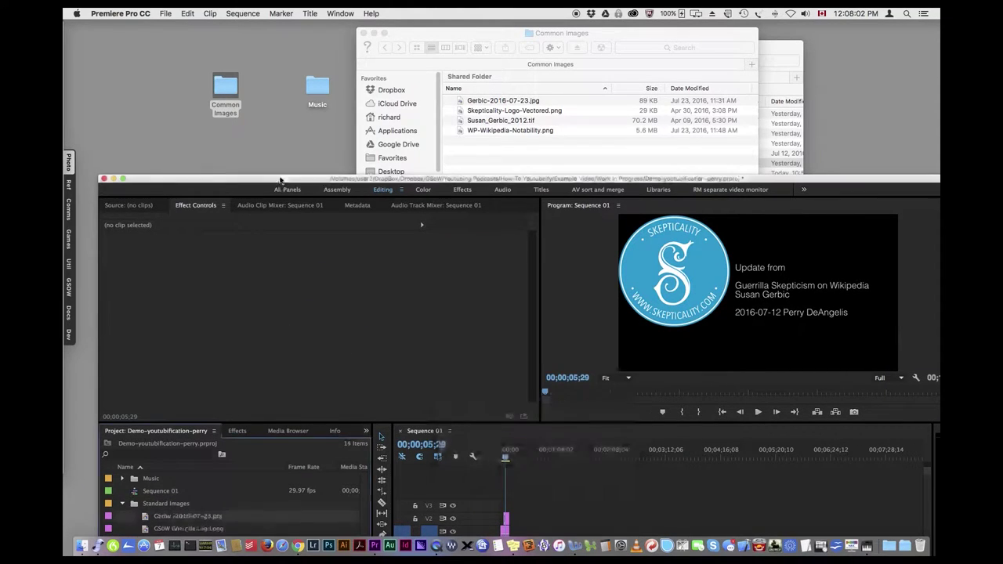
# - Place the 2016-07-23 photo on the Main Video track
pyautogui.moveTo(282, 183); pyautogui.dragTo(267, 32)
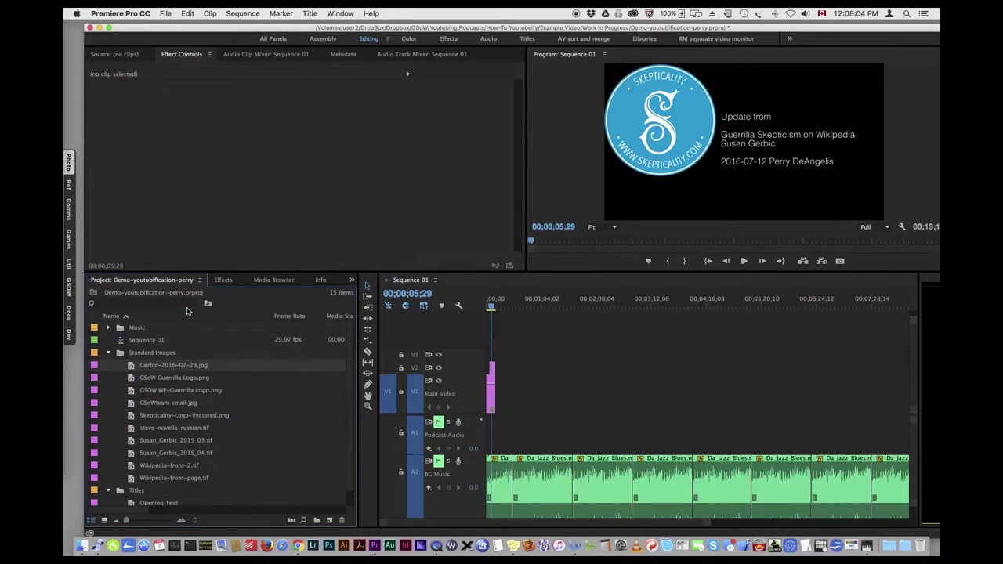
pyautogui.click(188, 364)
pyautogui.moveTo(189, 365); pyautogui.dragTo(503, 397)
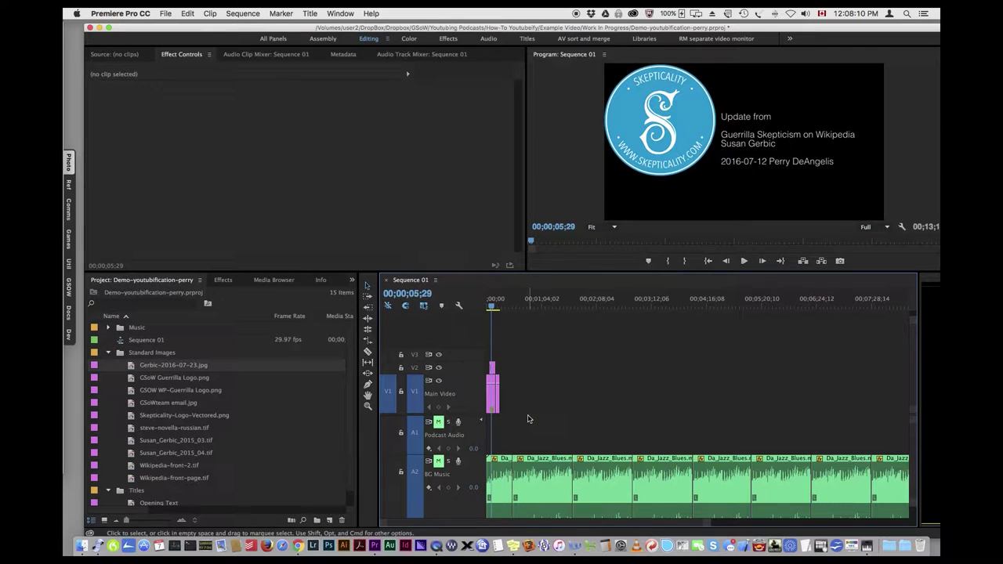
# - Import the mono podcast WAV and place it on the Podcast Audio track
pyautogui.moveTo(202, 28); pyautogui.dragTo(380, 179)
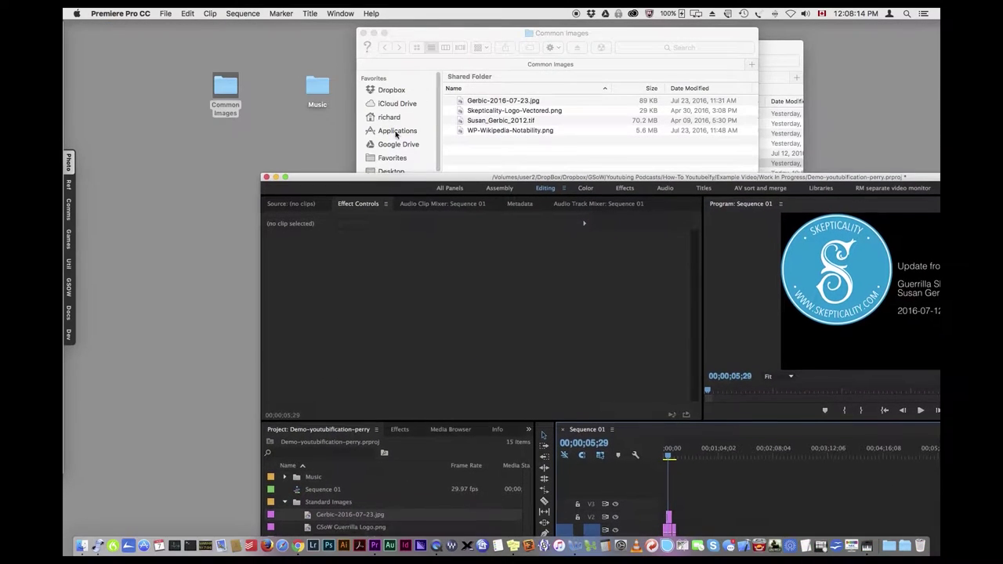
pyautogui.click(765, 61)
pyautogui.moveTo(587, 134); pyautogui.dragTo(415, 490)
pyautogui.moveTo(503, 181); pyautogui.dragTo(348, 25)
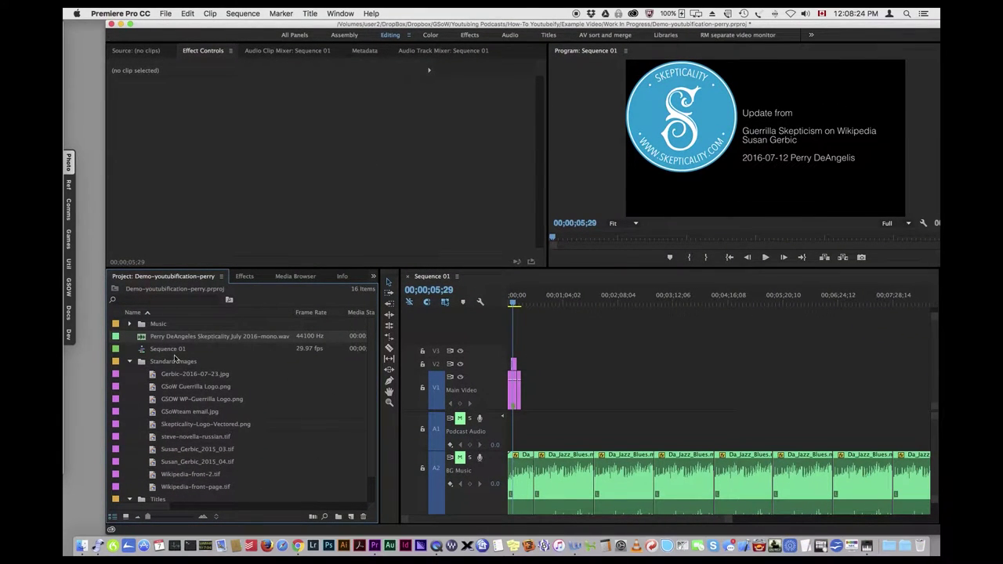
pyautogui.moveTo(172, 338); pyautogui.dragTo(526, 432)
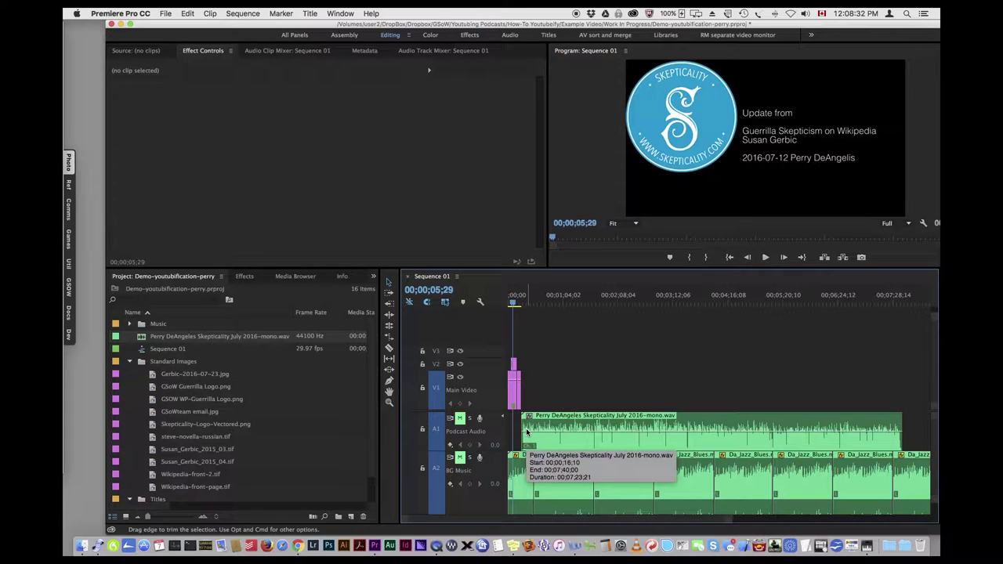
# - Unmute the Podcast Audio track and rewind the playhead to the sequence start
pyautogui.click(463, 420)
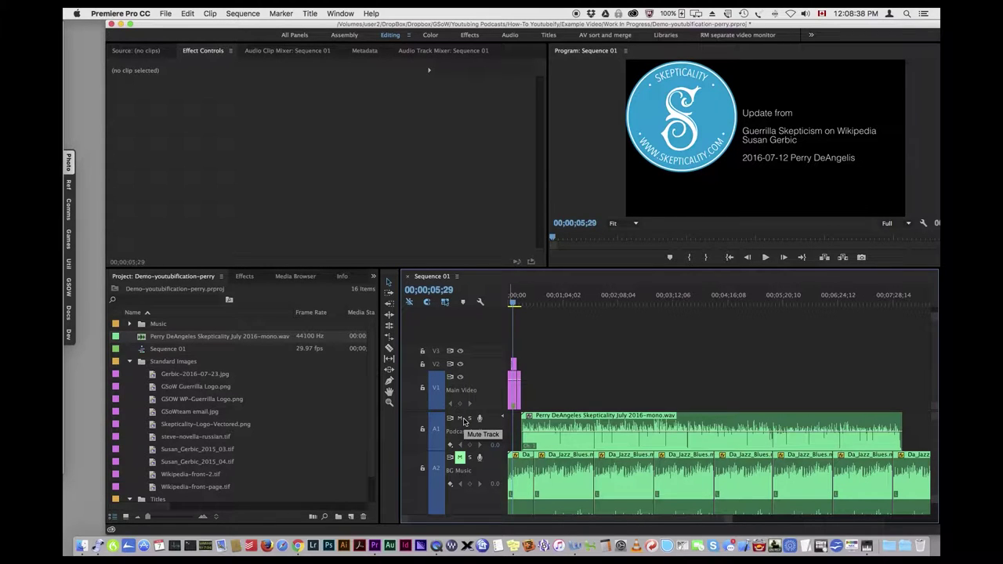
pyautogui.click(513, 303)
pyautogui.moveTo(513, 302); pyautogui.dragTo(497, 300)
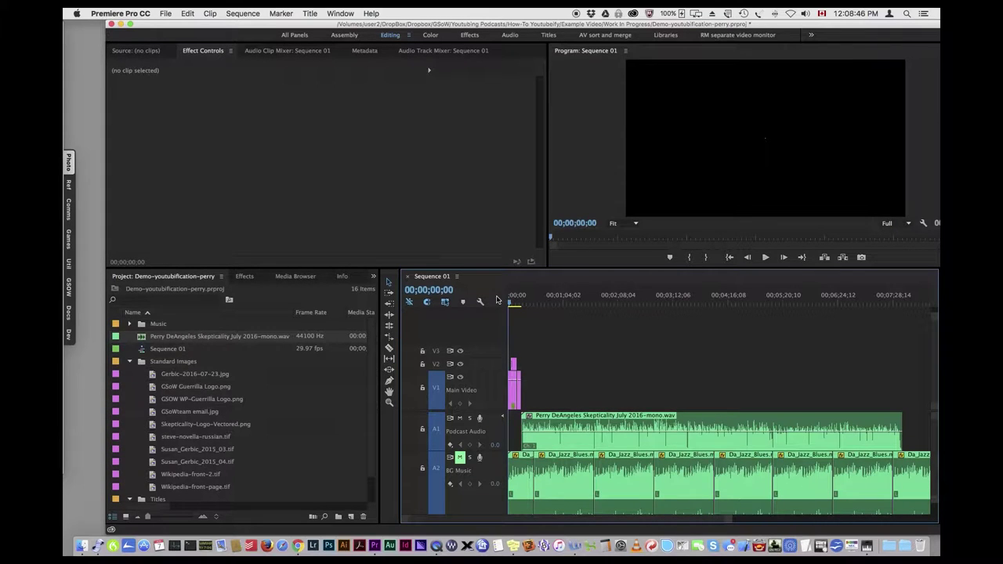
# - Apply default transitions to the Main Video clip edges and play back the dissolve
pyautogui.click(515, 390)
pyautogui.rightClick(515, 390)
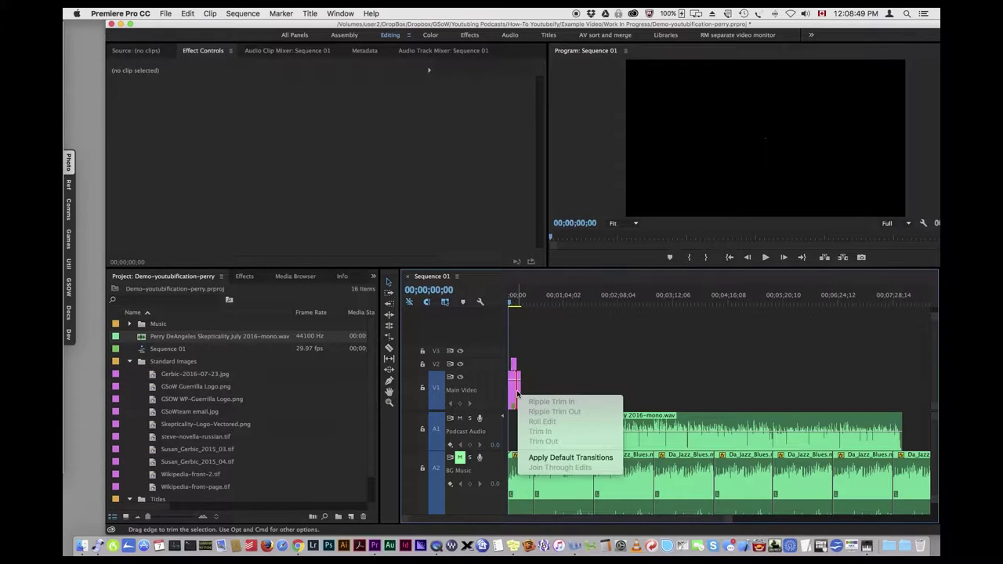
pyautogui.click(558, 465)
pyautogui.press('space')
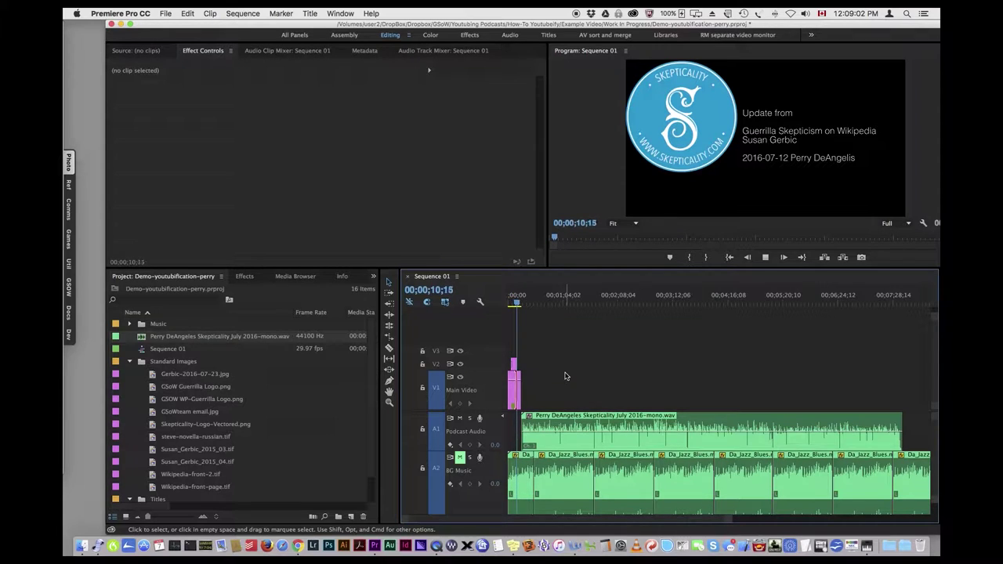
pyautogui.press('space')
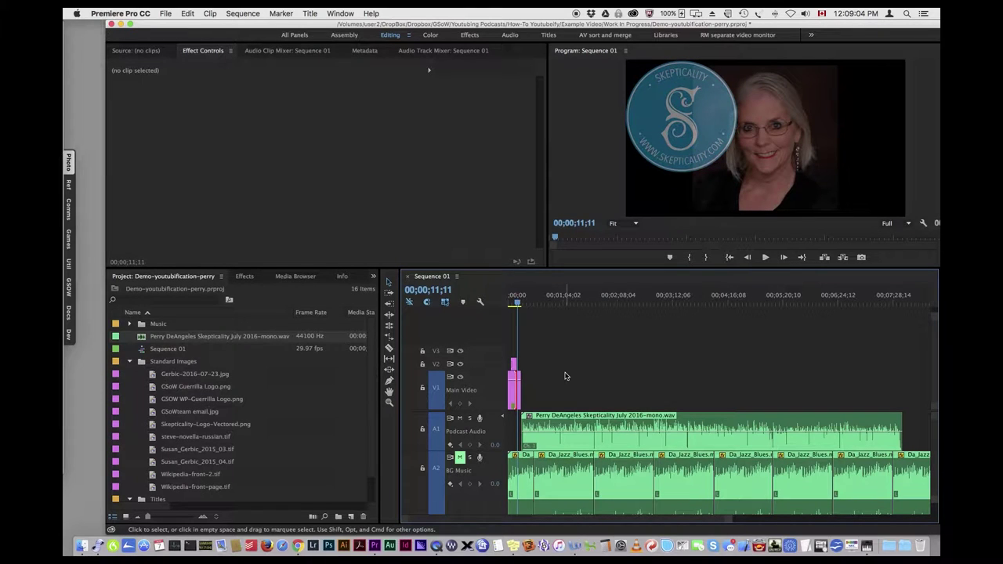
# - Nudge the podcast audio slightly earlier, unmute BG Music, and play the sequence to 14;05
pyautogui.moveTo(589, 415); pyautogui.dragTo(587, 419)
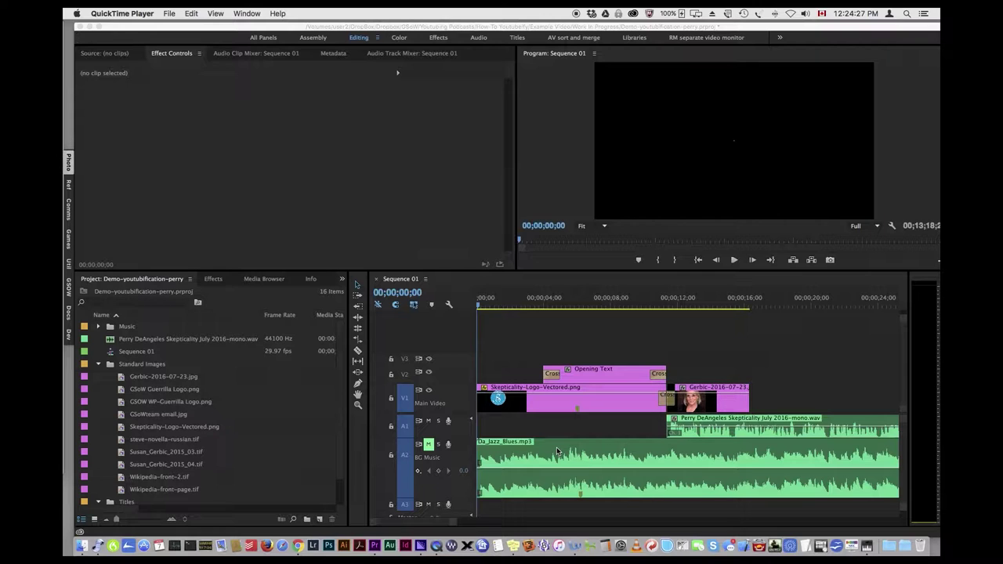
pyautogui.click(430, 449)
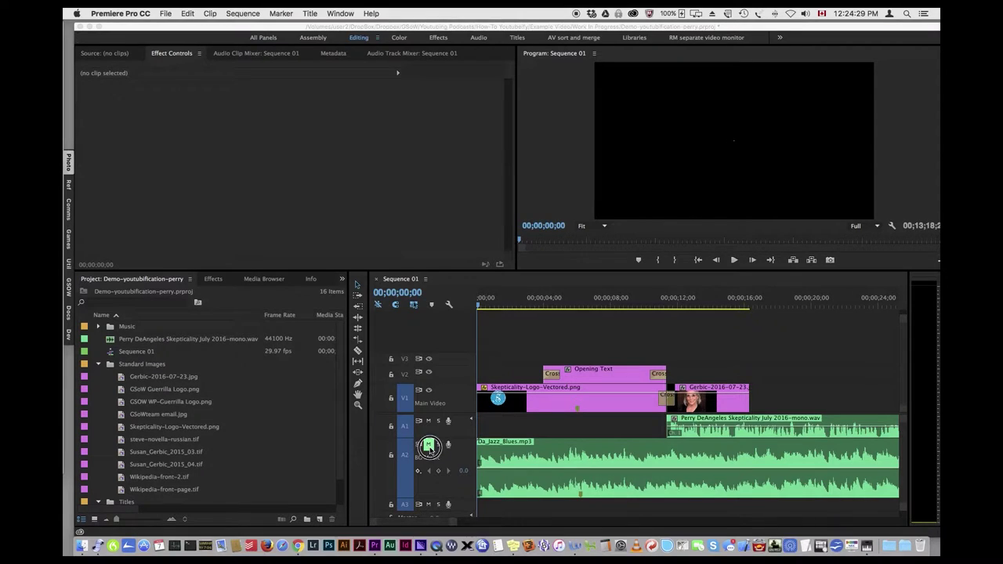
pyautogui.click(429, 445)
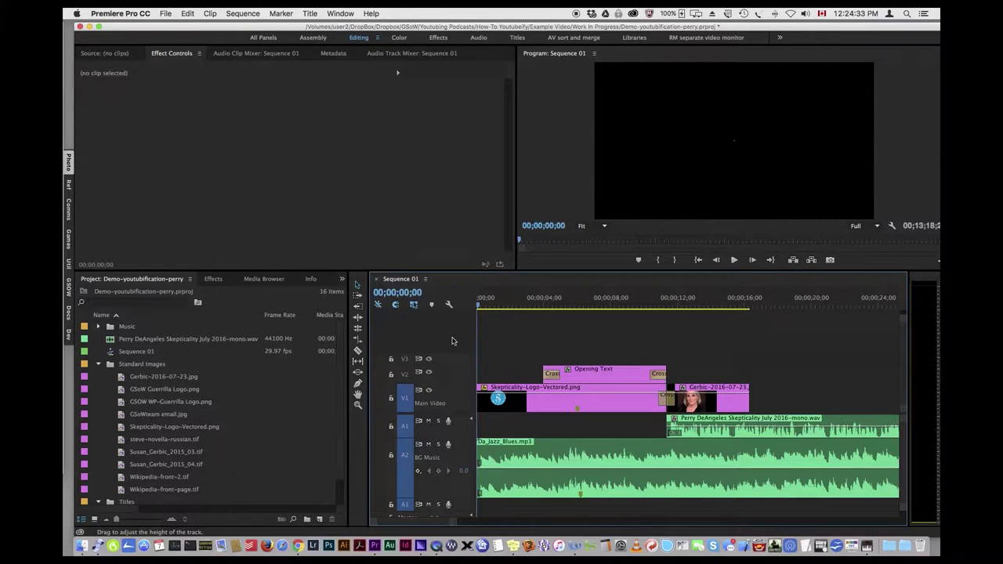
pyautogui.press('space')
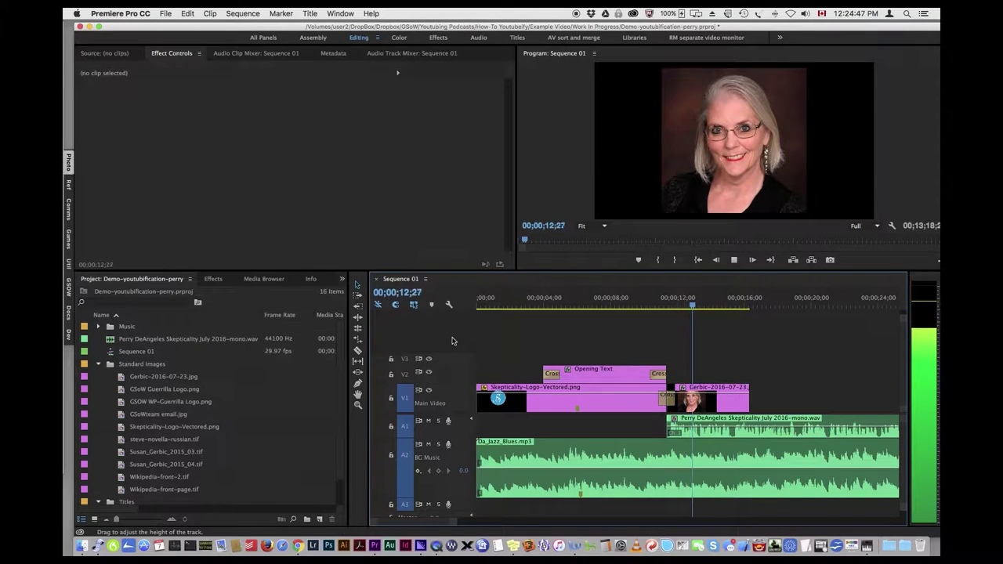
pyautogui.press('space')
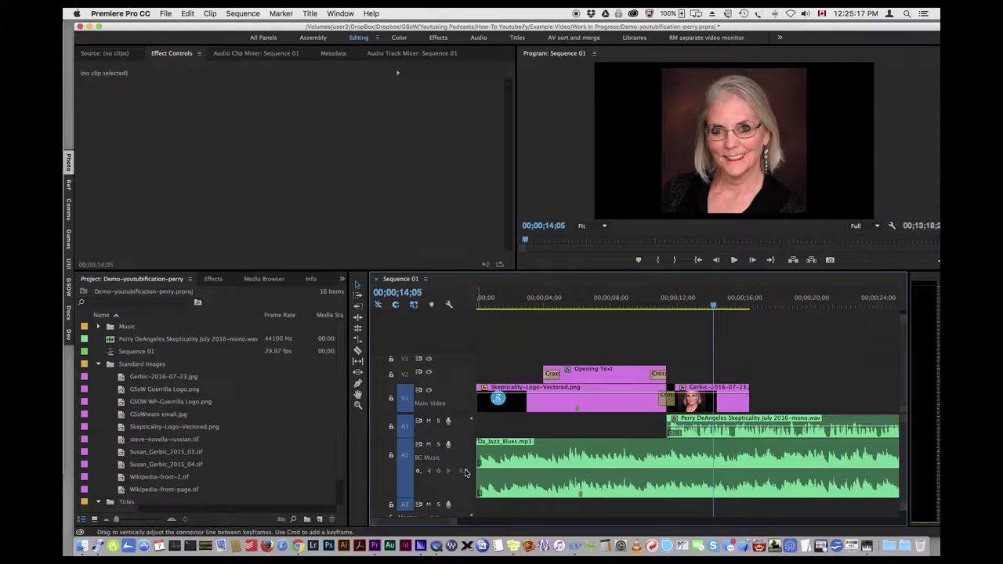
pyautogui.click(419, 473)
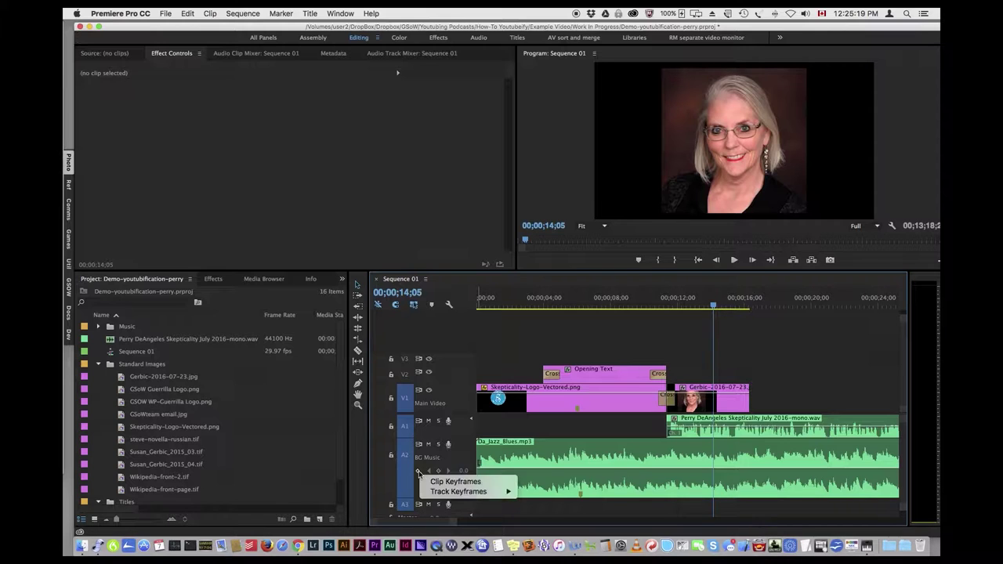
# - Show the BG Music track's volume keyframes and lower its overall volume
pyautogui.moveTo(488, 492)
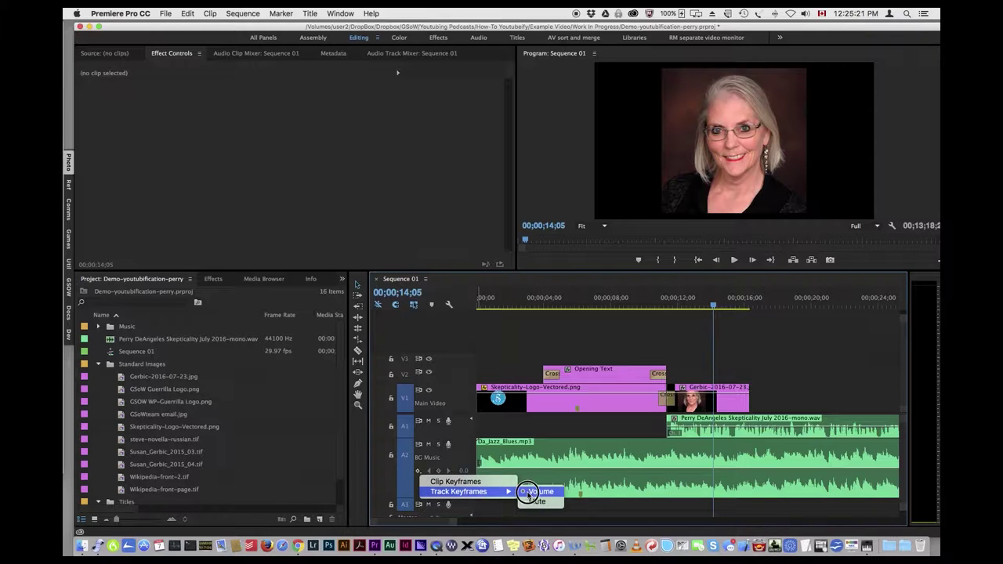
pyautogui.click(539, 491)
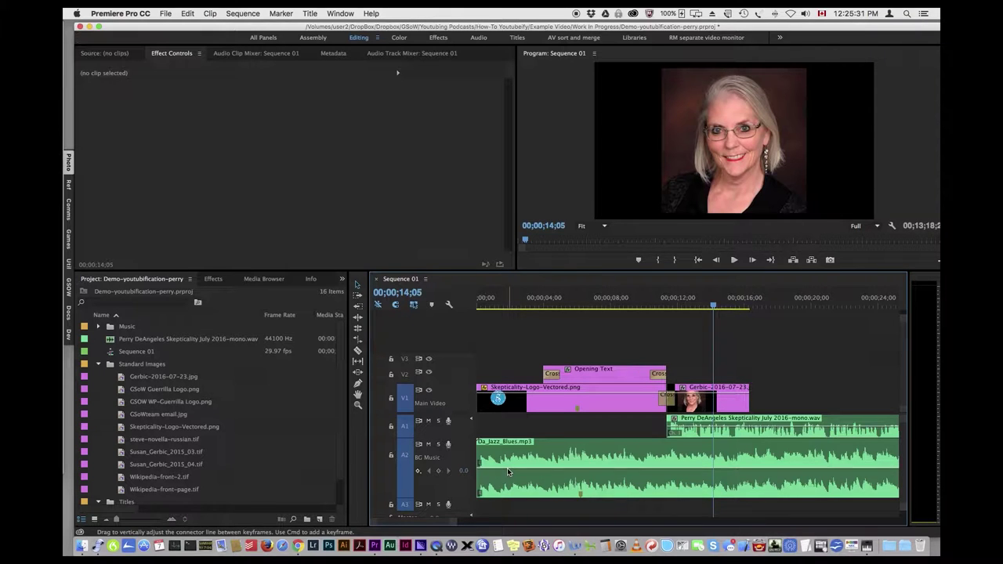
pyautogui.moveTo(507, 468); pyautogui.dragTo(507, 469)
# - Add two volume keyframes, drag the later one to silence at 11;10, and play the fade
pyautogui.click(358, 383)
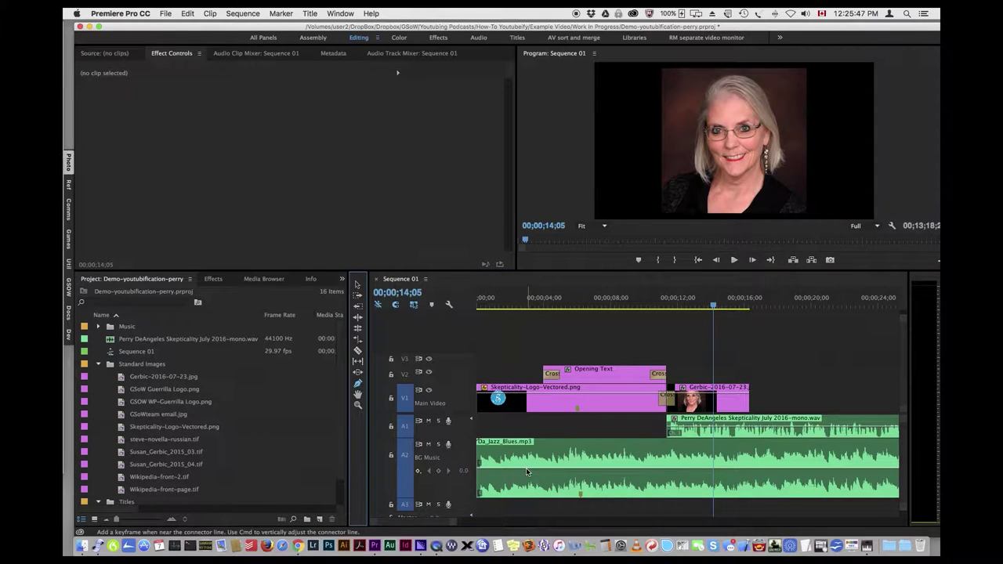
pyautogui.click(526, 470)
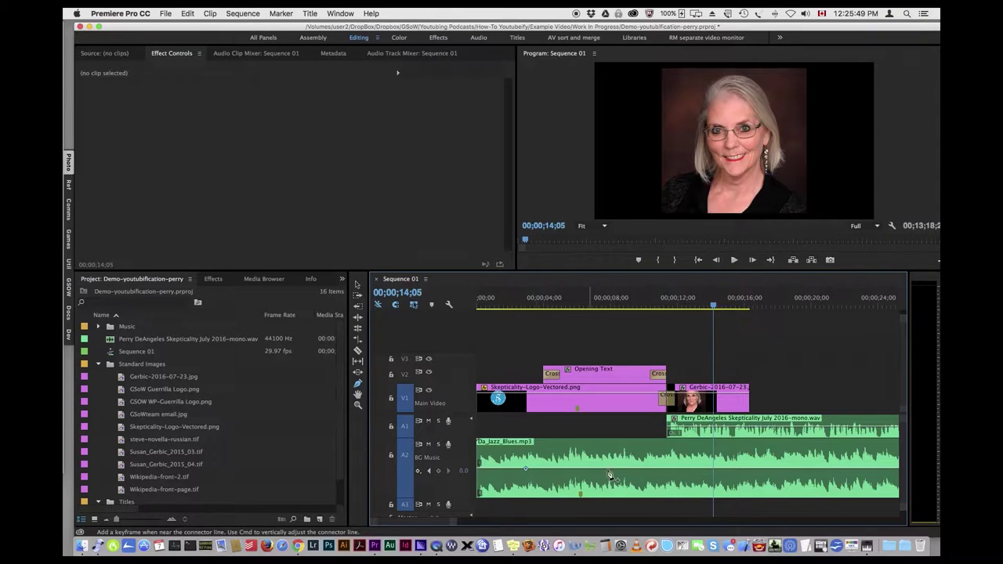
pyautogui.click(665, 470)
pyautogui.click(357, 285)
pyautogui.moveTo(665, 470); pyautogui.dragTo(655, 487)
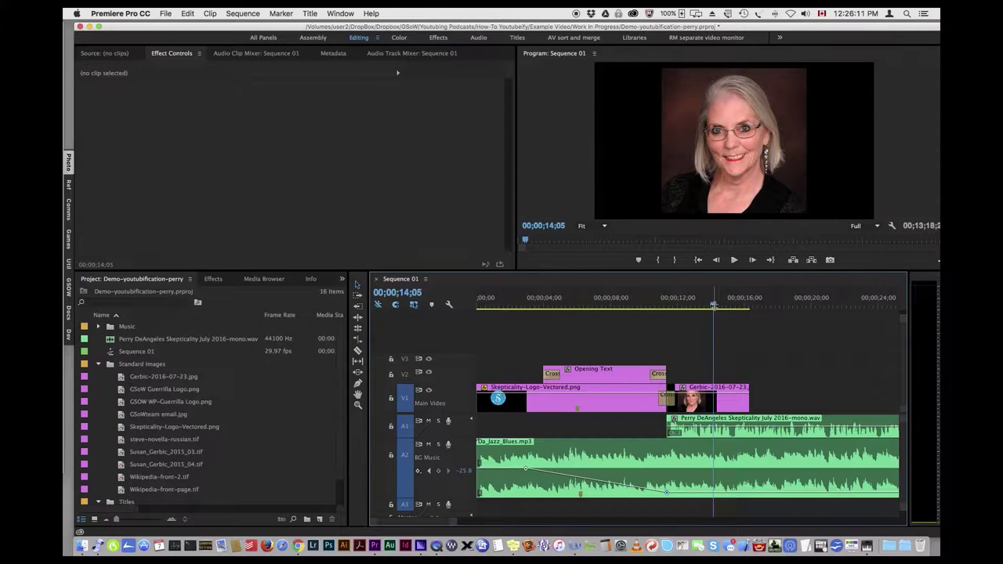
pyautogui.moveTo(713, 305); pyautogui.dragTo(418, 303)
pyautogui.press('space')
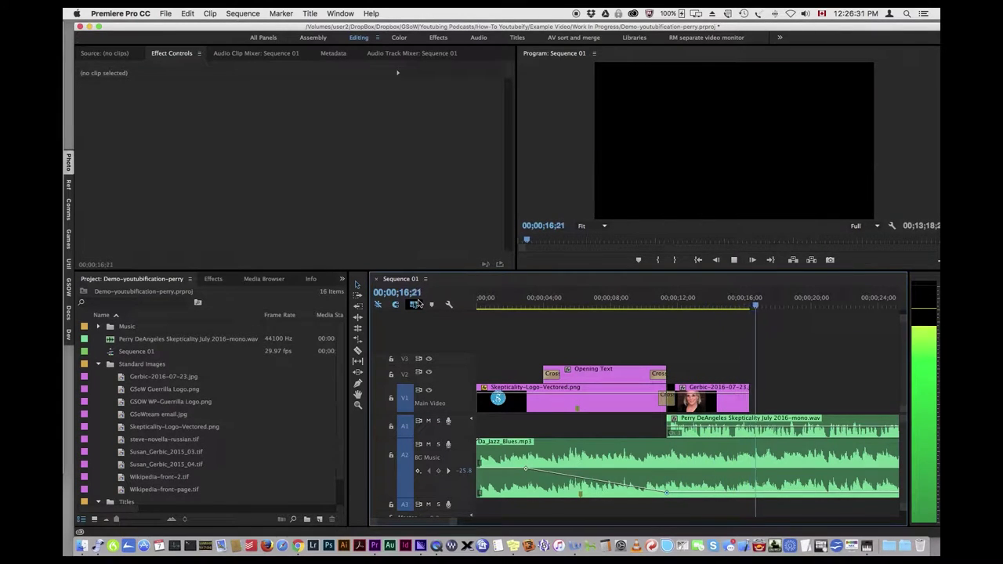
# - Stop playback, mute A2 BG Music, and collapse the Standard Images and Titles folders
pyautogui.press('space')
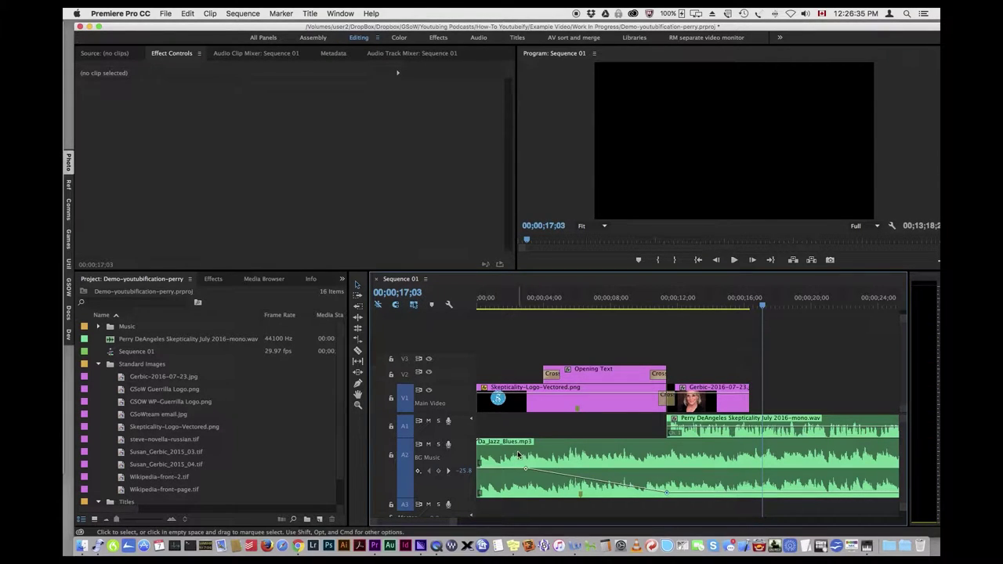
pyautogui.click(428, 445)
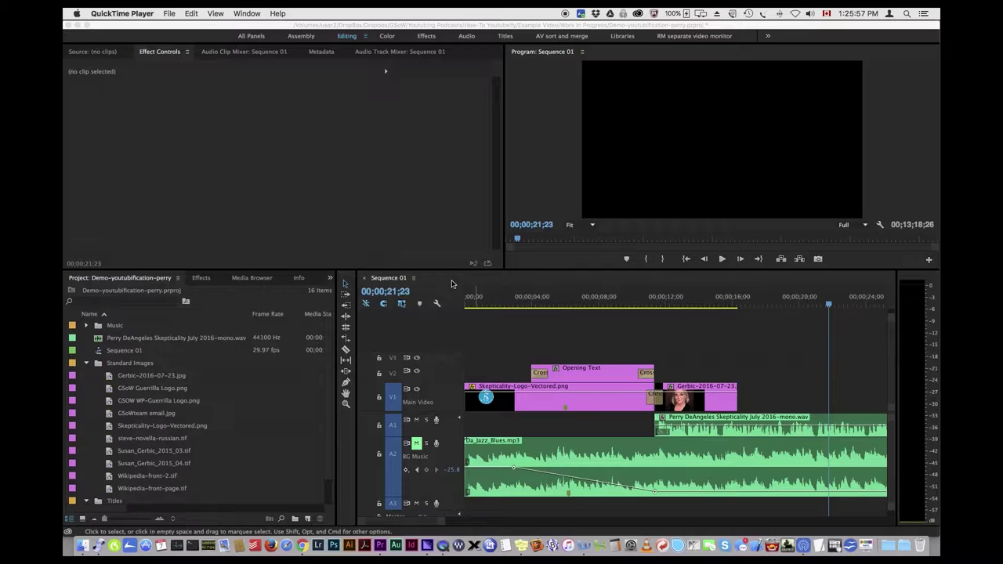
pyautogui.click(88, 365)
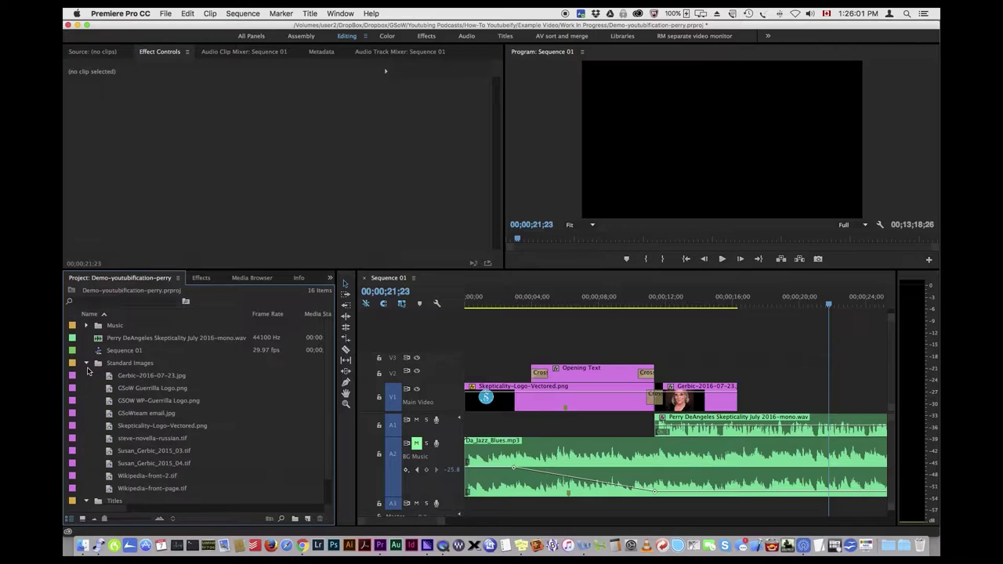
pyautogui.click(87, 363)
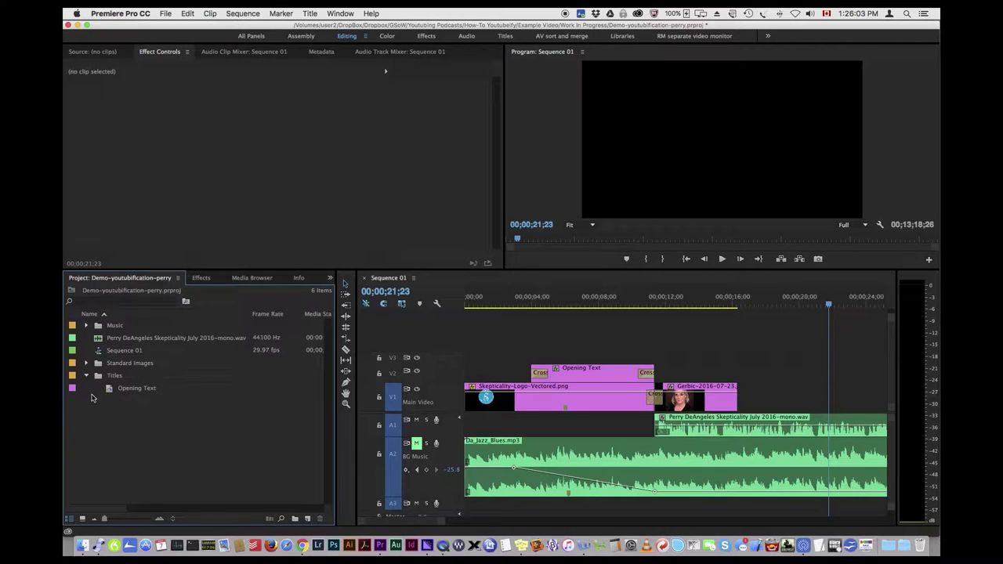
pyautogui.click(86, 376)
# - Import the Images Ready and Wikipedia Page Captures folders from Finder into the project
pyautogui.moveTo(142, 28); pyautogui.dragTo(695, 28)
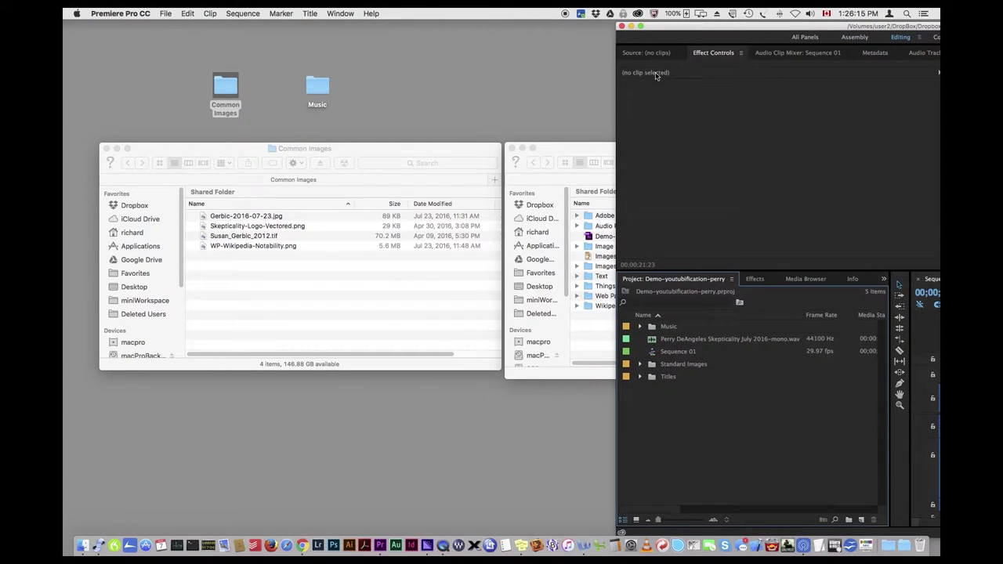
pyautogui.click(580, 152)
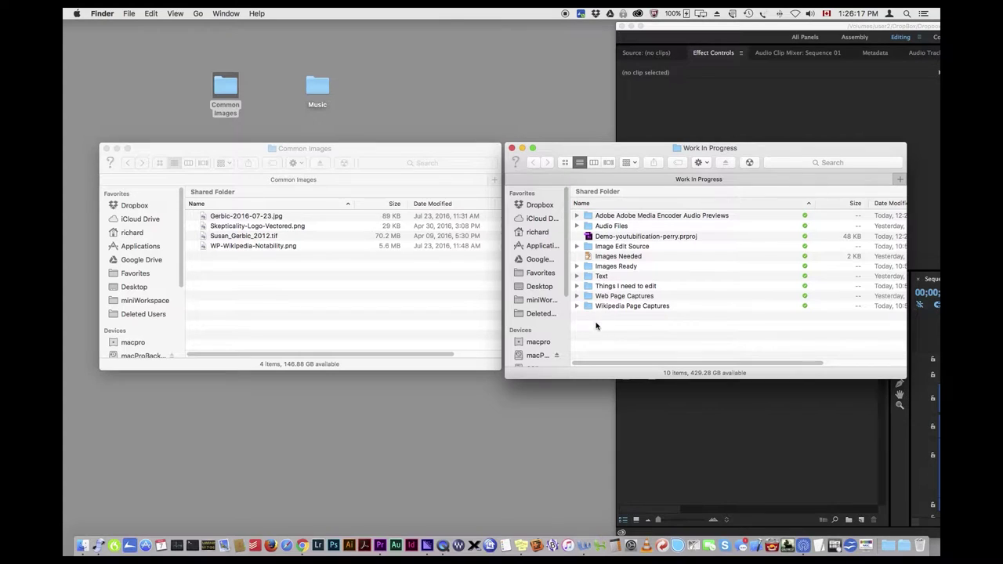
pyautogui.moveTo(589, 266); pyautogui.dragTo(739, 414)
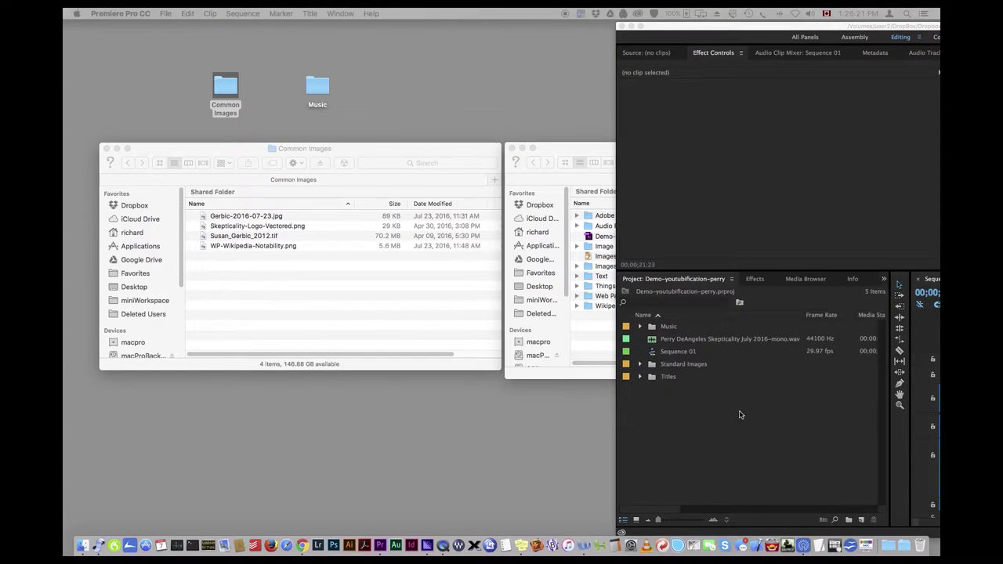
pyautogui.click(584, 322)
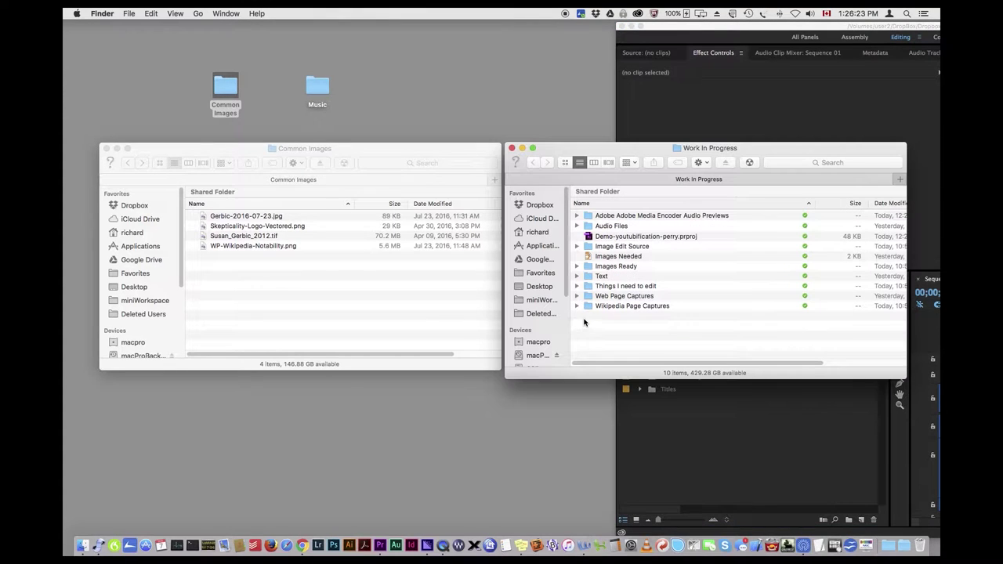
pyautogui.moveTo(587, 308); pyautogui.dragTo(752, 440)
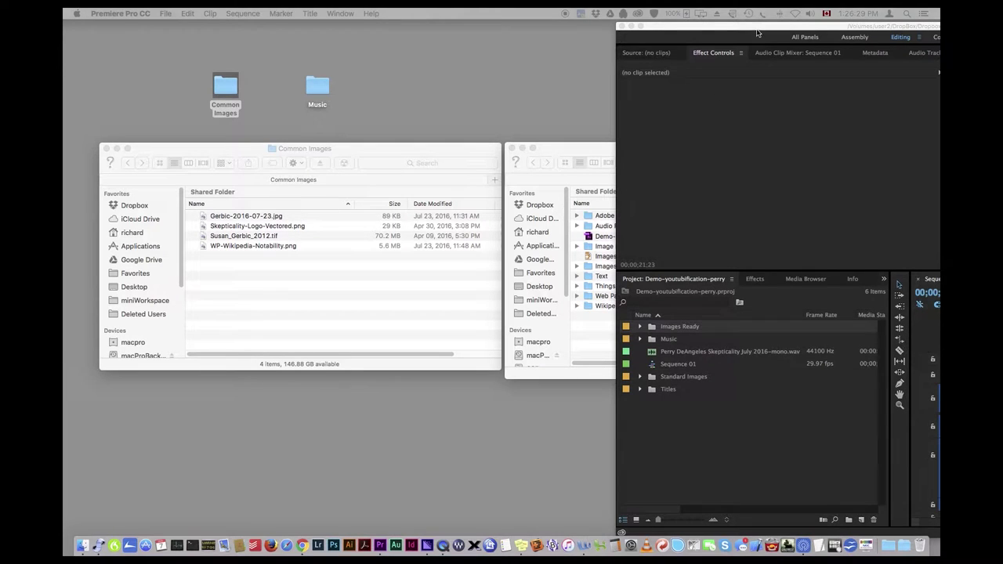
# - Maximise the Premiere window, then shrink it again to uncover Finder
pyautogui.moveTo(758, 33); pyautogui.dragTo(687, 35)
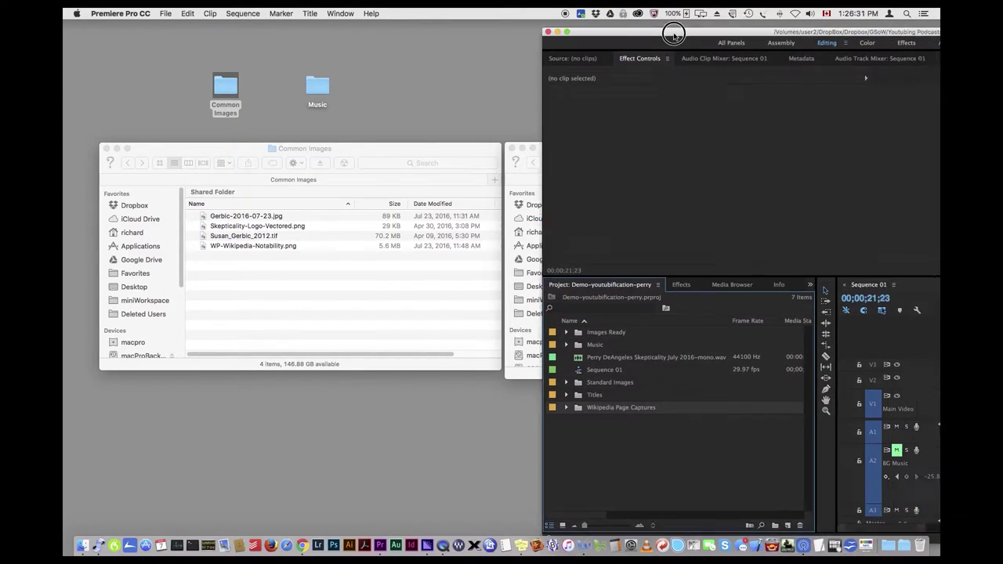
pyautogui.doubleClick(687, 35)
pyautogui.moveTo(210, 26); pyautogui.dragTo(207, 26)
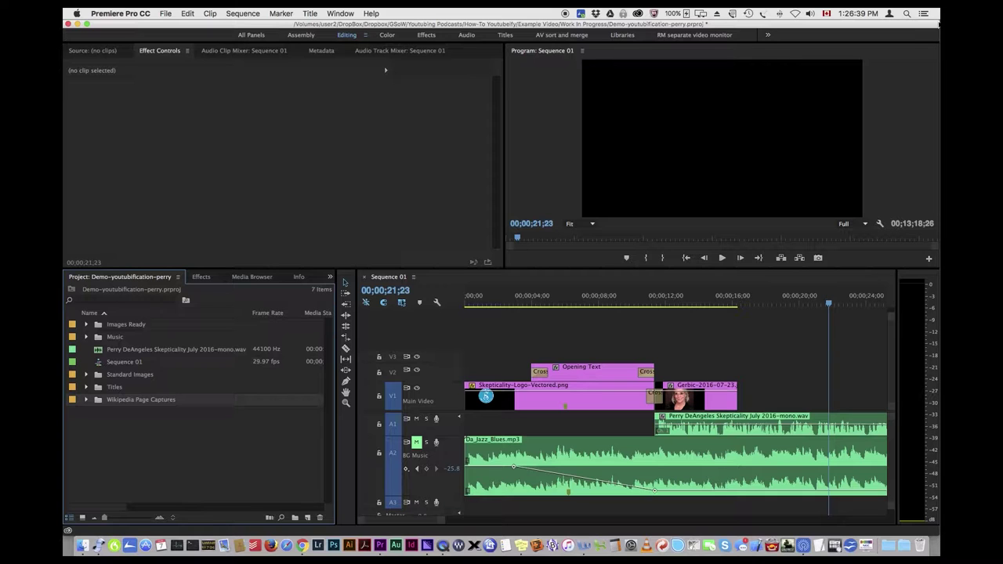
pyautogui.moveTo(938, 24); pyautogui.dragTo(827, 50)
# - Open the podcast script .docx from the Text folder in Word, placed right of Premiere
pyautogui.moveTo(764, 58)
pyautogui.mouseDown()
pyautogui.moveTo(757, 50)
pyautogui.moveTo(770, 57)
pyautogui.mouseUp()
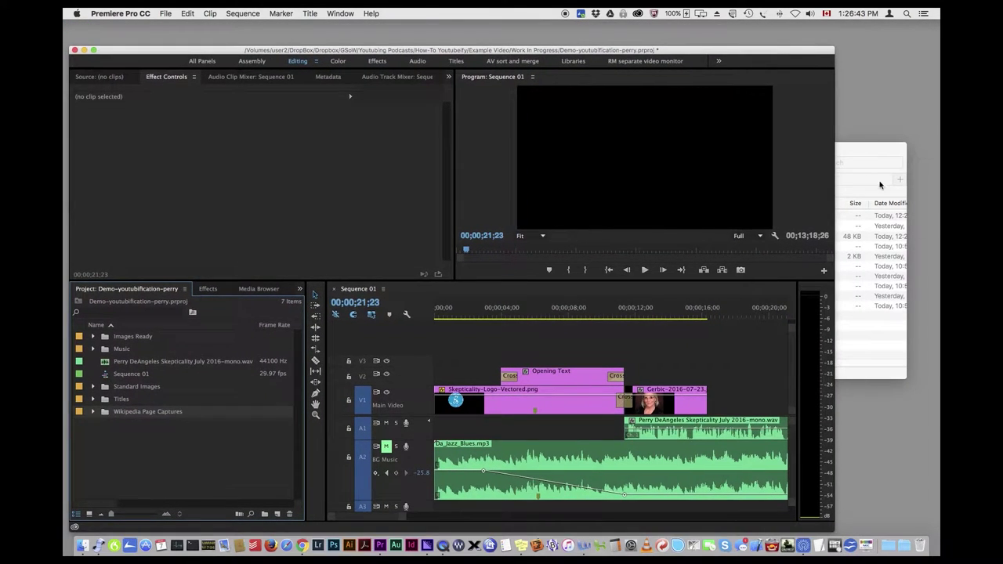
pyautogui.click(854, 151)
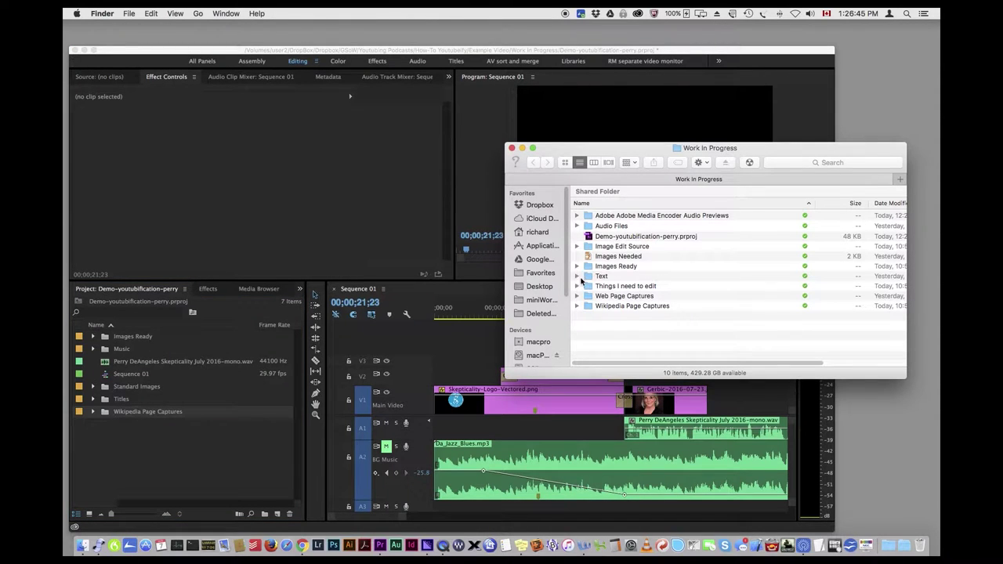
pyautogui.click(579, 278)
pyautogui.doubleClick(601, 296)
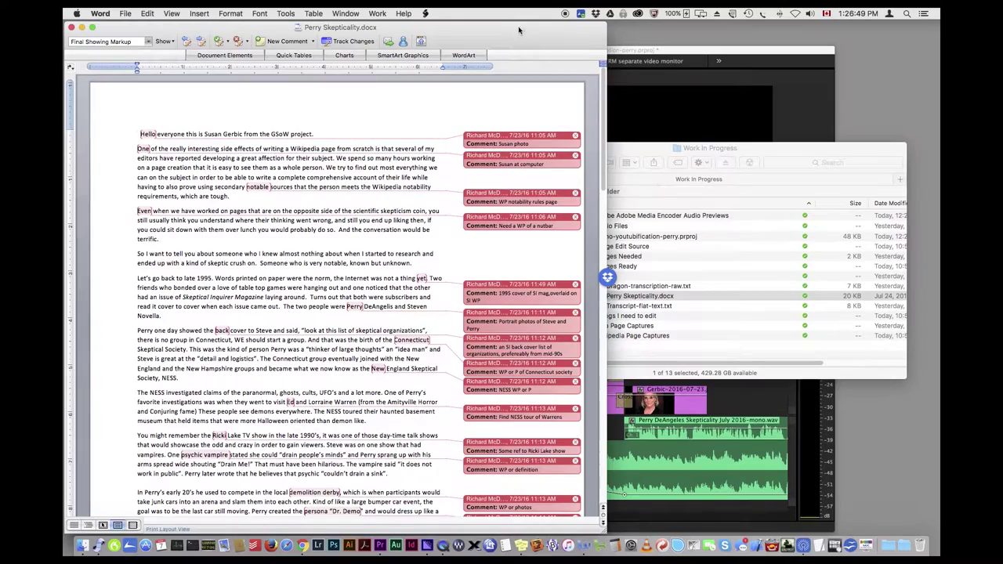
pyautogui.moveTo(519, 30); pyautogui.dragTo(834, 37)
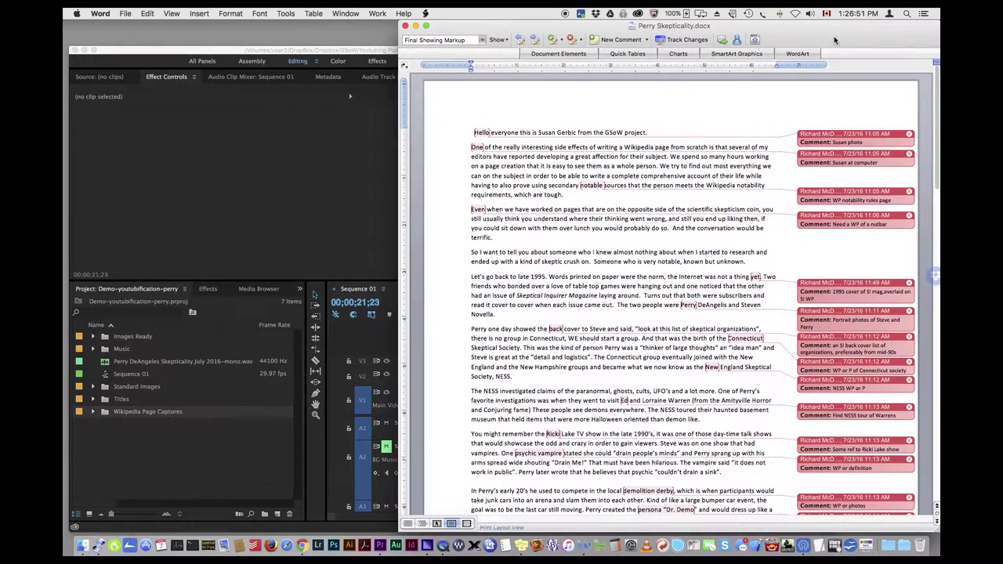
pyautogui.click(315, 52)
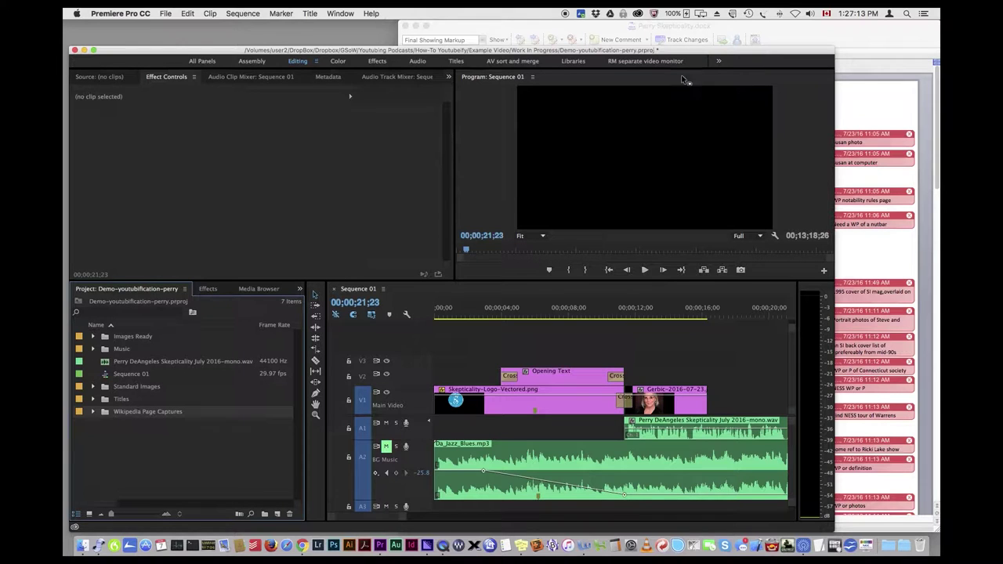
pyautogui.click(811, 30)
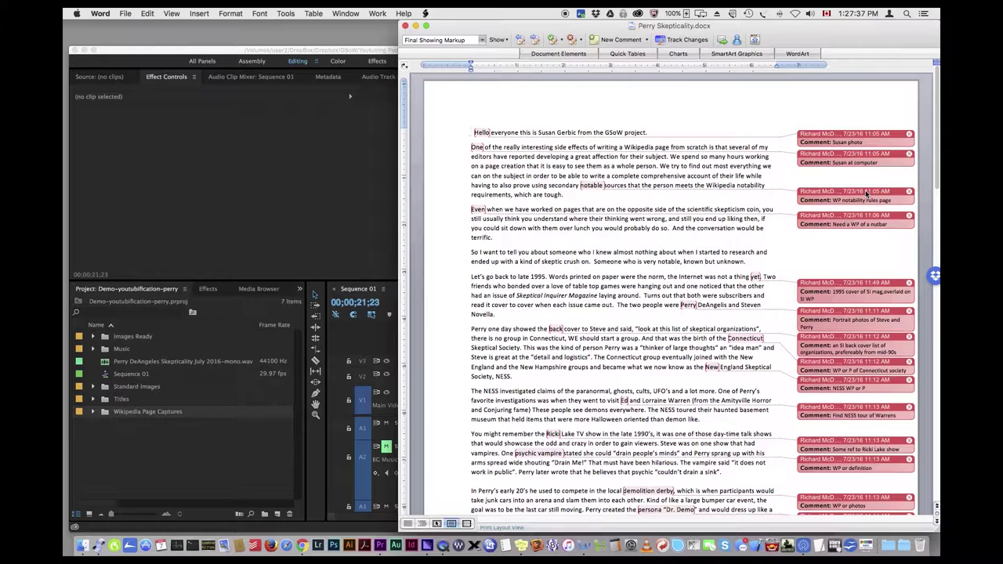
# - Trim 20 frames off the 2016-07-23 photo clip so it ends at 00;00;15;12
pyautogui.click(368, 52)
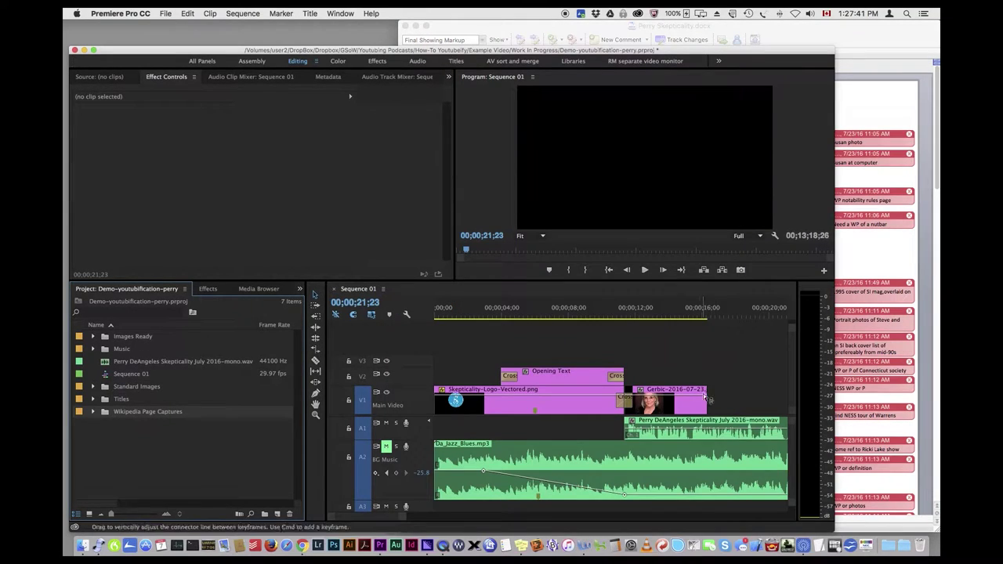
pyautogui.click(633, 316)
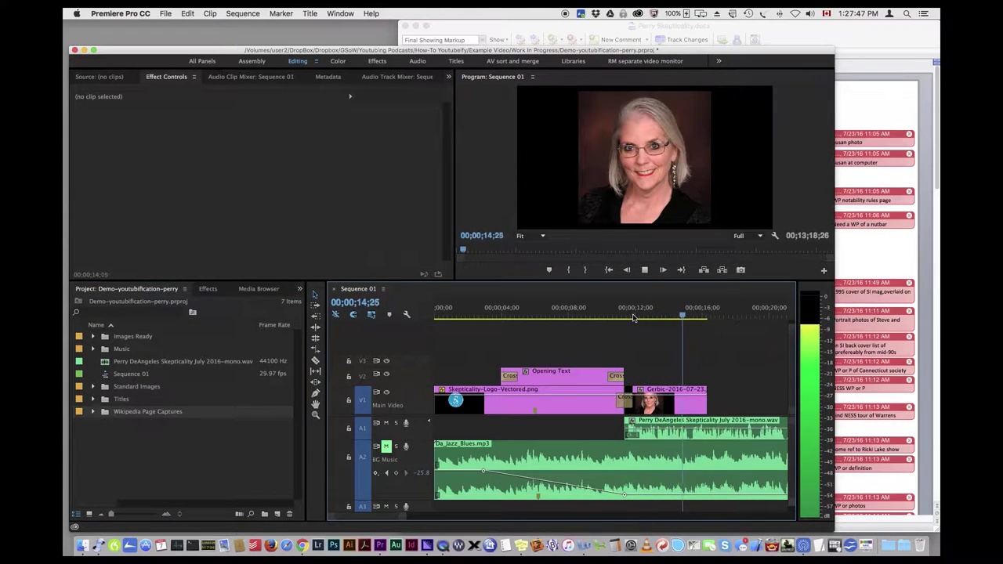
pyautogui.press('space')
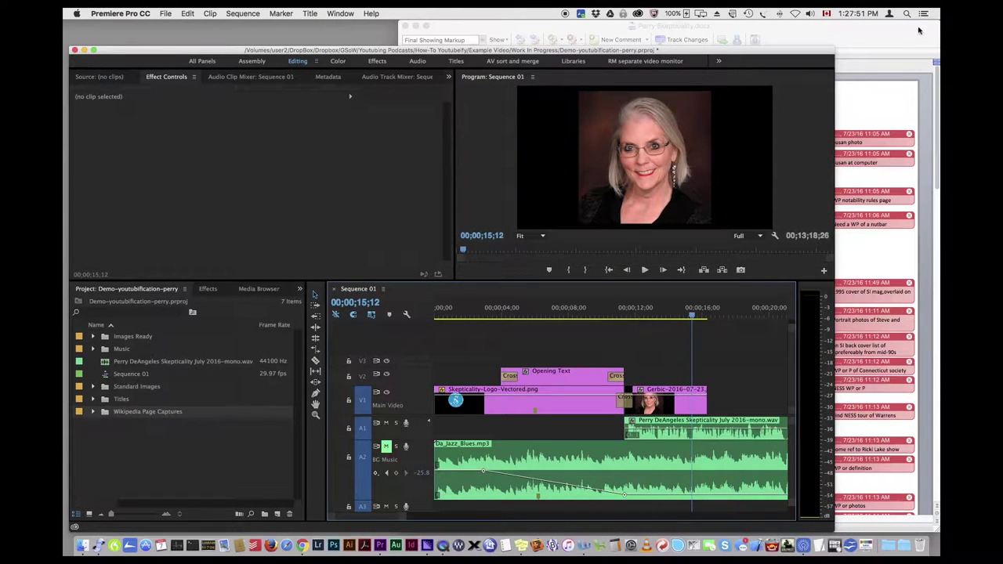
pyautogui.click(438, 32)
pyautogui.click(379, 51)
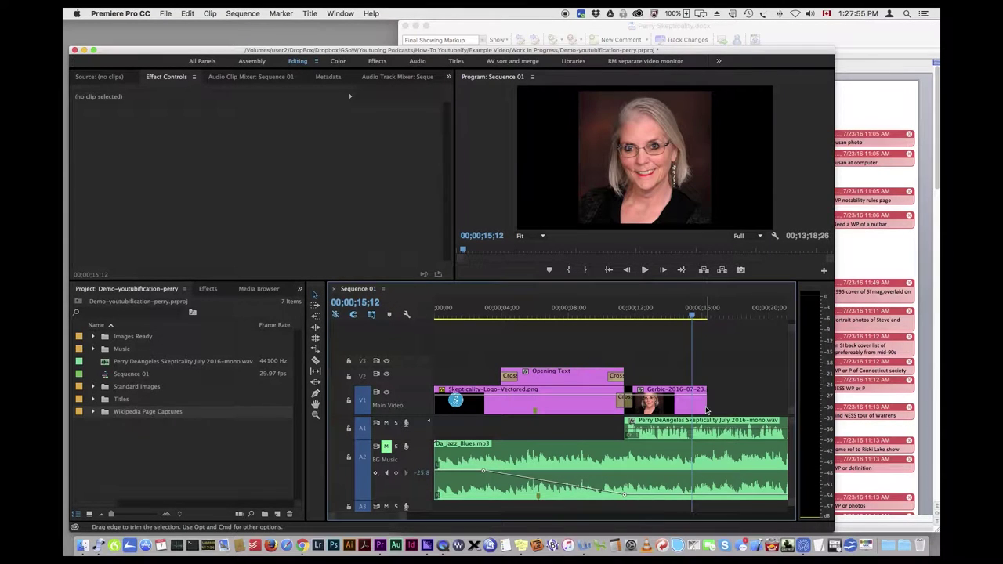
pyautogui.moveTo(705, 409); pyautogui.dragTo(691, 403)
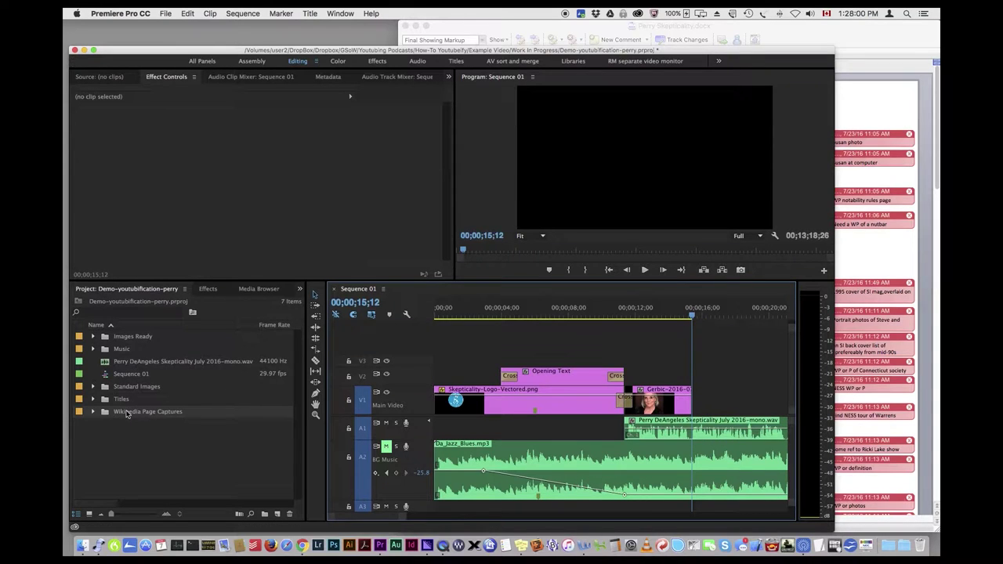
# - Expand the Standard Images bin and preview the two 2015 portrait photos
pyautogui.click(93, 387)
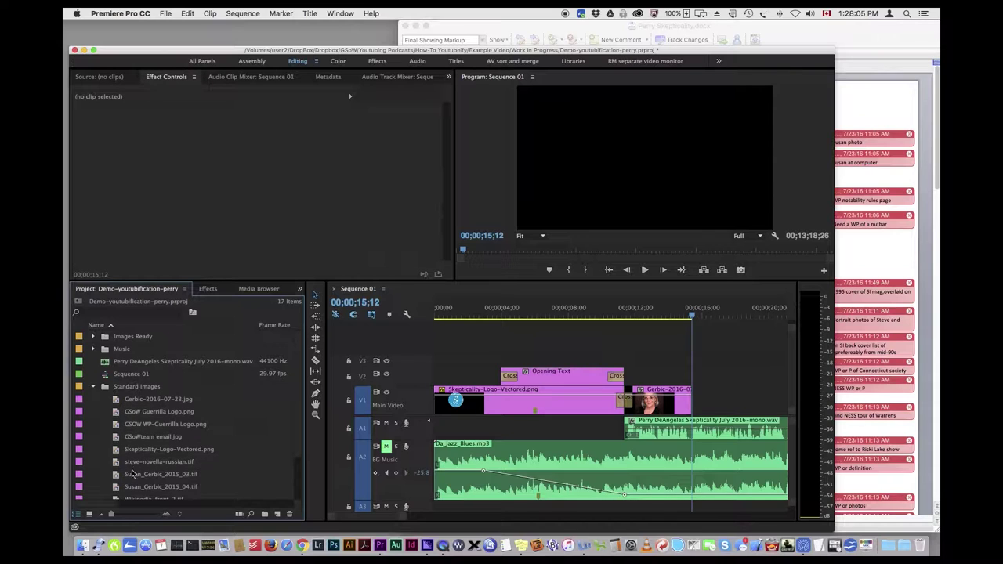
pyautogui.scroll(-1, 125, 450)
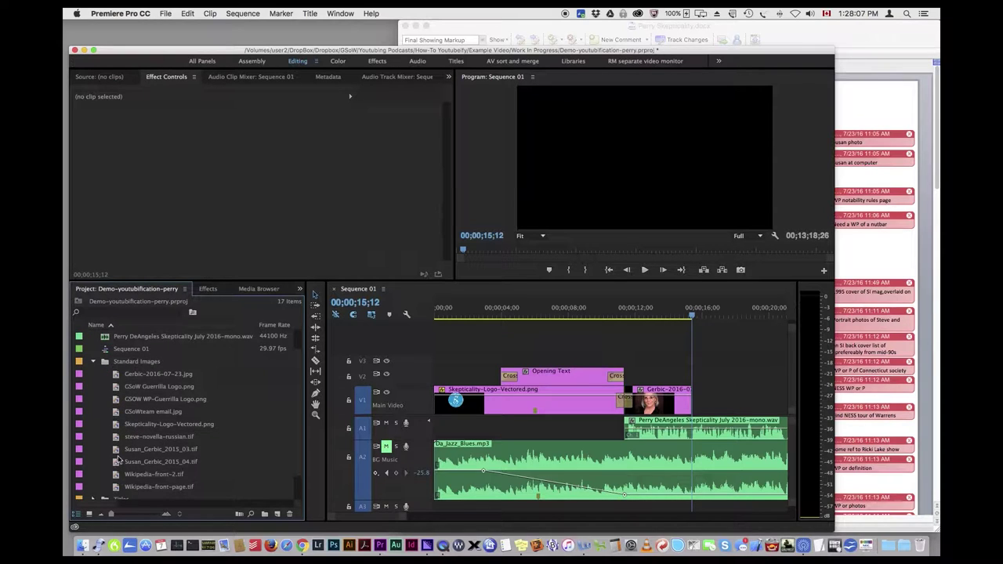
pyautogui.doubleClick(115, 449)
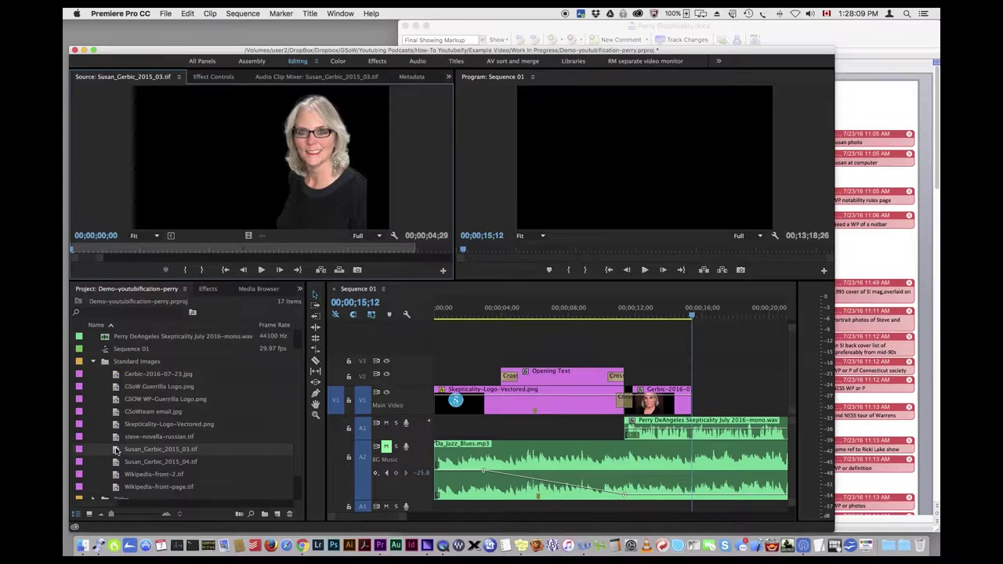
pyautogui.doubleClick(116, 464)
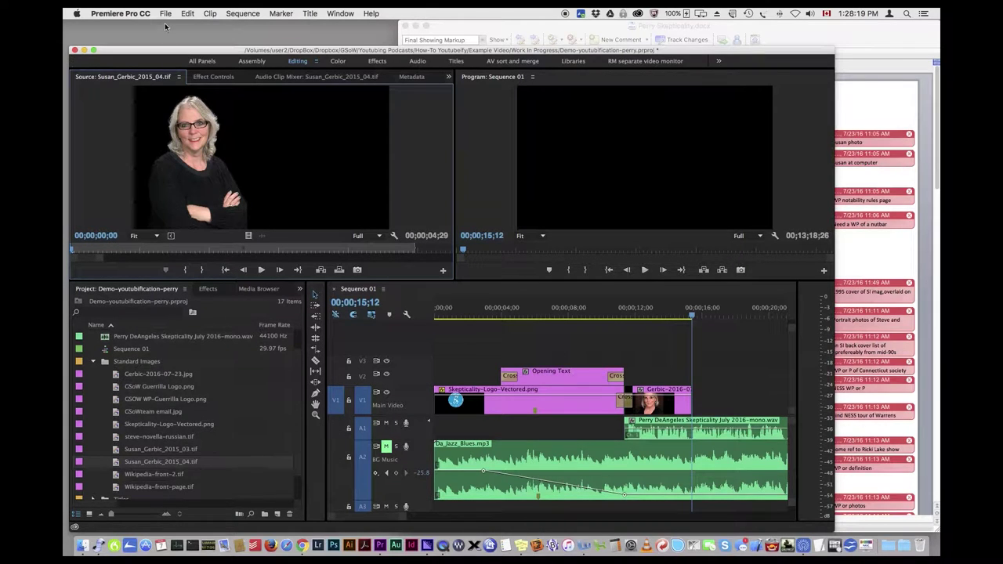
# - Import the 2012 laptop photo and WP-Wikipedia-Notability.png from the Common Images folder into the project
pyautogui.moveTo(146, 49); pyautogui.dragTo(410, 39)
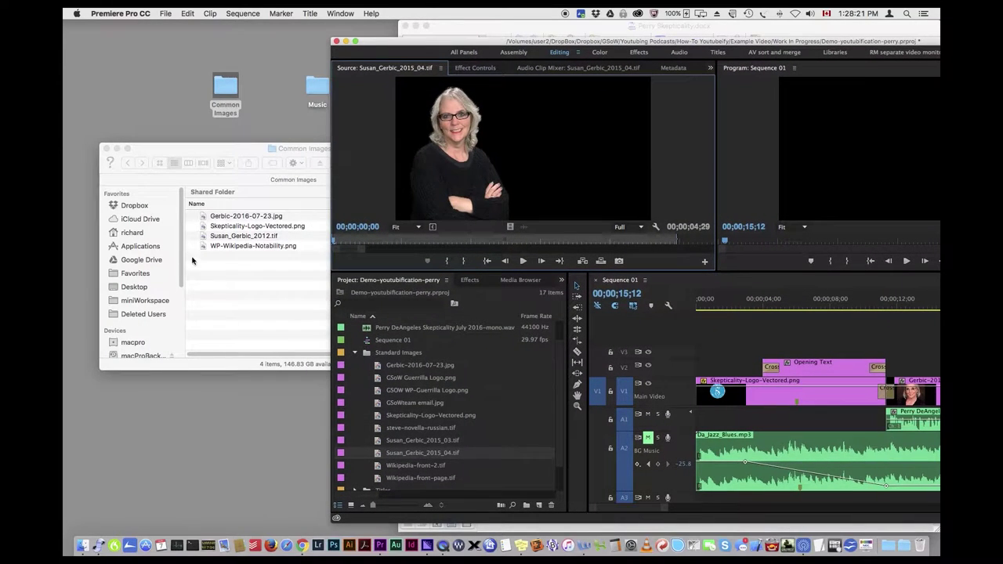
pyautogui.moveTo(223, 236); pyautogui.dragTo(445, 390)
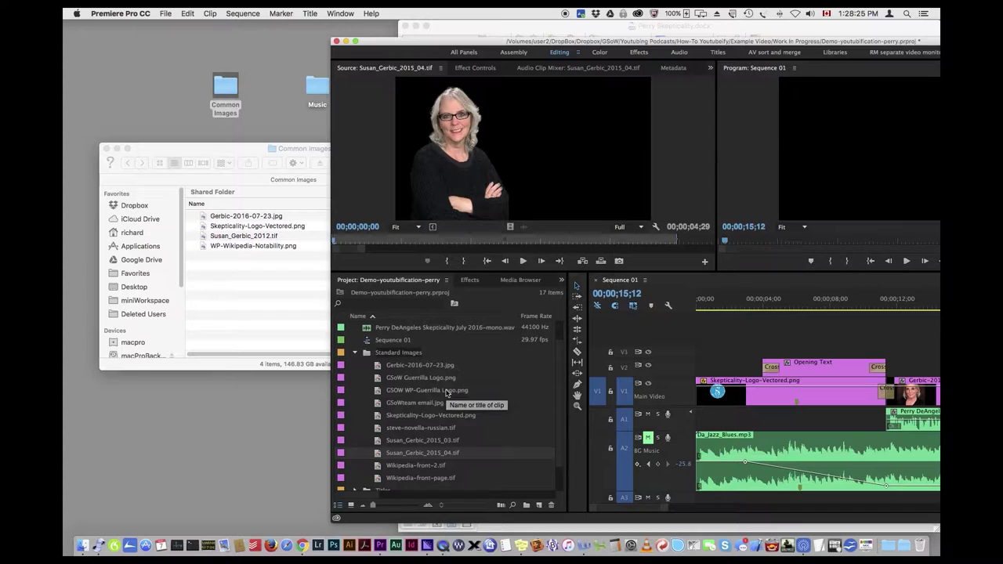
pyautogui.moveTo(228, 246); pyautogui.dragTo(435, 413)
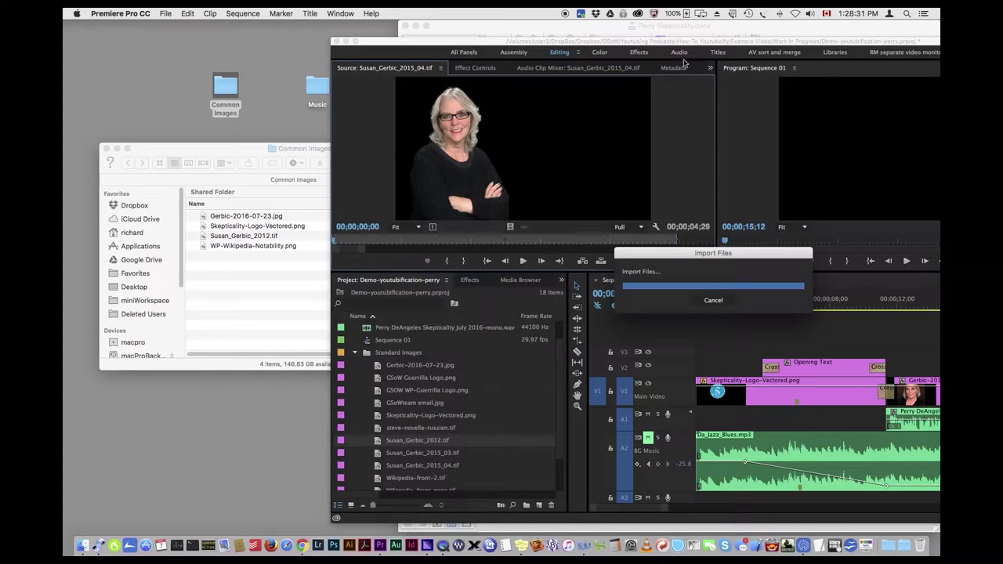
pyautogui.moveTo(725, 43); pyautogui.dragTo(461, 42)
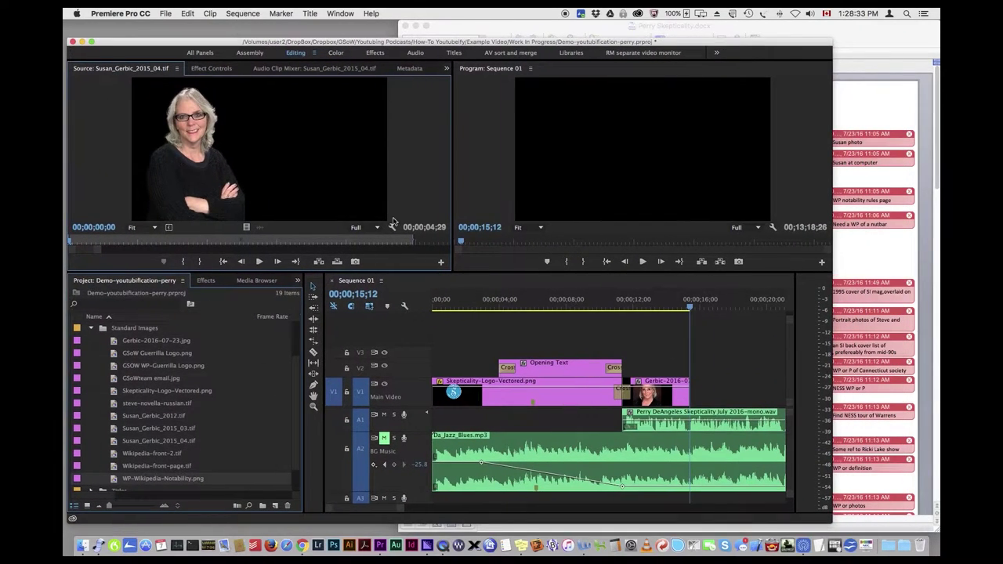
# - Place the 2012 laptop photo after the 2016-07-23 clip and the notability capture at about 40 seconds
pyautogui.doubleClick(143, 416)
pyautogui.moveTo(110, 423); pyautogui.dragTo(696, 385)
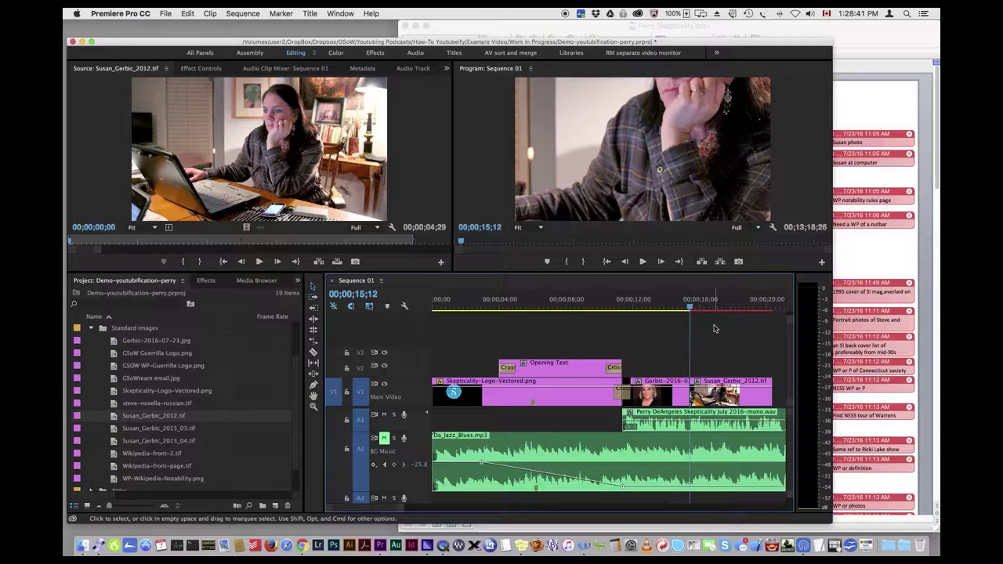
pyautogui.press('space')
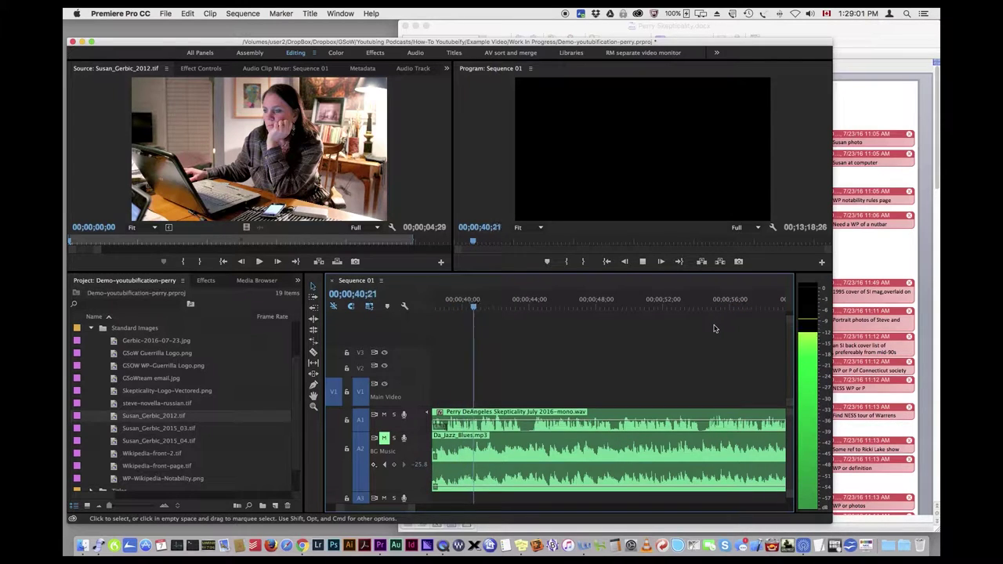
pyautogui.press('space')
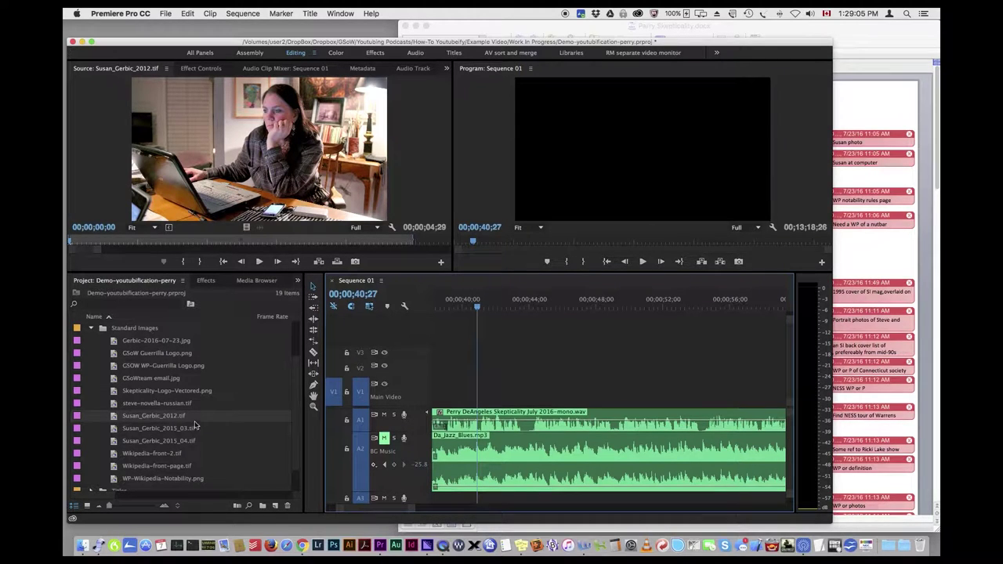
pyautogui.moveTo(156, 480); pyautogui.dragTo(481, 398)
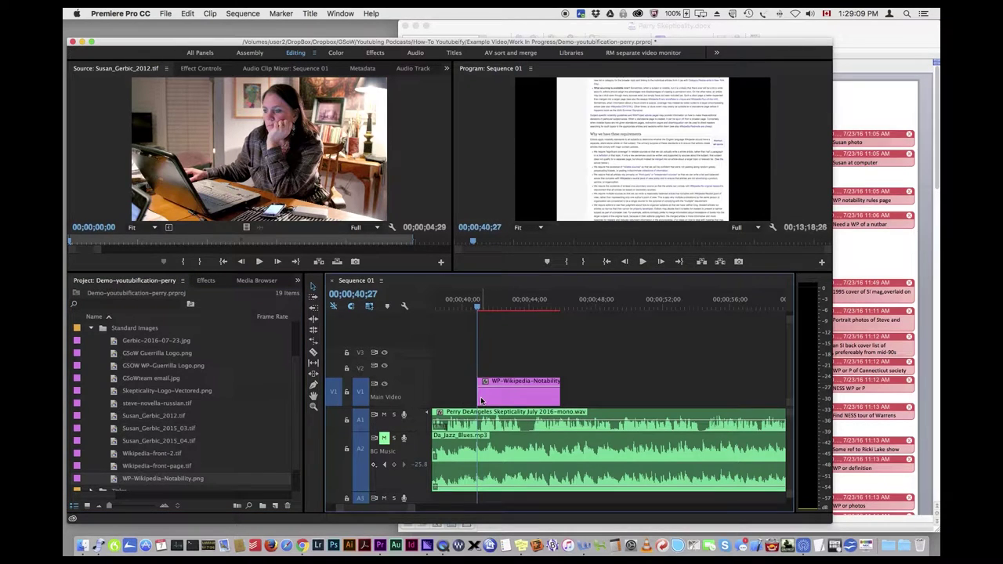
# - Extend the 2012 photo to meet the Wikipedia capture and play back the cut
pyautogui.moveTo(337, 507); pyautogui.dragTo(339, 508)
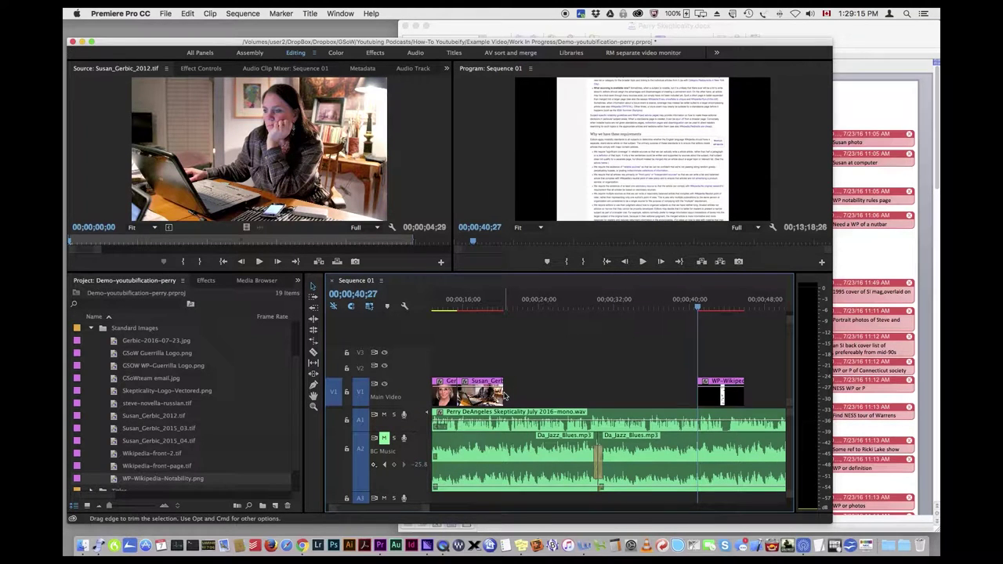
pyautogui.moveTo(503, 395); pyautogui.dragTo(697, 397)
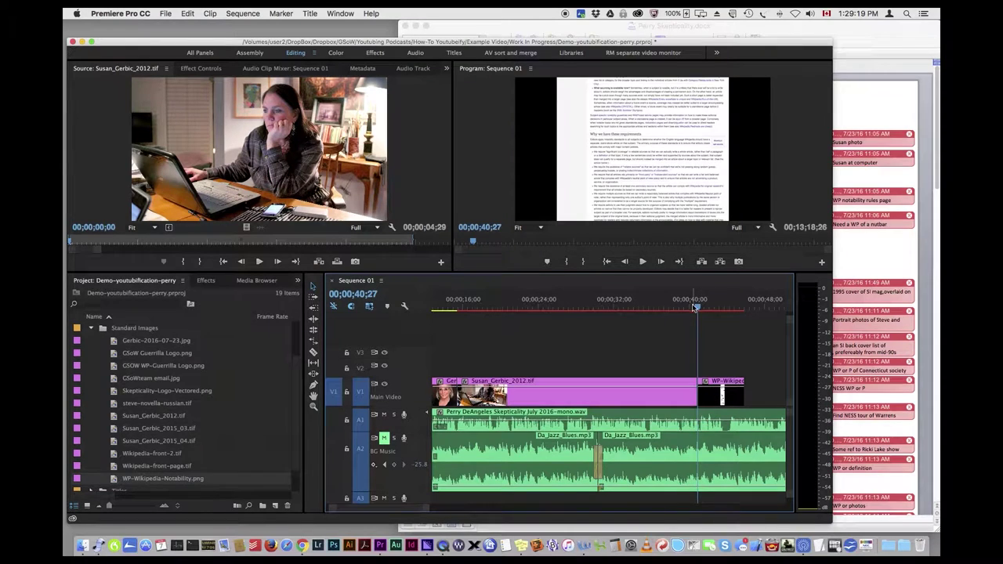
pyautogui.click(693, 308)
pyautogui.moveTo(694, 307); pyautogui.dragTo(690, 310)
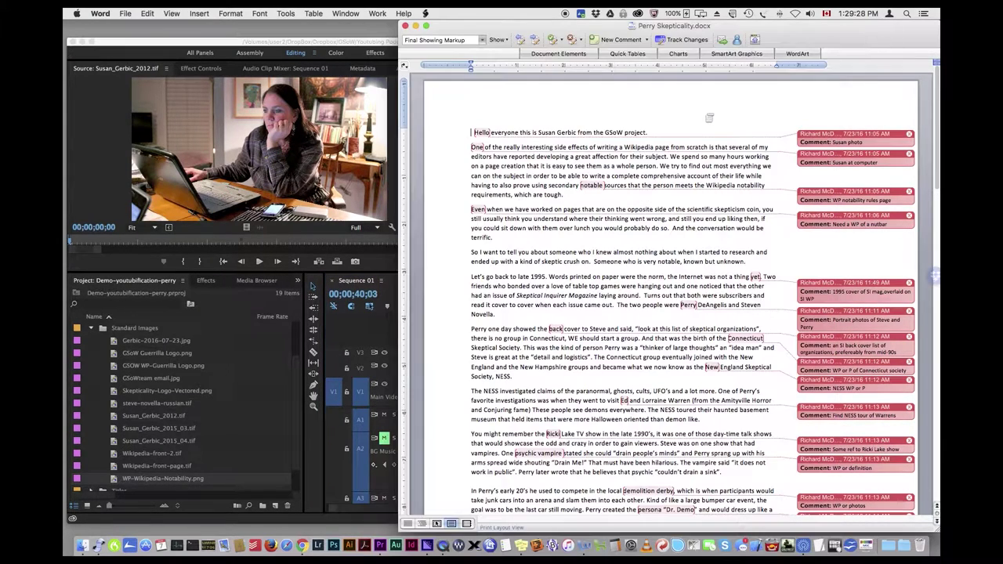
pyautogui.click(883, 45)
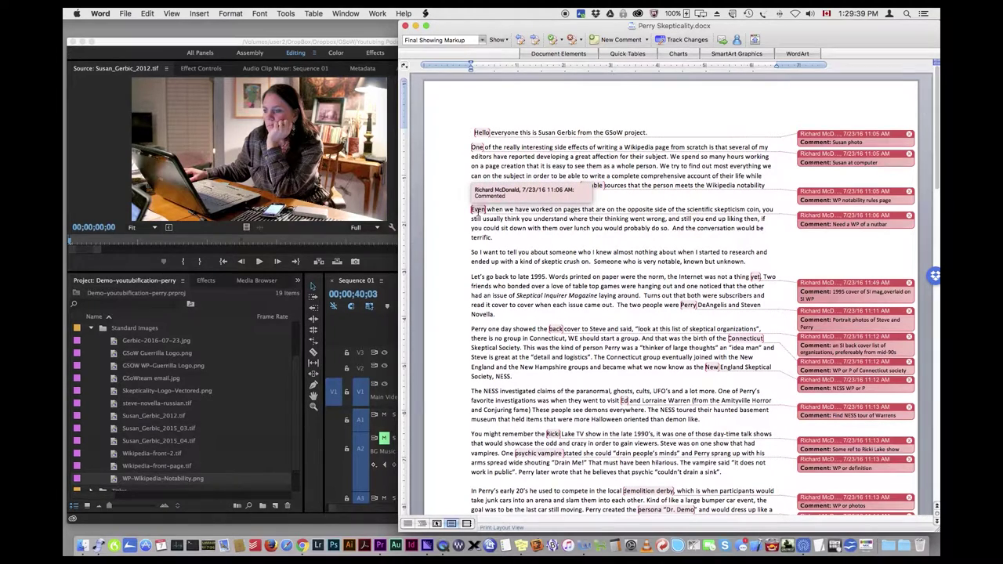
pyautogui.click(353, 45)
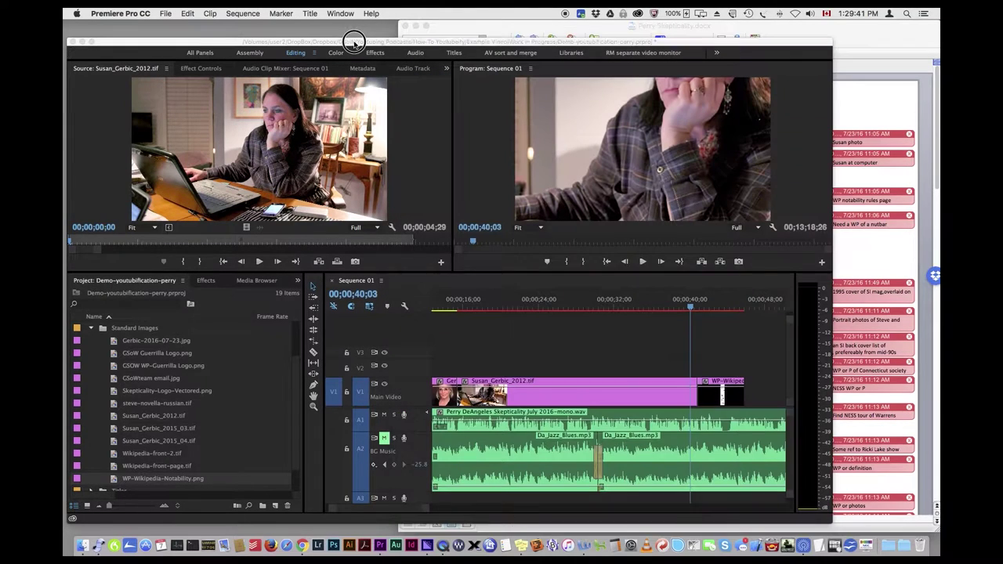
pyautogui.press('space')
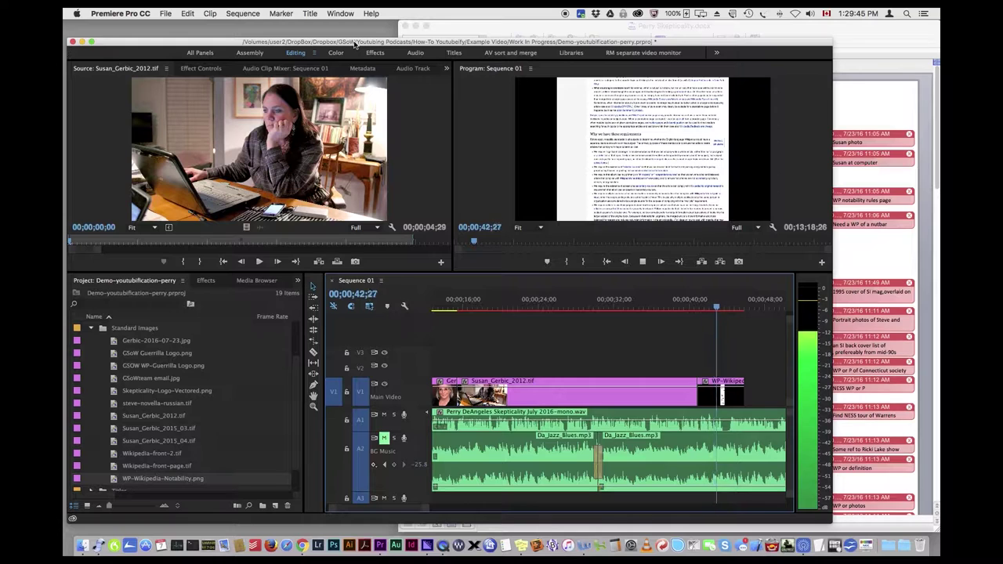
pyautogui.press('space')
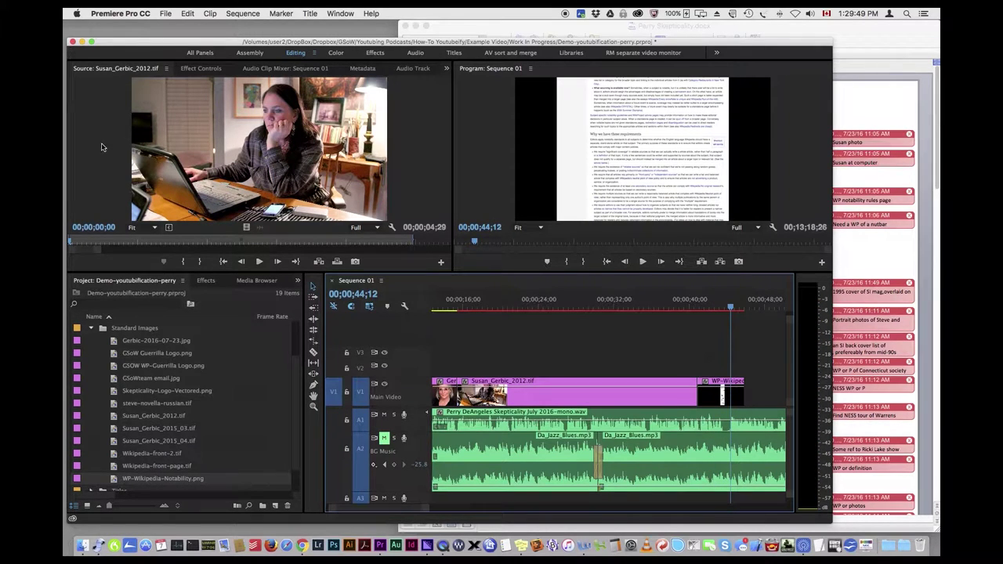
pyautogui.click(91, 329)
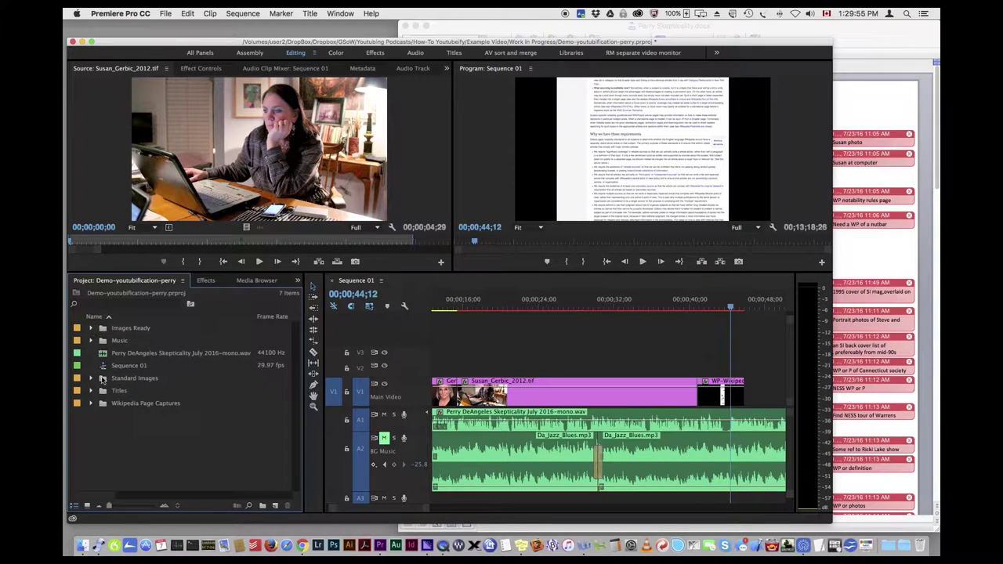
# - Add WP-Karl-Shuker.png from the Wikipedia Page Captures bin to V1 around 48 seconds
pyautogui.click(91, 403)
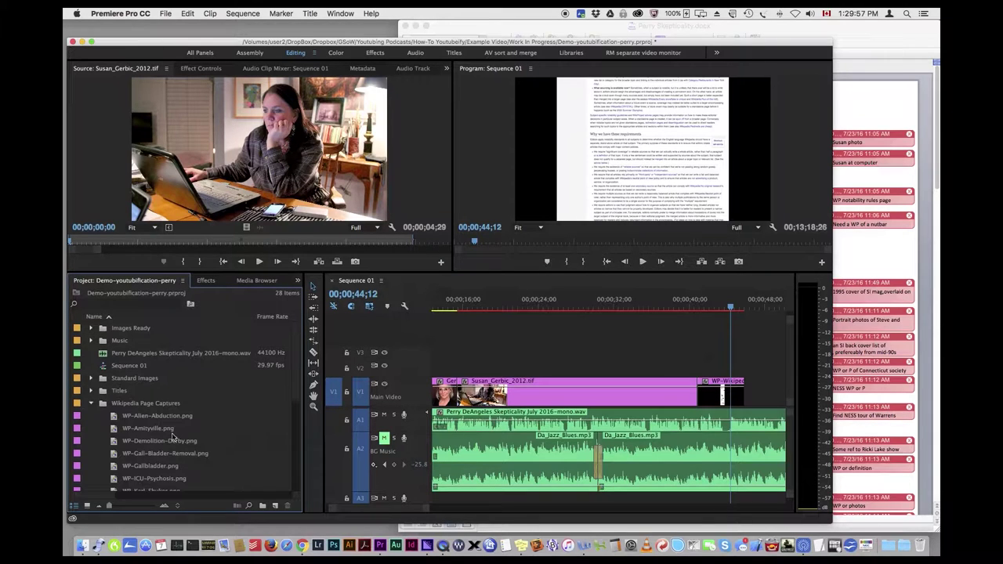
pyautogui.scroll(-2, 192, 428)
pyautogui.moveTo(137, 453); pyautogui.dragTo(749, 385)
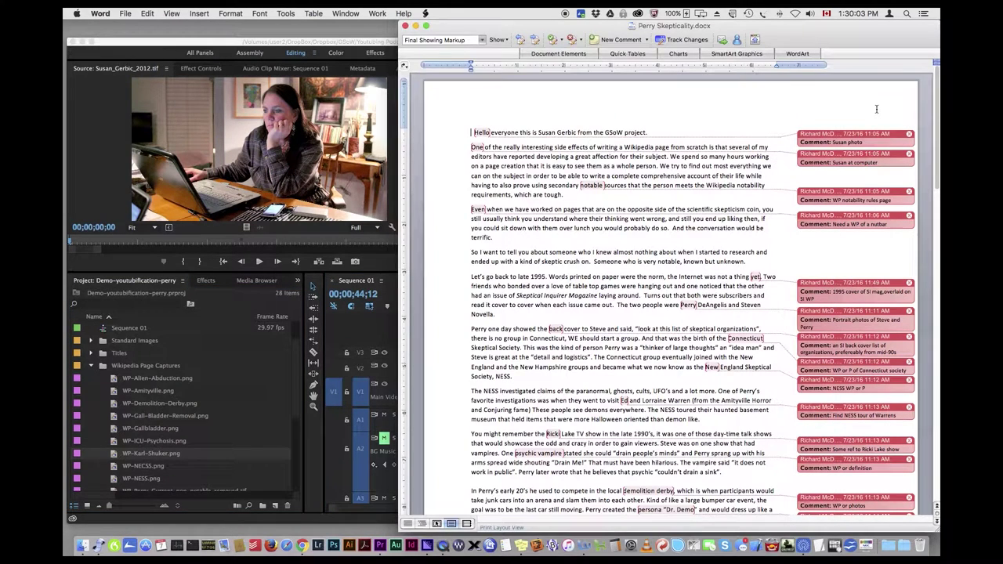
# - Check the script, play through the capture, and scroll the captures list down to WP-Warrens.png
pyautogui.click(884, 107)
pyautogui.moveTo(550, 277); pyautogui.dragTo(566, 277)
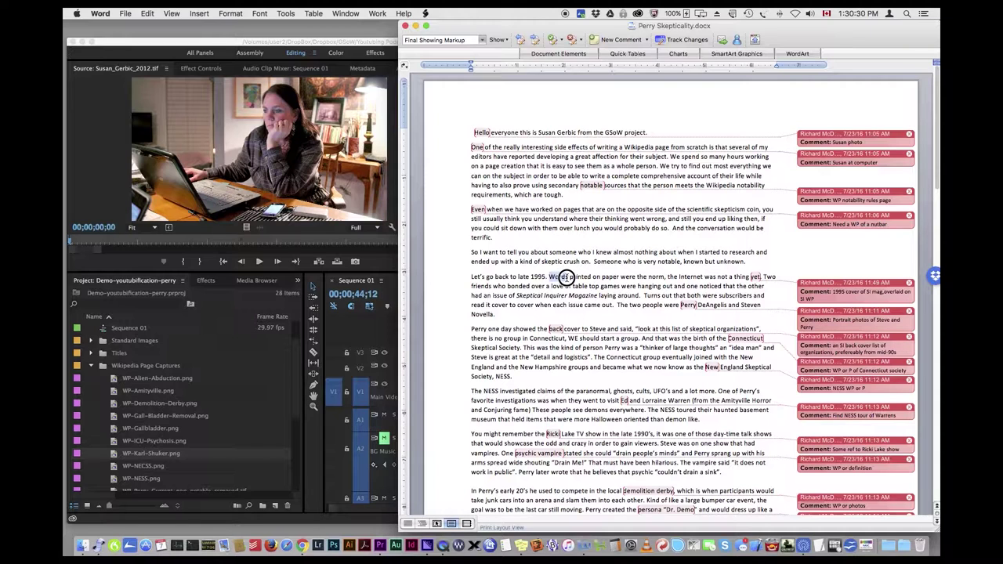
pyautogui.click(259, 42)
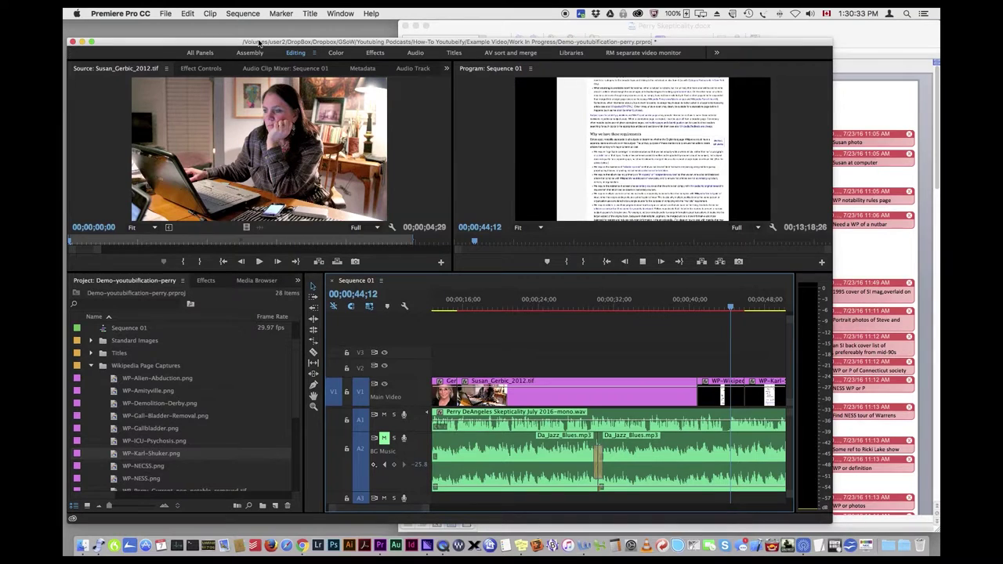
pyautogui.press('space')
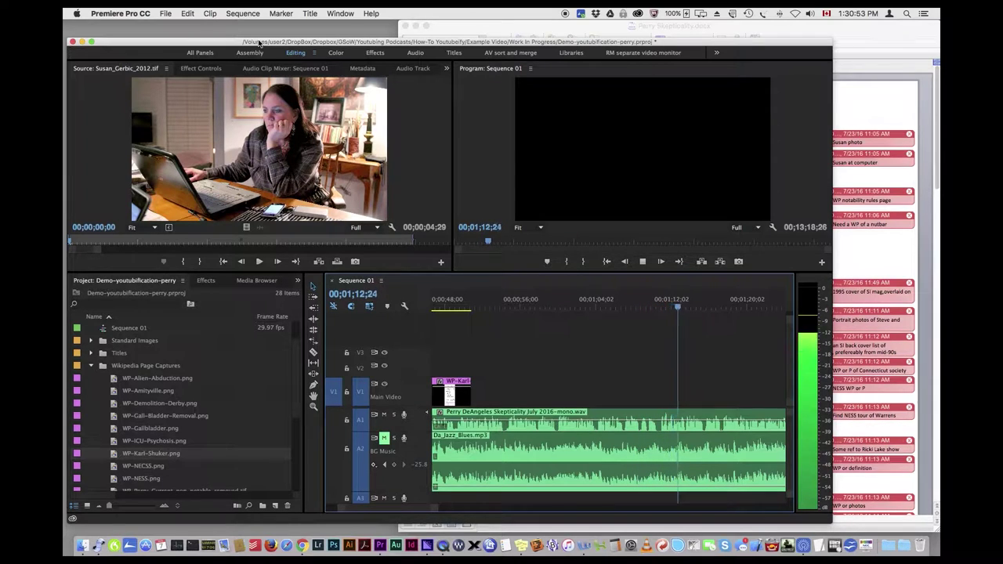
pyautogui.press('space')
pyautogui.press('j')
pyautogui.press('k')
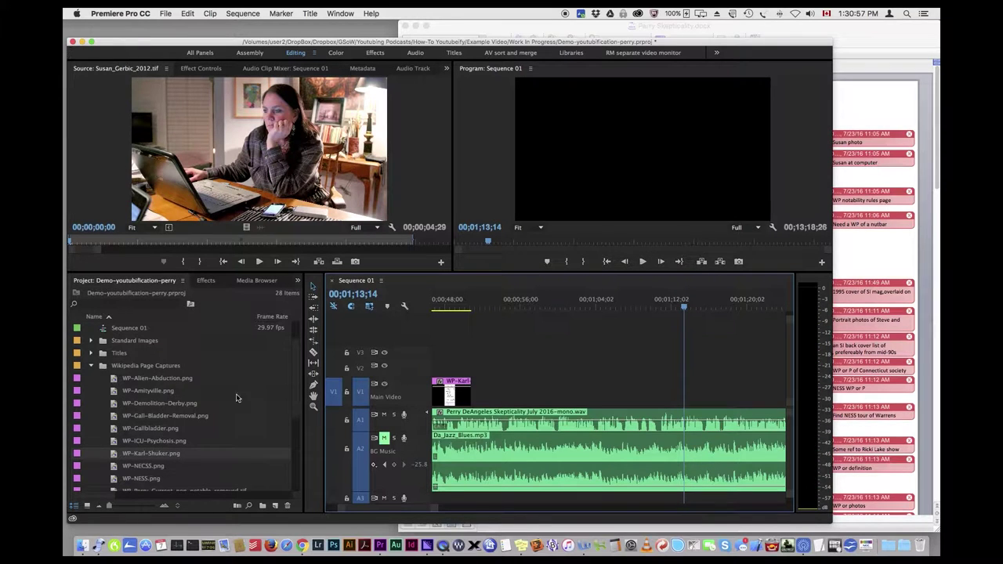
pyautogui.scroll(1, 240, 446)
pyautogui.scroll(-9, 239, 446)
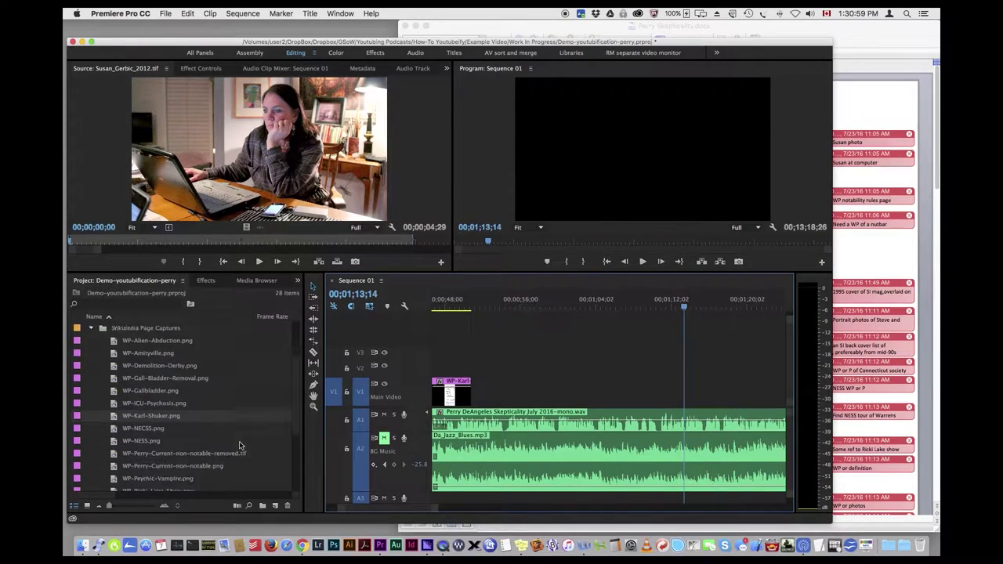
pyautogui.scroll(-4, 240, 446)
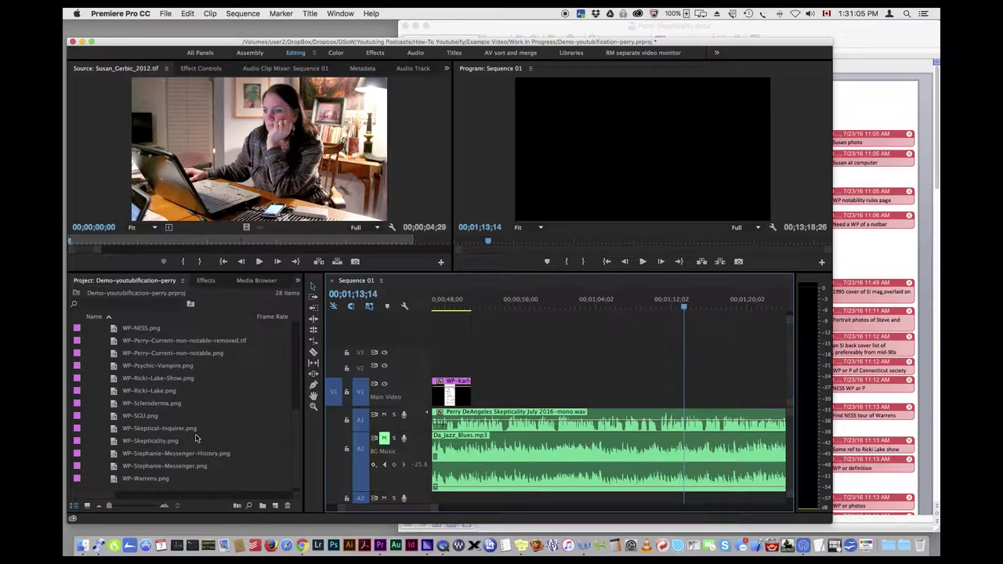
# - Drop Bookstore_with_Skeptical_Inquirer.jpg from Images Ready onto V1 at 01;13;14
pyautogui.doubleClick(145, 429)
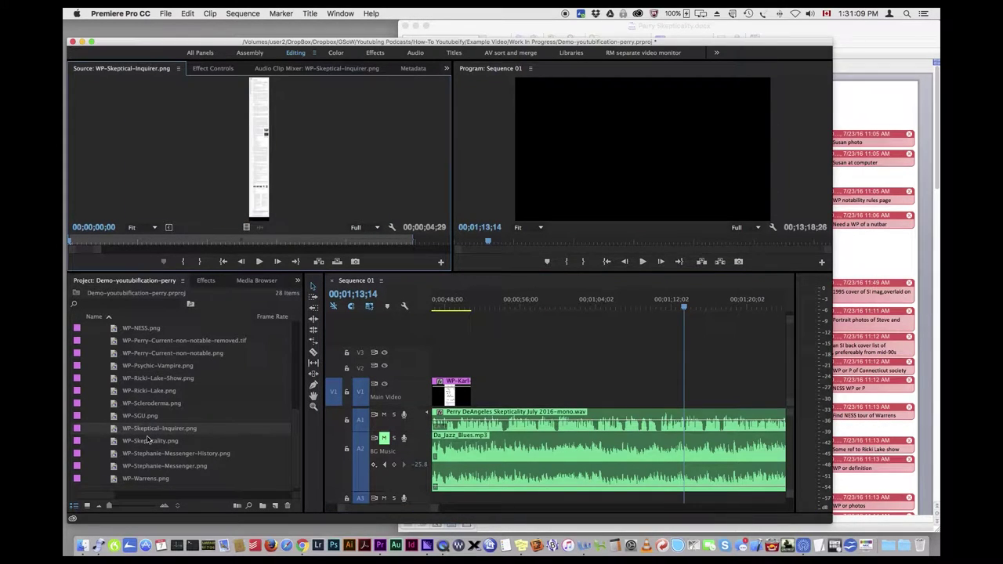
pyautogui.scroll(10, 169, 376)
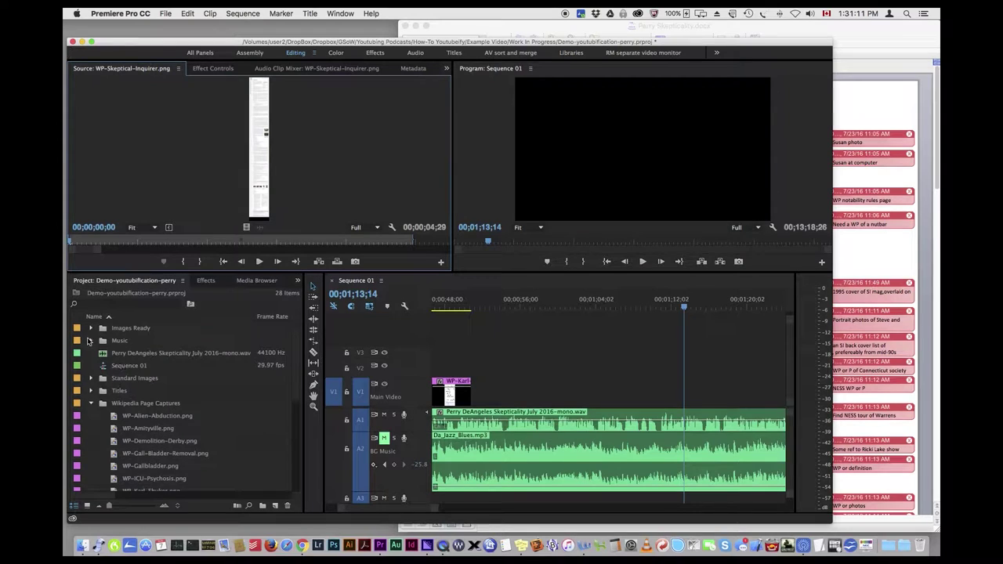
pyautogui.click(91, 329)
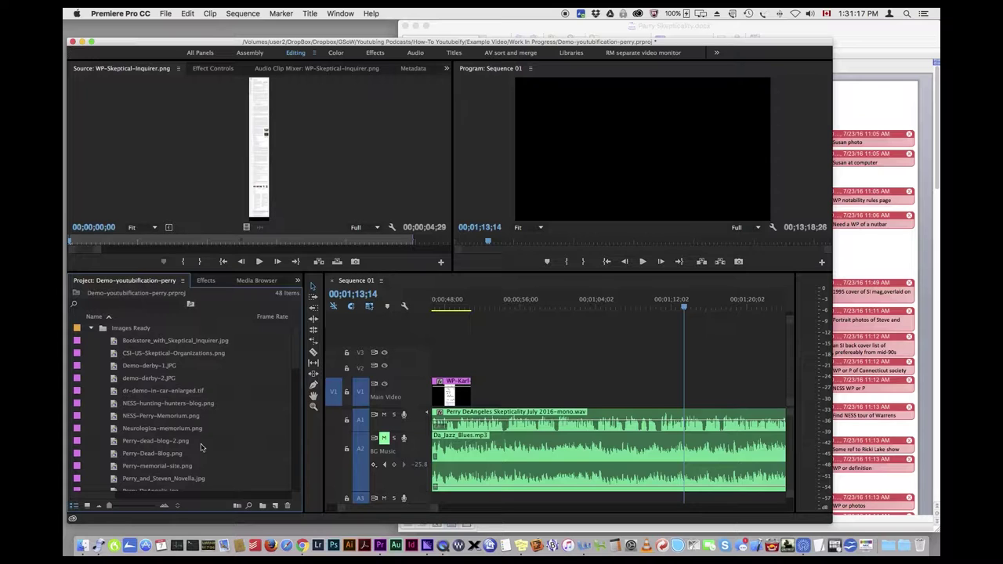
pyautogui.scroll(-5, 232, 406)
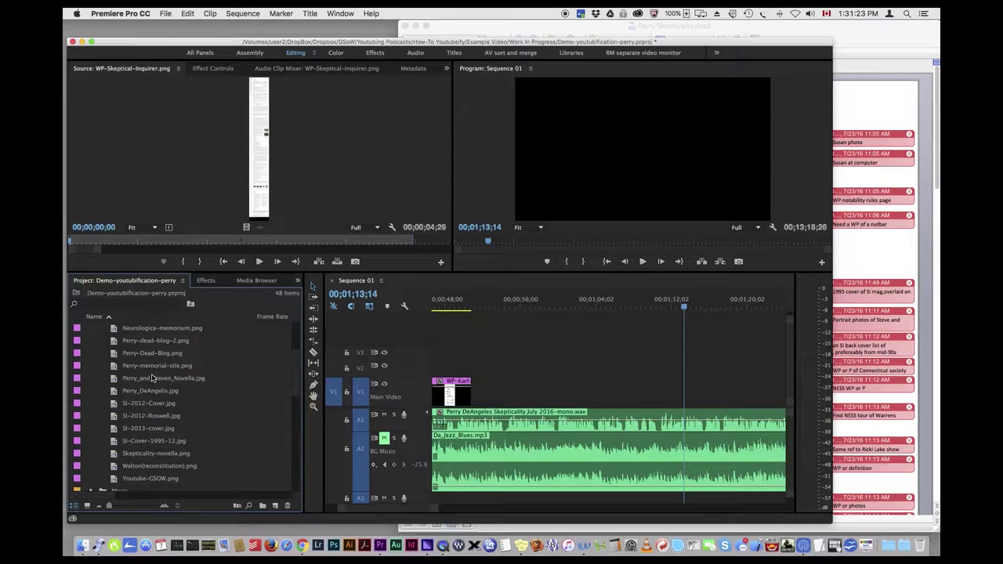
pyautogui.scroll(5, 181, 418)
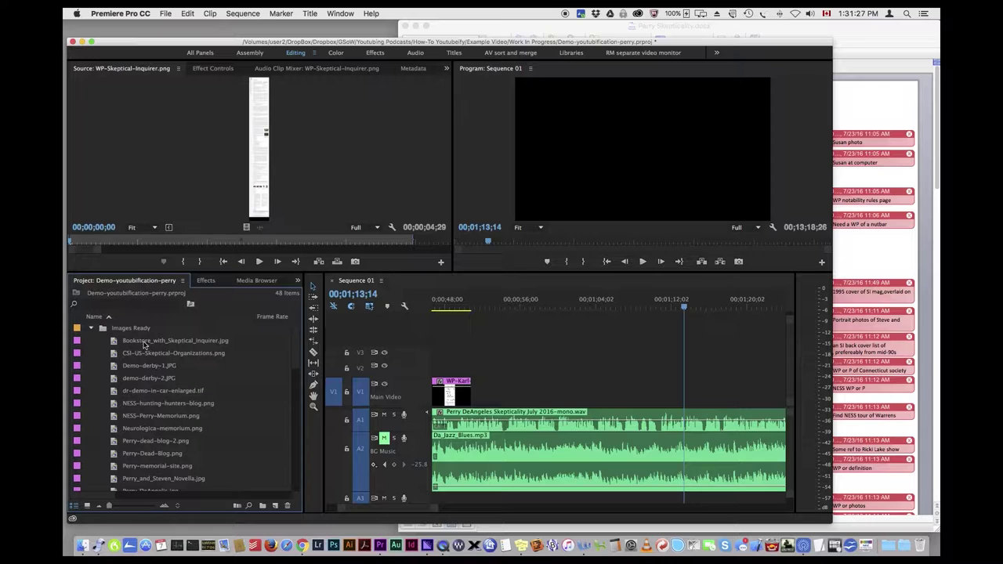
pyautogui.moveTo(144, 345); pyautogui.dragTo(672, 402)
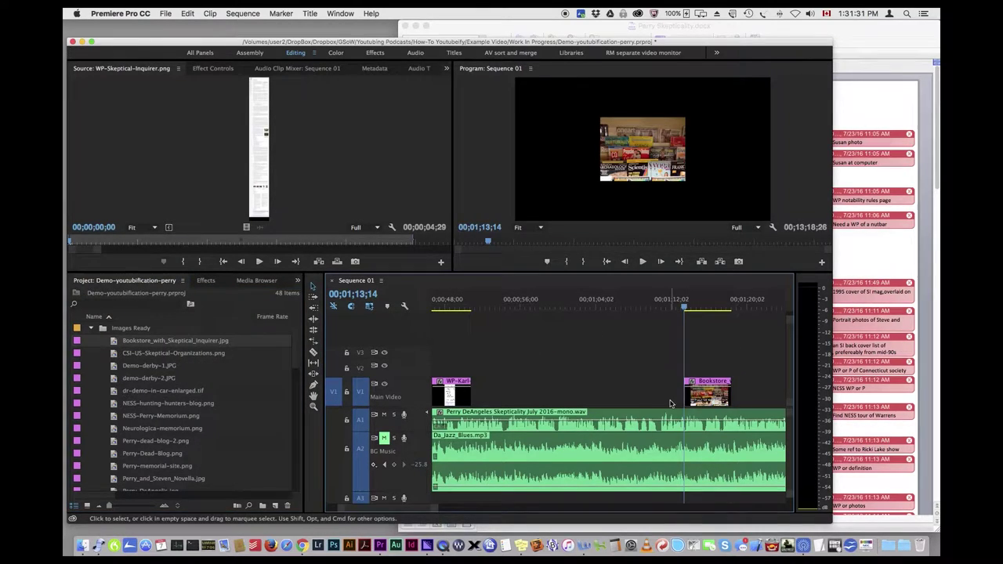
# - Trim the Bookstore clip's out point to 01;17;20, leaving it 00;00;04;06 long
pyautogui.click(877, 80)
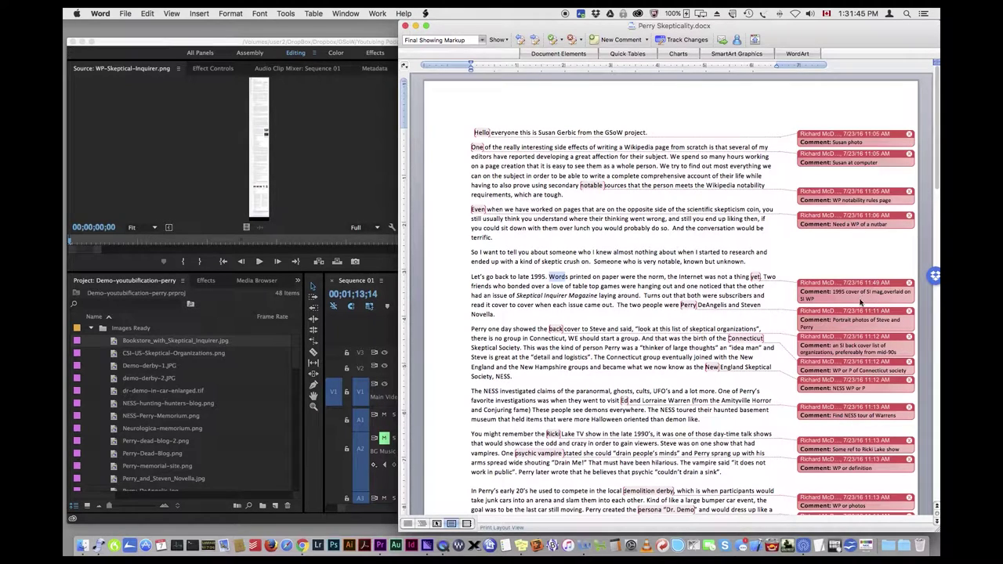
pyautogui.click(374, 183)
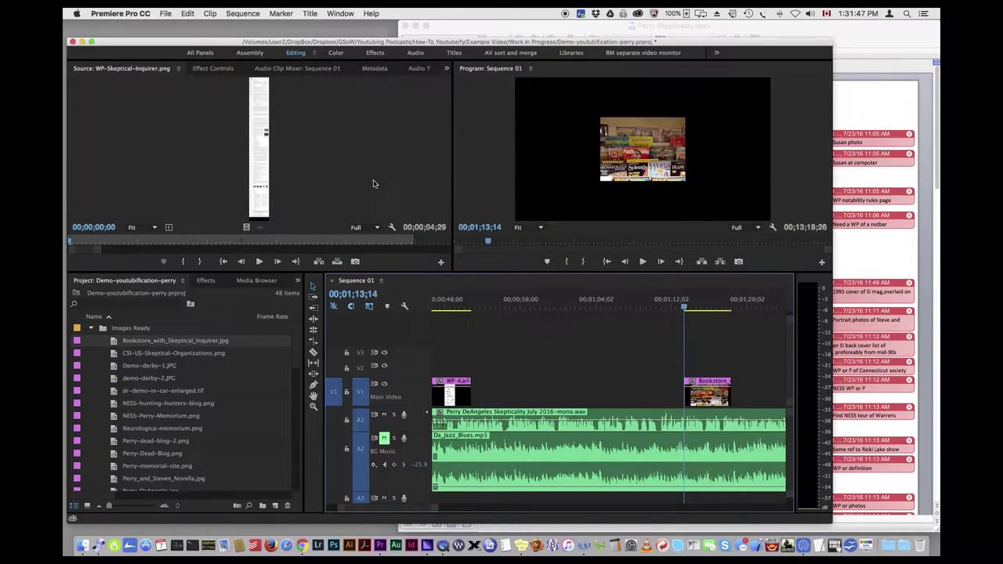
pyautogui.press('space')
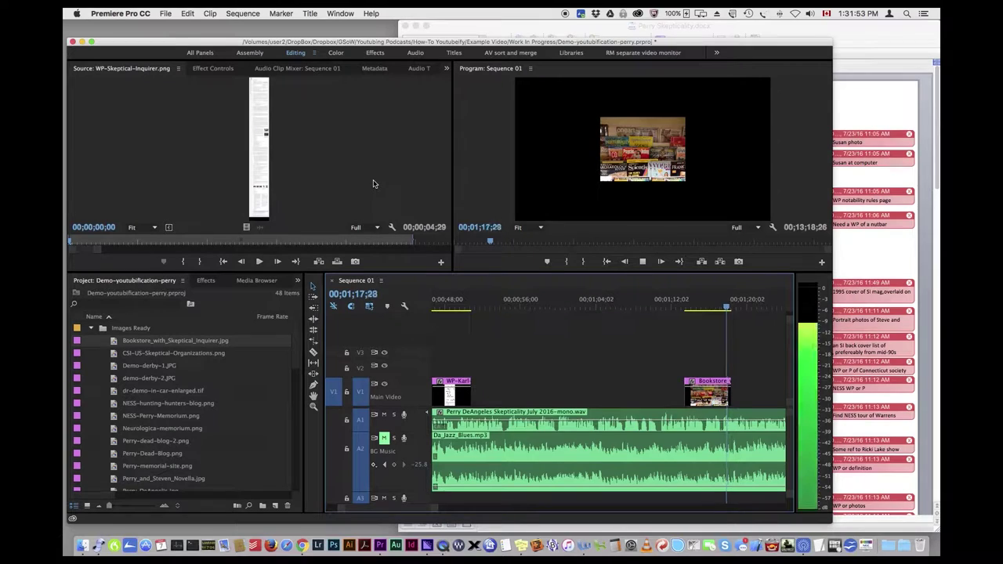
pyautogui.press('space')
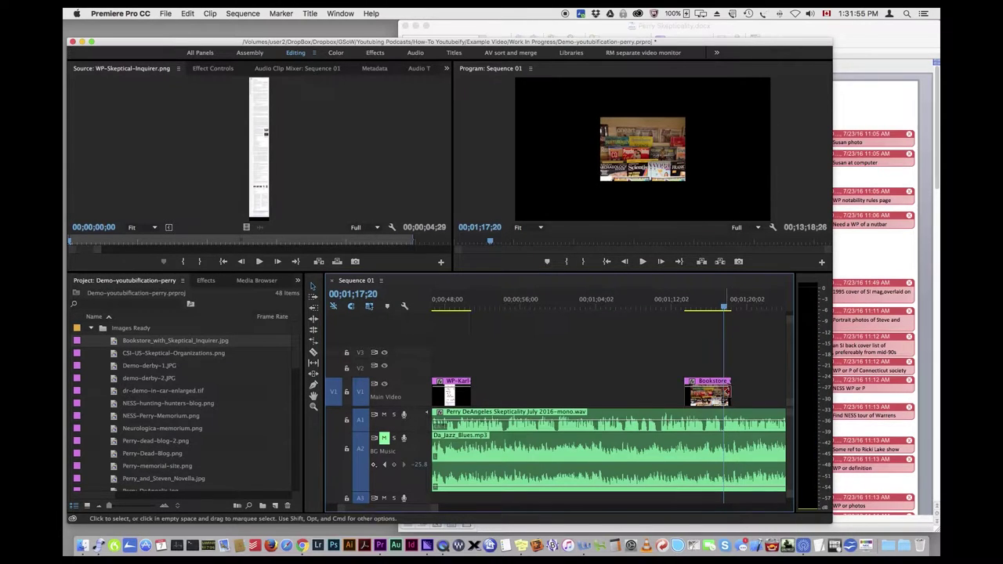
pyautogui.moveTo(731, 391); pyautogui.dragTo(722, 391)
pyautogui.scroll(-10, 197, 411)
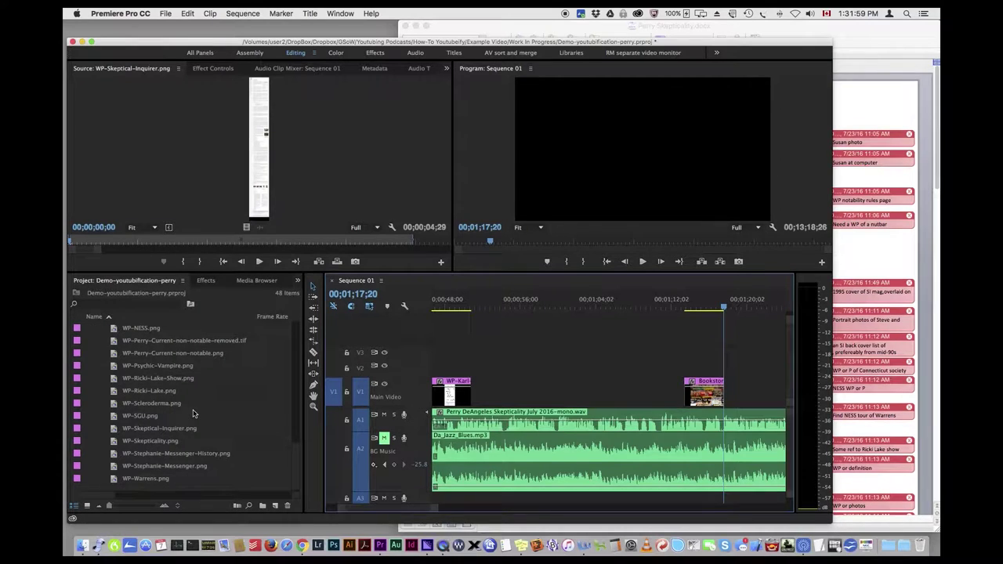
# - Drop WP-Skeptical-Inquirer.png on V1 at 01;17;20, right after the Bookstore photo
pyautogui.moveTo(151, 433); pyautogui.dragTo(728, 396)
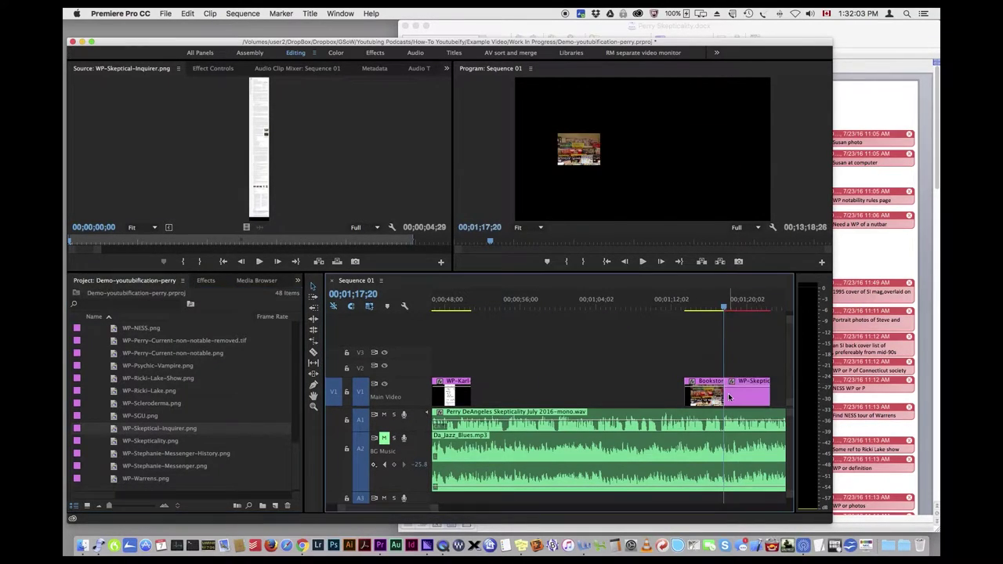
pyautogui.click(894, 254)
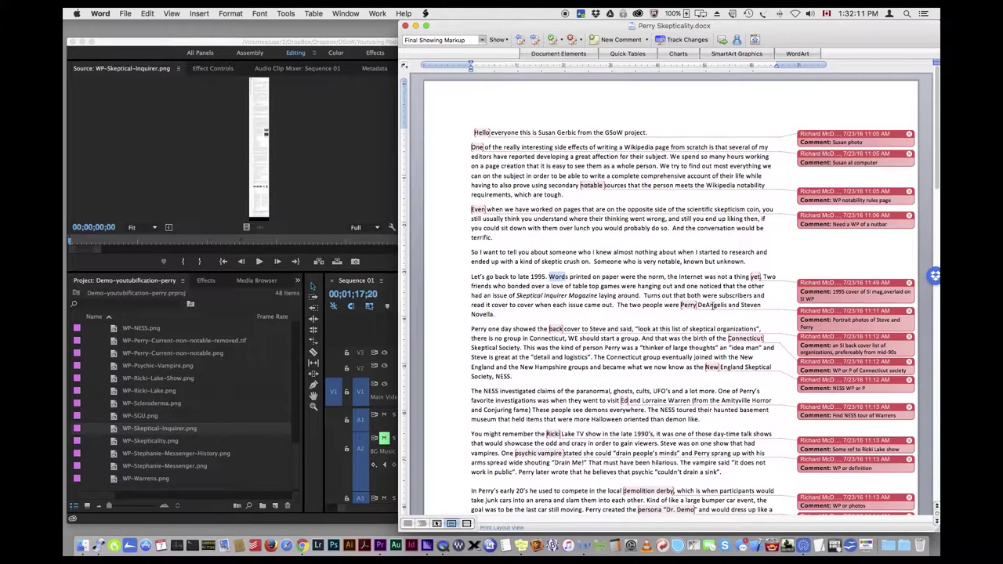
pyautogui.click(358, 197)
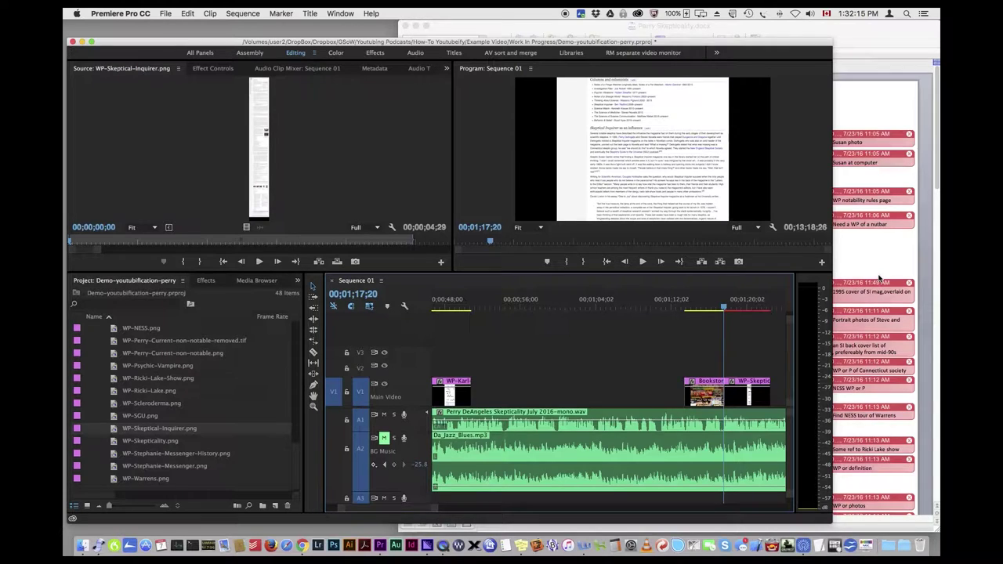
# - Cue the playhead to 01;31;10 and drop Perry_and_Steven_Novella.jpg onto V1 there
pyautogui.press('space')
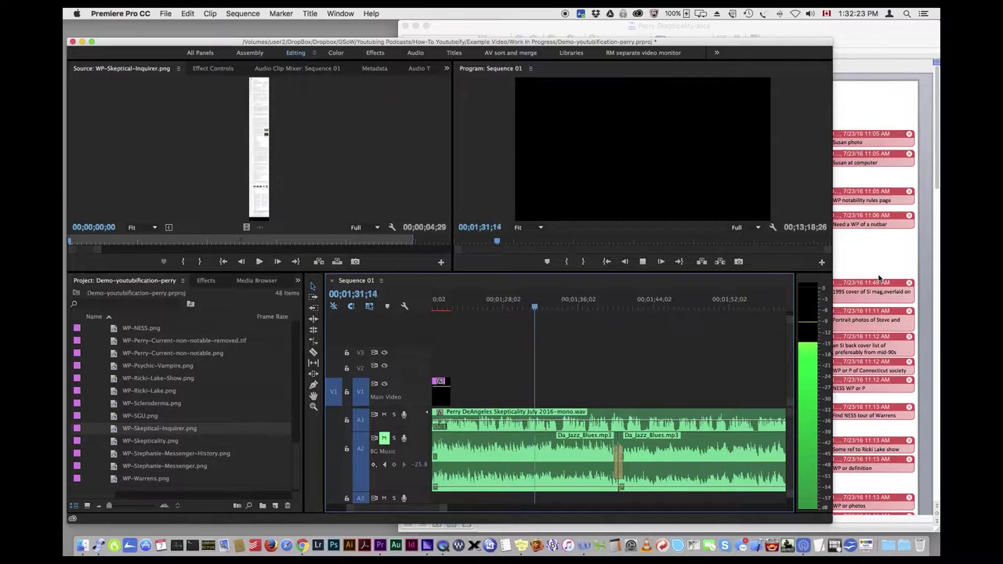
pyautogui.press('space')
pyautogui.press('space')
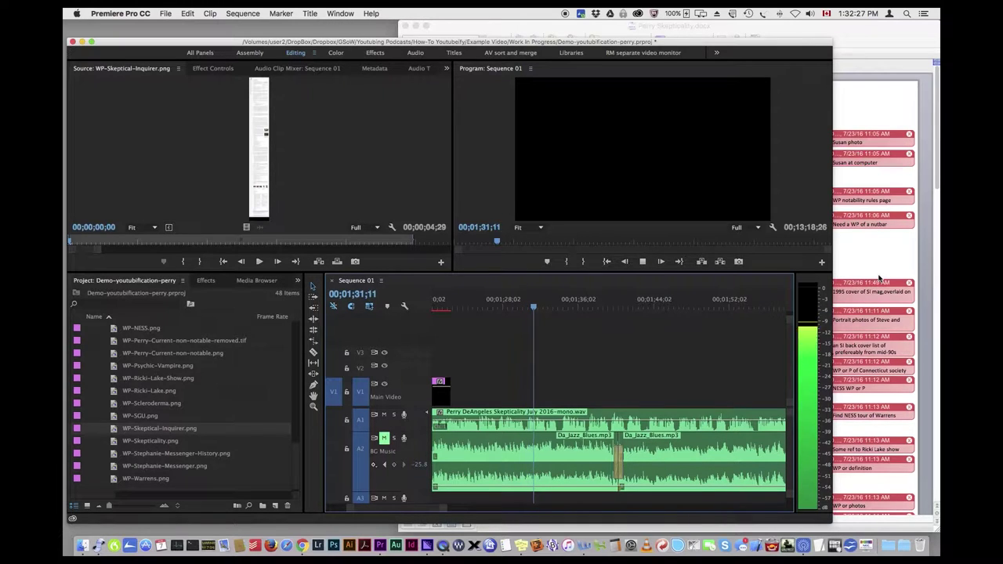
pyautogui.press('space')
pyautogui.press('j')
pyautogui.press('k')
pyautogui.scroll(10, 108, 407)
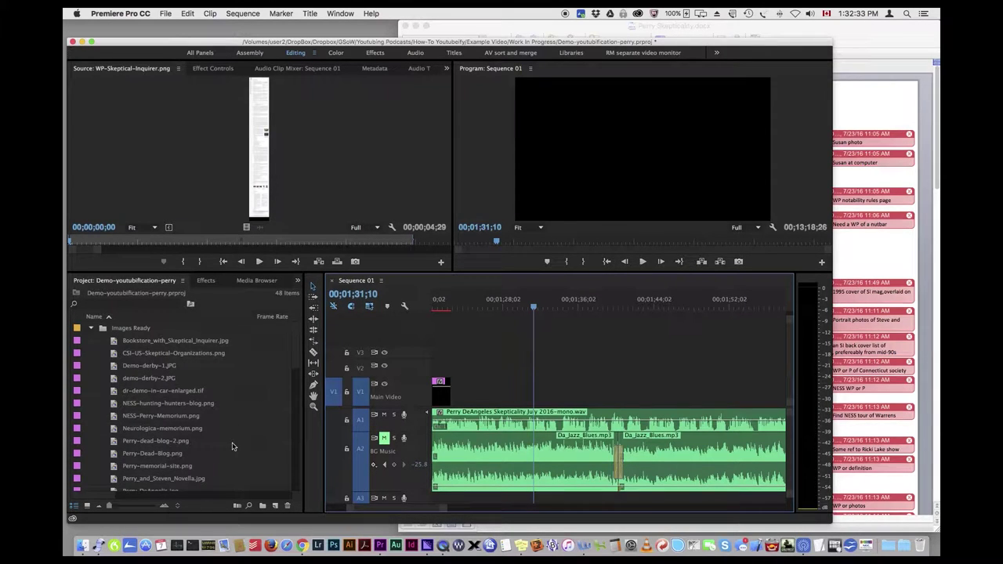
pyautogui.scroll(-3, 230, 446)
pyautogui.moveTo(164, 440); pyautogui.dragTo(543, 392)
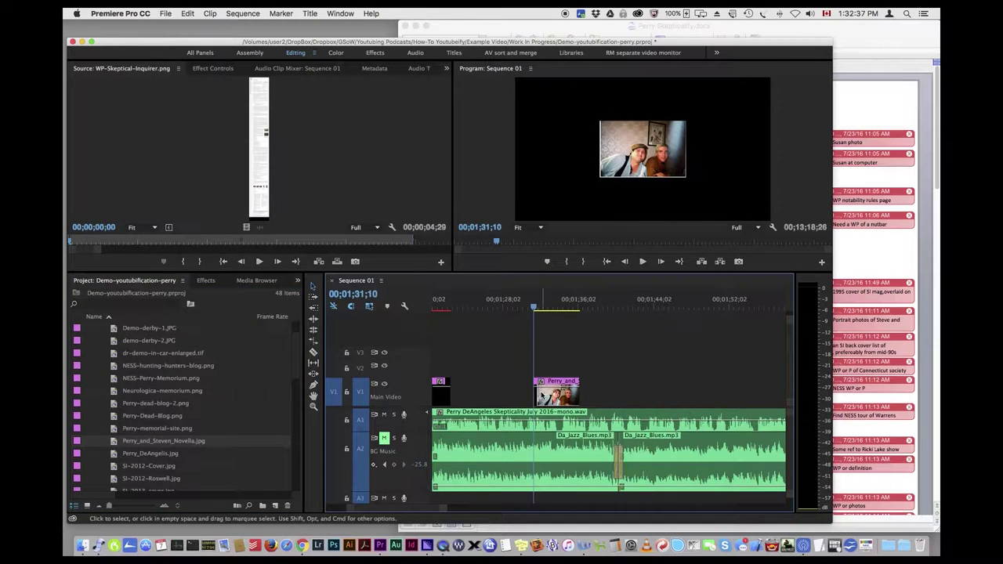
# - Drag the WP-Skeptical-Inquirer.png and WP-Karl-Shuker.png out points right to close the gaps
pyautogui.moveTo(453, 398); pyautogui.dragTo(533, 398)
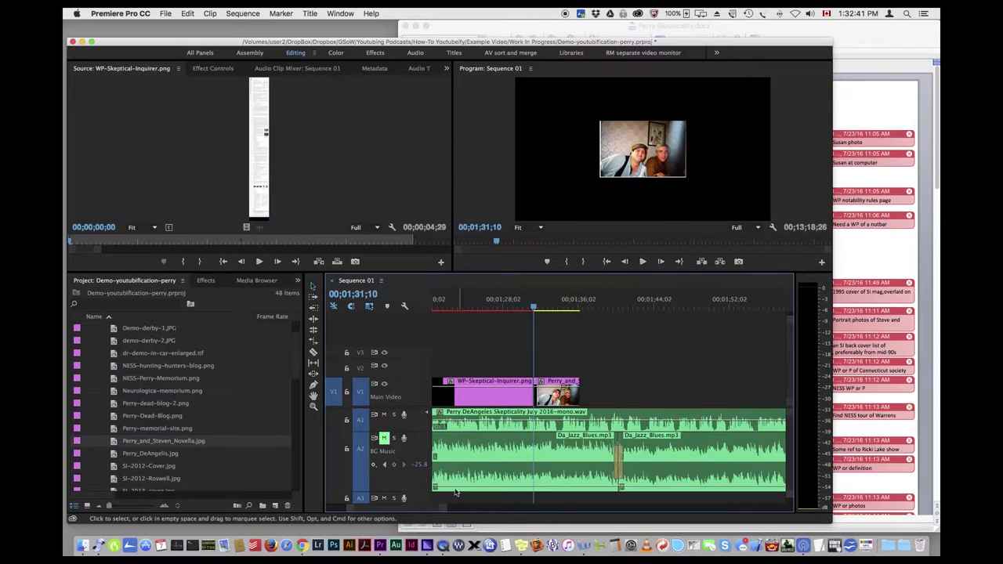
pyautogui.hscroll(-10, 407, 505)
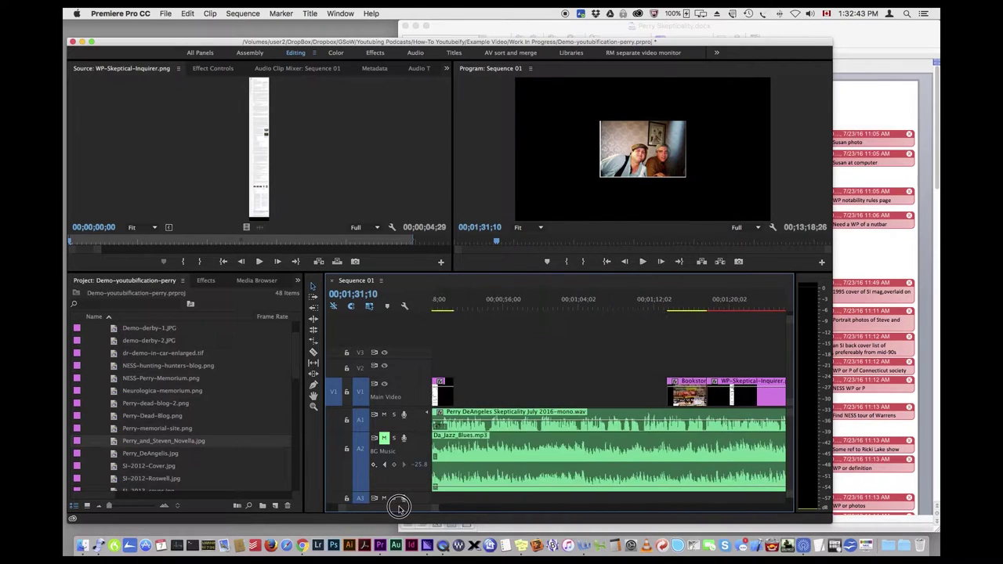
pyautogui.moveTo(513, 392); pyautogui.dragTo(727, 392)
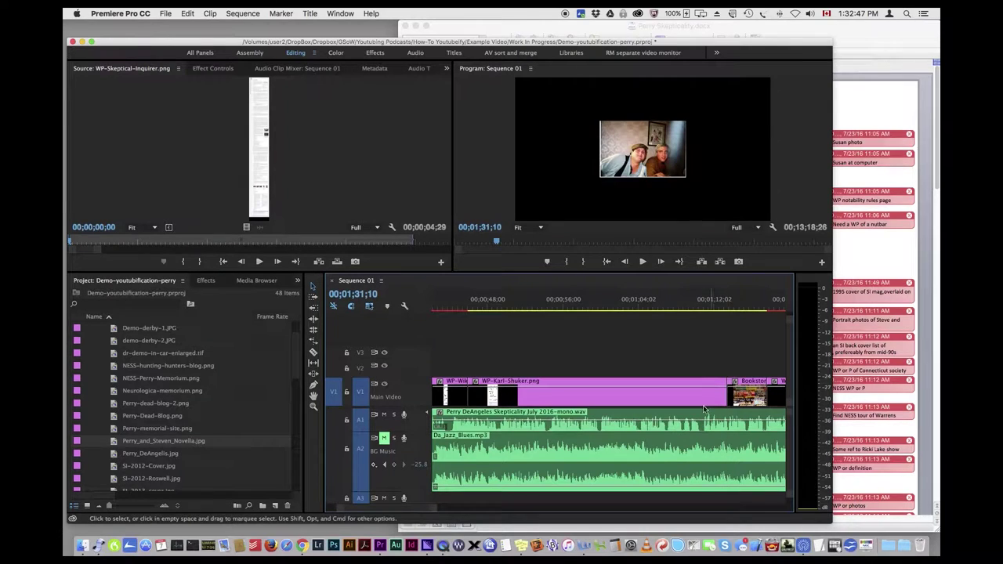
pyautogui.hscroll(10, 427, 509)
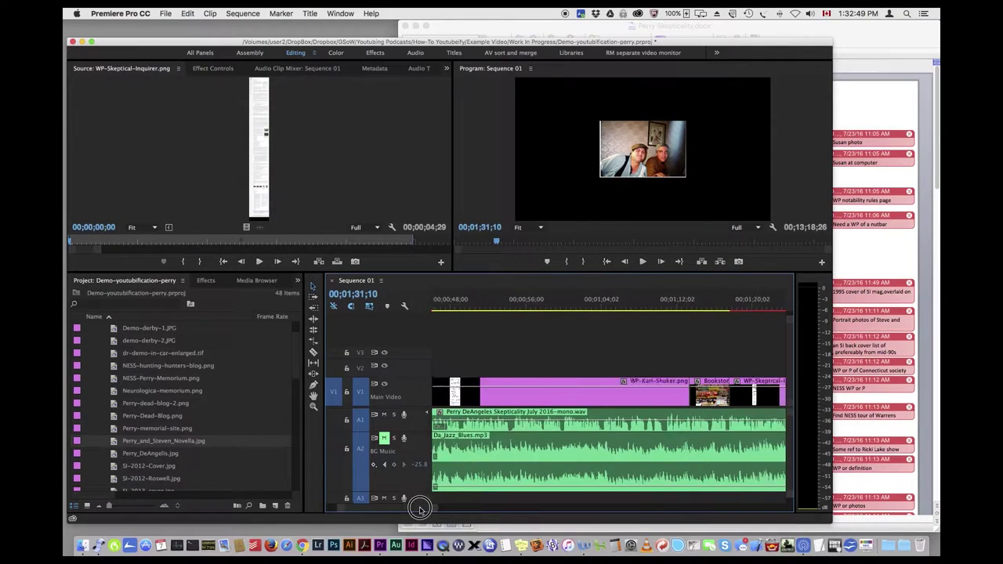
pyautogui.hscroll(3, 430, 511)
pyautogui.hscroll(-1, 429, 511)
pyautogui.click(868, 251)
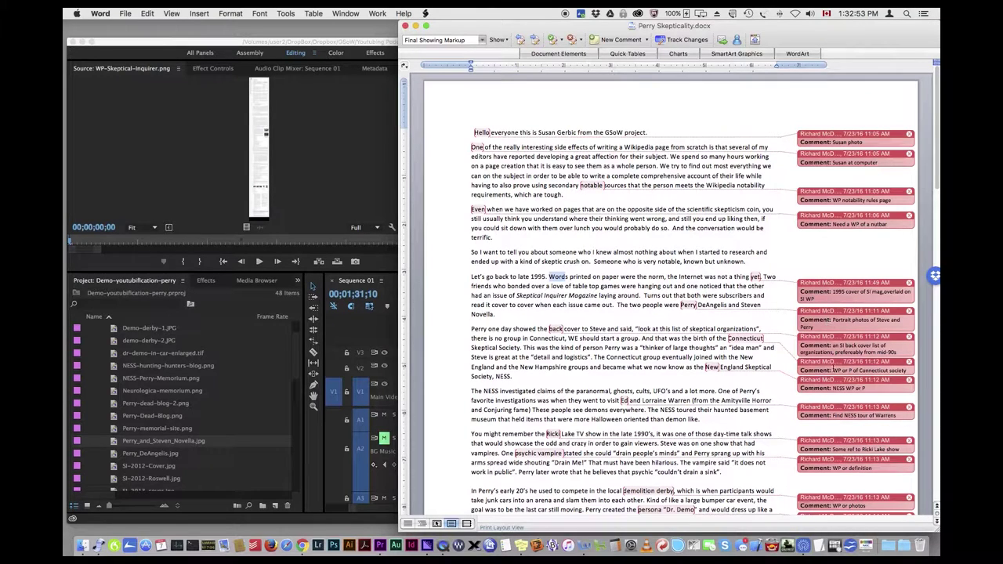
pyautogui.press('super+Tab')
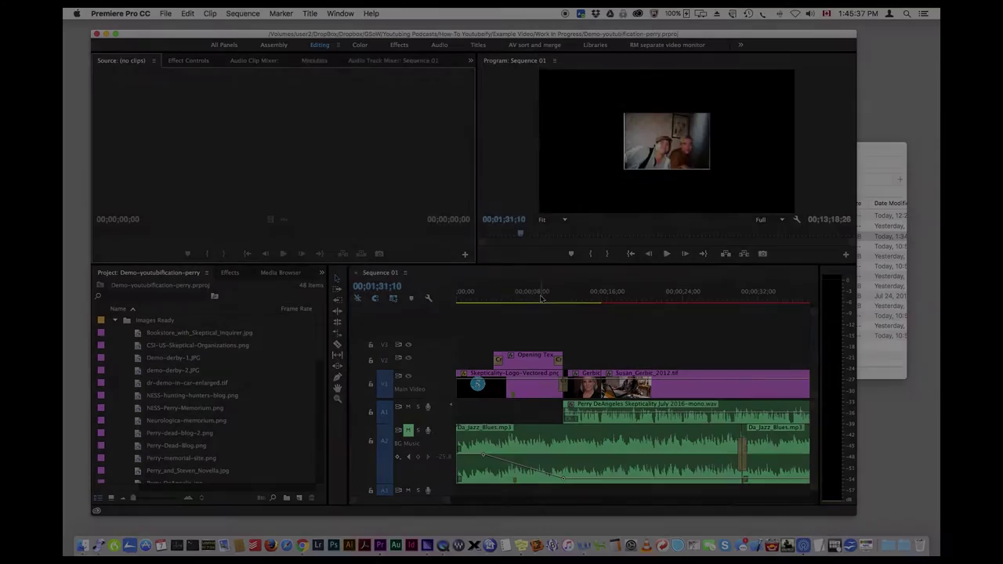
pyautogui.click(540, 299)
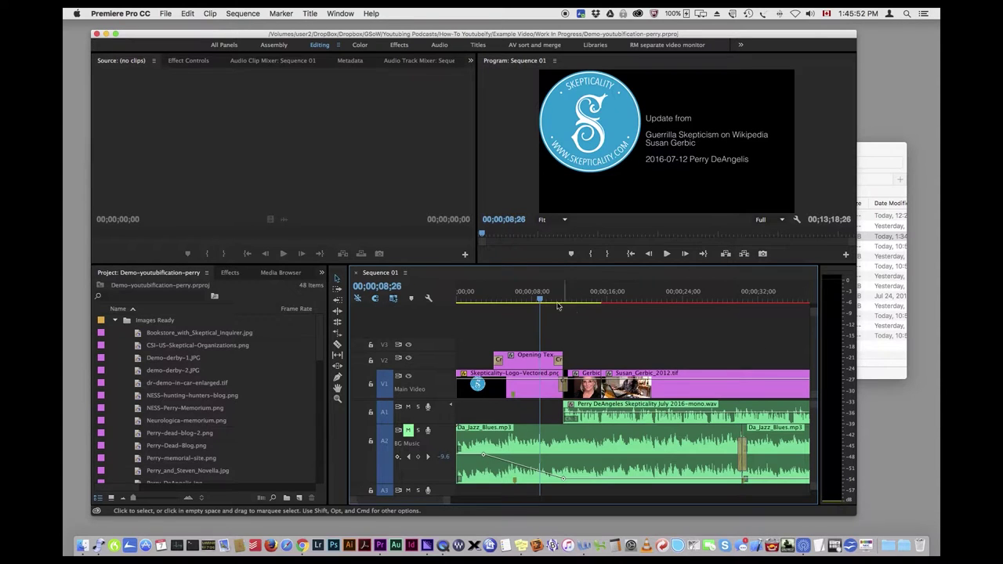
# - Scrub past the opening title and snap the playhead to the Gerbic clip start at 00;00;11;11
pyautogui.moveTo(540, 301); pyautogui.dragTo(551, 304)
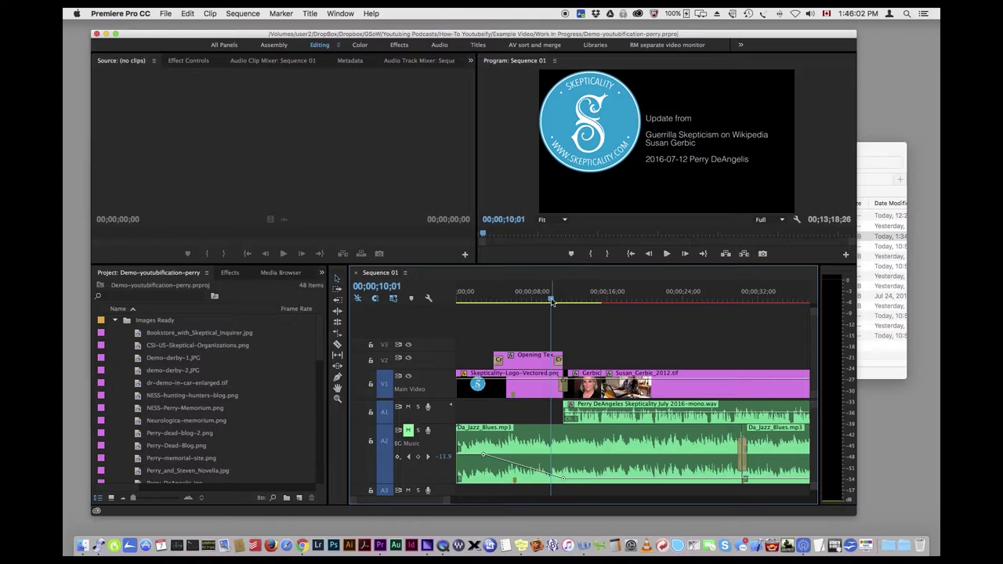
pyautogui.moveTo(551, 302); pyautogui.dragTo(573, 305)
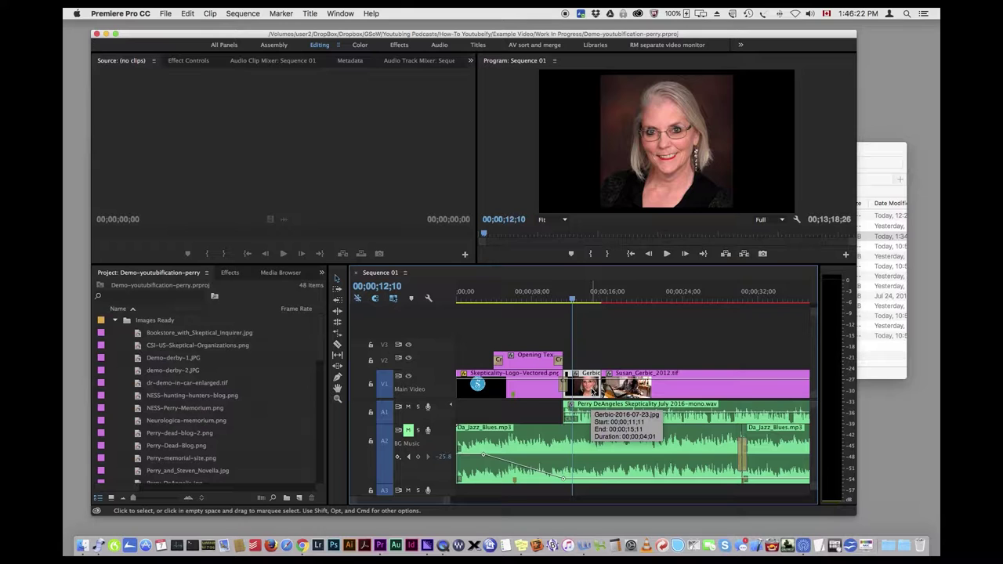
pyautogui.press('Up')
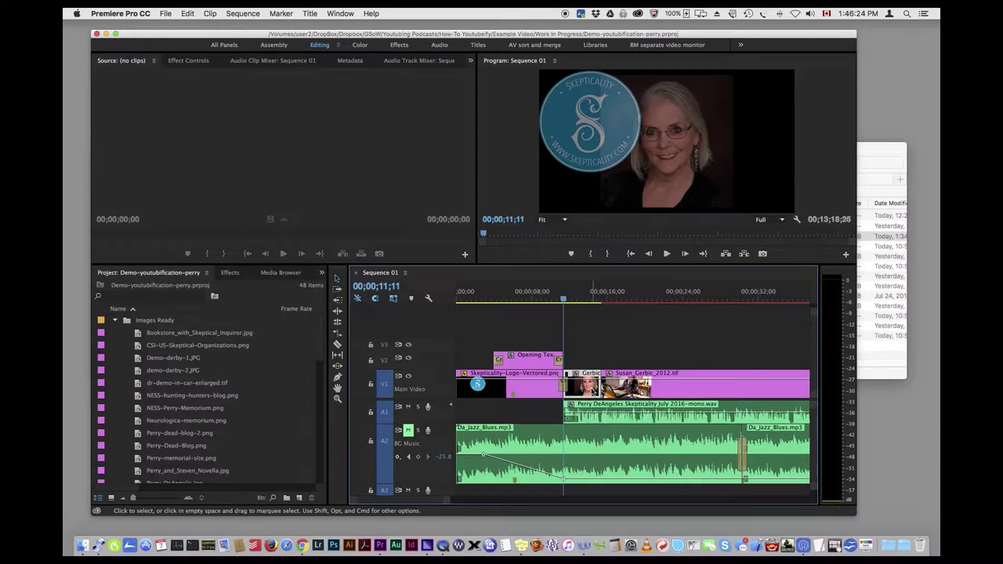
pyautogui.click(196, 61)
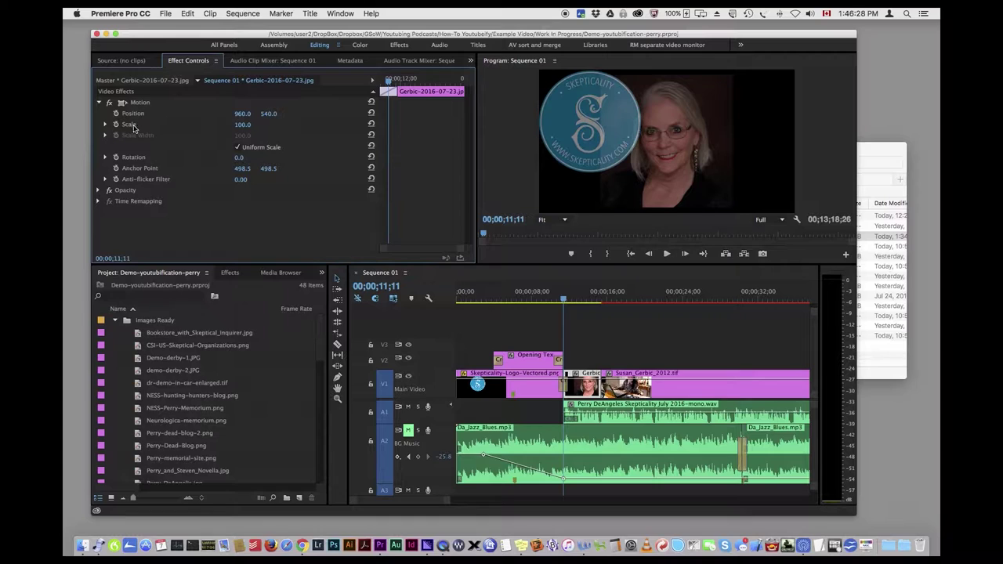
# - Set the Gerbic portrait's Scale to 49 and add Scale and Position keyframes at 960, 540
pyautogui.click(239, 124)
pyautogui.write('94')
pyautogui.press('Return')
pyautogui.moveTo(241, 125); pyautogui.dragTo(207, 136)
pyautogui.click(116, 124)
pyautogui.click(116, 113)
# - Later in the clip, keyframe Scale 127 and Position 1318, 592, then preview the zoom
pyautogui.press('Down')
pyautogui.press('Left')
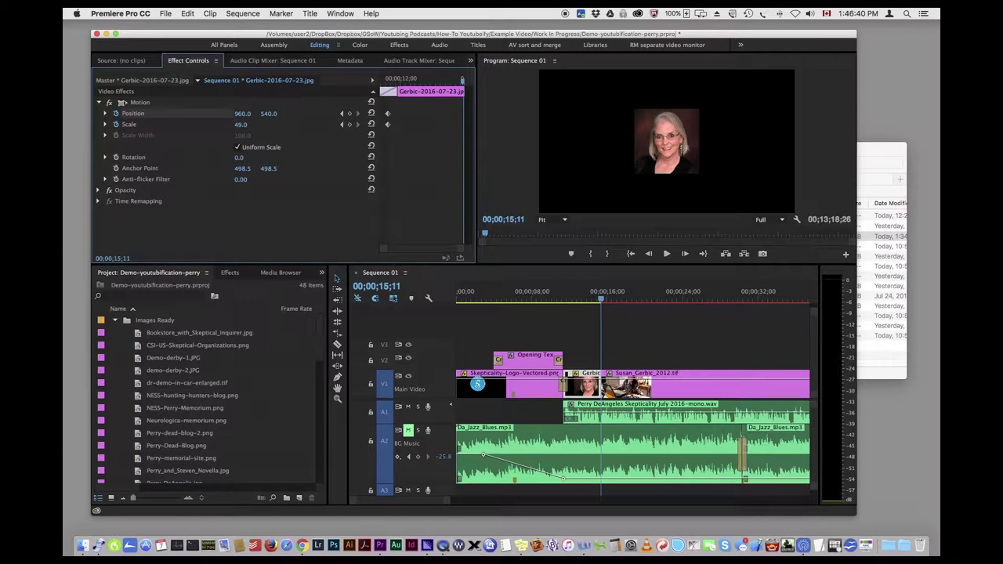
pyautogui.moveTo(239, 123); pyautogui.dragTo(301, 123)
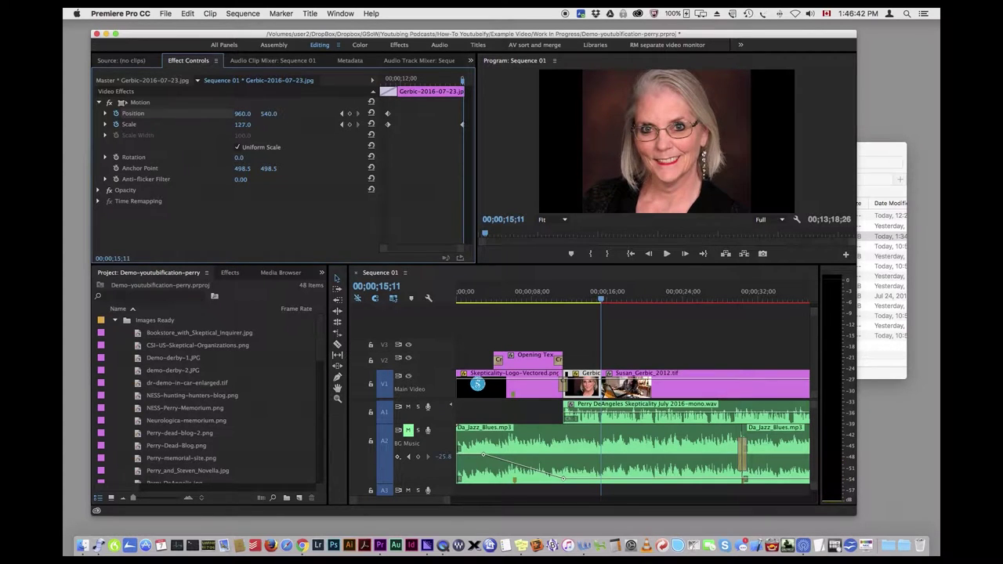
pyautogui.moveTo(243, 114); pyautogui.dragTo(309, 114)
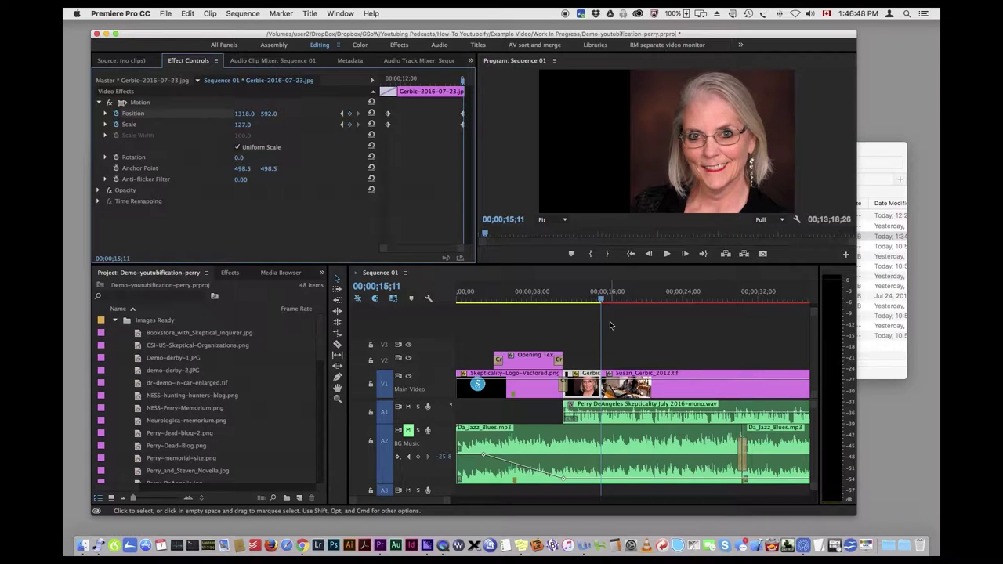
pyautogui.moveTo(600, 300); pyautogui.dragTo(555, 305)
pyautogui.press('space')
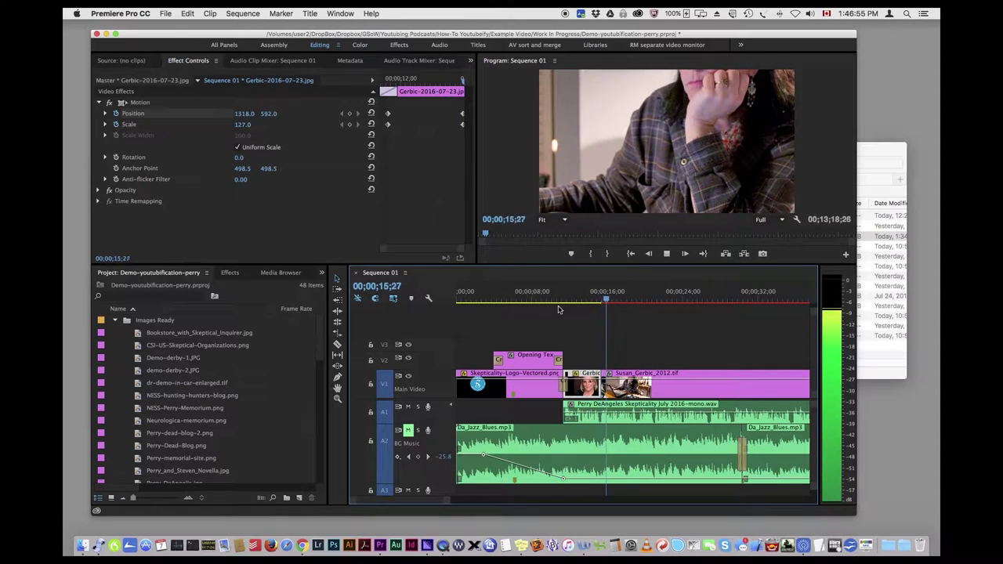
pyautogui.press('space')
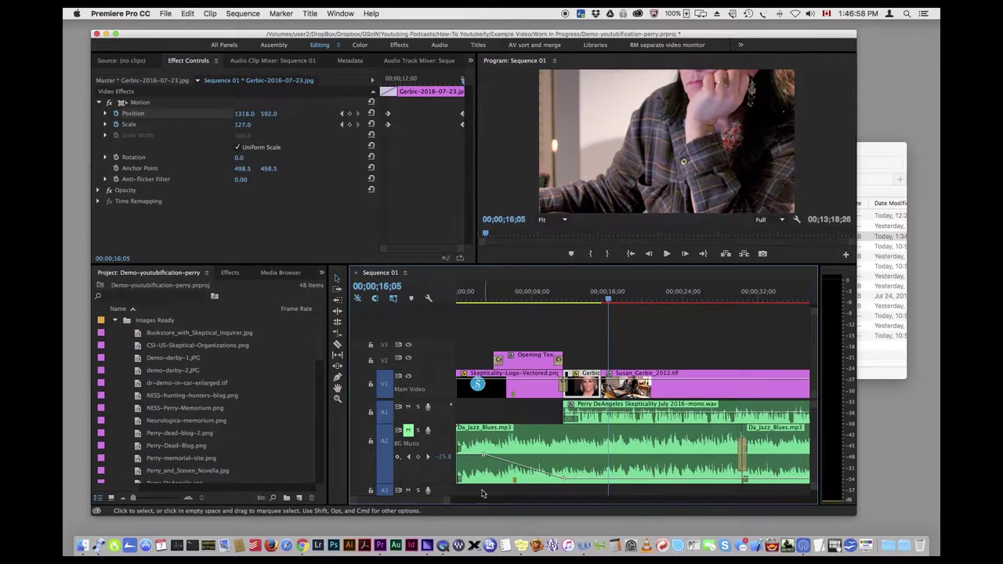
pyautogui.scroll(-3, 430, 500)
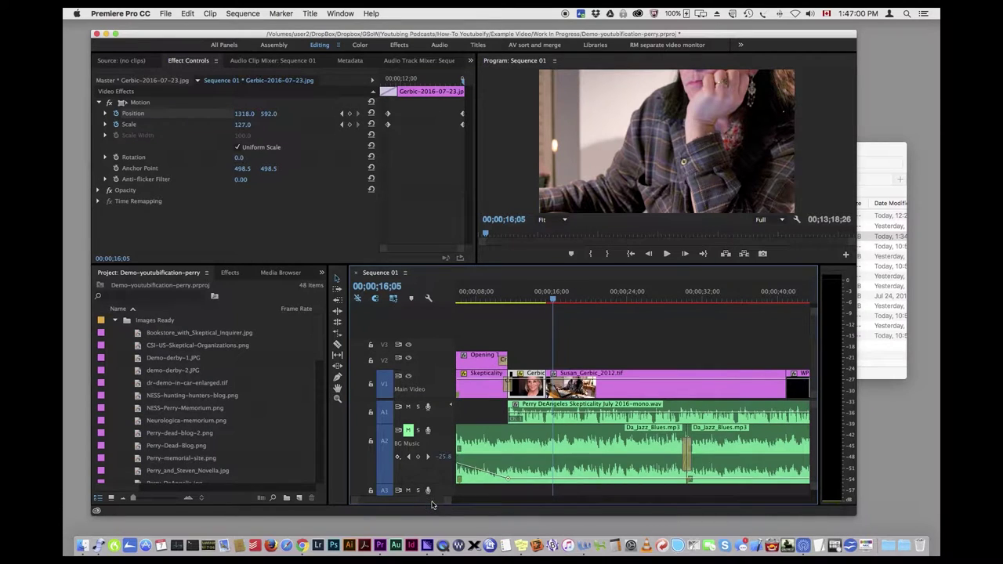
# - Set the Susan_Gerbic_2012 photo to Scale 40 and keyframe its Scale and Position near the start
pyautogui.click(675, 387)
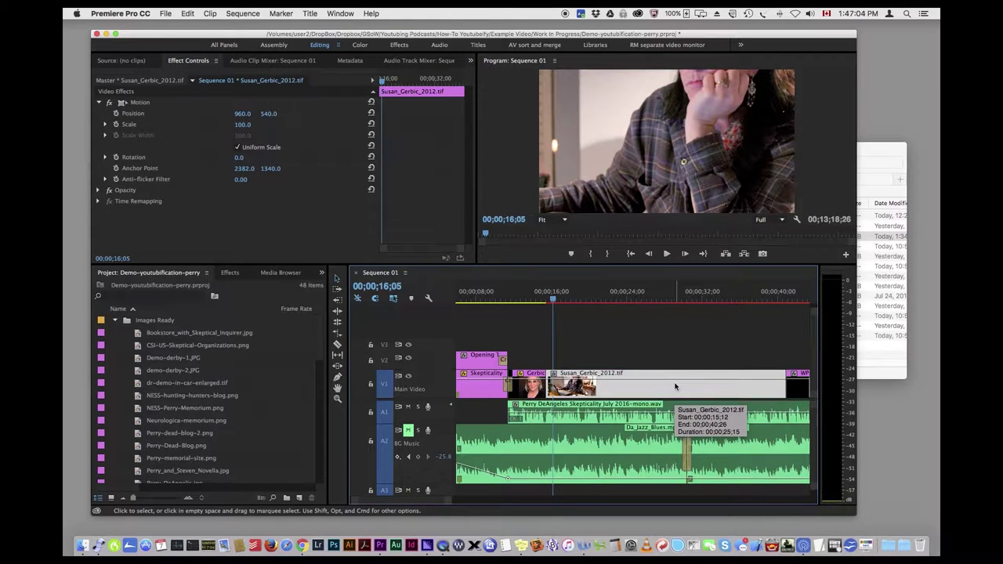
pyautogui.press('Up')
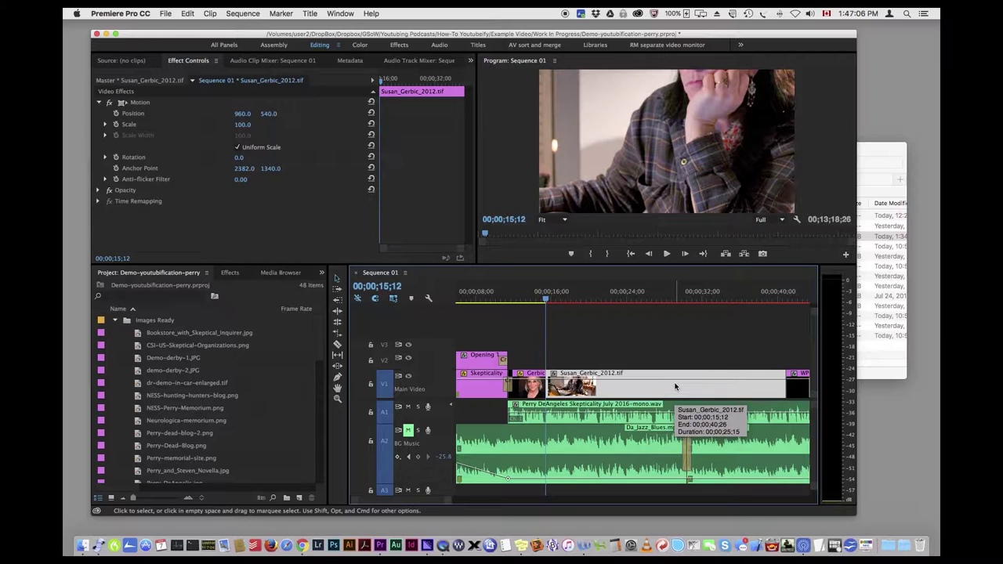
pyautogui.click(243, 125)
pyautogui.write('37')
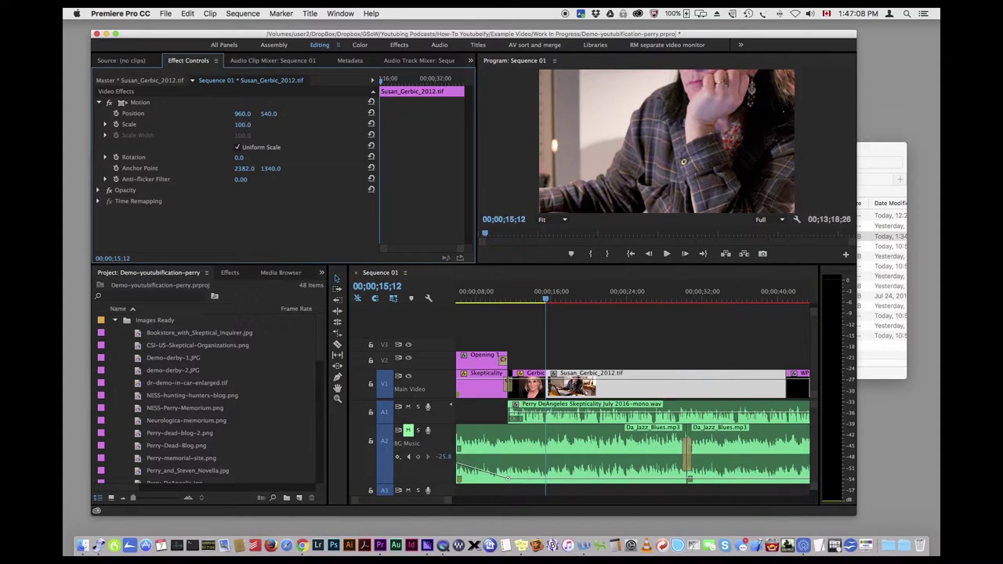
pyautogui.press('Return')
pyautogui.moveTo(241, 124); pyautogui.dragTo(245, 124)
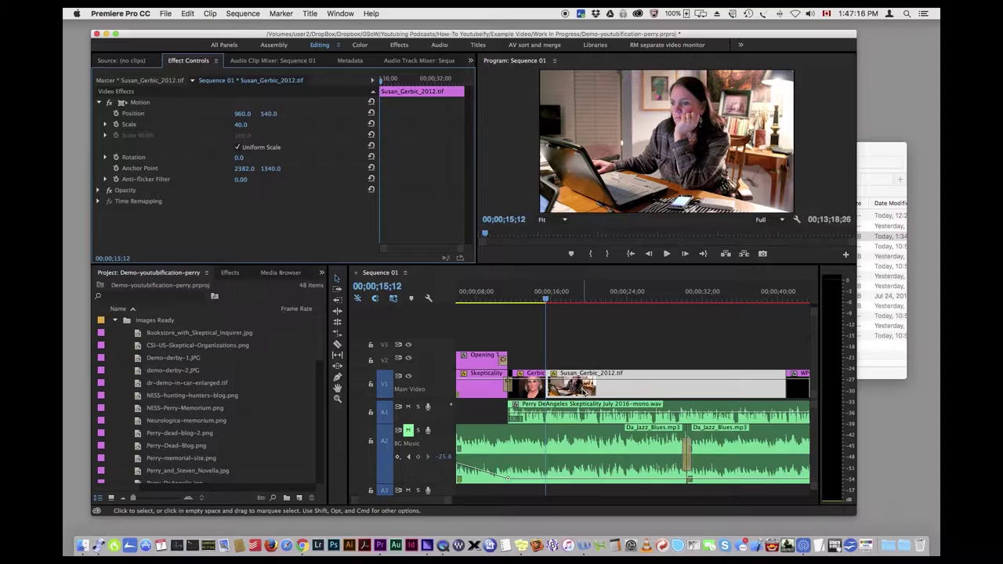
pyautogui.click(116, 124)
pyautogui.click(116, 113)
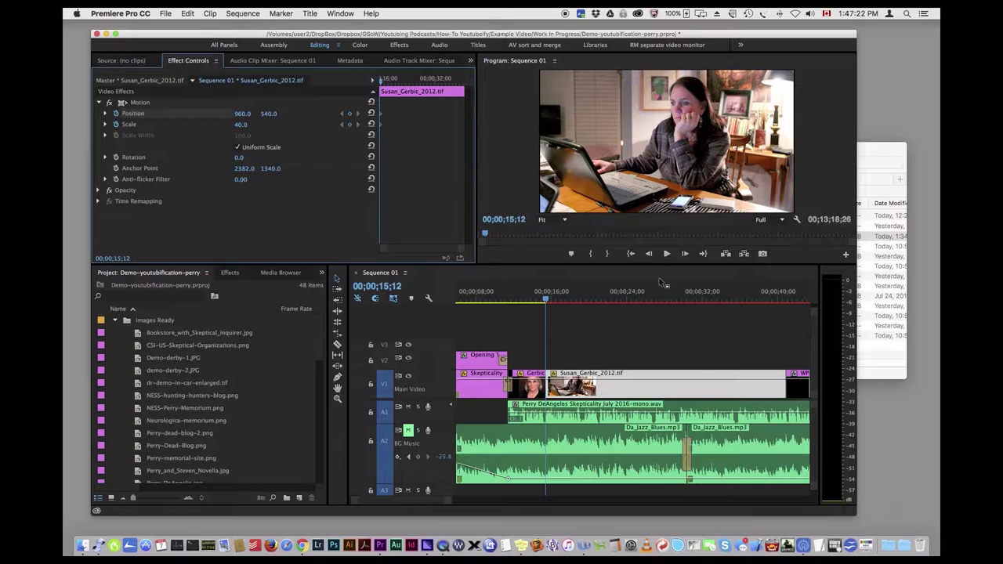
pyautogui.moveTo(546, 301); pyautogui.dragTo(578, 304)
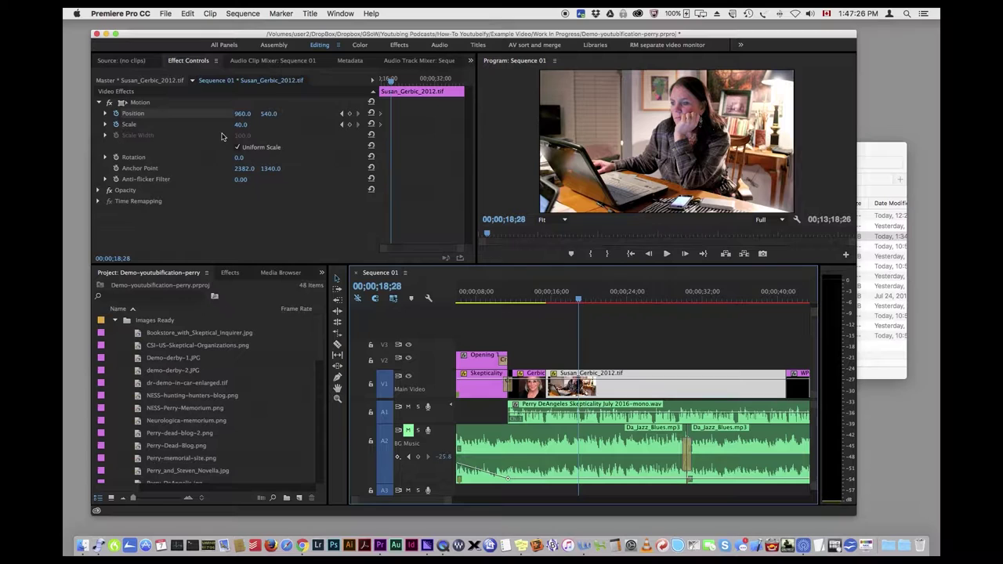
pyautogui.click(349, 124)
pyautogui.click(350, 113)
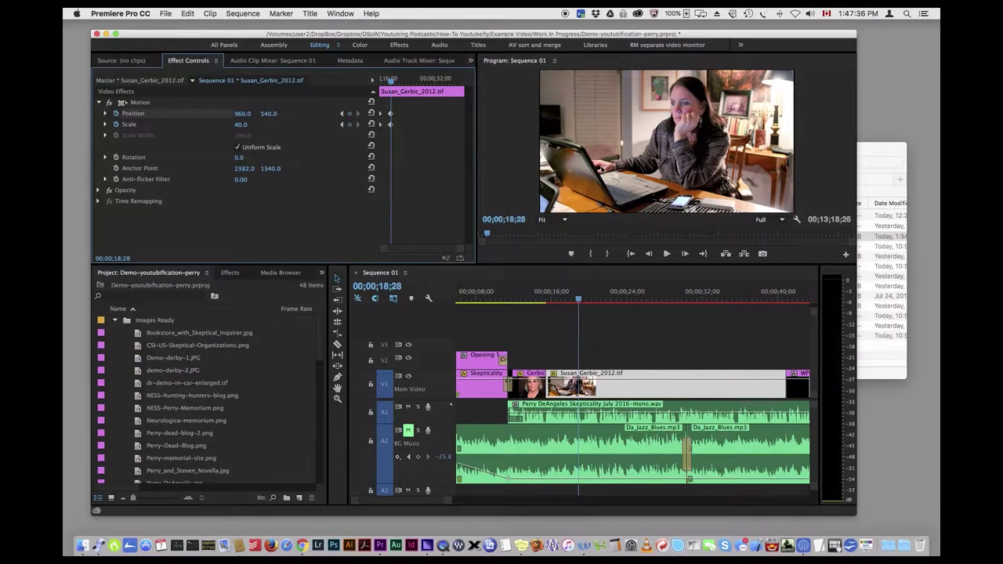
# - At the clip's end, set Scale 57 and Position 1341, 702
pyautogui.click(687, 410)
pyautogui.press('Down')
pyautogui.press('space')
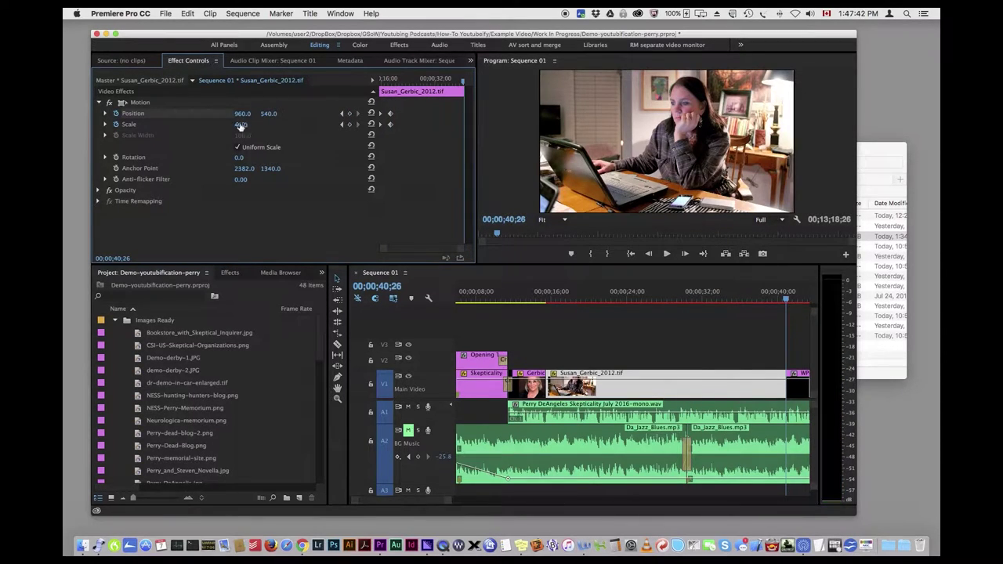
pyautogui.moveTo(239, 124); pyautogui.dragTo(336, 114)
pyautogui.moveTo(268, 113); pyautogui.dragTo(391, 114)
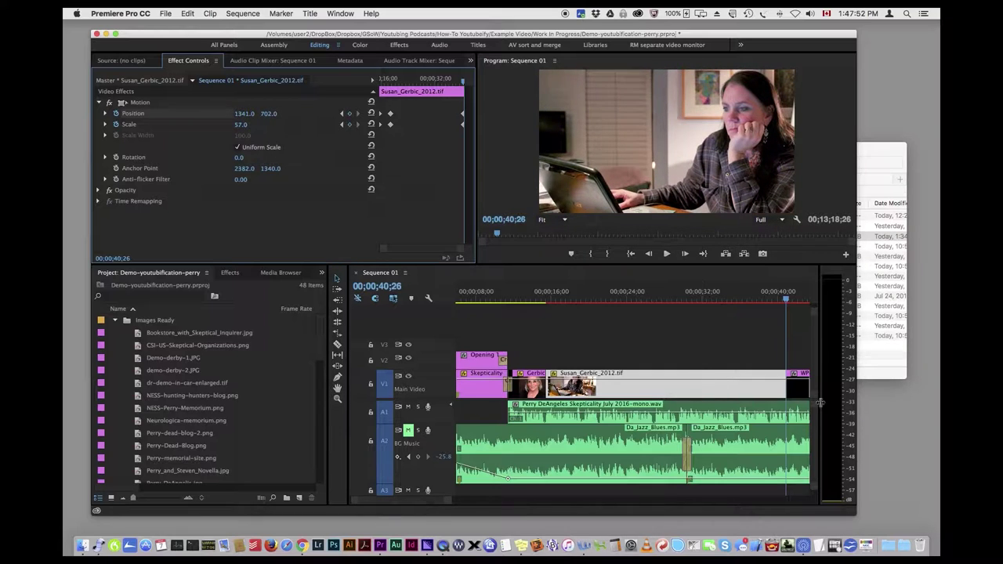
# - Preview the photo's zoom-and-pan and the cut into it
pyautogui.moveTo(788, 305); pyautogui.dragTo(541, 329)
pyautogui.press('space')
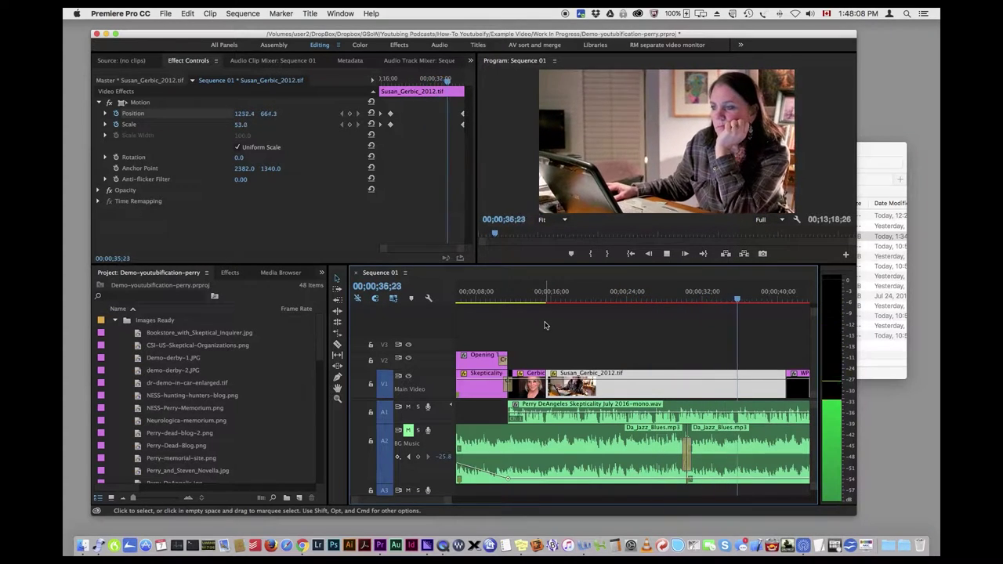
pyautogui.press('space')
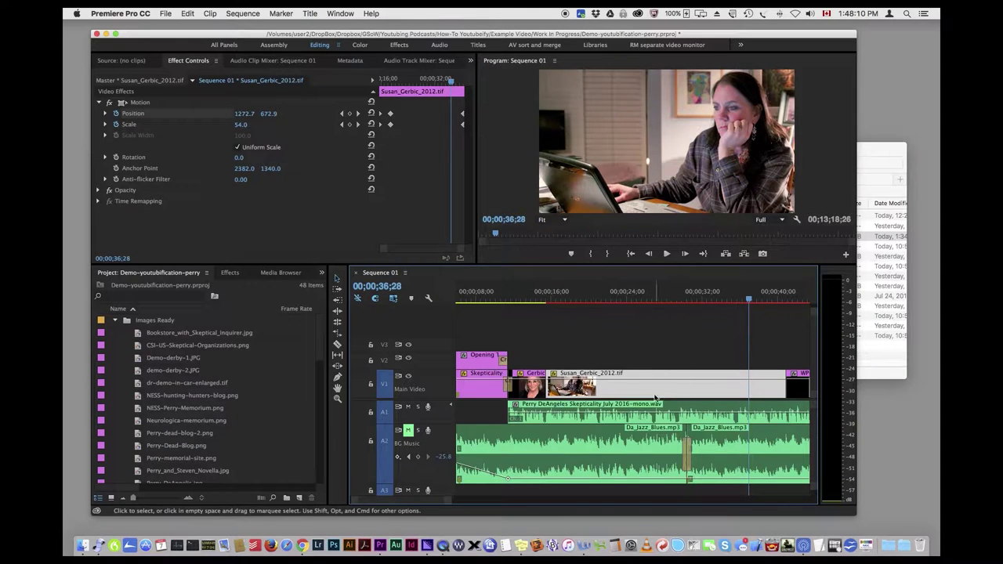
pyautogui.moveTo(750, 301); pyautogui.dragTo(565, 333)
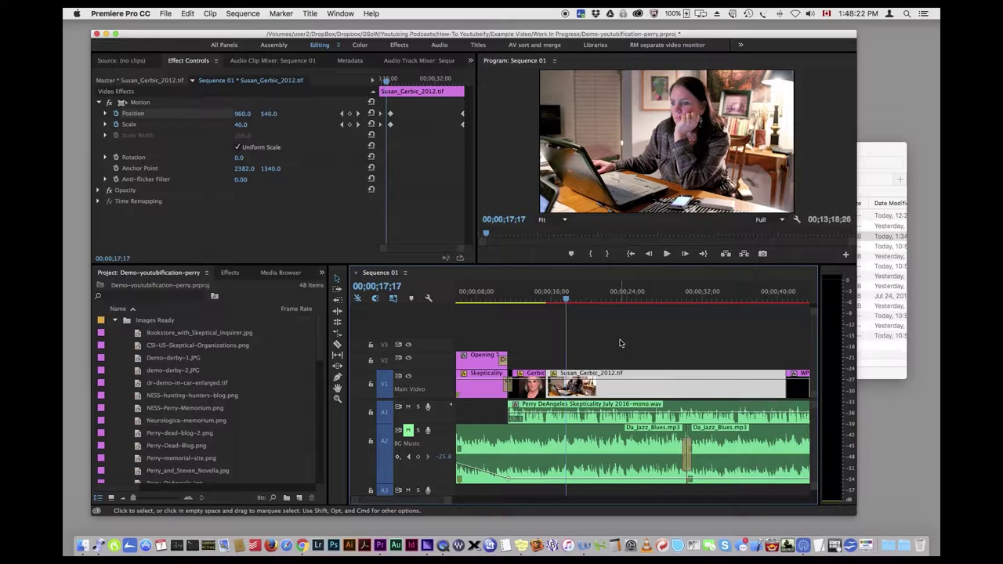
pyautogui.moveTo(566, 299); pyautogui.dragTo(545, 302)
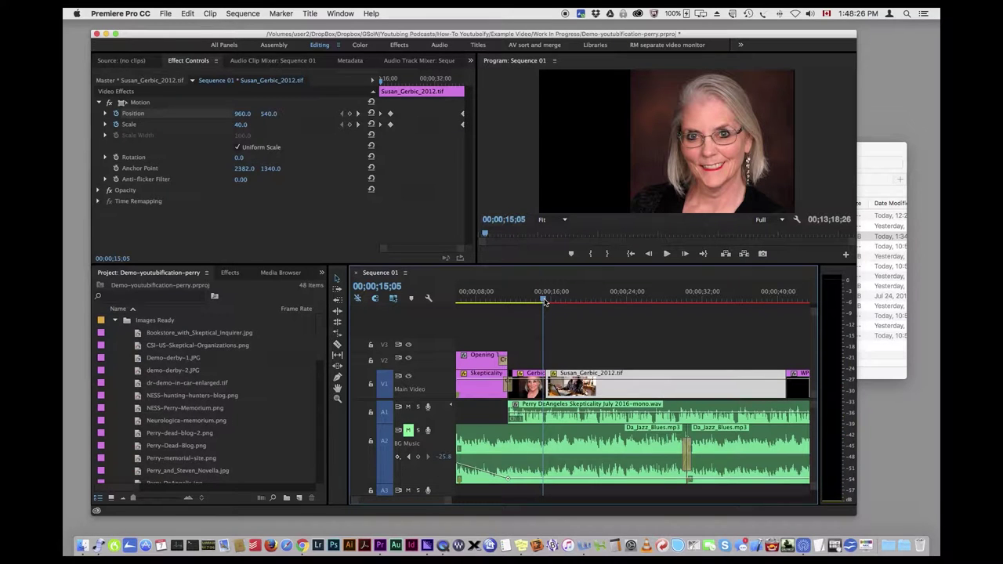
pyautogui.press('space')
pyautogui.press('space')
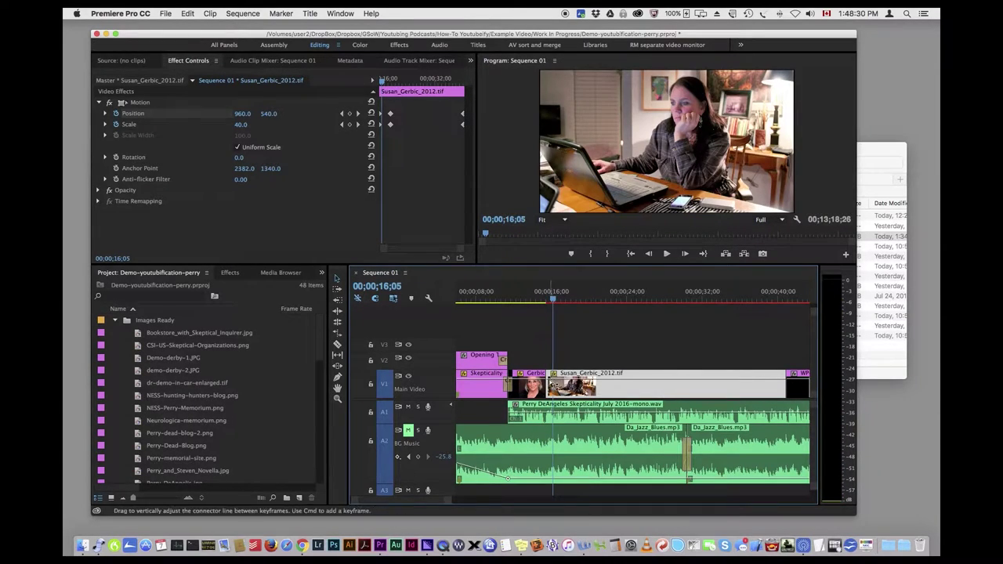
# - Apply the default transition at the V1 cut between the two Gerbic photos and review it
pyautogui.rightClick(546, 382)
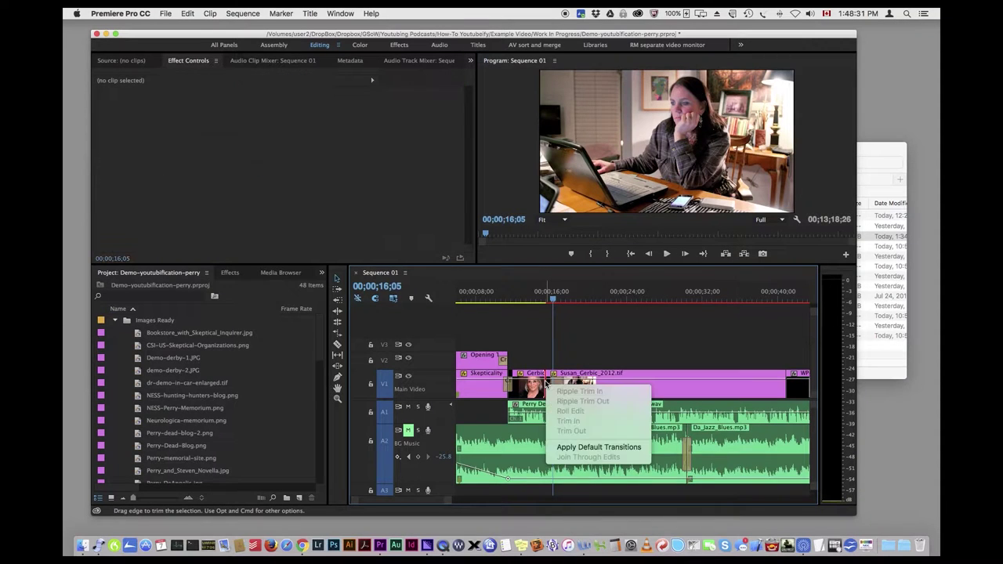
pyautogui.click(578, 446)
pyautogui.moveTo(557, 305); pyautogui.dragTo(535, 305)
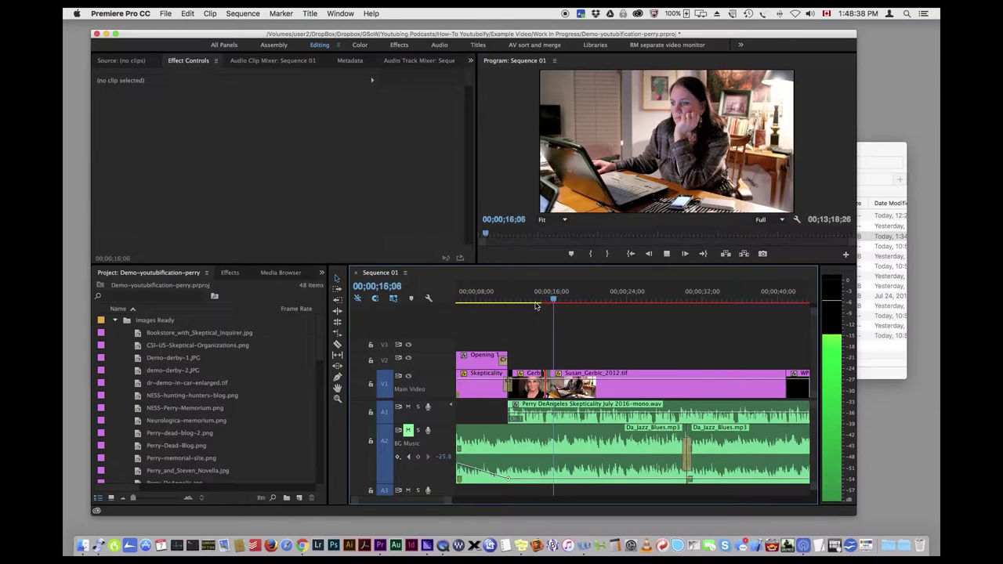
pyautogui.press('space')
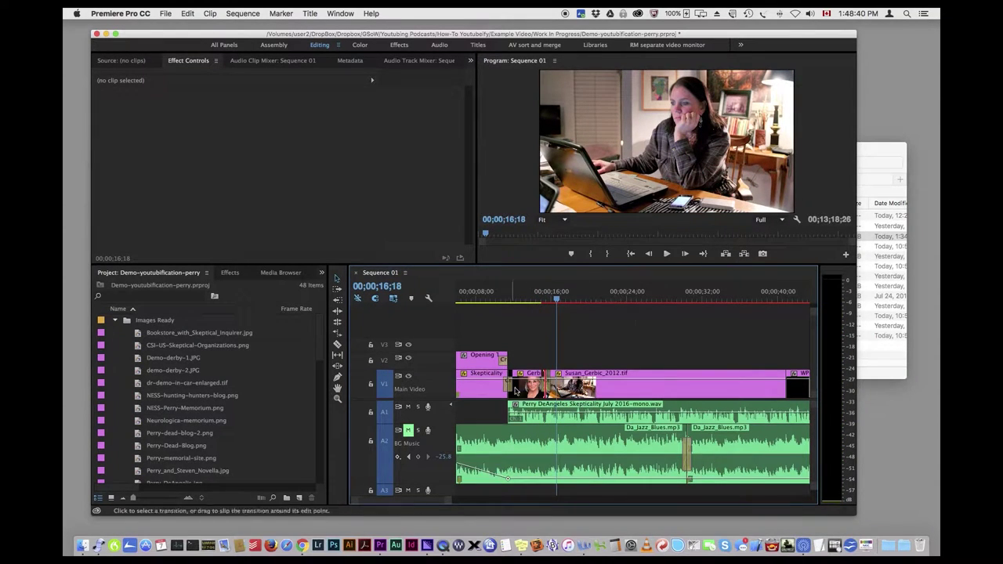
# - Play into the WP-Wikipedia-Notability capture and select that clip
pyautogui.moveTo(437, 505); pyautogui.dragTo(442, 503)
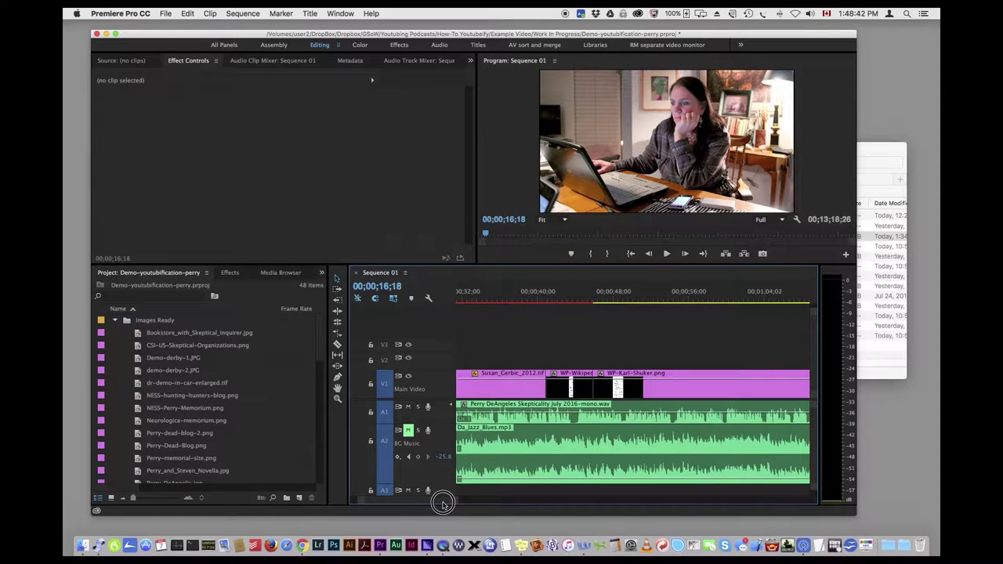
pyautogui.click(535, 300)
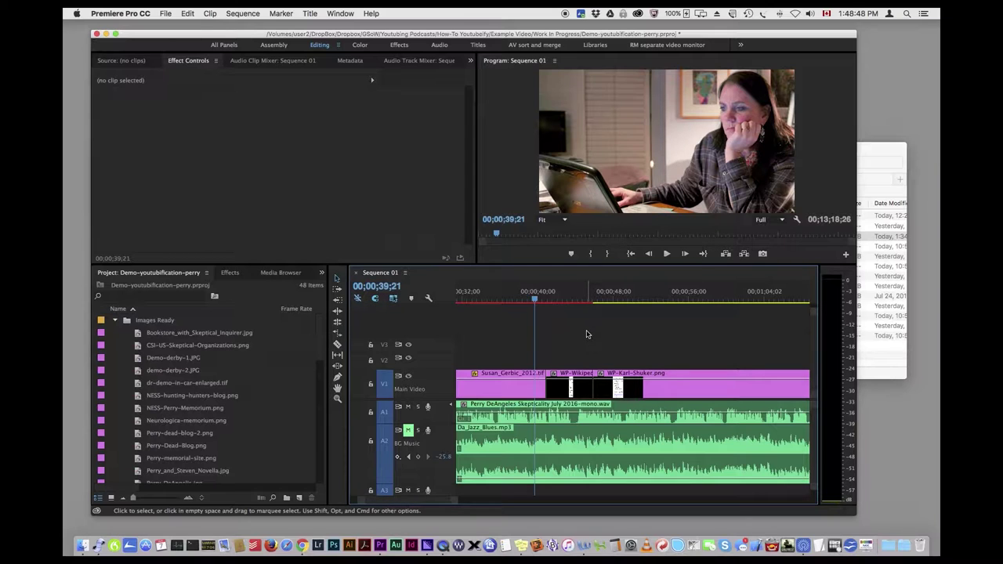
pyautogui.press('space')
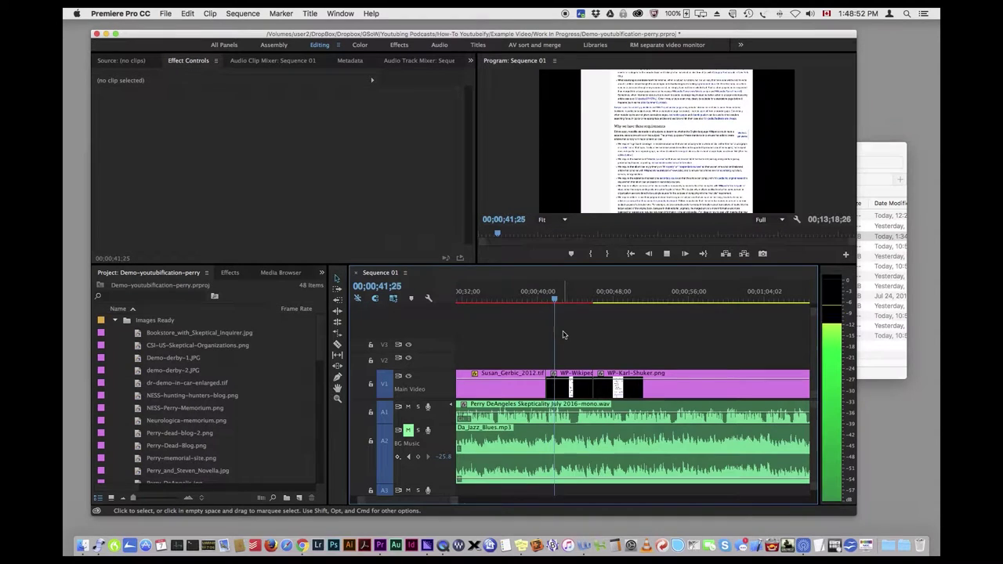
pyautogui.press('space')
pyautogui.click(575, 375)
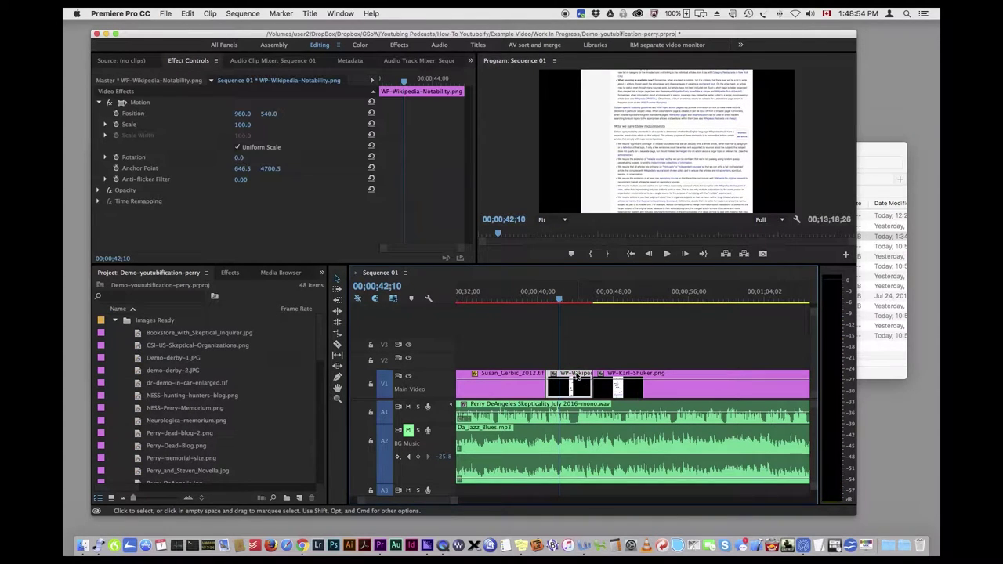
# - Set the Notability capture to Scale 150 and Position 960, 7050 so the page top fills the frame
pyautogui.click(268, 114)
pyautogui.write('300')
pyautogui.press('Return')
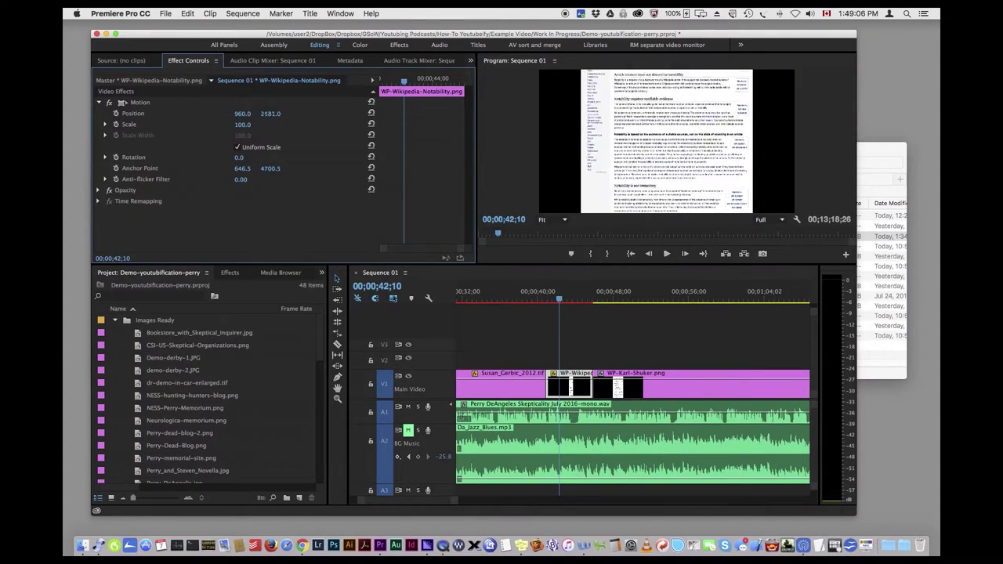
pyautogui.moveTo(270, 115); pyautogui.dragTo(322, 114)
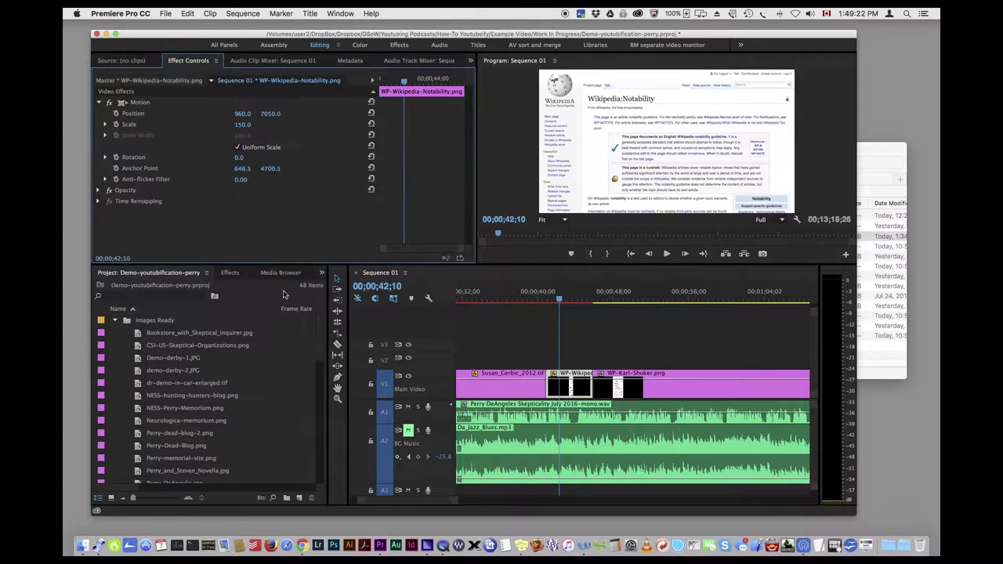
pyautogui.click(323, 275)
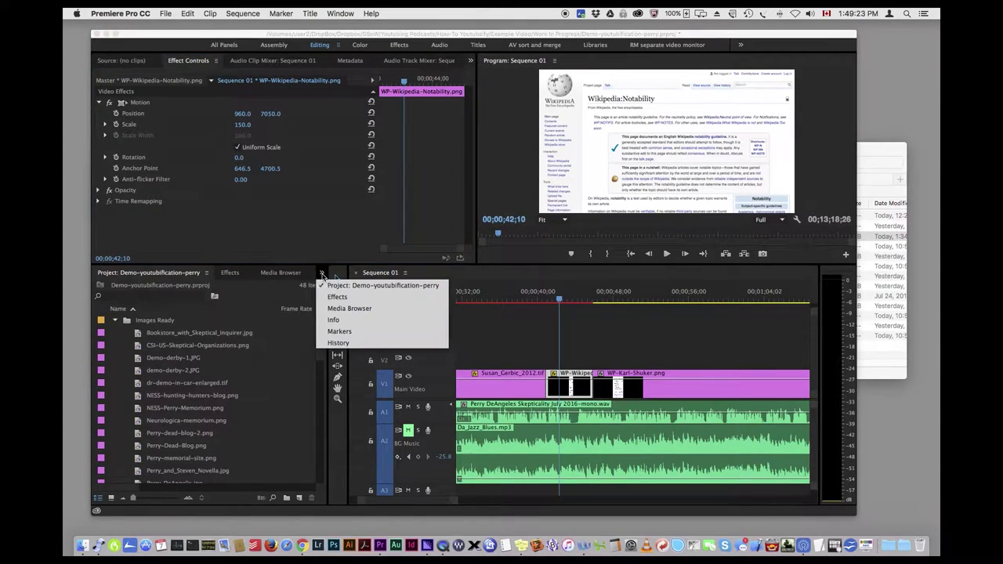
# - Show the Info panel and keyframe the capture's Position from Y 7050 at start to 6117 at end
pyautogui.click(333, 318)
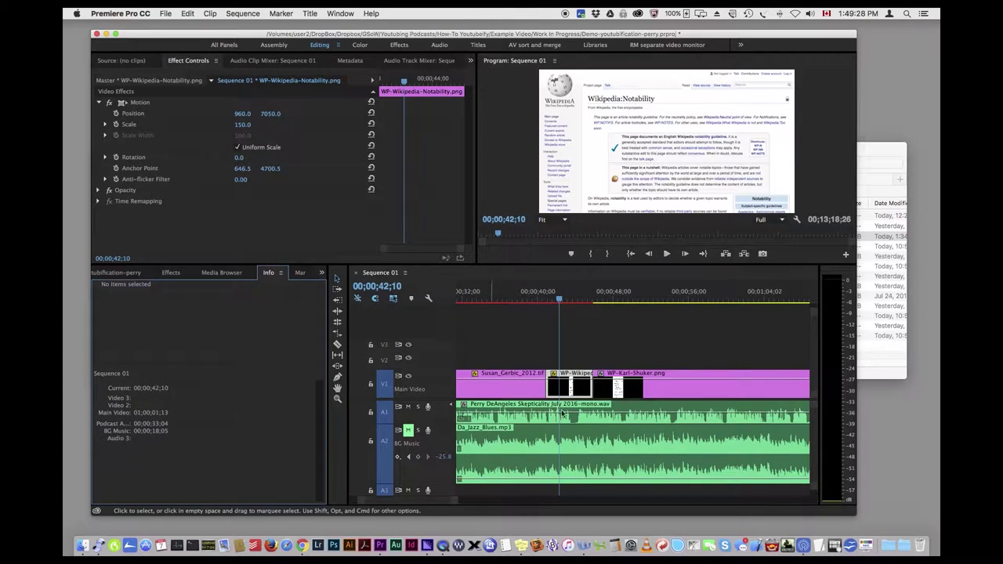
pyautogui.click(571, 392)
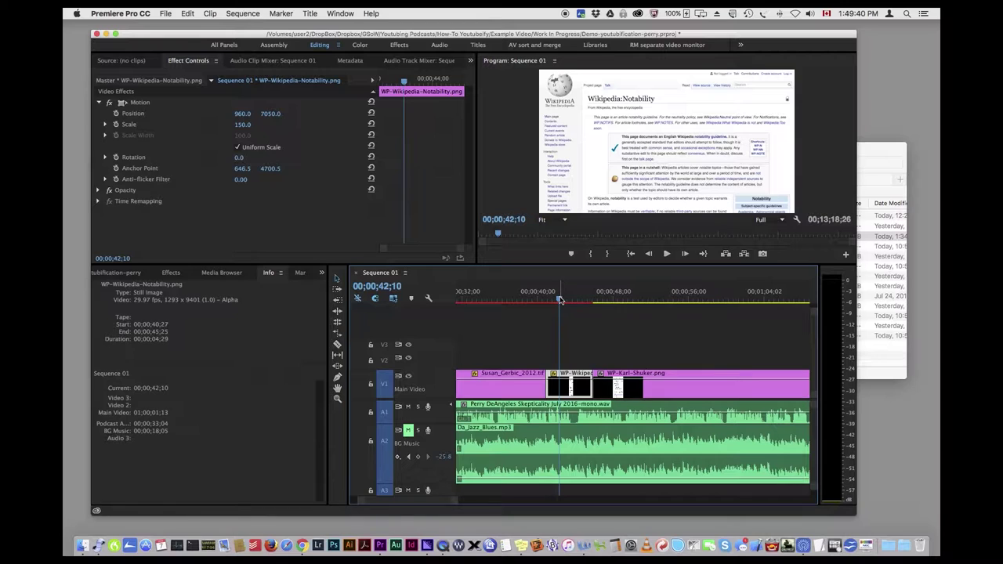
pyautogui.press('Up')
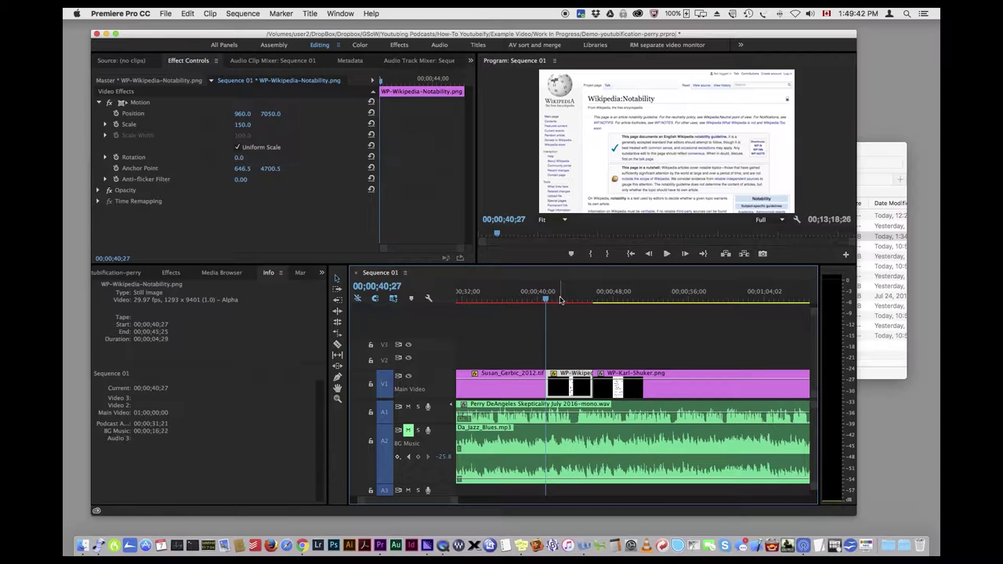
pyautogui.click(116, 113)
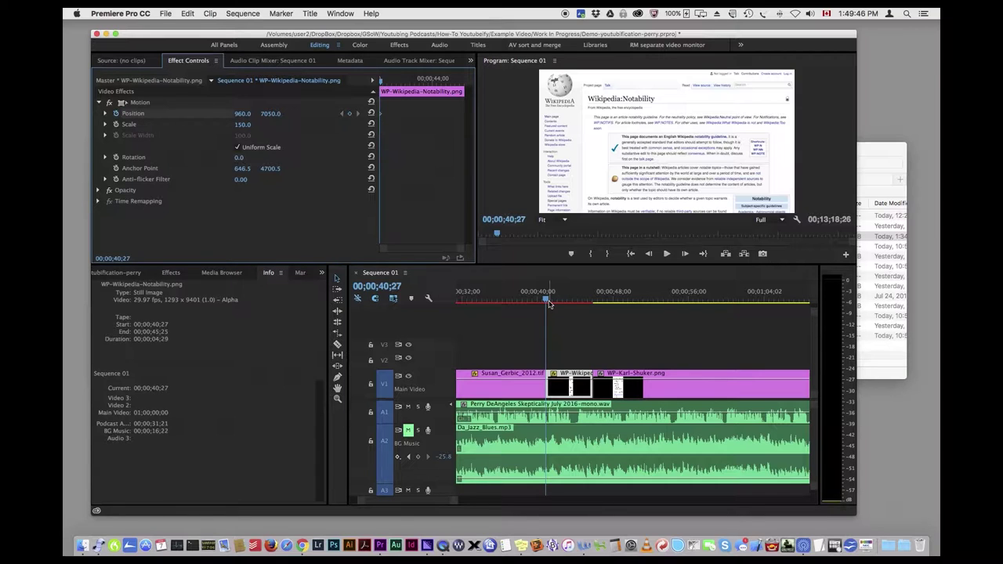
pyautogui.press('Down')
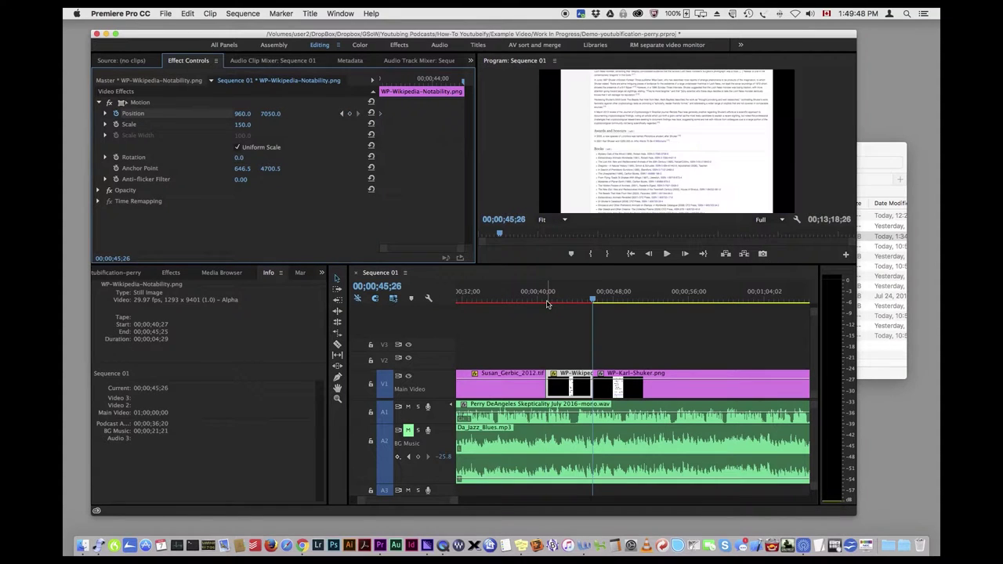
pyautogui.moveTo(270, 116); pyautogui.dragTo(194, 116)
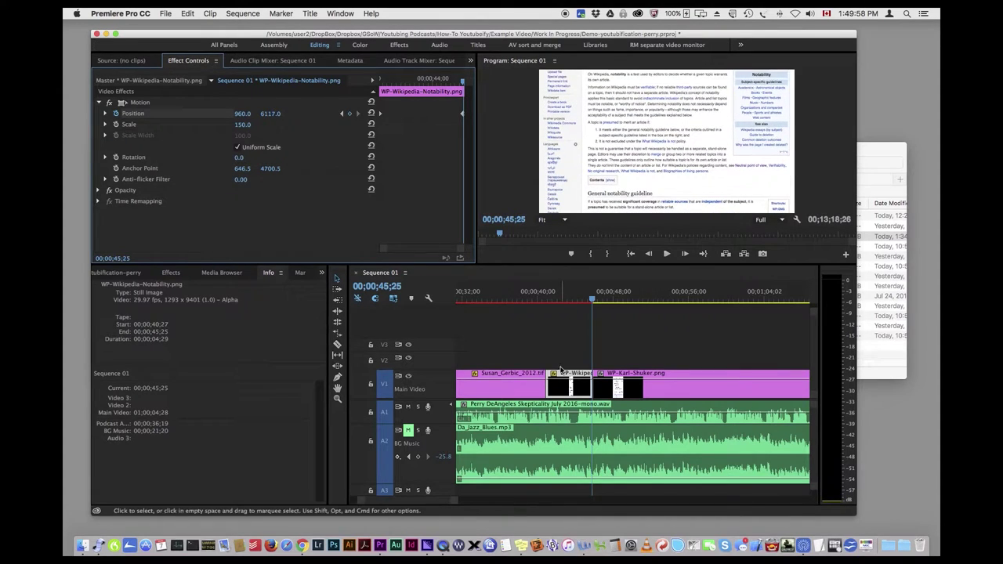
# - Preview the Notability capture scrolling down the page
pyautogui.moveTo(596, 302); pyautogui.dragTo(538, 306)
pyautogui.press('space')
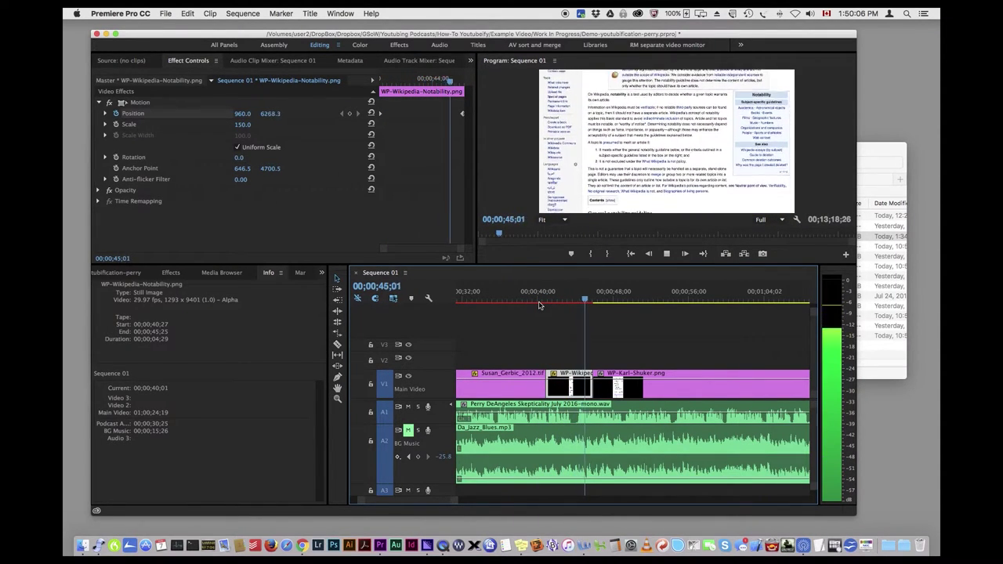
pyautogui.press('space')
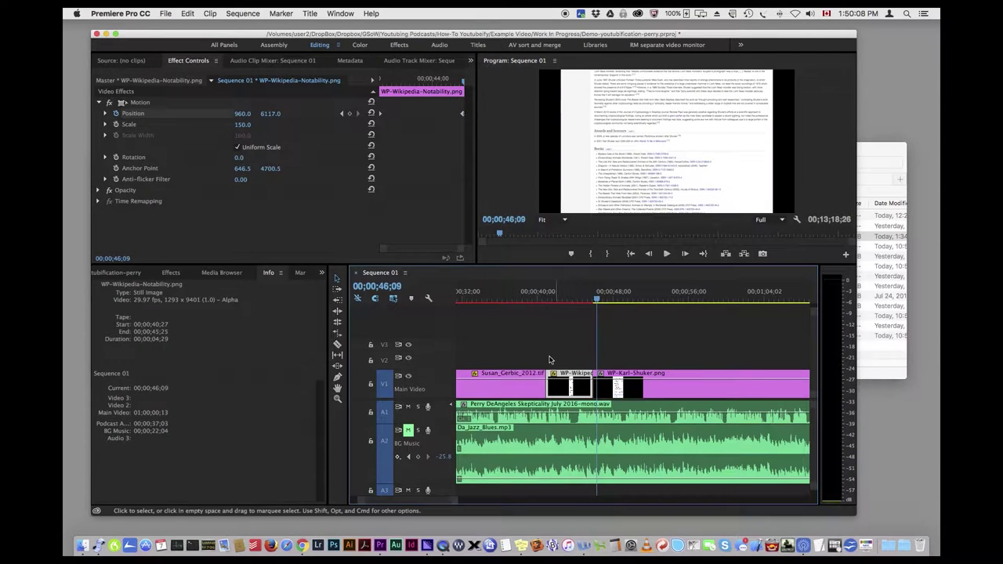
# - Apply the default transition at the Gerbic/Notability cut, play it back, and select WP-Karl-Shuker.png
pyautogui.rightClick(547, 389)
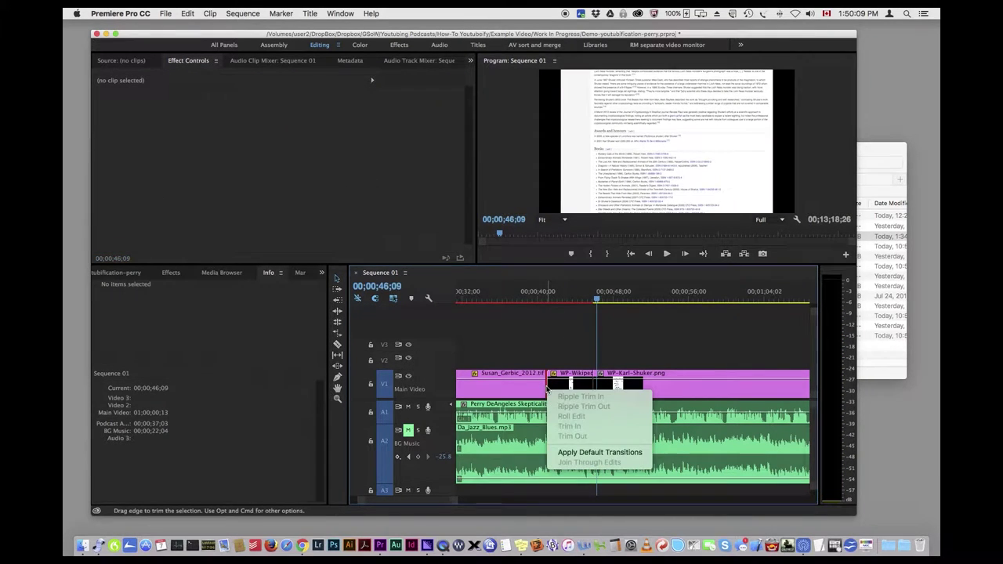
pyautogui.click(579, 450)
pyautogui.moveTo(598, 300); pyautogui.dragTo(526, 301)
pyautogui.press('space')
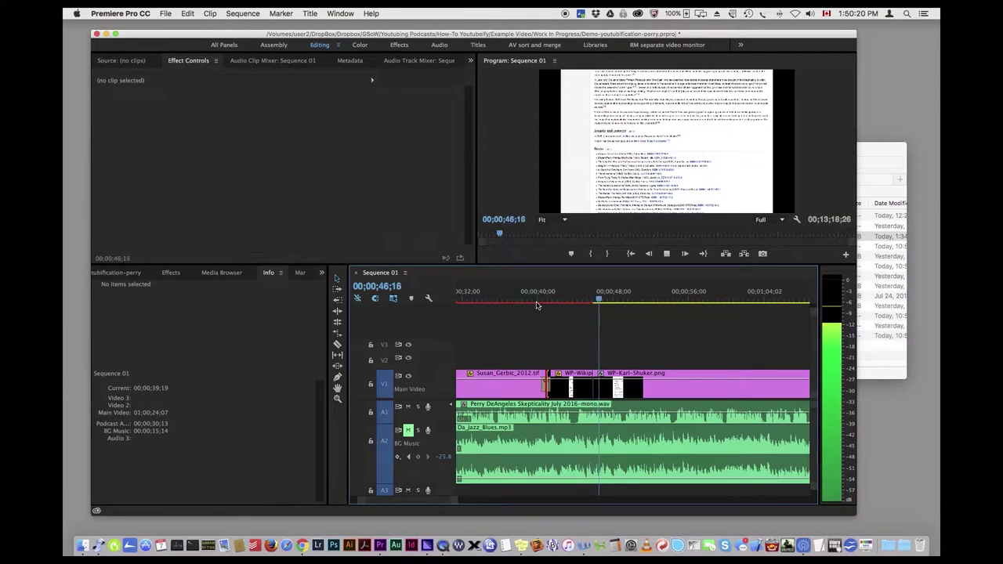
pyautogui.press('space')
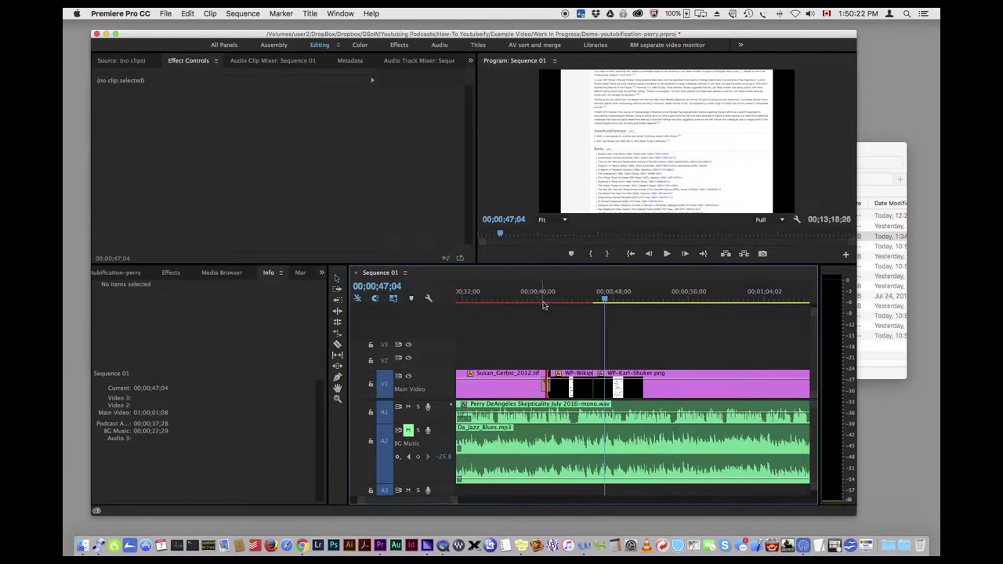
pyautogui.click(691, 378)
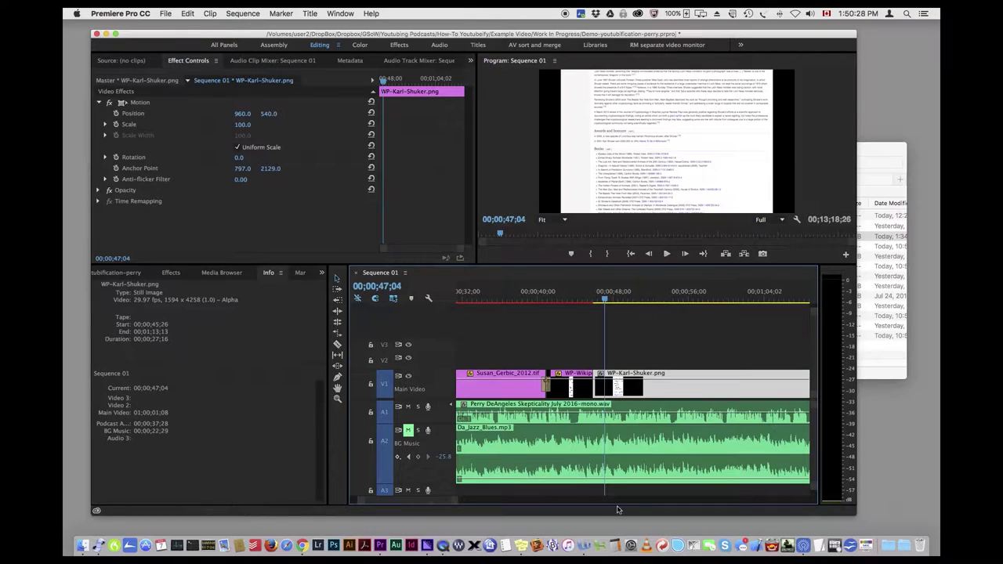
# - Scale the Karl Shuker capture to 121% with a starting Position keyframe at 960, 2573
pyautogui.hscroll(5, 442, 501)
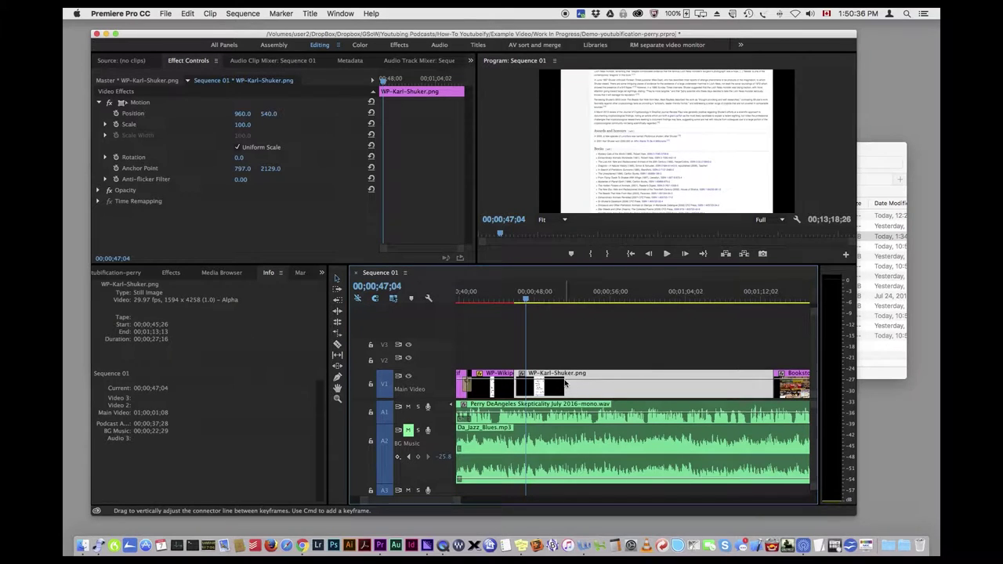
pyautogui.press('Up')
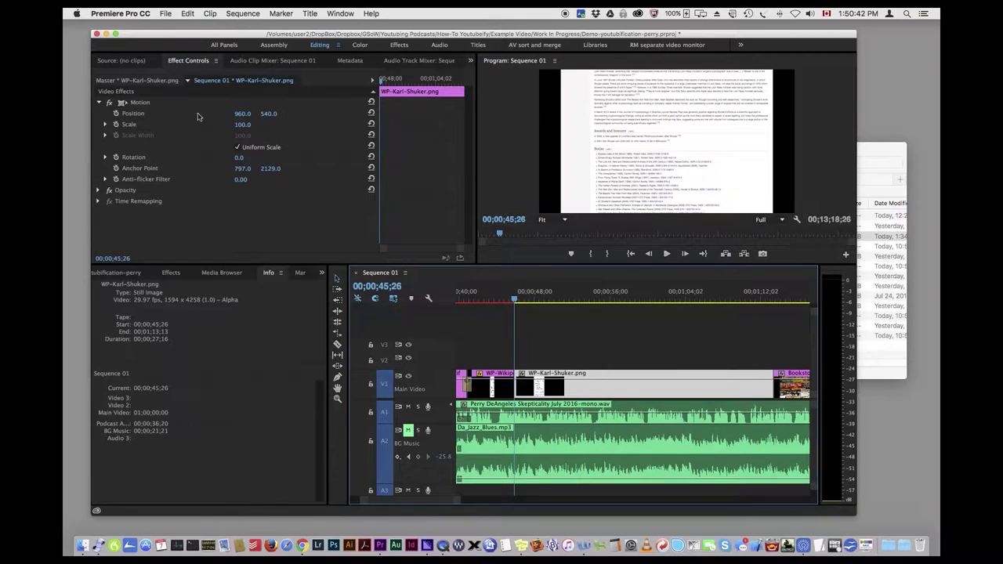
pyautogui.click(116, 114)
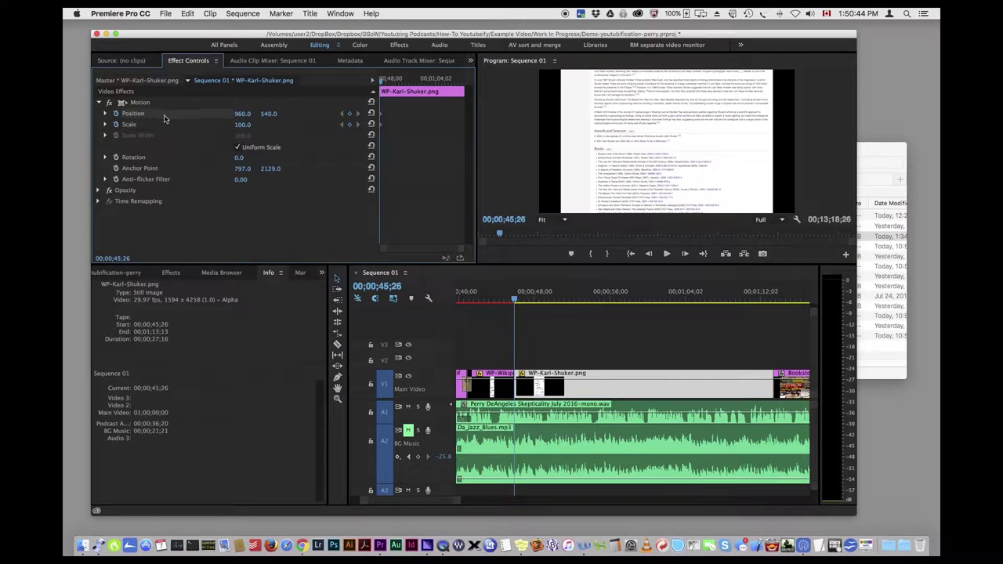
pyautogui.moveTo(239, 125); pyautogui.dragTo(330, 114)
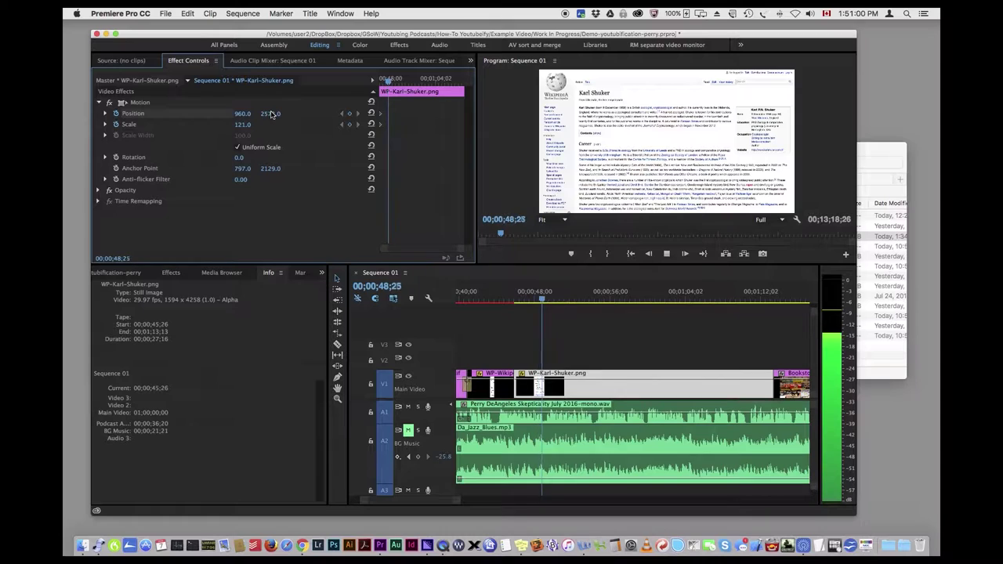
pyautogui.press('space')
pyautogui.click(350, 113)
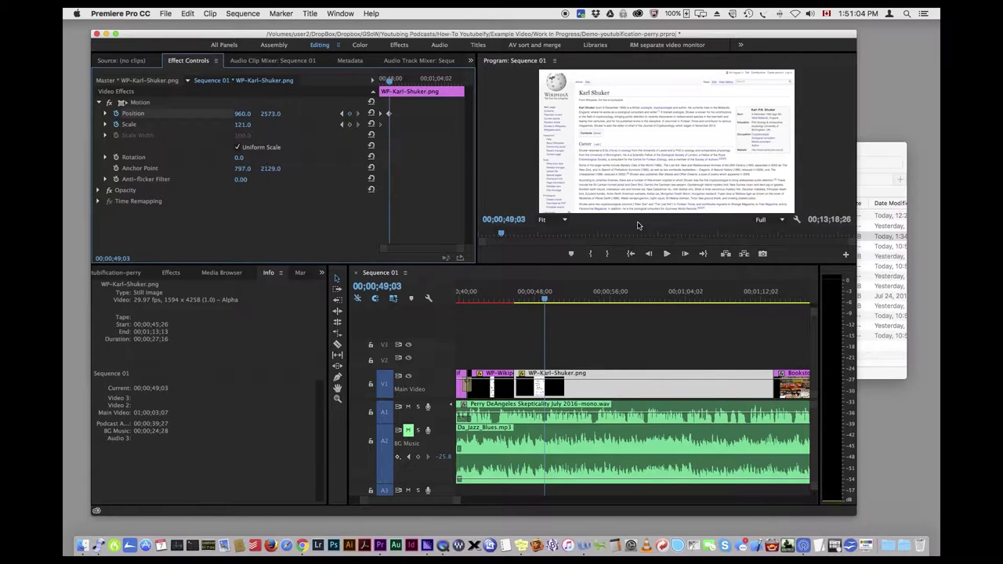
# - At the clip end, slide the capture up to Position Y -1467
pyautogui.press('Down')
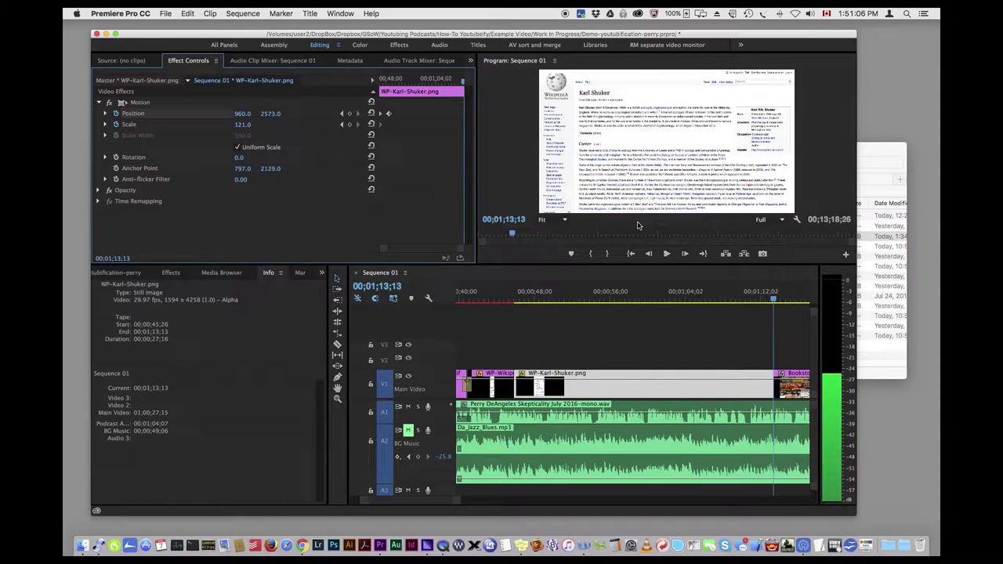
pyautogui.moveTo(262, 119); pyautogui.dragTo(36, 115)
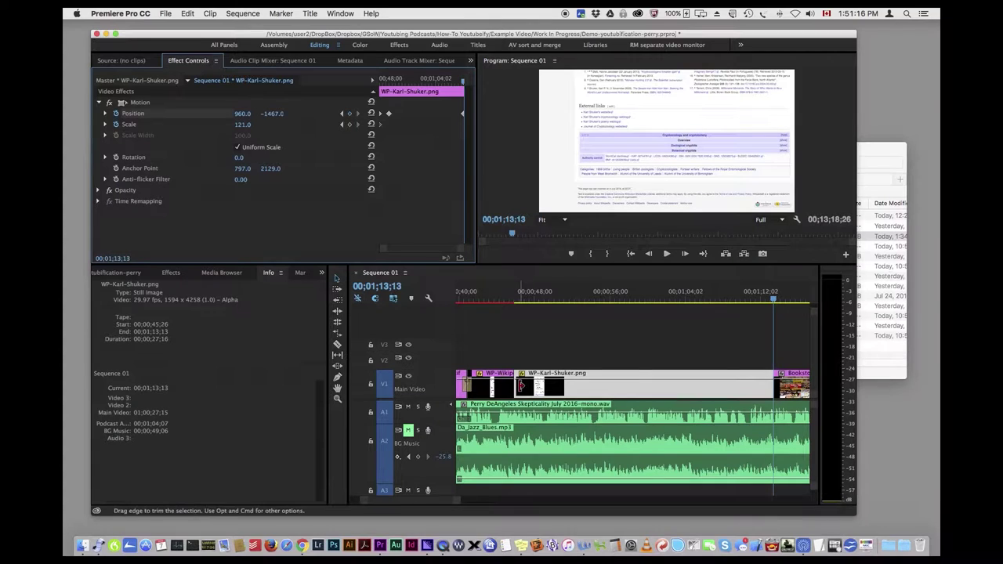
pyautogui.rightClick(516, 387)
# - Add default transitions around the Karl Shuker capture and play the section
pyautogui.click(571, 450)
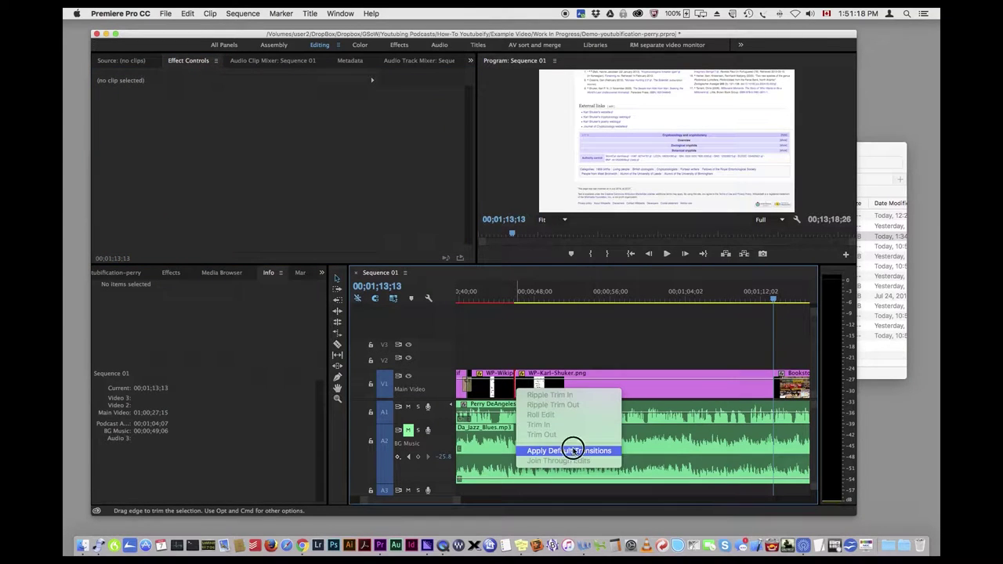
pyautogui.click(773, 300)
pyautogui.moveTo(773, 299); pyautogui.dragTo(504, 316)
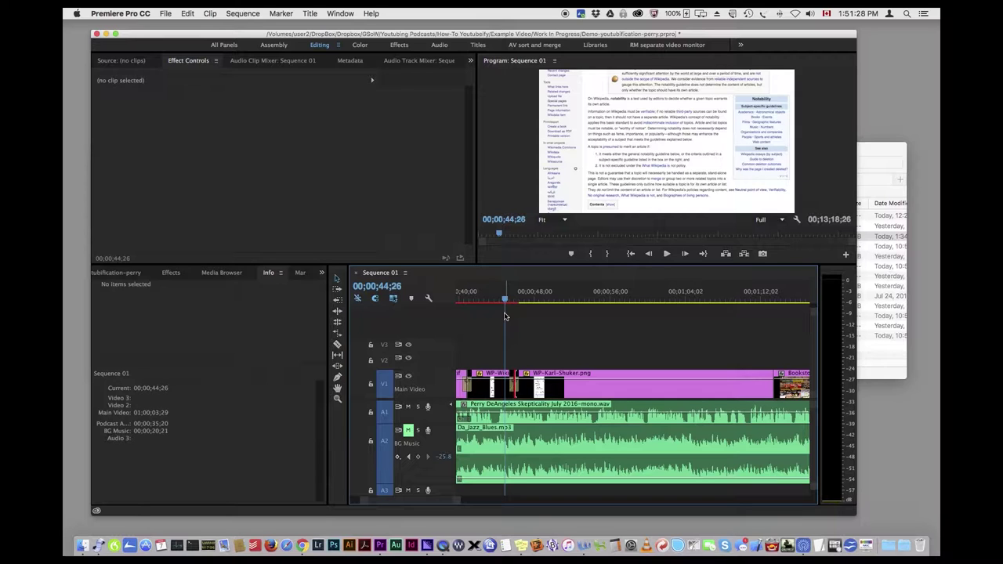
pyautogui.press('space')
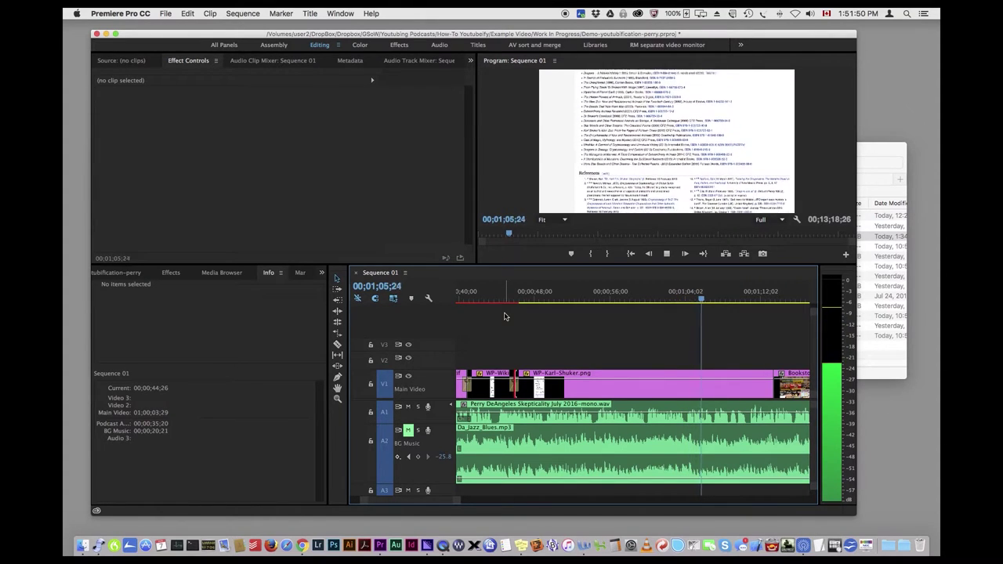
pyautogui.press('space')
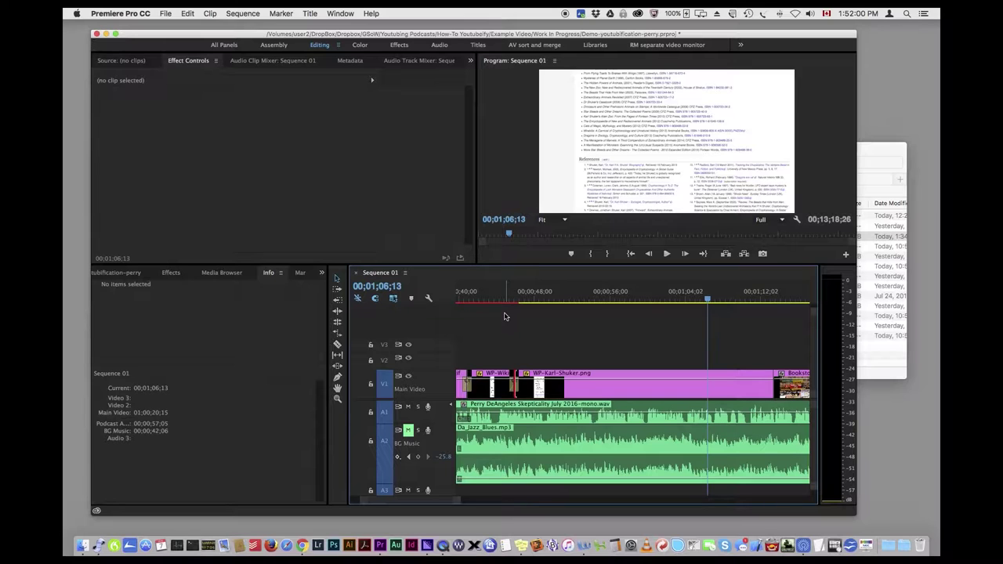
# - Review the page scroll in reverse and select WP-Karl-Shuker.png
pyautogui.press('j')
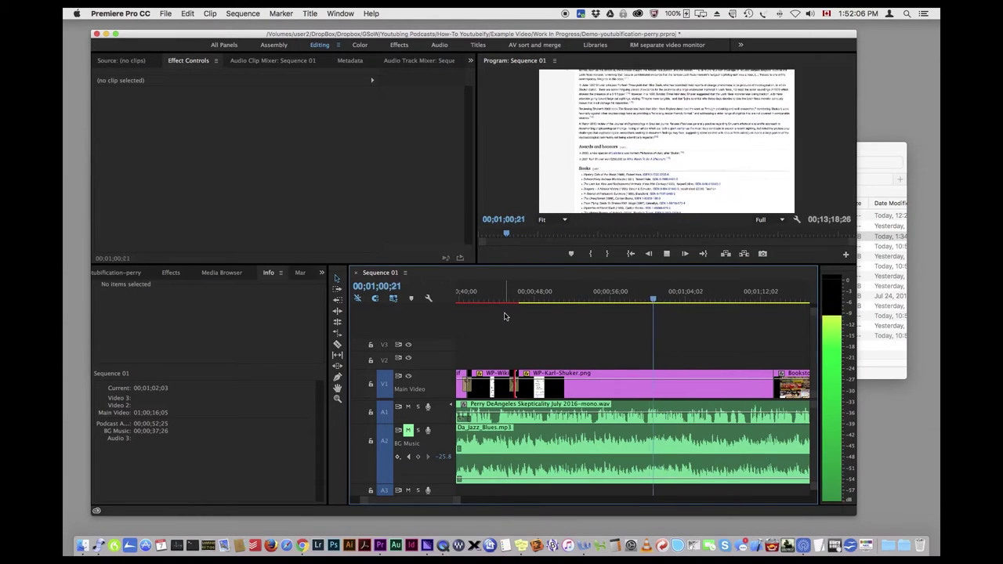
pyautogui.press('l')
pyautogui.press('k')
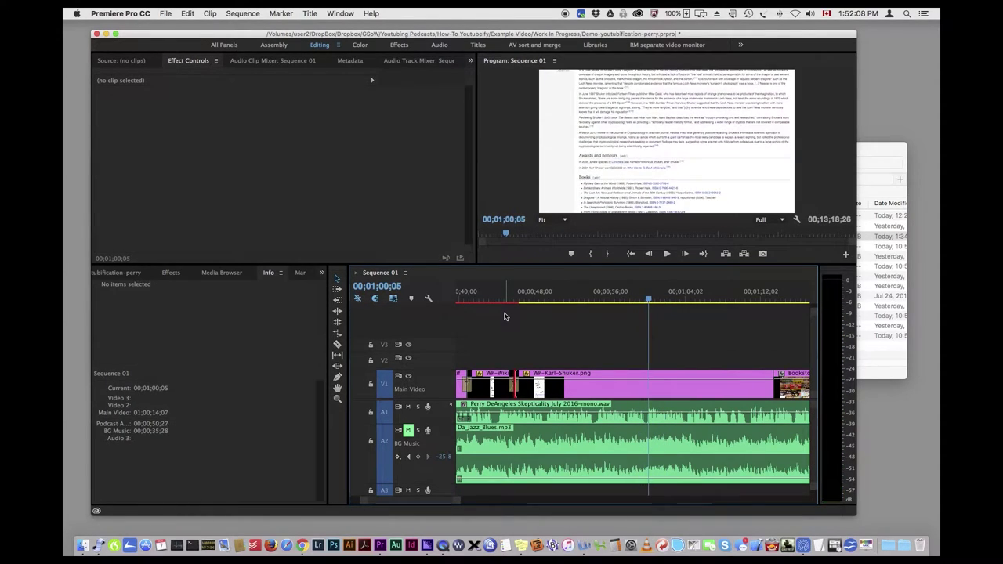
pyautogui.click(727, 396)
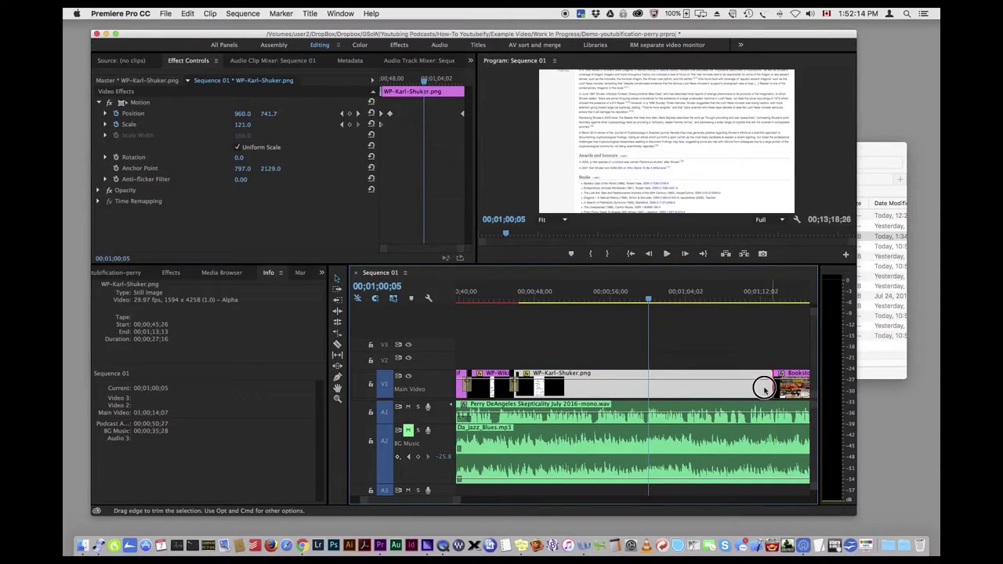
# - Trim the Karl Shuker clip to end at 01;01;04, then show Project bins with Images Ready collapsed
pyautogui.moveTo(764, 389); pyautogui.dragTo(648, 389)
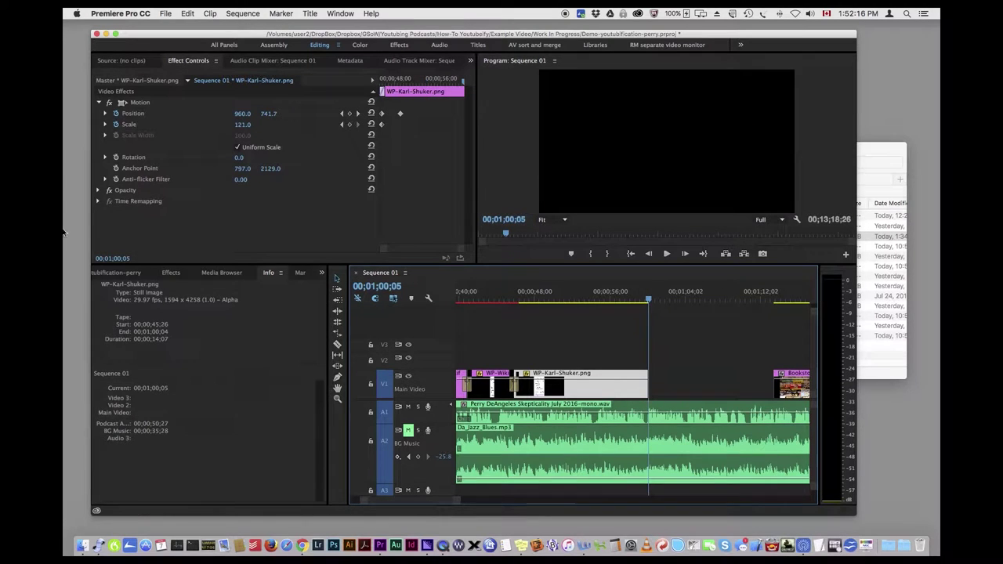
pyautogui.click(117, 274)
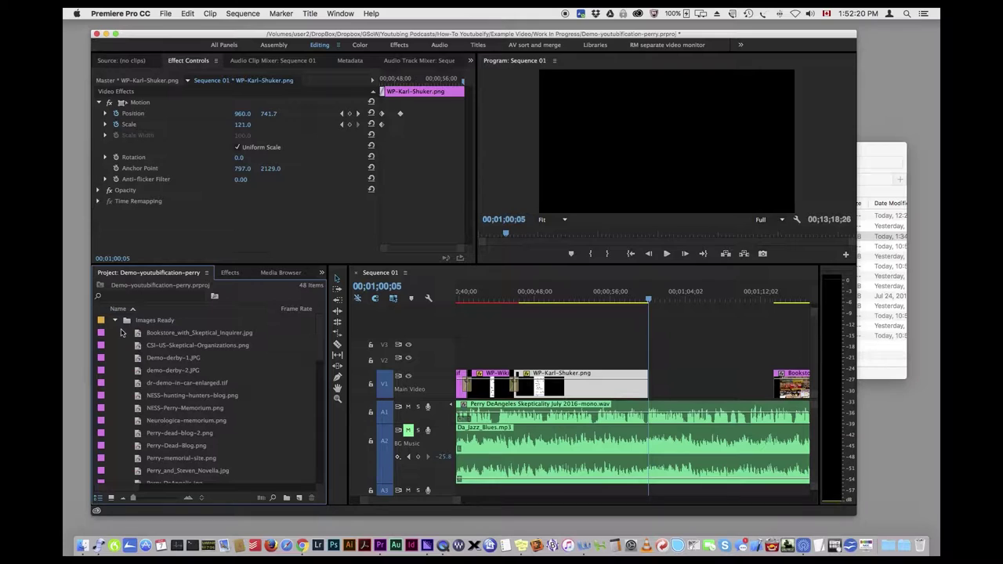
pyautogui.click(115, 321)
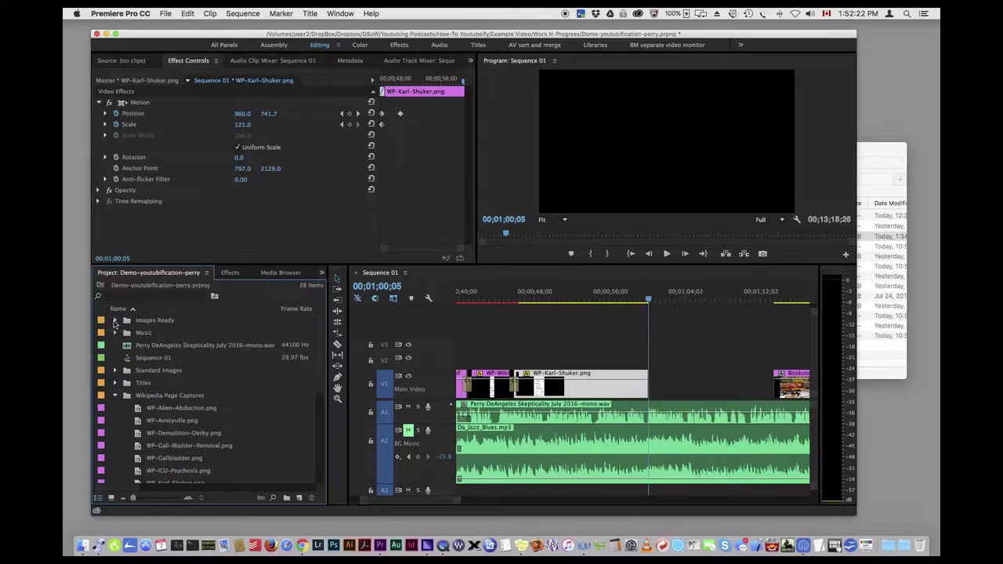
# - Place Susan_Gerbic_2012.tif after WP-Karl-Shuker, extend it to the Bookstore clip, and scale it to about 40
pyautogui.click(115, 371)
pyautogui.moveTo(165, 461); pyautogui.dragTo(660, 385)
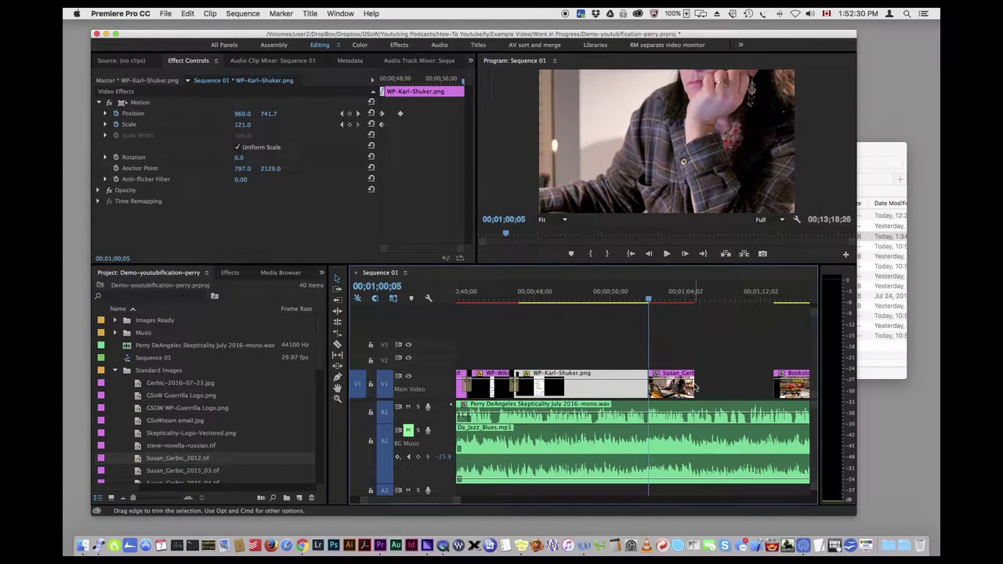
pyautogui.moveTo(694, 383); pyautogui.dragTo(774, 384)
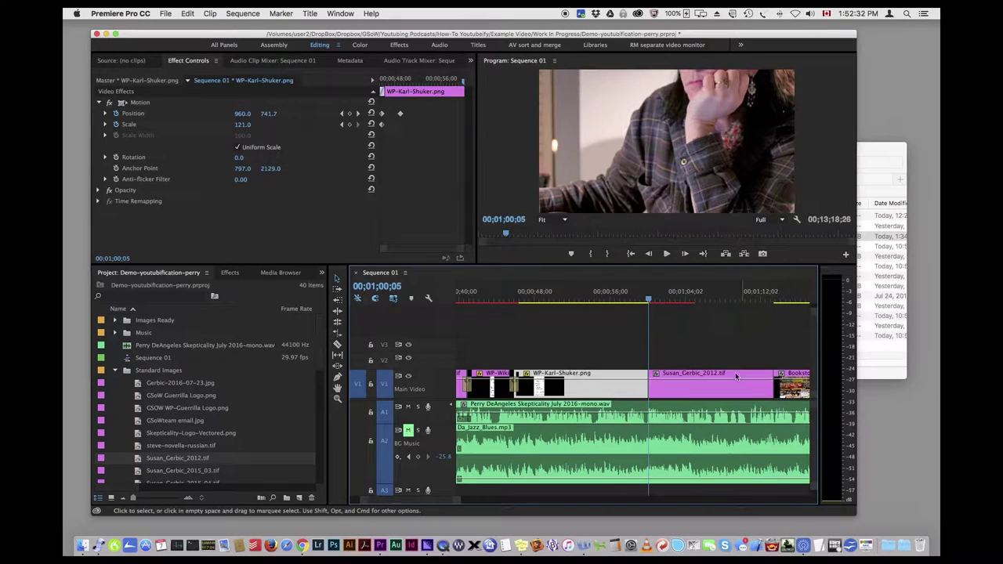
pyautogui.click(677, 395)
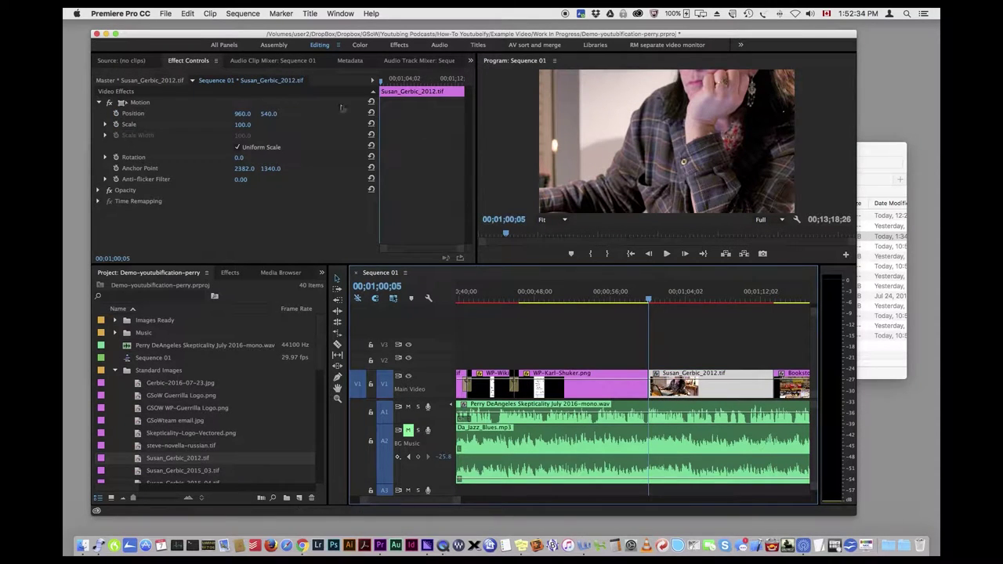
pyautogui.moveTo(243, 124); pyautogui.dragTo(199, 124)
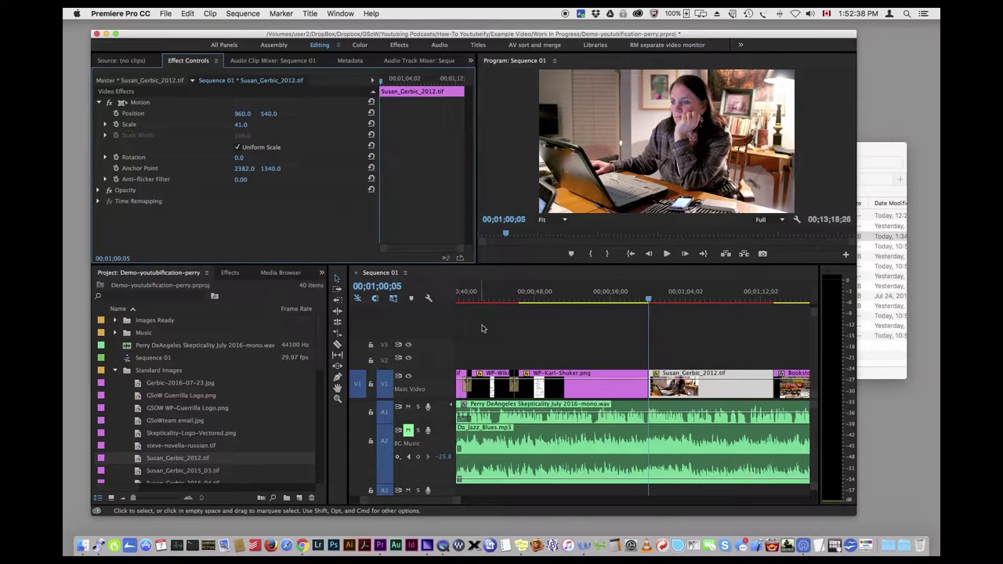
# - Apply default transitions at the new photo's cut and play it back
pyautogui.rightClick(647, 385)
pyautogui.click(695, 454)
pyautogui.click(618, 301)
pyautogui.press('space')
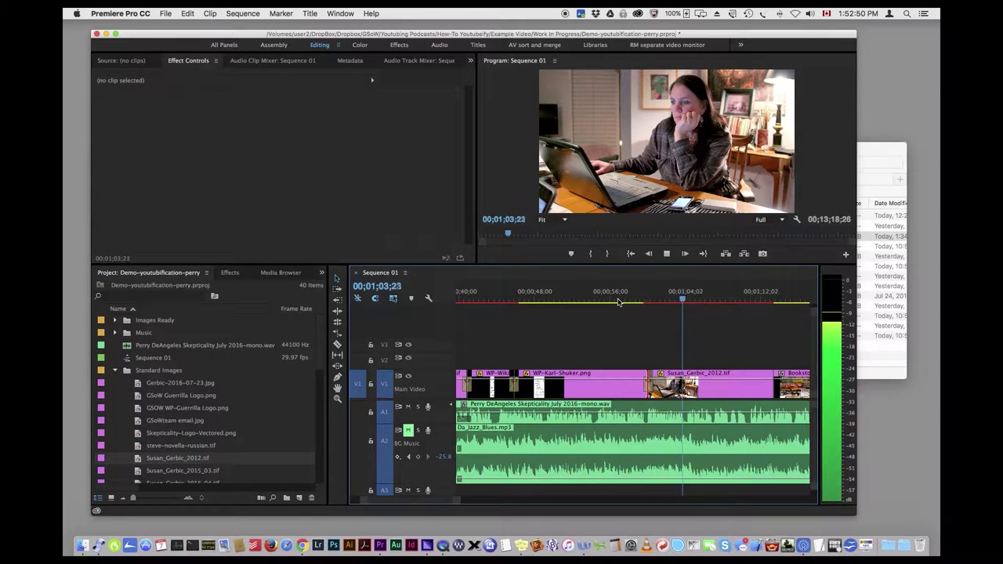
pyautogui.press('space')
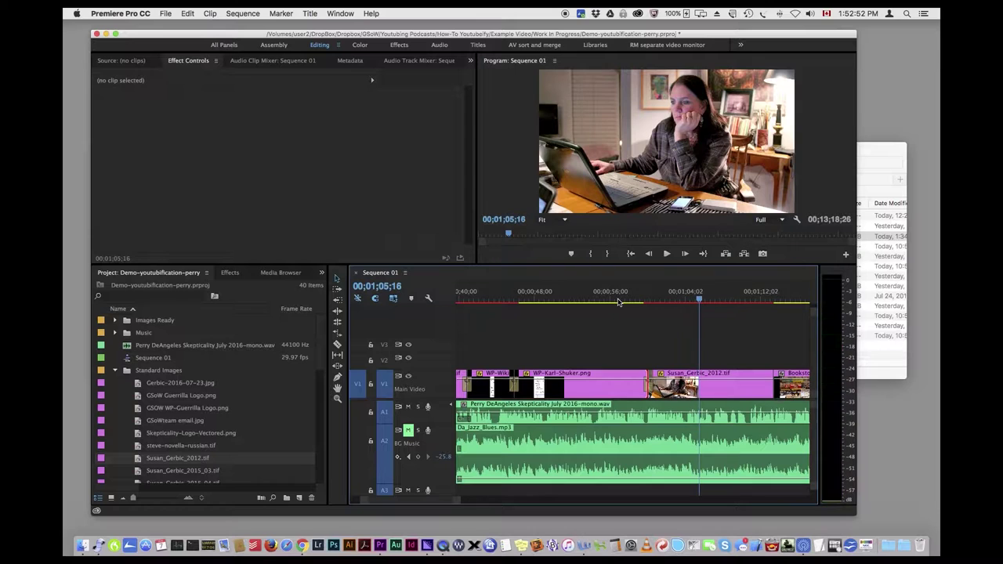
pyautogui.moveTo(698, 302); pyautogui.dragTo(768, 302)
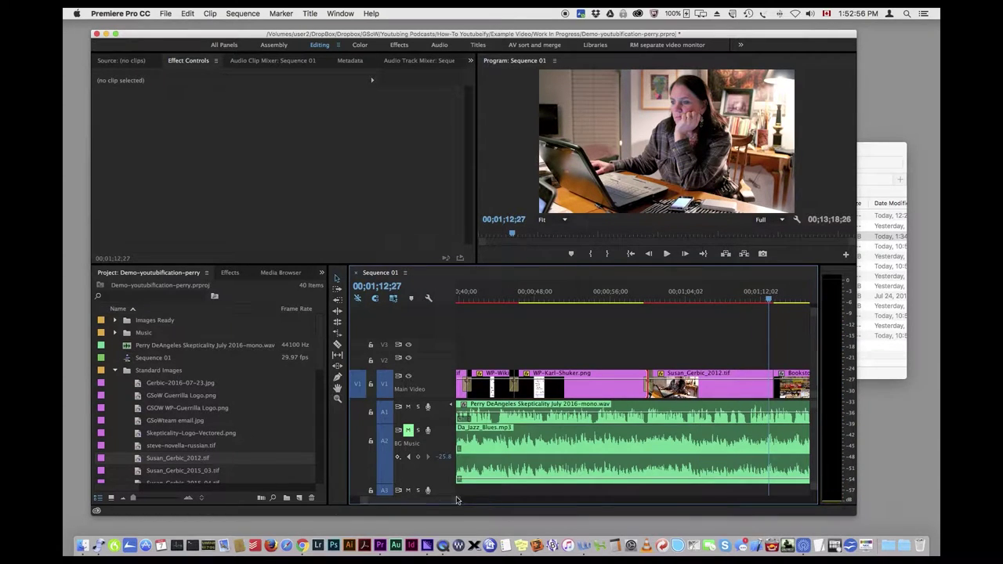
pyautogui.hscroll(4, 440, 502)
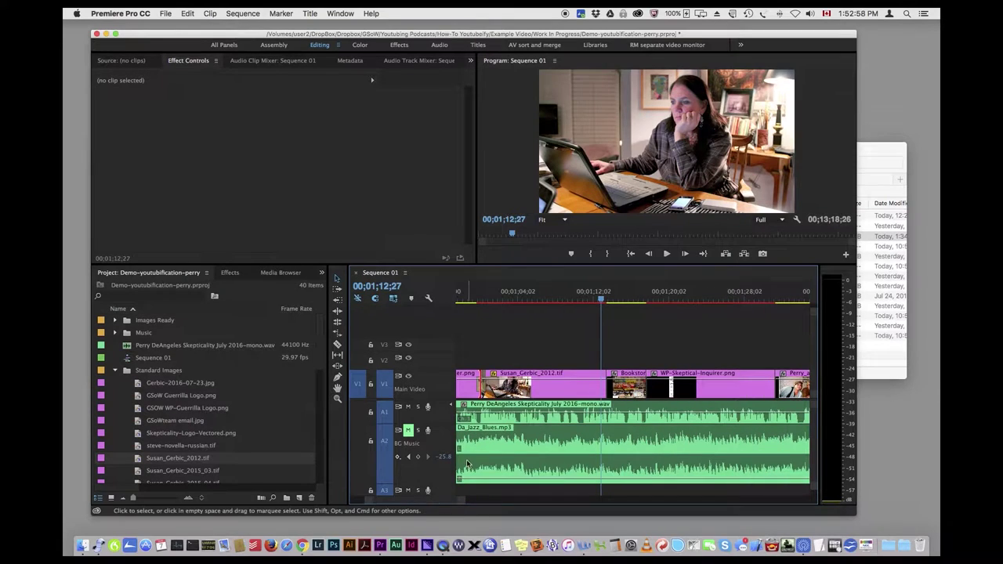
# - Enable Position and Scale animation at the start of the Bookstore_with_Skeptical_Inquirer clip
pyautogui.press('space')
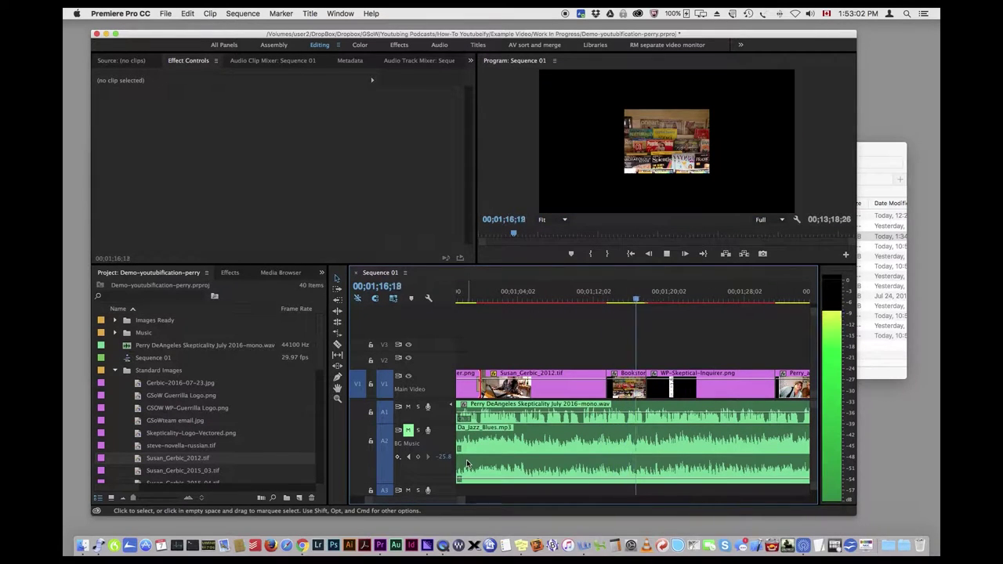
pyautogui.press('space')
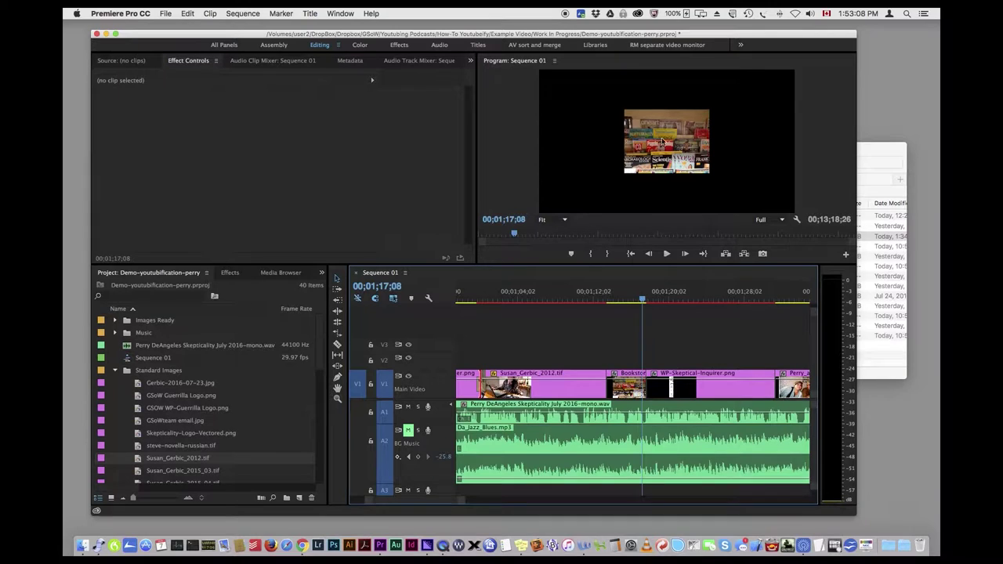
pyautogui.click(631, 391)
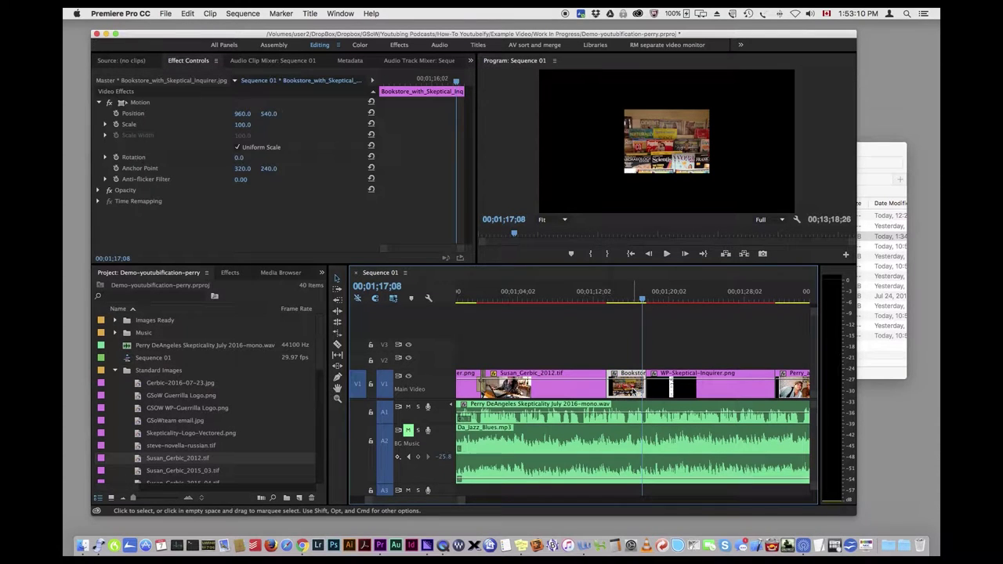
pyautogui.press('Up')
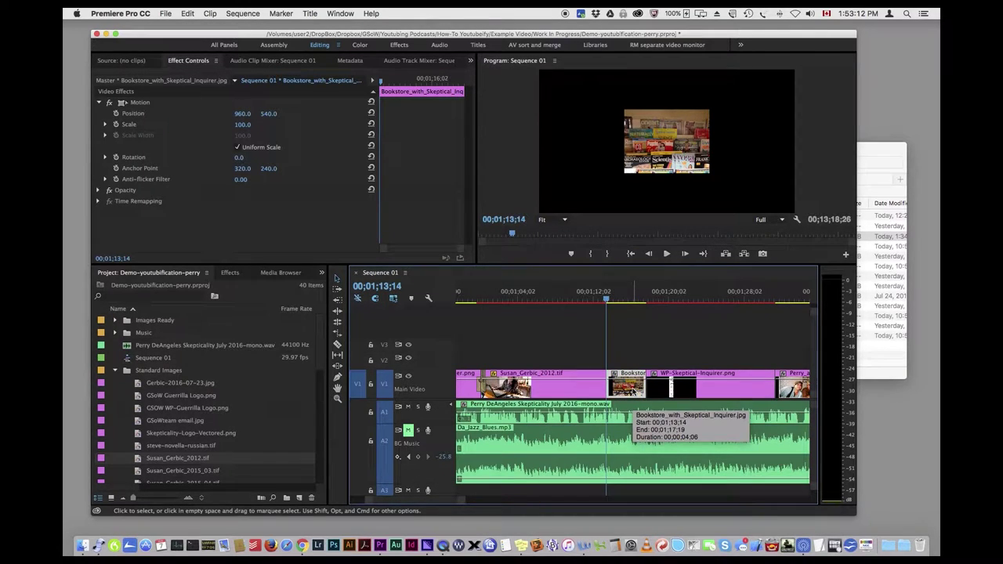
pyautogui.click(116, 124)
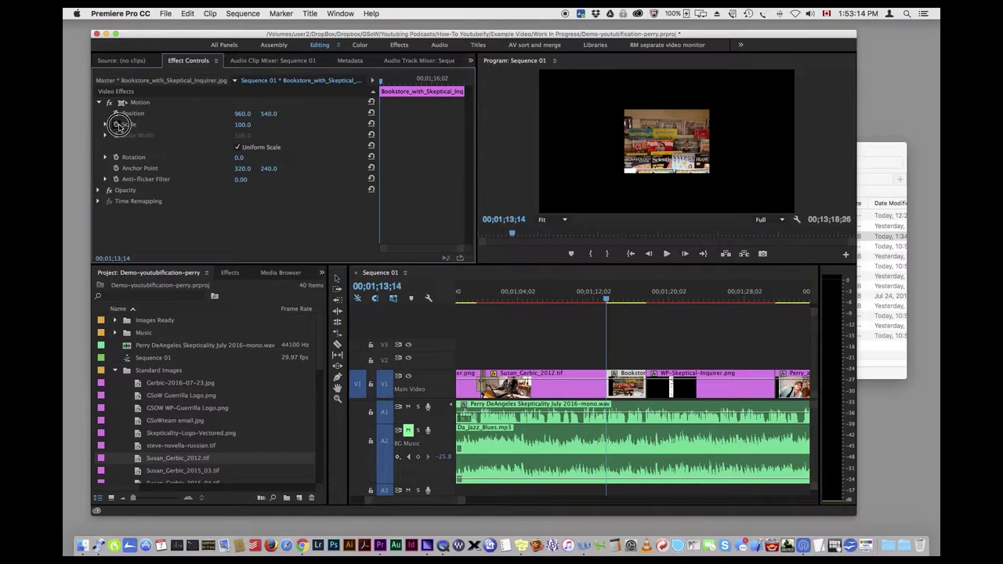
pyautogui.click(116, 113)
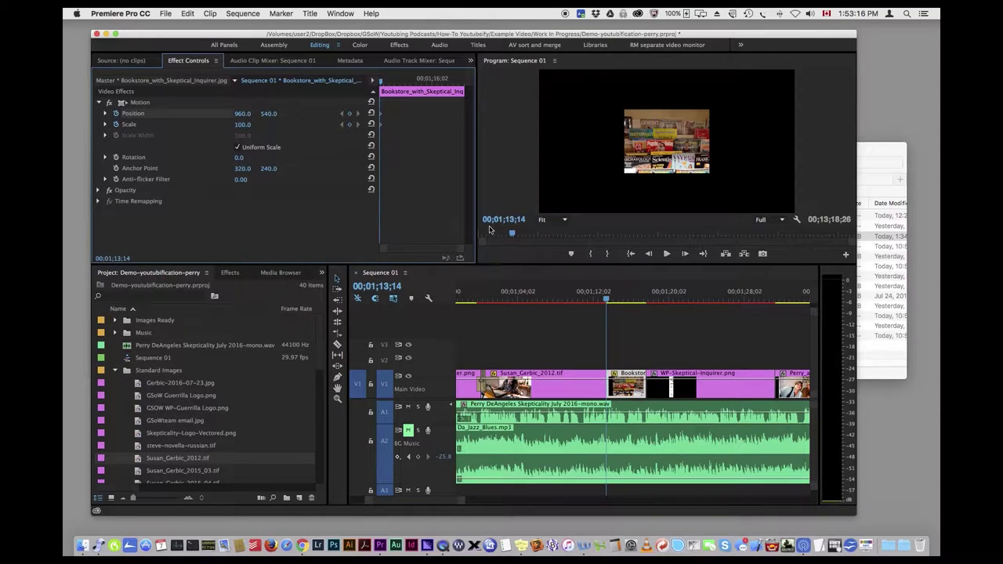
# - Near the clip's end, keyframe Scale 445 and Position Y 677
pyautogui.press('Down')
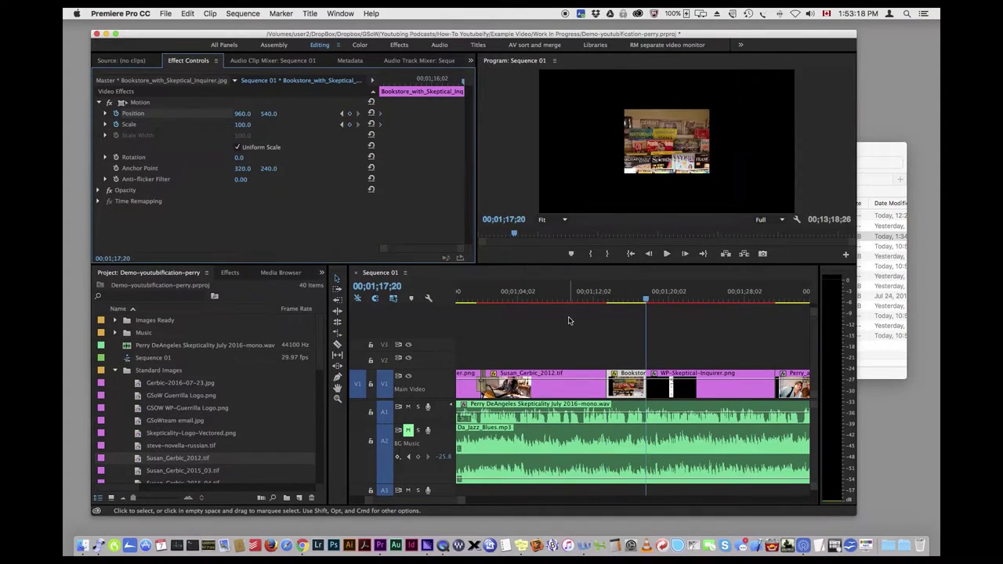
pyautogui.press('space')
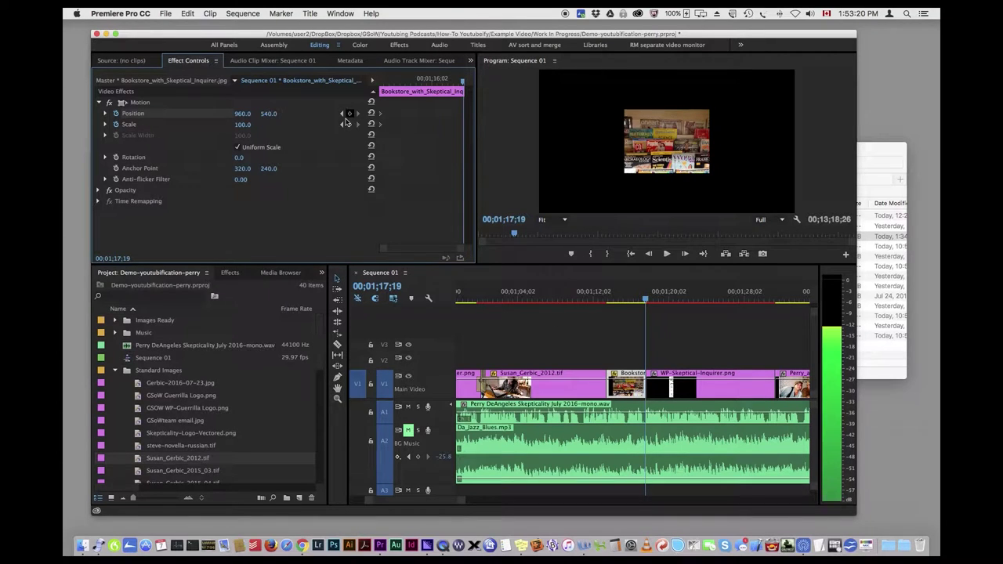
pyautogui.click(349, 125)
pyautogui.click(349, 114)
pyautogui.moveTo(243, 124); pyautogui.dragTo(464, 125)
pyautogui.moveTo(275, 120); pyautogui.dragTo(383, 120)
pyautogui.moveTo(242, 125); pyautogui.dragTo(290, 125)
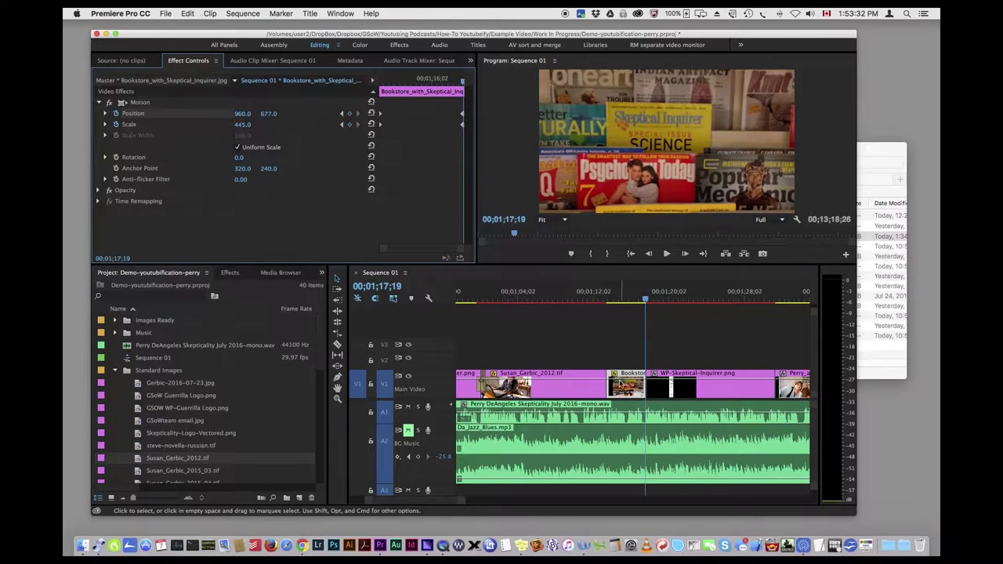
# - Apply default transitions at the Bookstore photo's cut and preview the zoom
pyautogui.rightClick(609, 390)
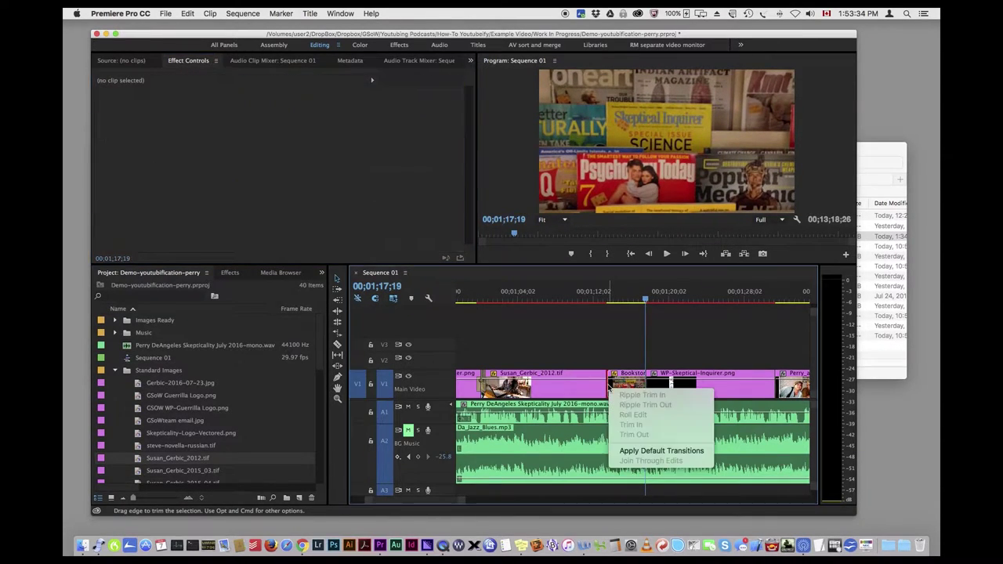
pyautogui.click(666, 453)
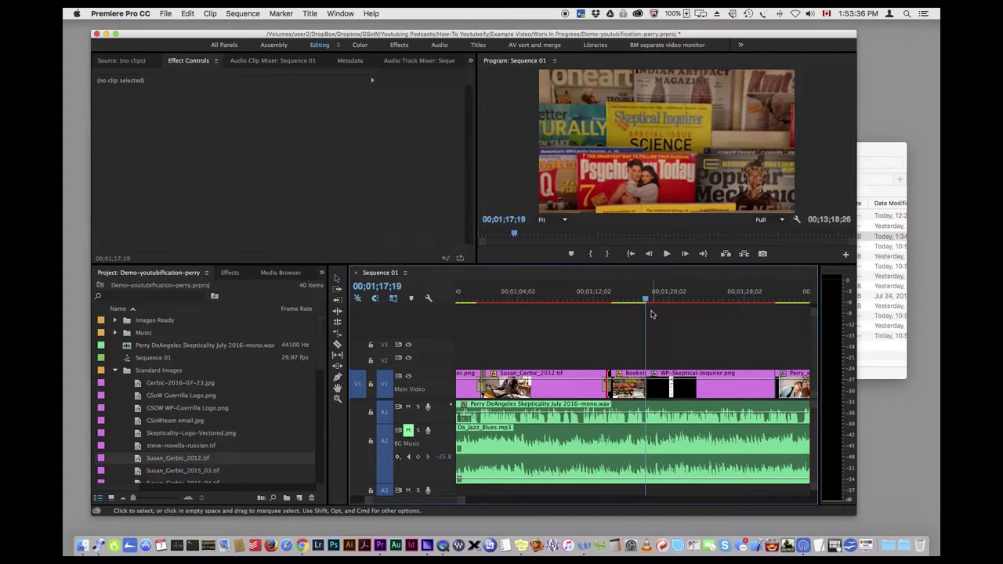
pyautogui.moveTo(646, 300); pyautogui.dragTo(596, 302)
pyautogui.press('space')
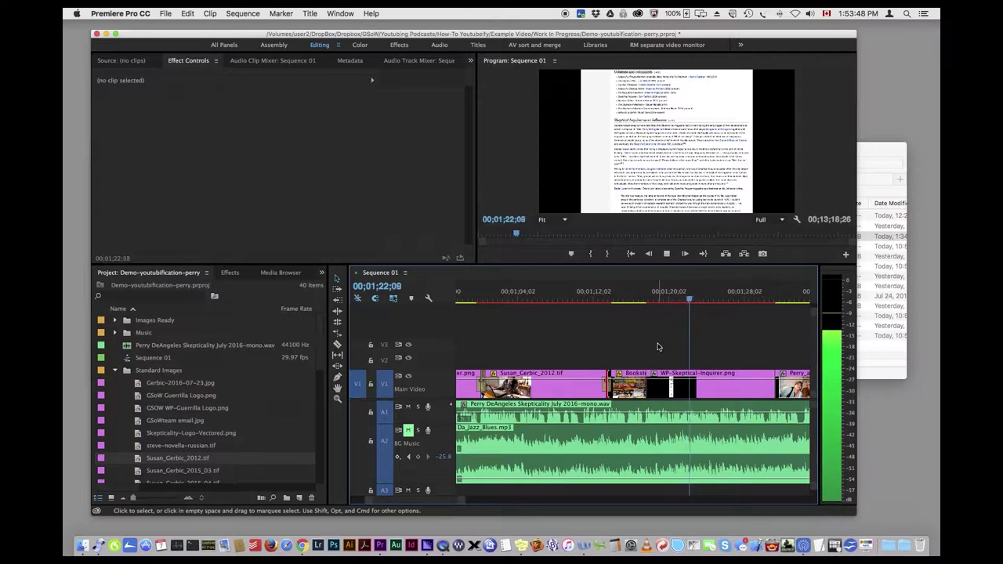
# - Roll the Bookstore/WP-Skeptical edit point right to lengthen the bookstore photo
pyautogui.press('space')
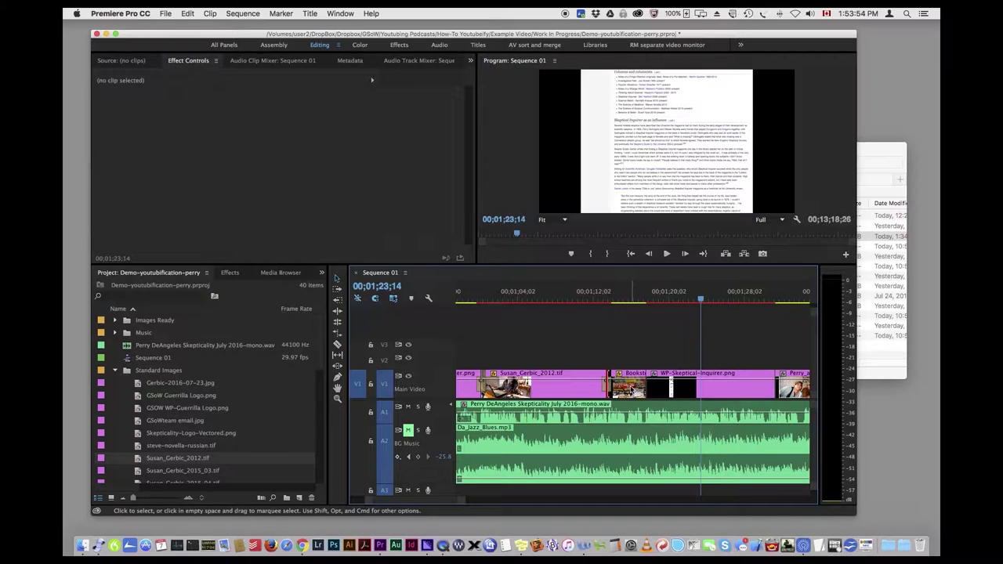
pyautogui.click(337, 324)
pyautogui.moveTo(644, 385); pyautogui.dragTo(701, 385)
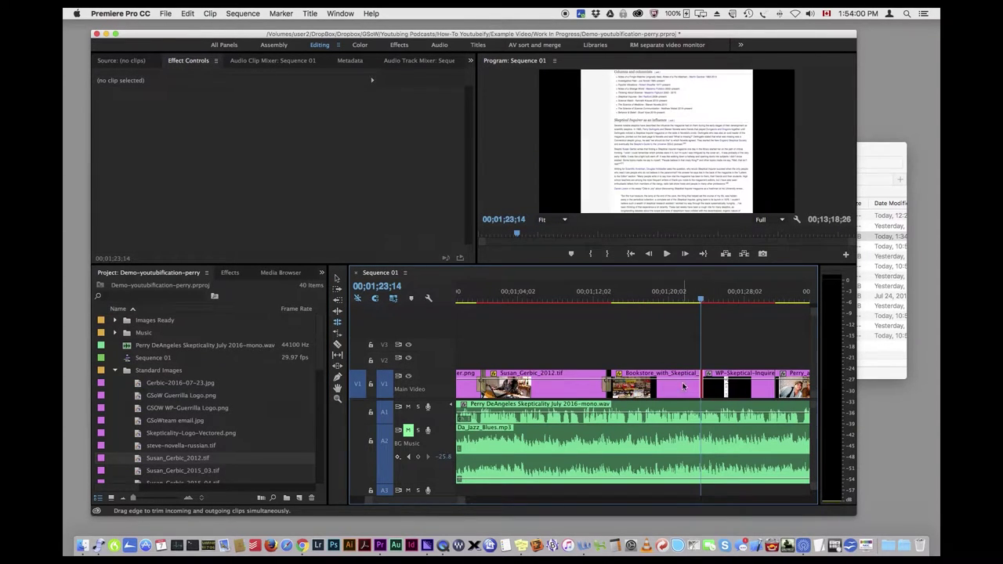
# - Drag the bookstore clip's end zoom keyframes (Scale 445, Position 960, 677) to its new end and review
pyautogui.click(678, 389)
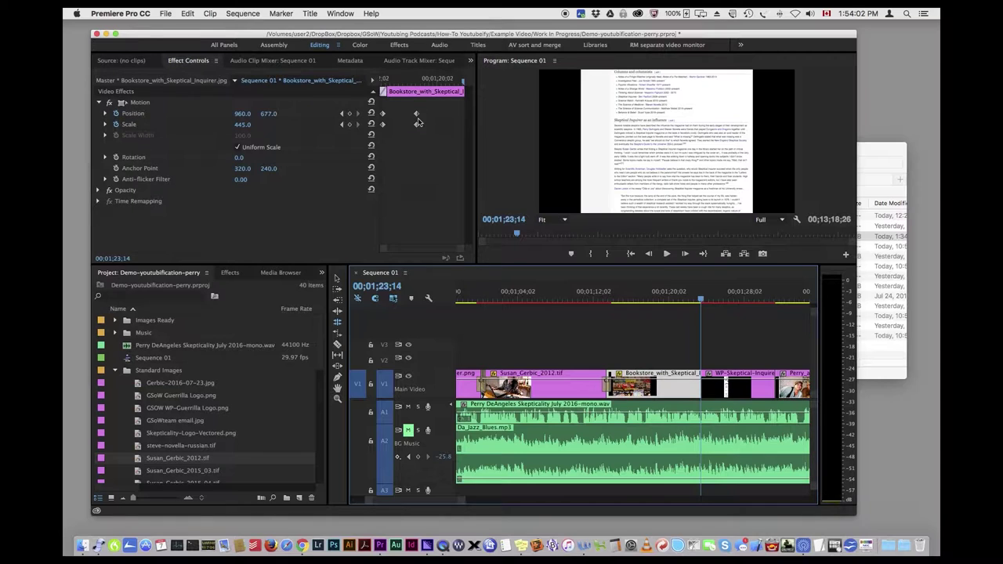
pyautogui.moveTo(417, 116); pyautogui.dragTo(463, 123)
pyautogui.moveTo(702, 304); pyautogui.dragTo(597, 305)
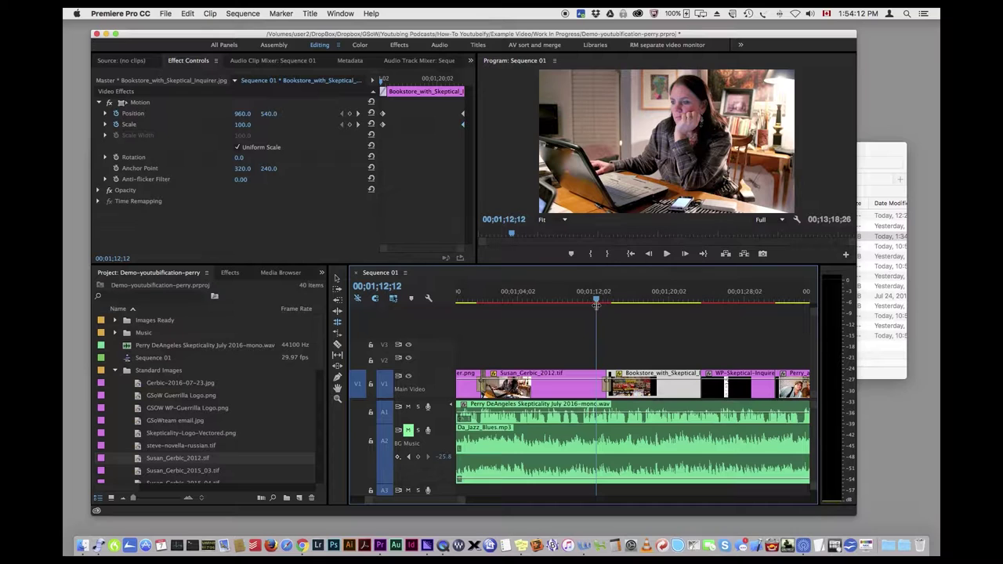
pyautogui.press('space')
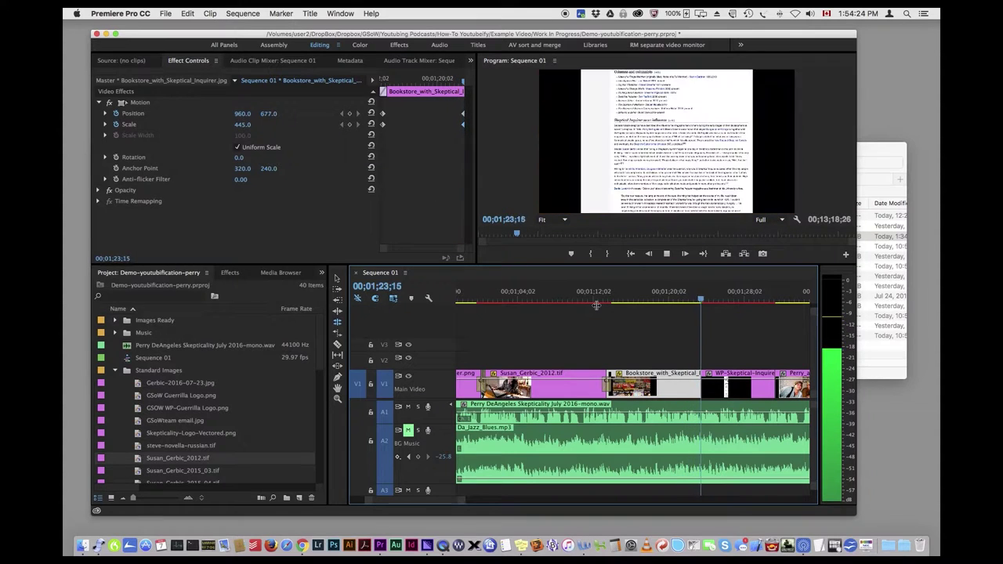
pyautogui.press('space')
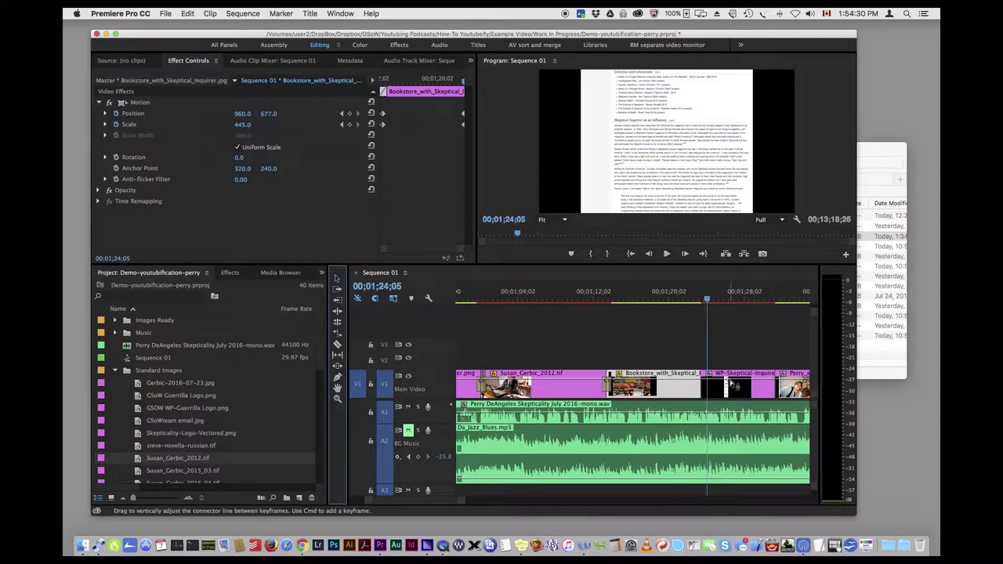
pyautogui.click(733, 384)
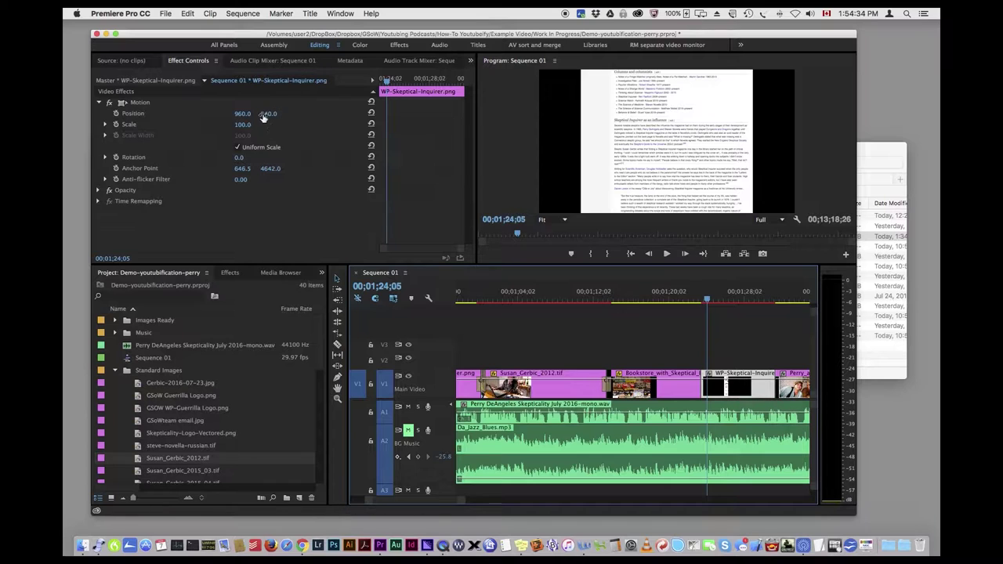
# - Scale the WP-Skeptical-Inquirer capture to 150 and add a default transition at the following edit
pyautogui.moveTo(235, 128); pyautogui.dragTo(447, 117)
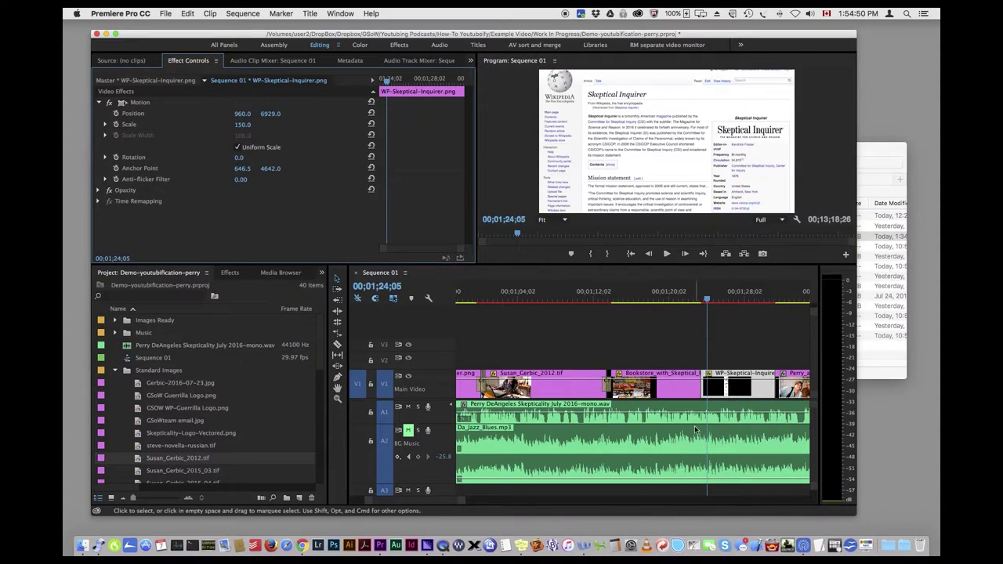
pyautogui.rightClick(703, 387)
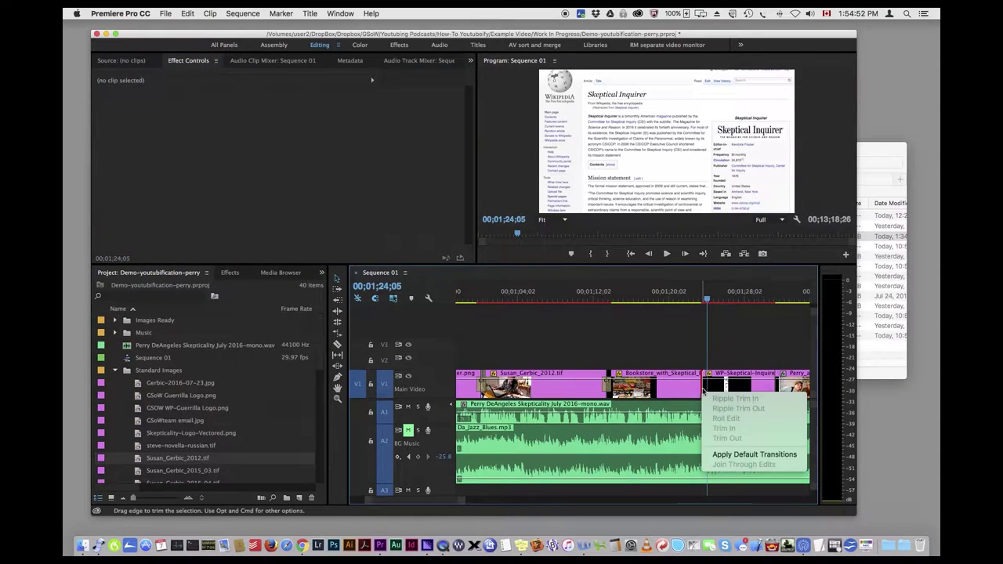
pyautogui.click(754, 457)
pyautogui.press('space')
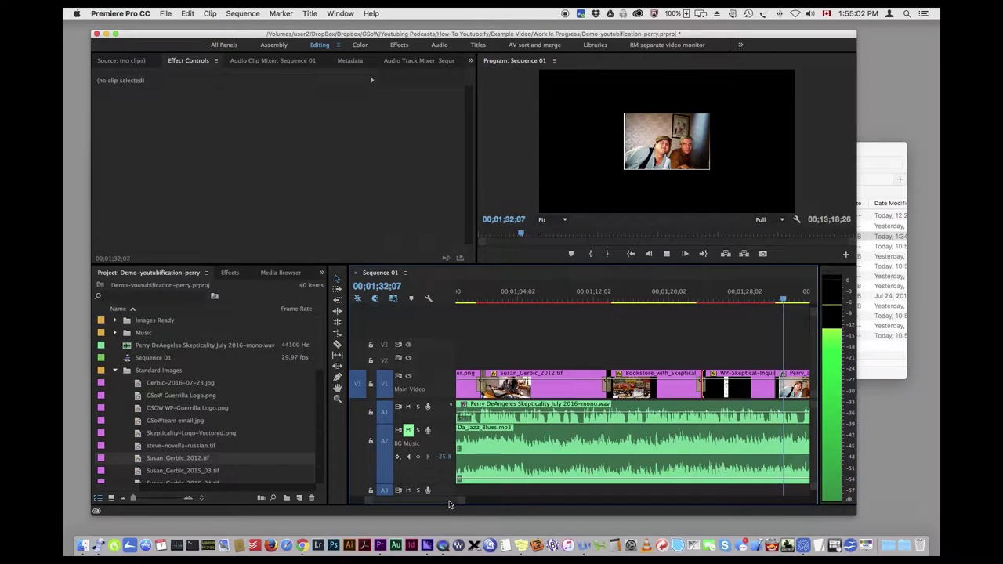
# - Keyframe the Novella photo's Position and Scale, zooming to Scale 385 at Position Y 348 by its end
pyautogui.press('space')
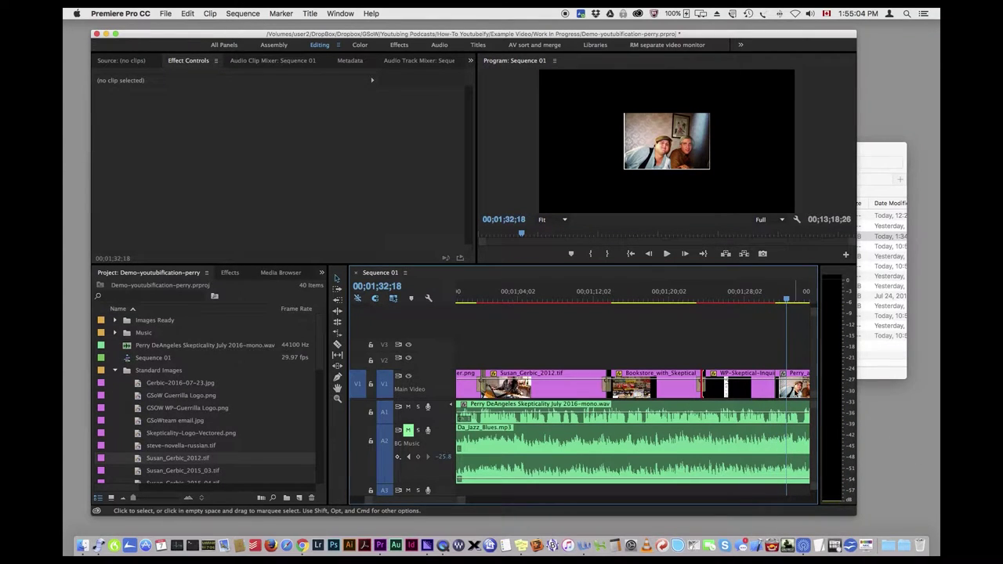
pyautogui.click(795, 392)
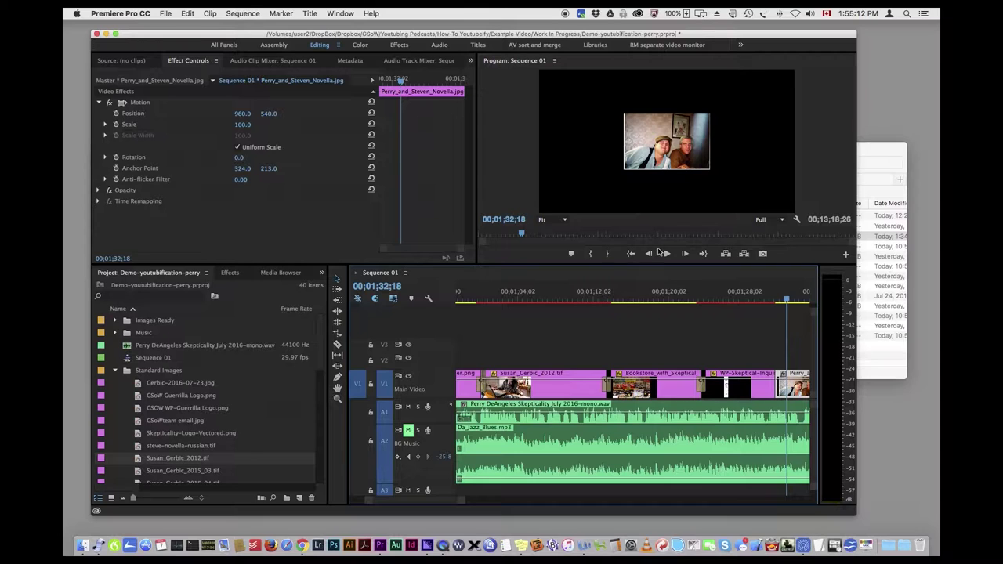
pyautogui.press('Up')
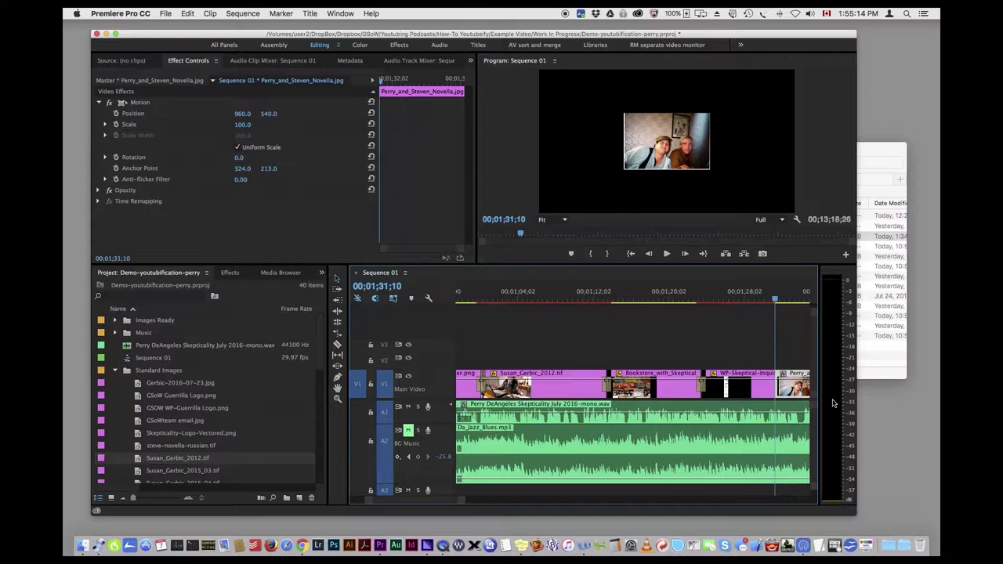
pyautogui.click(116, 125)
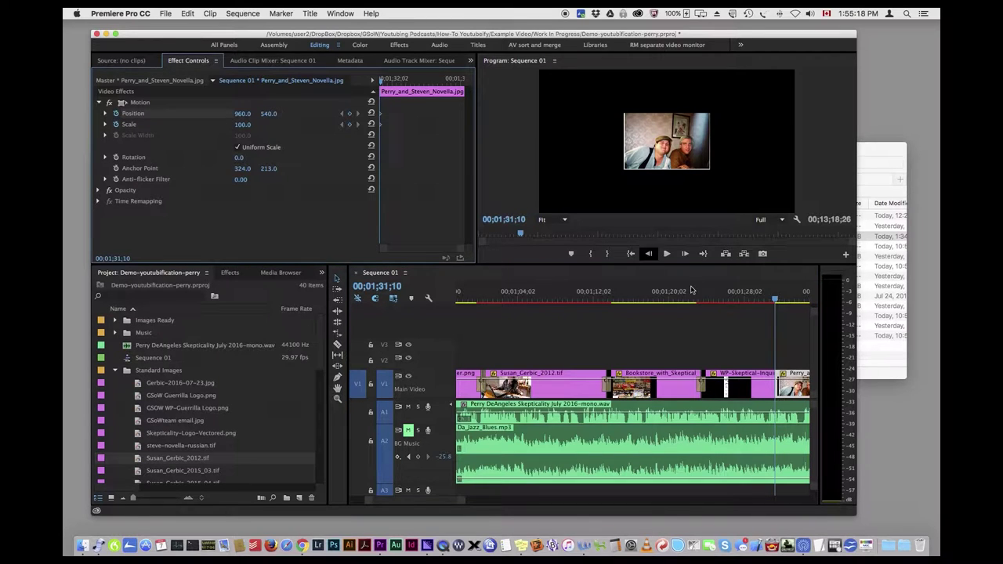
pyautogui.press('Down')
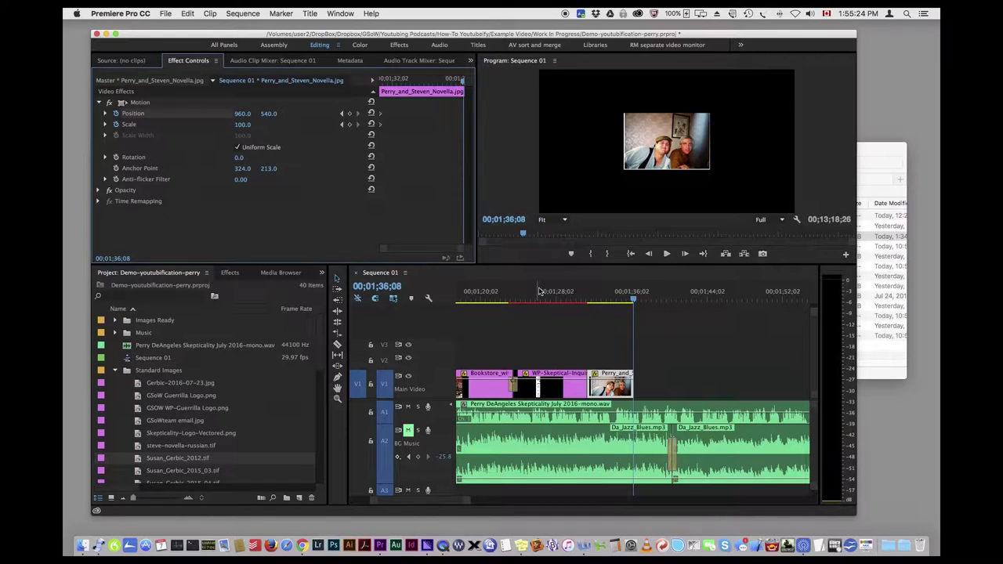
pyautogui.moveTo(242, 124); pyautogui.dragTo(463, 124)
pyautogui.moveTo(268, 118); pyautogui.dragTo(219, 114)
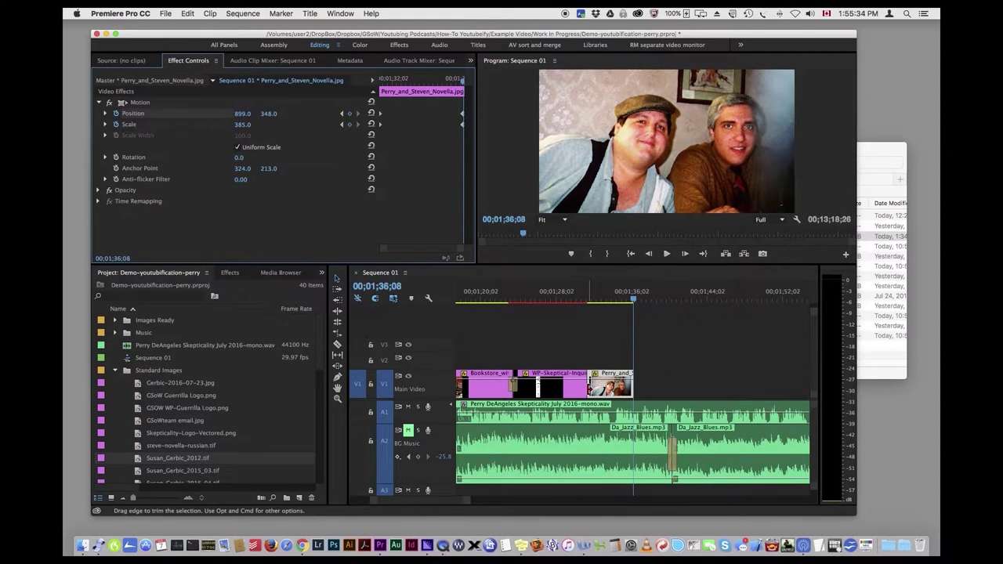
# - Add a default transition after the Novella photo and play back its zoom
pyautogui.rightClick(590, 392)
pyautogui.click(655, 460)
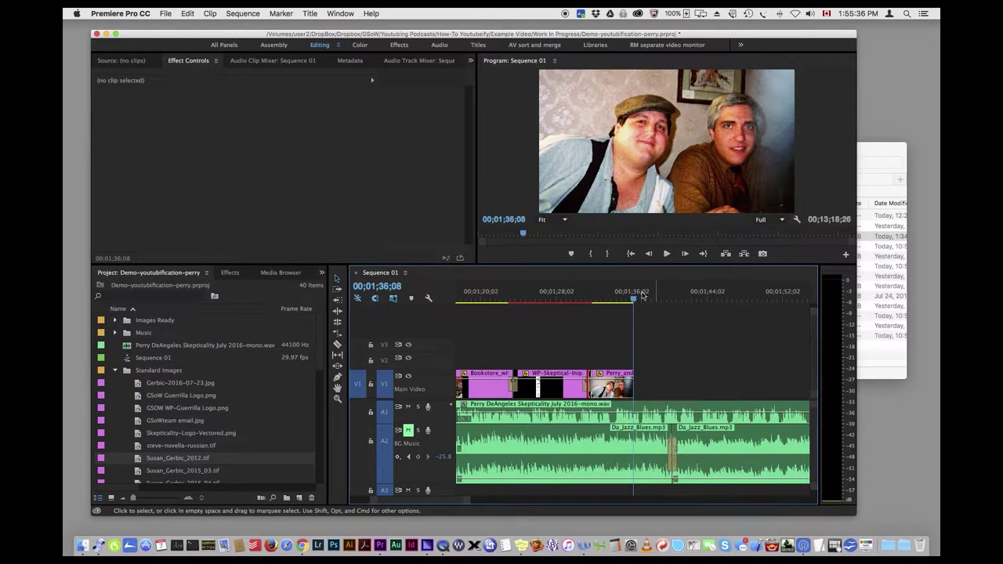
pyautogui.moveTo(633, 300); pyautogui.dragTo(572, 306)
pyautogui.press('space')
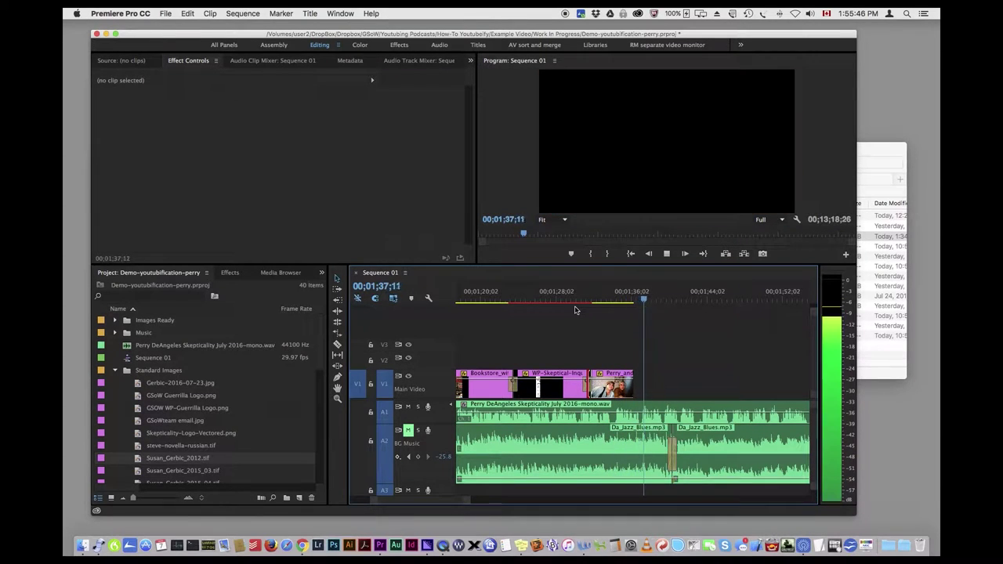
pyautogui.press('space')
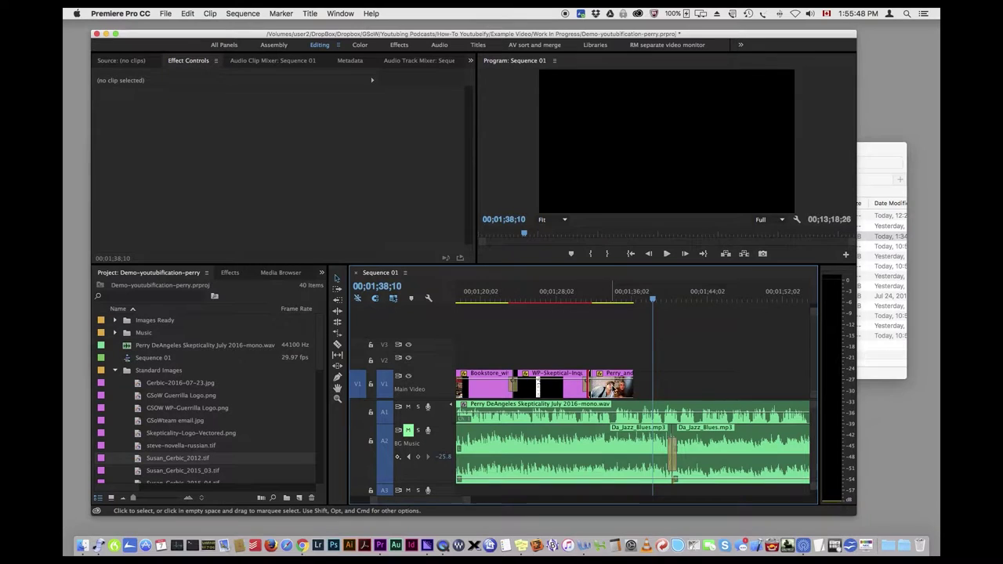
# - Extend the Perry_and_Steven_Novella clip's end out to the playhead at about 01;38;10
pyautogui.click(611, 387)
pyautogui.moveTo(633, 387); pyautogui.dragTo(653, 388)
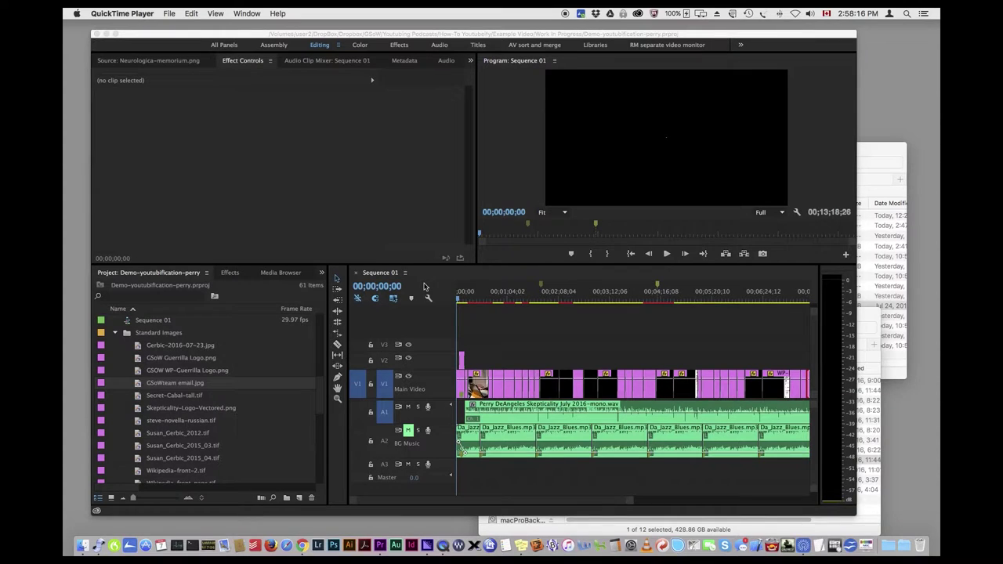
# - Refocus the timeline, scroll it back to the sequence start, and bring up the Marker menu
pyautogui.click(577, 502)
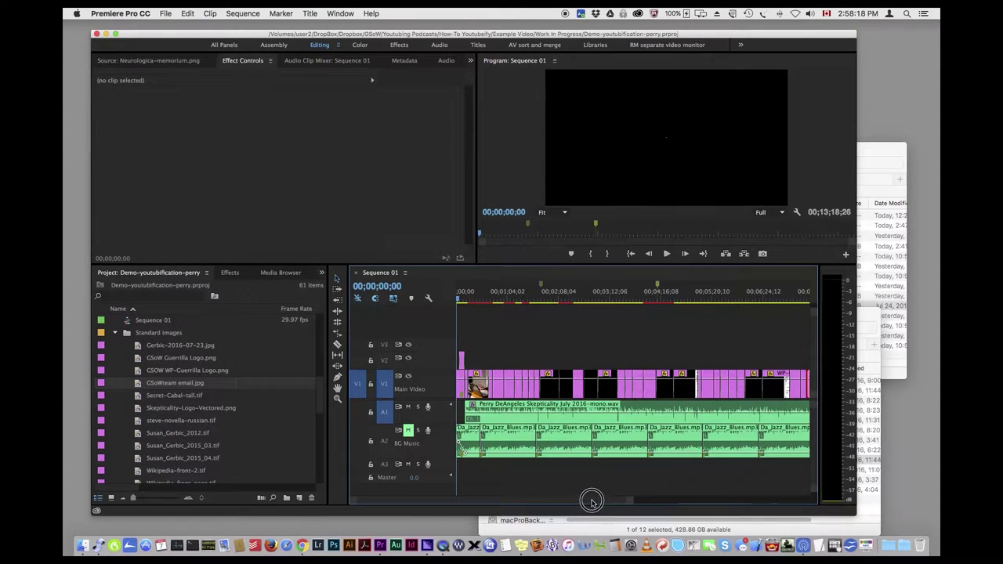
pyautogui.moveTo(591, 499); pyautogui.dragTo(619, 498)
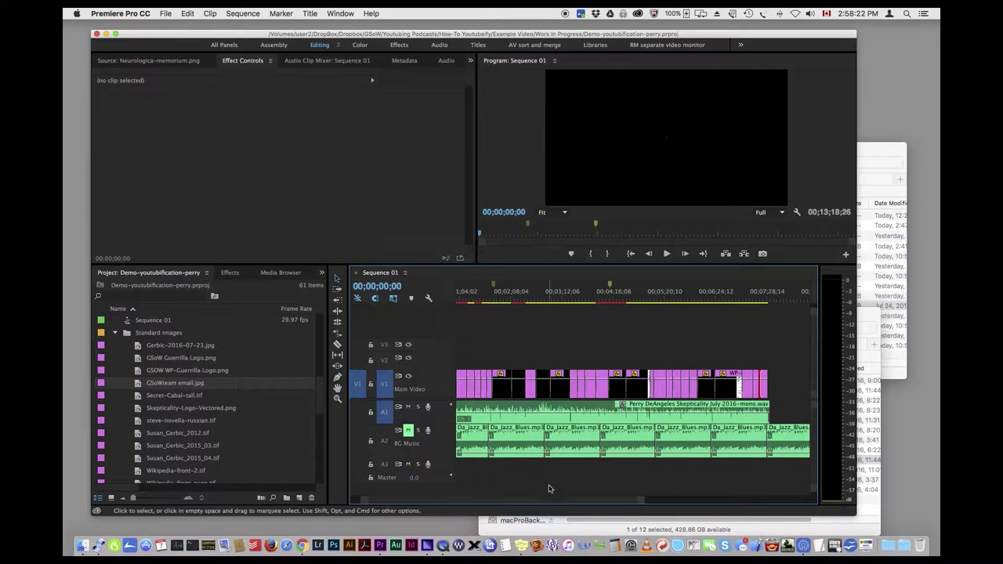
pyautogui.moveTo(529, 496); pyautogui.dragTo(514, 506)
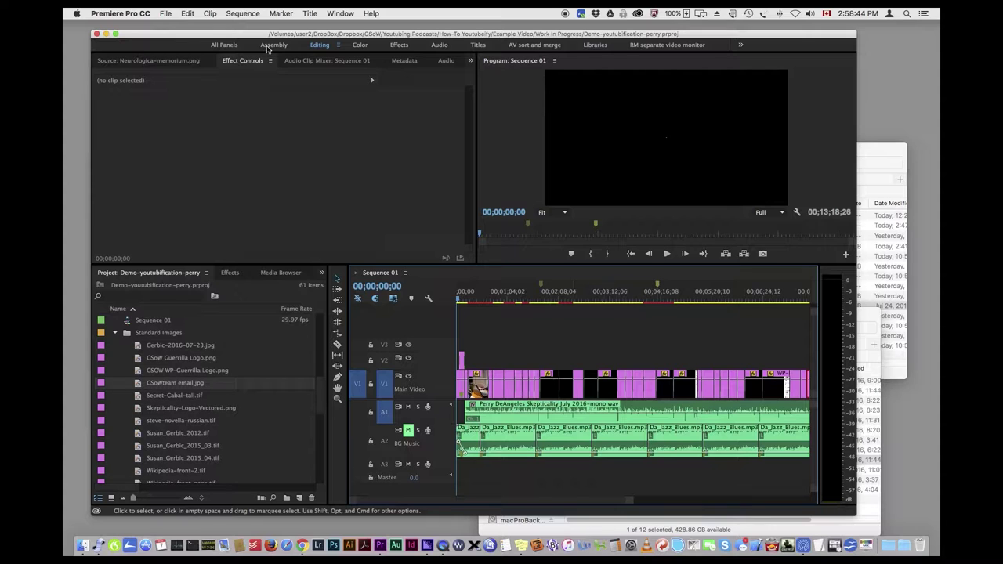
pyautogui.click(279, 12)
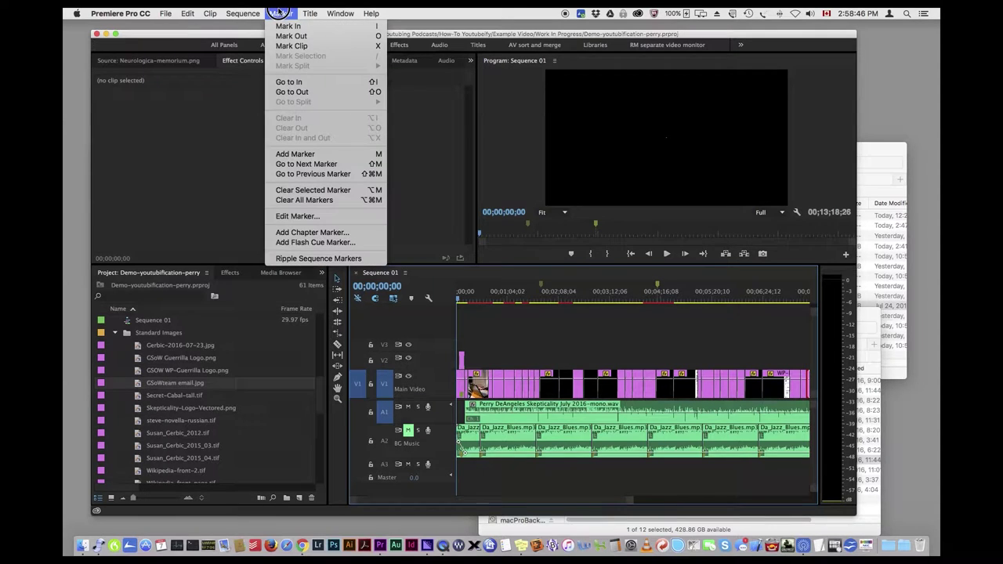
# - Go to the next marker three times to reach the Delirium capture at 00;04;11;22, then zoom the timeline in
pyautogui.click(315, 165)
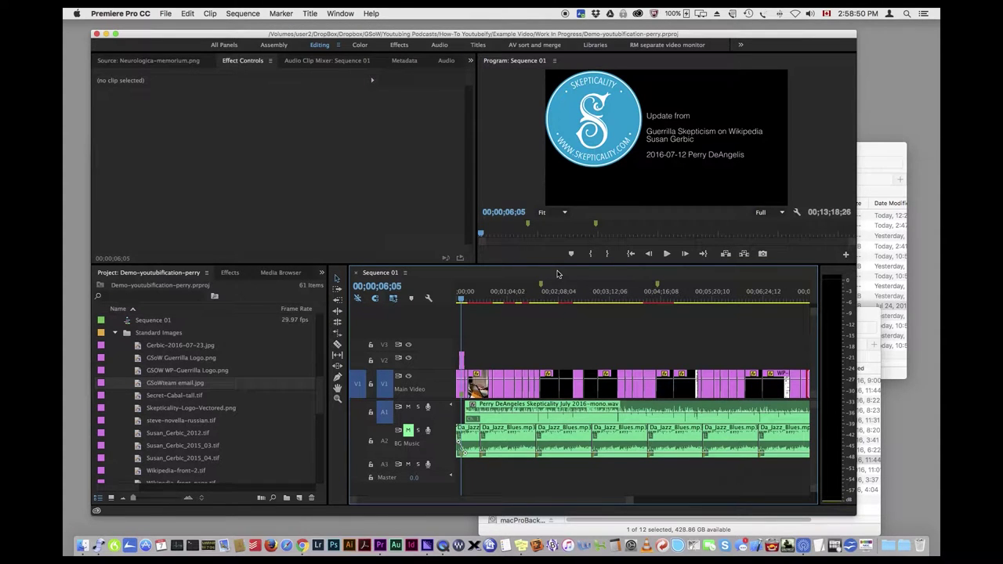
pyautogui.click(283, 14)
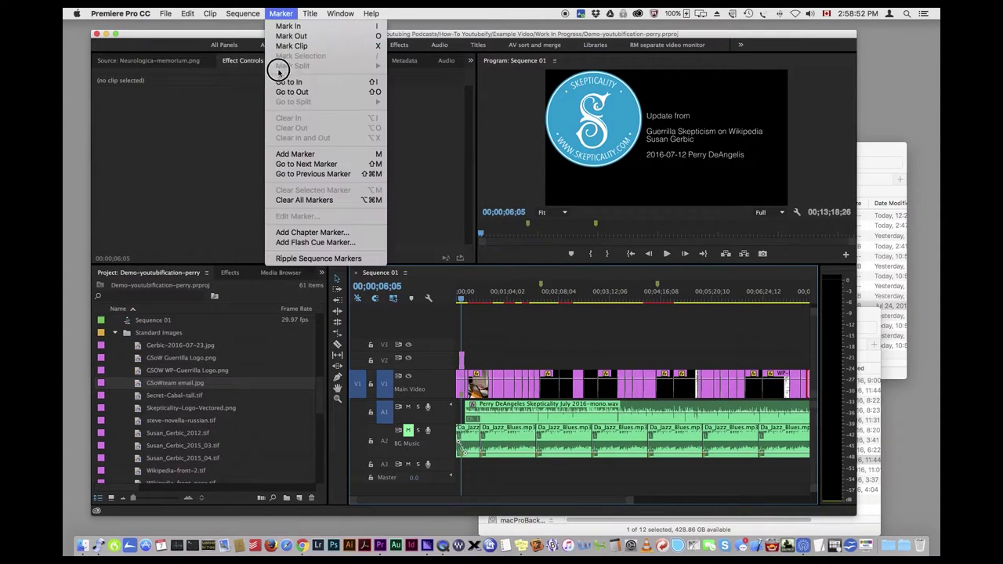
pyautogui.click(301, 165)
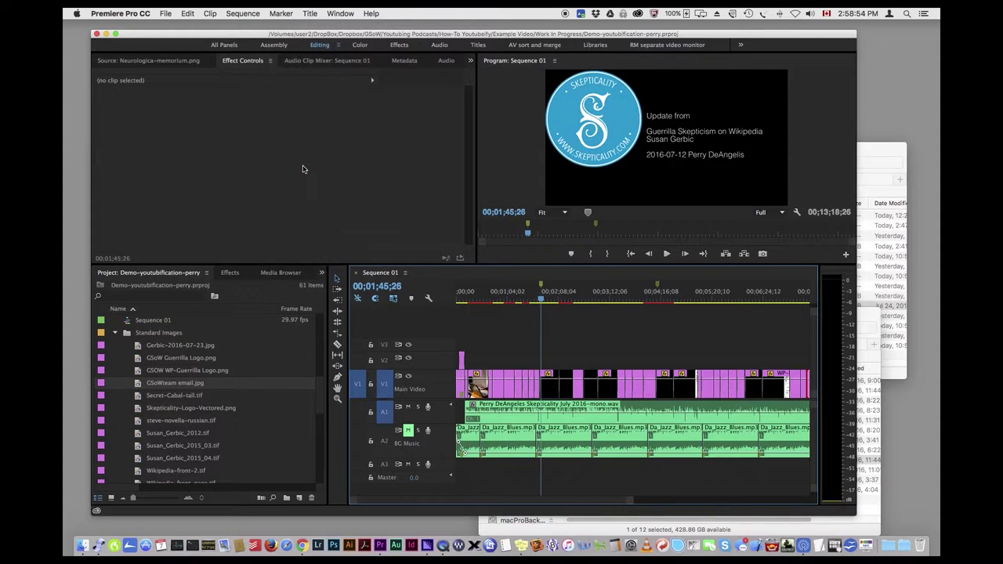
pyautogui.click(284, 13)
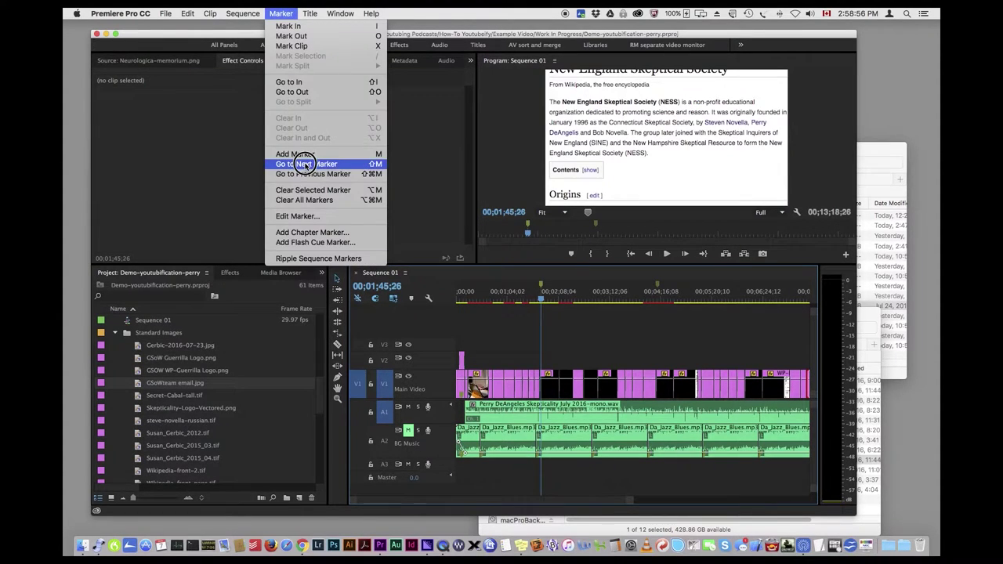
pyautogui.click(305, 160)
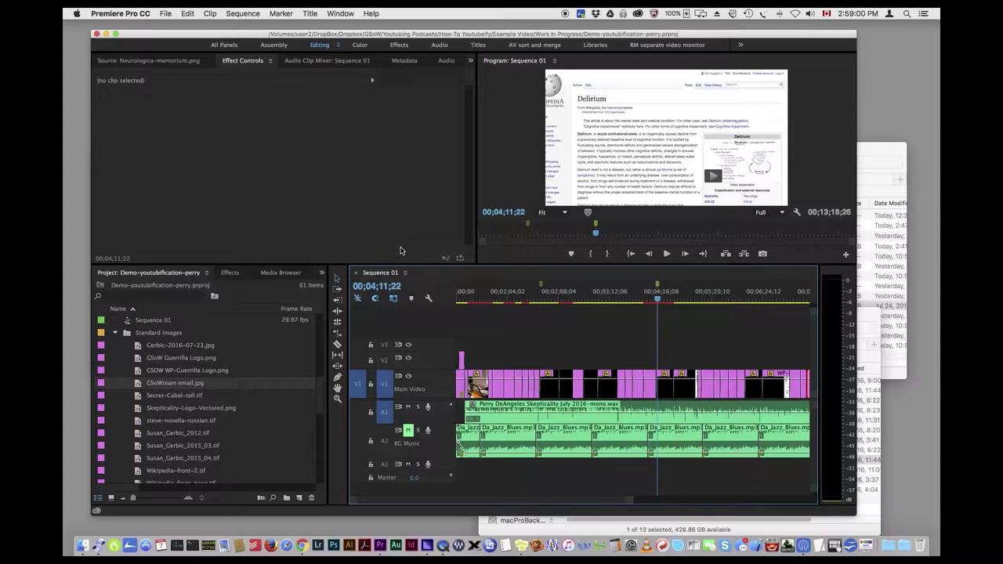
pyautogui.press('=')
pyautogui.press('=')
pyautogui.press('=')
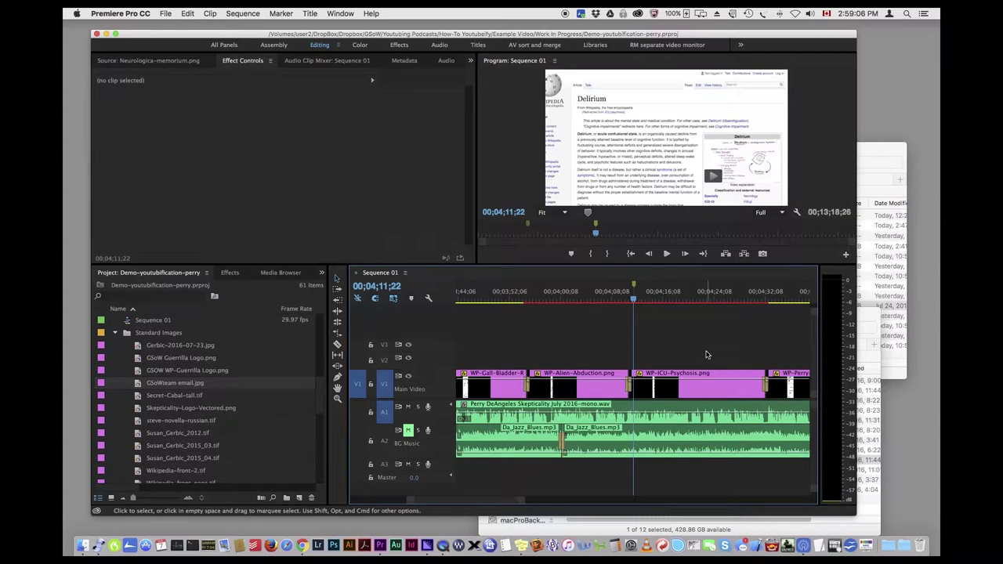
# - Scrub through the Delirium capture's opening frames and play from just before the marker
pyautogui.click(633, 302)
pyautogui.moveTo(633, 301); pyautogui.dragTo(640, 302)
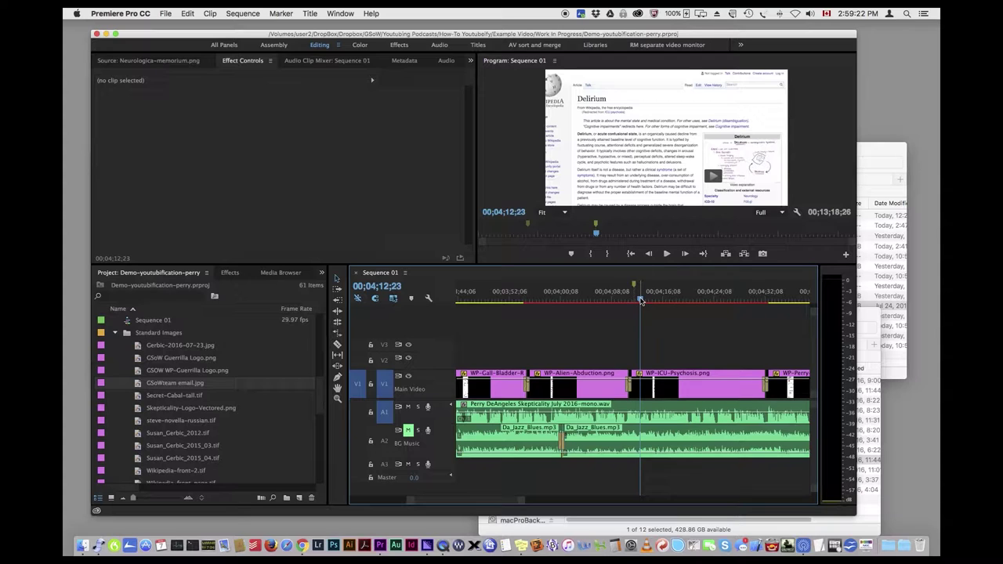
pyautogui.moveTo(640, 300); pyautogui.dragTo(625, 303)
pyautogui.press('space')
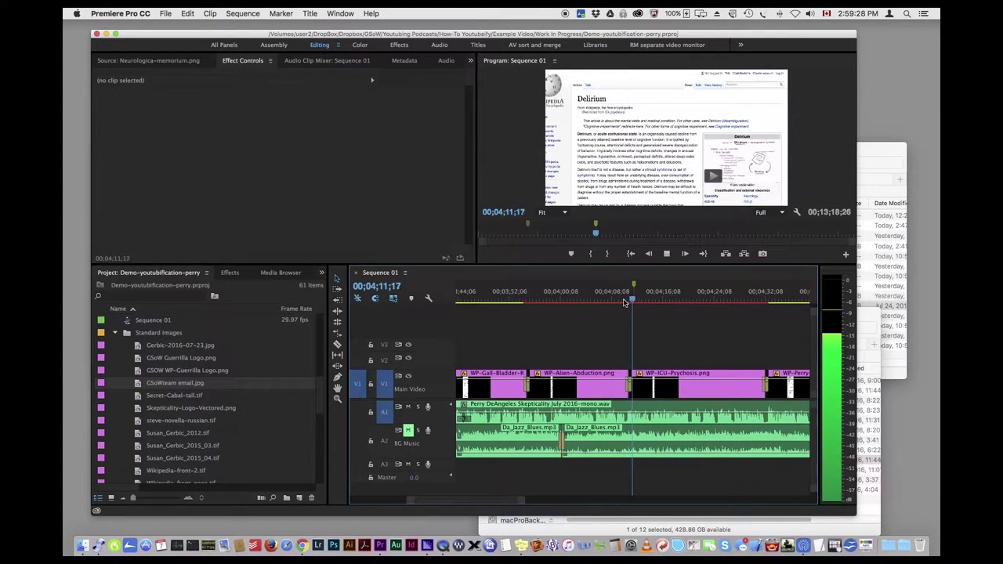
pyautogui.press('space')
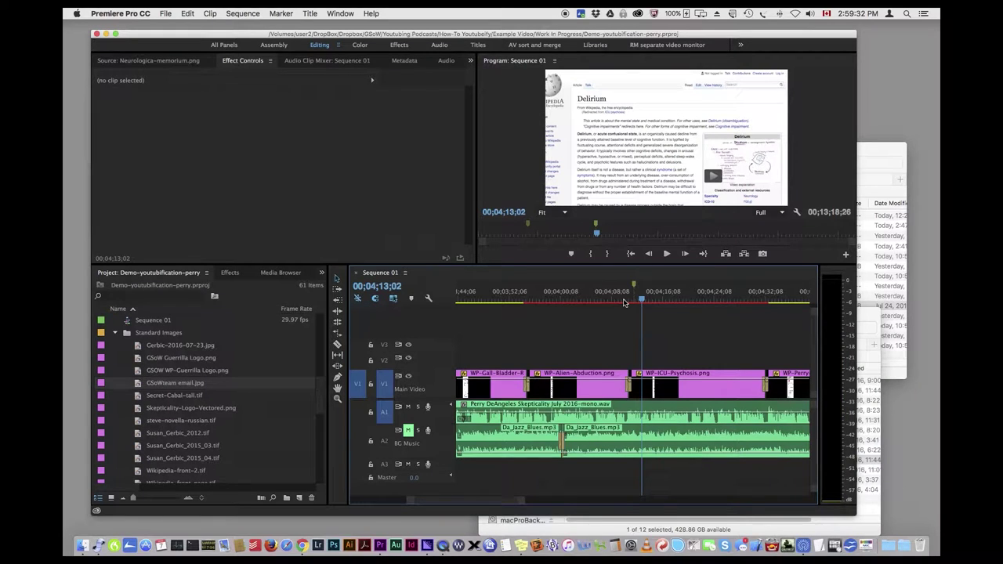
# - Add a marker at the current frame, then play and step back to 00;04;17;05
pyautogui.press('m')
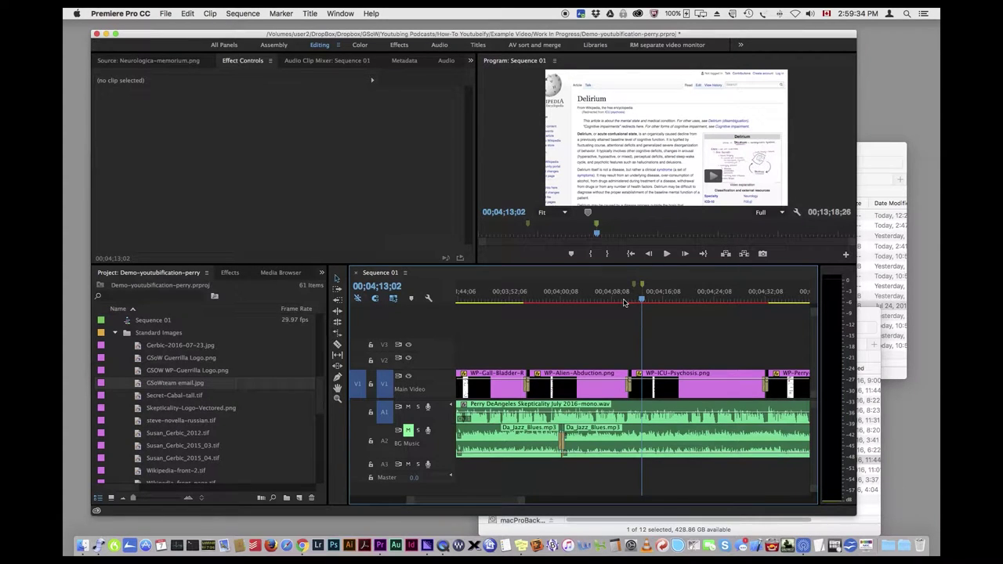
pyautogui.press('space')
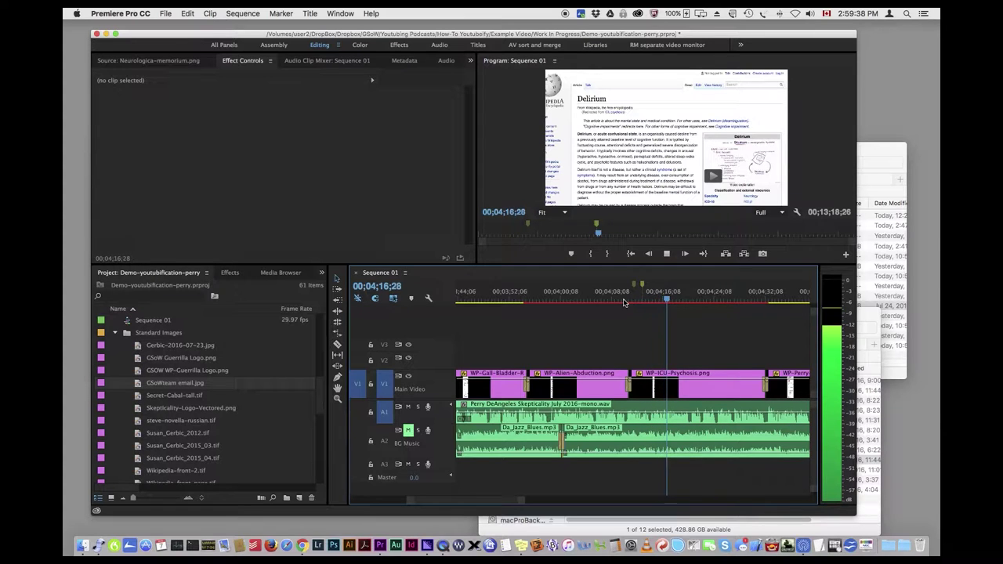
pyautogui.press('space')
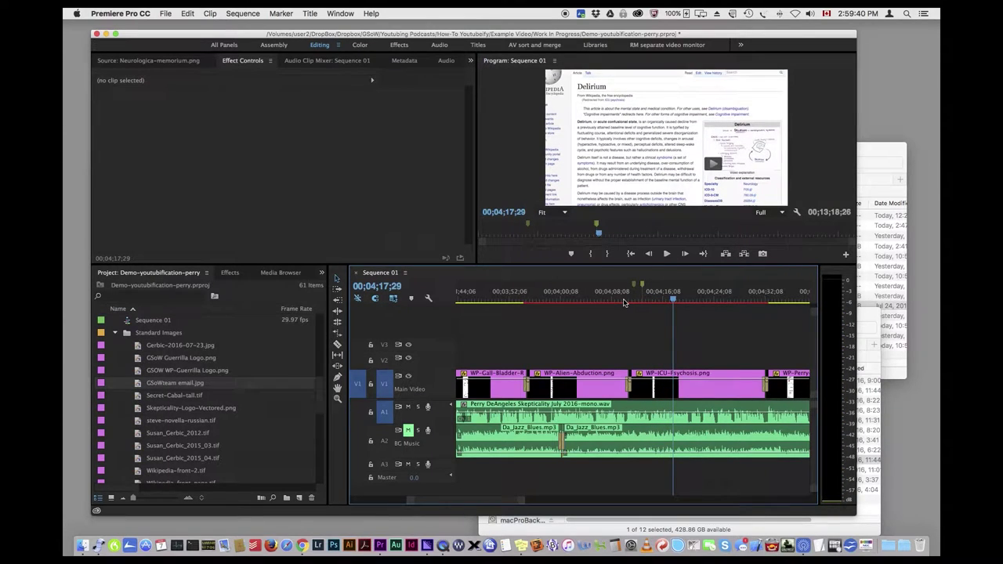
pyautogui.press('j')
pyautogui.press('k')
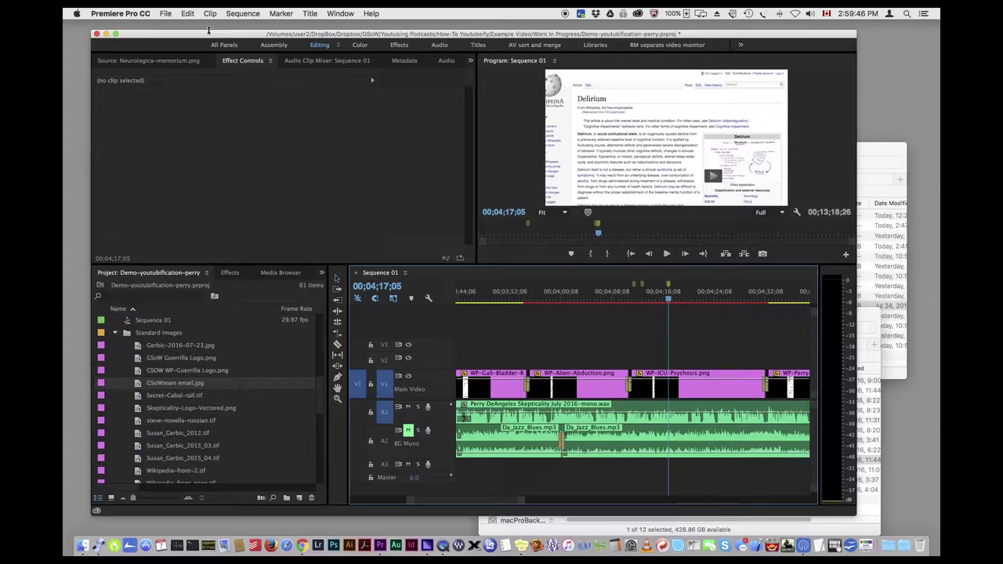
pyautogui.click(278, 13)
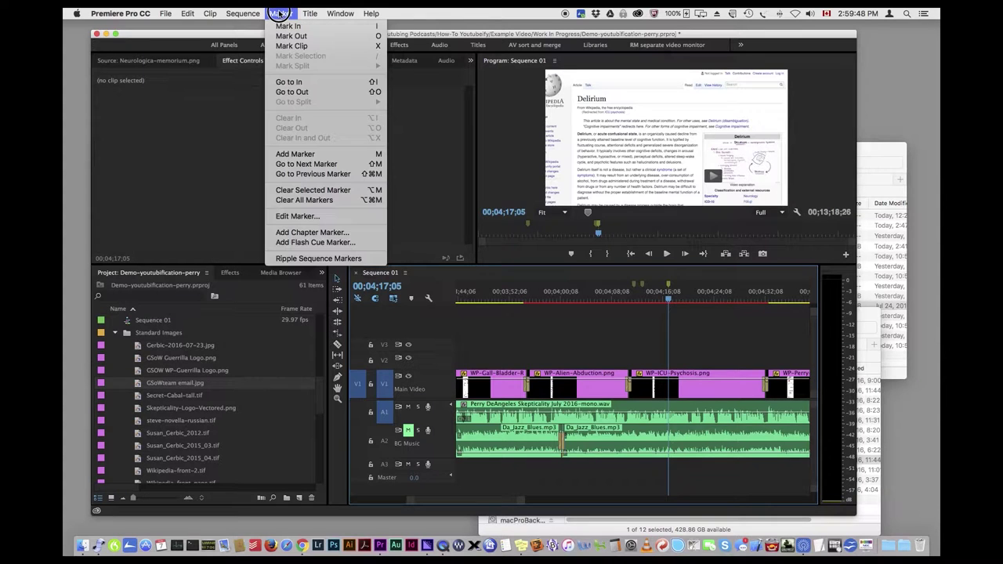
# - Jump back to the marker at 00;04;13;02, collapse the Standard Images, Wikipedia Page Captures and Images Ready bins, and select Titles
pyautogui.click(313, 175)
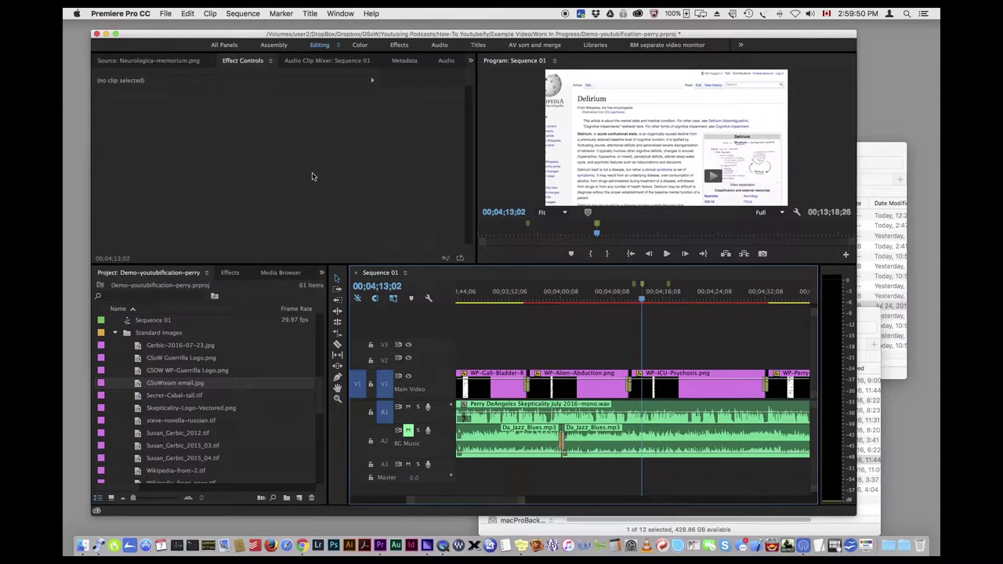
pyautogui.click(116, 333)
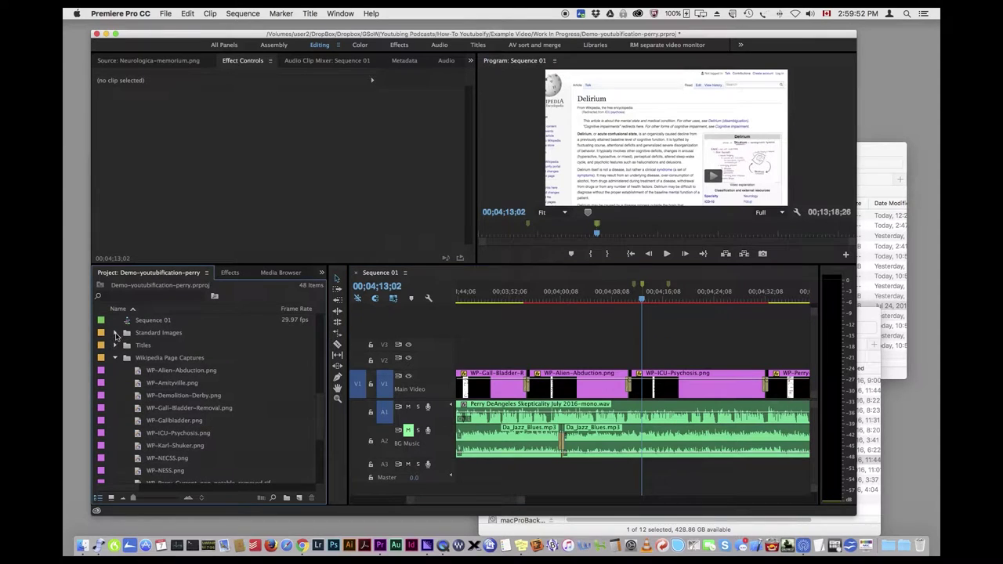
pyautogui.click(116, 358)
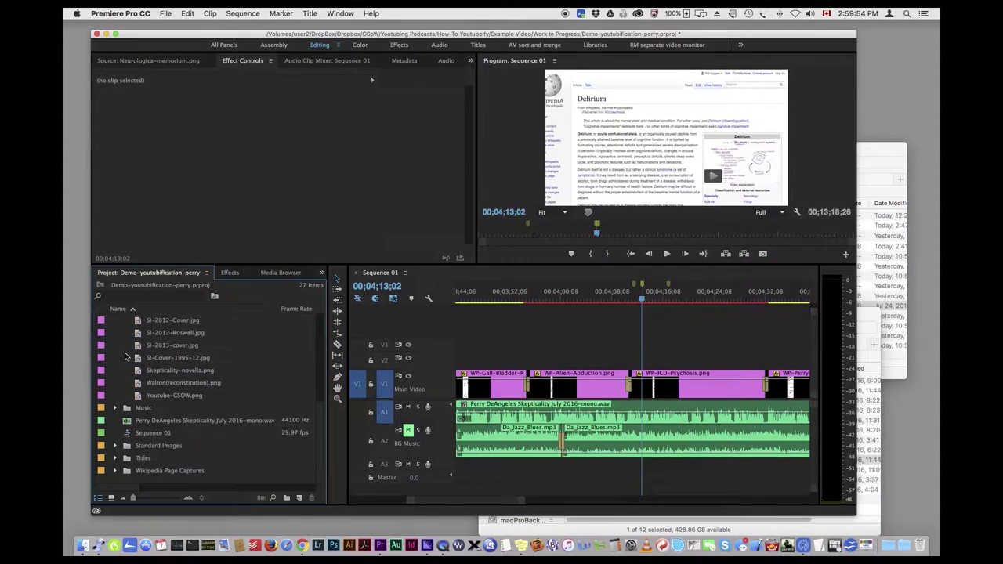
pyautogui.scroll(5, 113, 320)
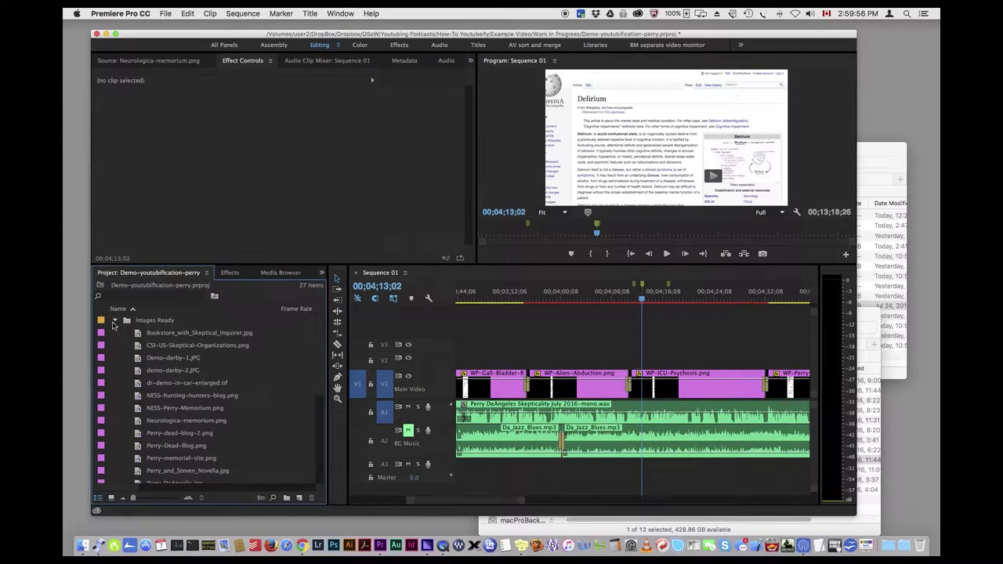
pyautogui.click(115, 321)
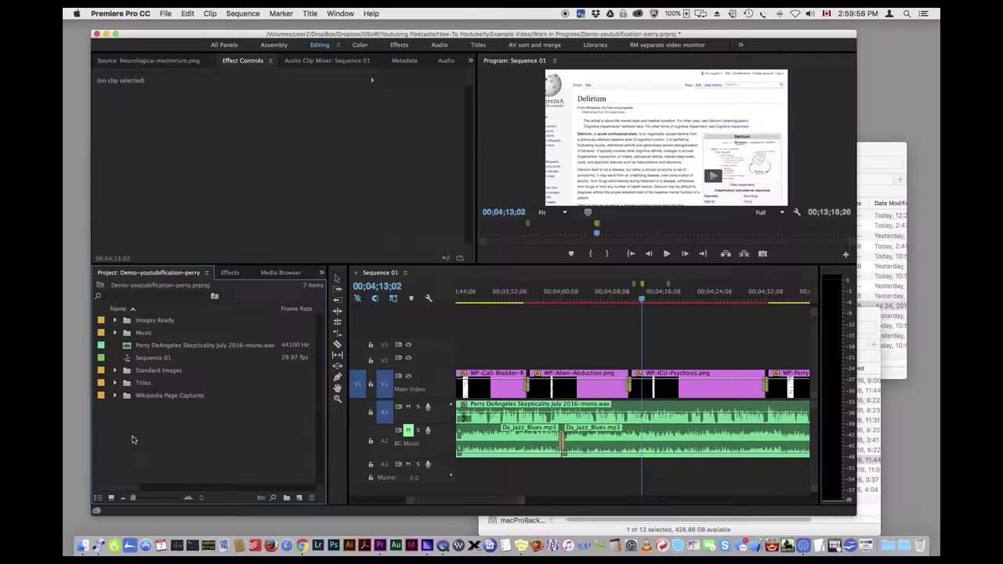
pyautogui.click(127, 386)
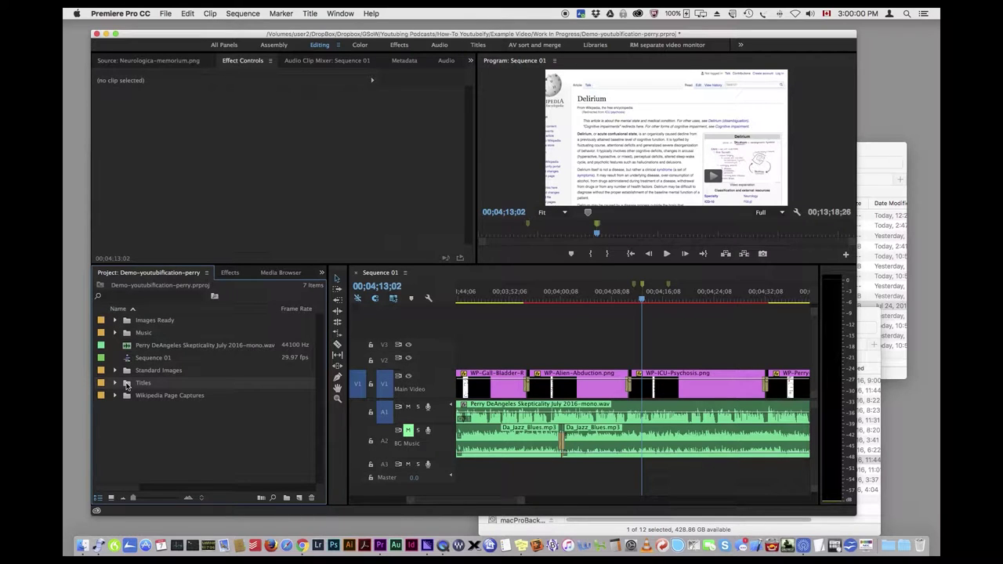
pyautogui.click(310, 13)
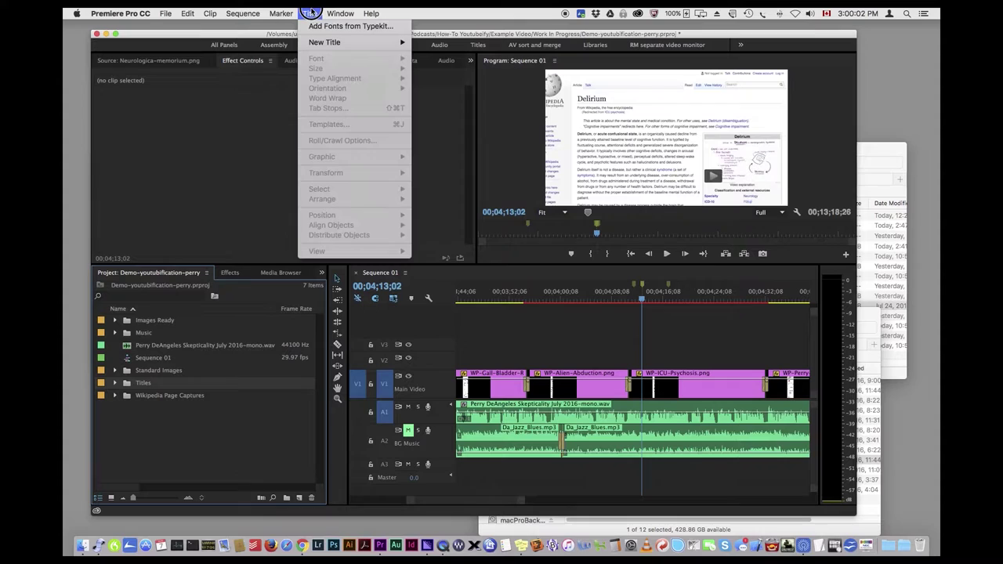
# - Create a new default still title named 'Highlight ICU'
pyautogui.moveTo(325, 41)
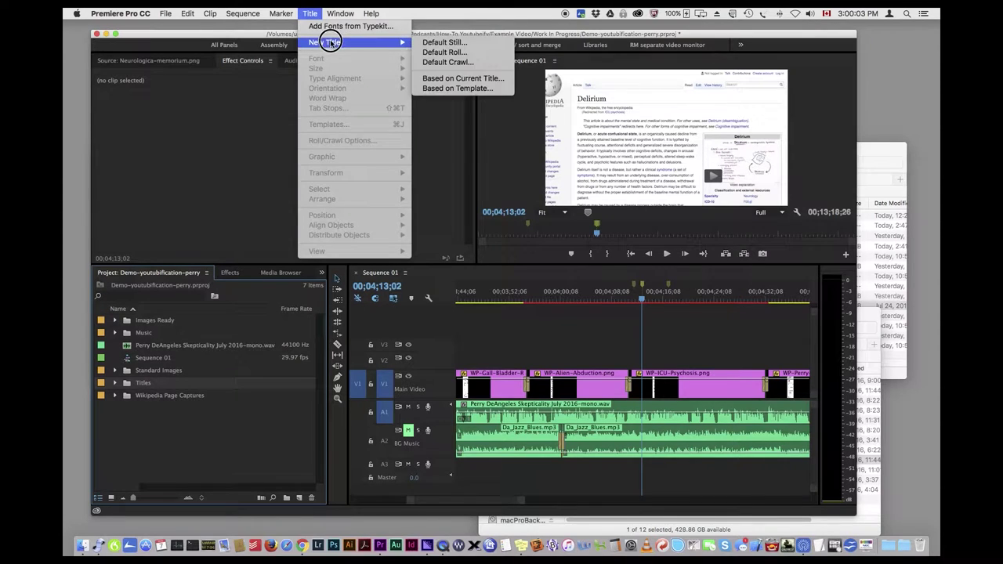
pyautogui.click(427, 41)
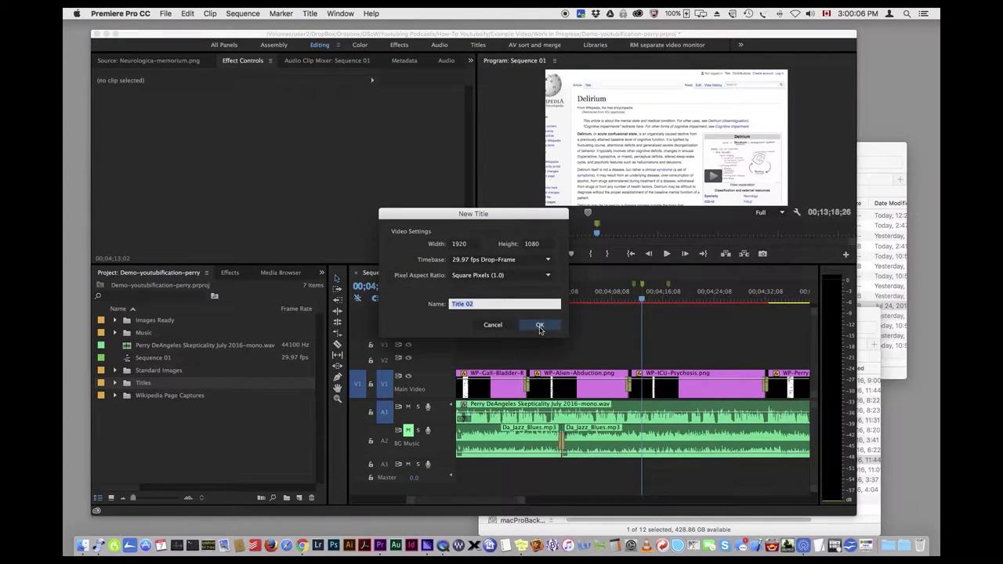
pyautogui.write('Highlight ICU')
pyautogui.press('Return')
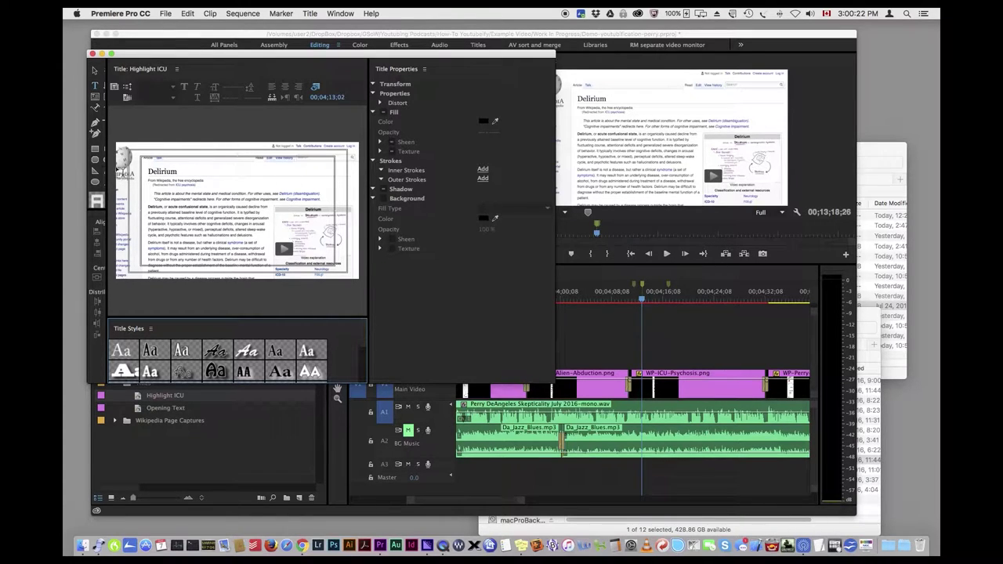
pyautogui.click(96, 149)
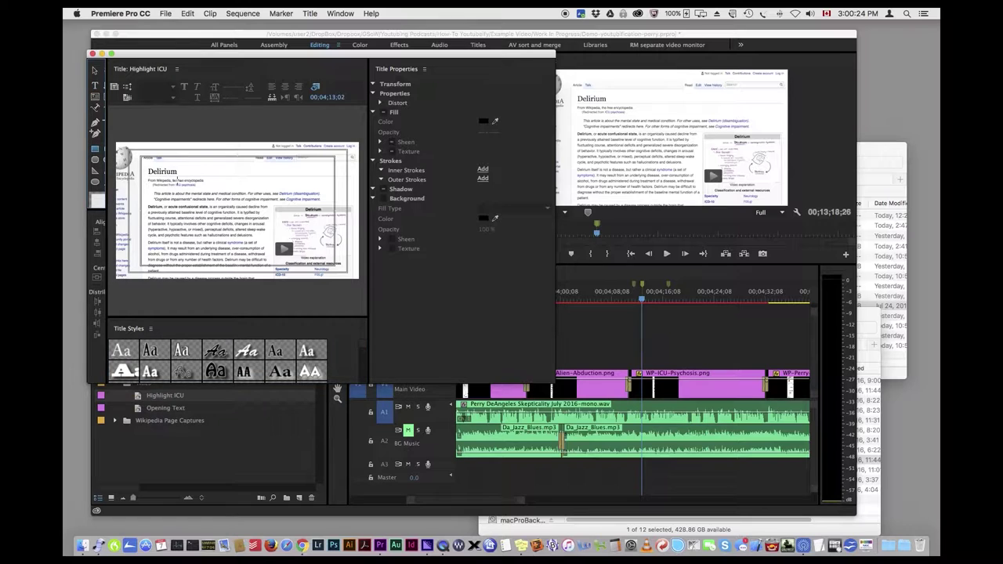
# - Draw an unfilled rectangle over the Delirium page text with a yellow outer stroke, then close the Titler
pyautogui.moveTo(174, 182); pyautogui.dragTo(201, 192)
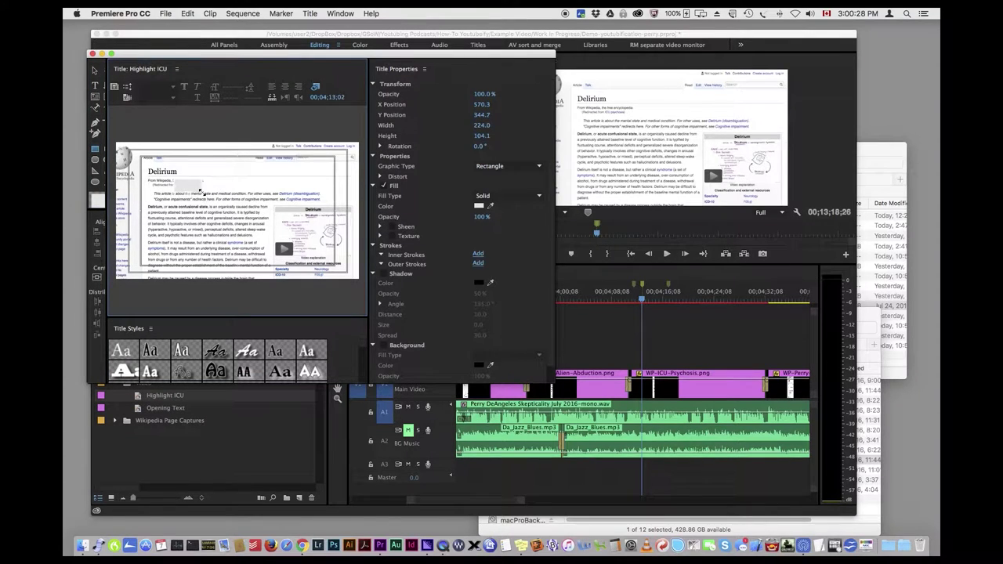
pyautogui.click(383, 185)
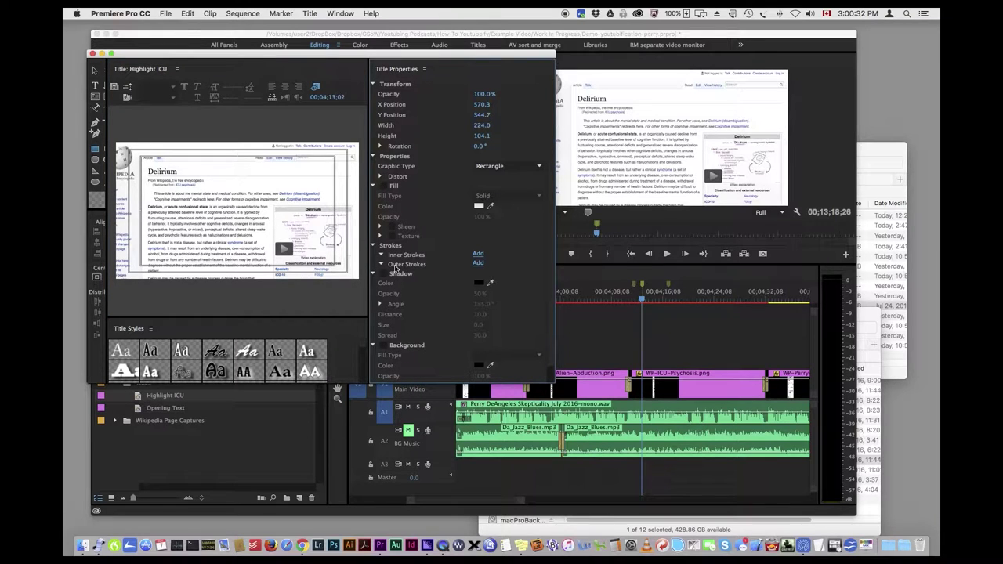
pyautogui.click(478, 264)
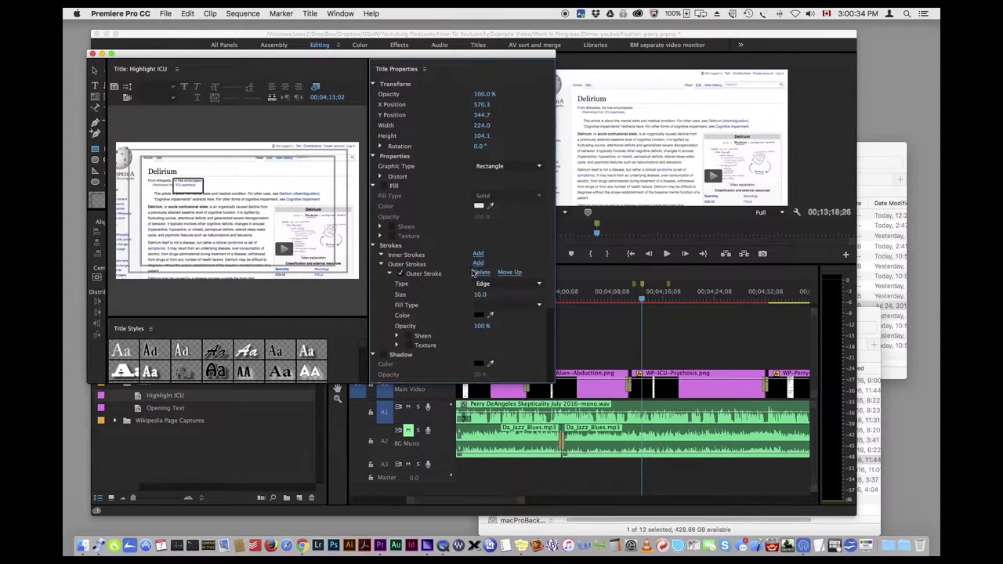
pyautogui.click(479, 315)
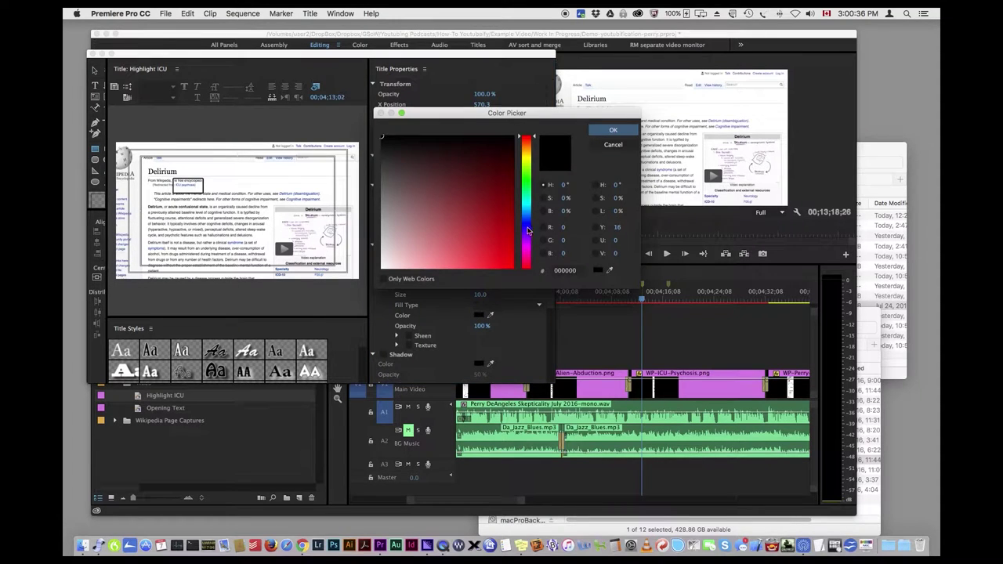
pyautogui.click(529, 159)
pyautogui.click(509, 267)
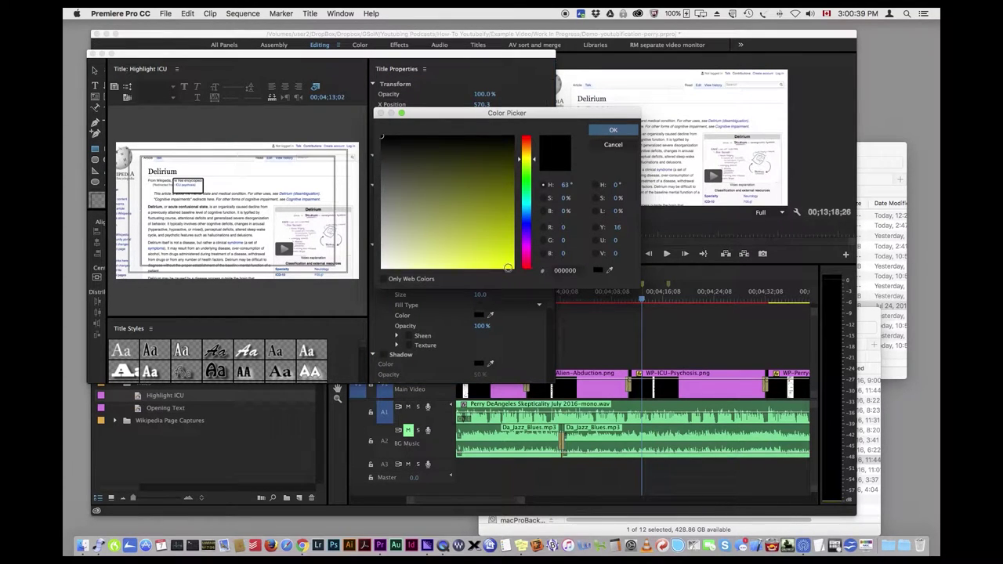
pyautogui.click(611, 131)
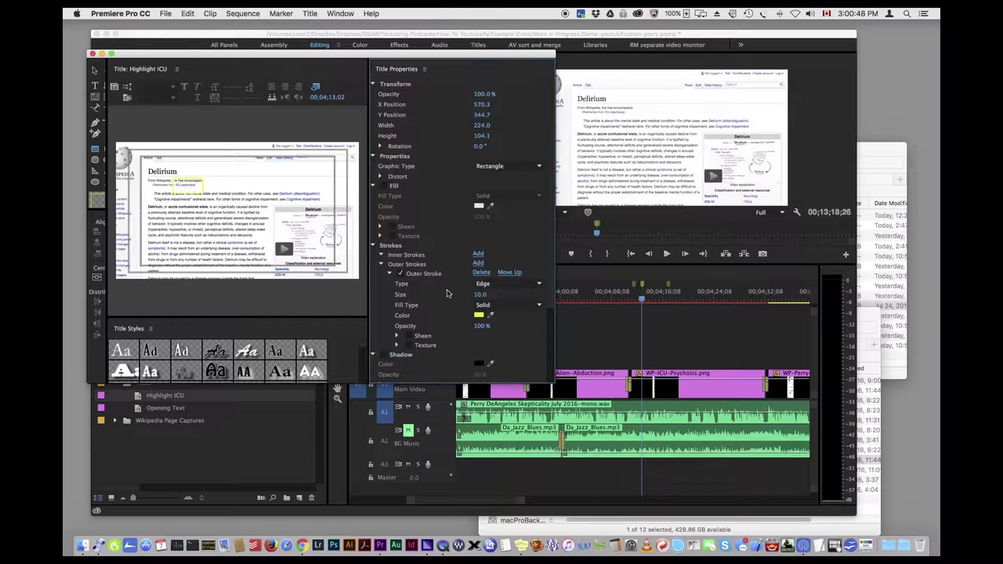
pyautogui.click(91, 53)
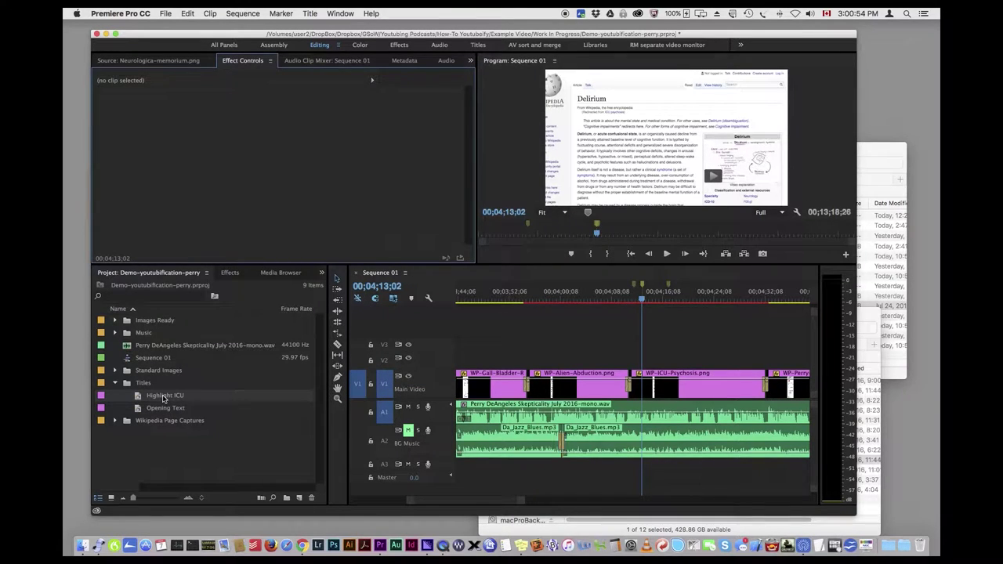
# - Put the Highlight ICU title on V2 above WP-ICU-Psychosis.png, trim its end, and add default transitions
pyautogui.moveTo(163, 399); pyautogui.dragTo(650, 362)
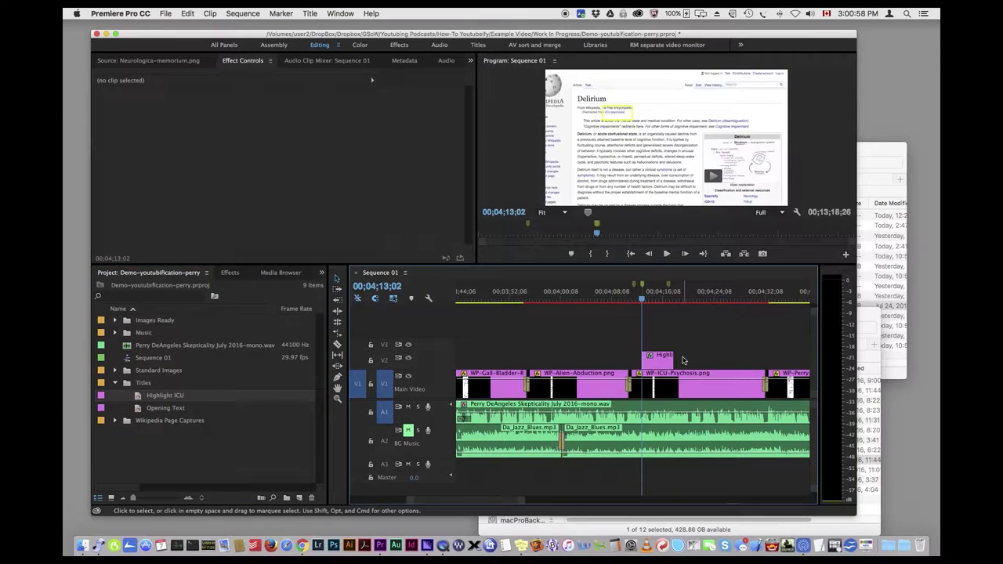
pyautogui.moveTo(674, 361); pyautogui.dragTo(667, 361)
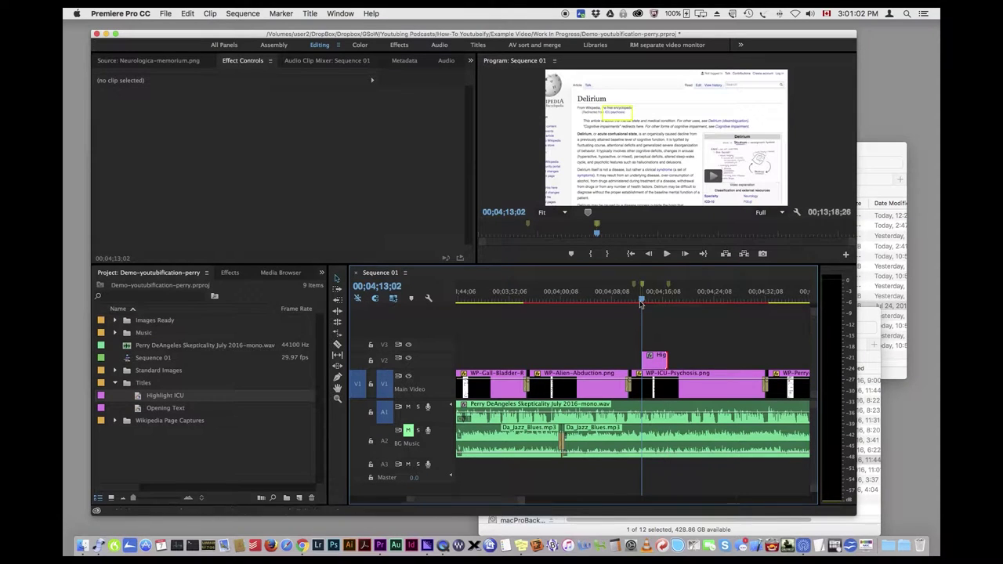
pyautogui.click(656, 367)
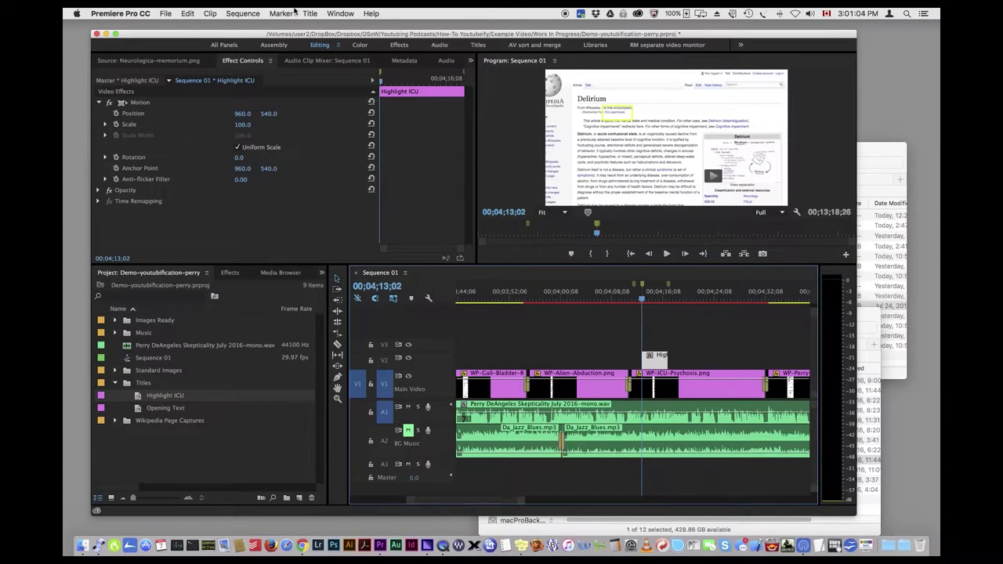
pyautogui.click(243, 13)
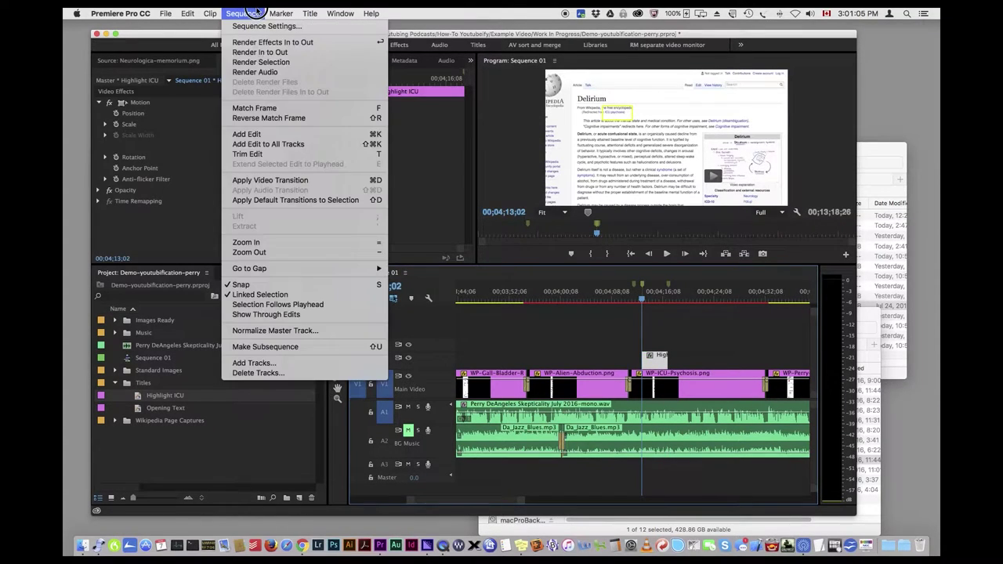
pyautogui.click(309, 200)
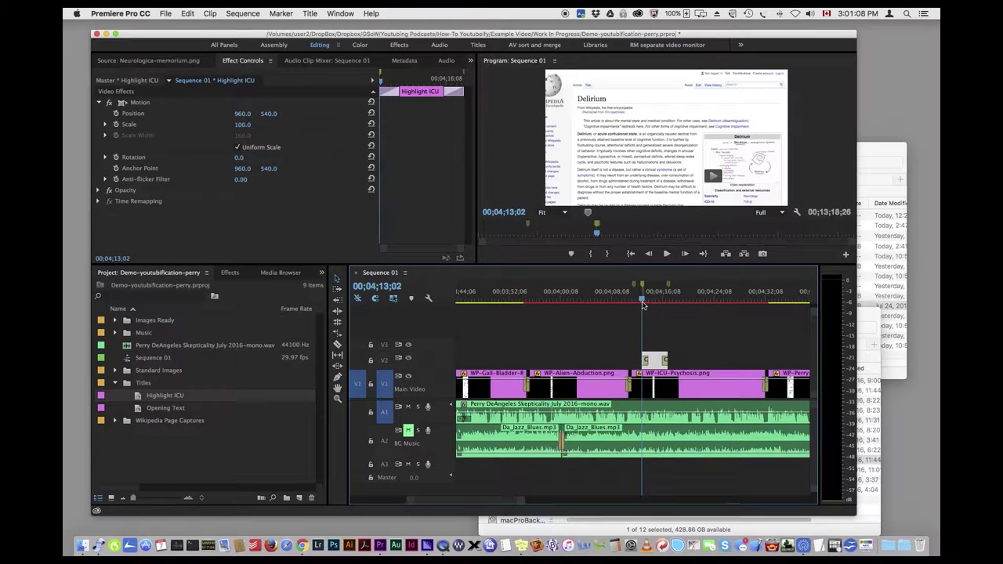
# - Play back the sequence from 00;04;11;21 to preview the highlight
pyautogui.moveTo(642, 300); pyautogui.dragTo(634, 302)
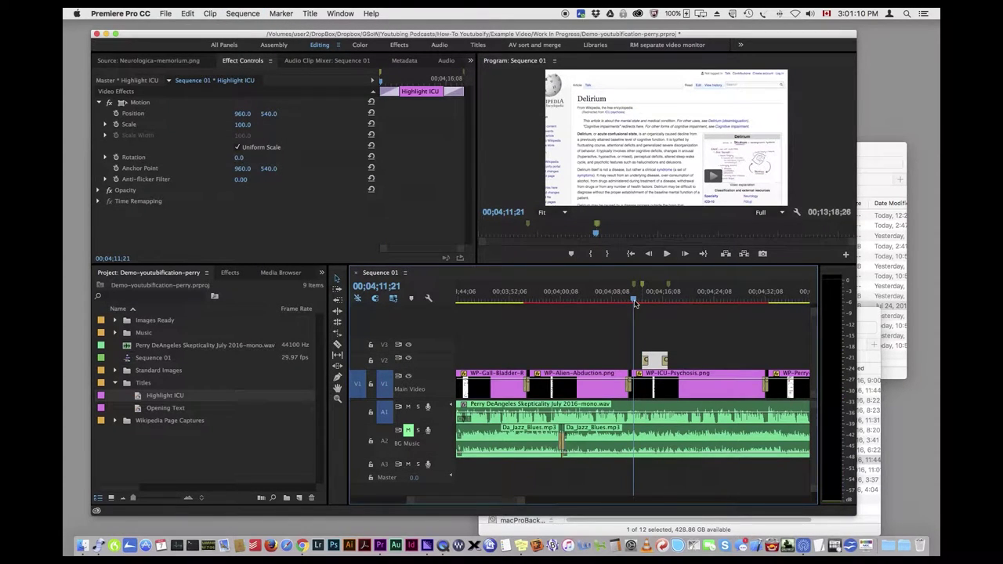
pyautogui.press('space')
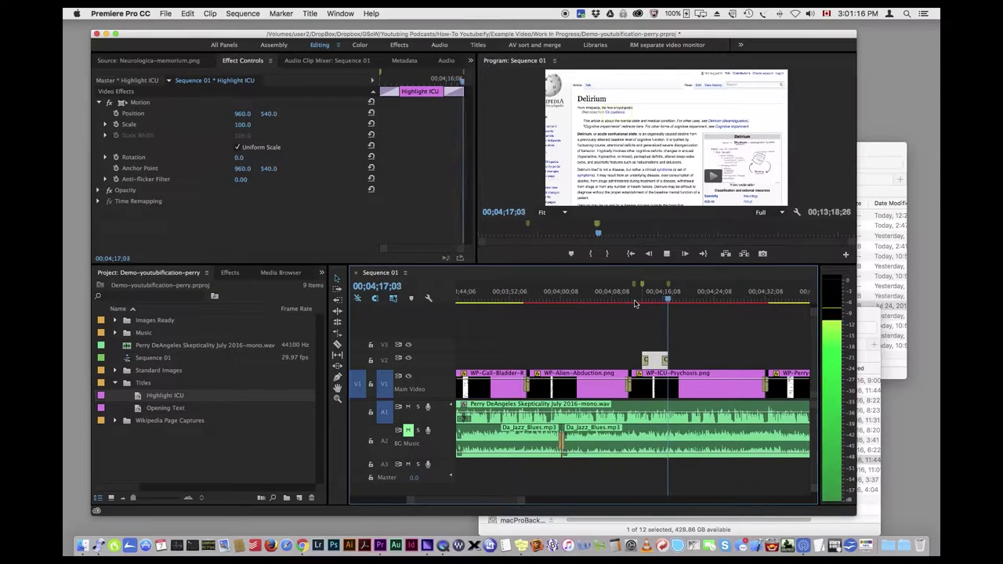
pyautogui.press('space')
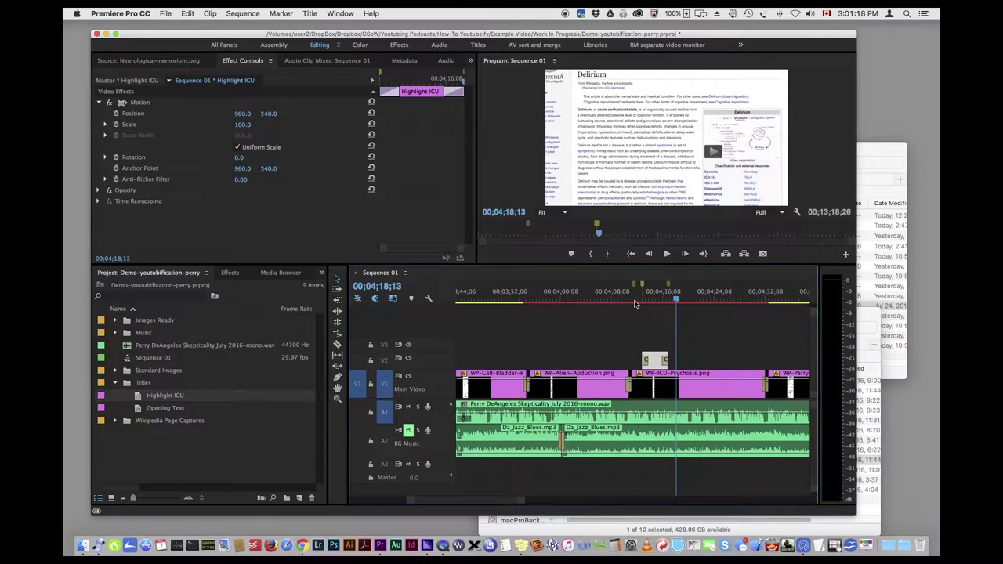
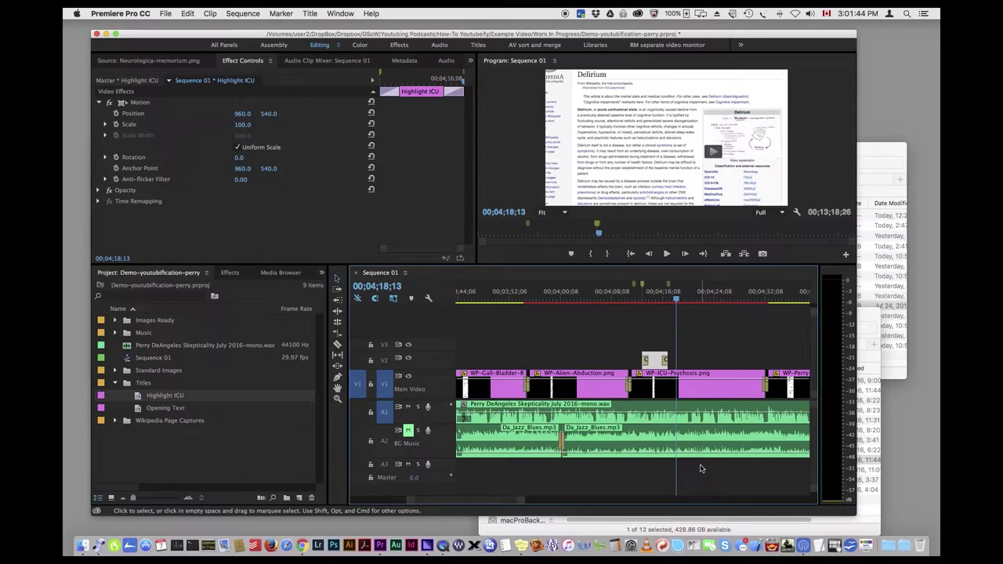
# - Fit Sequence 01 in the timeline and open the BG Music track's keyframe display menu
pyautogui.press('\\')
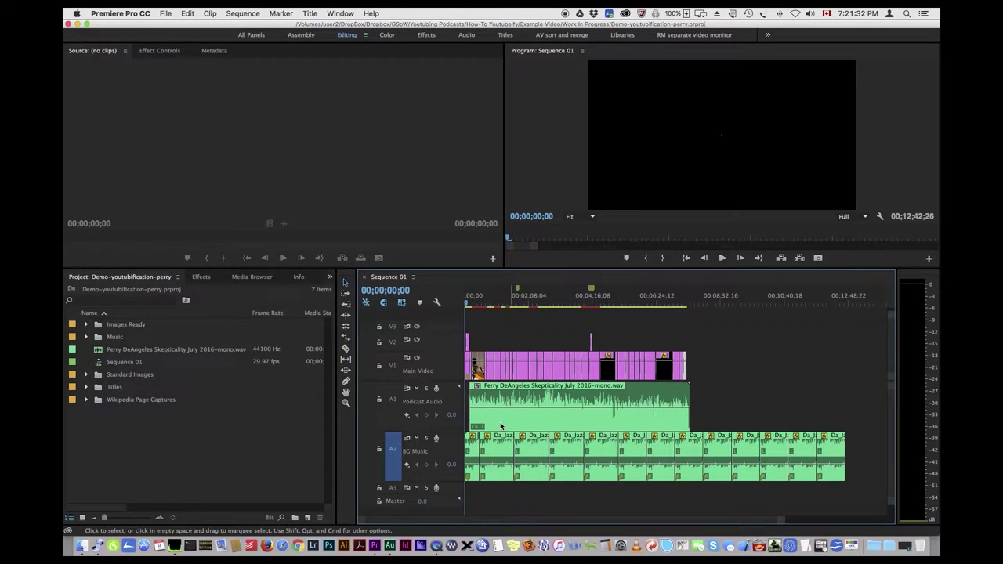
pyautogui.click(409, 466)
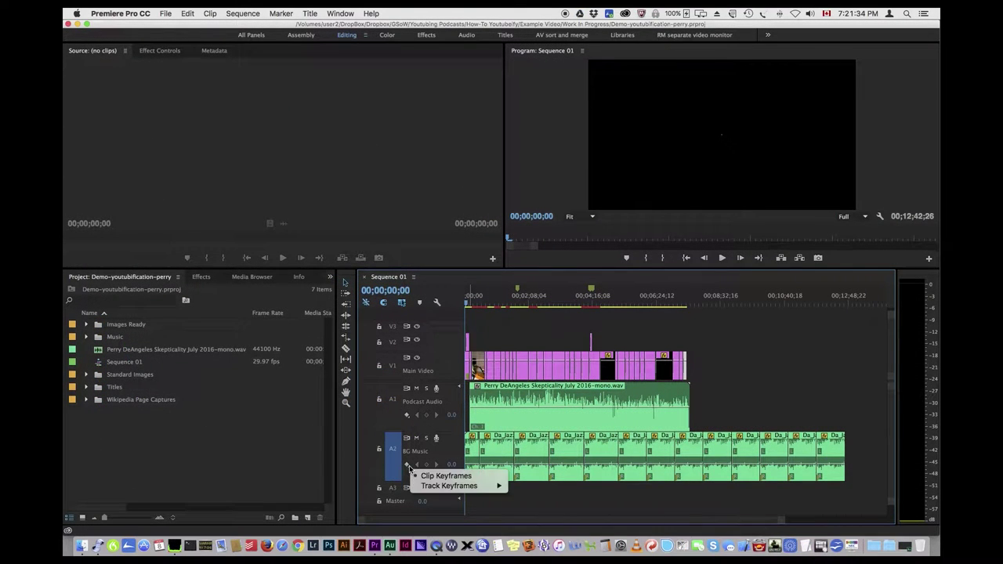
# - Show BG Music track volume keyframes, raise the level and delete the end keyframe
pyautogui.moveTo(440, 487)
pyautogui.click(529, 486)
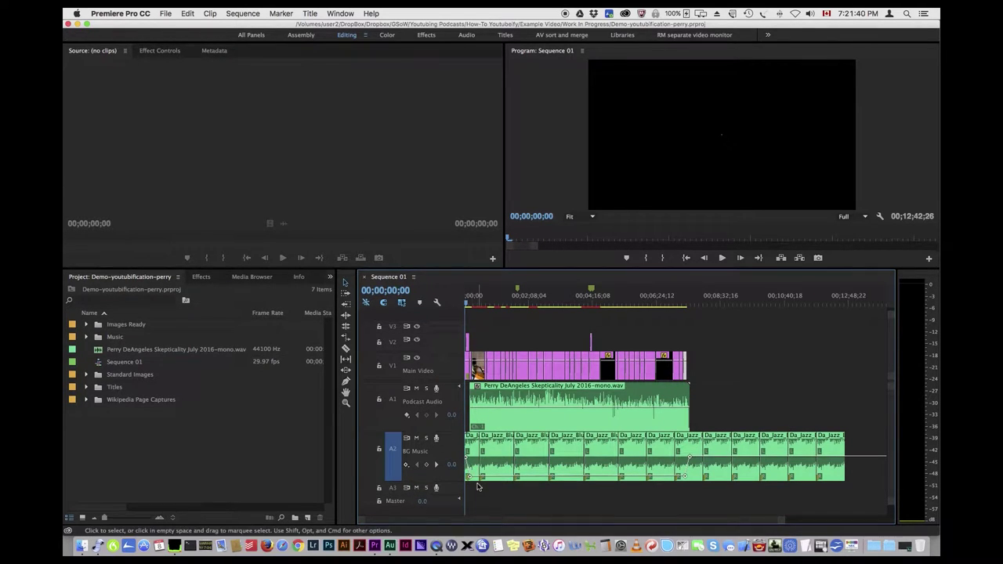
pyautogui.moveTo(468, 477); pyautogui.dragTo(468, 457)
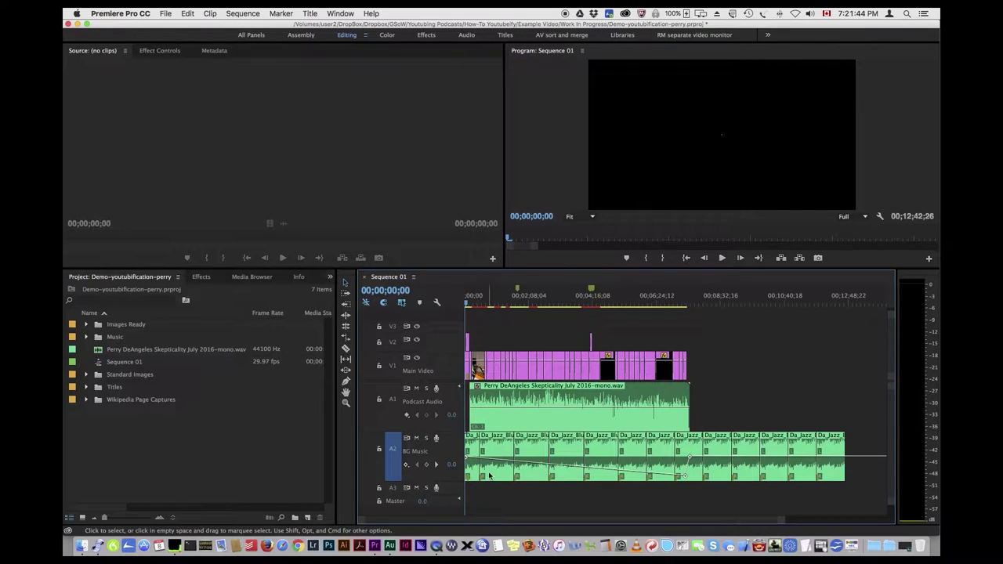
pyautogui.click(684, 475)
pyautogui.press('Delete')
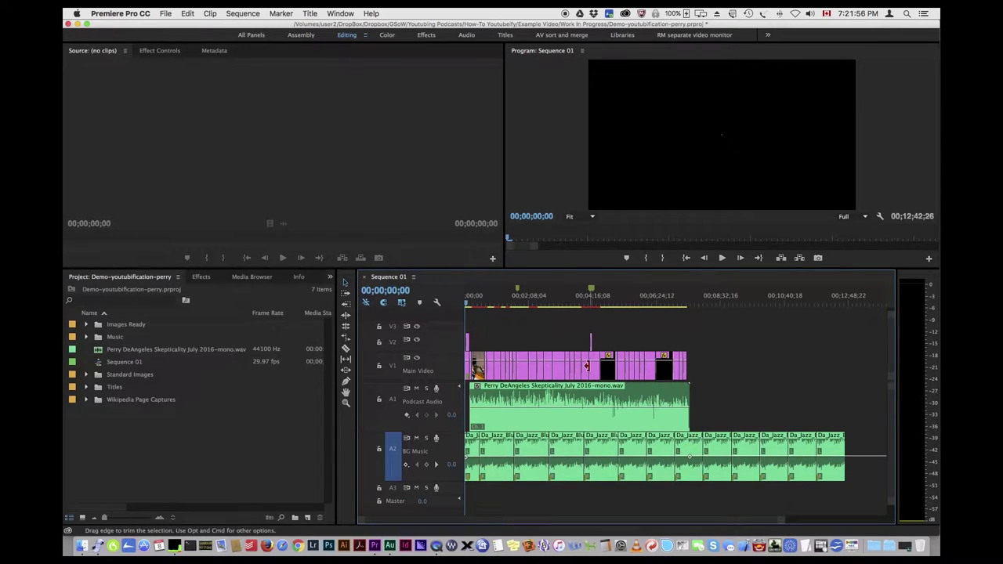
# - Play back from about 1:20, then return A2 to showing clip keyframes
pyautogui.click(466, 303)
pyautogui.moveTo(466, 303); pyautogui.dragTo(505, 306)
pyautogui.press('space')
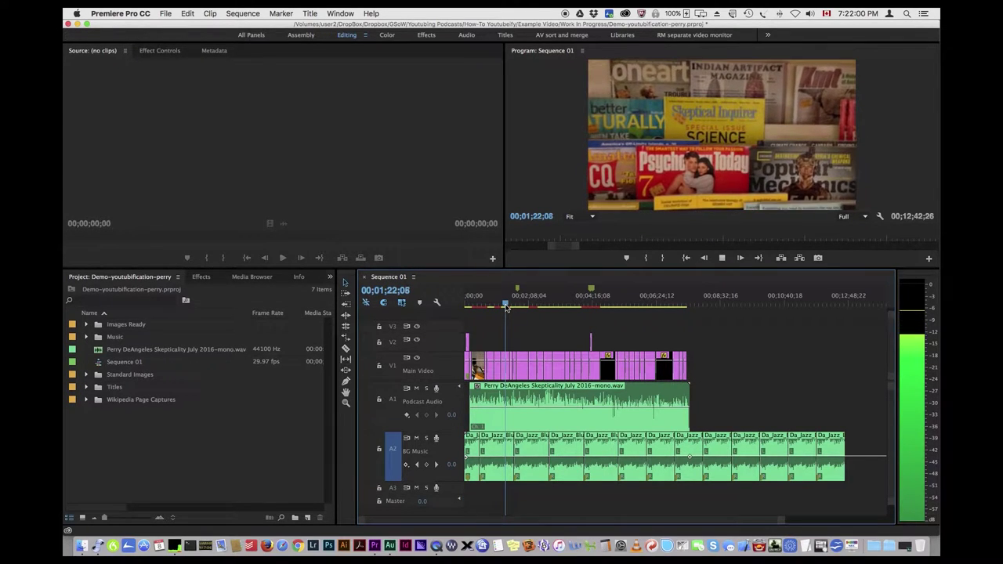
pyautogui.press('space')
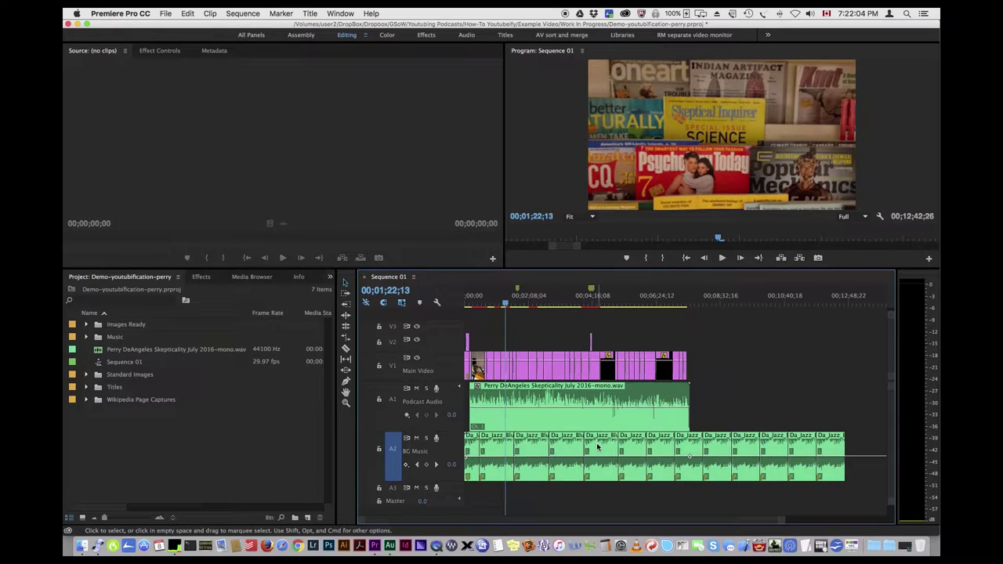
pyautogui.click(406, 464)
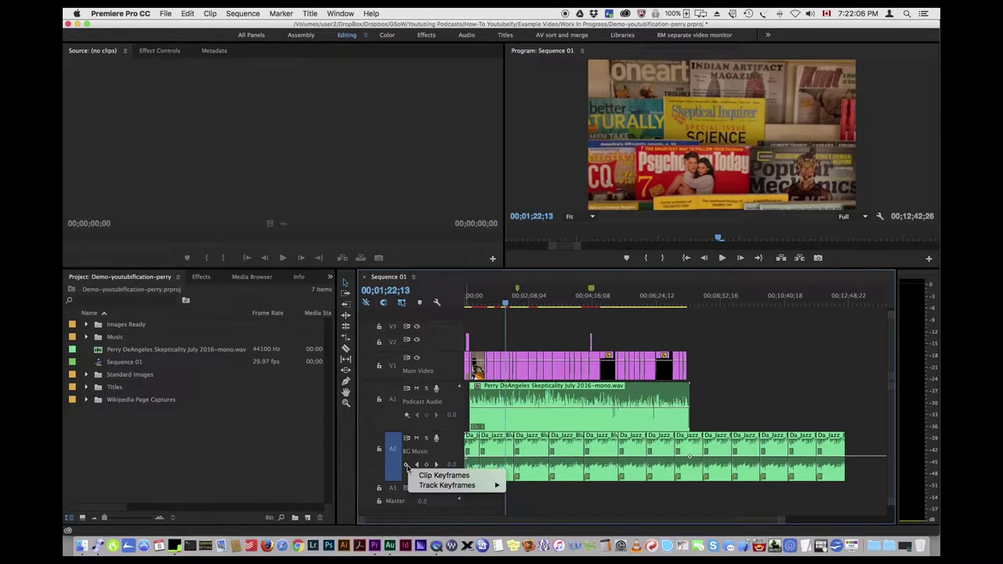
pyautogui.click(427, 476)
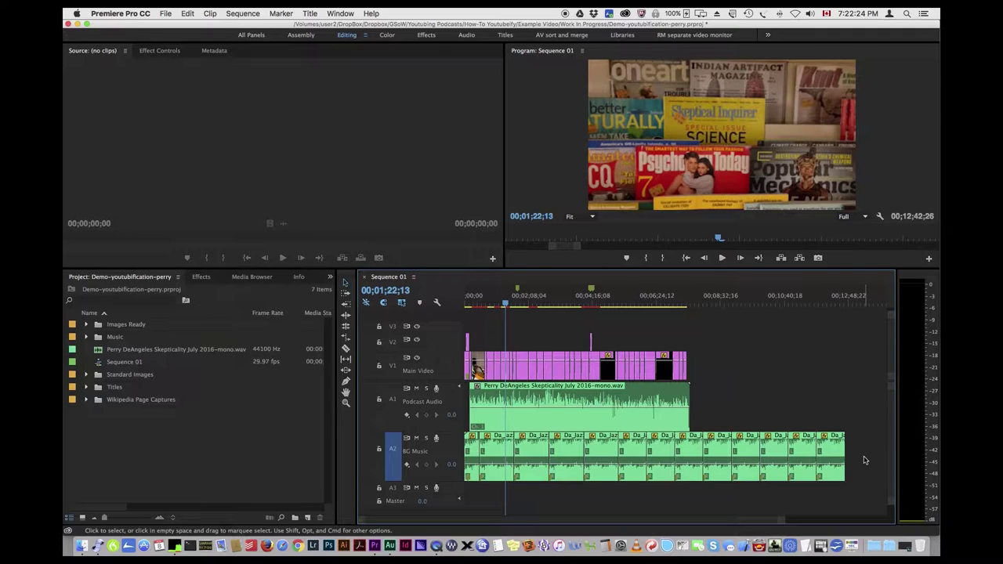
# - Delete the music clips past the podcast and trim the last one to the podcast end
pyautogui.moveTo(860, 453); pyautogui.dragTo(710, 481)
pyautogui.press('Delete')
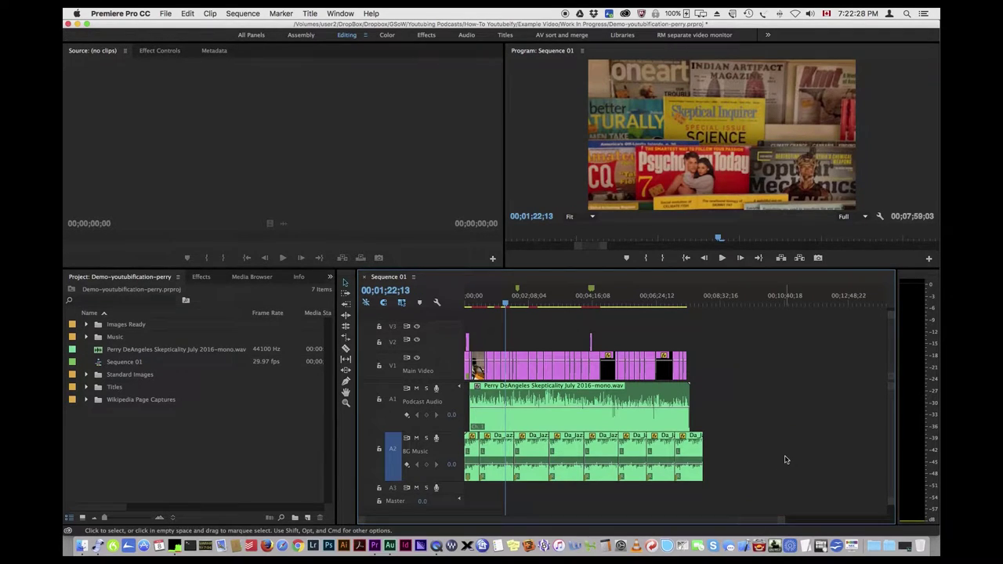
pyautogui.moveTo(700, 444); pyautogui.dragTo(689, 443)
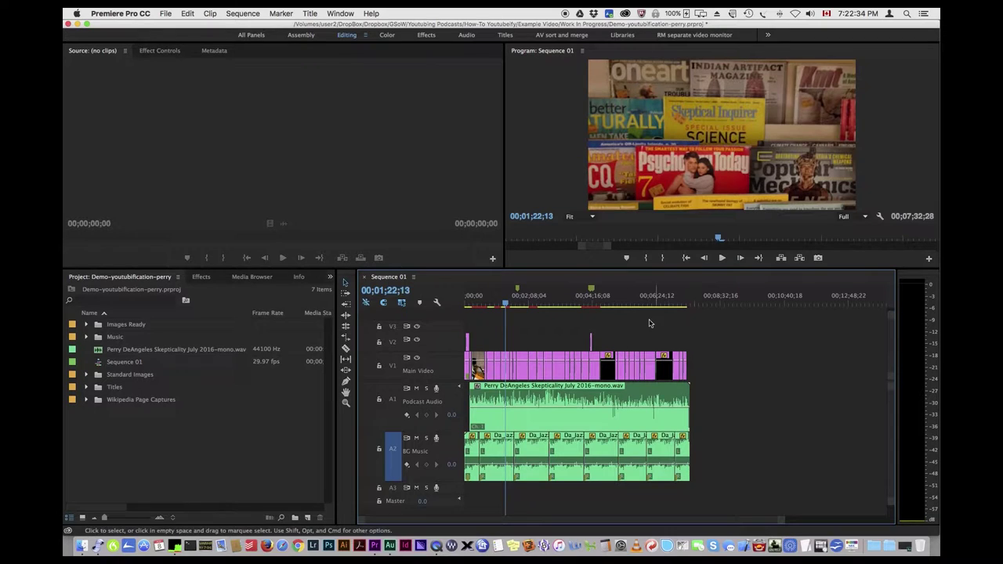
# - Zoom in and play the final seconds of the sequence, then zoom back out to full view
pyautogui.moveTo(506, 300); pyautogui.dragTo(684, 307)
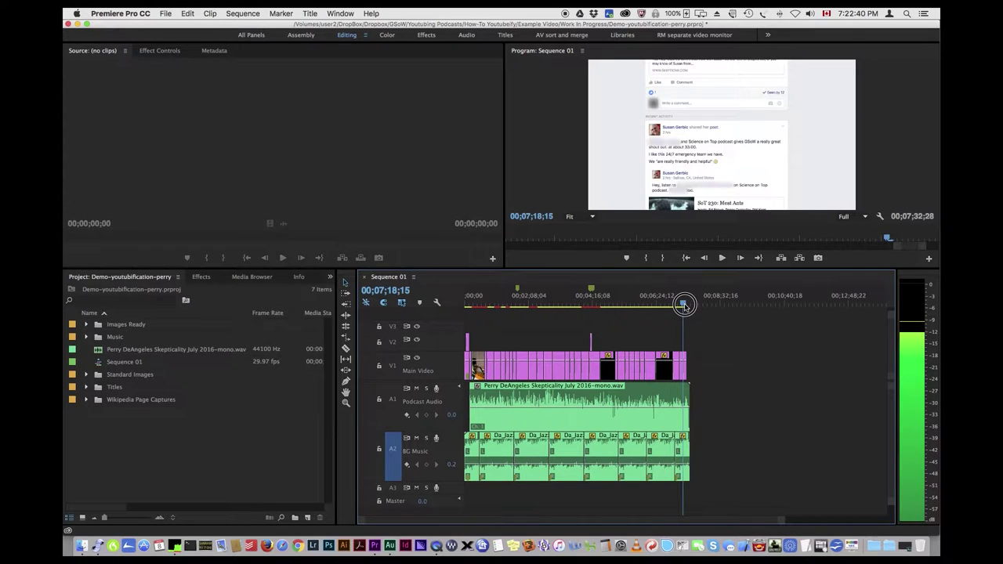
pyautogui.press('=')
pyautogui.press('=')
pyautogui.press('=')
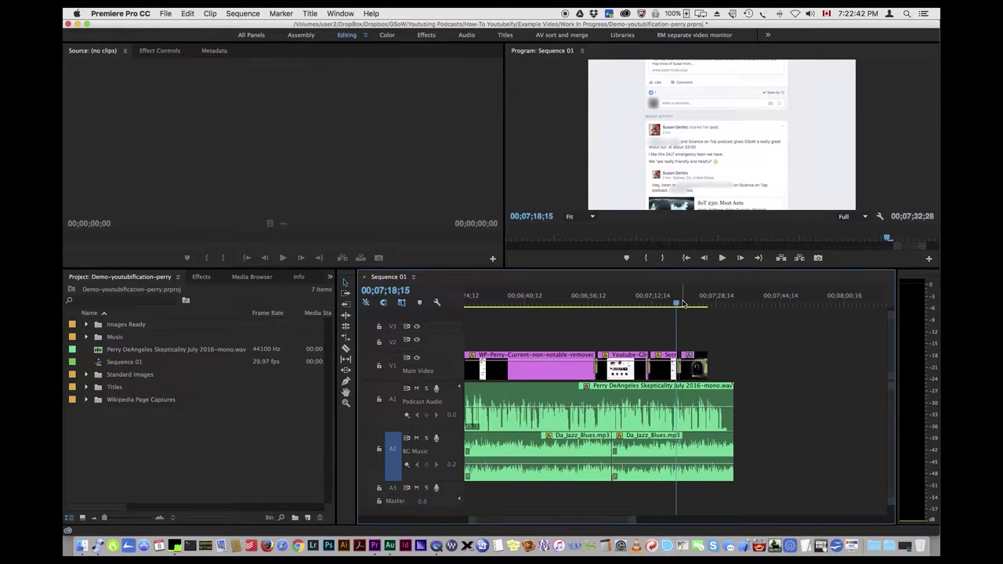
pyautogui.moveTo(680, 305); pyautogui.dragTo(713, 306)
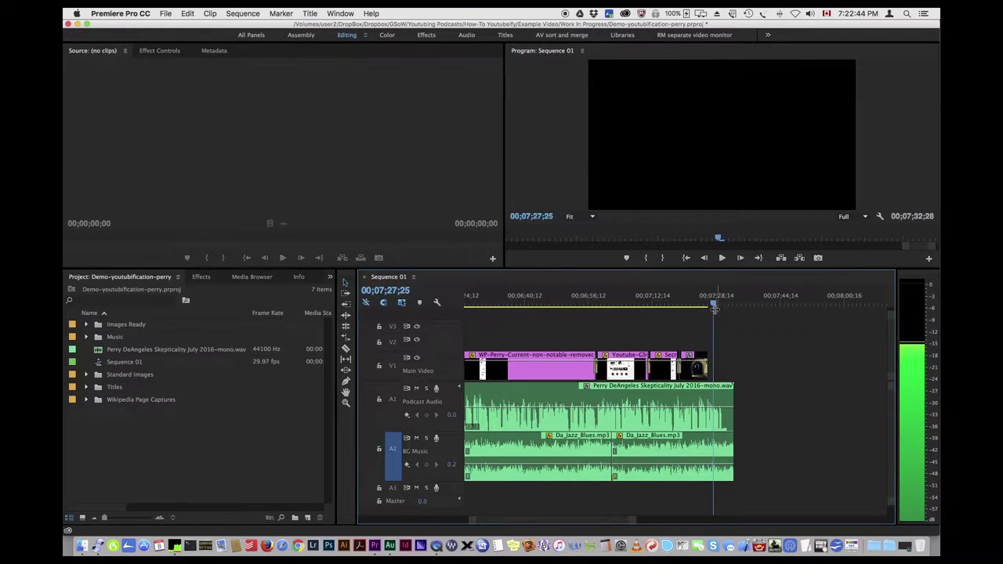
pyautogui.press('space')
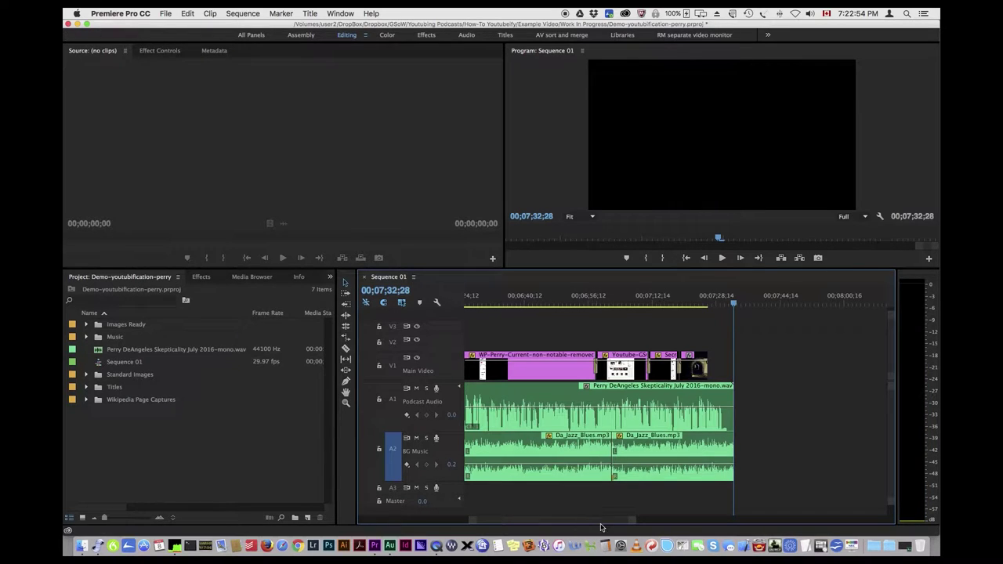
pyautogui.press('\\')
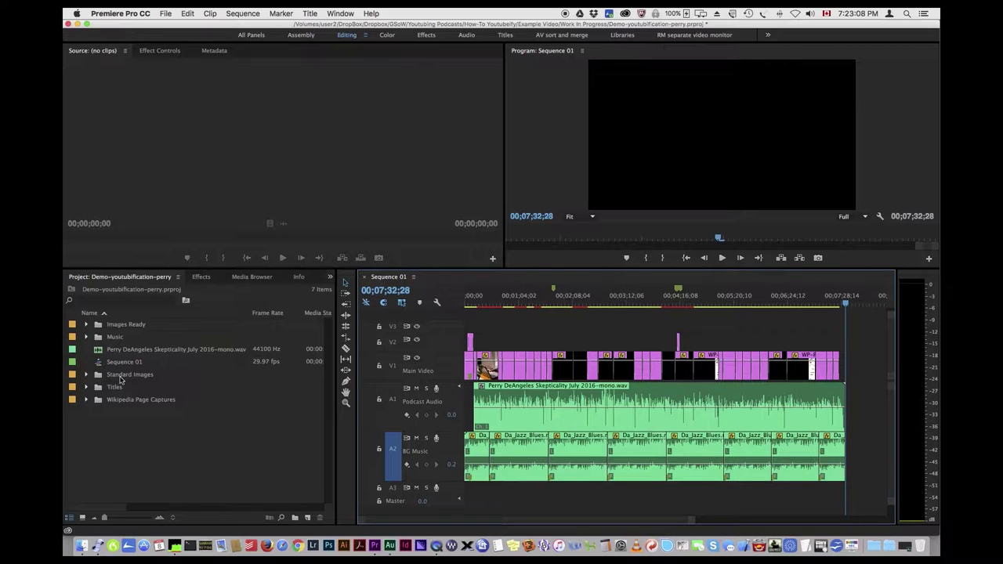
# - Place Da_Jazz_Blues.mp3 from the Music bin on A2 after the podcast and play it
pyautogui.click(87, 337)
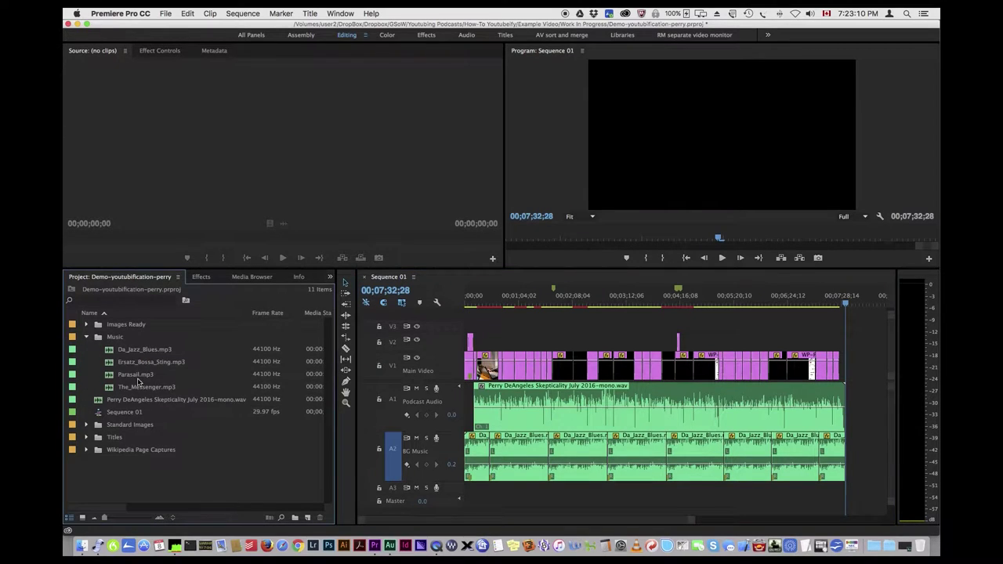
pyautogui.moveTo(459, 522); pyautogui.dragTo(490, 520)
pyautogui.moveTo(151, 353); pyautogui.dragTo(763, 453)
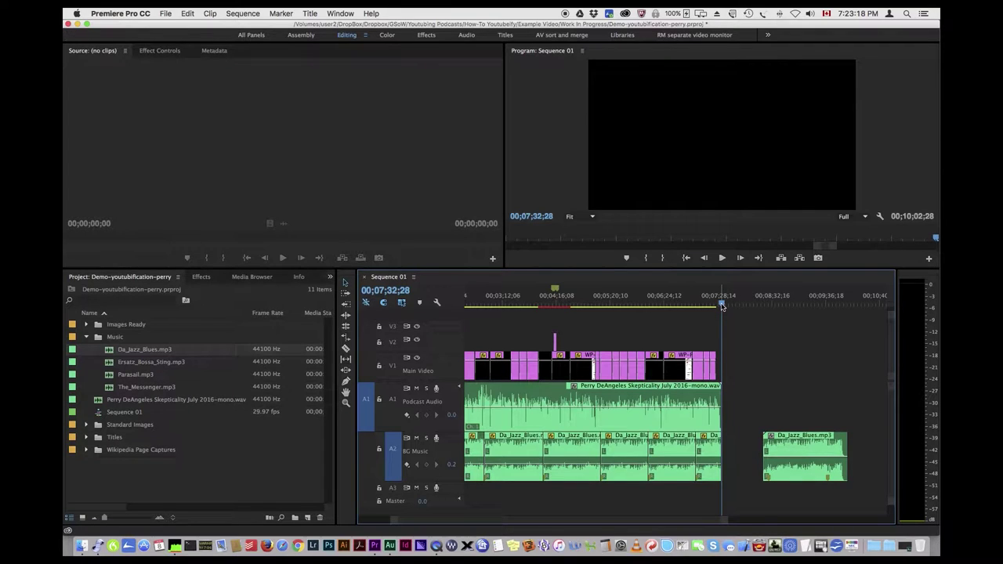
pyautogui.press('Down')
pyautogui.press('space')
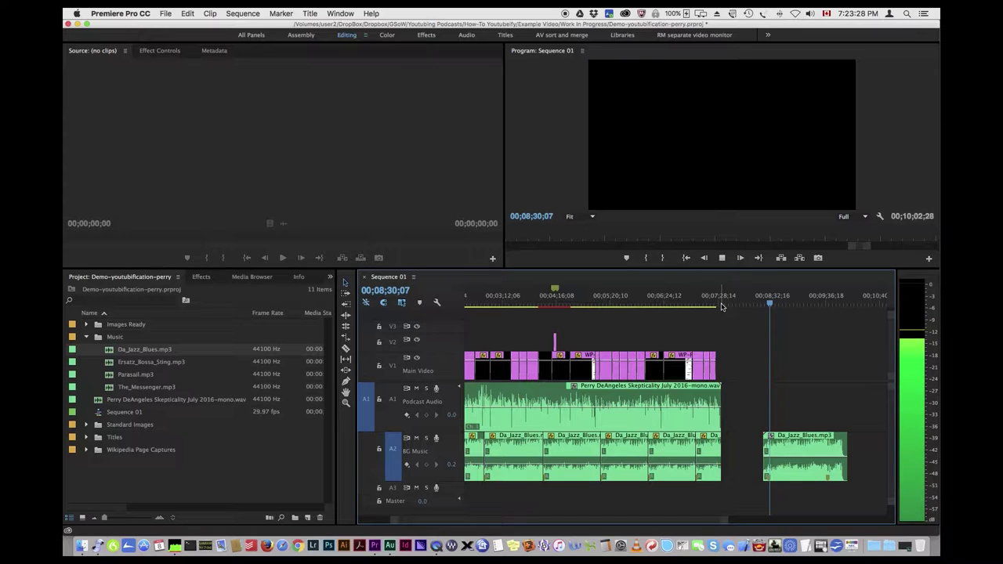
pyautogui.press('space')
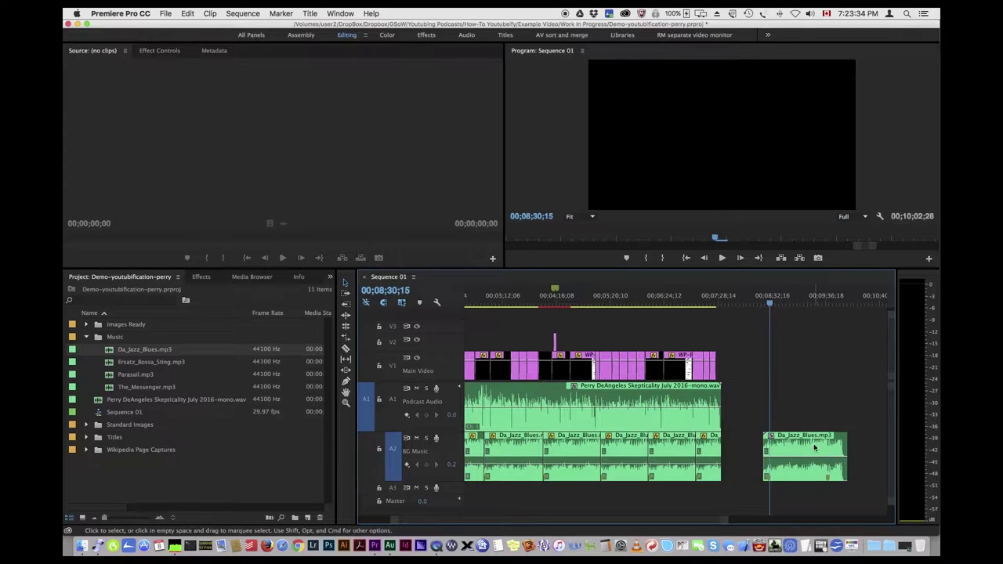
pyautogui.moveTo(827, 439)
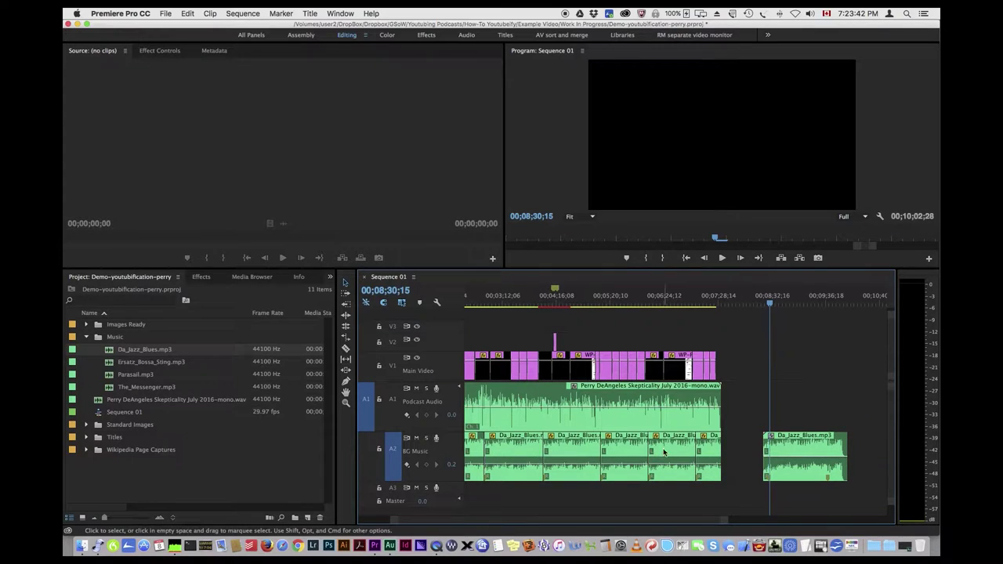
# - Check the music clip's volume and play near the end of the new Da_Jazz_Blues clip
pyautogui.click(528, 463)
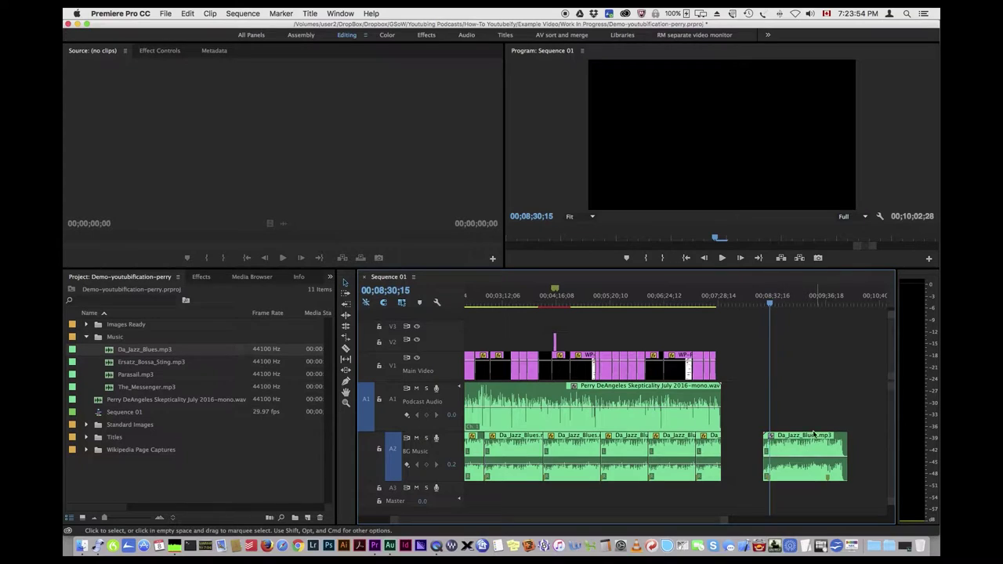
pyautogui.moveTo(771, 304); pyautogui.dragTo(840, 315)
pyautogui.press('space')
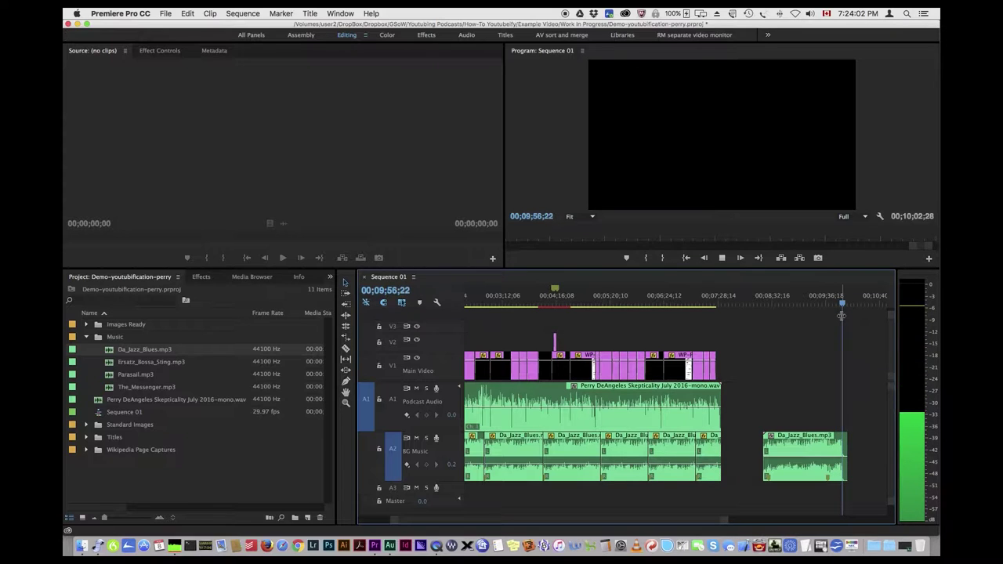
pyautogui.press('space')
# - Move the Da_Jazz_Blues clip back toward the podcast end, then nudge it slightly later
pyautogui.moveTo(798, 445); pyautogui.dragTo(672, 455)
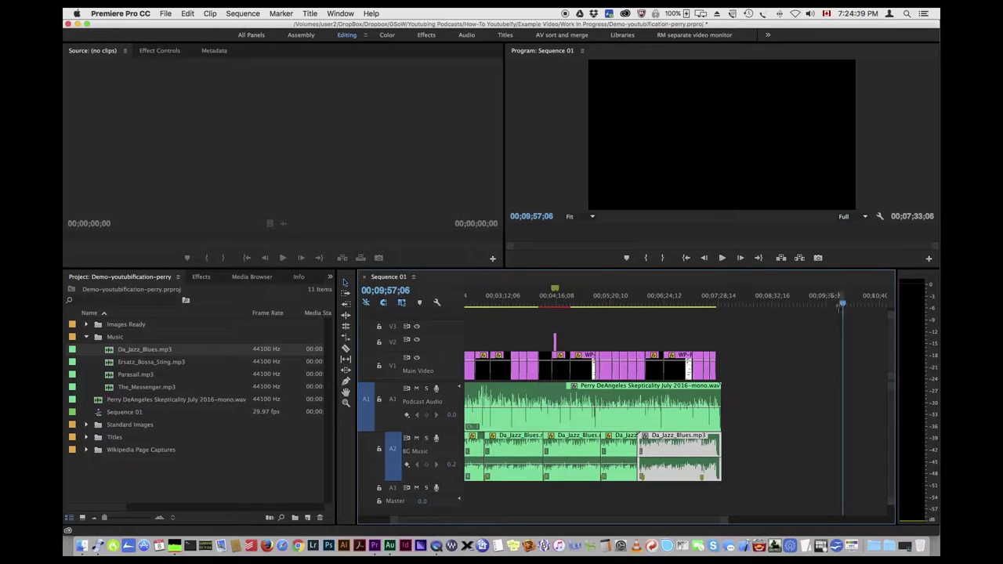
pyautogui.moveTo(842, 304); pyautogui.dragTo(707, 309)
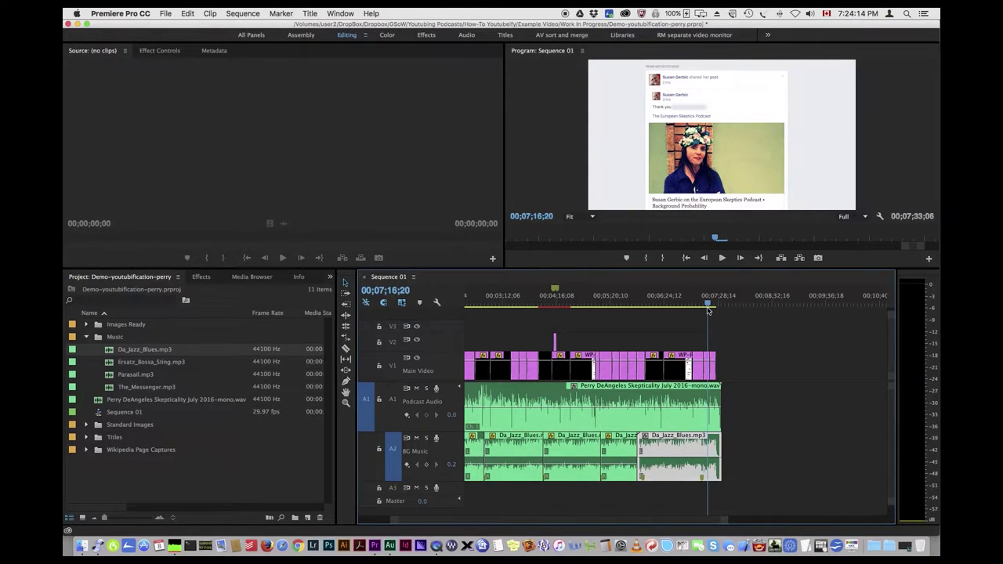
pyautogui.press('=')
pyautogui.press('=')
pyautogui.press('=')
pyautogui.press('=')
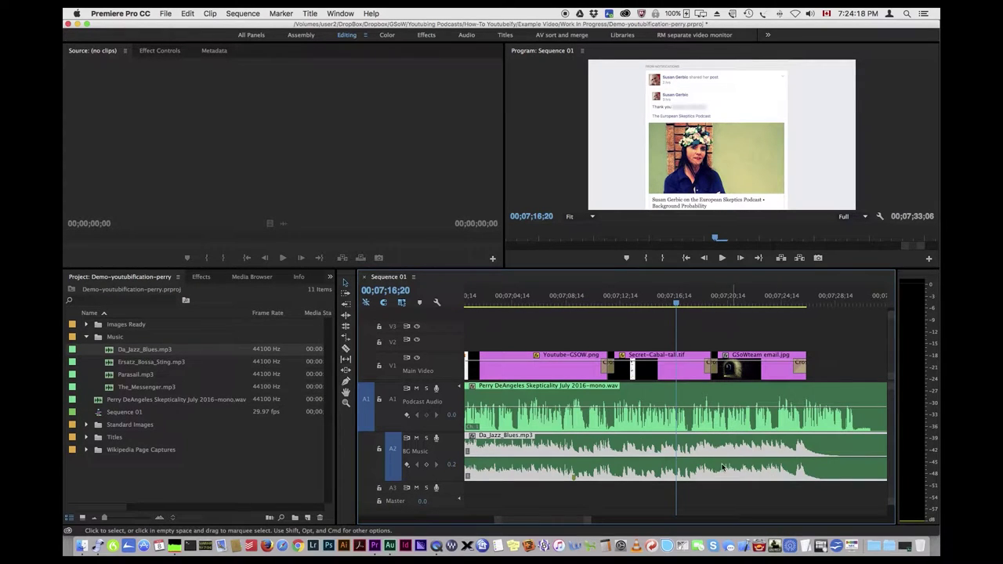
pyautogui.moveTo(629, 452); pyautogui.dragTo(682, 456)
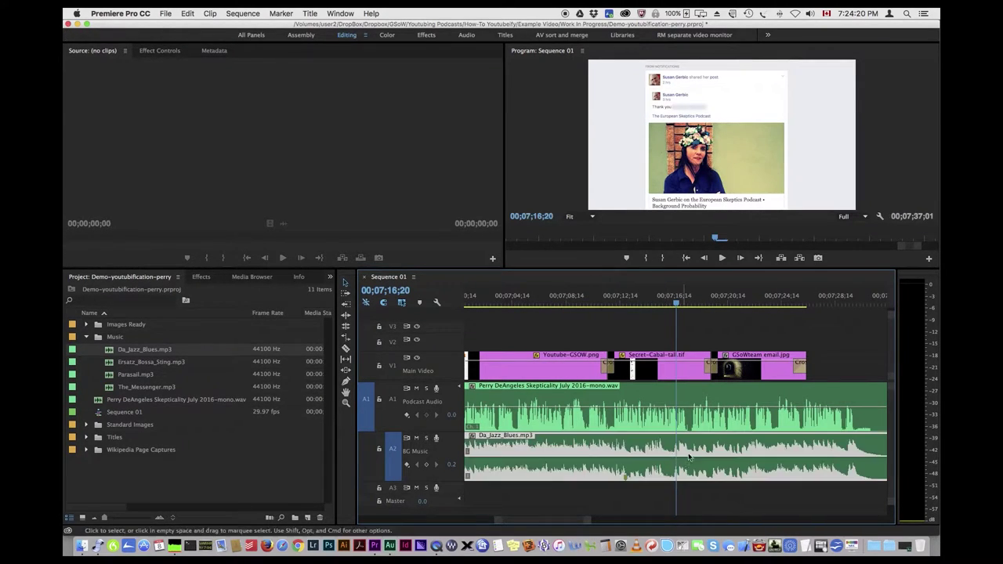
pyautogui.moveTo(552, 522); pyautogui.dragTo(560, 523)
# - Shorten the first Da_Jazz_Blues clip's end and shift the second one slightly later
pyautogui.moveTo(649, 458); pyautogui.dragTo(596, 459)
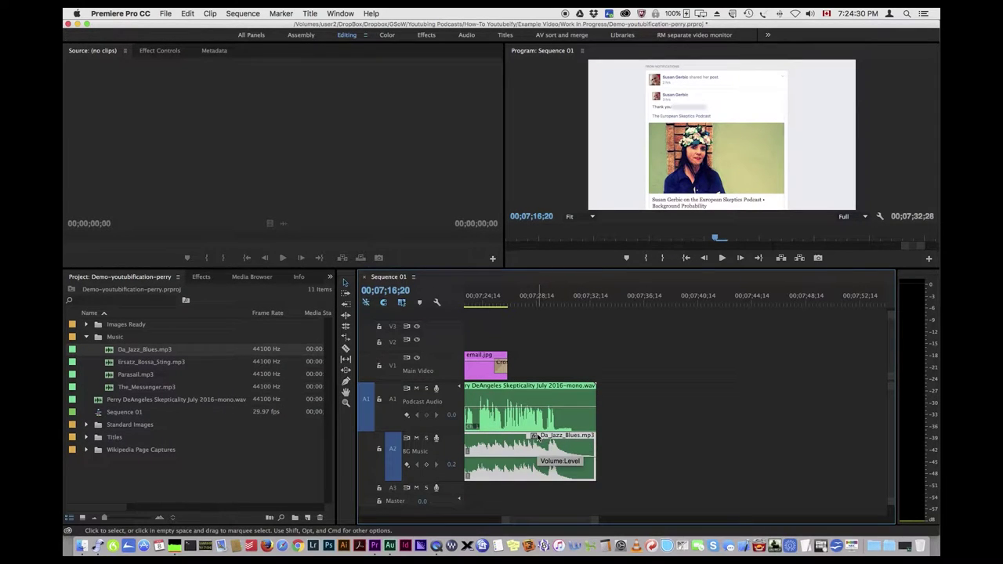
pyautogui.moveTo(509, 440); pyautogui.dragTo(524, 448)
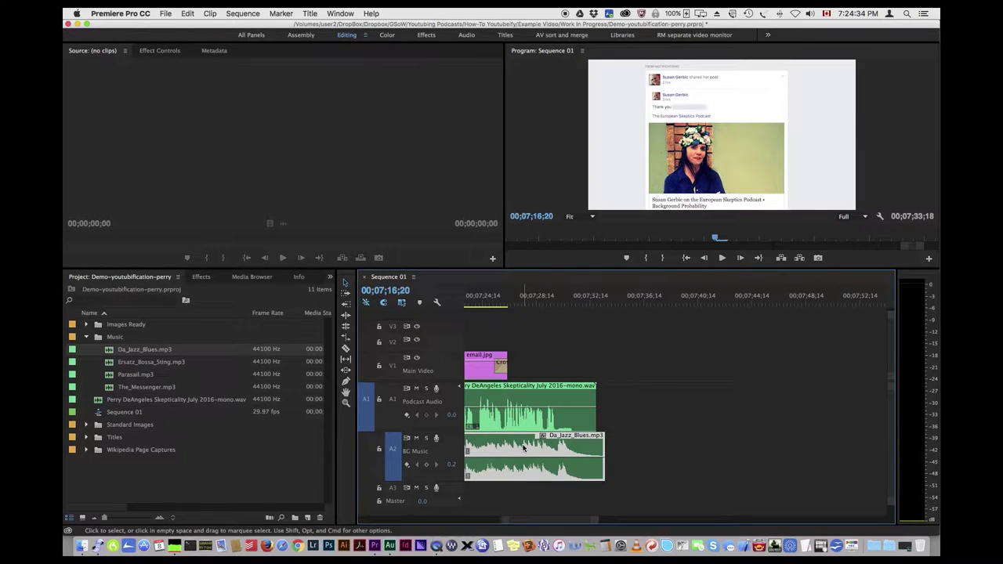
pyautogui.moveTo(566, 520); pyautogui.dragTo(550, 523)
pyautogui.press('-')
pyautogui.press('-')
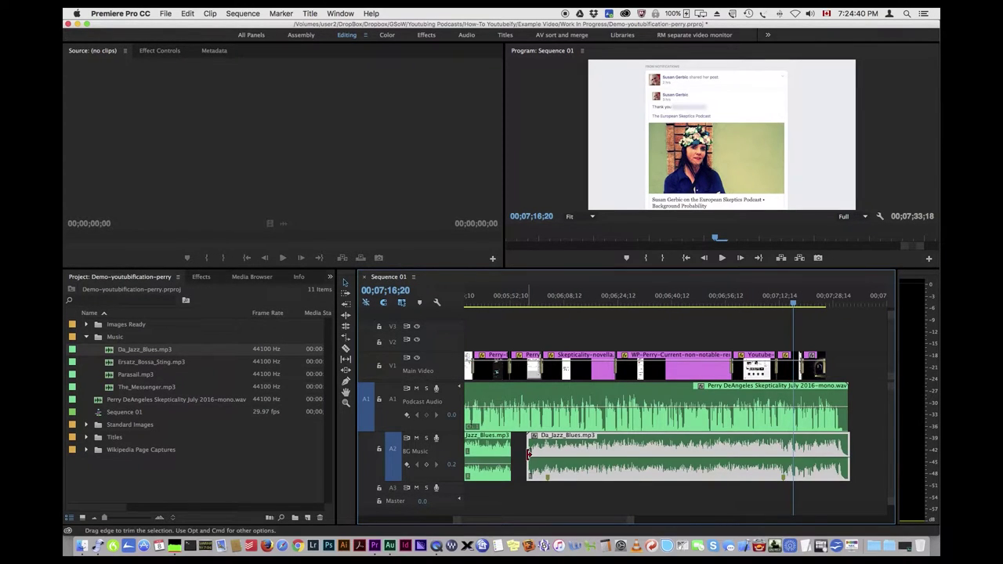
# - Extend the first Da_Jazz_Blues clip to meet the next and apply the default crossfade
pyautogui.moveTo(513, 450); pyautogui.dragTo(526, 450)
pyautogui.rightClick(529, 451)
pyautogui.click(567, 514)
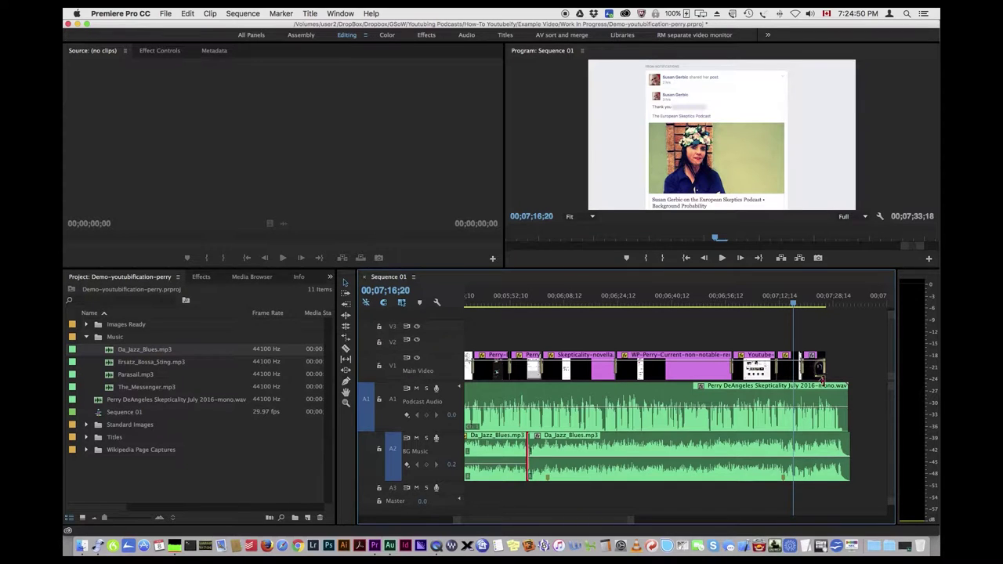
# - Play the sequence ending to check the music crossfade
pyautogui.moveTo(793, 304); pyautogui.dragTo(795, 303)
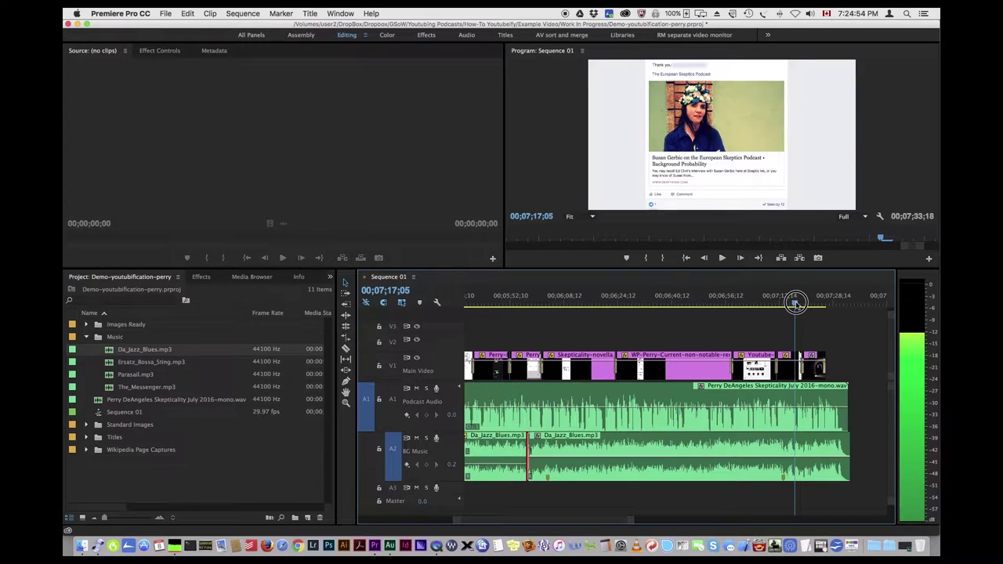
pyautogui.moveTo(795, 303); pyautogui.dragTo(823, 308)
pyautogui.press('space')
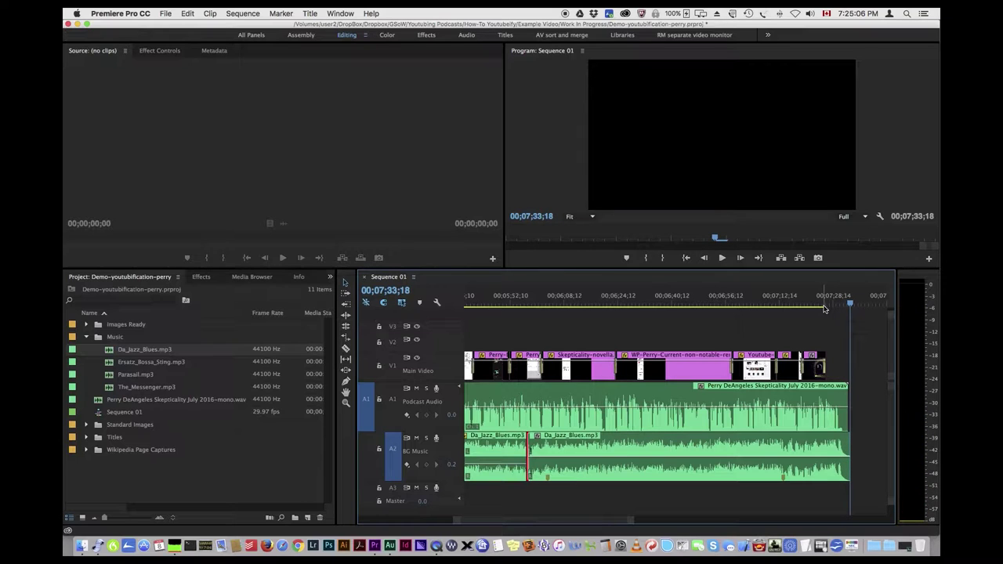
pyautogui.click(821, 368)
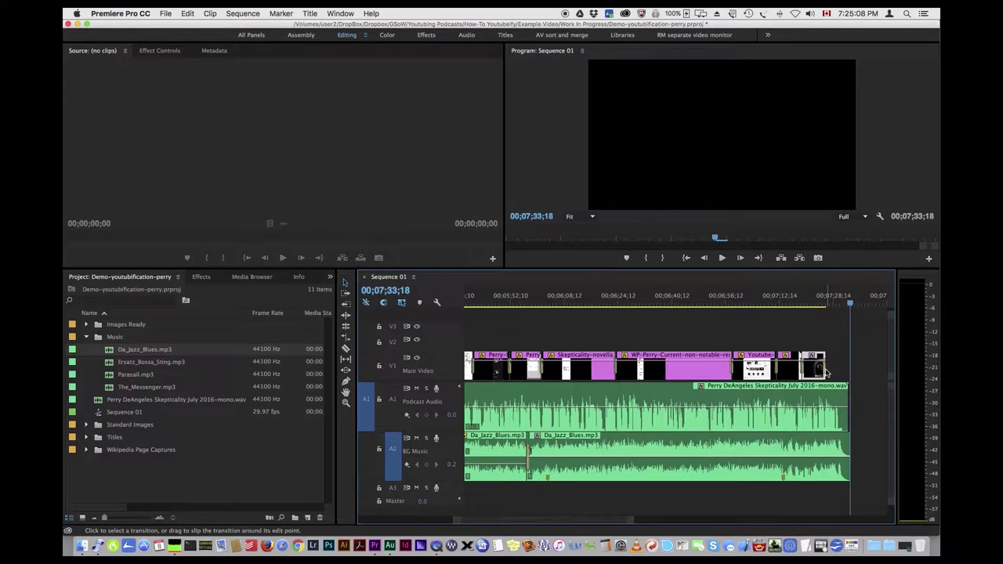
# - Extend the final tunnel clip on V1 past the audio end and play the ending
pyautogui.moveTo(829, 366); pyautogui.dragTo(857, 367)
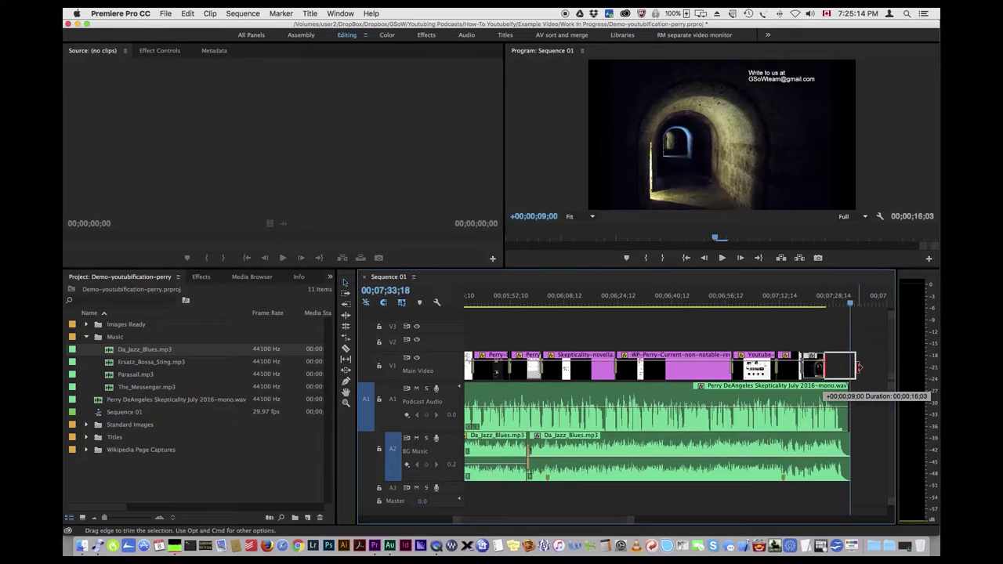
pyautogui.moveTo(852, 302); pyautogui.dragTo(824, 304)
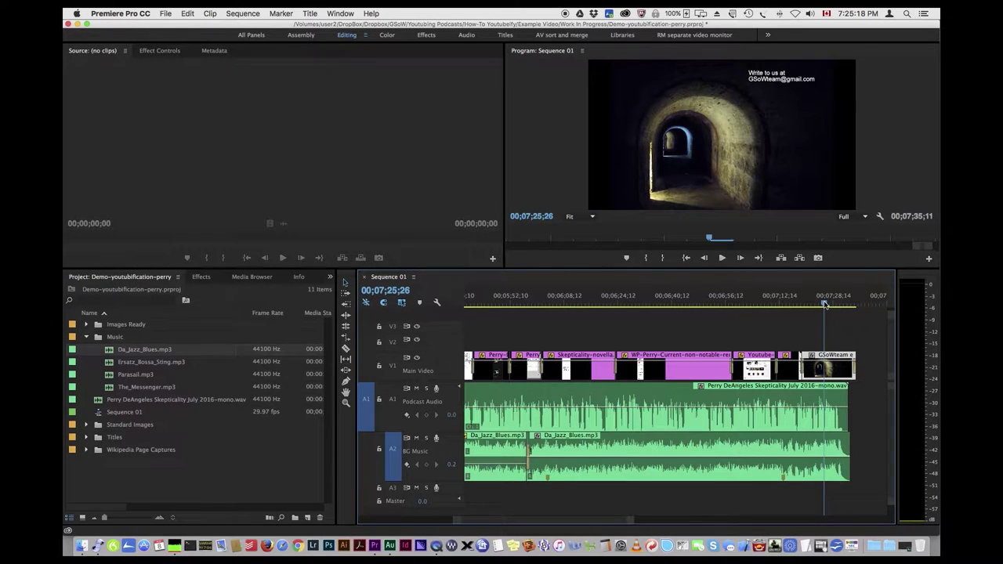
pyautogui.press('space')
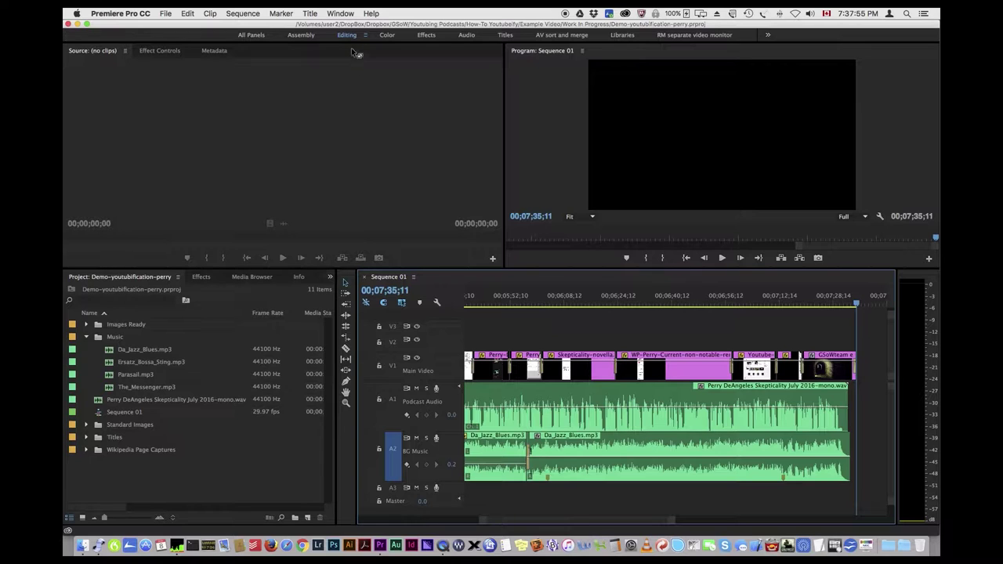
# - Show the Audio Clip Mixer for Sequence 01 and open its panel menu
pyautogui.click(341, 14)
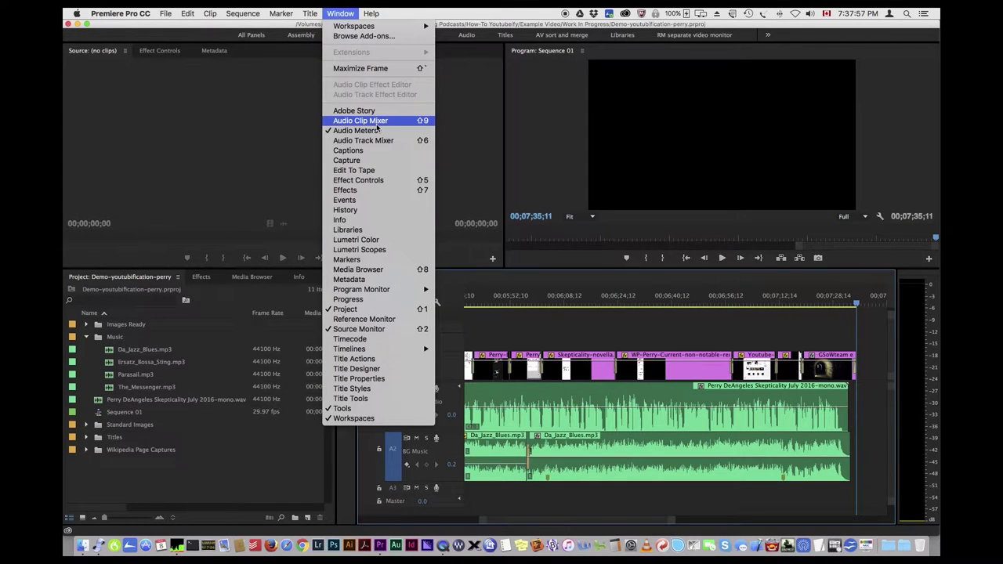
pyautogui.click(377, 128)
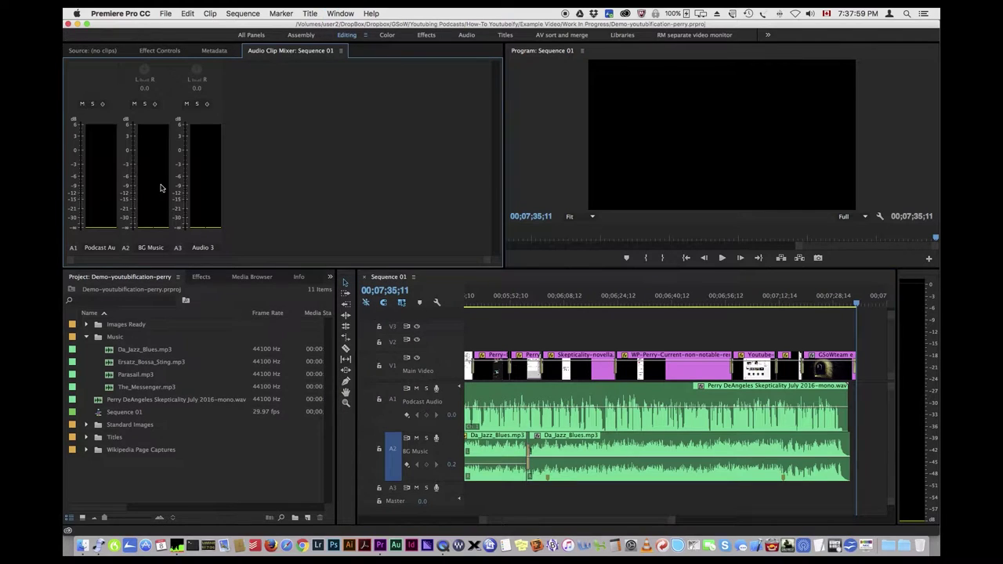
pyautogui.click(341, 52)
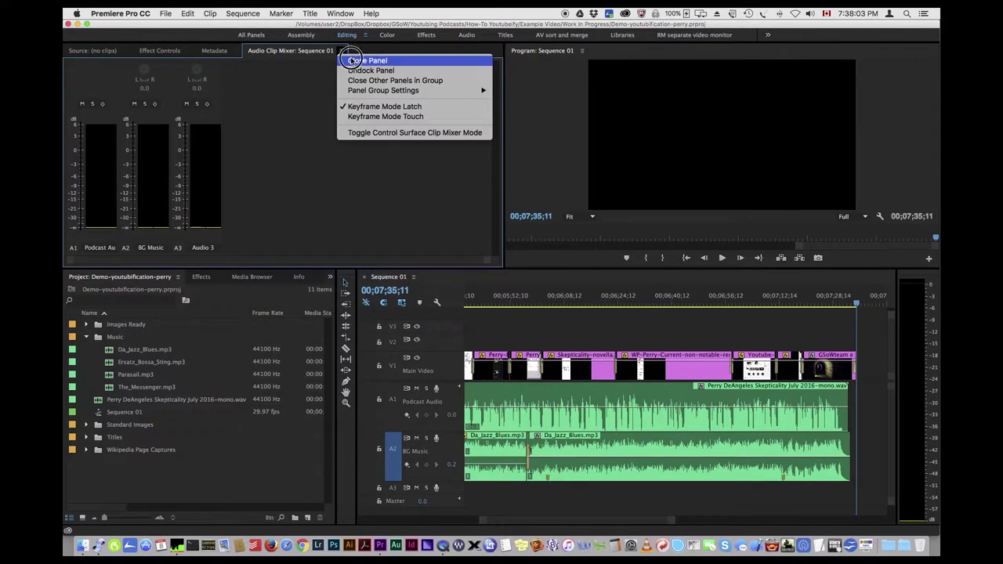
# - Close the Audio Clip Mixer, browse the Audio Effects list, and target the Main Video track
pyautogui.click(352, 61)
pyautogui.click(208, 278)
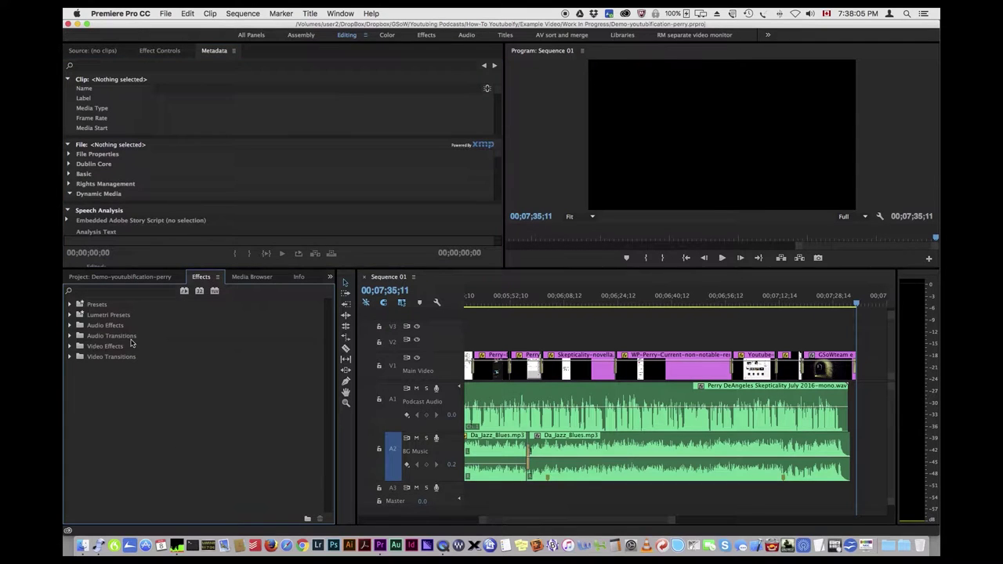
pyautogui.click(69, 325)
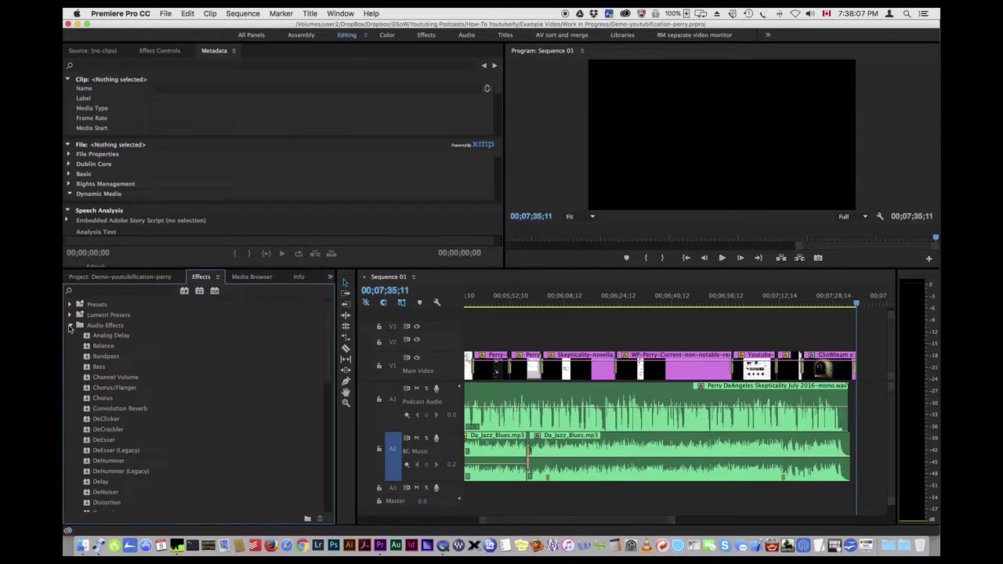
pyautogui.scroll(-3, 131, 398)
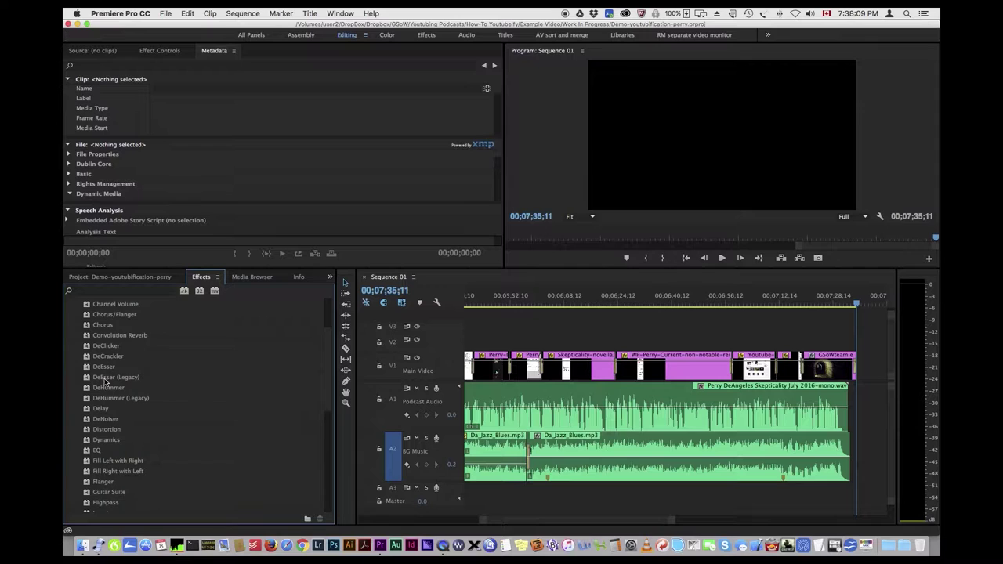
pyautogui.scroll(-1, 141, 394)
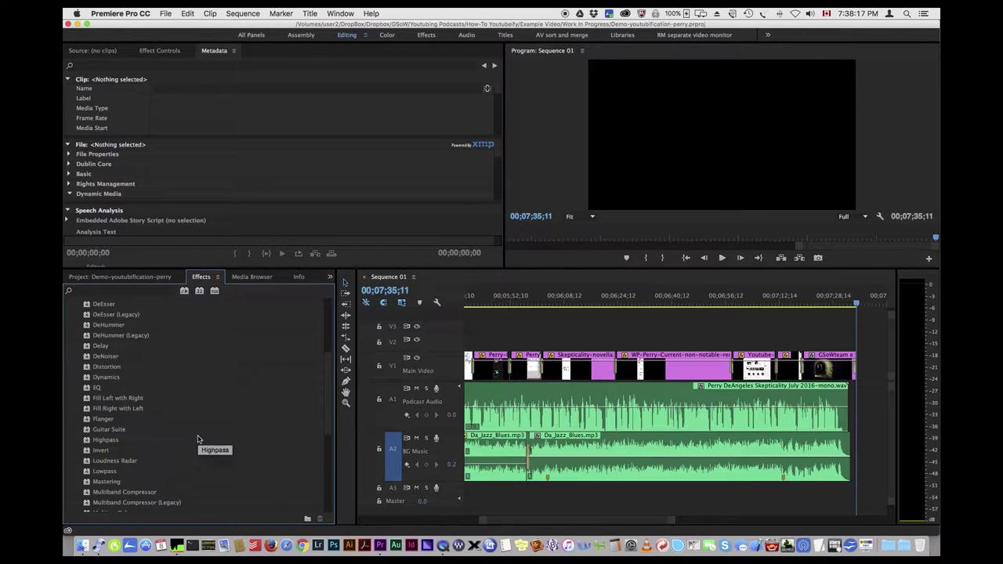
pyautogui.scroll(-1, 138, 444)
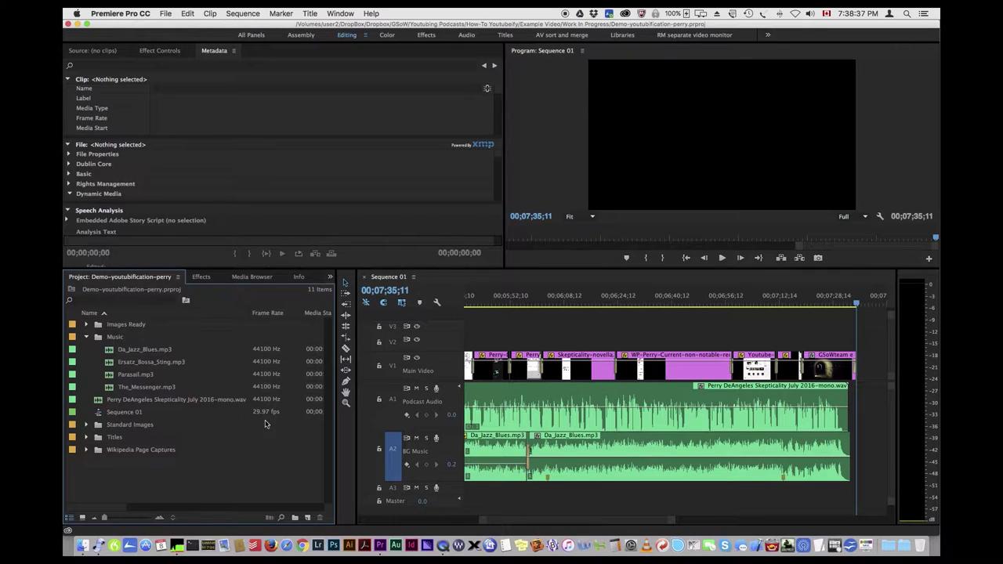
pyautogui.click(392, 366)
# - Target the Podcast Audio track and save the project with Cmd+S
pyautogui.click(392, 399)
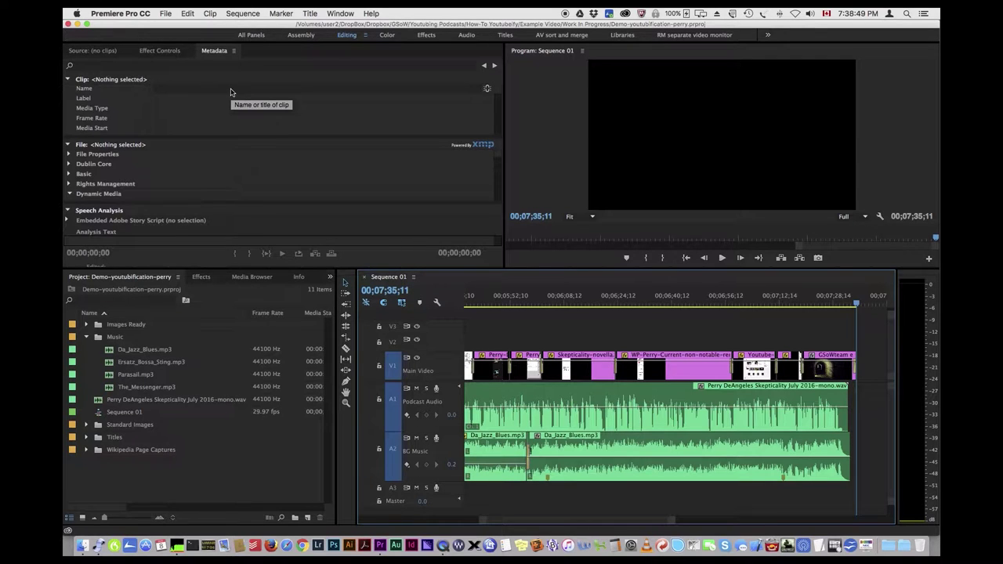
pyautogui.press('super+s')
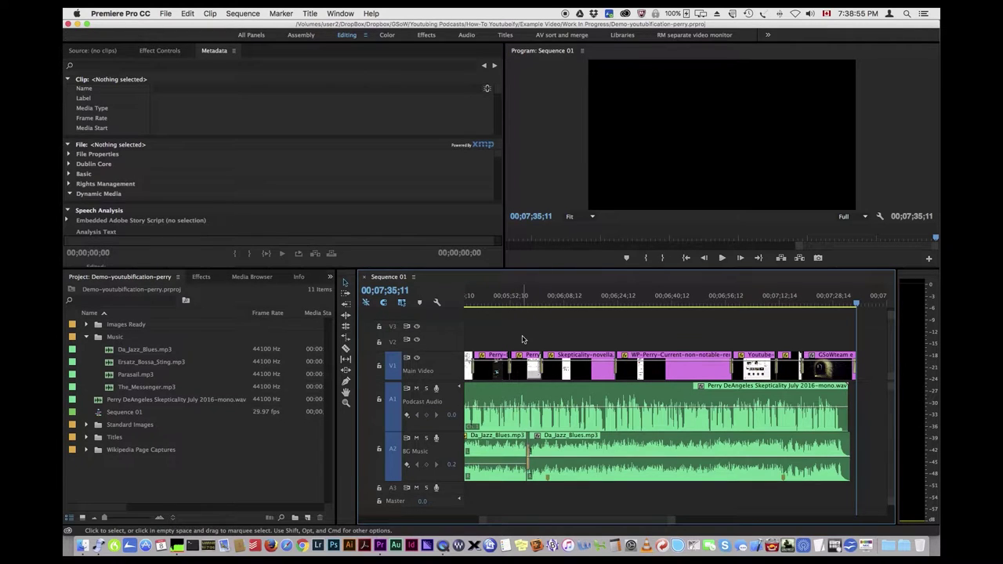
pyautogui.click(188, 13)
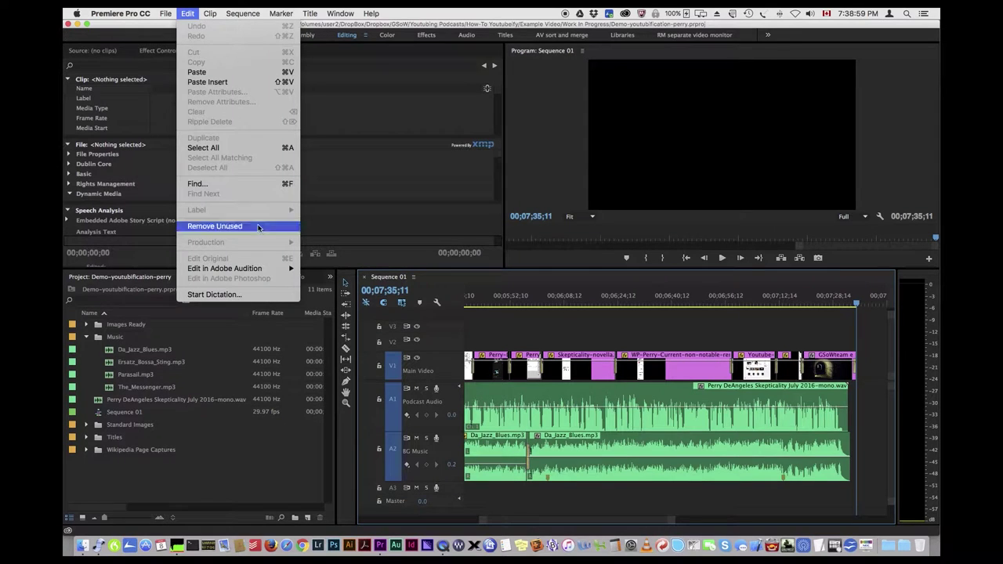
# - Send Sequence 01 to Adobe Audition as session Sequence 01d, without clip volume keyframe metadata
pyautogui.moveTo(264, 271)
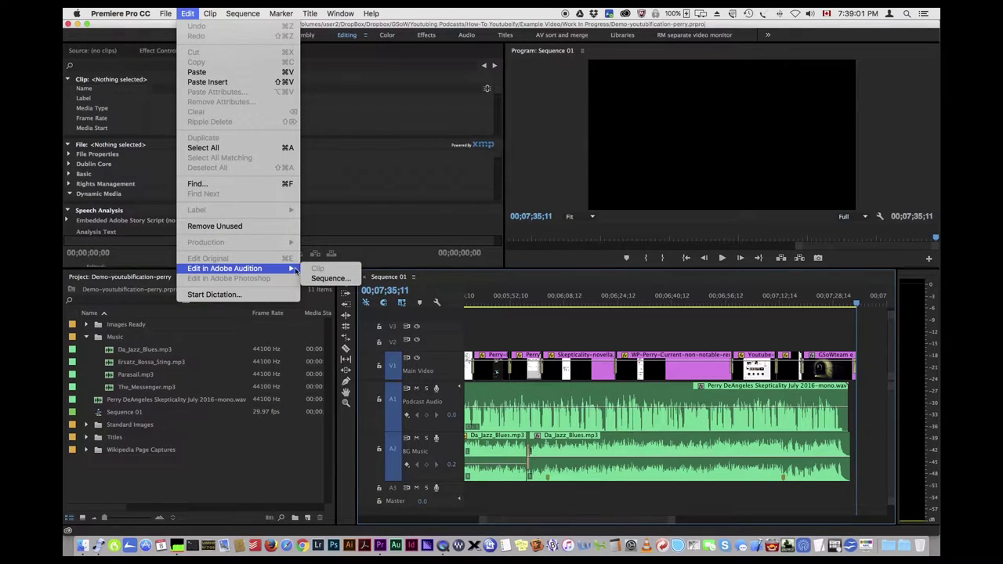
pyautogui.click(330, 278)
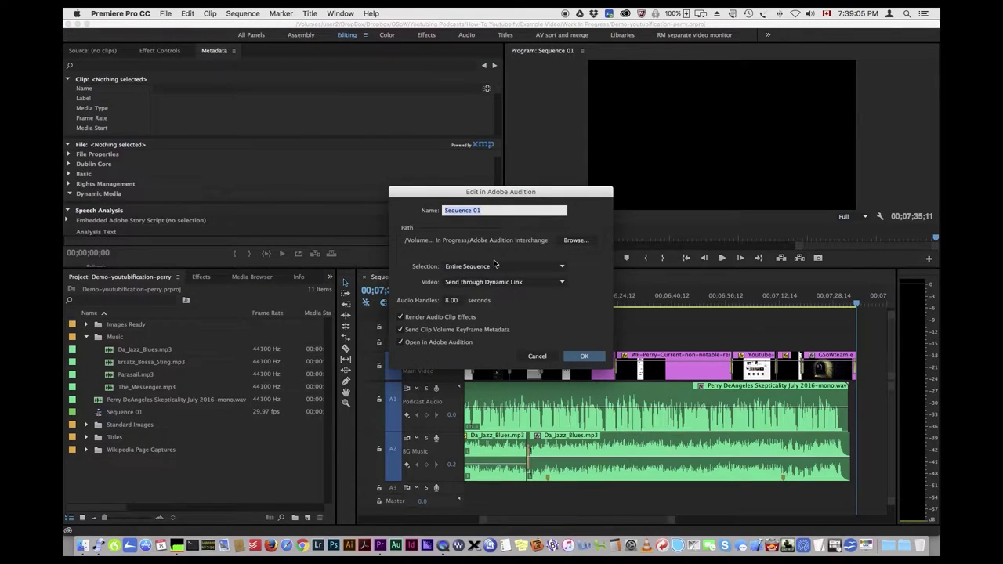
pyautogui.click(485, 210)
pyautogui.click(422, 333)
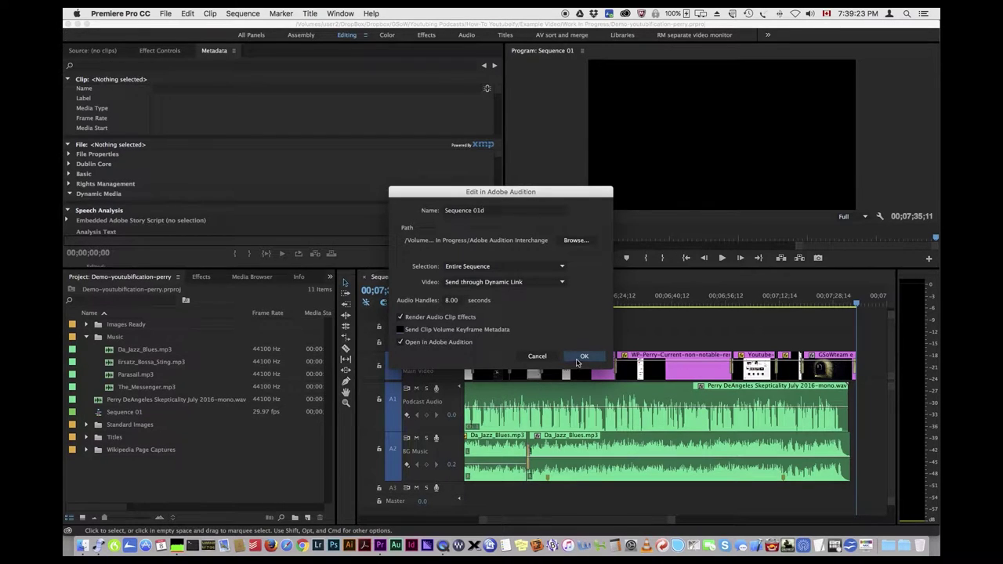
pyautogui.click(583, 358)
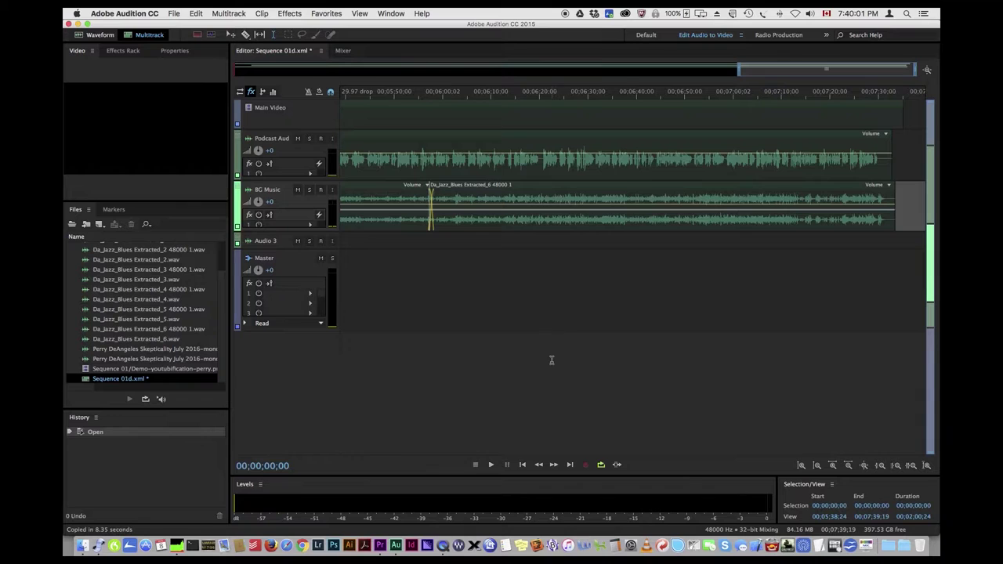
# - Preview the mix from about 24 seconds, enlarge the BG Music track, and rewind to 00;00;00;00
pyautogui.press('\\')
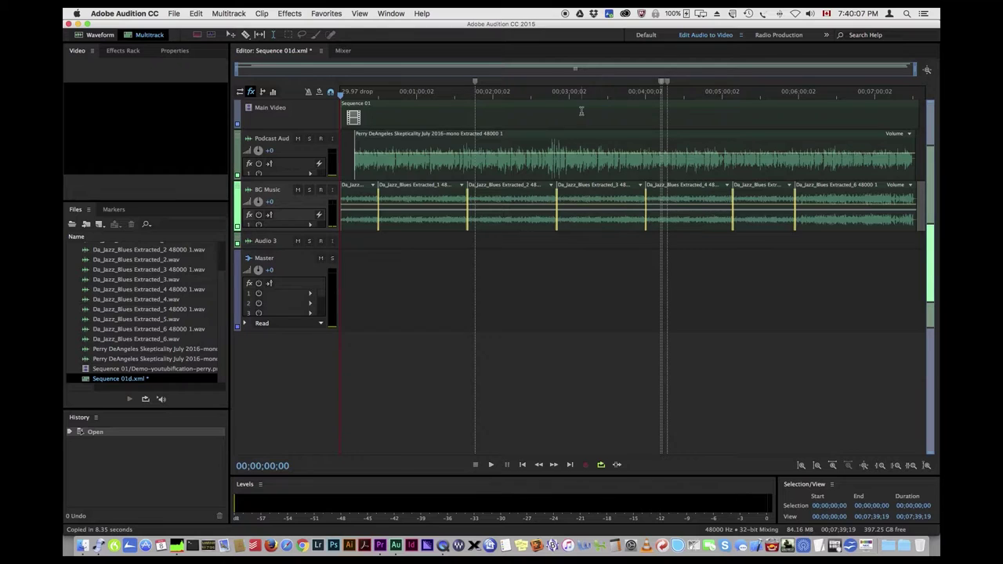
pyautogui.click(339, 92)
pyautogui.moveTo(339, 93); pyautogui.dragTo(372, 91)
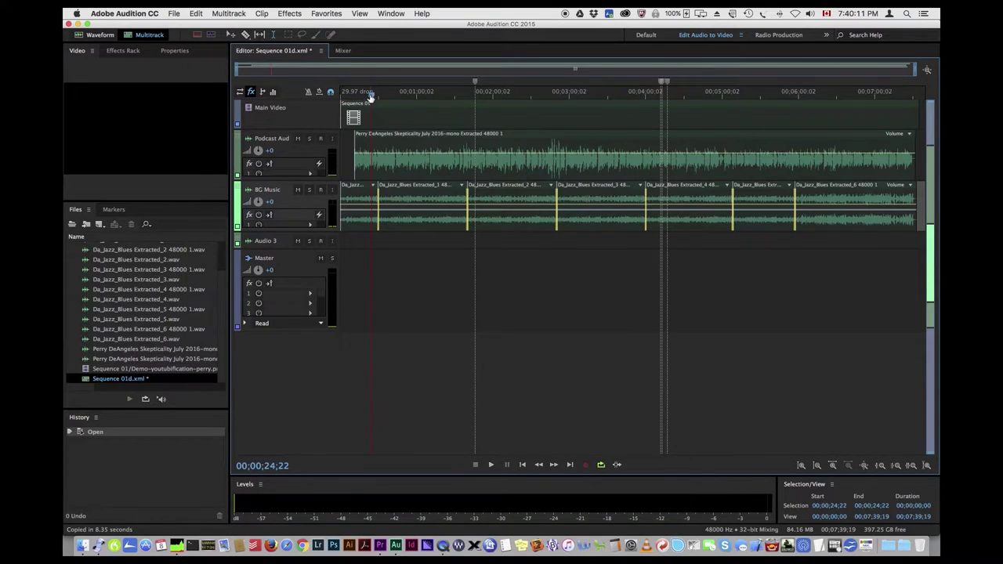
pyautogui.press('space')
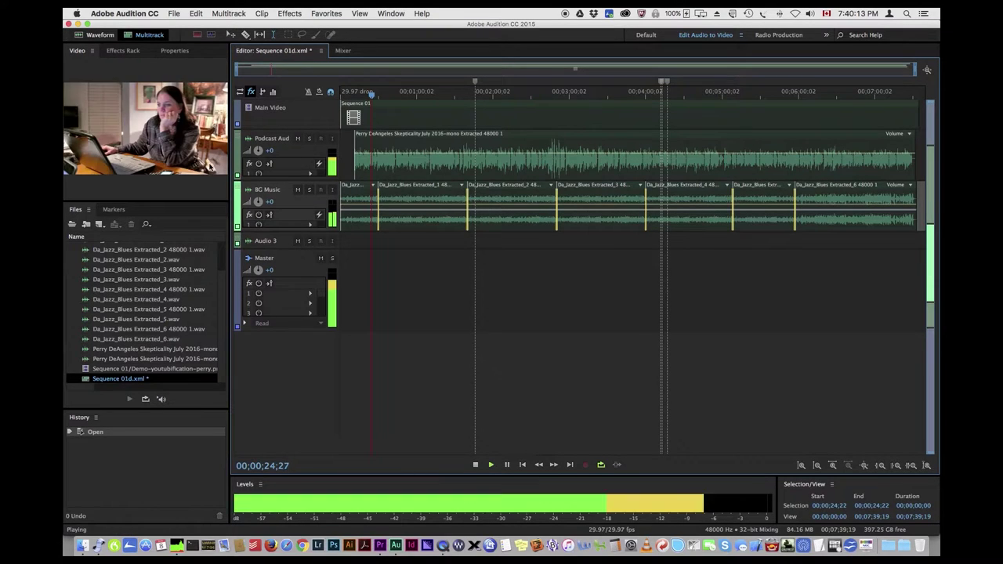
pyautogui.press('space')
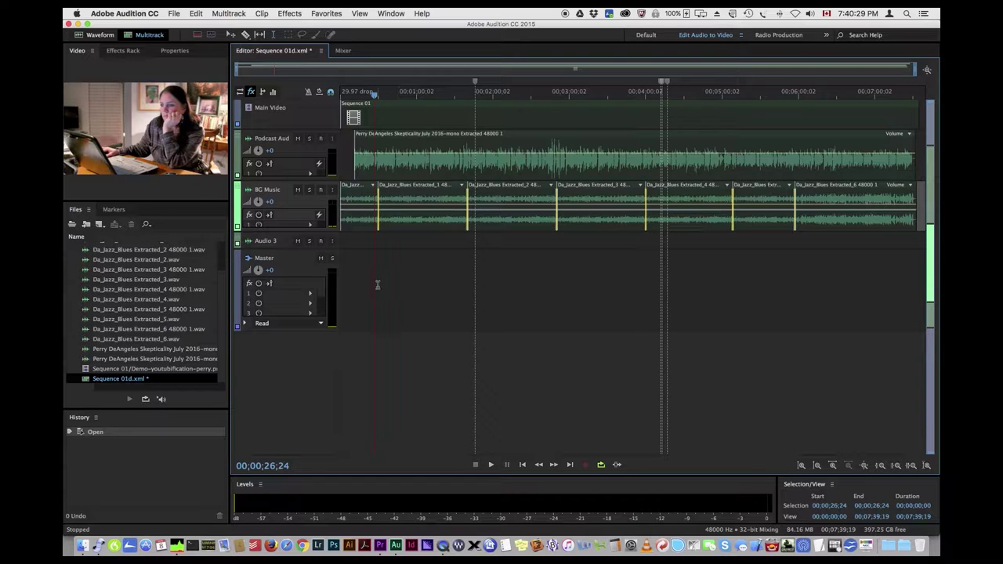
pyautogui.moveTo(333, 232); pyautogui.dragTo(334, 314)
pyautogui.moveTo(371, 94); pyautogui.dragTo(274, 93)
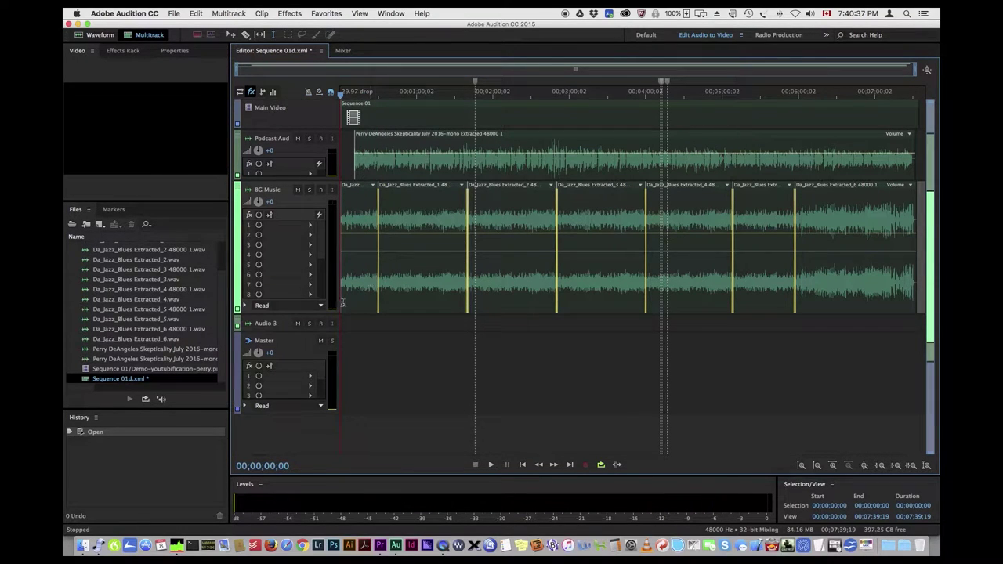
# - Show the BG Music automation lane and change its automation mode from Read to Write
pyautogui.click(245, 305)
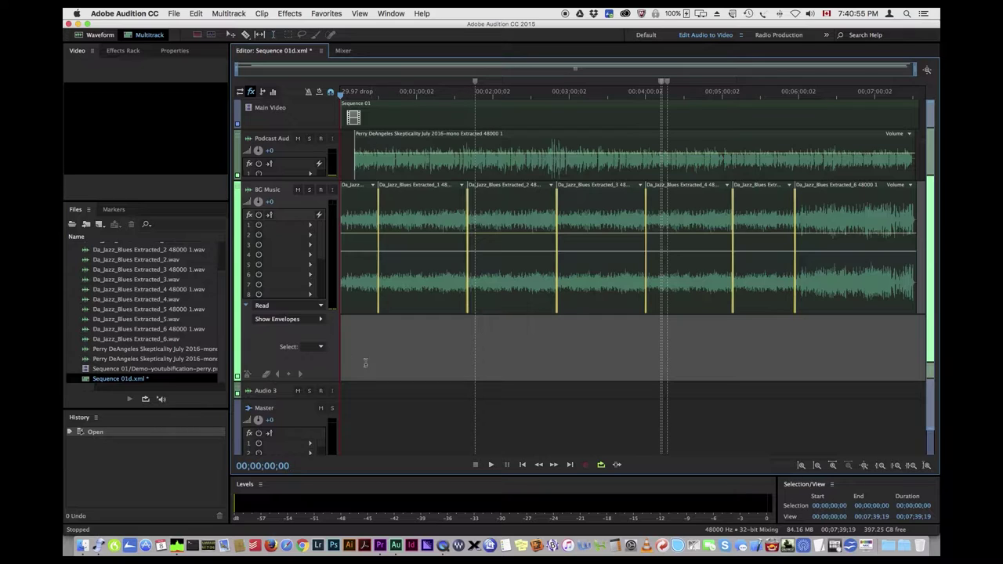
pyautogui.click(263, 306)
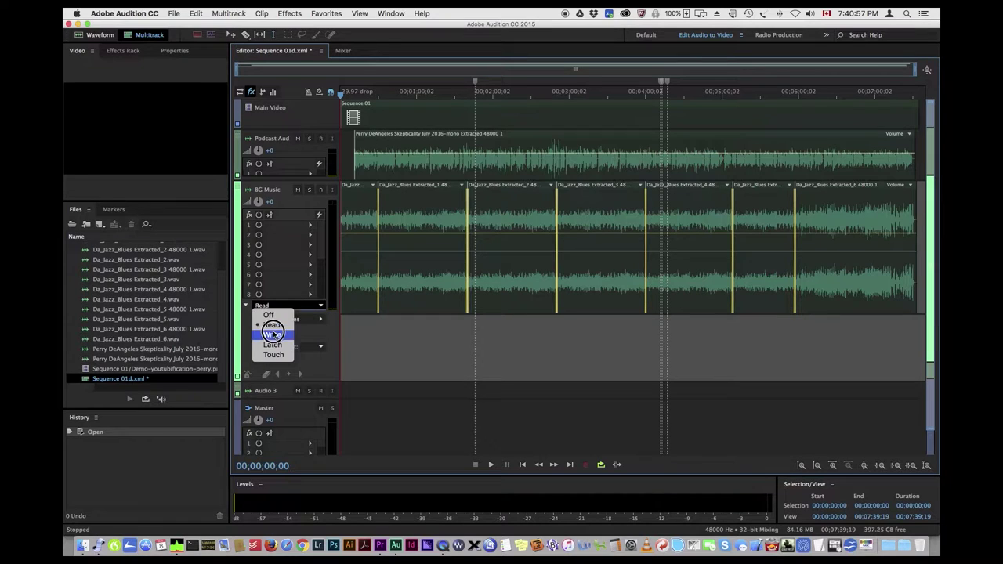
pyautogui.click(272, 335)
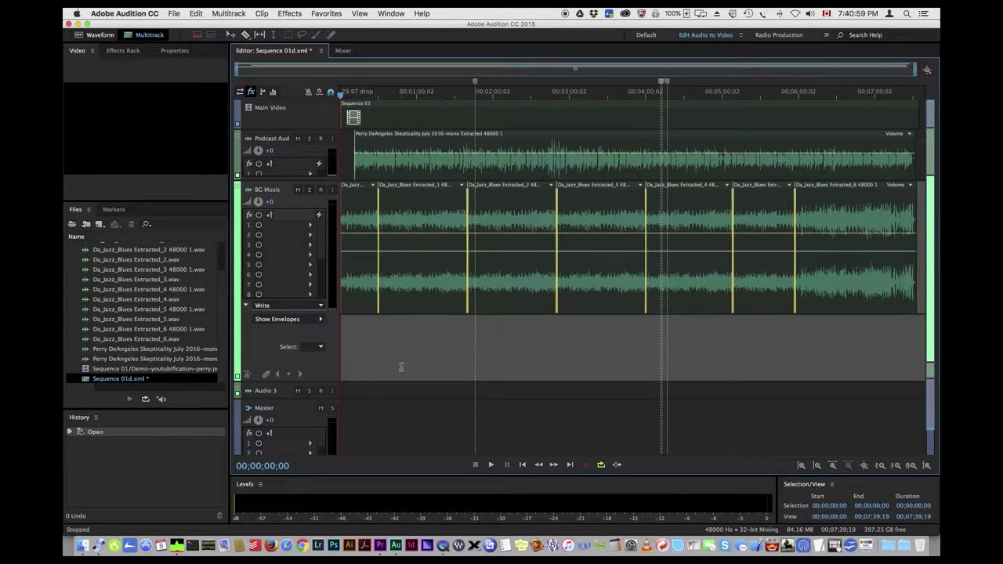
# - In the Mixer, record the BG Music fader fading down to -25.7 dB during playback
pyautogui.click(343, 51)
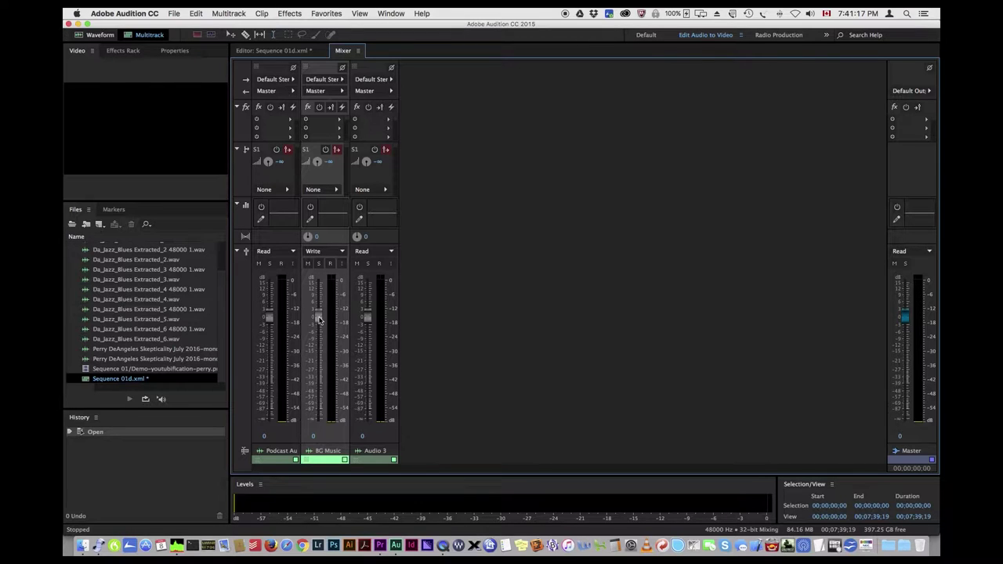
pyautogui.press('space')
pyautogui.click(318, 317)
pyautogui.moveTo(318, 318); pyautogui.dragTo(319, 368)
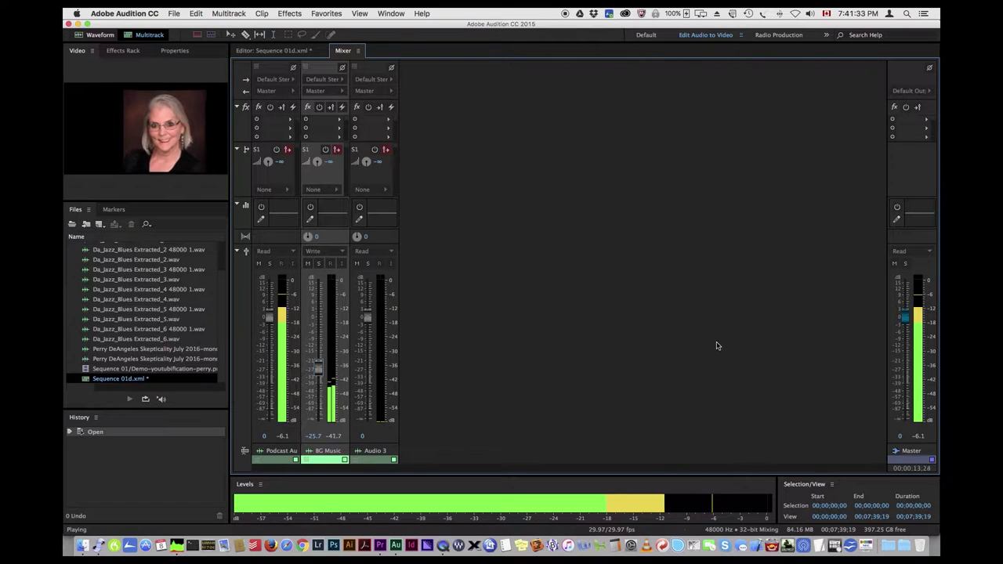
pyautogui.press('space')
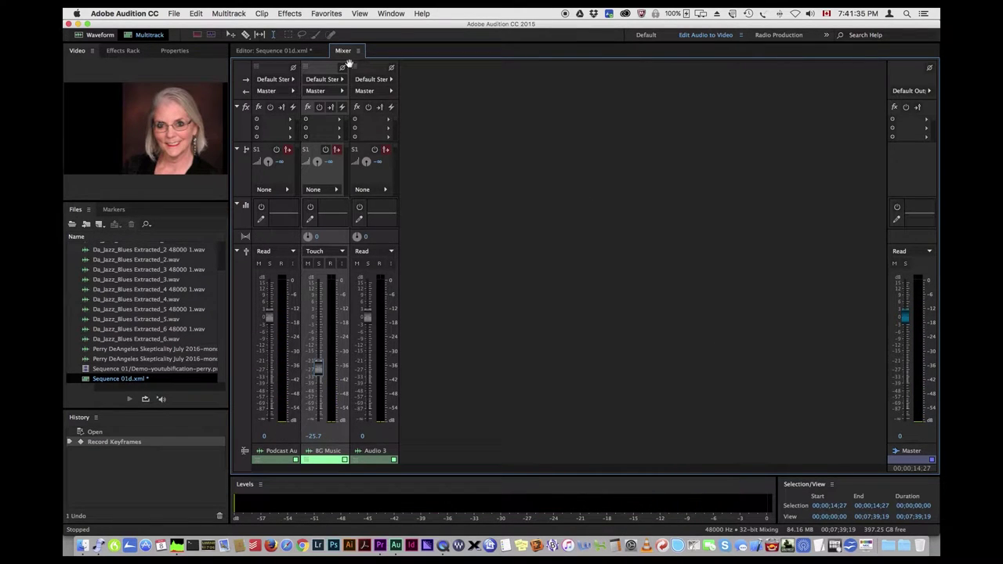
pyautogui.click(290, 52)
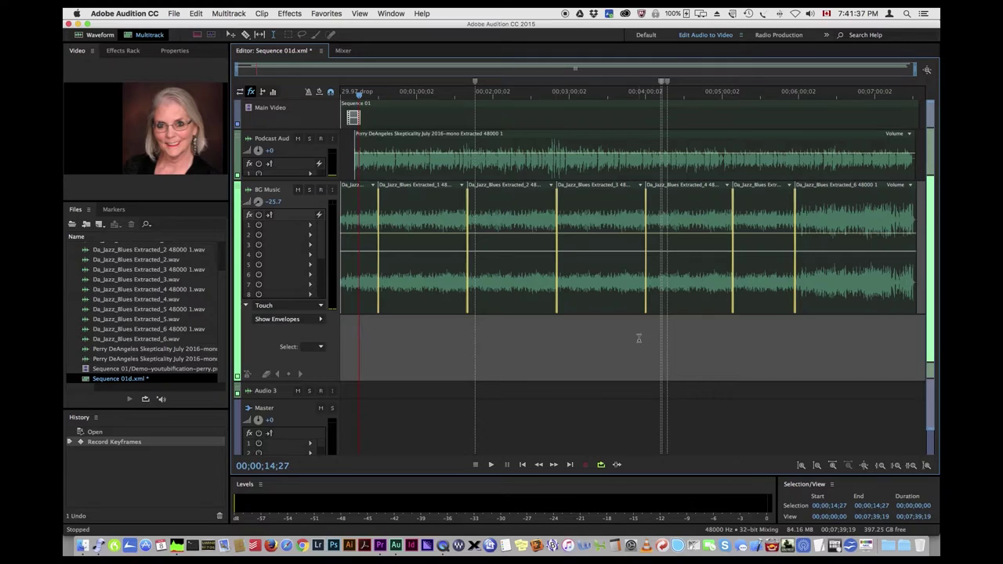
# - Enlarge BG Music, display its Volume envelope, and nudge one recorded fade keyframe
pyautogui.click(329, 382)
pyautogui.moveTo(329, 382); pyautogui.dragTo(326, 413)
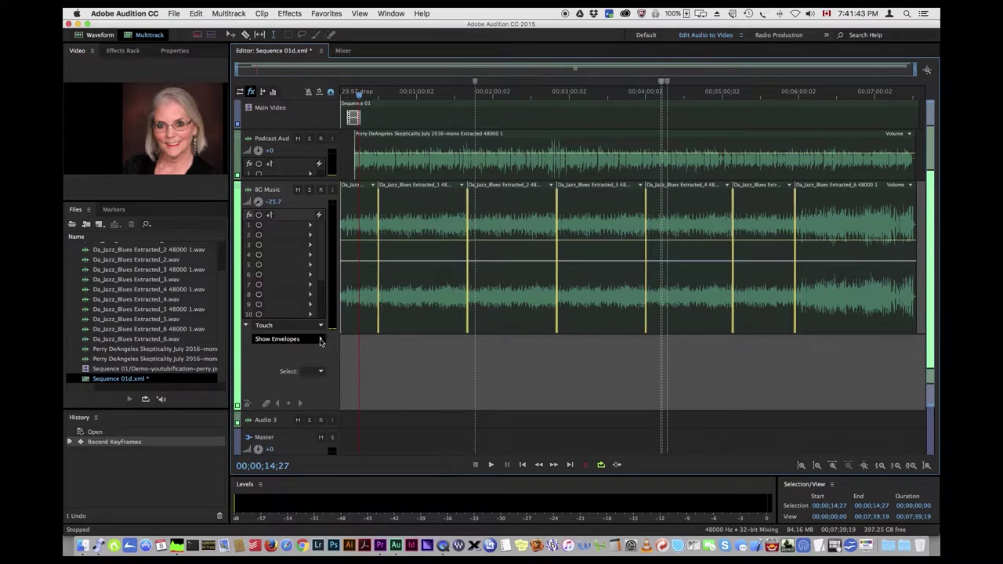
pyautogui.click(320, 339)
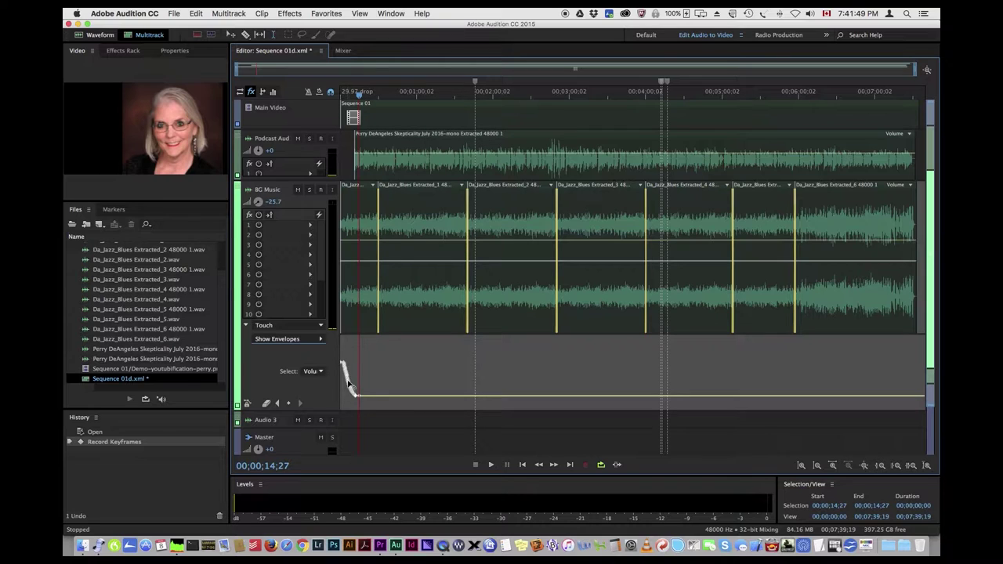
pyautogui.moveTo(350, 390); pyautogui.dragTo(353, 394)
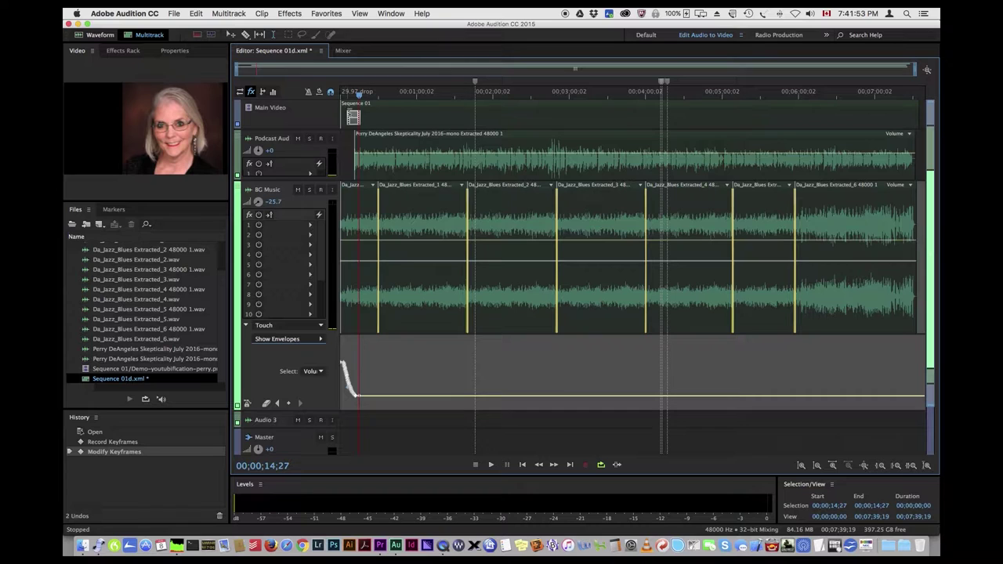
# - Replay the sequence from the start to review the recorded BG Music fade
pyautogui.moveTo(359, 95); pyautogui.dragTo(325, 92)
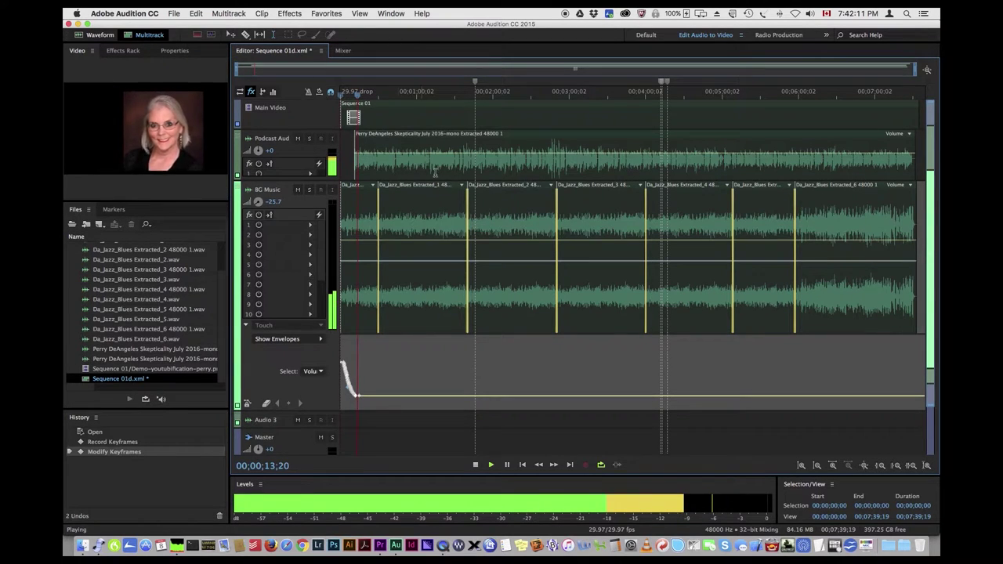
pyautogui.press('space')
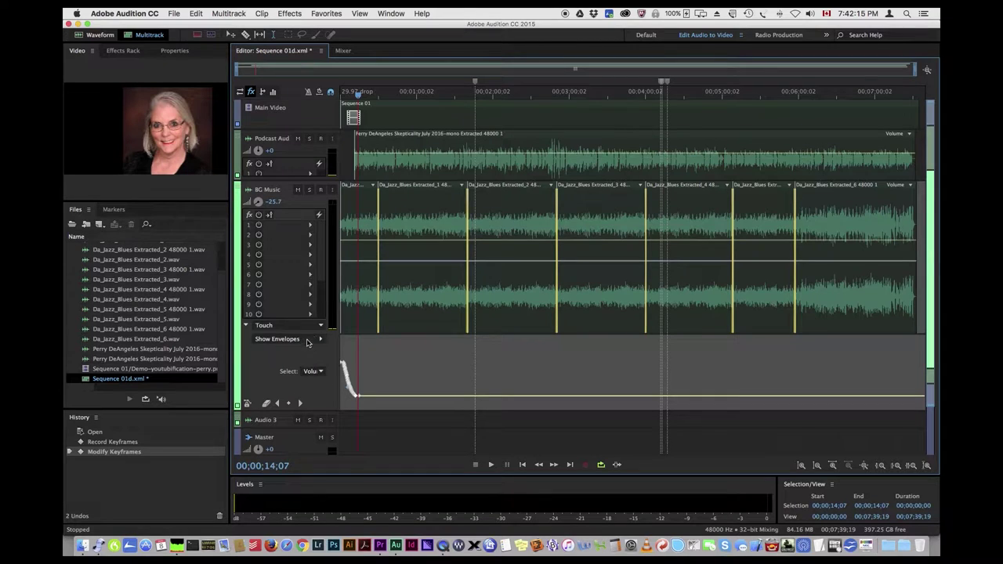
pyautogui.click(280, 325)
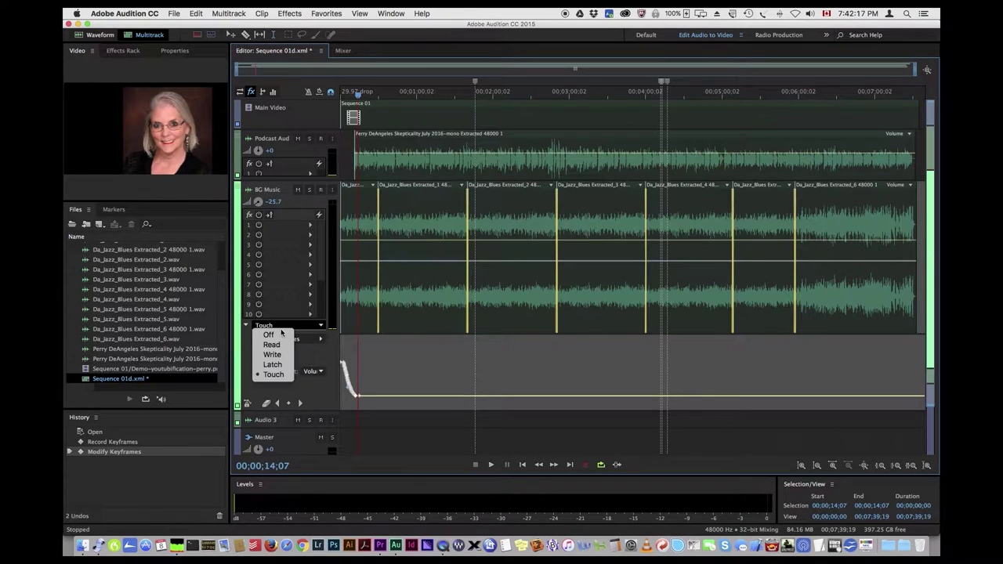
# - Set BG Music automation to Latch, cue the playhead at 00;07;05;12, and show the Mixer
pyautogui.click(273, 365)
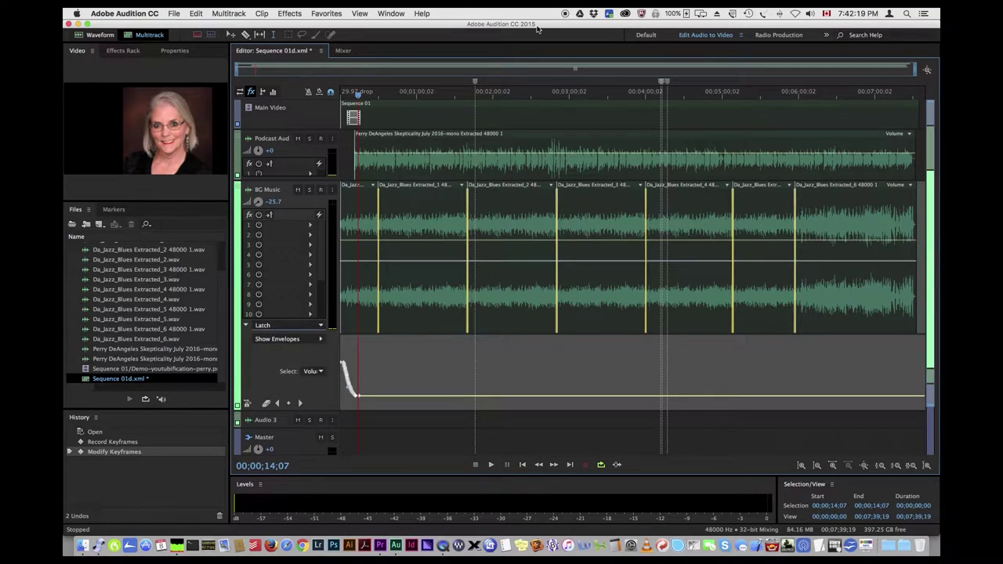
pyautogui.moveTo(359, 98); pyautogui.dragTo(888, 97)
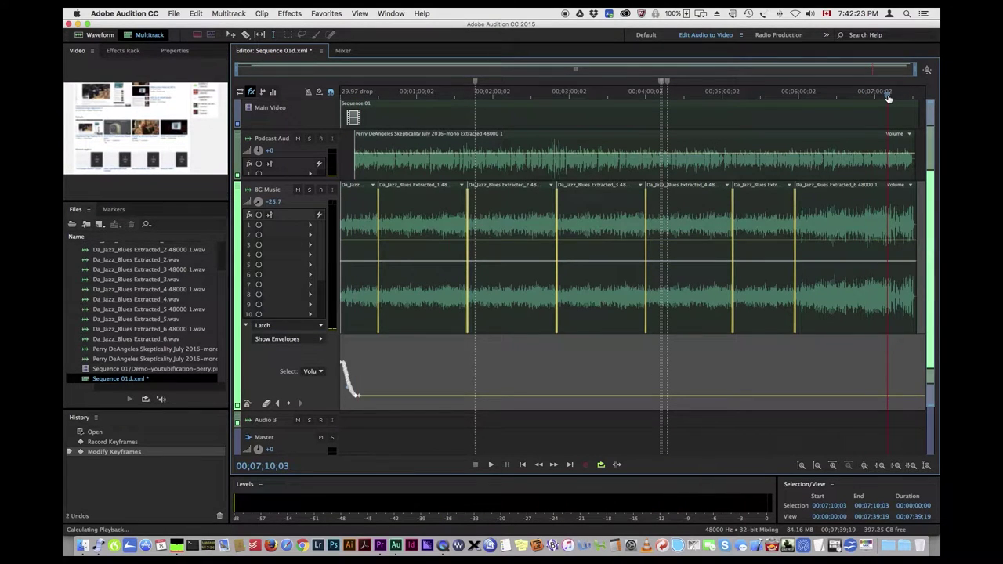
pyautogui.press('space')
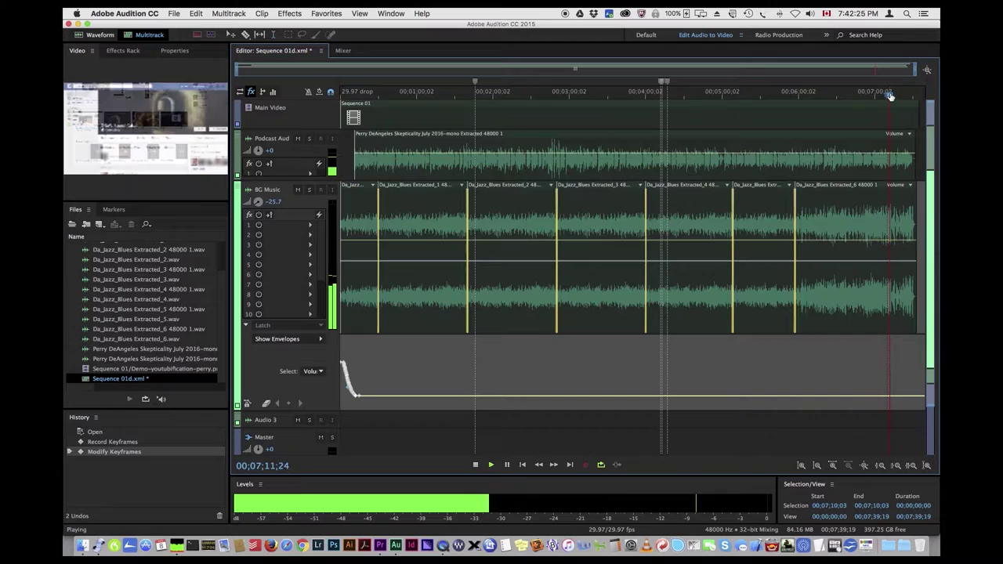
pyautogui.moveTo(892, 100); pyautogui.dragTo(882, 95)
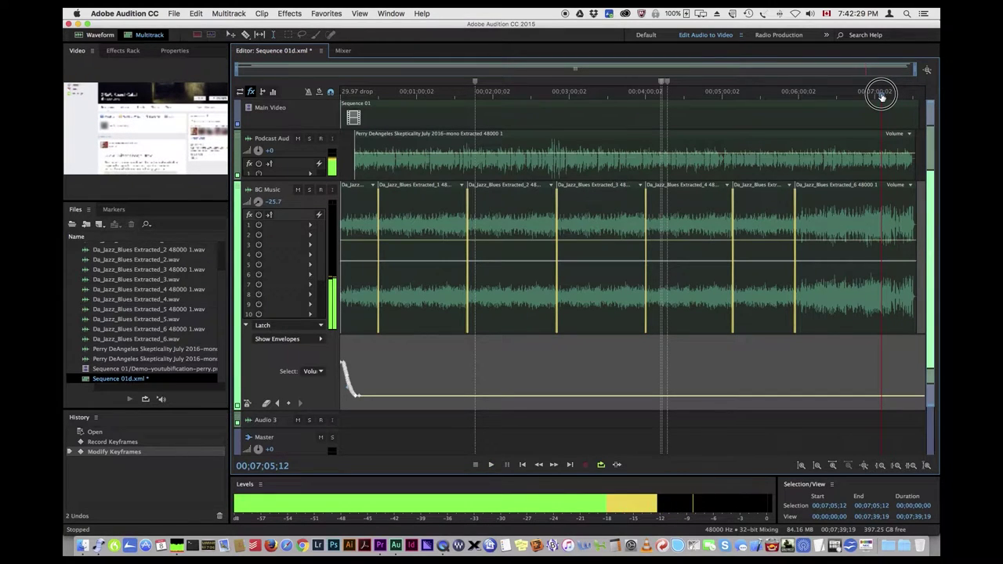
pyautogui.click(342, 51)
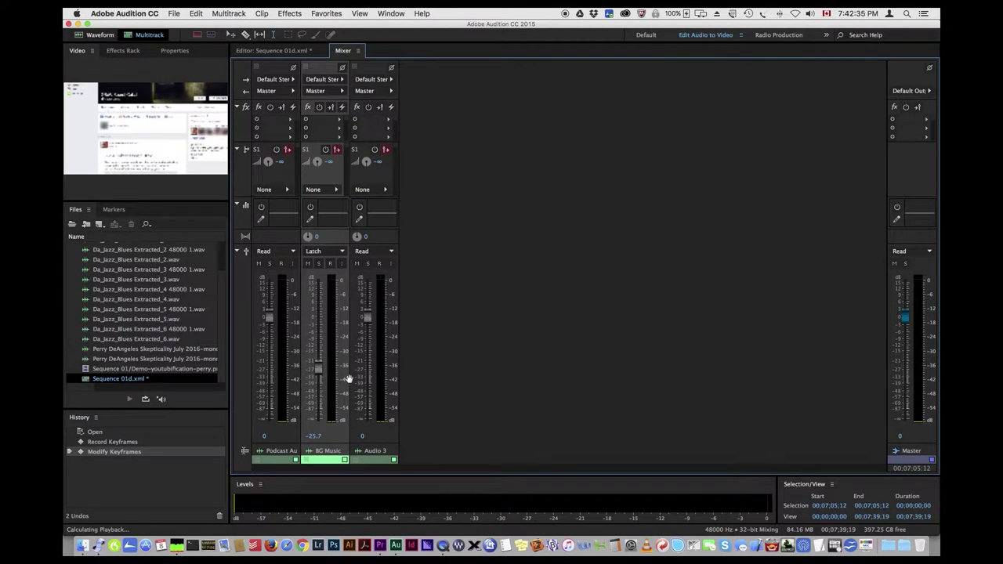
# - Record the BG Music fader rising back up near the end and view the envelope ramp
pyautogui.click(319, 370)
pyautogui.moveTo(318, 368); pyautogui.dragTo(322, 319)
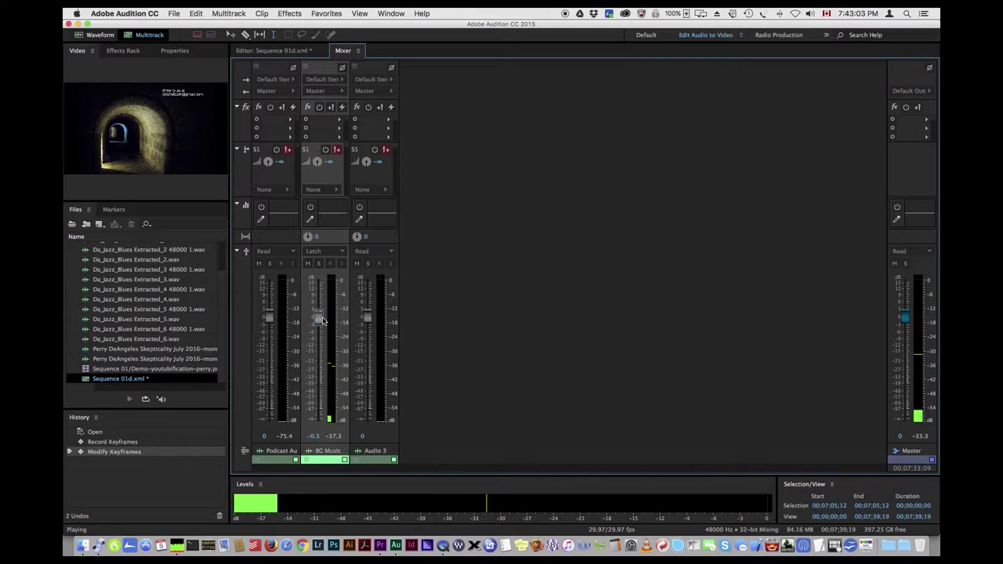
pyautogui.press('space')
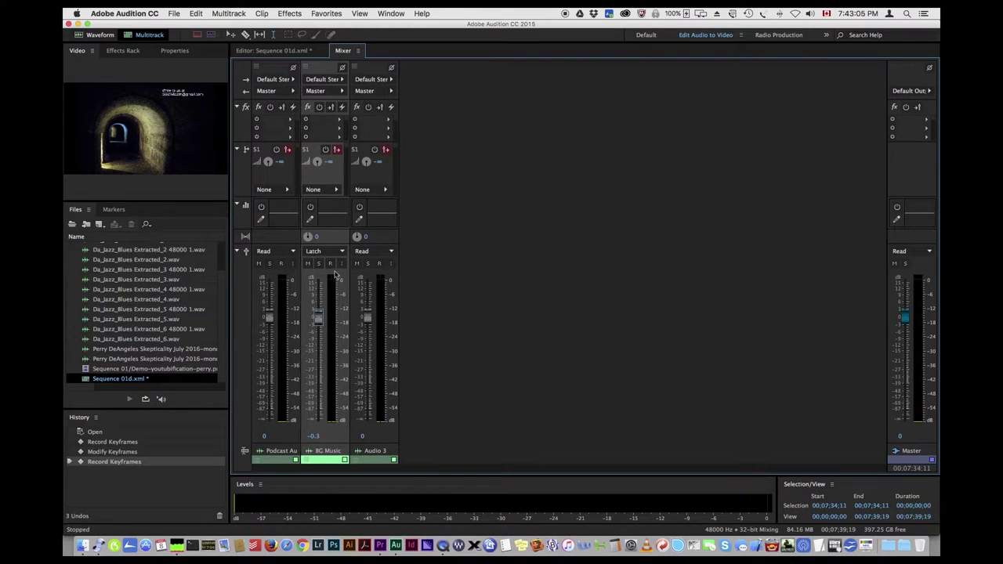
pyautogui.click(279, 51)
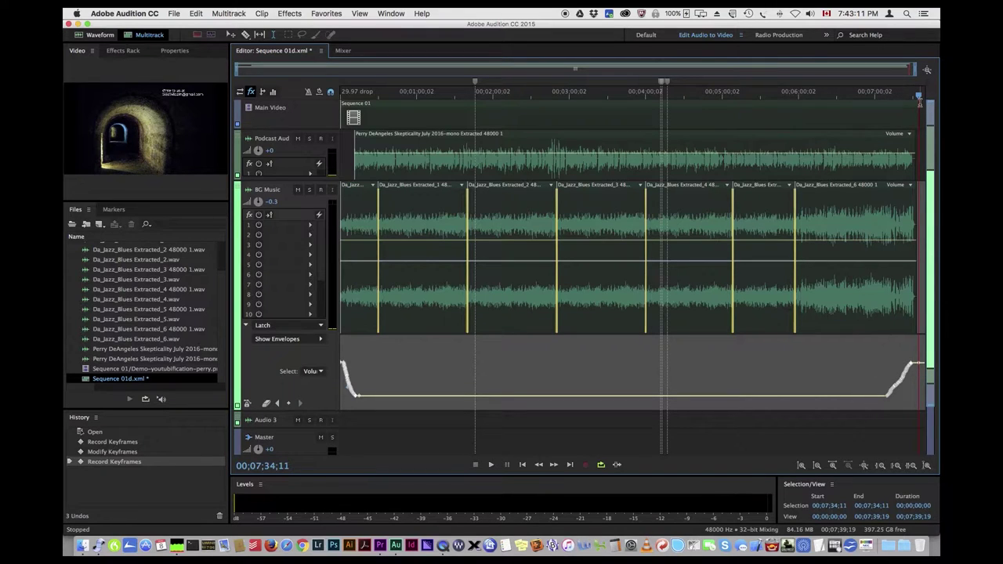
# - Cue the playhead at 00;07;07;14, keep BG Music on Latch, and return to the Mixer
pyautogui.moveTo(920, 100); pyautogui.dragTo(868, 104)
pyautogui.moveTo(915, 95); pyautogui.dragTo(888, 103)
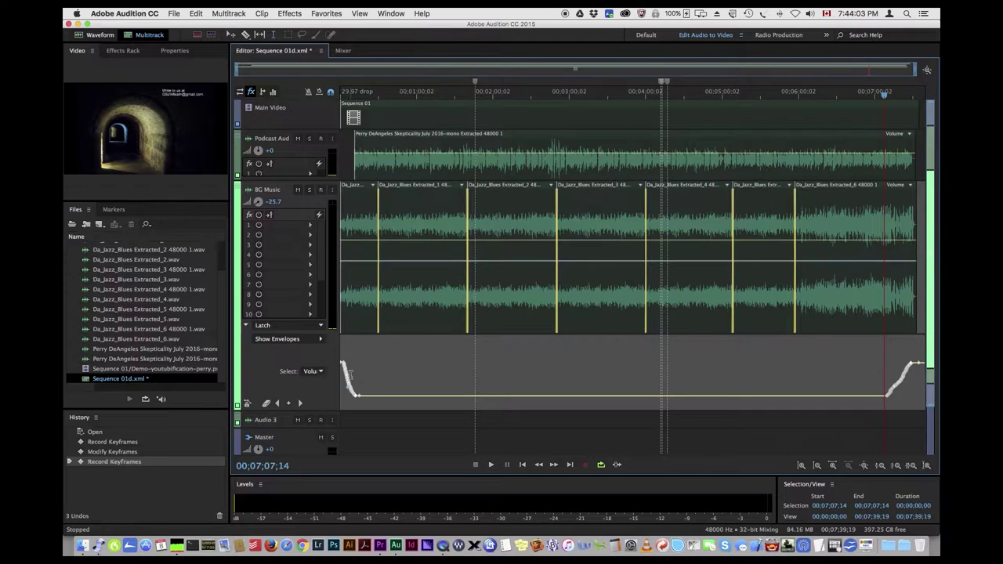
pyautogui.click(304, 327)
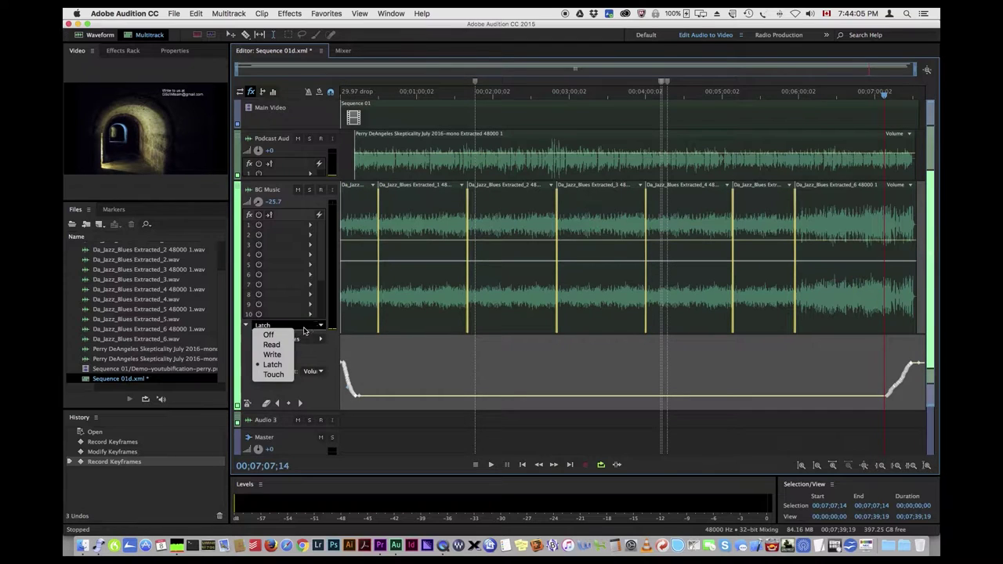
pyautogui.click(326, 358)
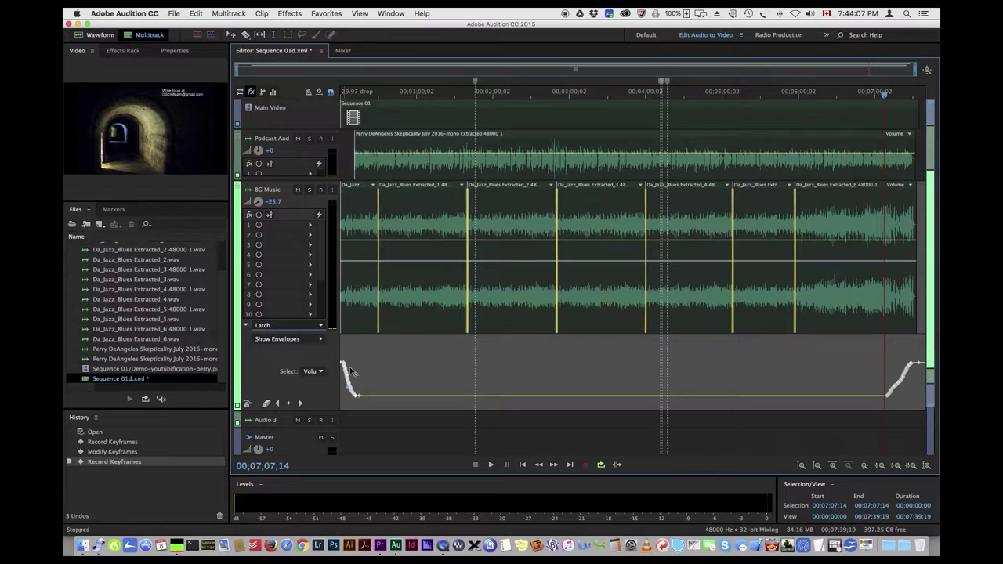
pyautogui.click(344, 51)
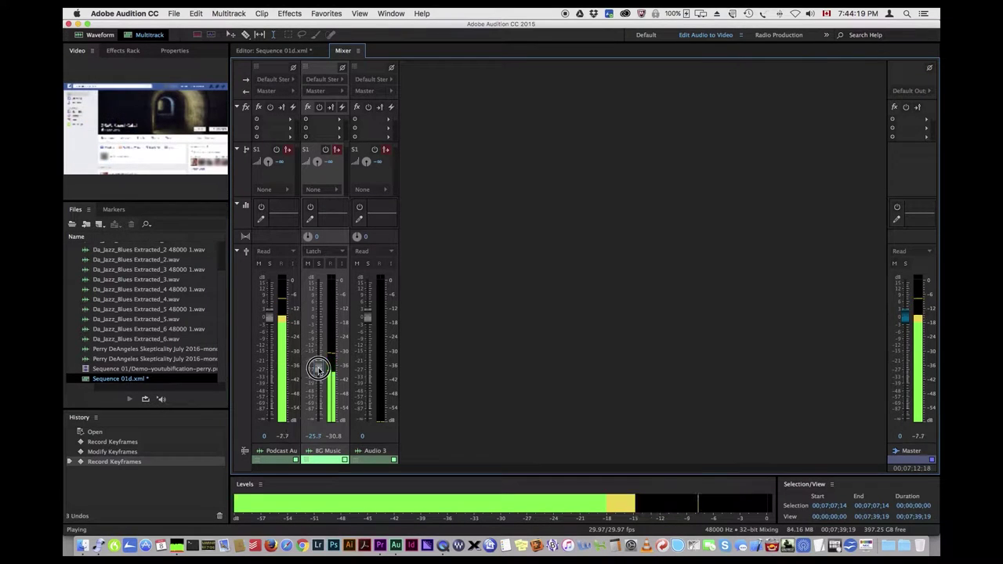
# - Re-record the BG Music fade-up ending at -2.7 dB and return to the Editor timeline
pyautogui.moveTo(318, 368); pyautogui.dragTo(318, 336)
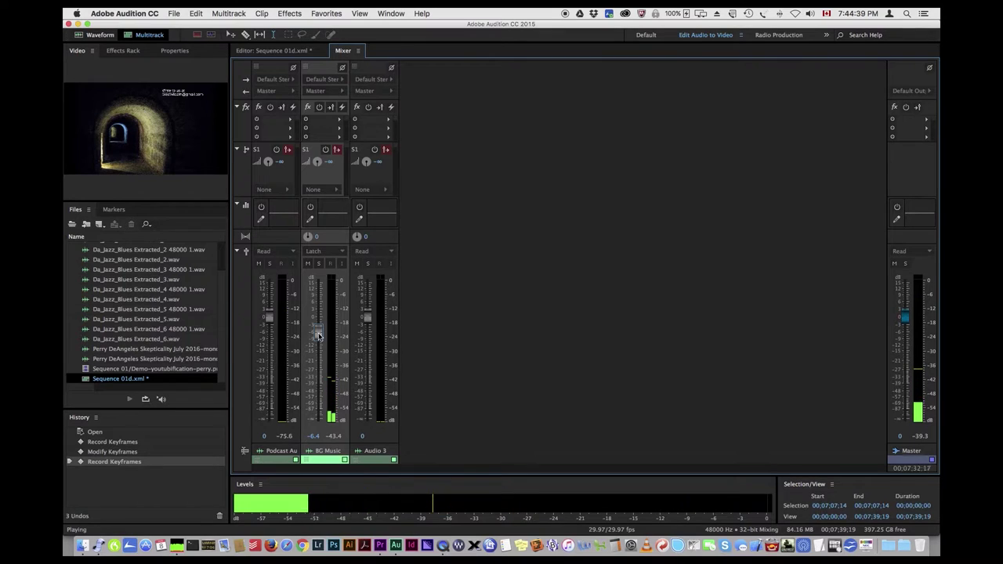
pyautogui.press('space')
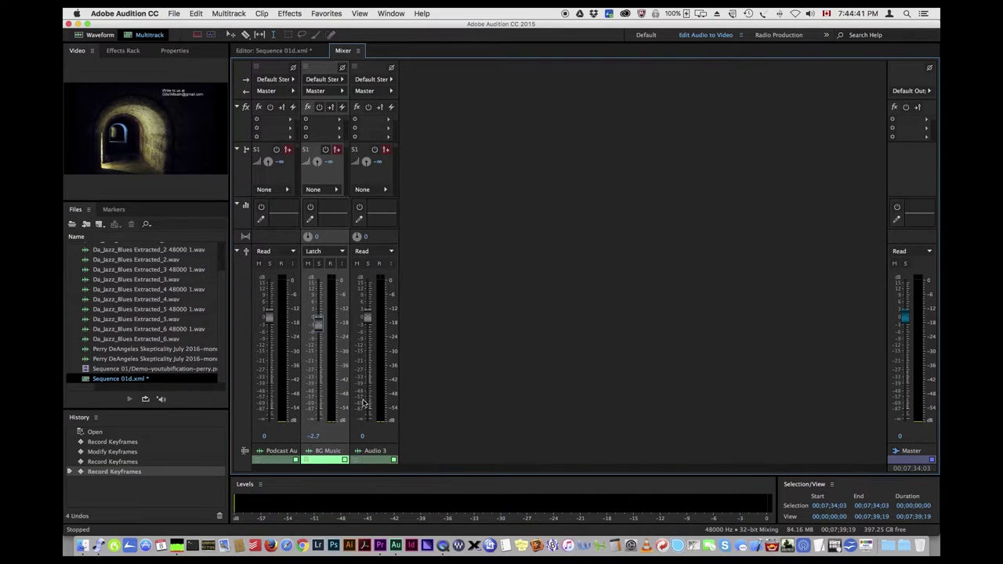
pyautogui.click(273, 51)
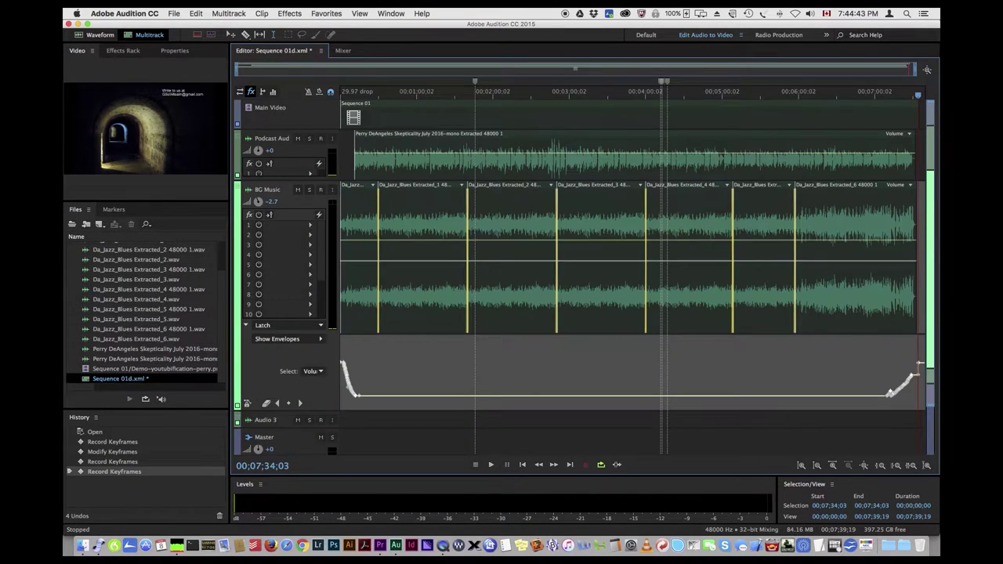
# - Rewind near 7:07 and drag the last two BG Music volume keyframes off the clip to delete them
pyautogui.moveTo(917, 95); pyautogui.dragTo(884, 99)
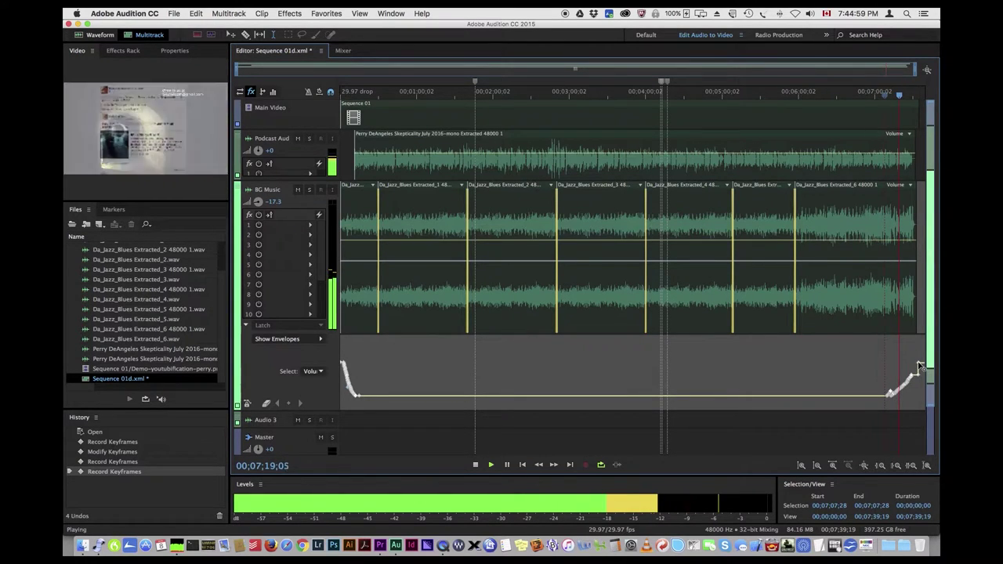
pyautogui.moveTo(921, 366); pyautogui.dragTo(931, 373)
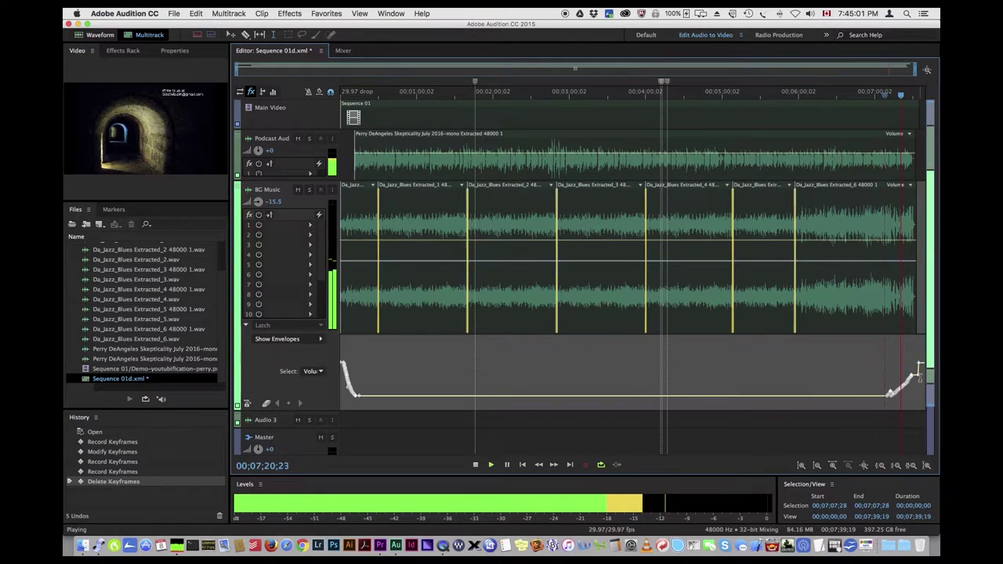
pyautogui.moveTo(921, 365); pyautogui.dragTo(931, 389)
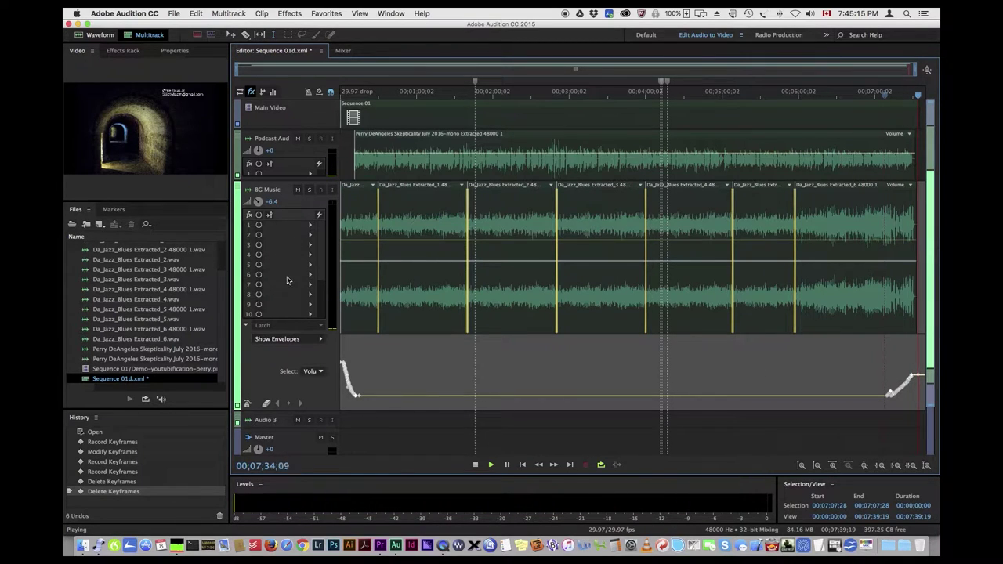
pyautogui.scroll(-3, 290, 208)
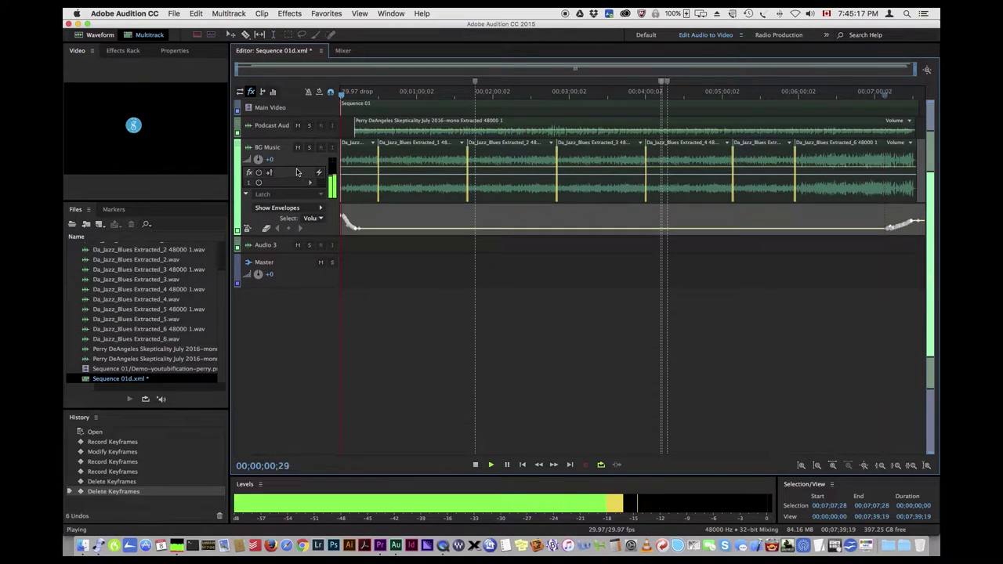
# - Stop playback, make the Podcast Audio track taller and mute the BG Music track
pyautogui.press('space')
pyautogui.scroll(-3, 298, 159)
pyautogui.scroll(-3, 298, 159)
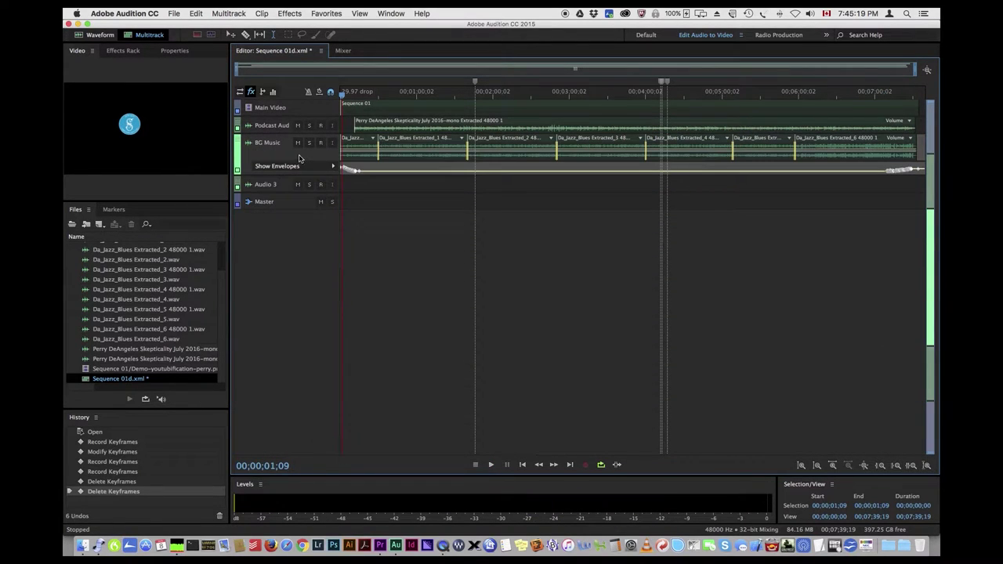
pyautogui.moveTo(292, 133); pyautogui.dragTo(290, 226)
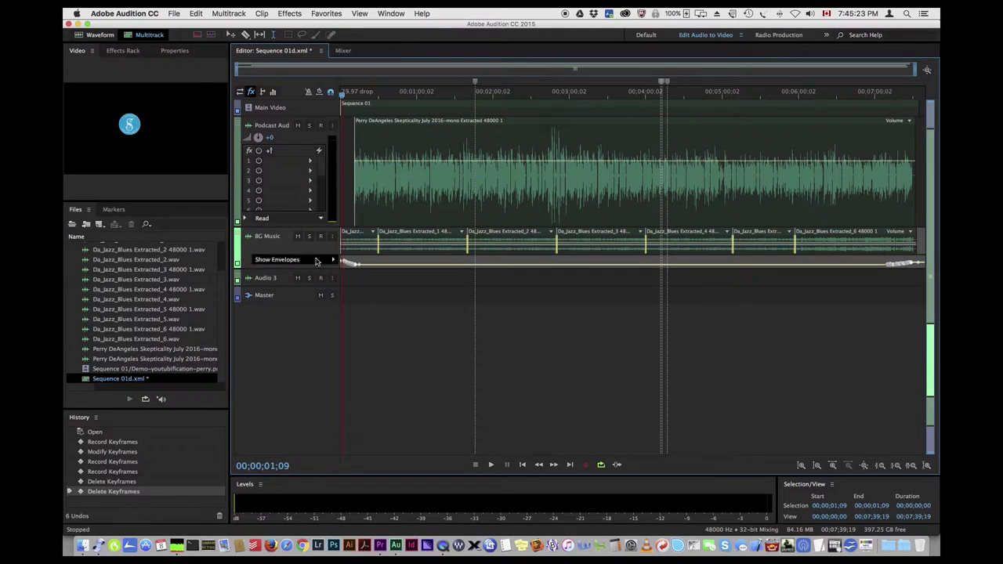
pyautogui.click(298, 236)
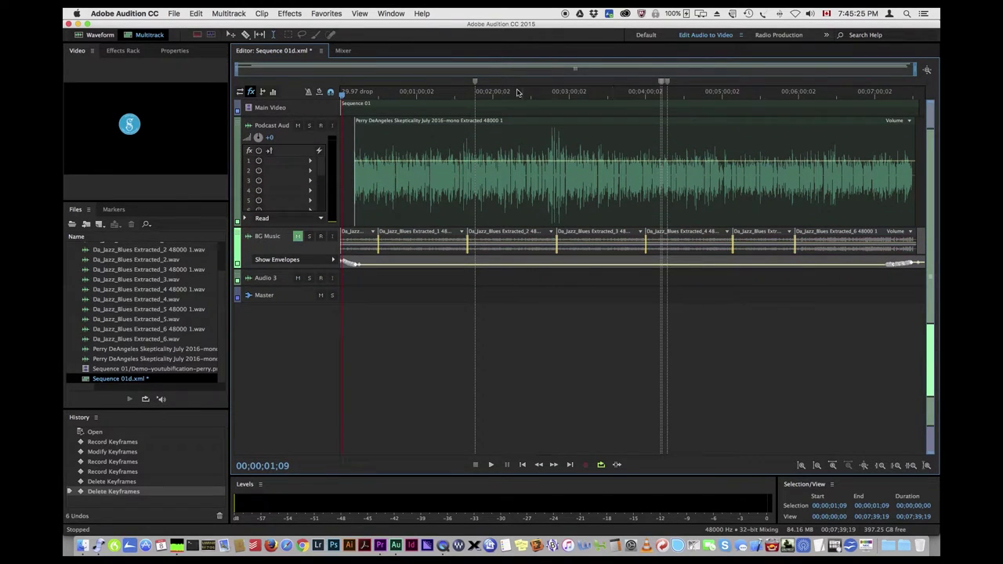
# - Listen to the voice from about 18 seconds, then enlarge the Podcast Audio track further
pyautogui.moveTo(347, 98); pyautogui.dragTo(381, 100)
pyautogui.press('space')
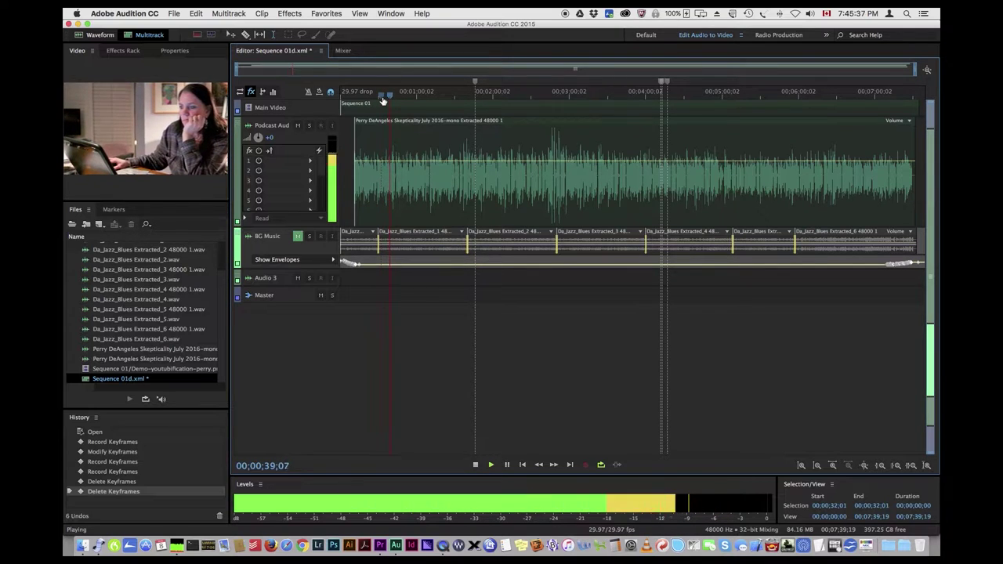
pyautogui.press('space')
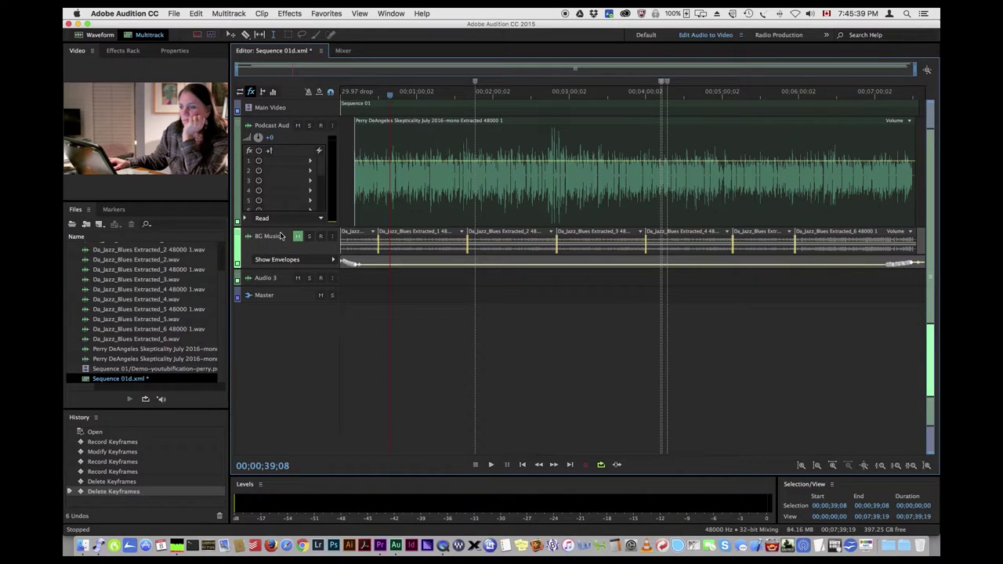
pyautogui.moveTo(282, 234); pyautogui.dragTo(277, 291)
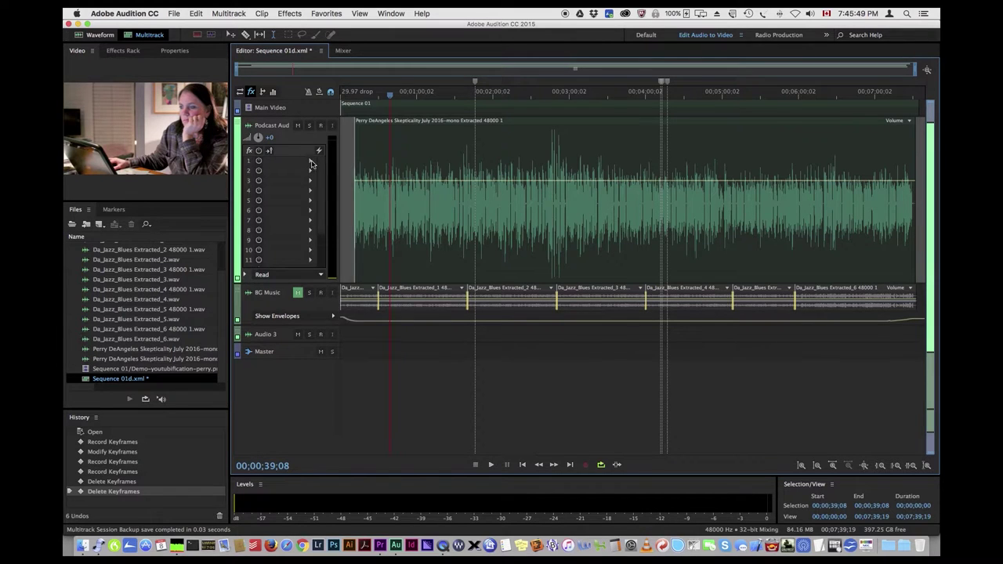
pyautogui.click(310, 161)
pyautogui.moveTo(363, 198)
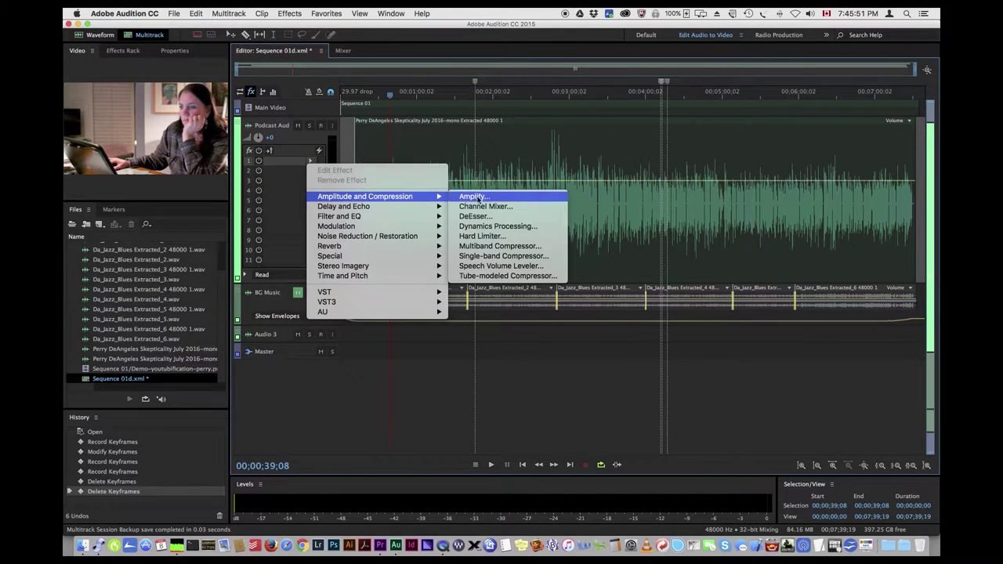
pyautogui.moveTo(355, 220)
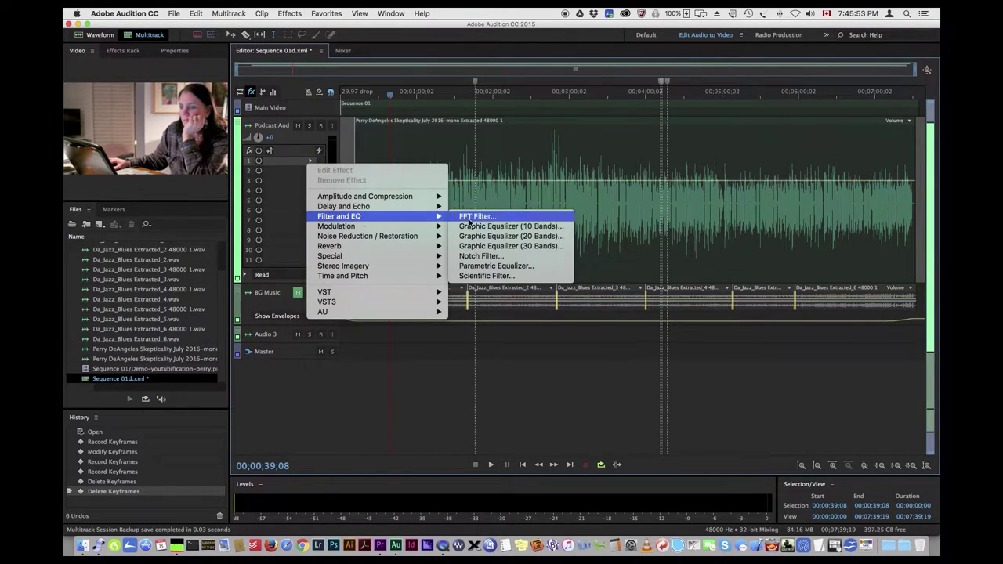
pyautogui.click(447, 402)
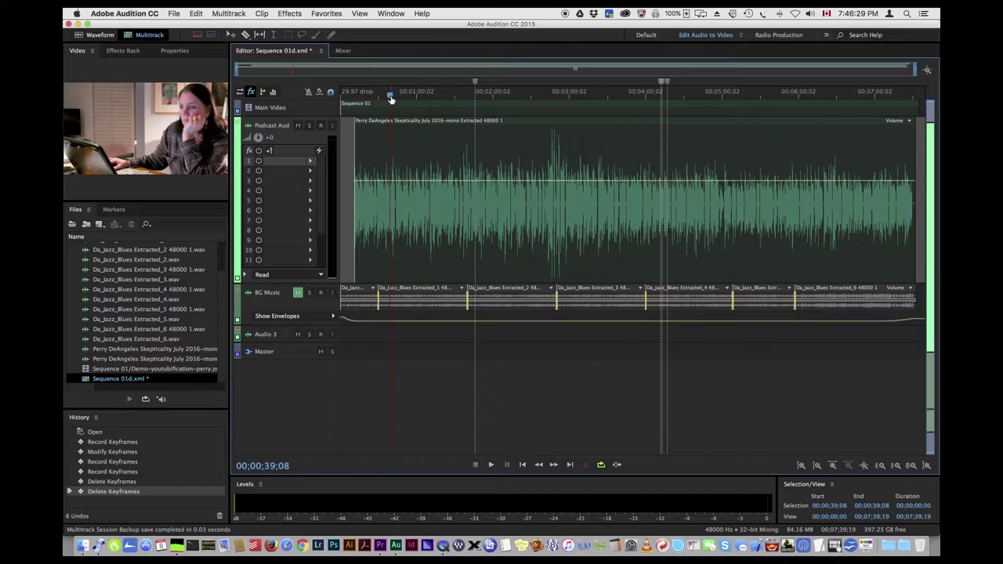
pyautogui.moveTo(389, 97); pyautogui.dragTo(383, 98)
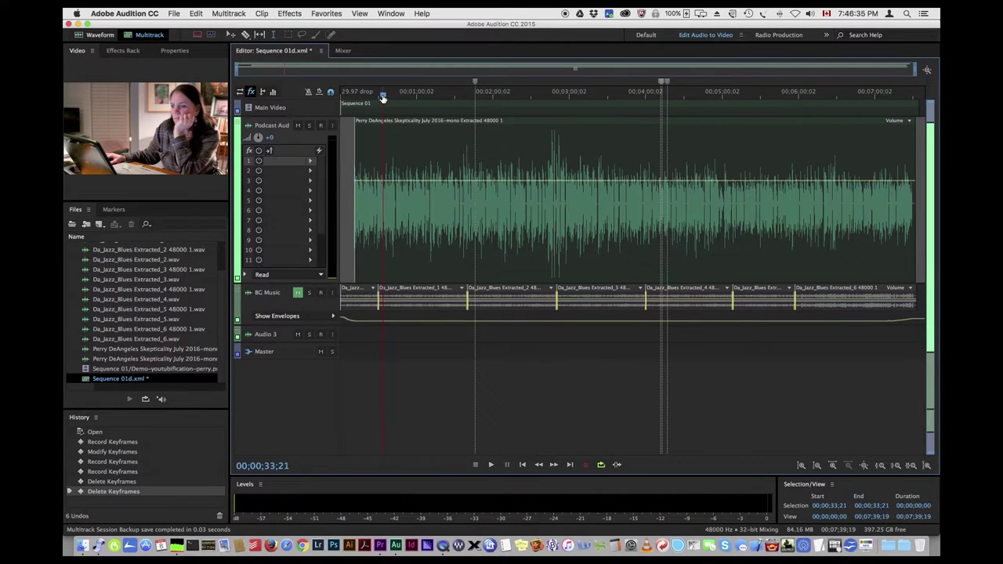
pyautogui.press('space')
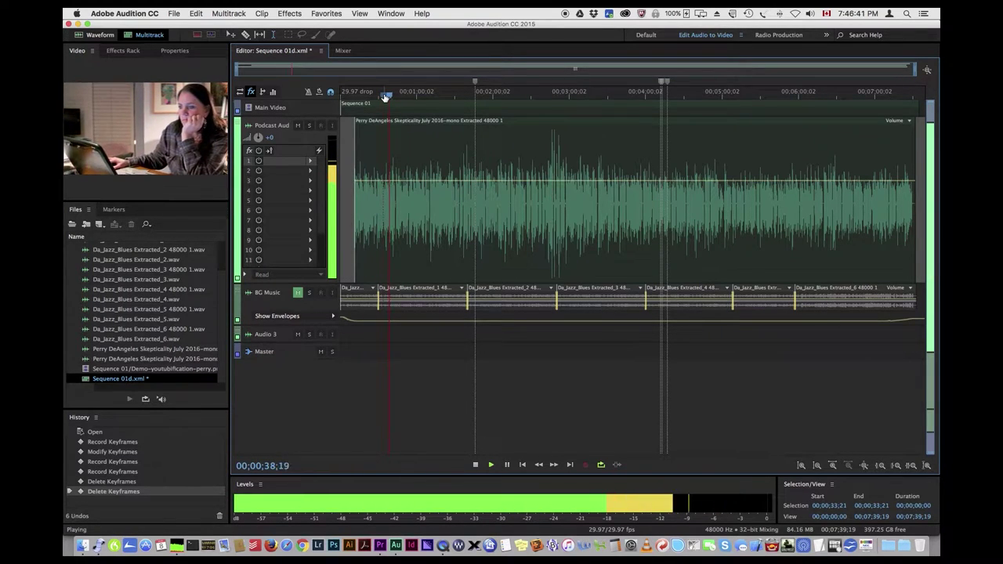
pyautogui.press('space')
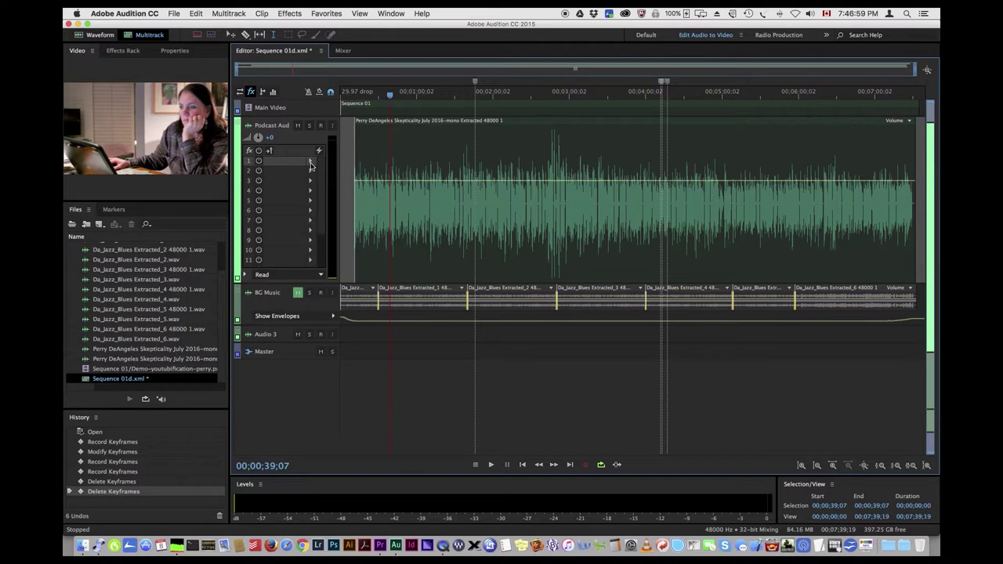
# - Load VST3 > Dynamics > Waves > RDeEsser Mono into Podcast Audio's first rack slot
pyautogui.click(310, 163)
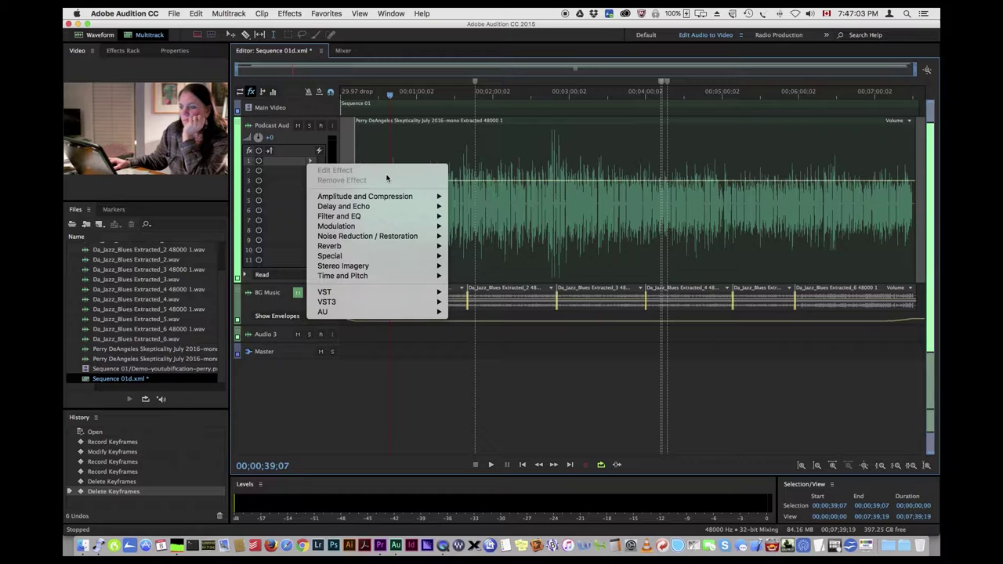
pyautogui.moveTo(396, 195)
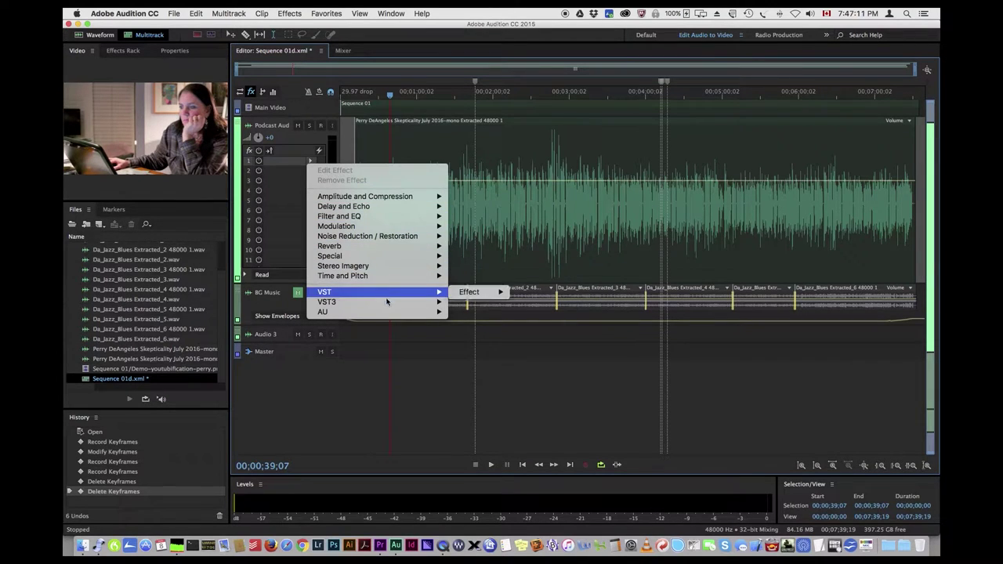
pyautogui.moveTo(398, 306)
pyautogui.moveTo(478, 321)
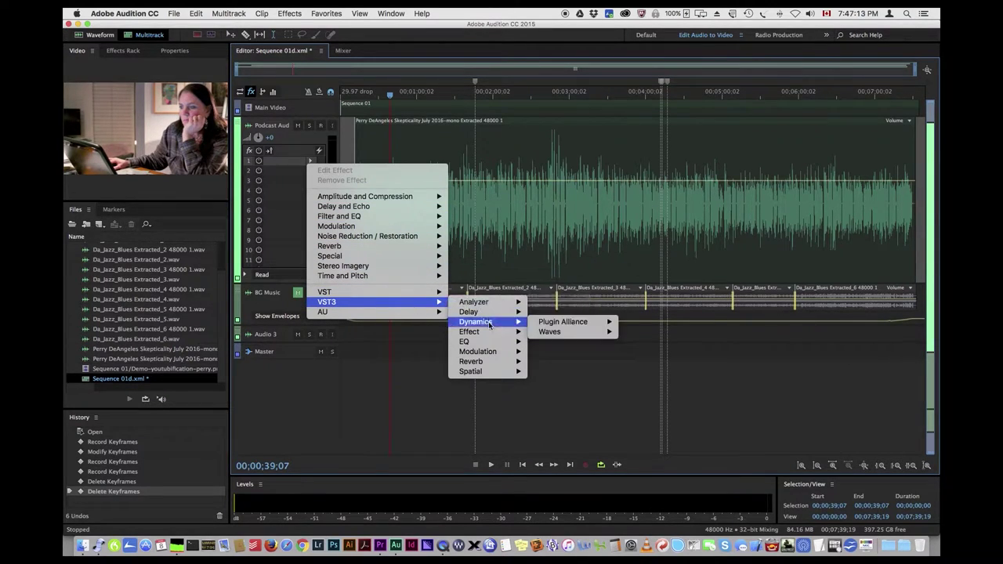
pyautogui.moveTo(547, 333)
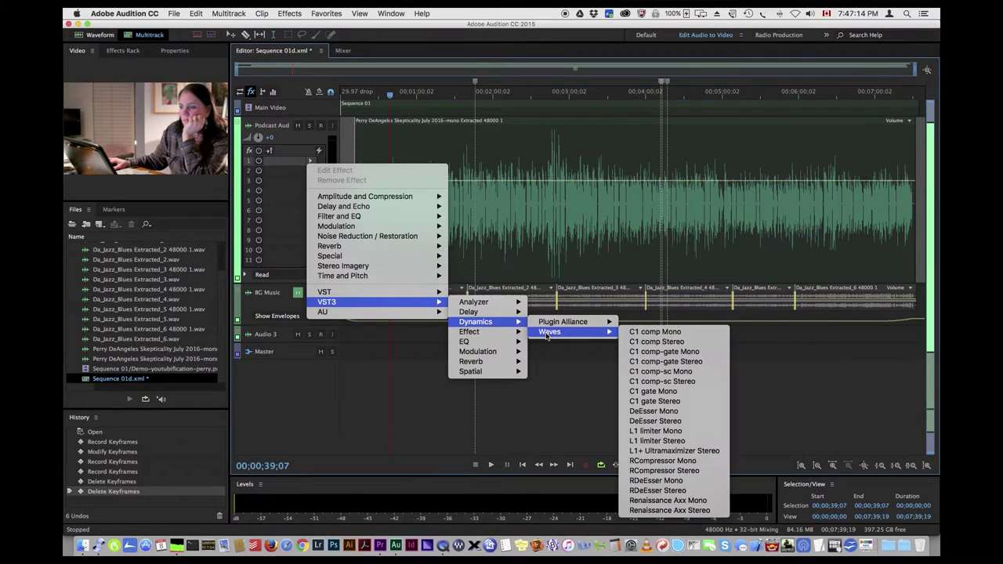
pyautogui.click(655, 482)
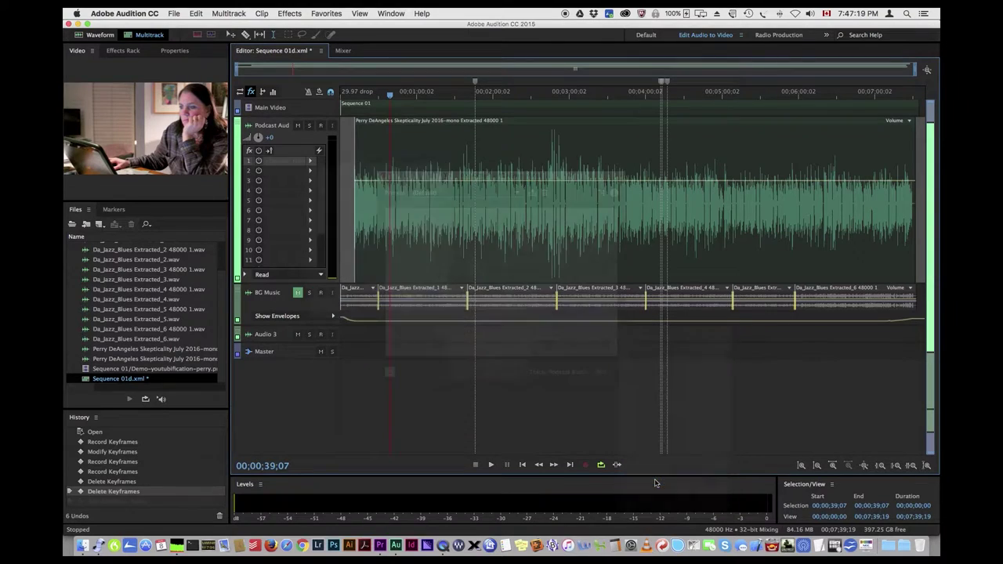
# - Apply the Female DeEss Narrow preset and raise the de-essing frequency to about 7155 Hz
pyautogui.moveTo(446, 172); pyautogui.dragTo(627, 218)
pyautogui.click(634, 233)
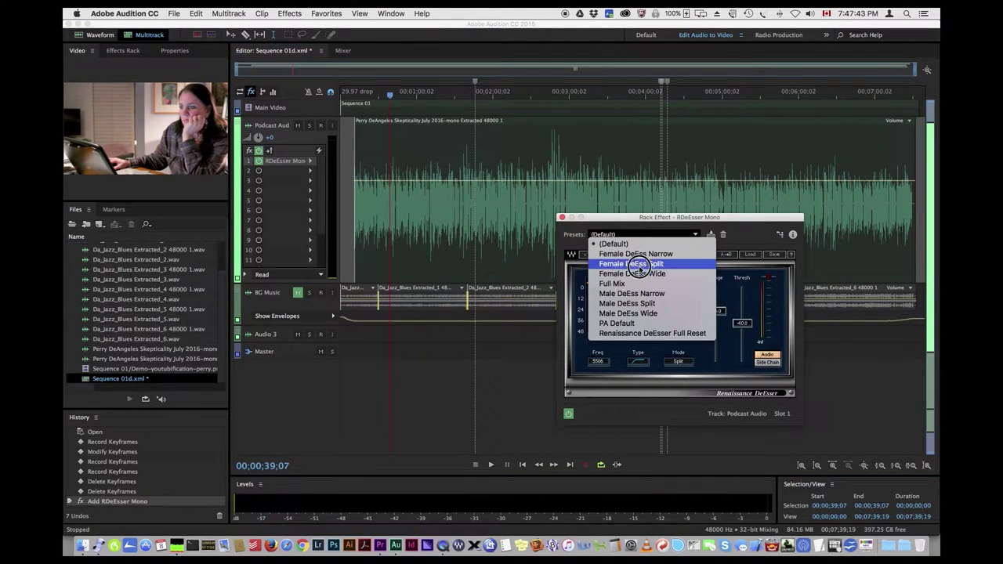
pyautogui.click(644, 255)
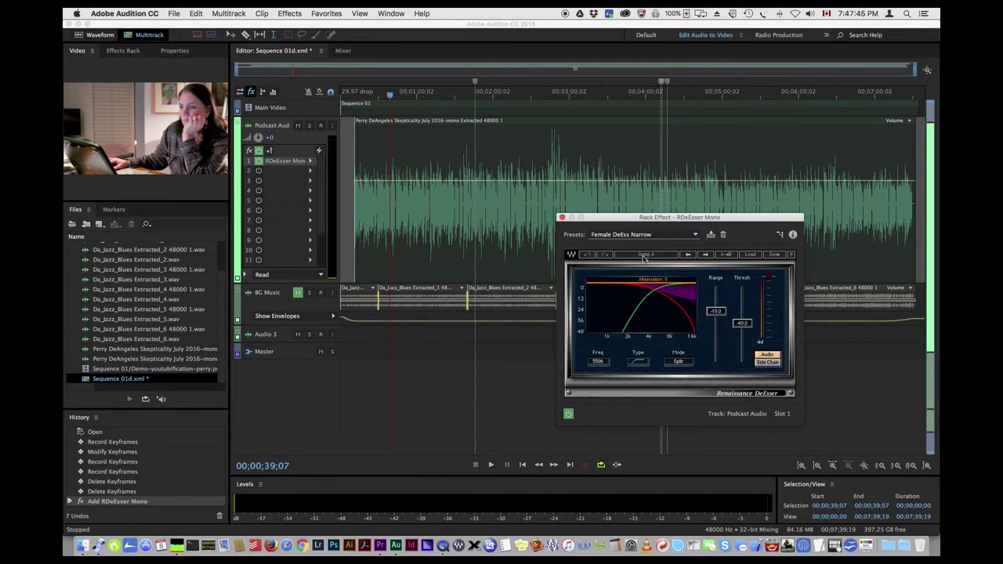
pyautogui.moveTo(667, 220); pyautogui.dragTo(703, 183)
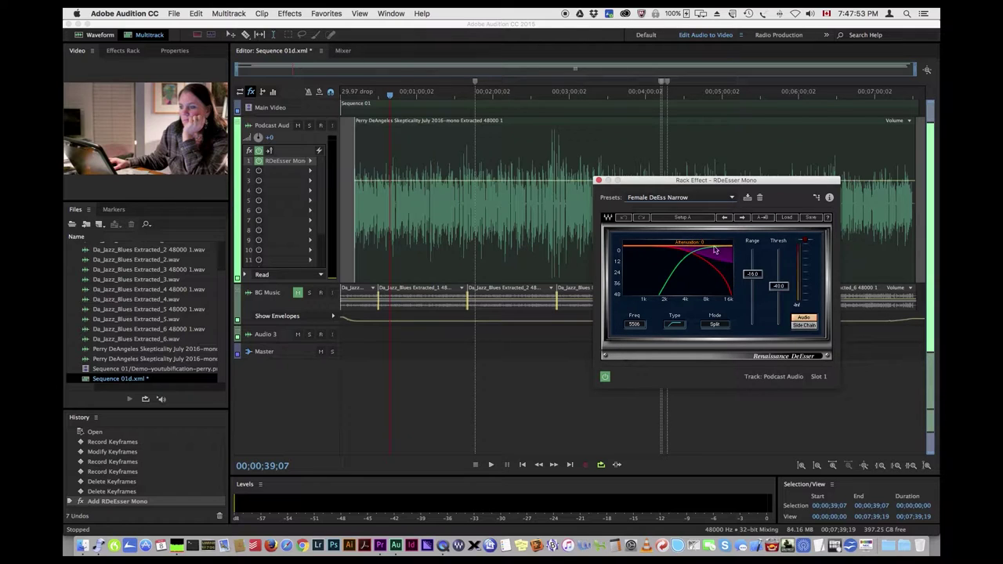
pyautogui.moveTo(694, 253); pyautogui.dragTo(703, 253)
# - Preview the de-essed voice, including the side-chain monitor, then close the de-esser window
pyautogui.press('space')
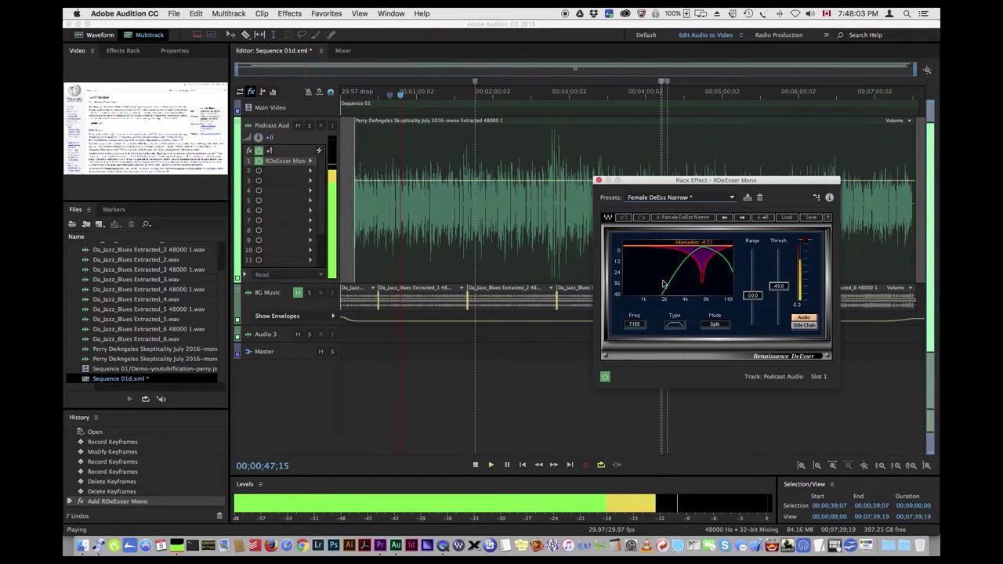
pyautogui.press('space')
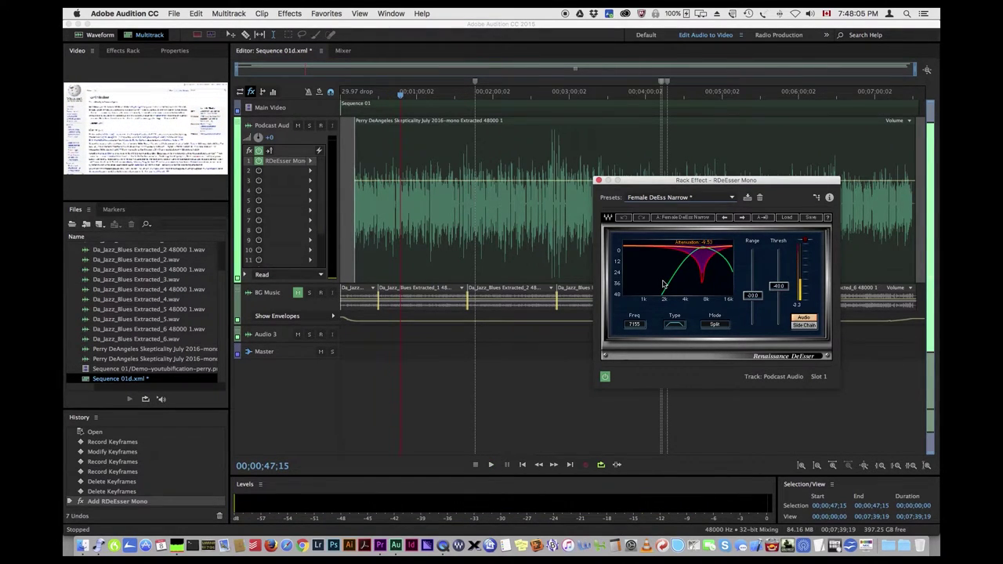
pyautogui.click(804, 325)
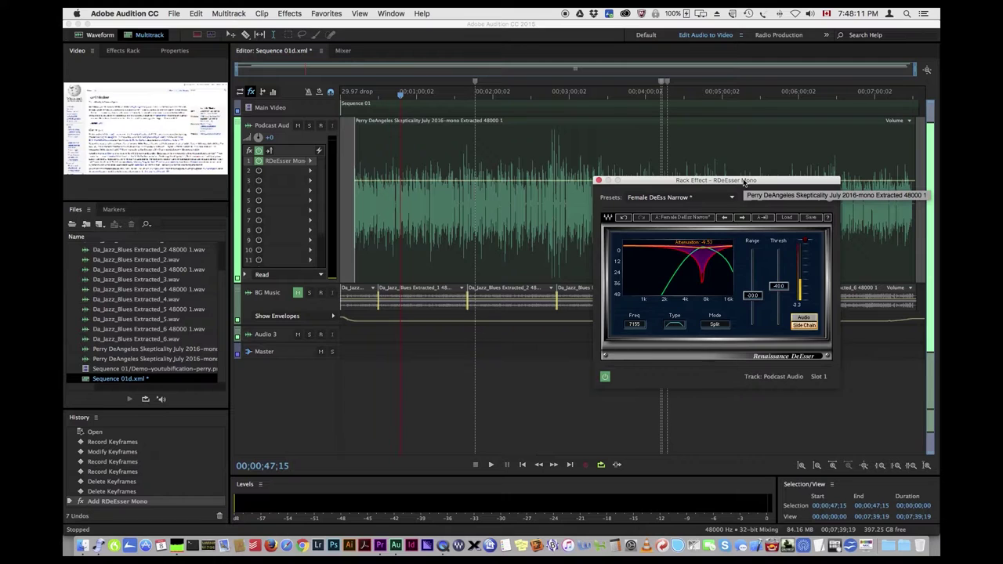
pyautogui.press('space')
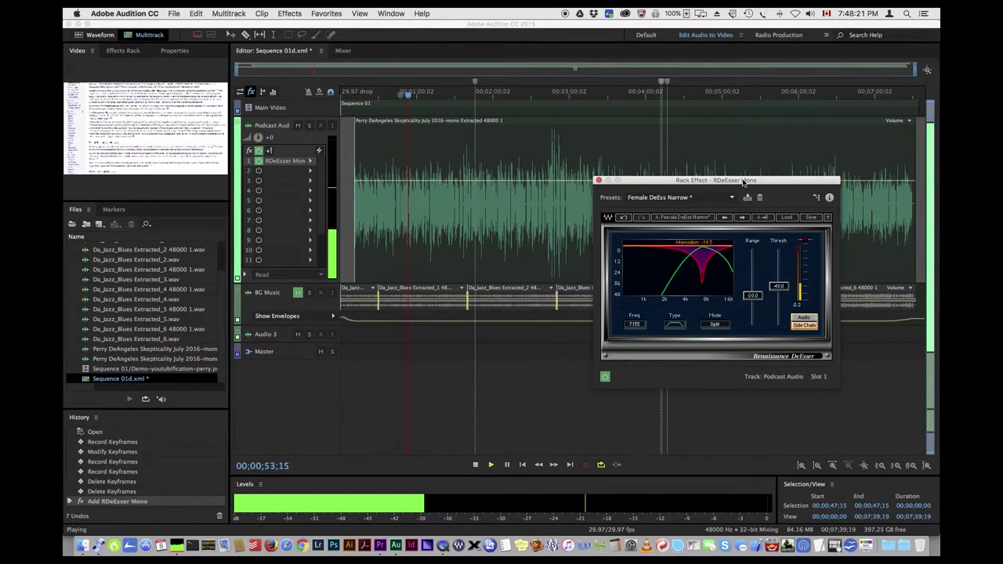
pyautogui.press('space')
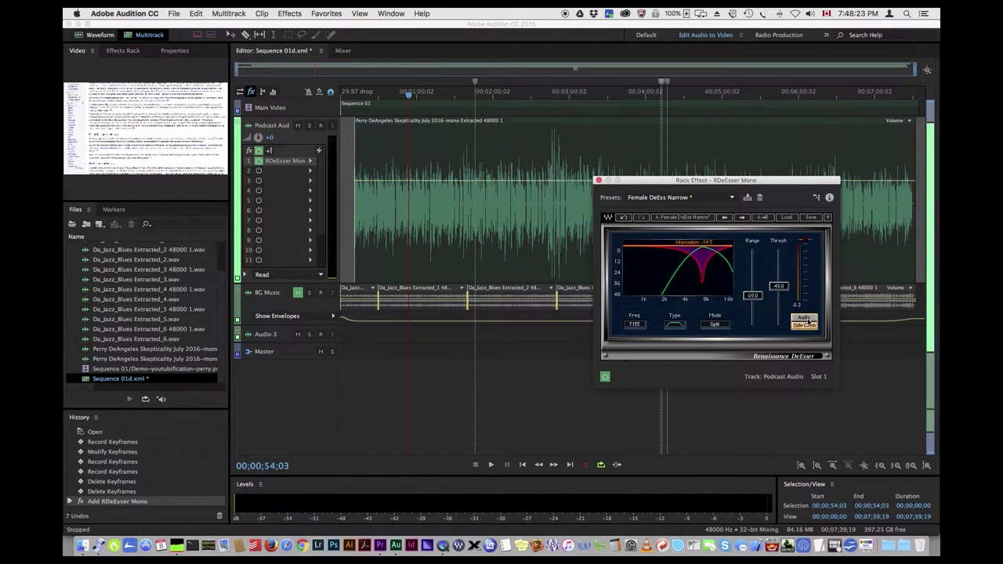
pyautogui.click(598, 180)
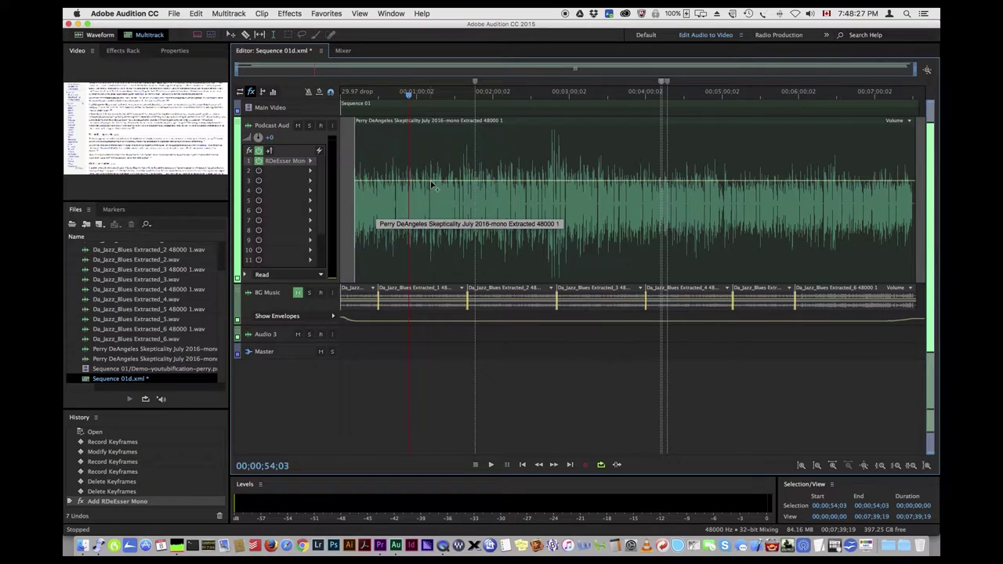
# - Preview the voice from about 2:42, then bring up the effect list for Podcast Audio slot 2
pyautogui.moveTo(408, 96); pyautogui.dragTo(412, 98)
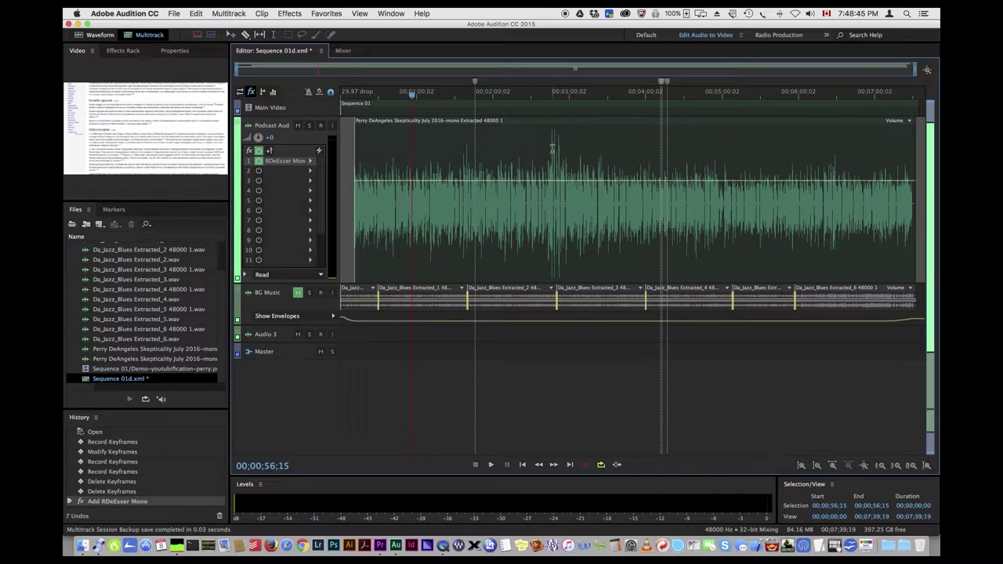
pyautogui.moveTo(414, 98); pyautogui.dragTo(547, 100)
pyautogui.press('space')
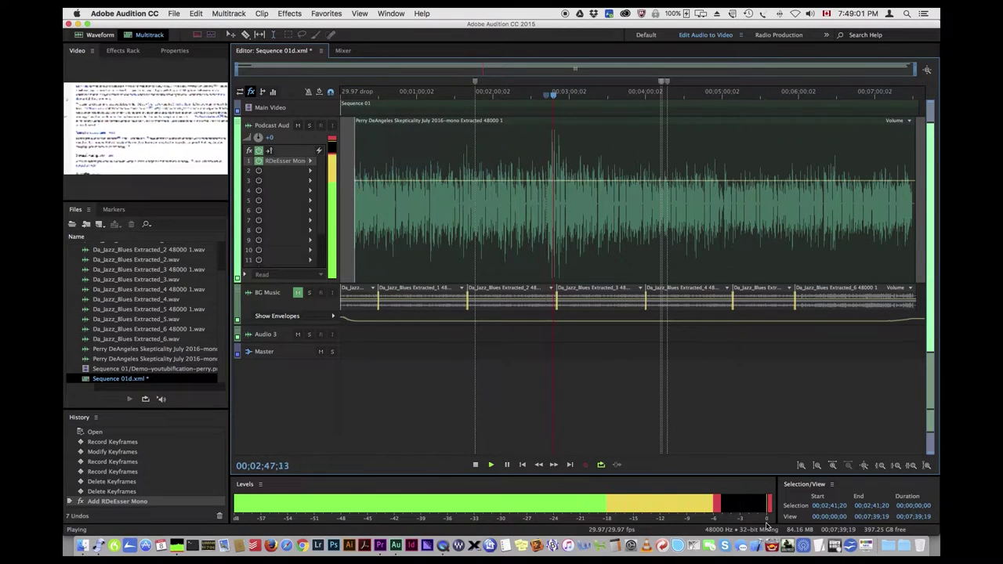
pyautogui.press('space')
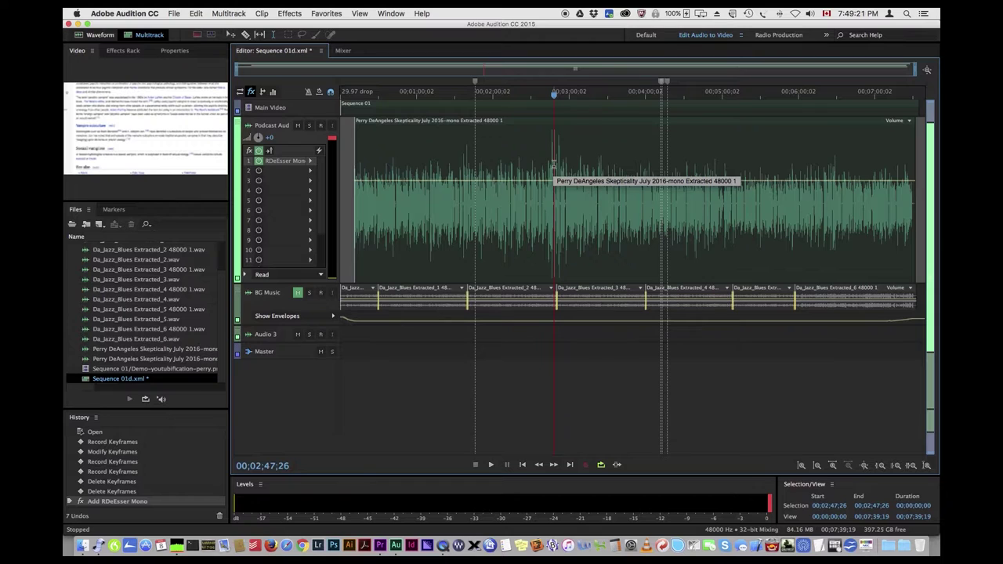
pyautogui.moveTo(555, 97); pyautogui.dragTo(547, 97)
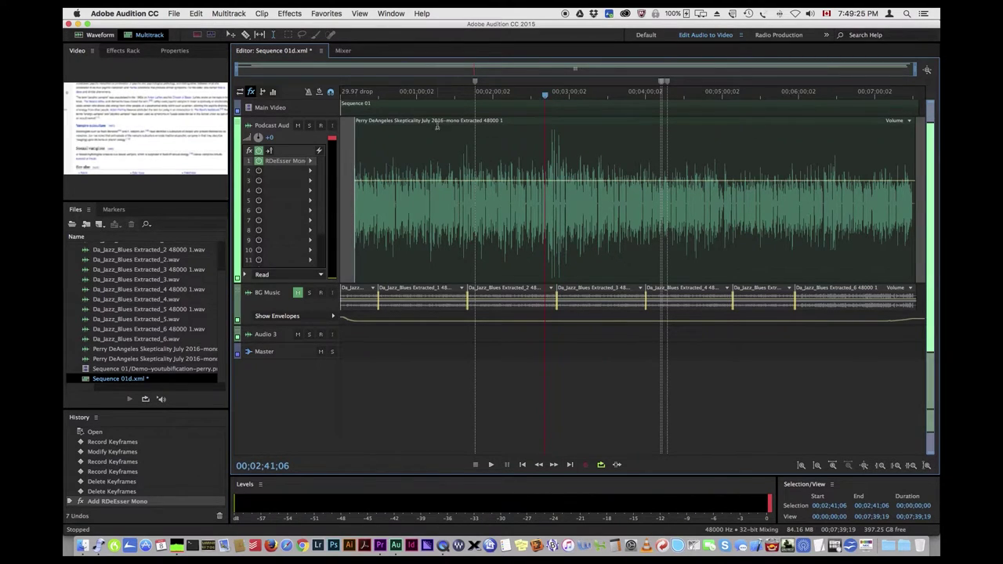
pyautogui.click(310, 171)
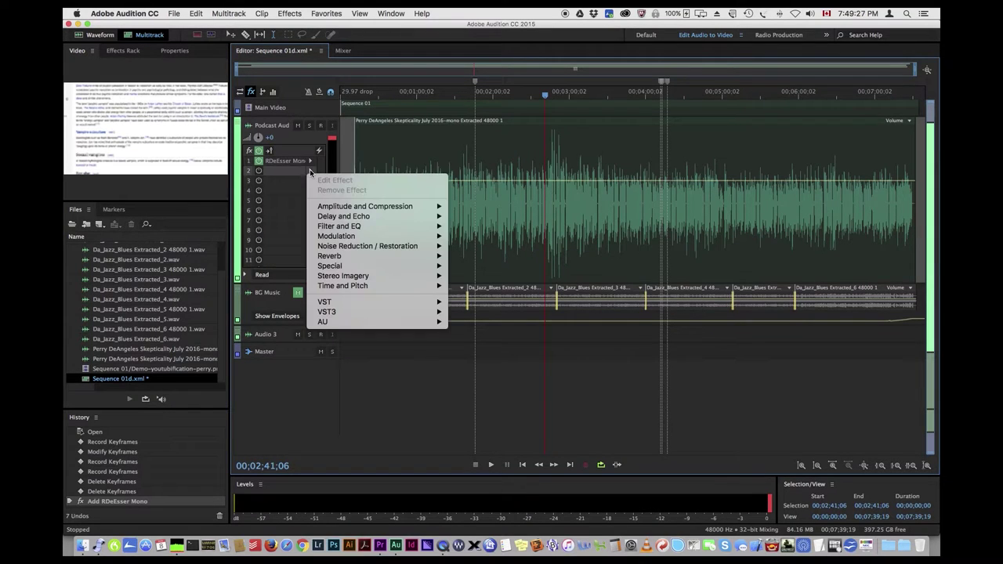
# - Add Waves RCompressor Mono to the Podcast Audio track's second rack slot
pyautogui.moveTo(354, 207)
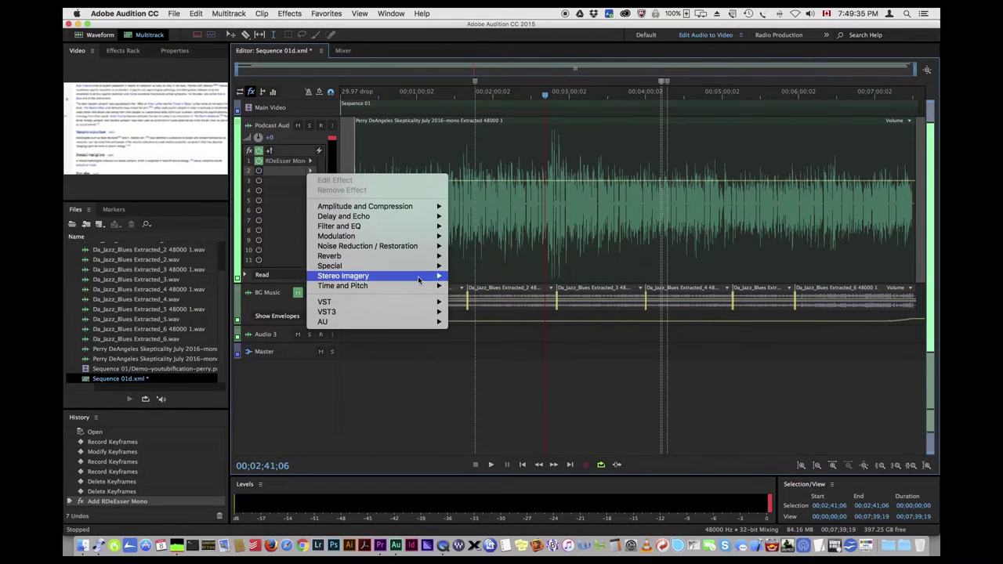
pyautogui.moveTo(393, 312)
pyautogui.moveTo(456, 322)
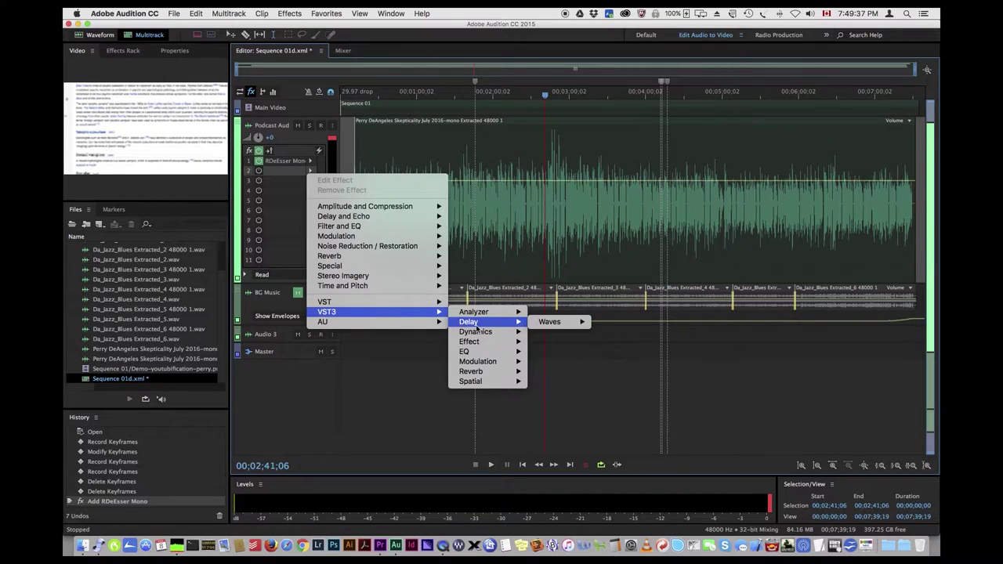
pyautogui.moveTo(548, 342)
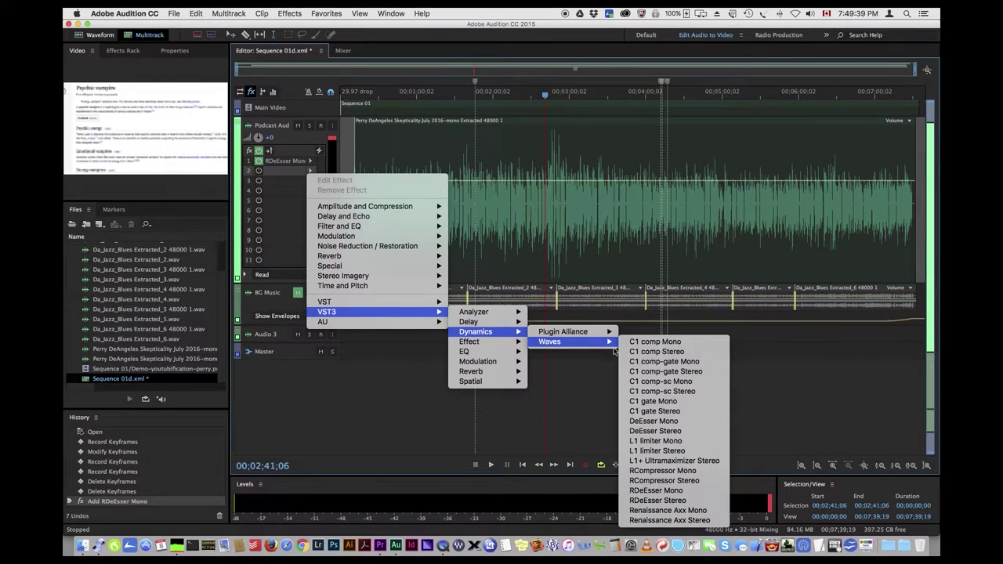
pyautogui.click(662, 471)
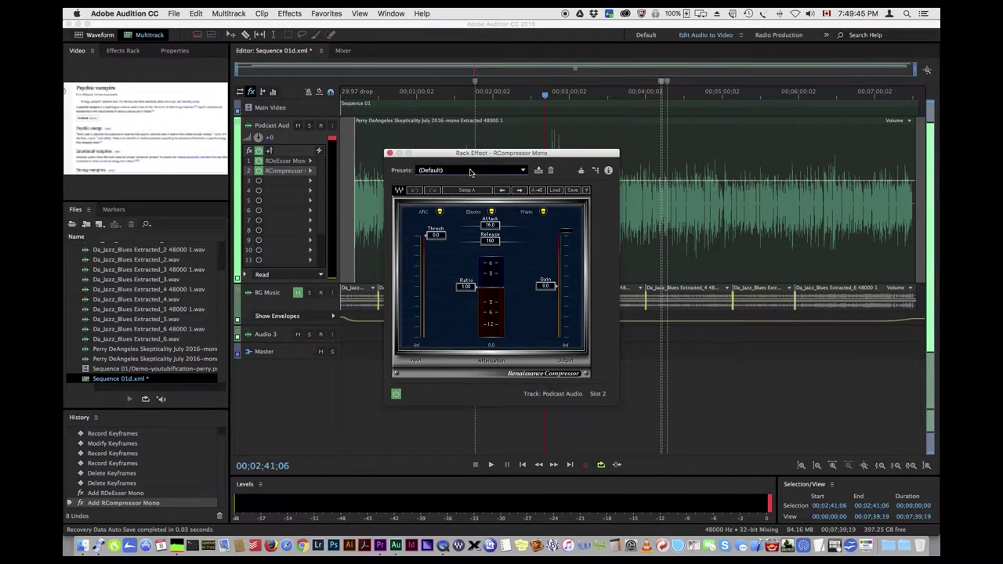
# - Set the RCompressor threshold to -10.0 and the ratio to 2.00
pyautogui.moveTo(467, 156); pyautogui.dragTo(749, 173)
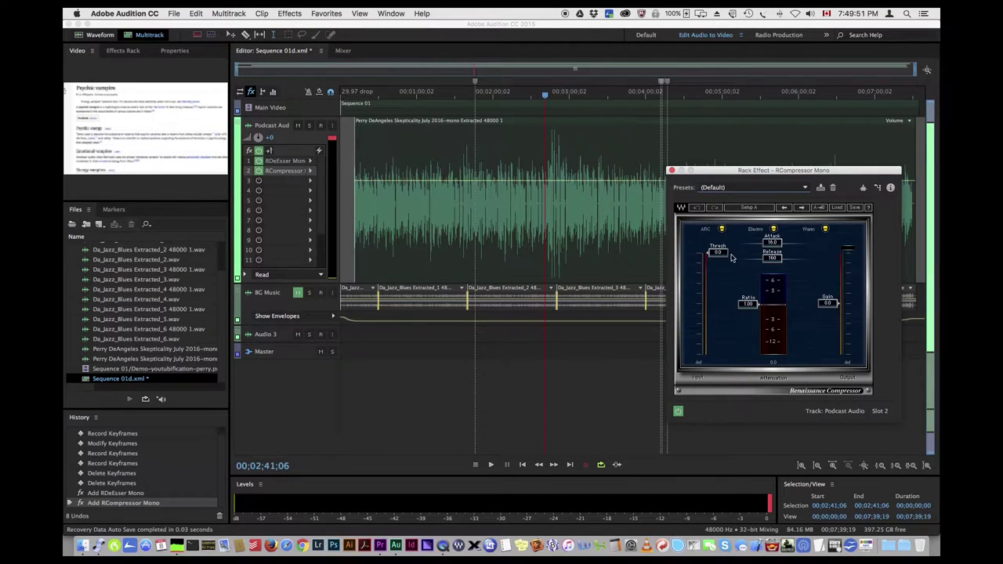
pyautogui.moveTo(726, 257)
pyautogui.mouseDown()
pyautogui.moveTo(726, 282)
pyautogui.moveTo(727, 264)
pyautogui.mouseUp()
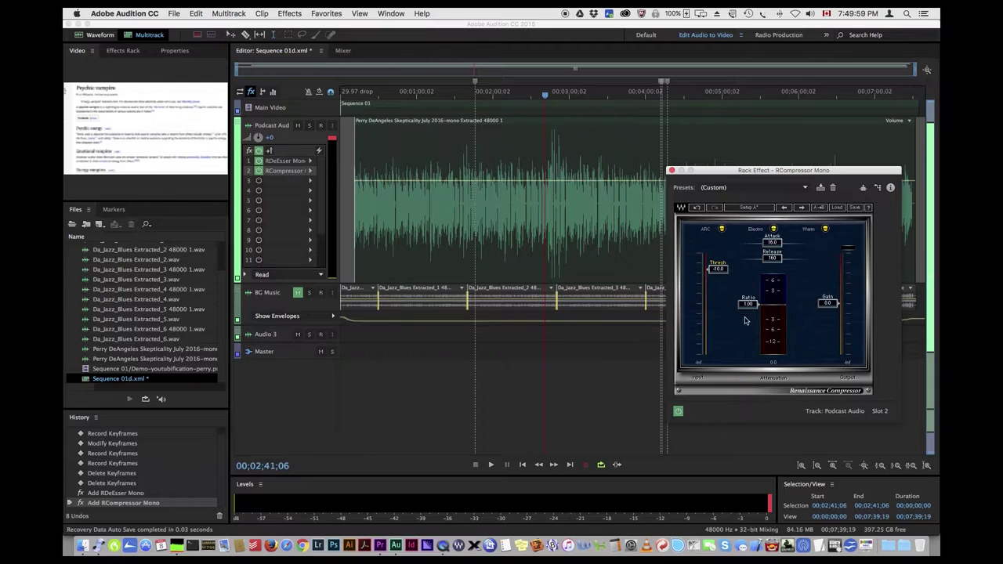
pyautogui.moveTo(741, 308); pyautogui.dragTo(741, 317)
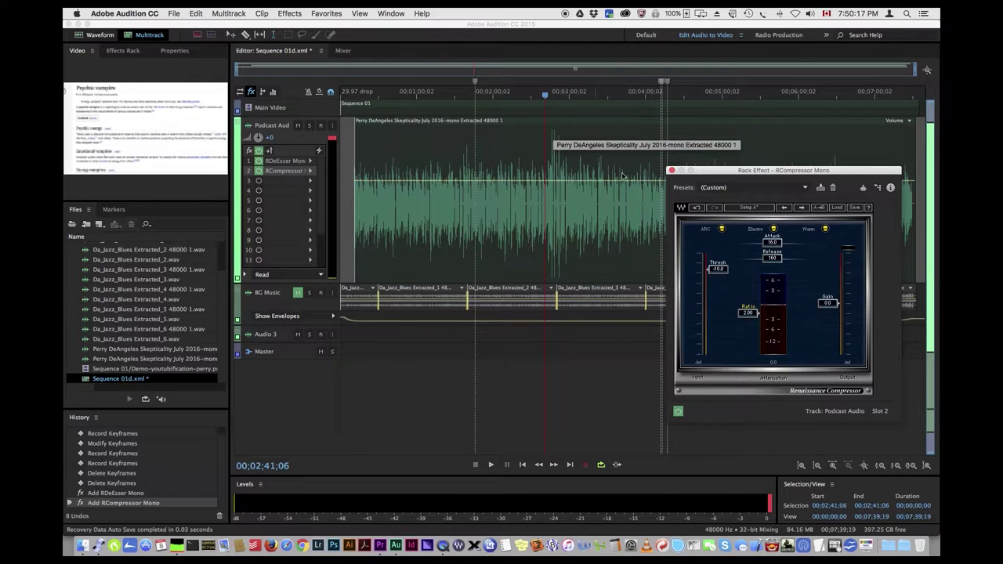
pyautogui.click(707, 173)
pyautogui.moveTo(707, 172); pyautogui.dragTo(687, 292)
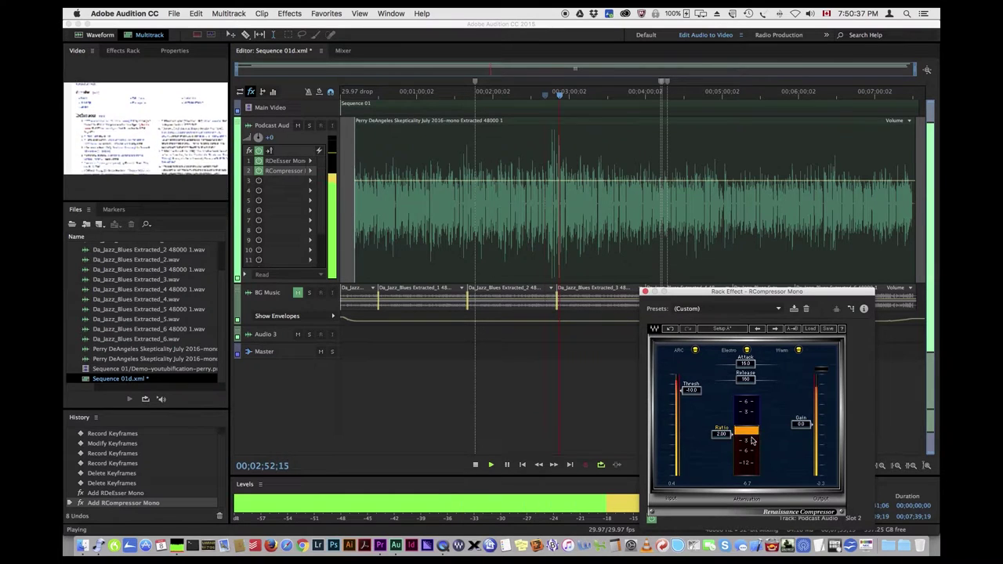
# - Raise the RCompressor threshold to -7.7 while listening around 2:41
pyautogui.moveTo(699, 399); pyautogui.dragTo(699, 392)
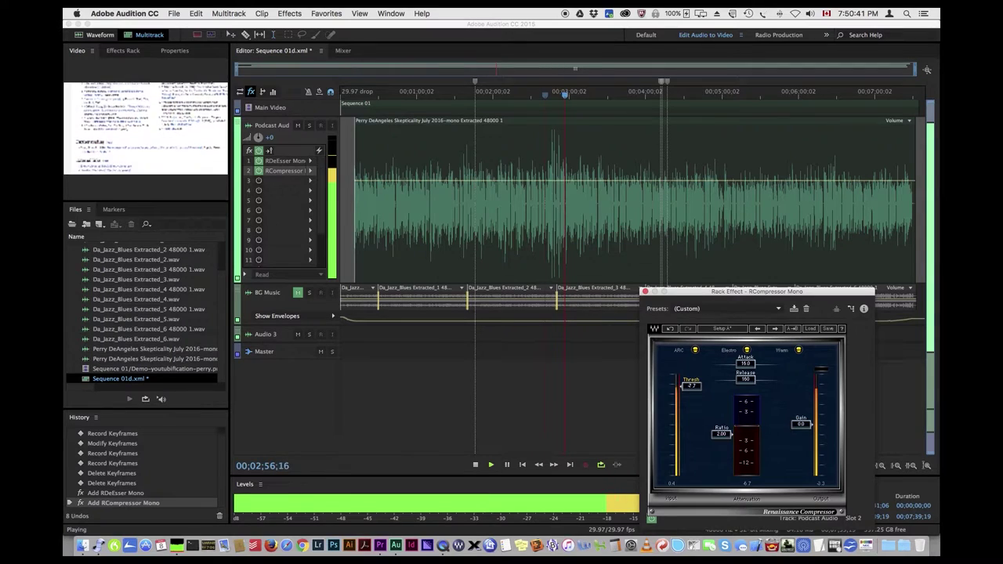
pyautogui.press('space')
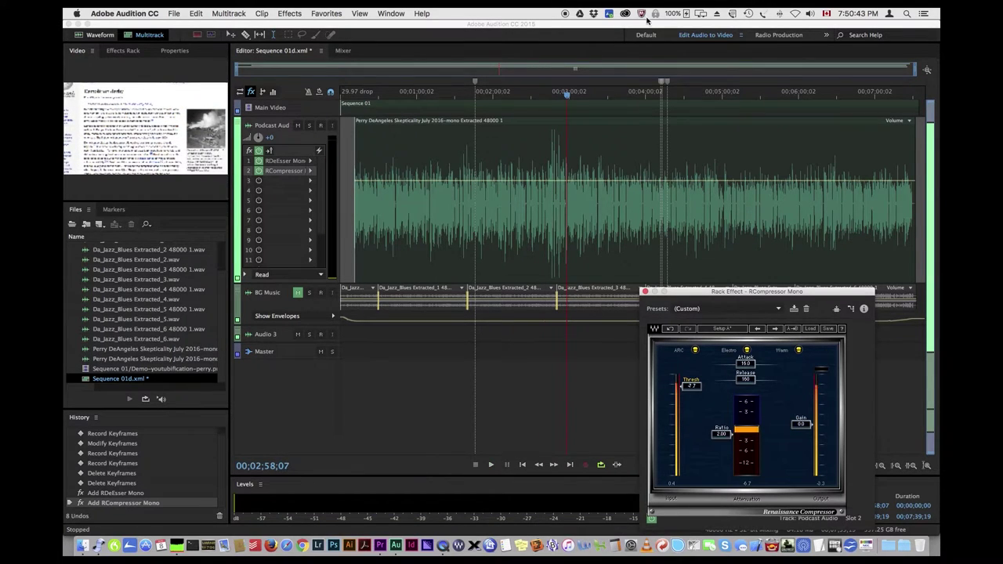
pyautogui.click(545, 95)
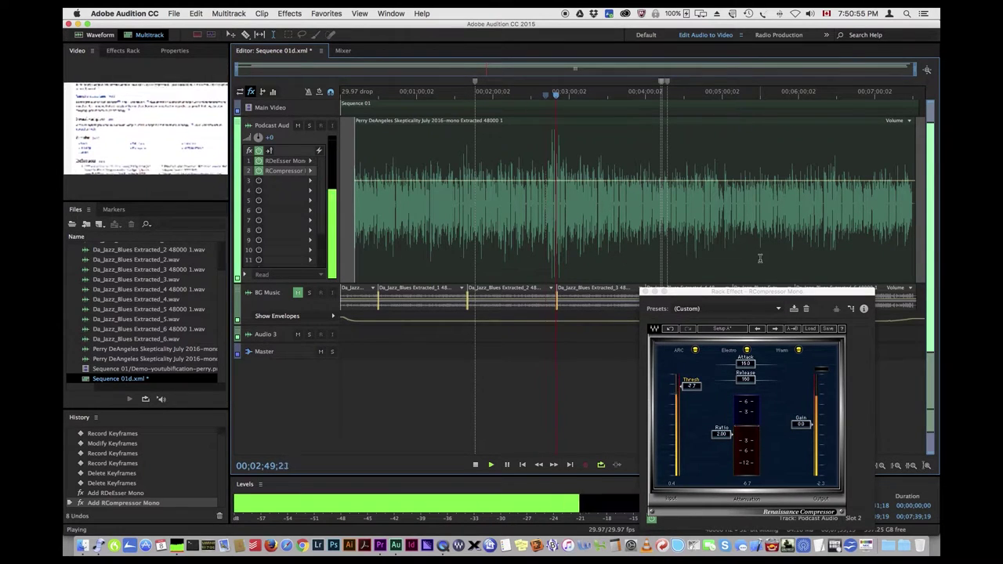
pyautogui.press('space')
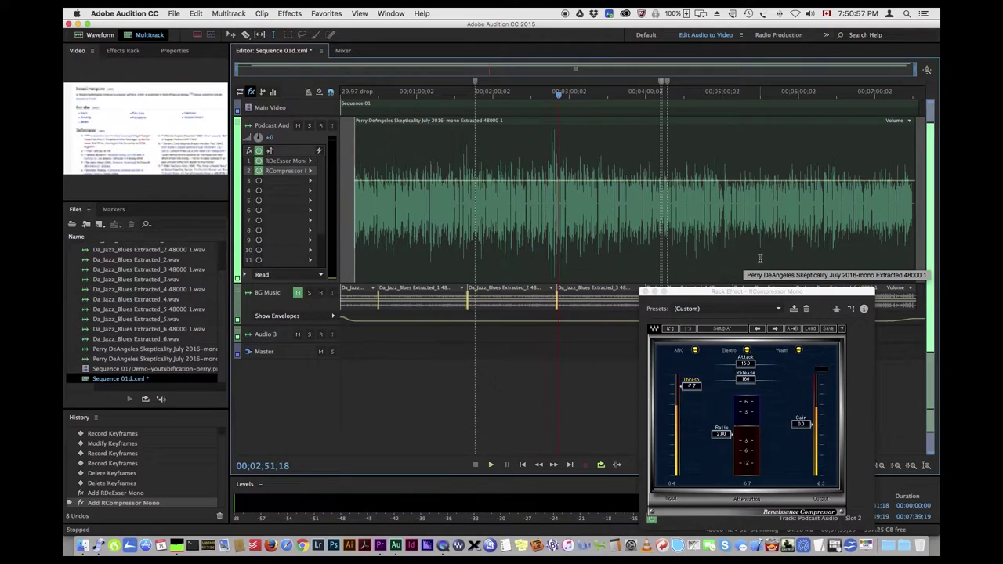
# - Preview the compressed voice from about 2:38, then close the compressor window
pyautogui.moveTo(733, 285); pyautogui.dragTo(715, 148)
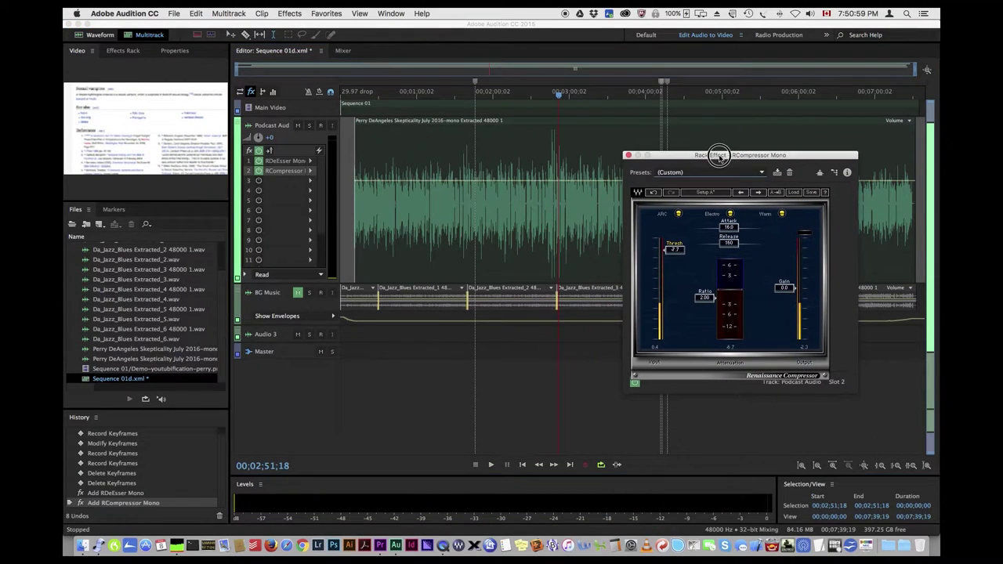
pyautogui.moveTo(557, 94); pyautogui.dragTo(542, 93)
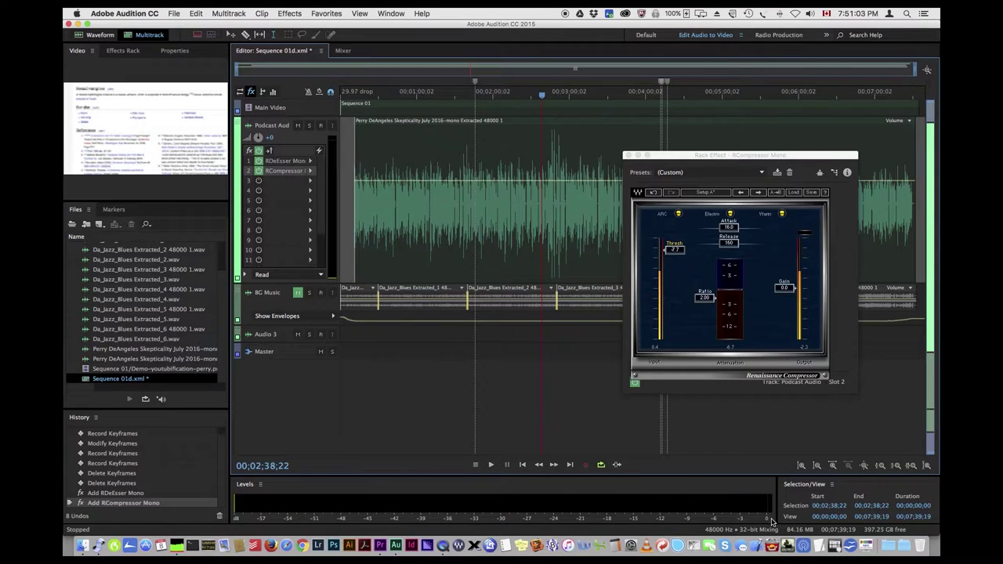
pyautogui.press('space')
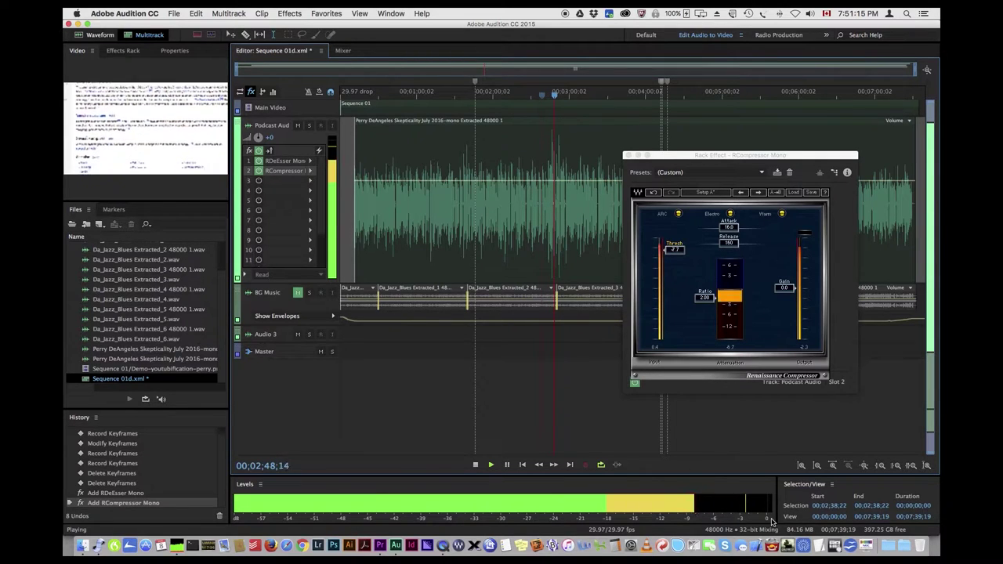
pyautogui.press('space')
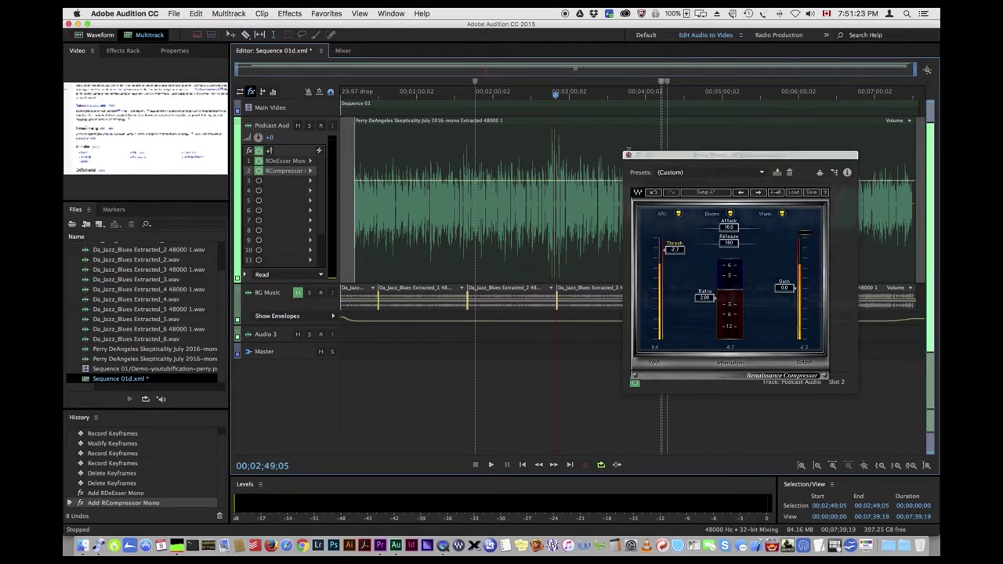
pyautogui.click(627, 153)
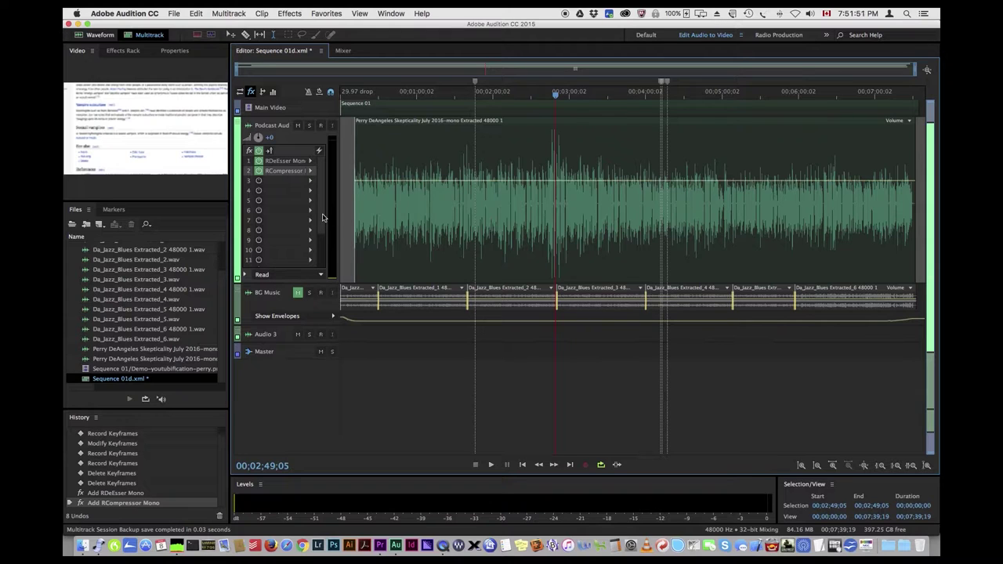
# - Shrink the Podcast Audio track, unmute BG Music and expand the Master track
pyautogui.moveTo(301, 282); pyautogui.dragTo(303, 206)
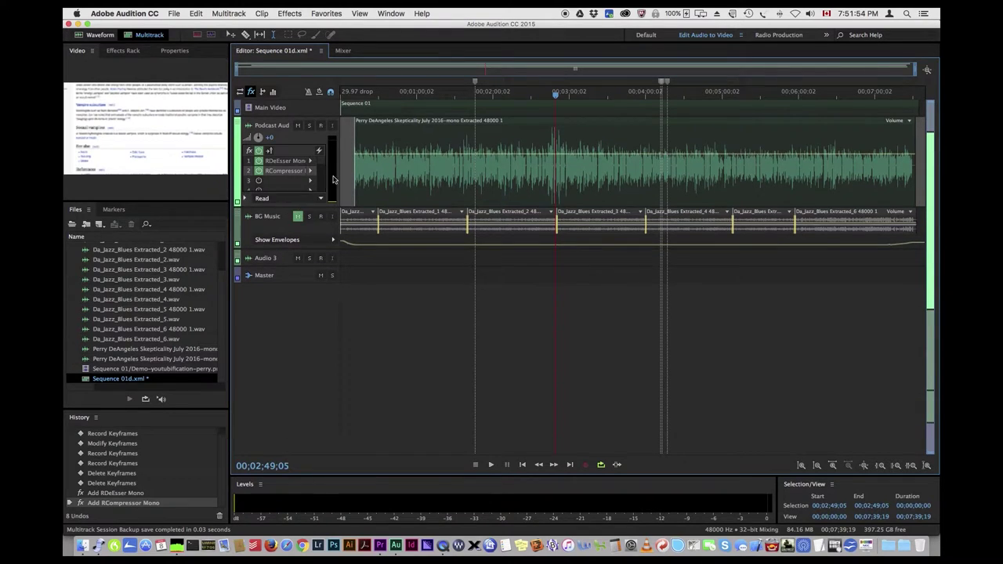
pyautogui.click(296, 216)
pyautogui.moveTo(297, 284); pyautogui.dragTo(300, 398)
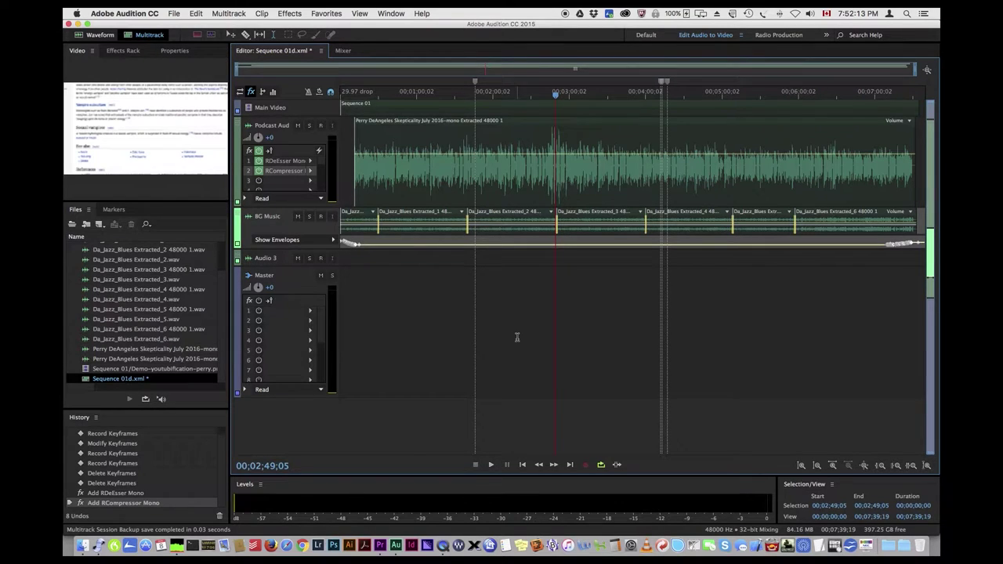
# - Add Waves L1 limiter Mono to the Master track's first effect slot
pyautogui.click(311, 314)
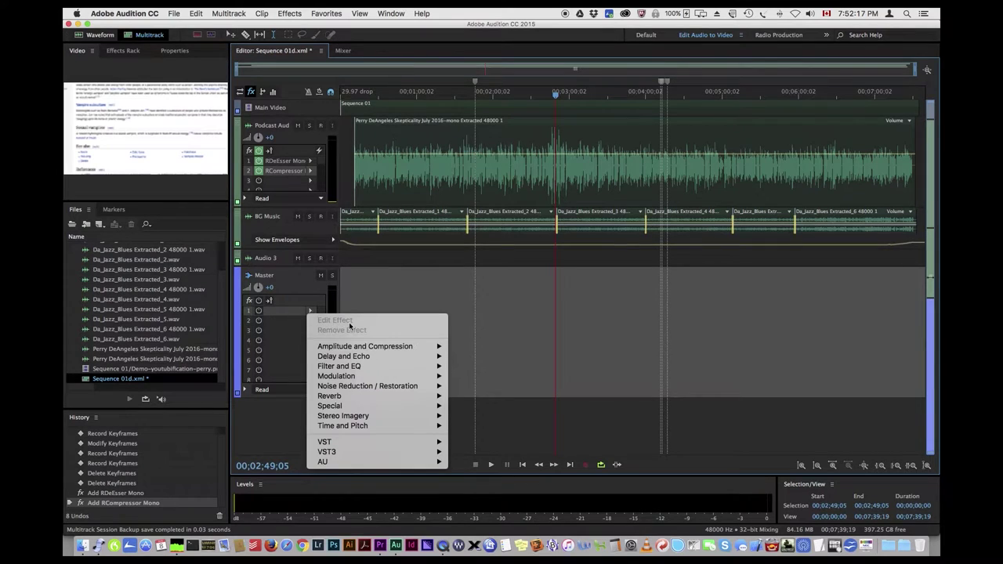
pyautogui.moveTo(384, 445)
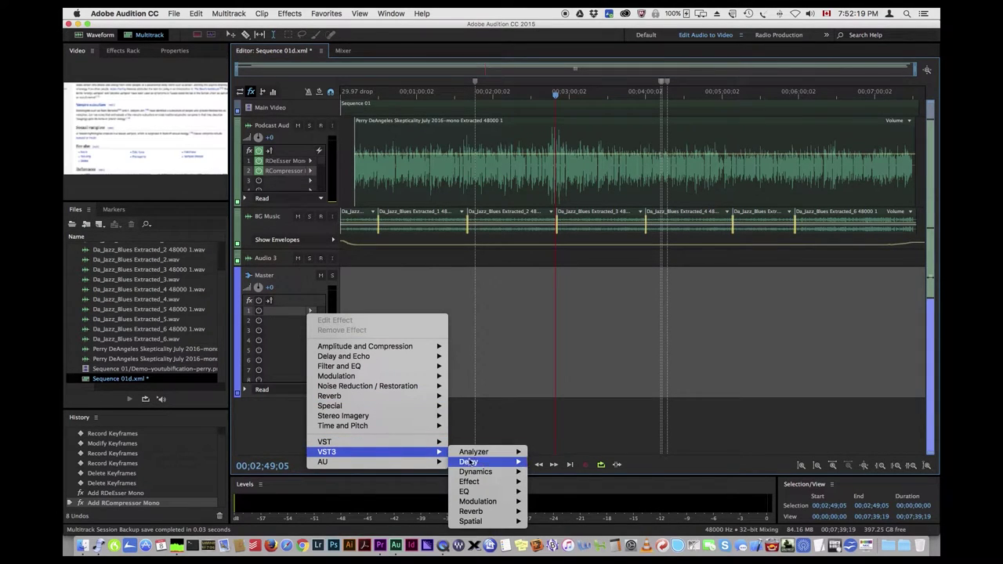
pyautogui.moveTo(487, 474)
pyautogui.moveTo(548, 483)
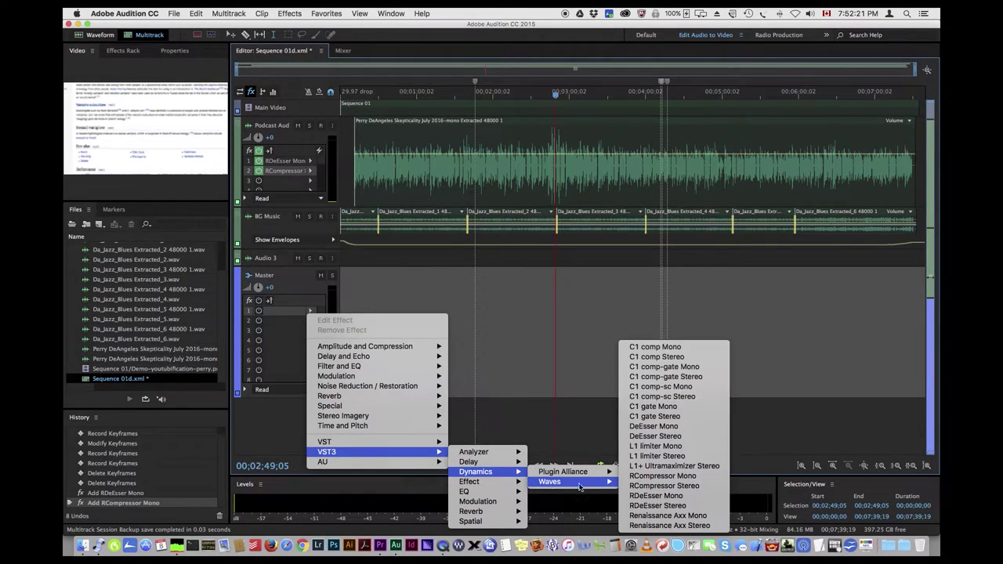
pyautogui.click(682, 446)
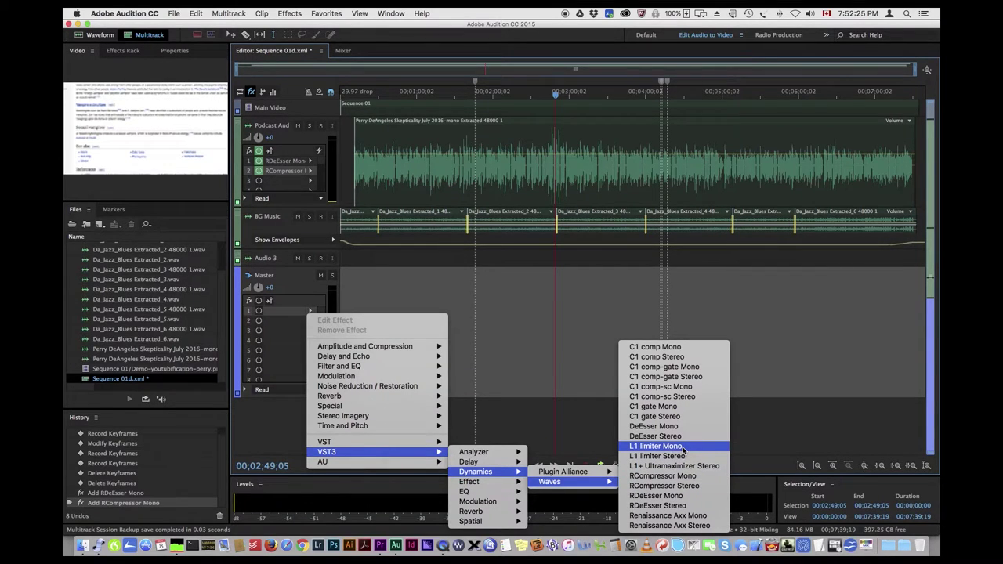
# - Set the Master L1 limiter's out ceiling just below 0 and threshold to about -4.2 dB
pyautogui.moveTo(486, 164); pyautogui.dragTo(732, 199)
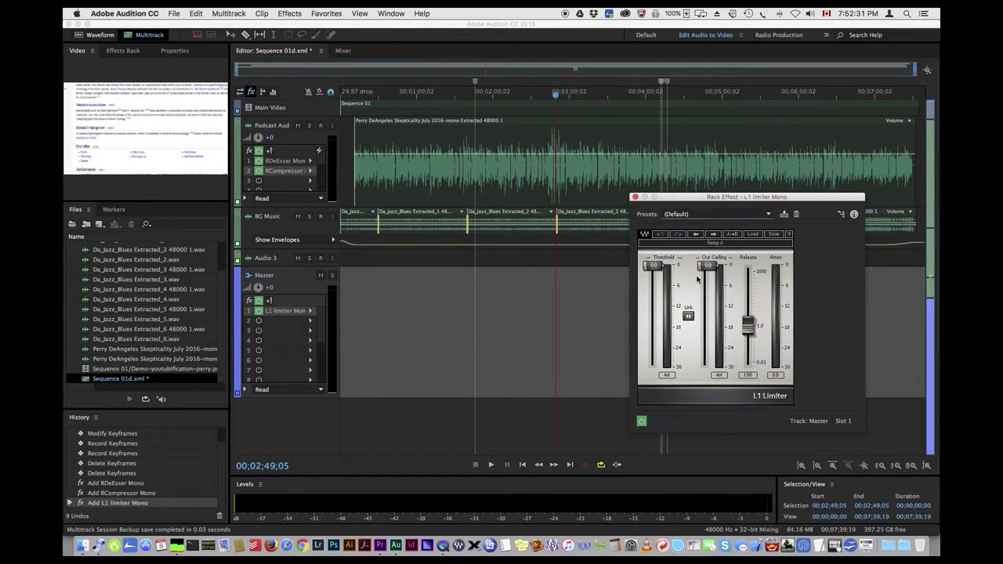
pyautogui.moveTo(708, 265); pyautogui.dragTo(708, 269)
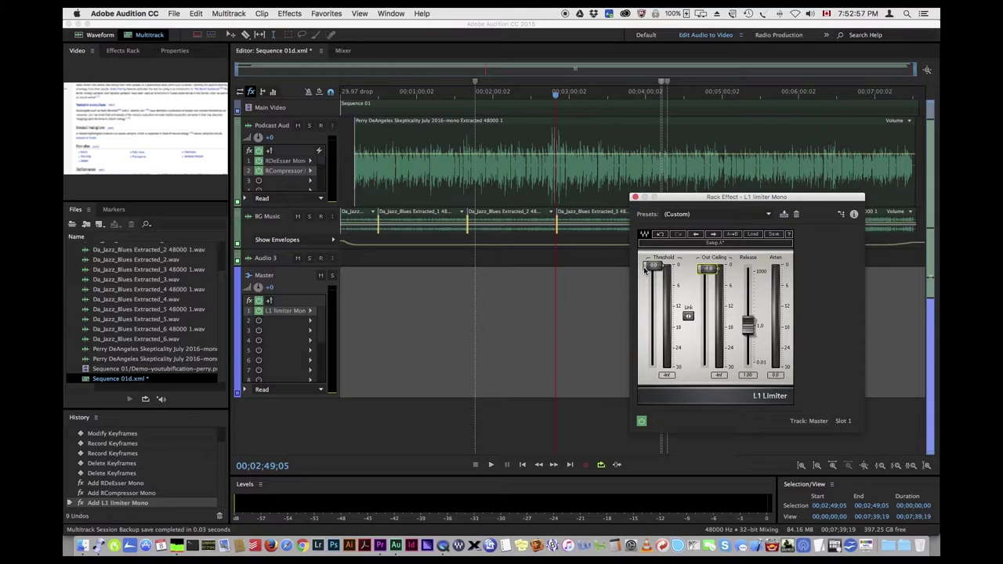
pyautogui.moveTo(645, 268)
pyautogui.mouseDown()
pyautogui.moveTo(647, 283)
pyautogui.moveTo(647, 270)
pyautogui.mouseUp()
pyautogui.moveTo(654, 271); pyautogui.dragTo(646, 269)
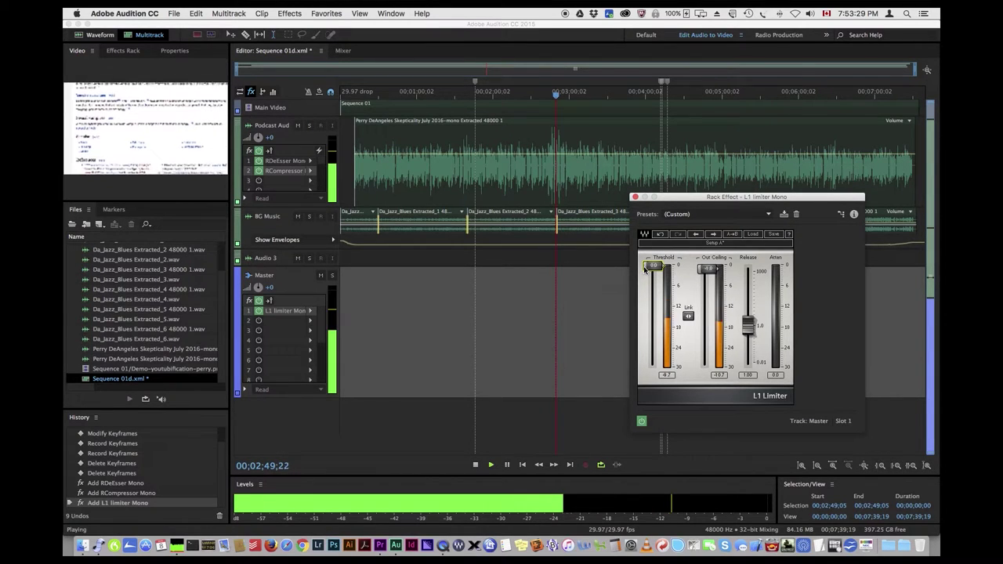
pyautogui.moveTo(654, 266)
pyautogui.mouseDown()
pyautogui.moveTo(653, 316)
pyautogui.moveTo(654, 279)
pyautogui.mouseUp()
pyautogui.press('space')
pyautogui.click(548, 90)
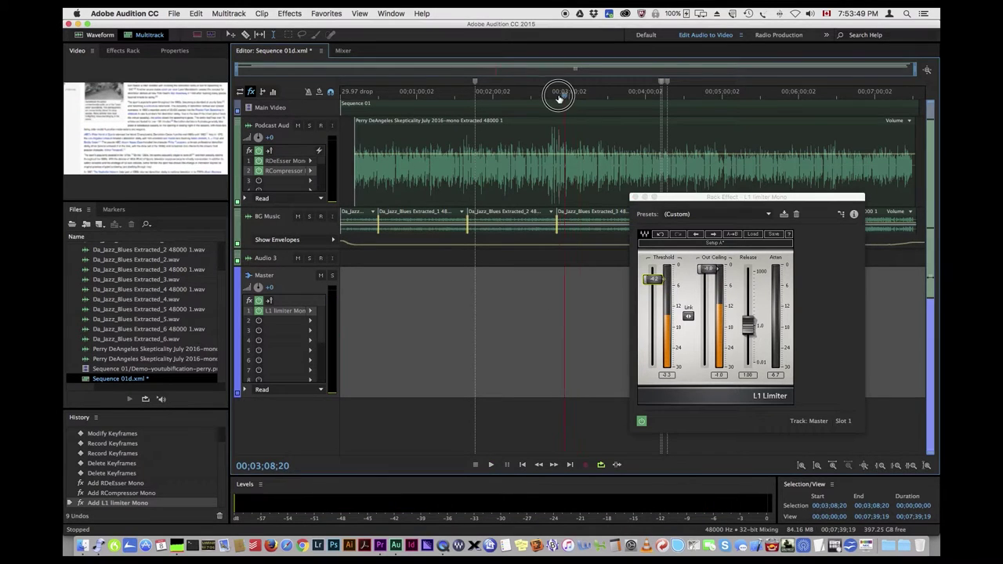
# - Preview the limited mix around 2:42, then close the L1 limiter window
pyautogui.press('space')
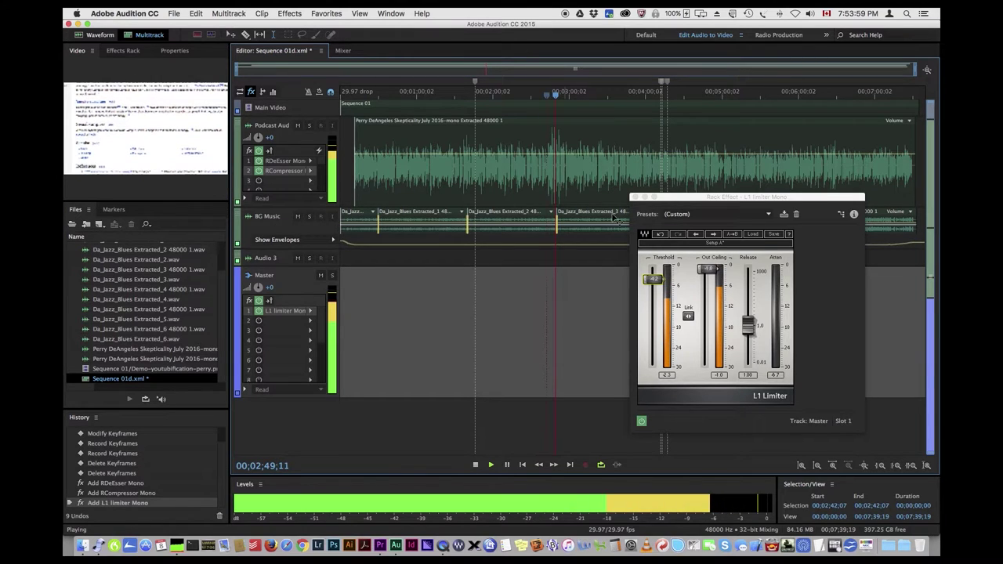
pyautogui.press('space')
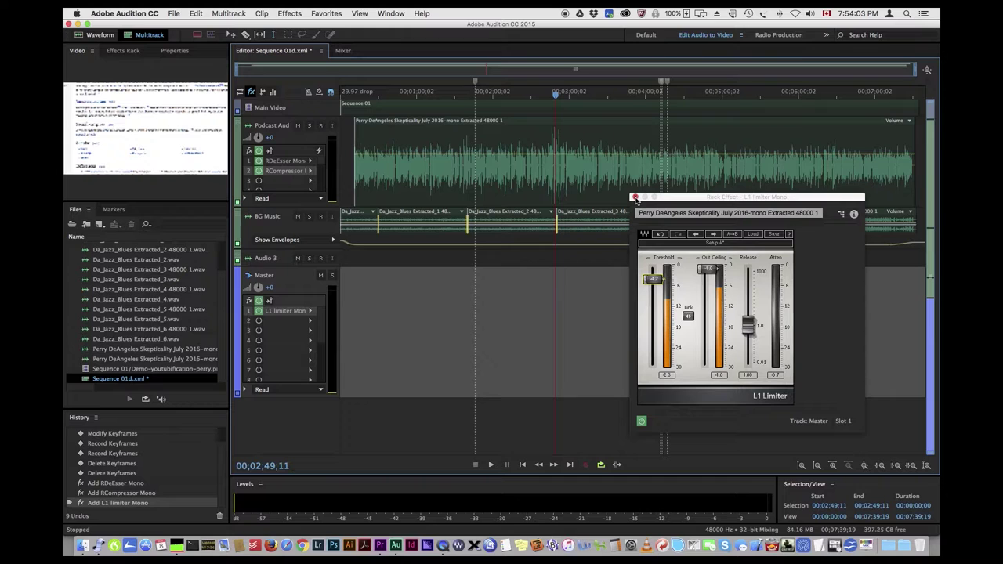
pyautogui.click(635, 197)
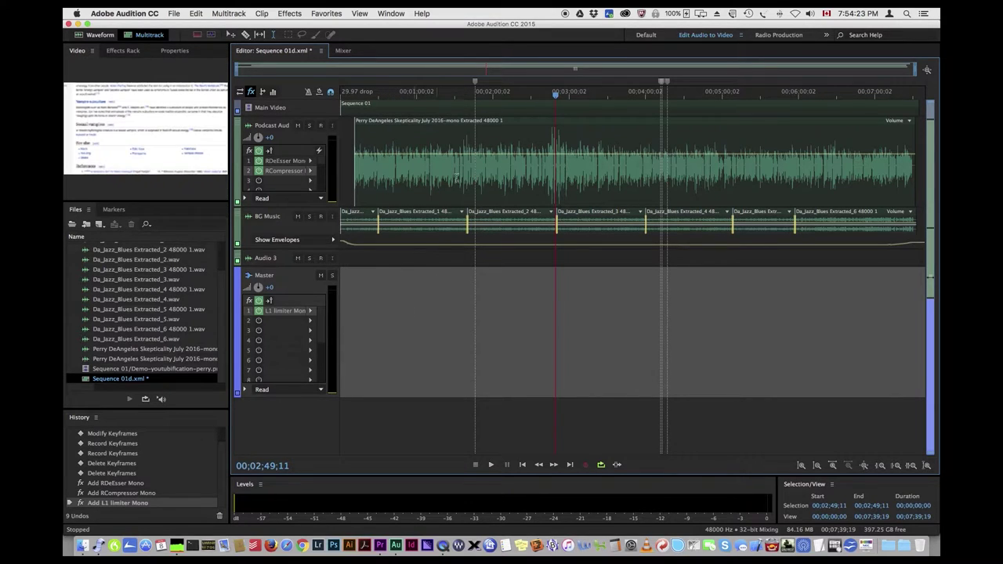
# - Play the mix from the session start, stopping at about 15 seconds
pyautogui.moveTo(557, 95); pyautogui.dragTo(339, 97)
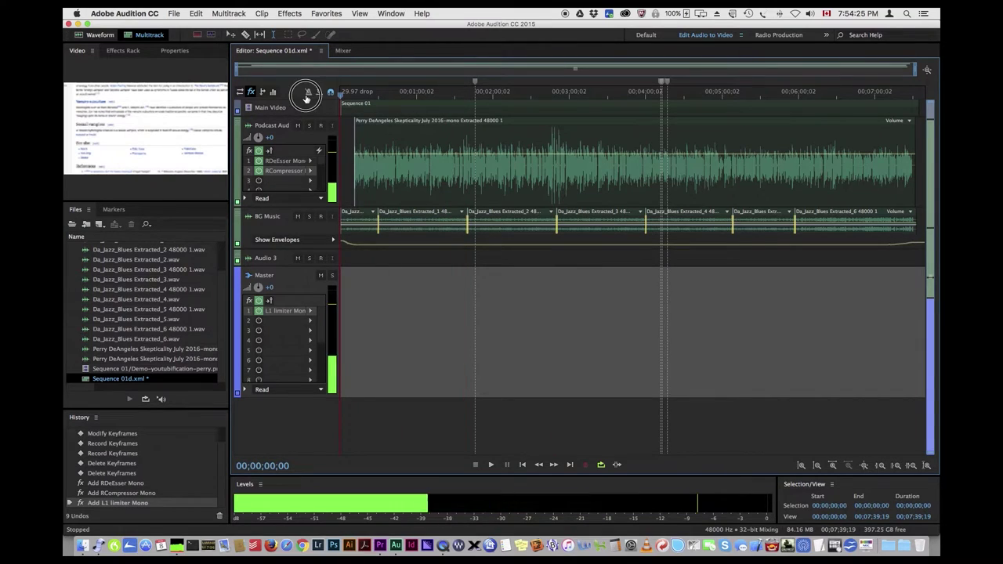
pyautogui.press('space')
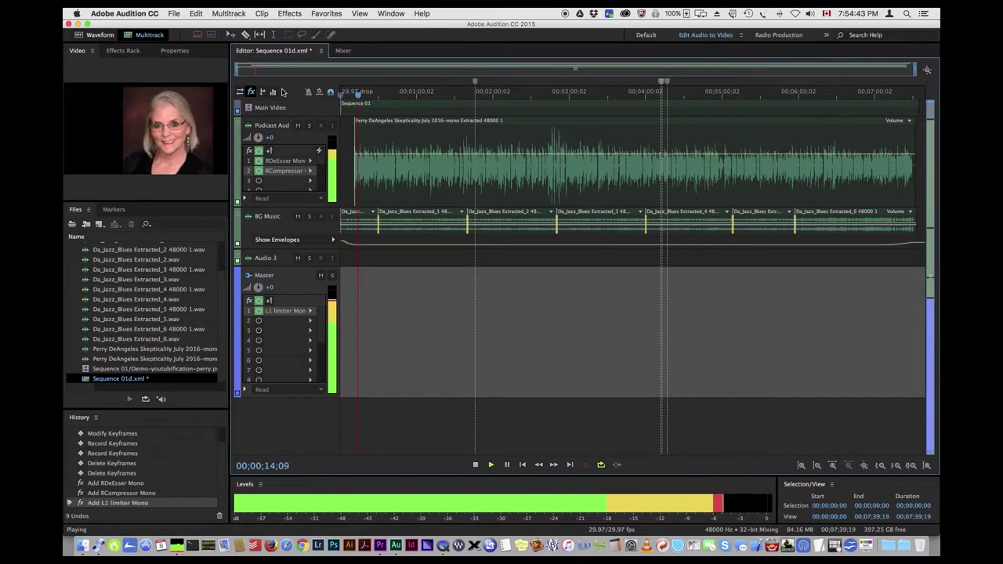
pyautogui.press('space')
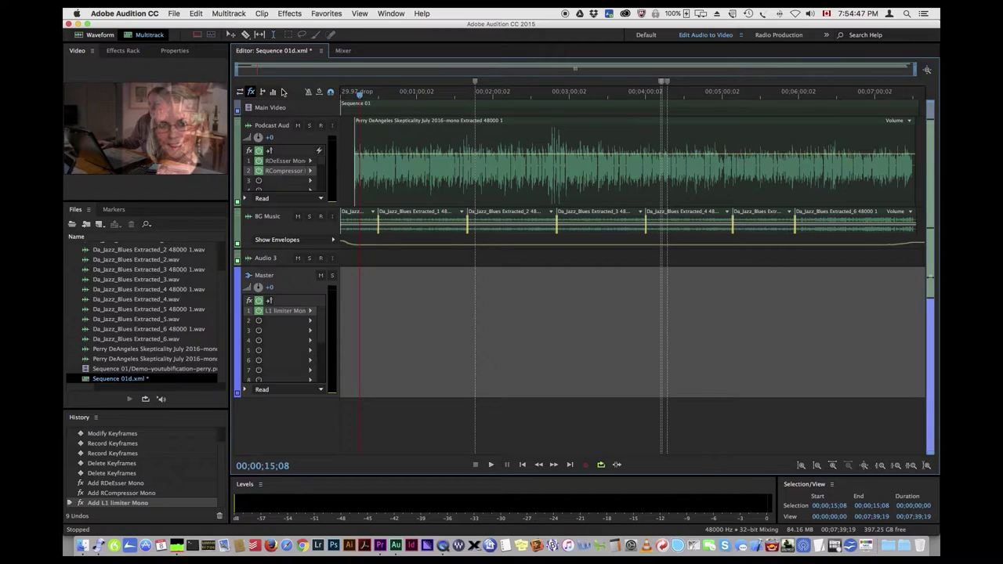
pyautogui.click(225, 14)
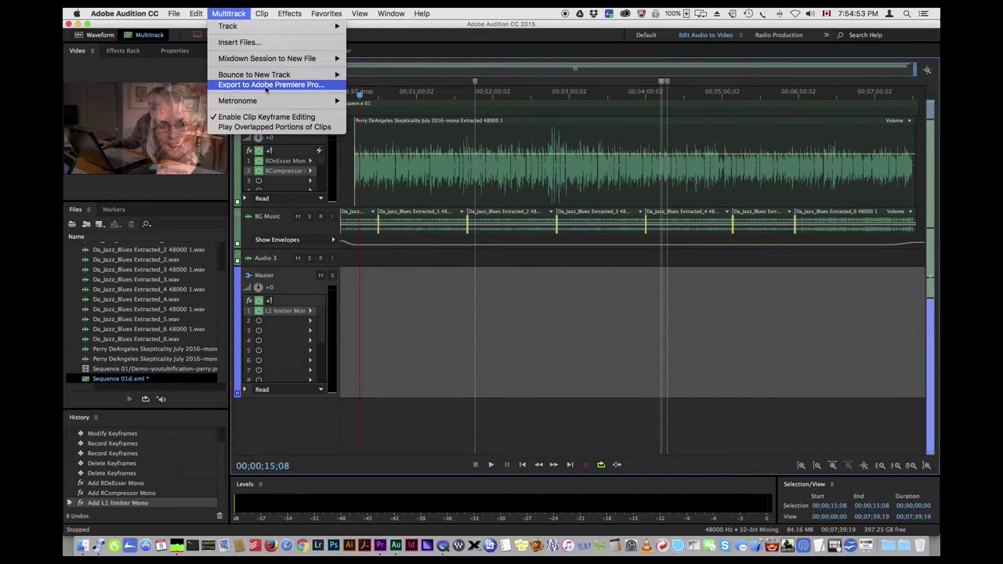
# - Export the whole session to Premiere Pro as a mono mixdown file
pyautogui.click(307, 85)
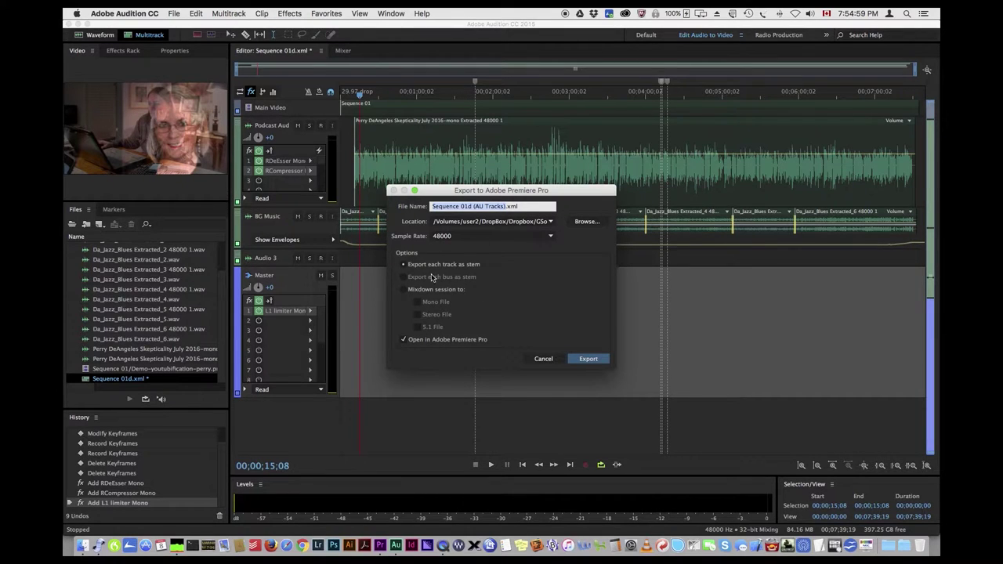
pyautogui.click(404, 289)
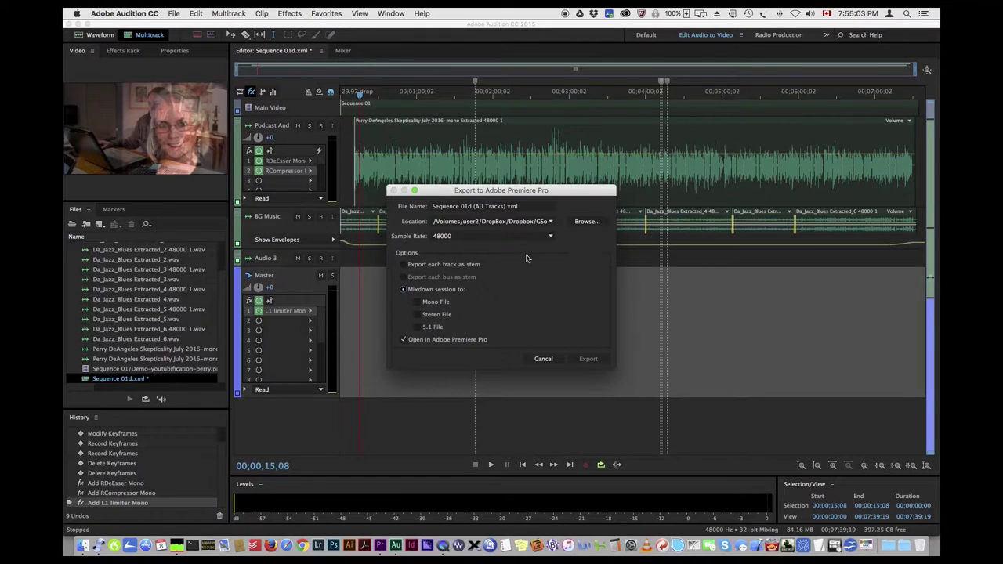
pyautogui.click(428, 302)
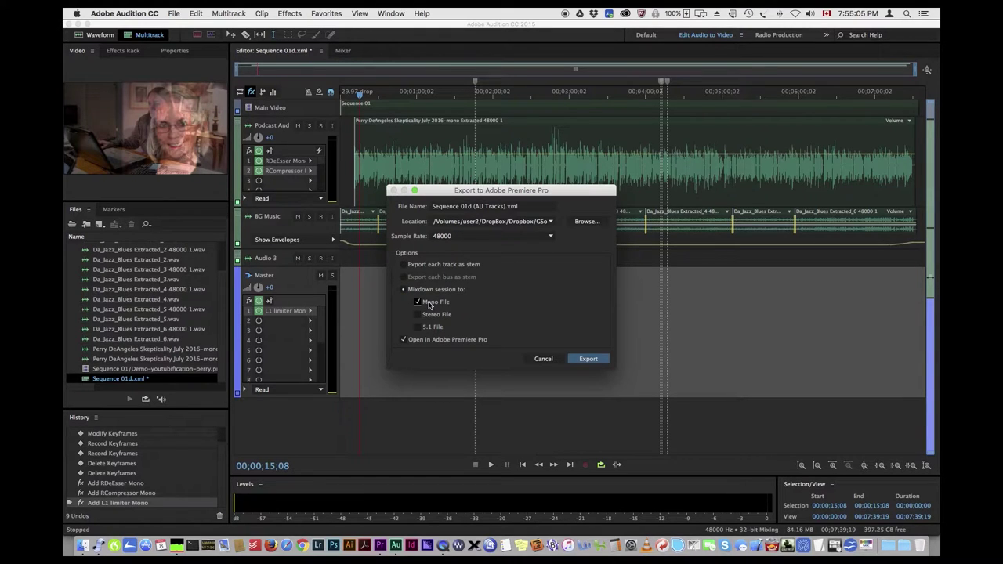
pyautogui.click(593, 362)
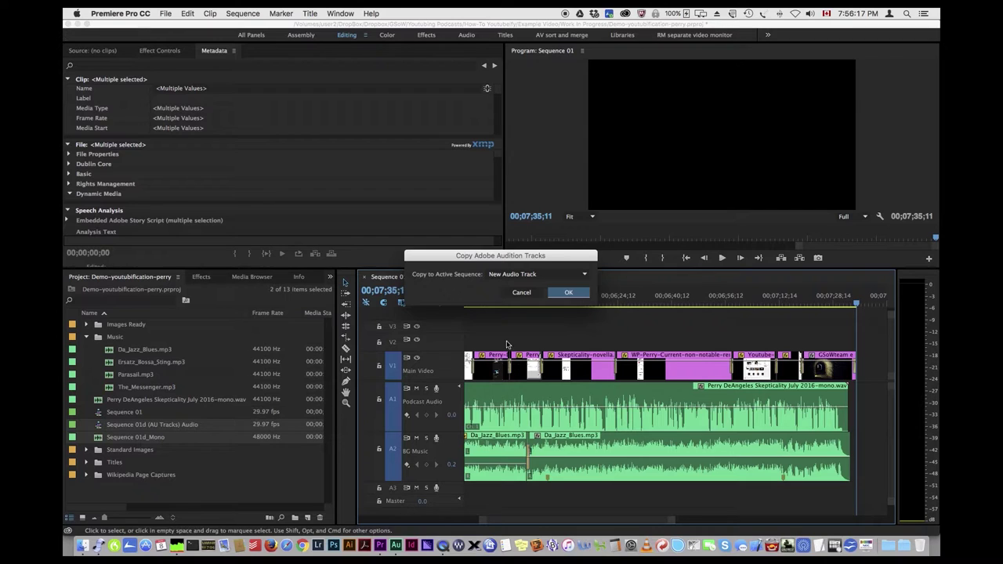
# - Copy the Sequence 01d_Mono mixdown onto a new audio track A4 beneath the original audio
pyautogui.click(569, 293)
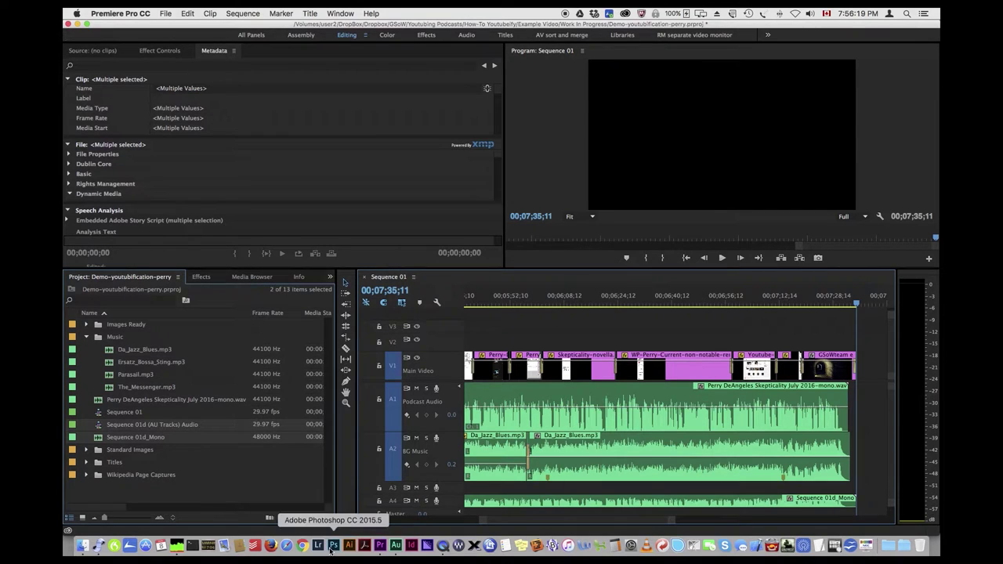
pyautogui.scroll(-2, 893, 479)
pyautogui.scroll(2, 893, 477)
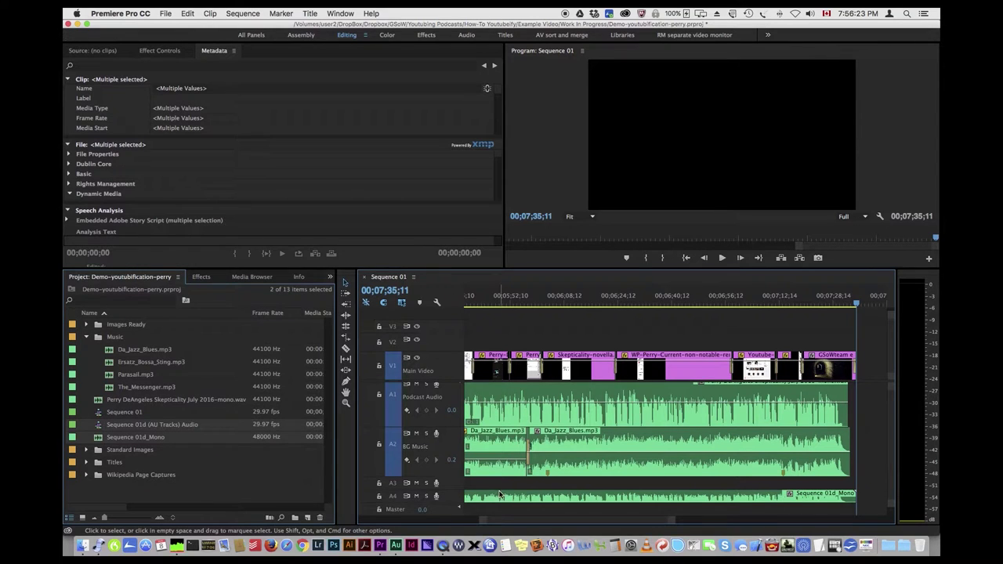
pyautogui.scroll(1, 501, 496)
pyautogui.scroll(3, 458, 507)
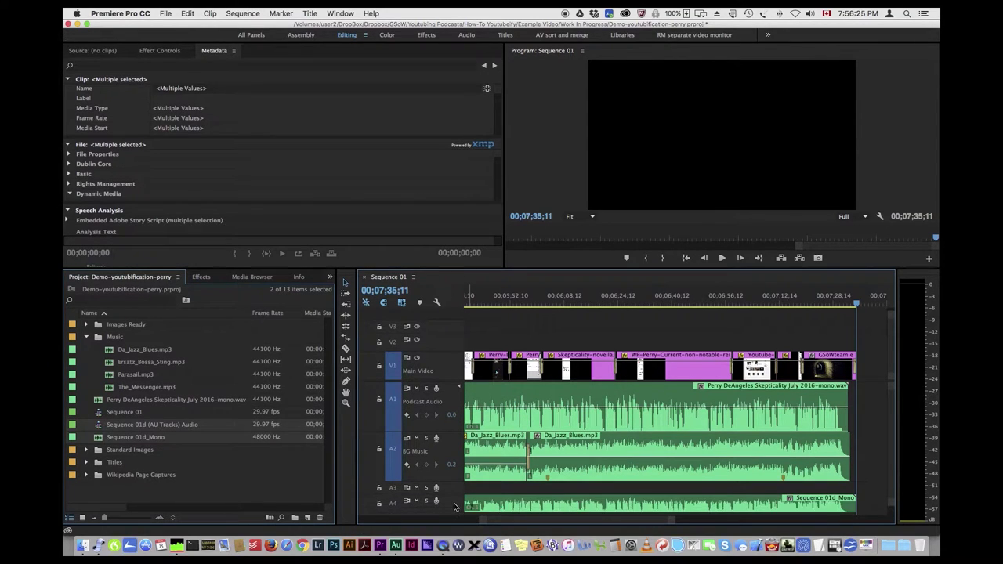
# - Mute the Podcast Audio (A1) and BG Music (A2) tracks
pyautogui.scroll(-3, 447, 452)
pyautogui.scroll(-3, 452, 405)
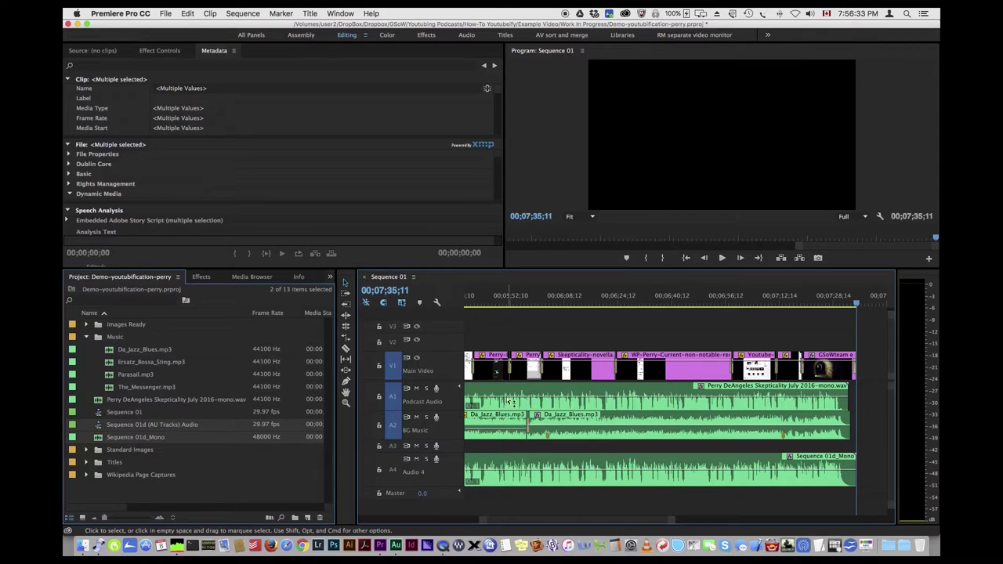
pyautogui.click(416, 389)
pyautogui.click(416, 417)
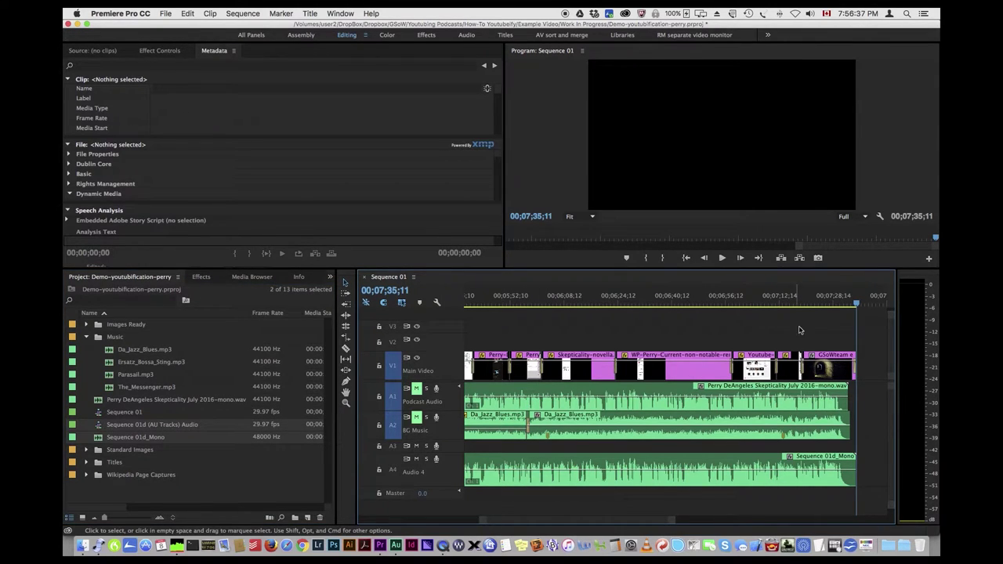
# - Zoom the timeline to fit, then preview the mixdown from the start and near the ending
pyautogui.press('\\')
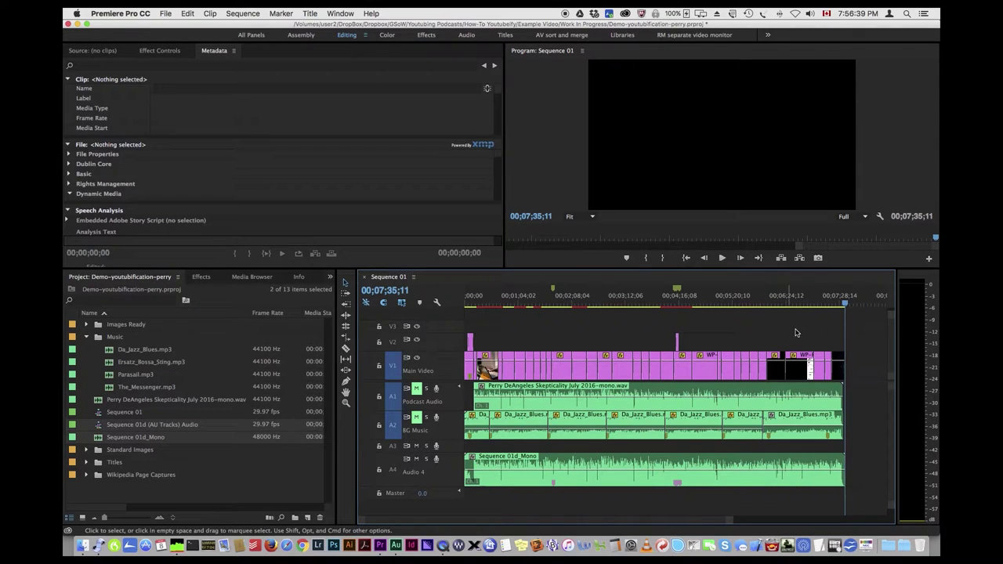
pyautogui.moveTo(847, 305); pyautogui.dragTo(358, 318)
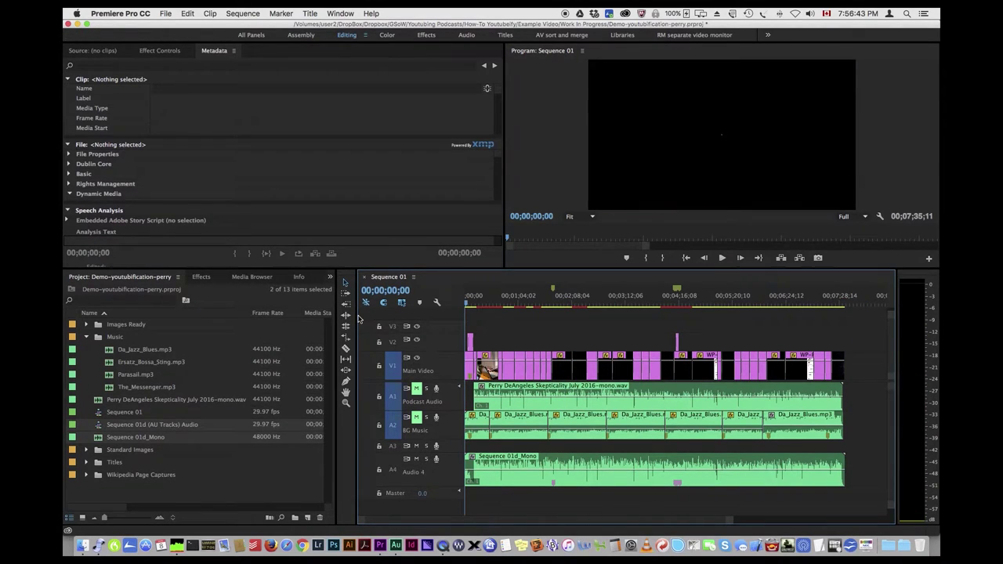
pyautogui.press('space')
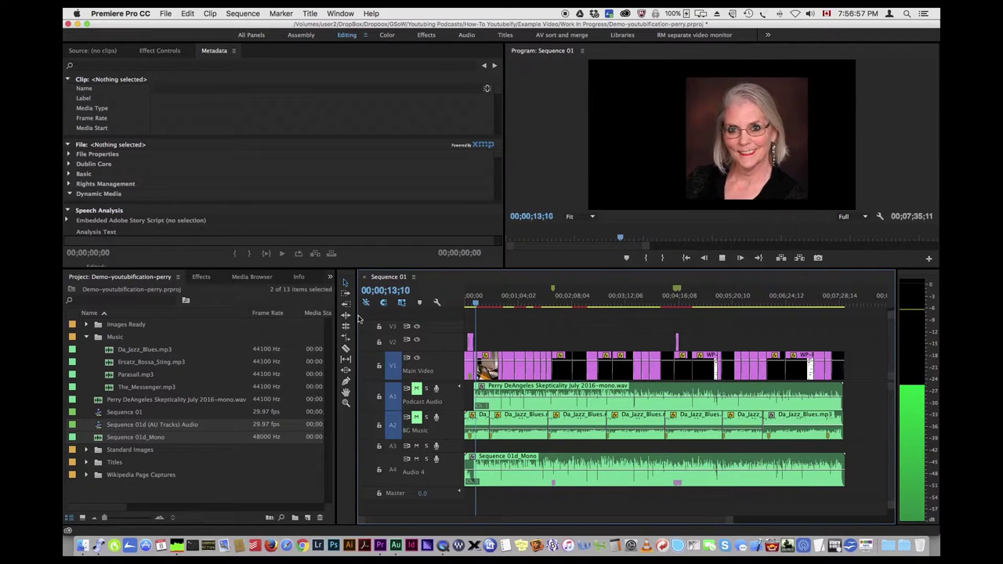
pyautogui.press('space')
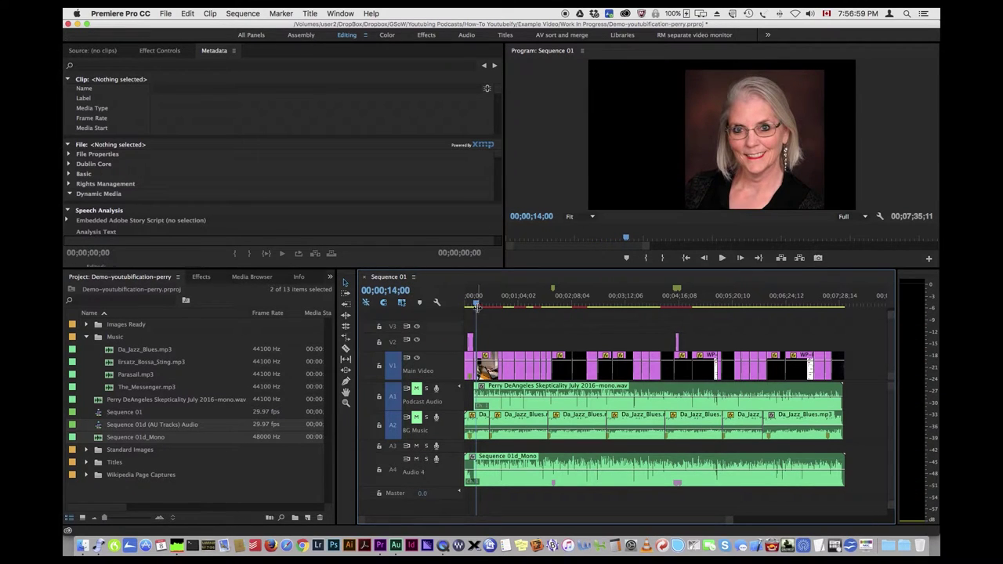
pyautogui.moveTo(476, 303); pyautogui.dragTo(837, 314)
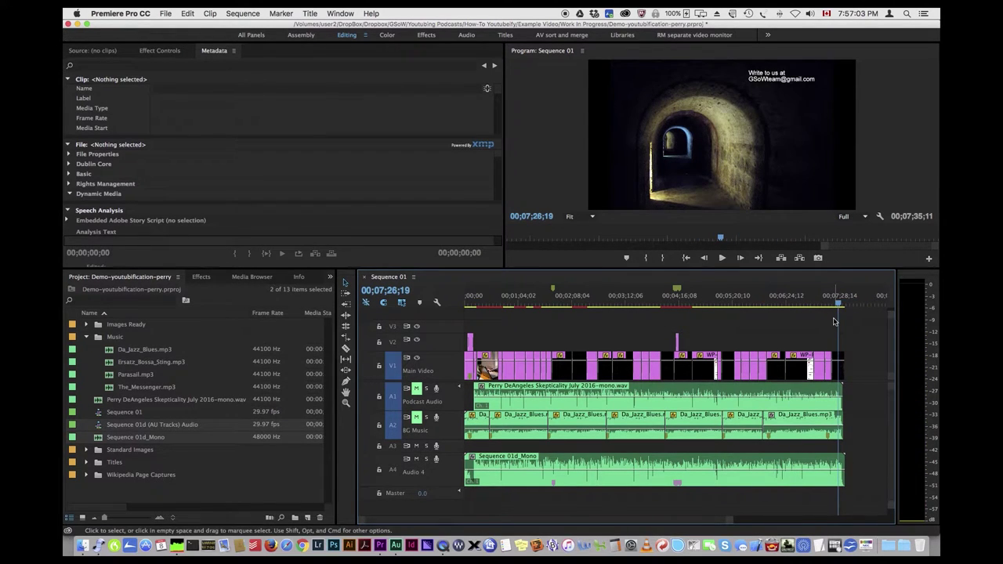
pyautogui.moveTo(838, 314); pyautogui.dragTo(829, 309)
pyautogui.press('space')
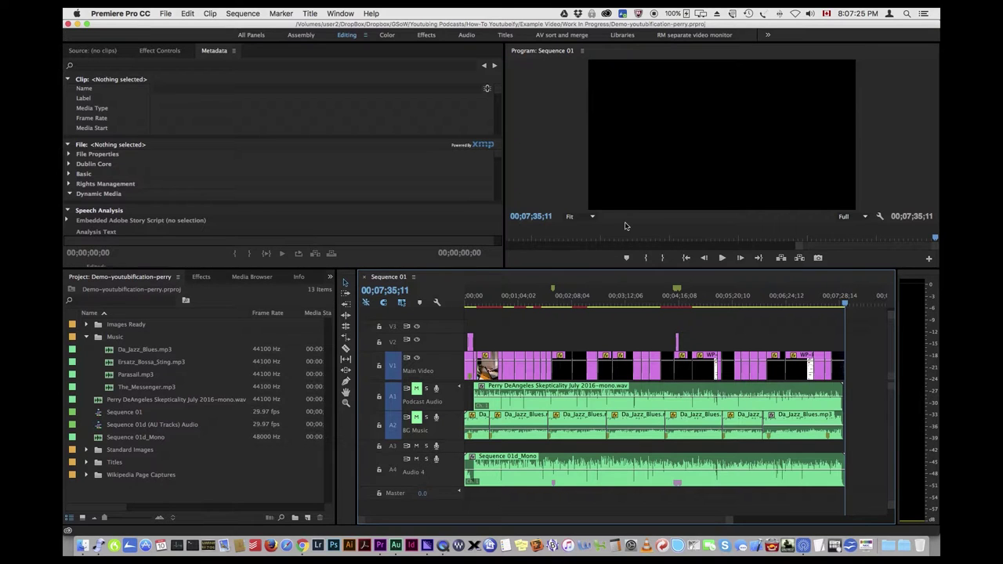
# - Return the Sequence 01 playhead to 00;00;00;00 with Home
pyautogui.click(843, 303)
pyautogui.press('space')
pyautogui.press('Home')
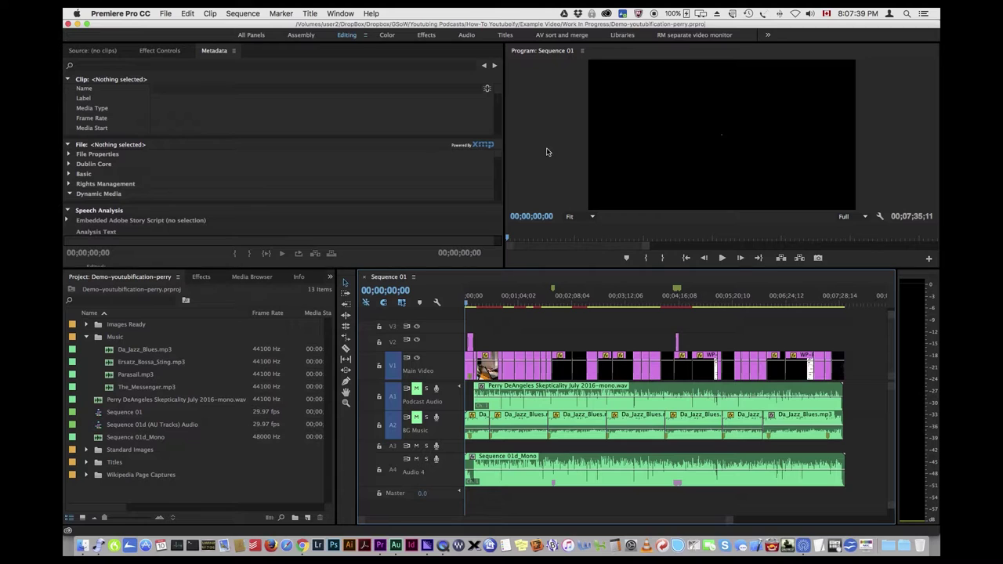
pyautogui.click(164, 13)
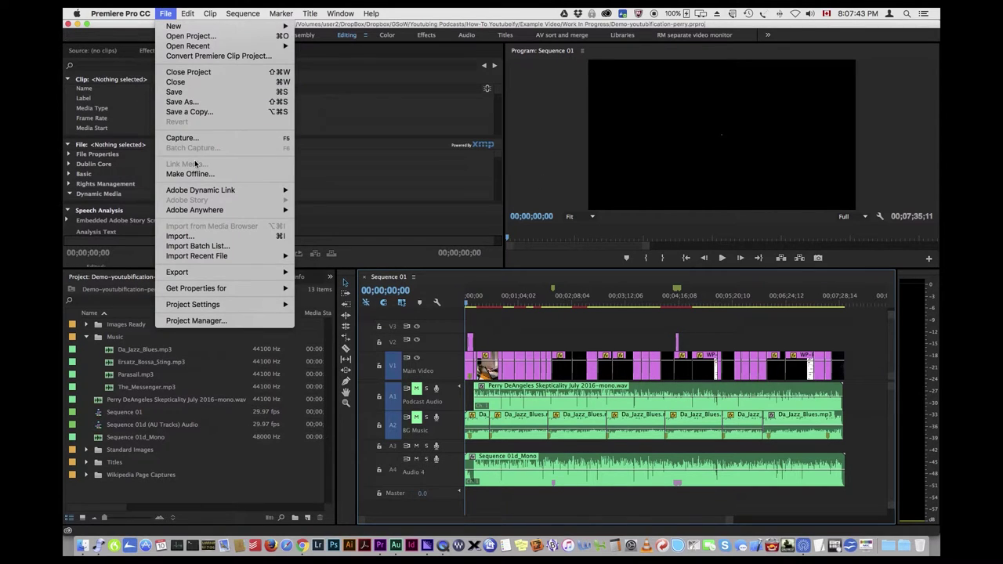
# - Start a media export using the YouTube 1080p HD preset with Source Range set to Entire Sequence
pyautogui.moveTo(232, 271)
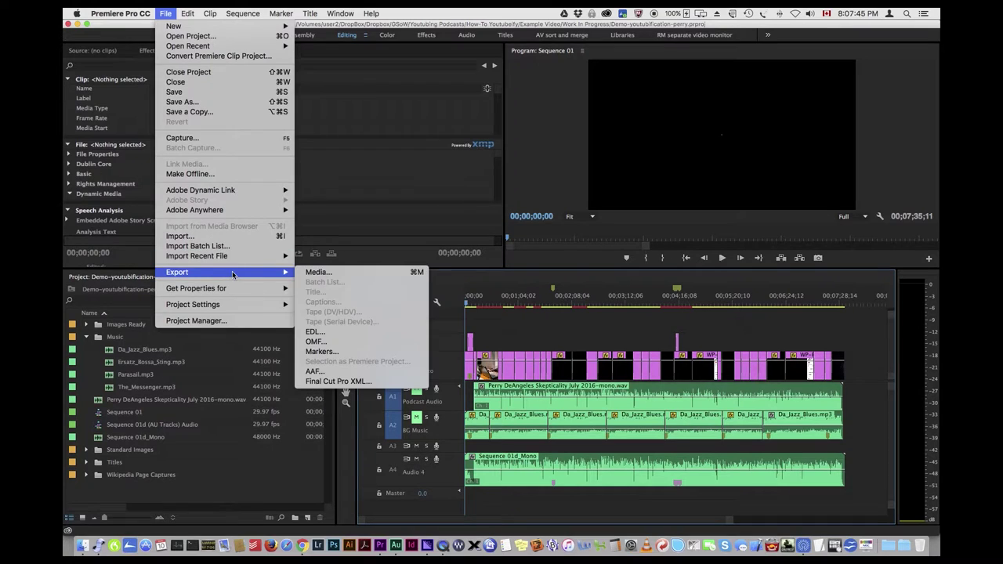
pyautogui.click(312, 272)
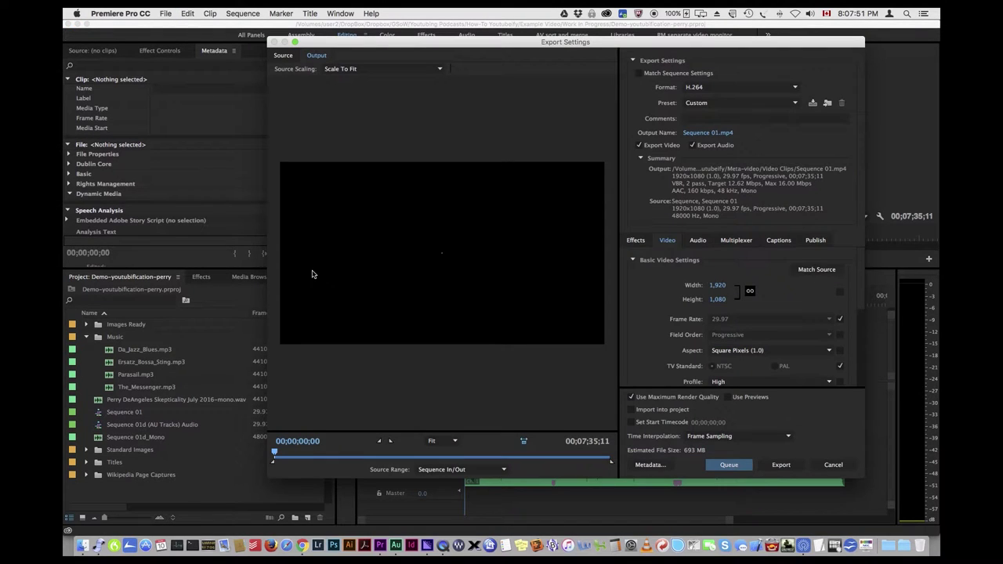
pyautogui.click(746, 106)
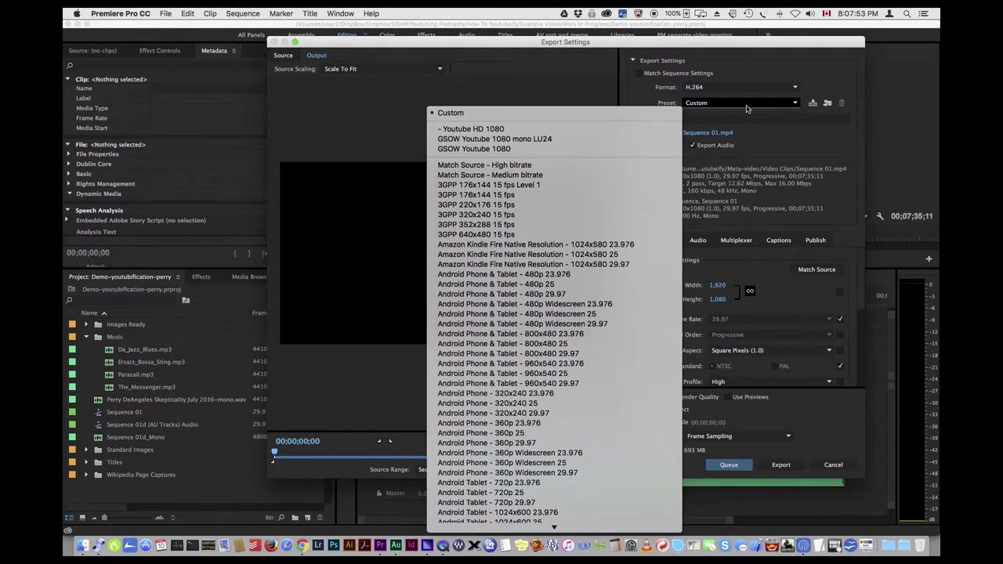
pyautogui.scroll(-10, 548, 470)
pyautogui.scroll(-15, 548, 517)
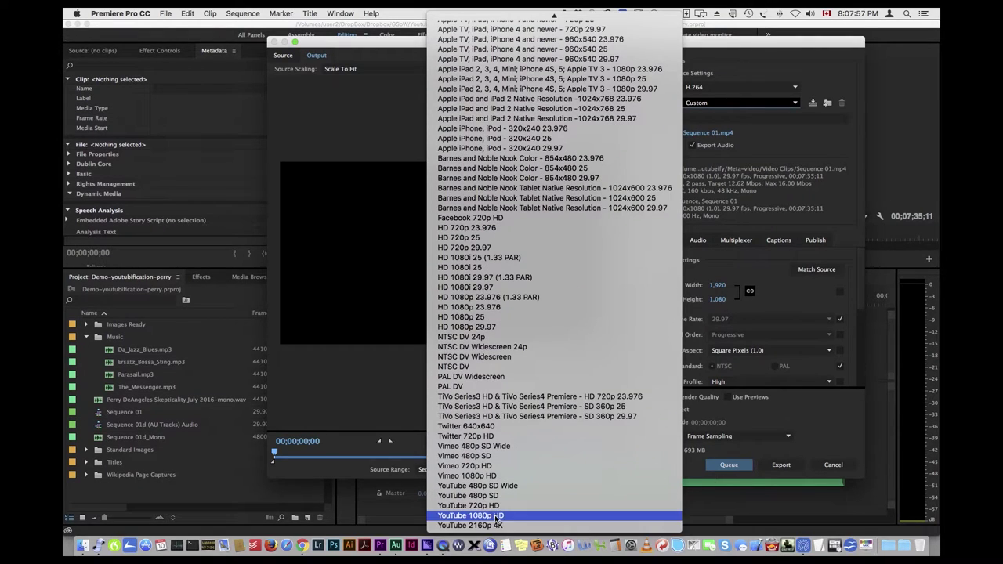
pyautogui.click(495, 516)
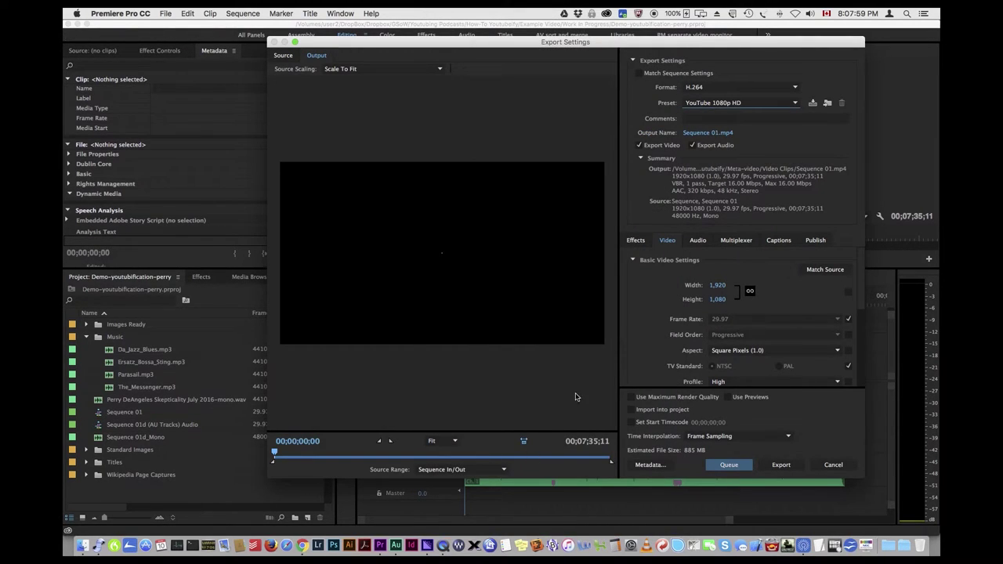
pyautogui.click(455, 470)
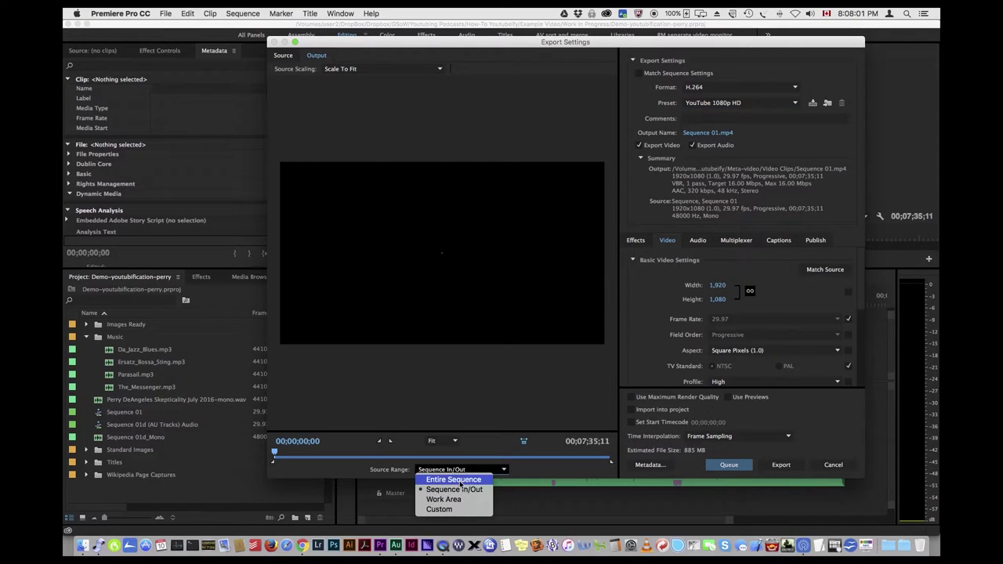
pyautogui.click(453, 480)
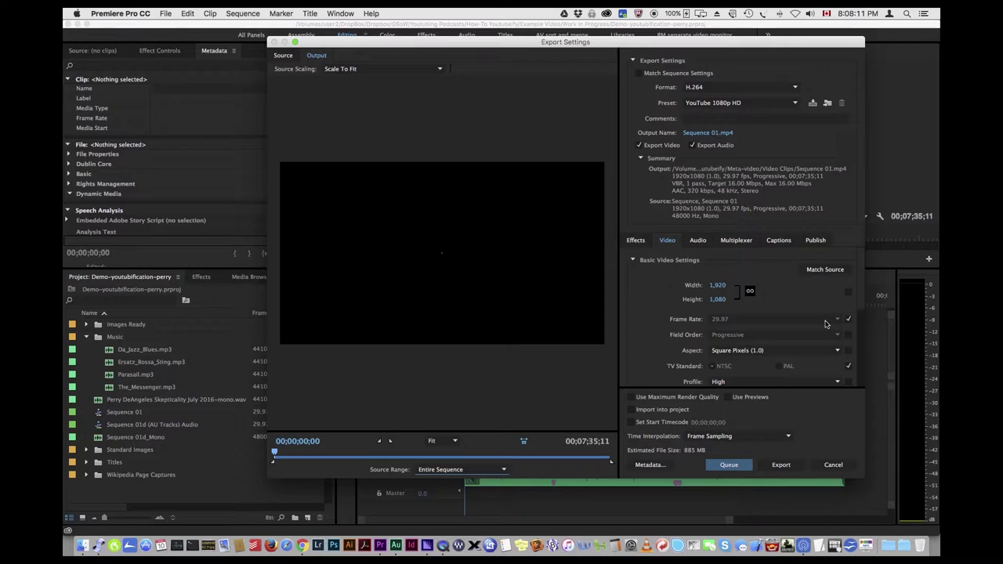
# - Set bitrate encoding to VBR, 2 pass and enable Use Maximum Render Quality
pyautogui.moveTo(862, 305); pyautogui.dragTo(861, 345)
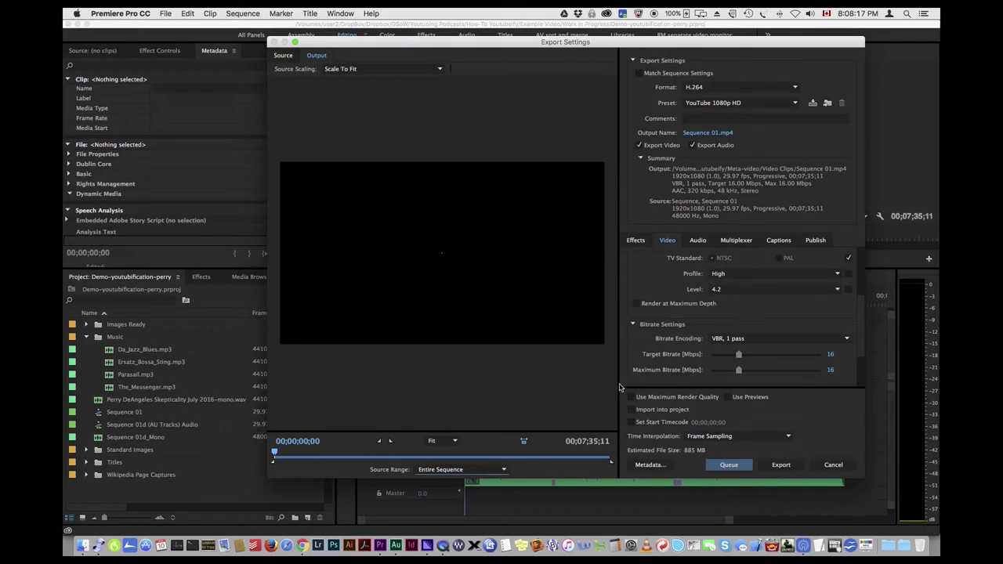
pyautogui.click(766, 338)
pyautogui.click(764, 369)
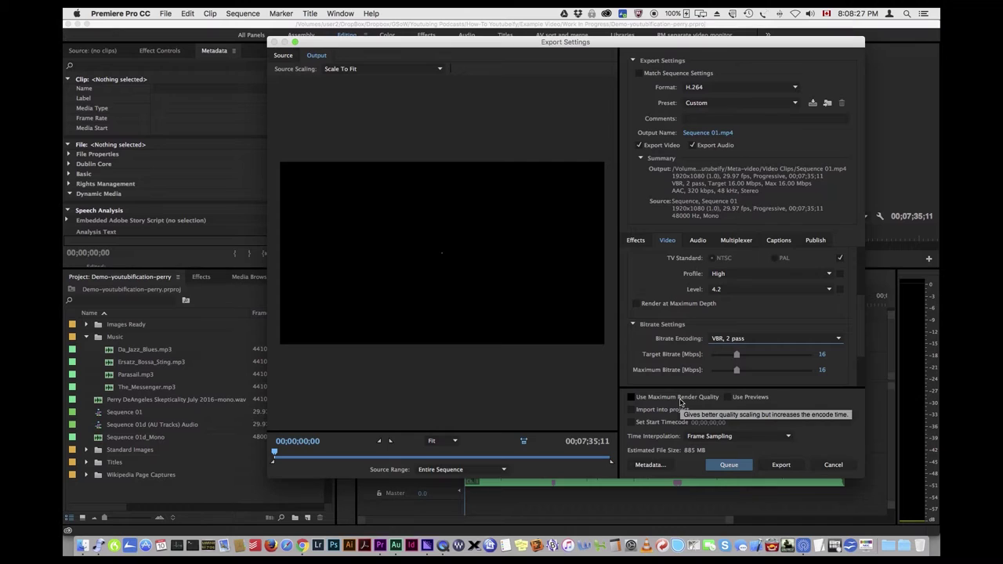
pyautogui.click(634, 398)
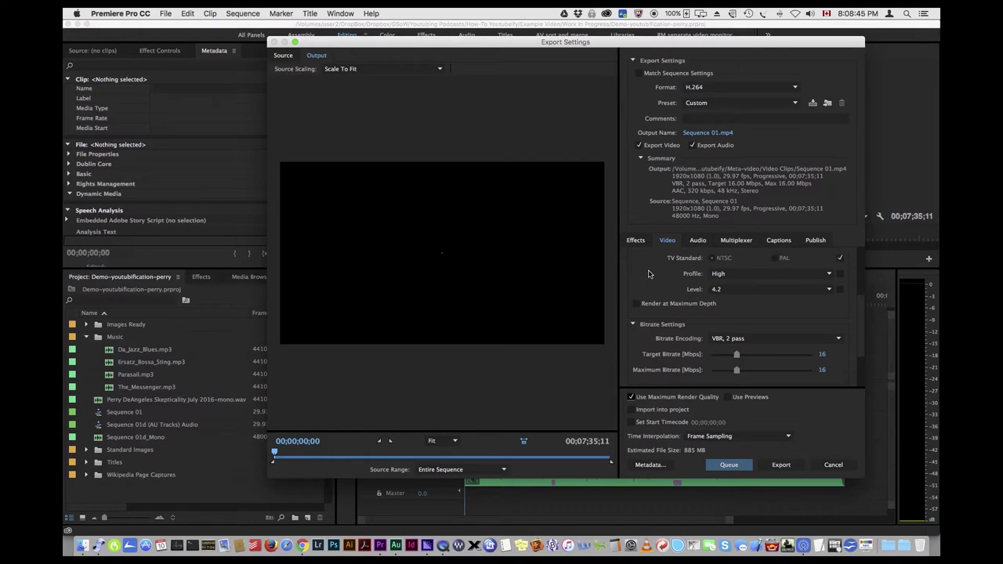
pyautogui.click(636, 241)
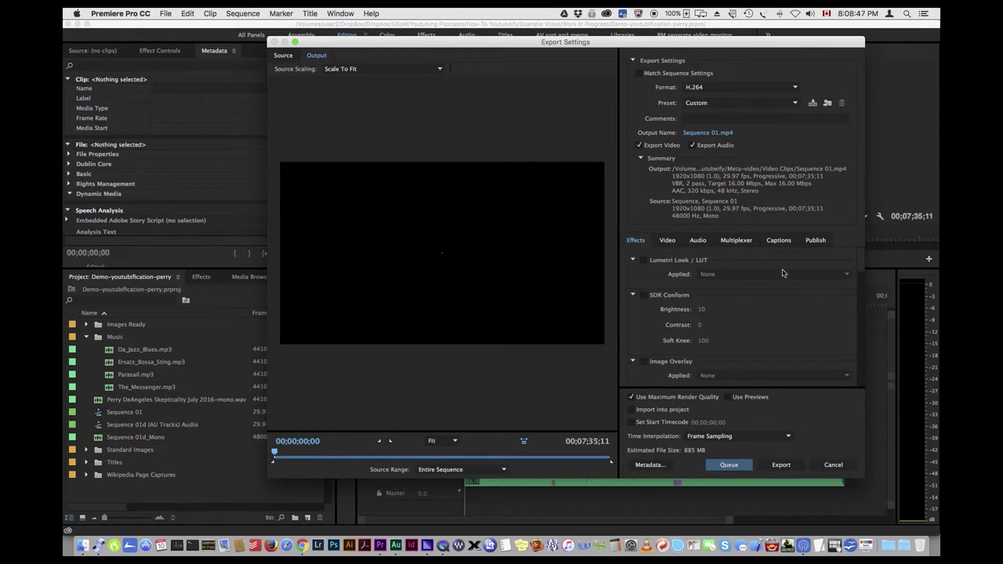
# - Enable Loudness Normalization and Configure True Peak Limiter in the export Effects settings
pyautogui.moveTo(857, 270); pyautogui.dragTo(858, 366)
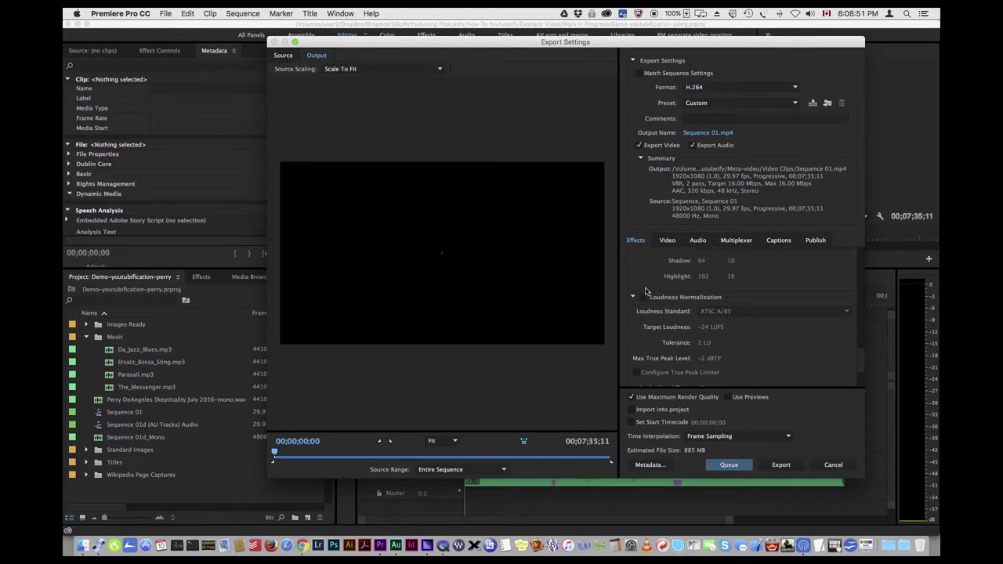
pyautogui.click(643, 297)
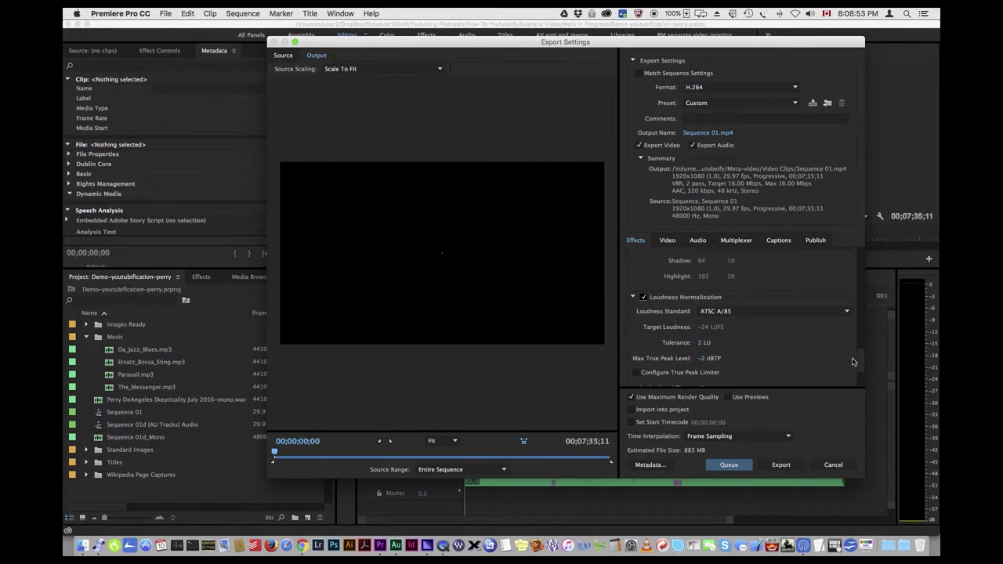
pyautogui.scroll(-2, 860, 360)
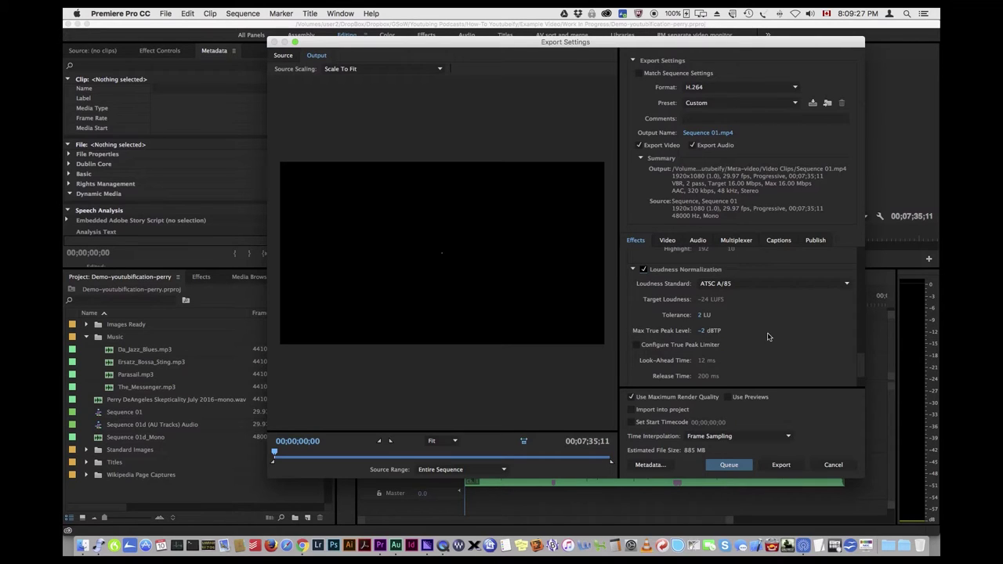
pyautogui.click(658, 348)
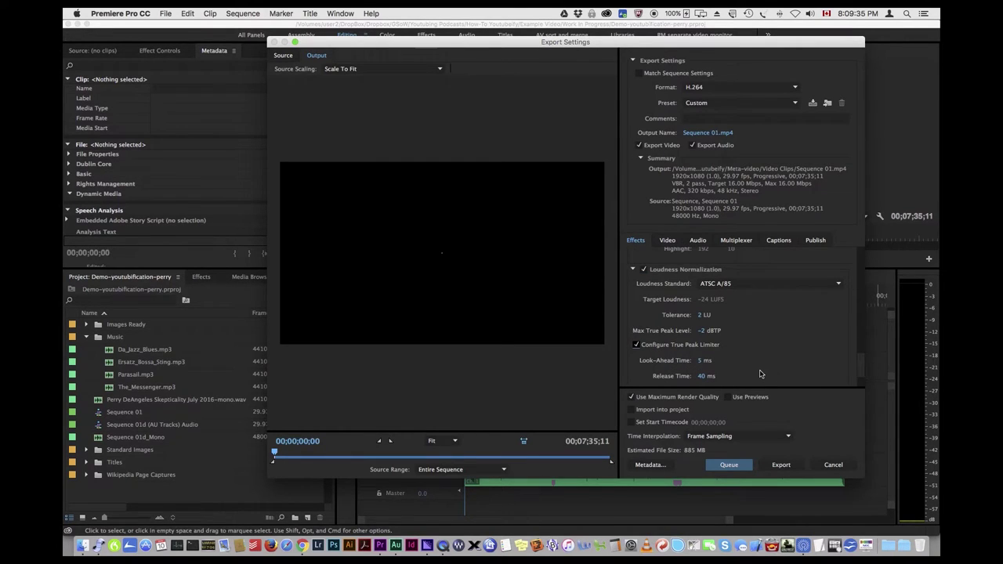
# - Set Max True Peak Level to -0.1 and send the export to the Media Encoder queue
pyautogui.click(706, 331)
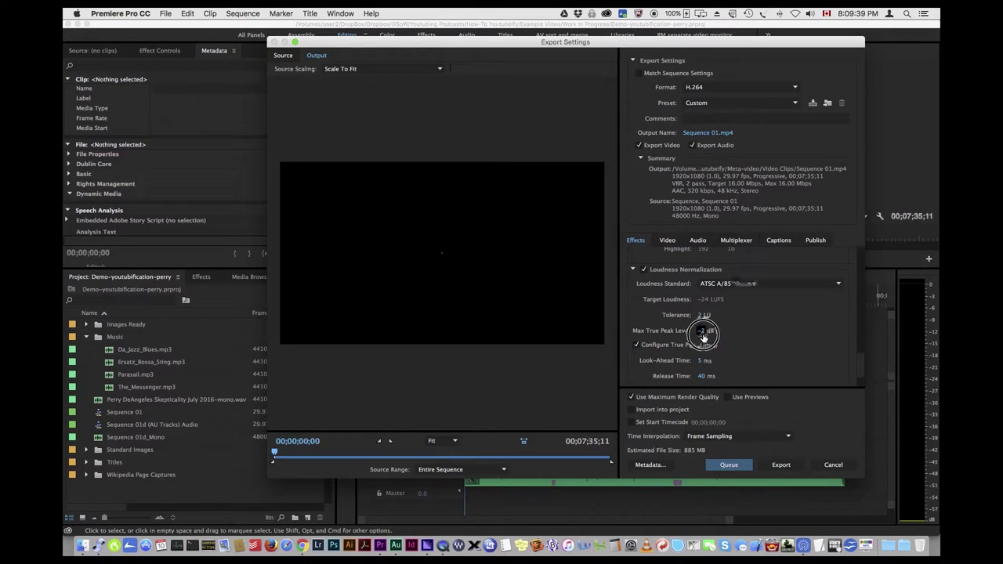
pyautogui.write('-0.1')
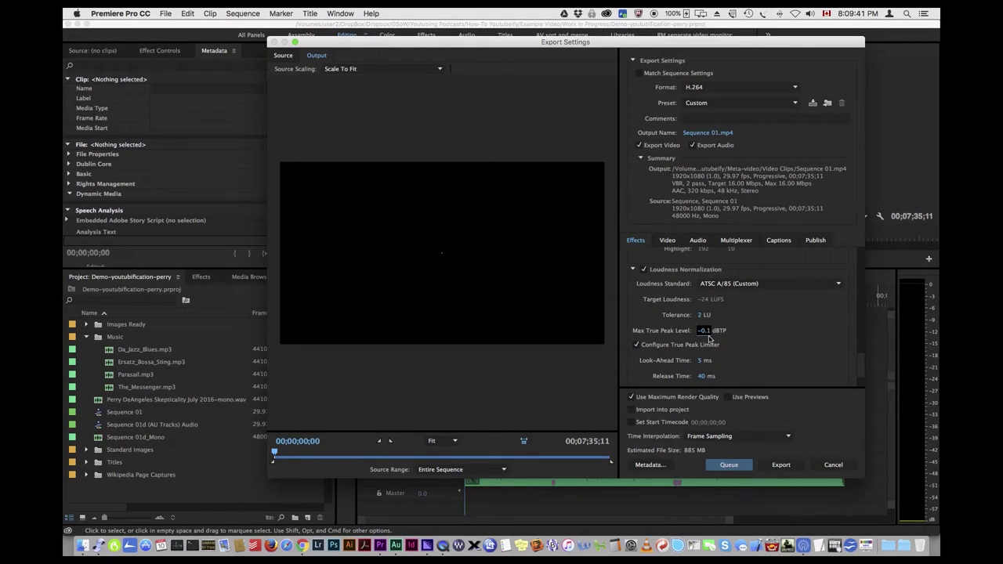
pyautogui.press('Return')
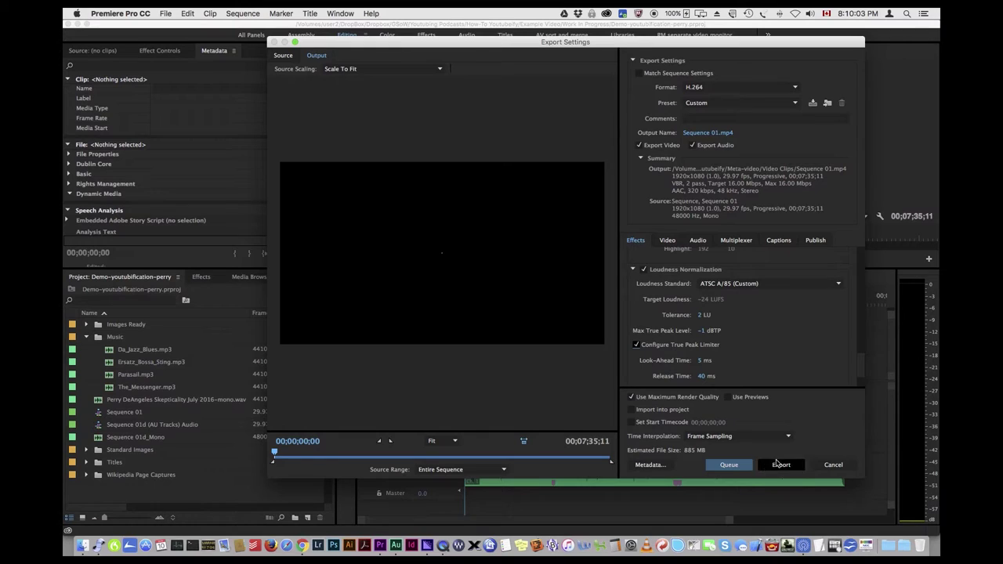
pyautogui.click(729, 466)
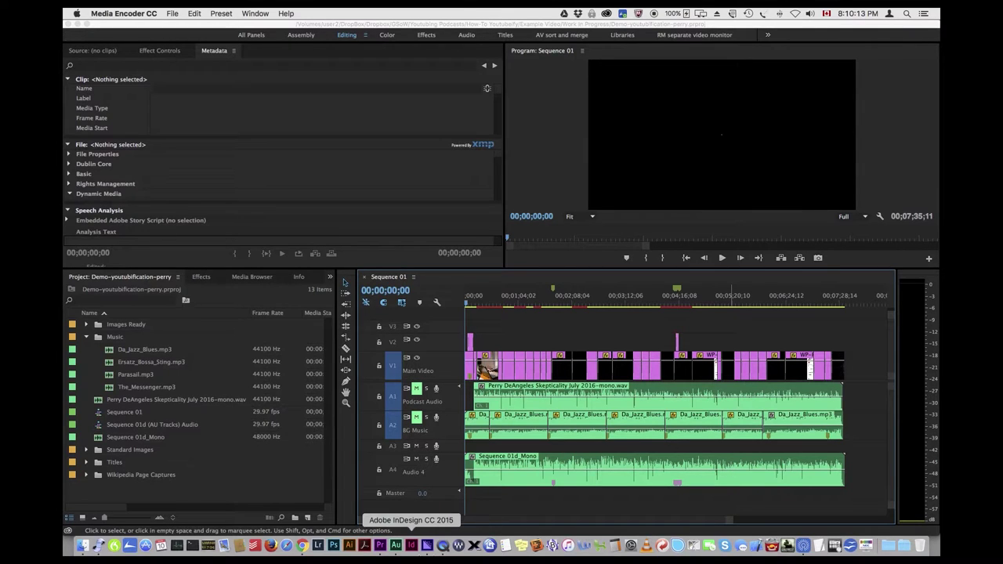
# - In Media Encoder, with Premiere and Audition minimized, start the queue to encode Sequence 01.mp4
pyautogui.click(423, 552)
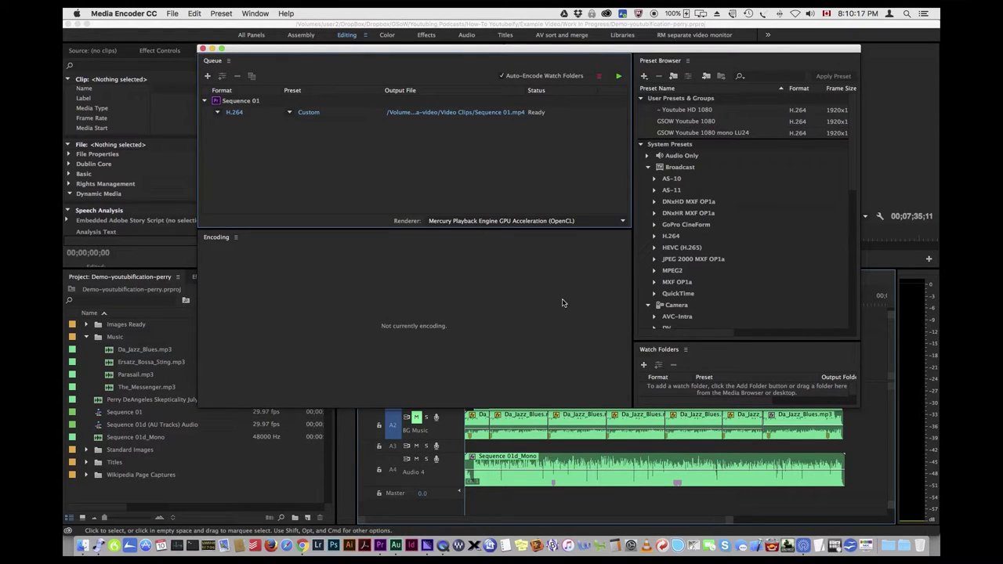
pyautogui.click(78, 25)
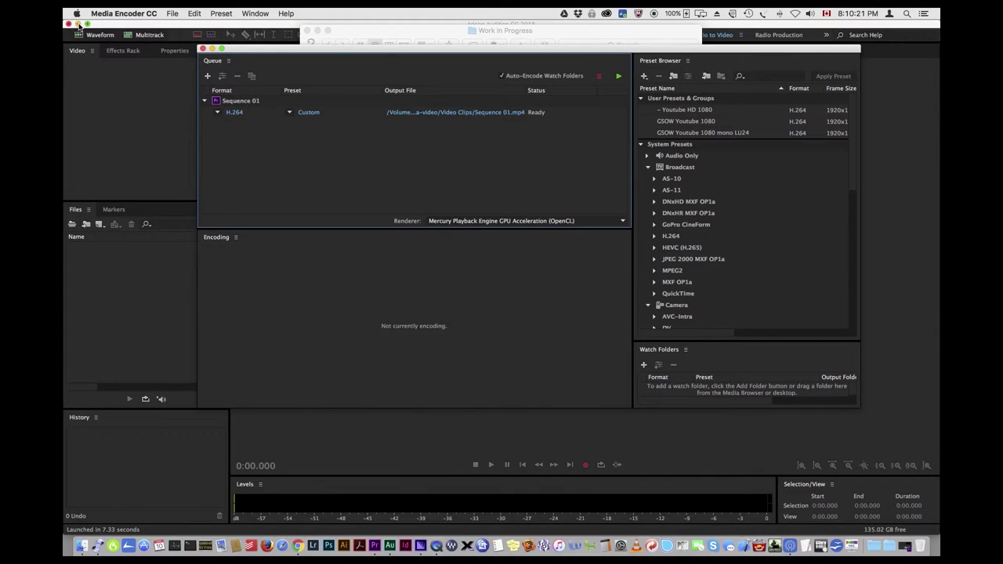
pyautogui.click(79, 25)
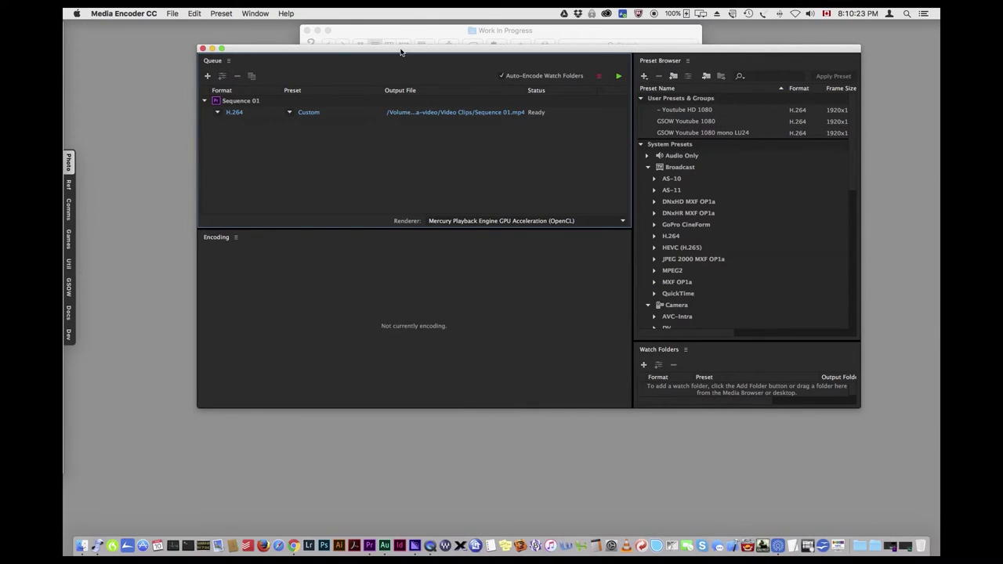
pyautogui.moveTo(401, 48); pyautogui.dragTo(400, 75)
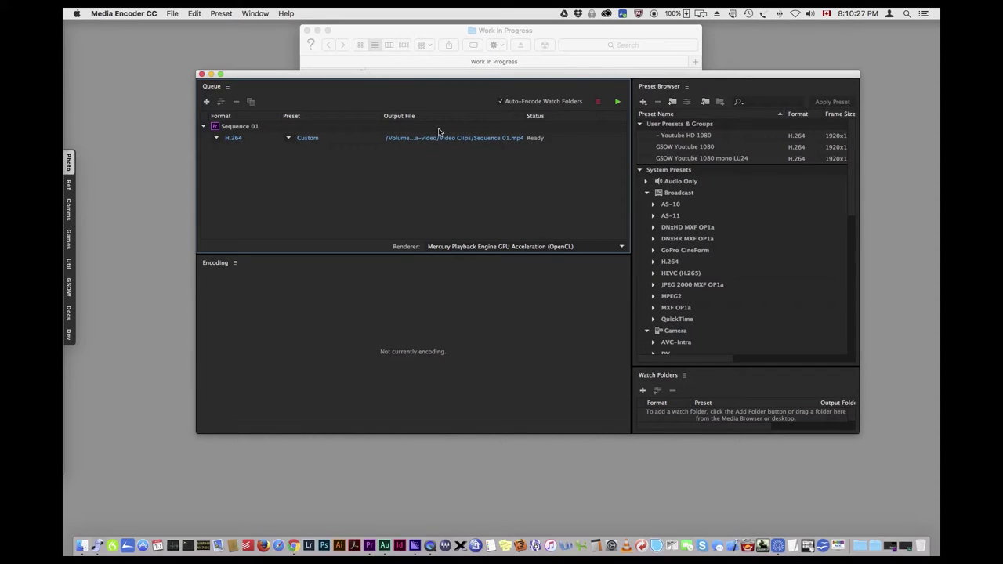
pyautogui.click(617, 101)
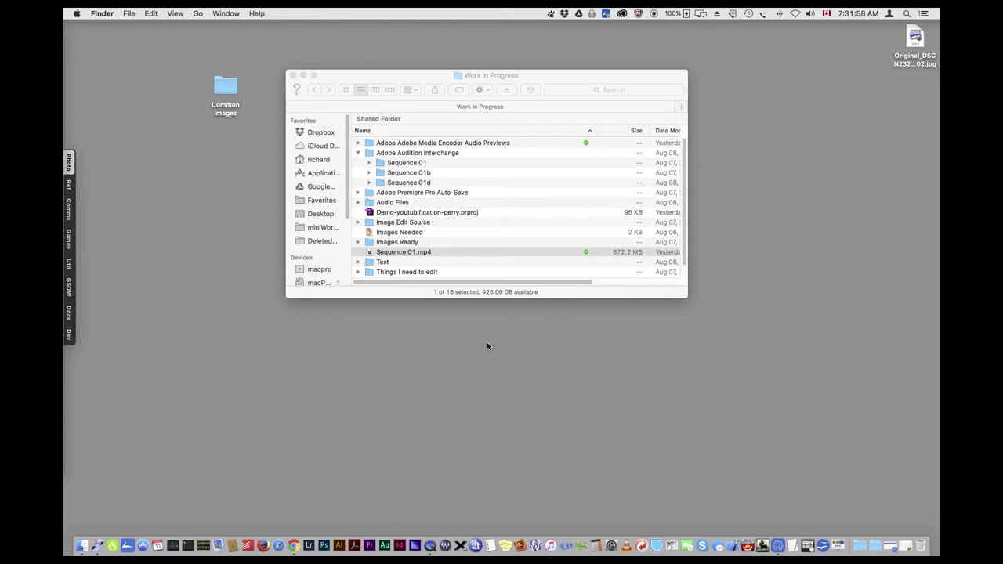
# - Bring the Finder Work In Progress folder forward to check the 872.2 MB Sequence 01.mp4
pyautogui.click(430, 83)
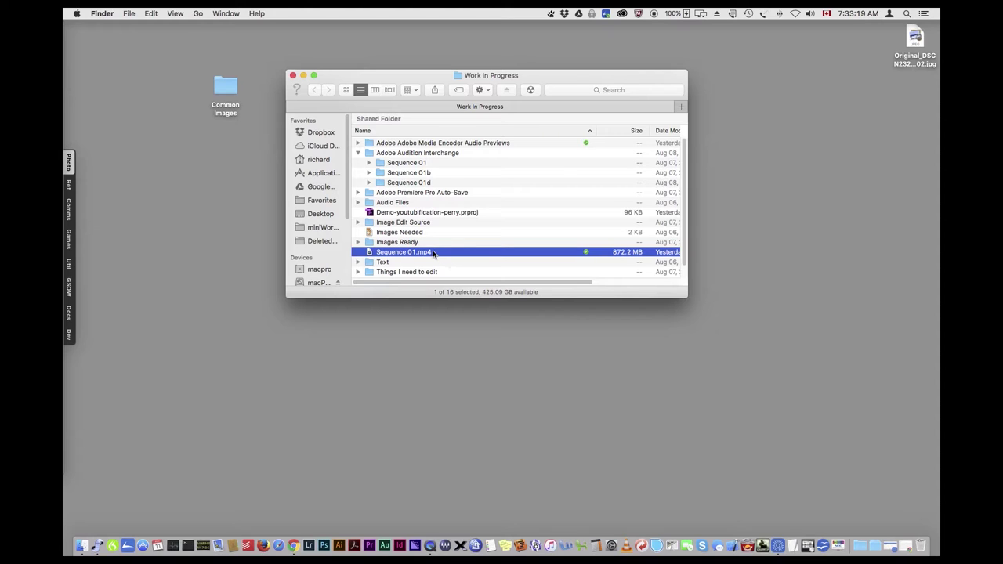
# - Preview Sequence 01.mp4, skimming through to the Wikipedia part, the Personal life section and near the end
pyautogui.press('space')
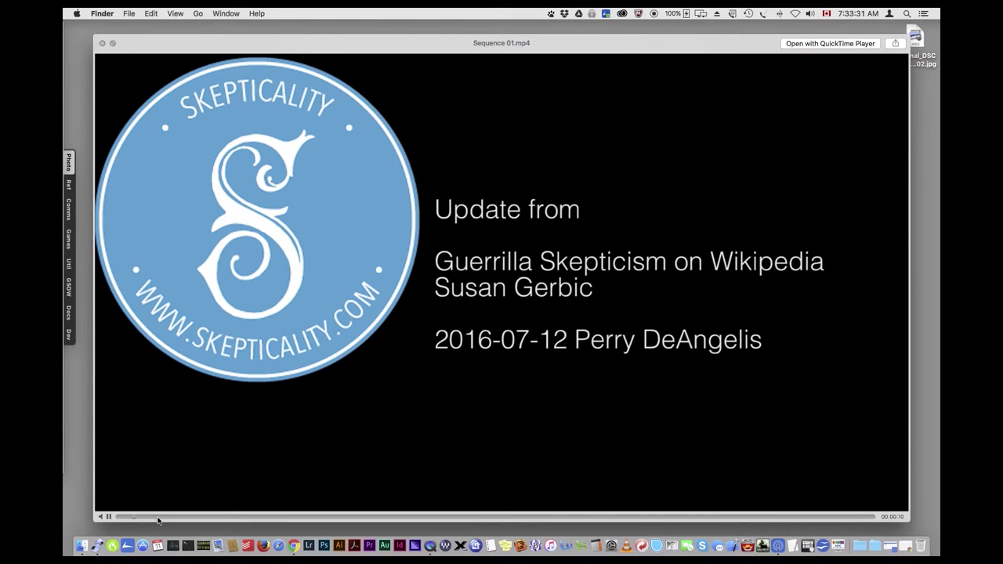
pyautogui.click(158, 517)
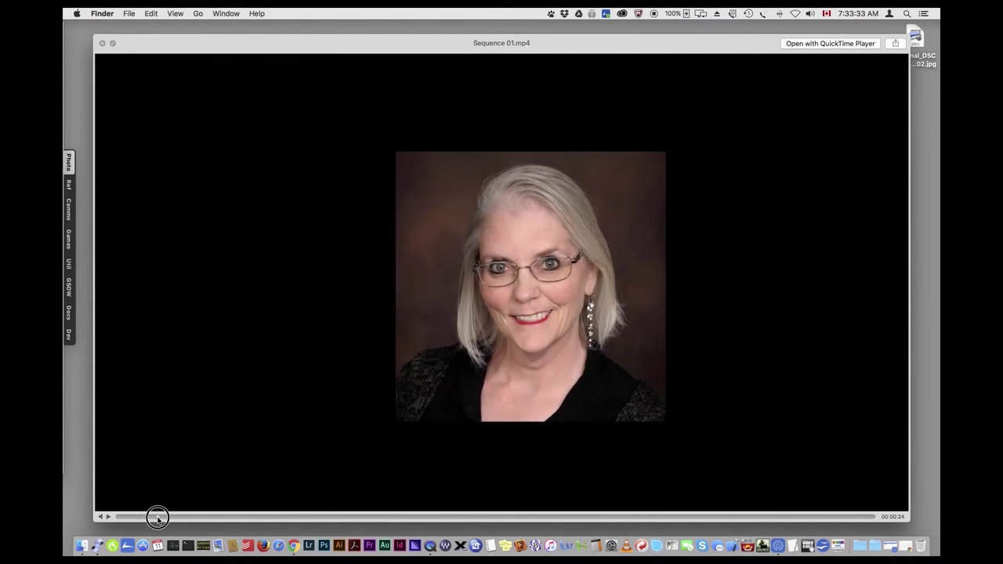
pyautogui.moveTo(240, 519); pyautogui.dragTo(318, 517)
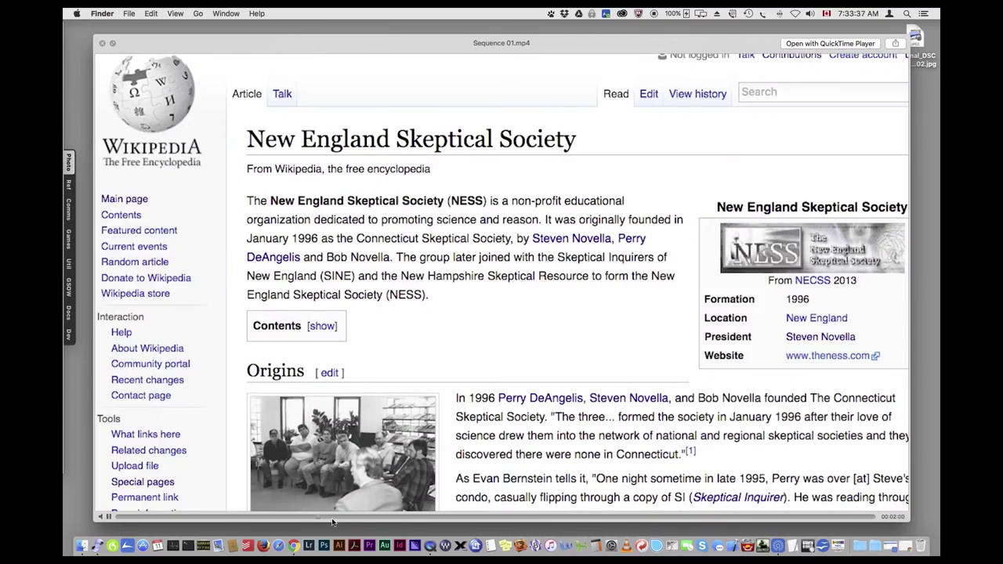
pyautogui.click(420, 519)
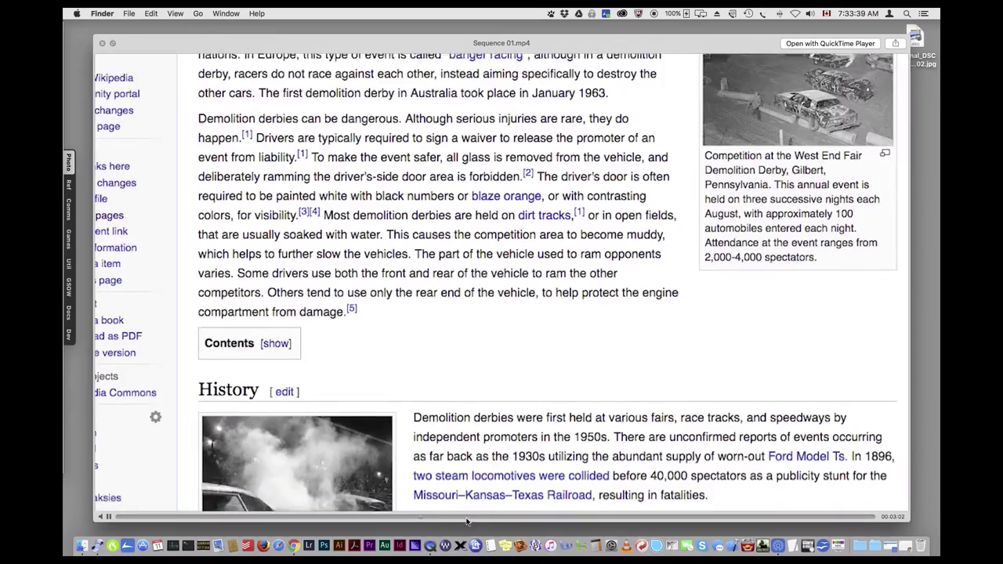
pyautogui.click(515, 518)
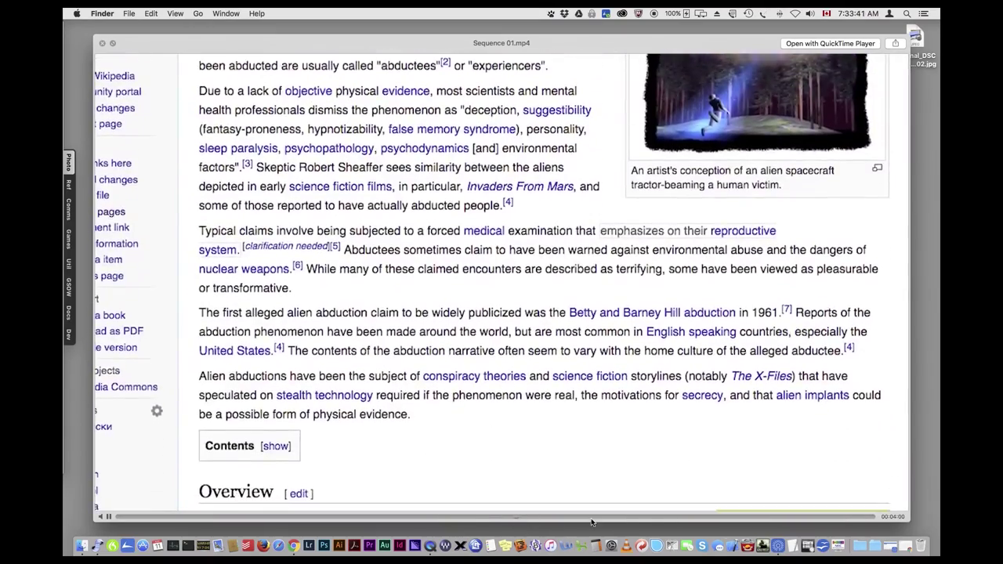
pyautogui.click(593, 517)
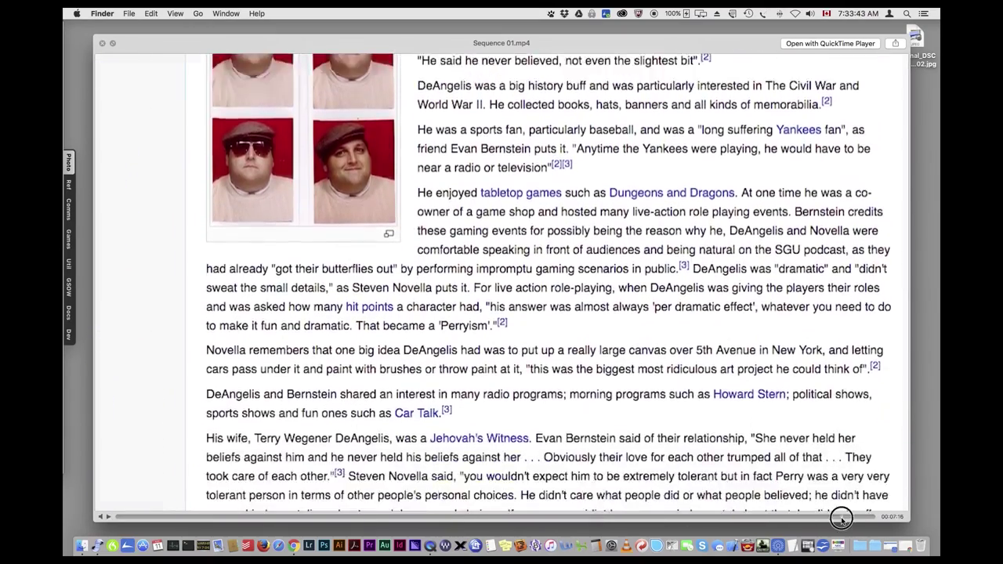
pyautogui.click(840, 517)
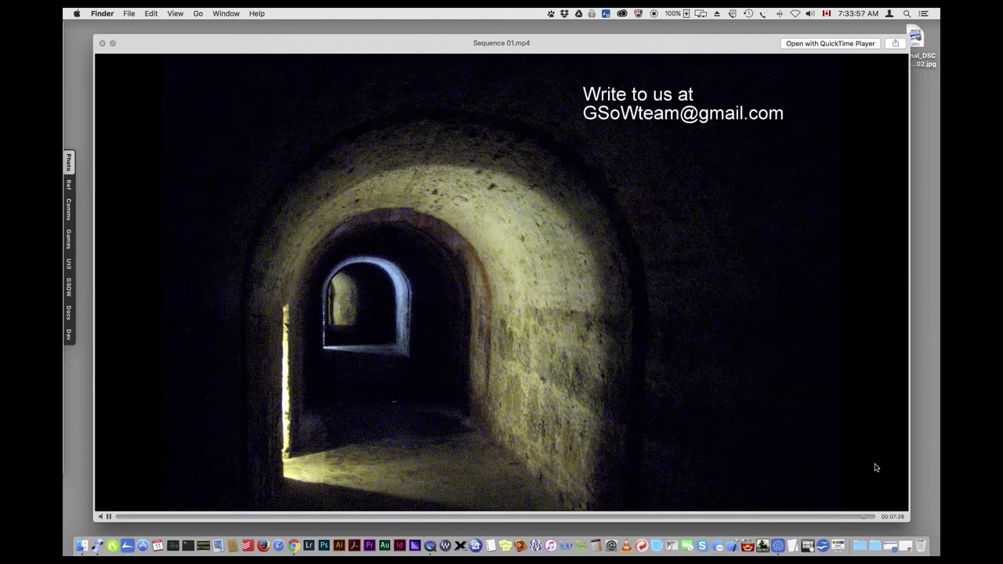
pyautogui.press('space')
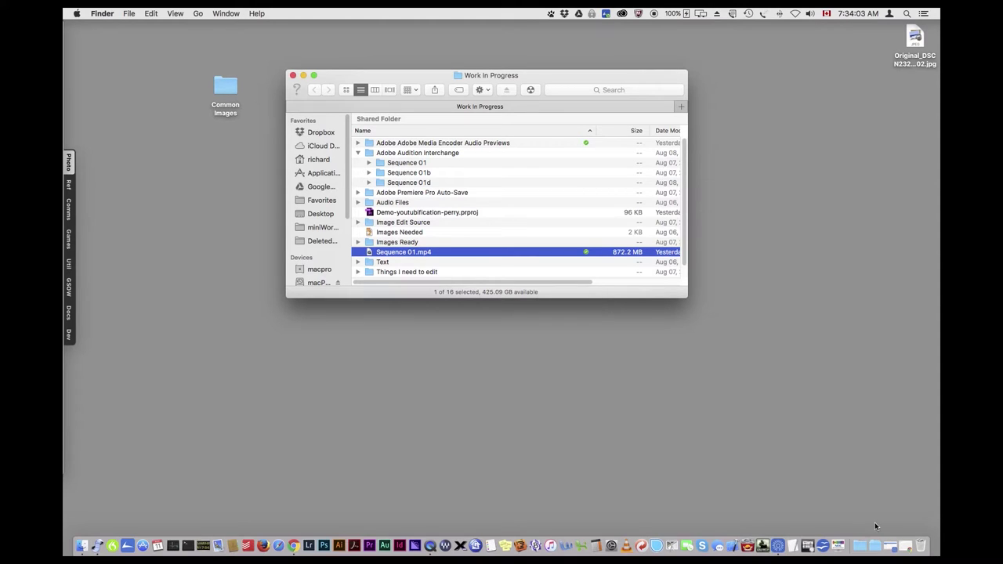
# - Place the Work In Progress folder at the far left beside Chrome and go to the YouTube home page
pyautogui.click(906, 551)
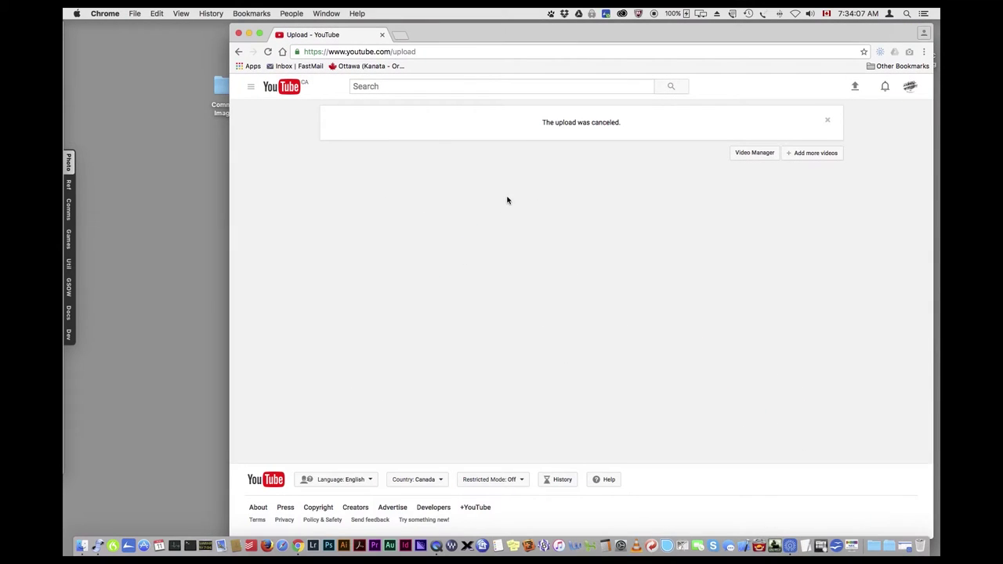
pyautogui.click(83, 549)
pyautogui.moveTo(556, 79); pyautogui.dragTo(362, 84)
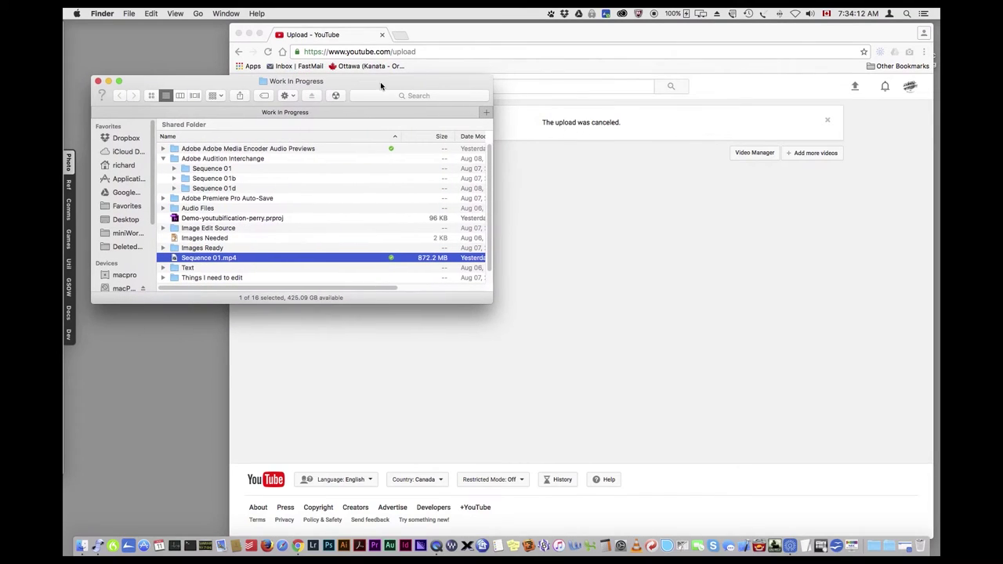
pyautogui.click(503, 34)
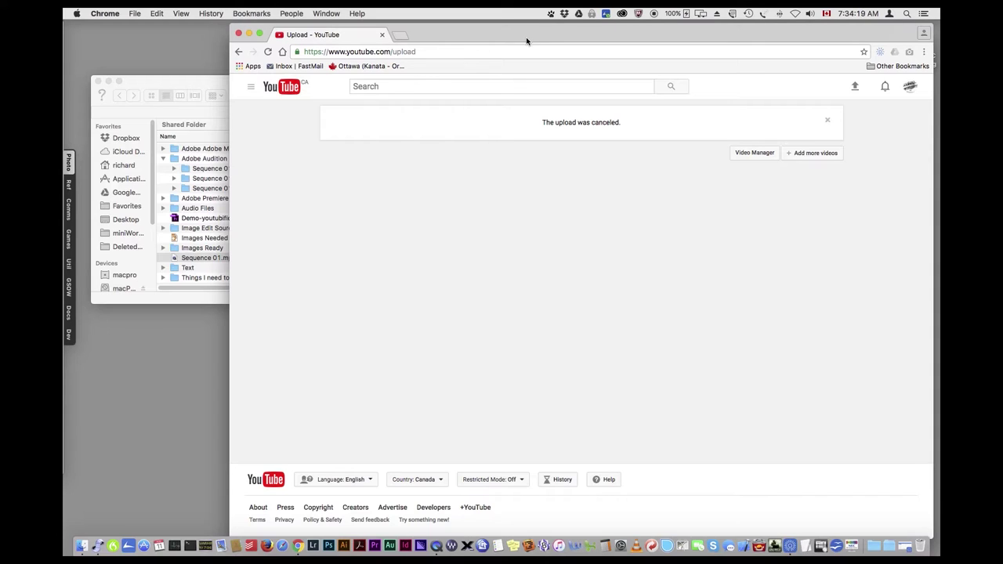
pyautogui.click(283, 91)
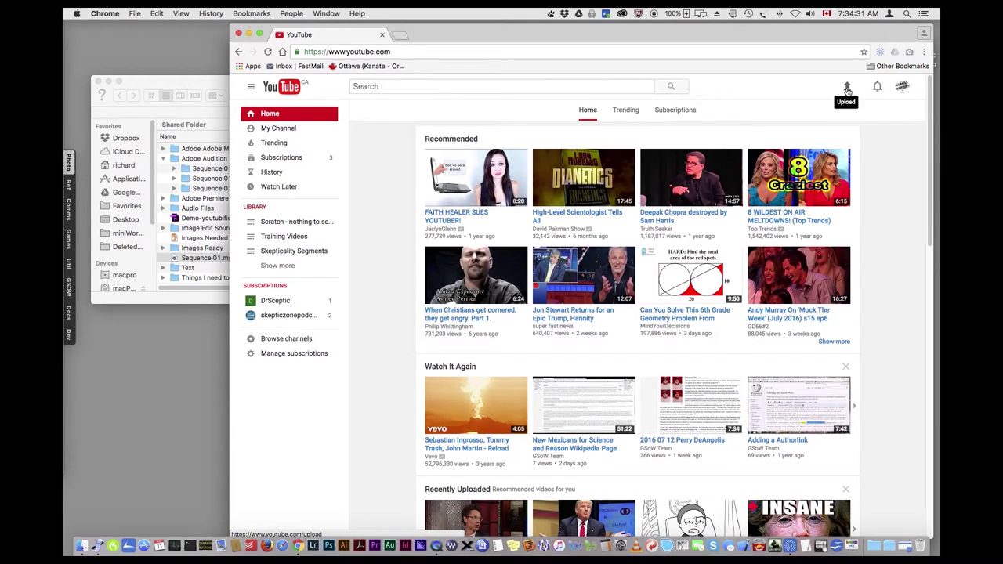
pyautogui.click(846, 89)
# - On the YouTube upload page, switch the upload privacy from Public to Private
pyautogui.click(844, 89)
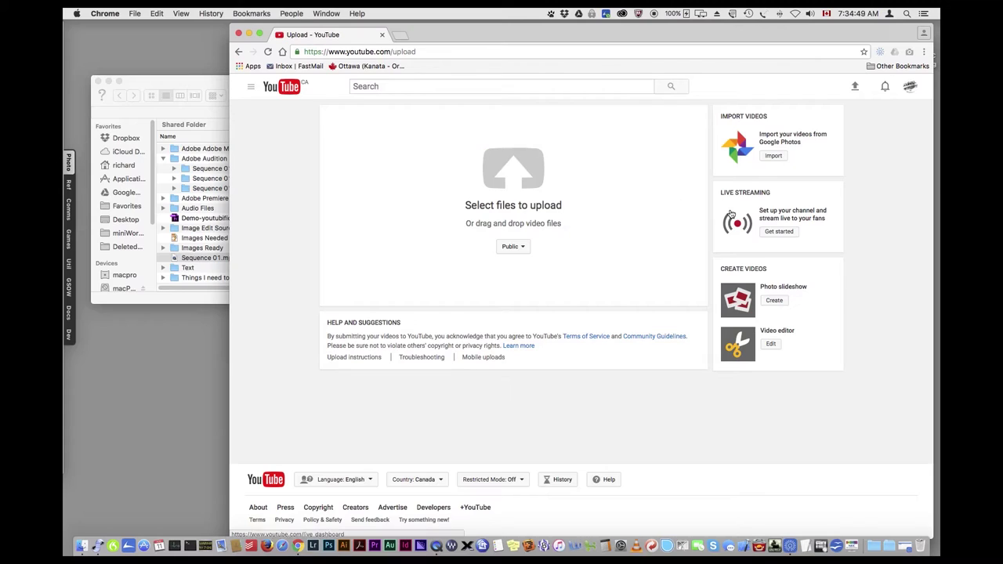
pyautogui.click(522, 248)
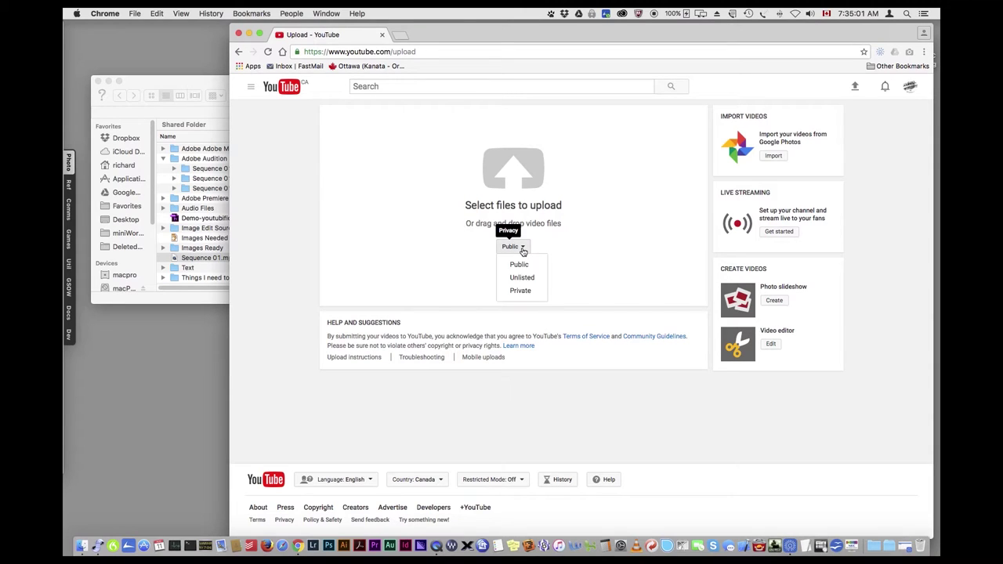
pyautogui.click(521, 290)
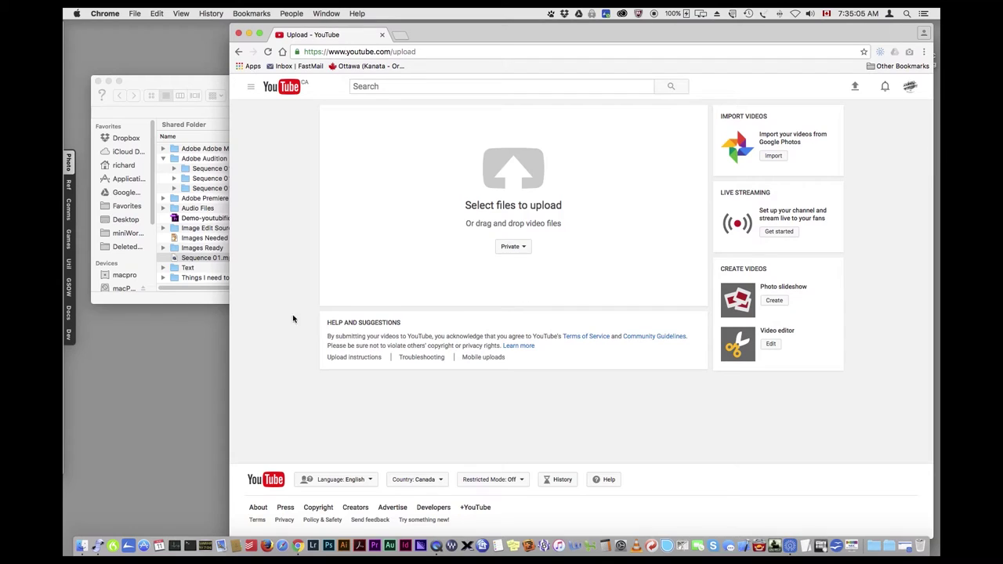
# - Upload Sequence 01.mp4 and replace its title with 'Test only, don't botther looking'
pyautogui.moveTo(192, 258); pyautogui.dragTo(520, 197)
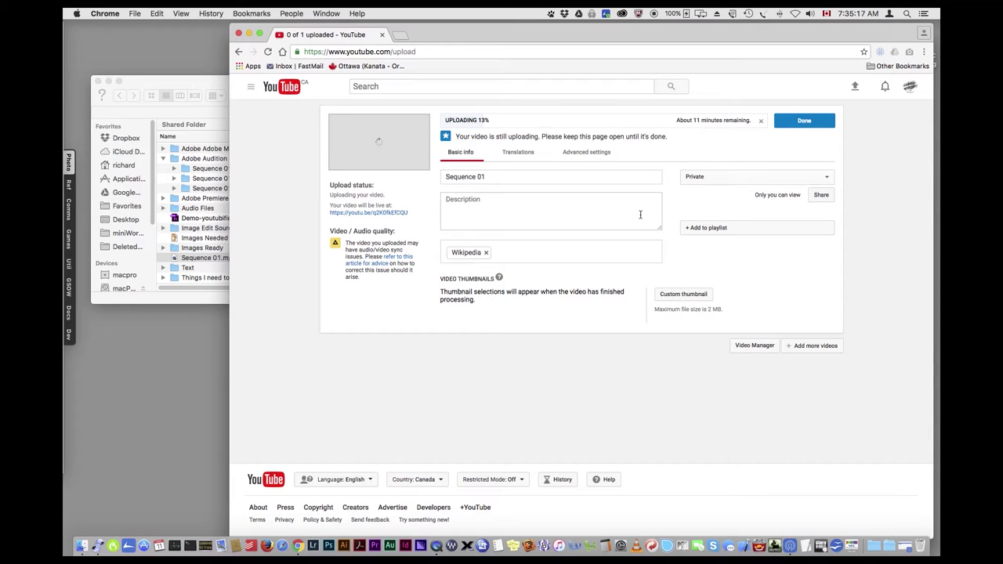
pyautogui.click(504, 177)
pyautogui.moveTo(426, 179); pyautogui.dragTo(485, 179)
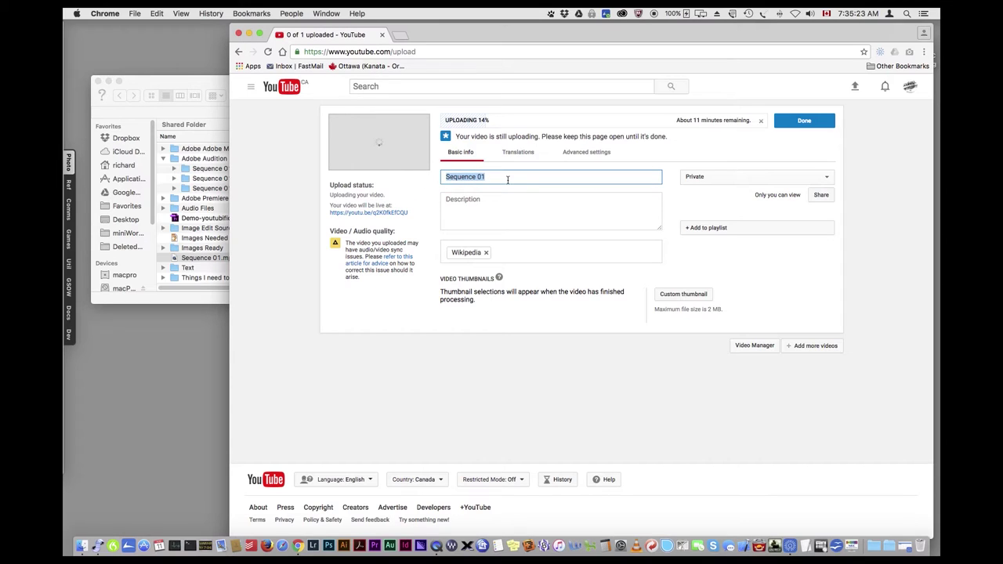
pyautogui.click(493, 201)
pyautogui.moveTo(495, 177); pyautogui.dragTo(419, 181)
pyautogui.write('Test ')
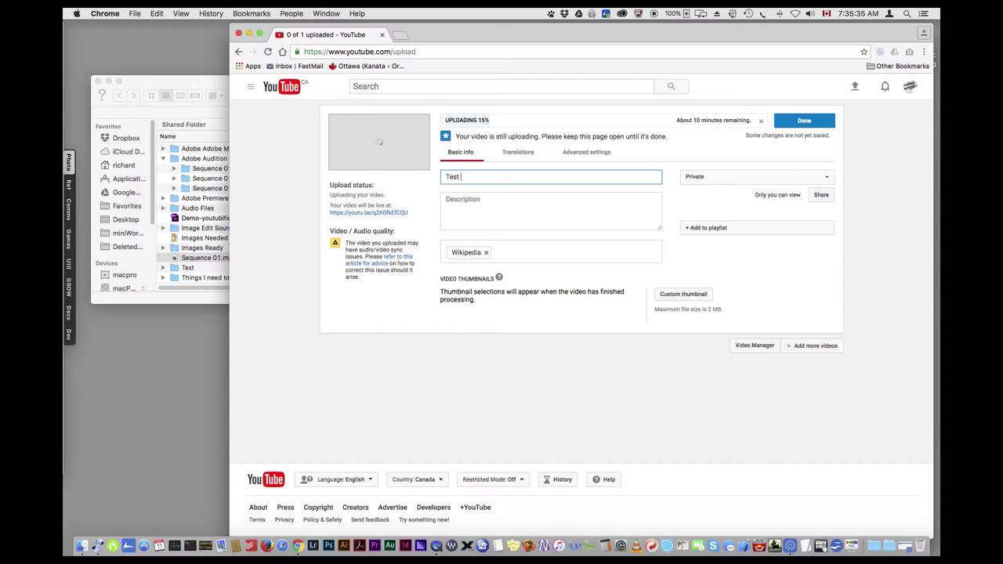
pyautogui.write("only, don't botther looking")
# - Paste the prepared description and add the tags gsow and perry deangelis
pyautogui.click(549, 210)
pyautogui.write('Ignore this video - it is part of a demo of how to produce videos, and will be deleted promptly.')
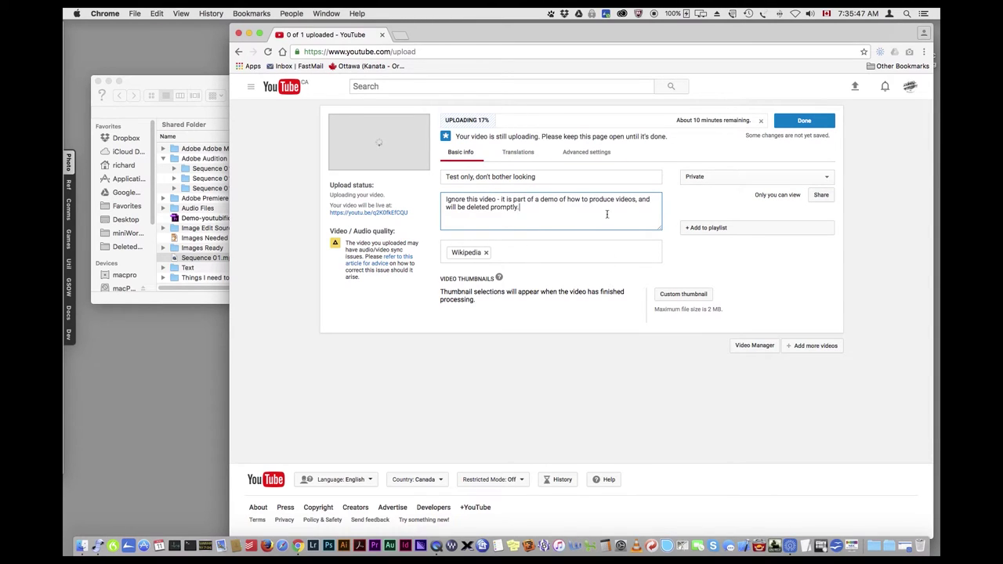
pyautogui.click(551, 253)
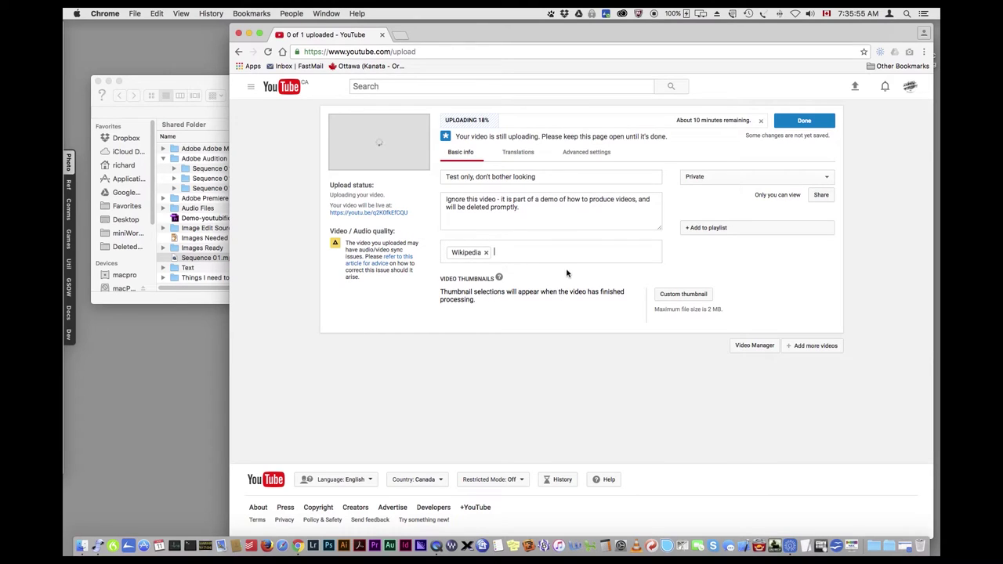
pyautogui.write('gsow')
pyautogui.press('Return')
pyautogui.write('perry deangelis')
pyautogui.press('Return')
# - Add the tags perry deangeles, novella and gerbic
pyautogui.write('perry')
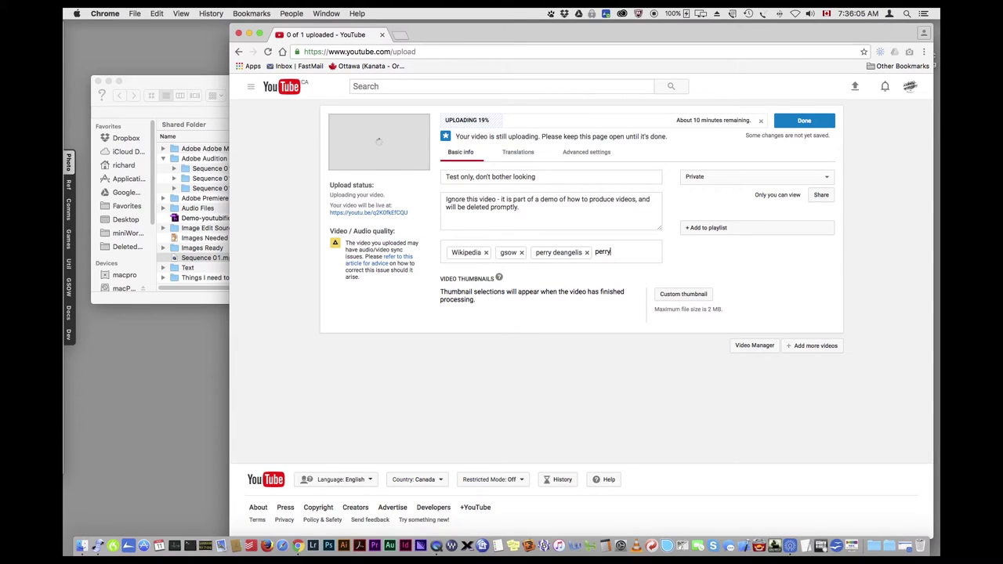
pyautogui.write(' deangeles')
pyautogui.press('Return')
pyautogui.write('novella')
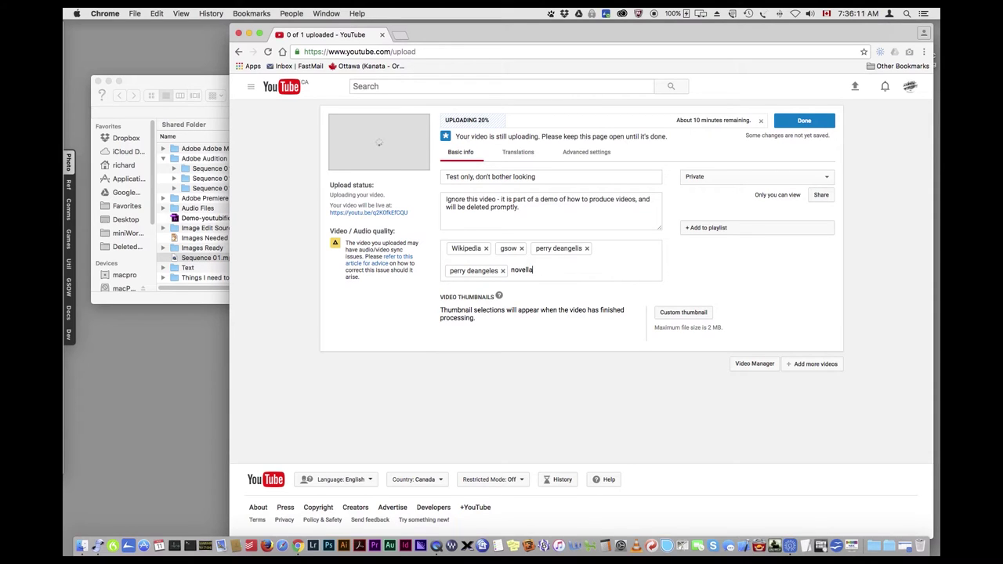
pyautogui.press('Return')
pyautogui.write('gerbic')
pyautogui.press('Return')
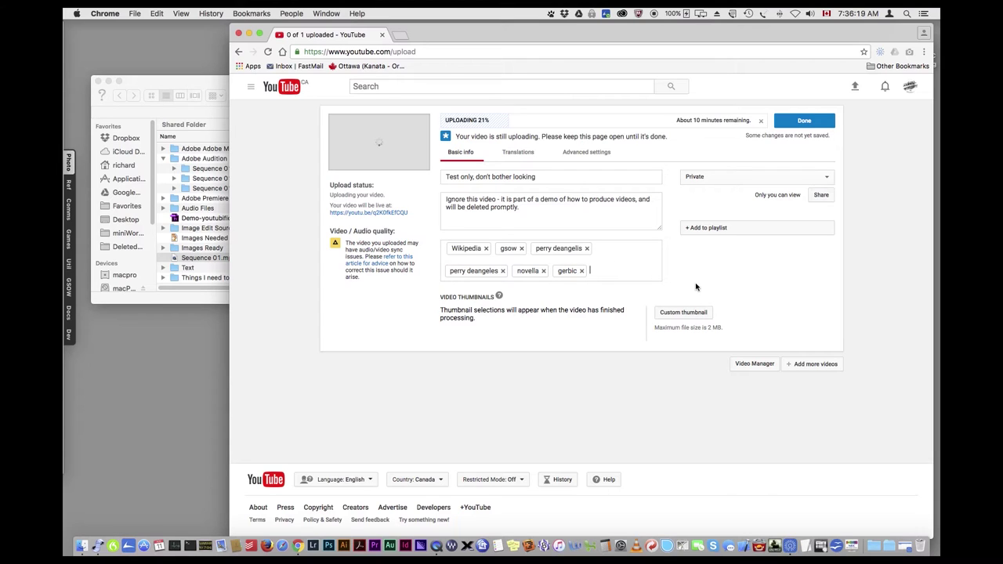
# - Tick the 'Scratch - nothing to see here' playlist for the video and close the playlist list
pyautogui.click(723, 231)
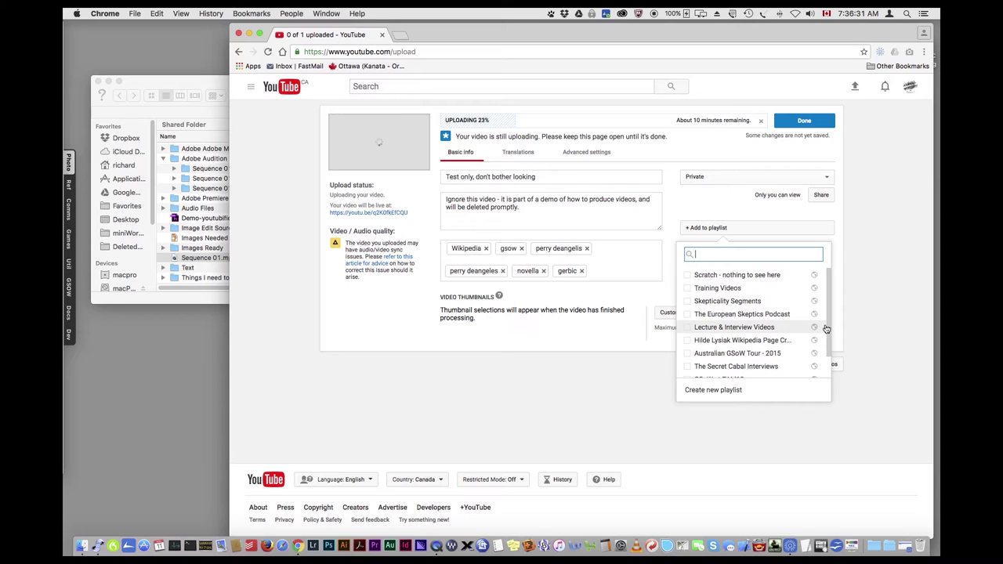
pyautogui.moveTo(826, 324); pyautogui.dragTo(828, 307)
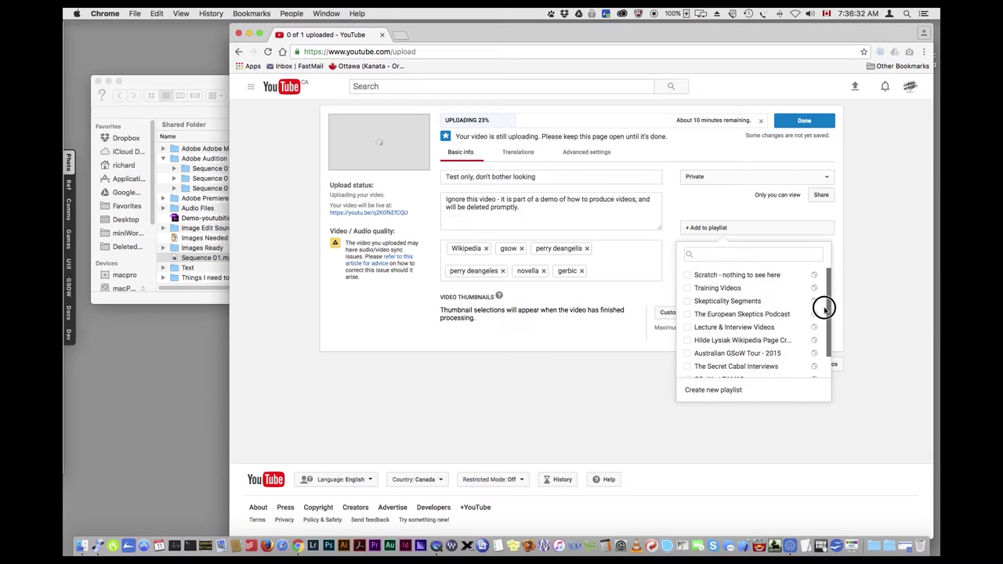
pyautogui.click(739, 278)
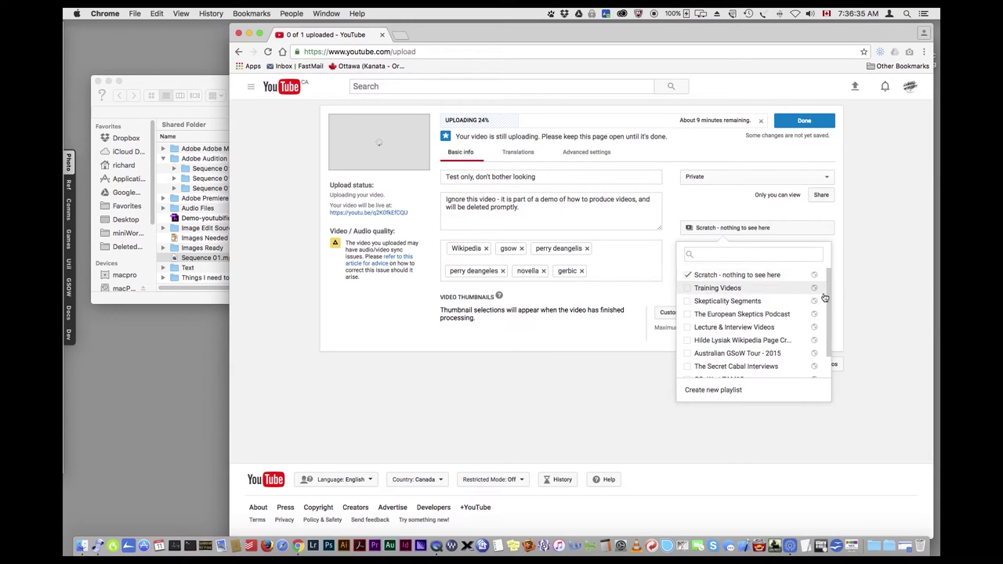
pyautogui.click(894, 362)
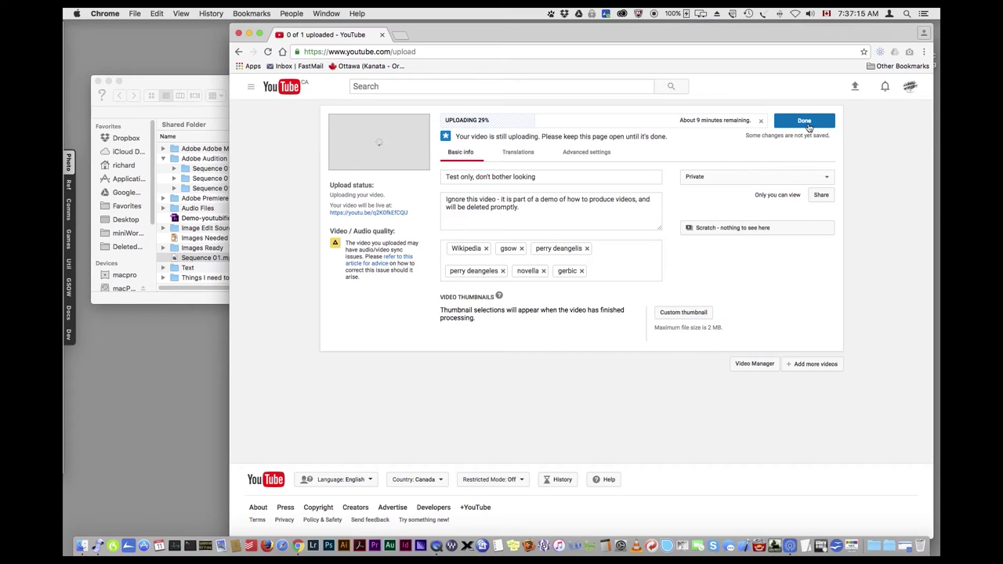
# - Save the video's details with Done and let the upload finish processing
pyautogui.click(808, 125)
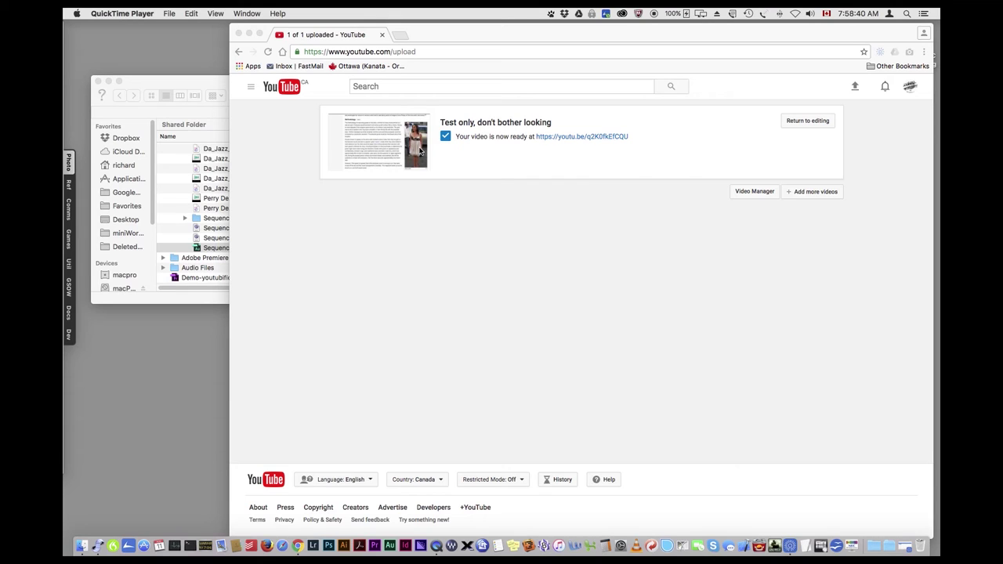
# - Make the first frame, showing two men, the video's thumbnail and save the changes
pyautogui.click(815, 123)
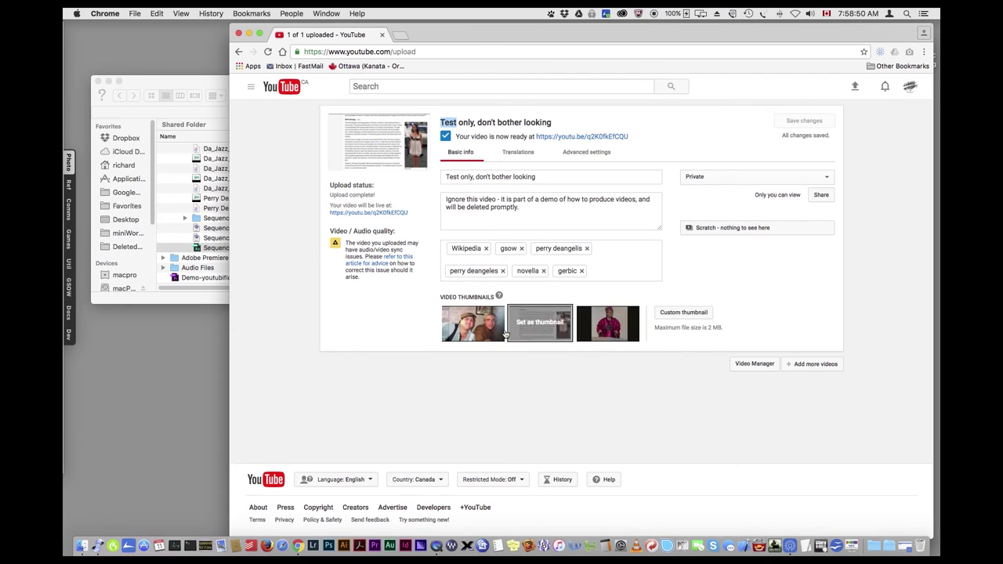
pyautogui.moveTo(625, 323)
pyautogui.moveTo(555, 326)
pyautogui.moveTo(491, 337)
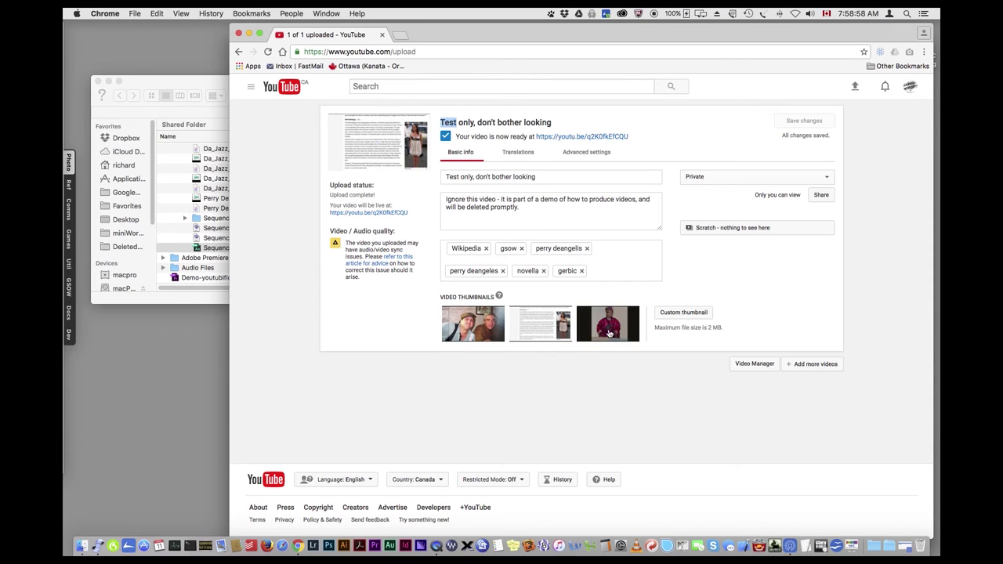
pyautogui.click(482, 333)
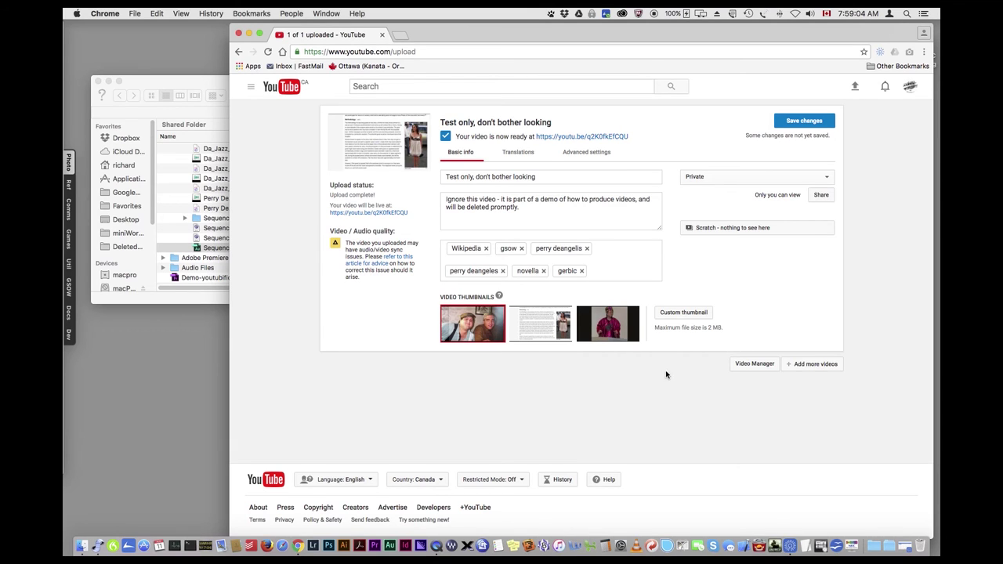
pyautogui.click(804, 121)
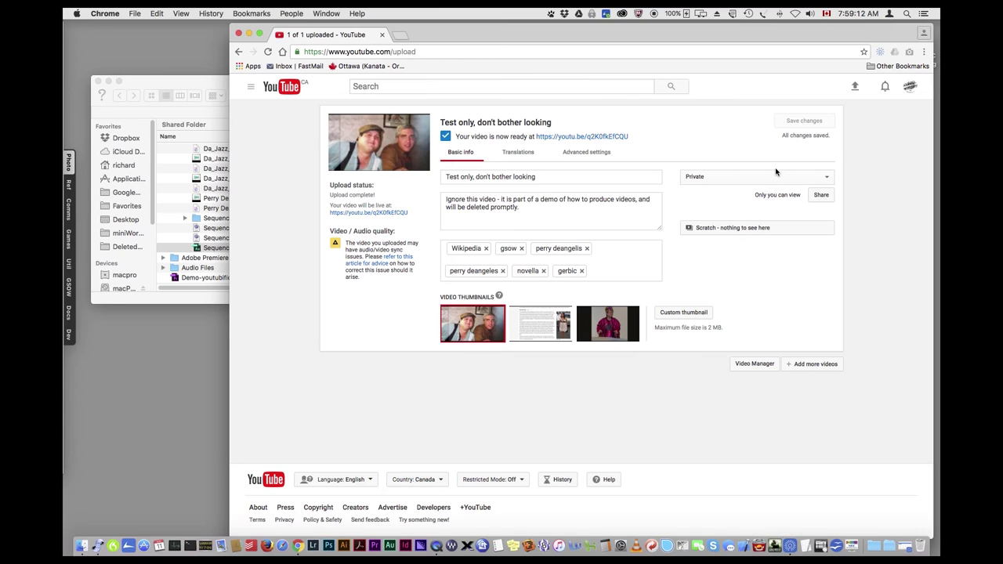
pyautogui.click(729, 180)
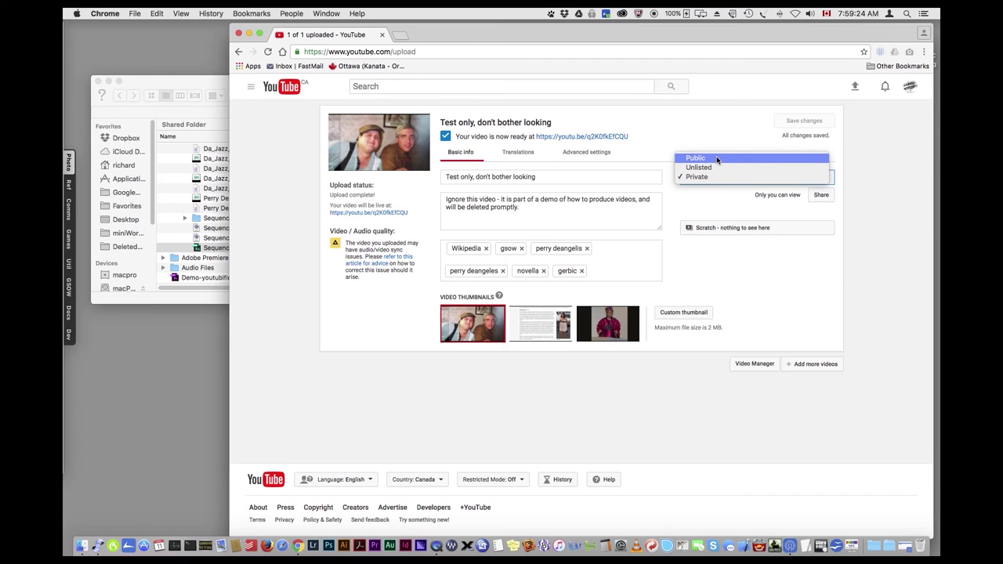
pyautogui.click(736, 134)
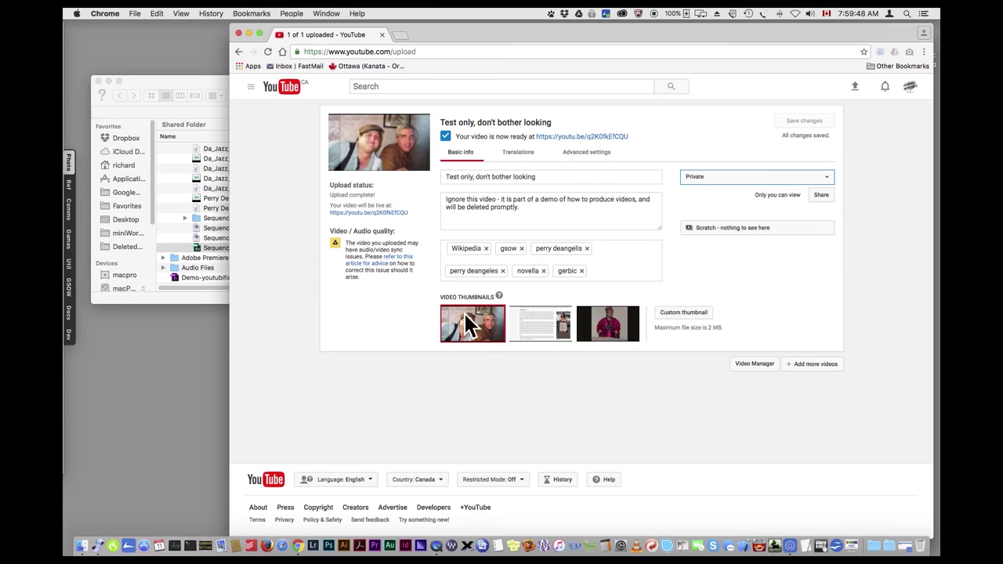
pyautogui.moveTo(589, 318)
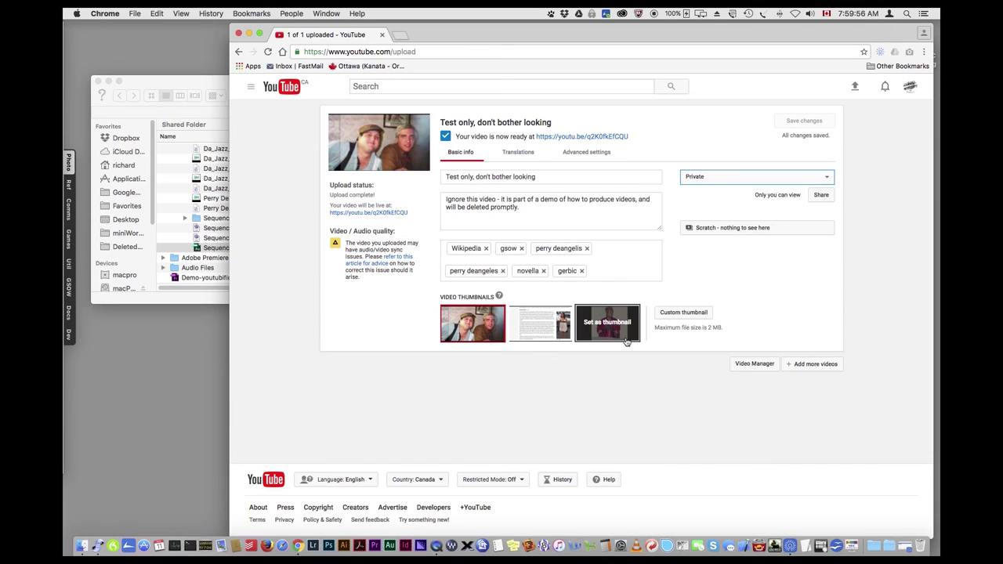
pyautogui.click(685, 314)
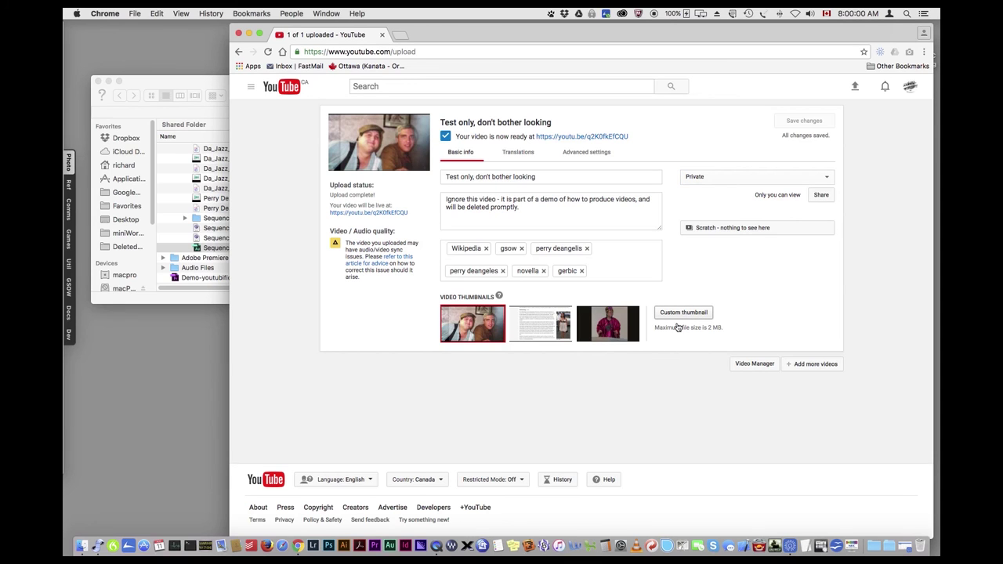
pyautogui.click(689, 316)
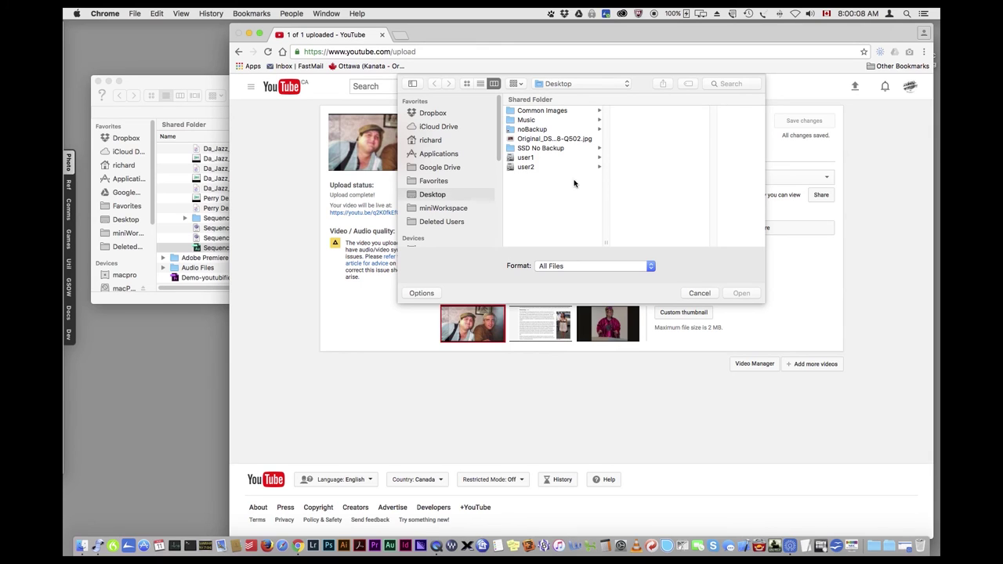
pyautogui.click(548, 113)
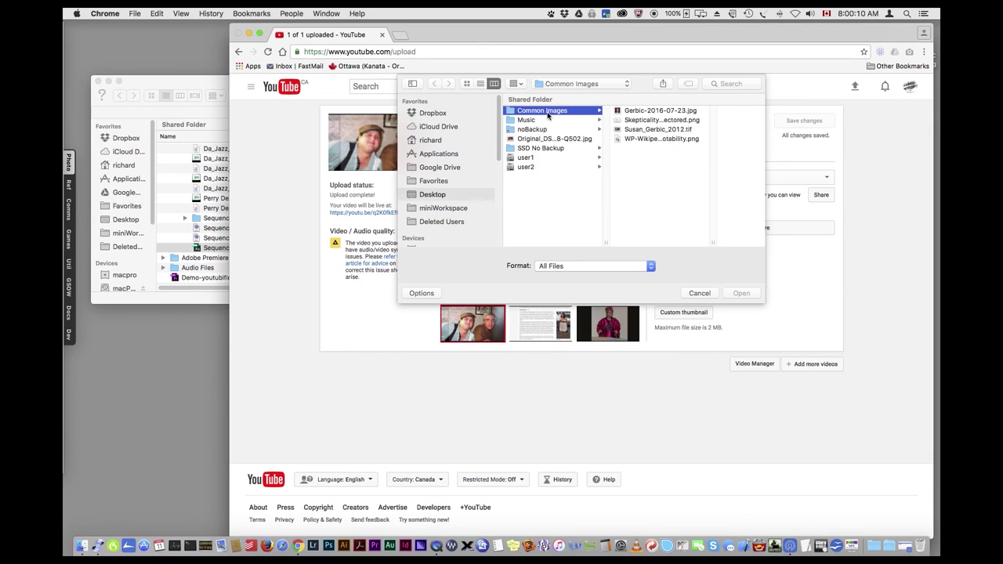
pyautogui.click(638, 110)
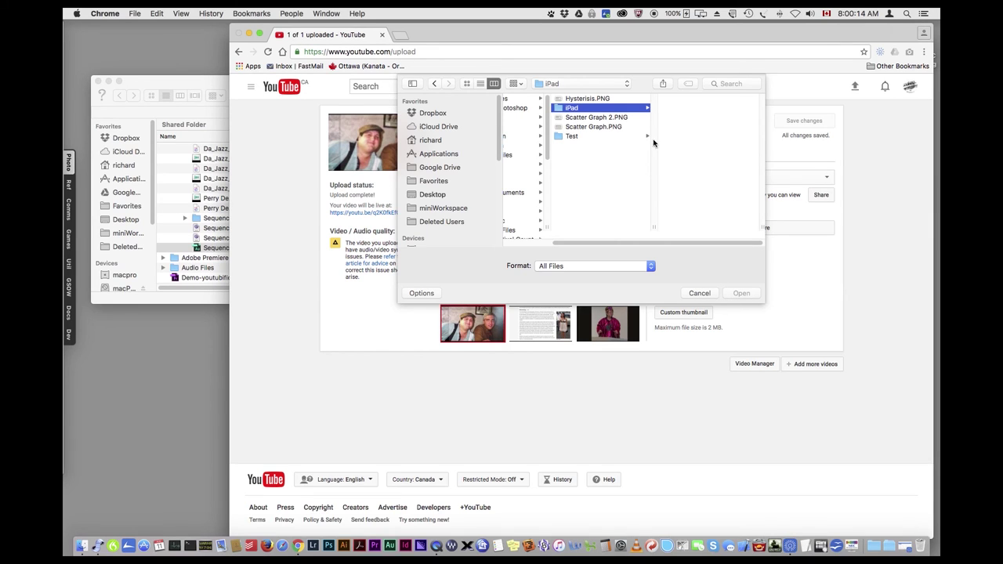
pyautogui.click(700, 293)
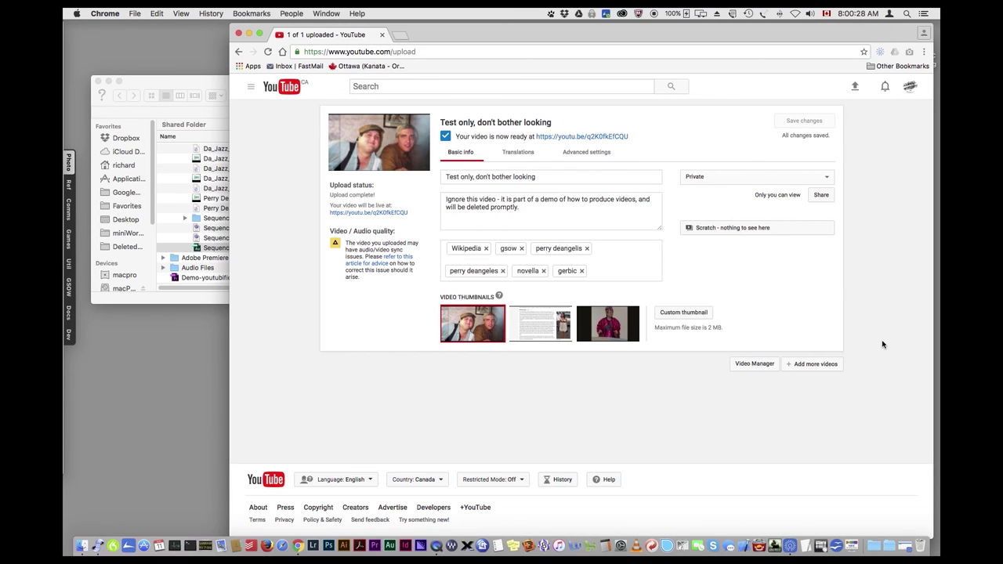
pyautogui.click(771, 182)
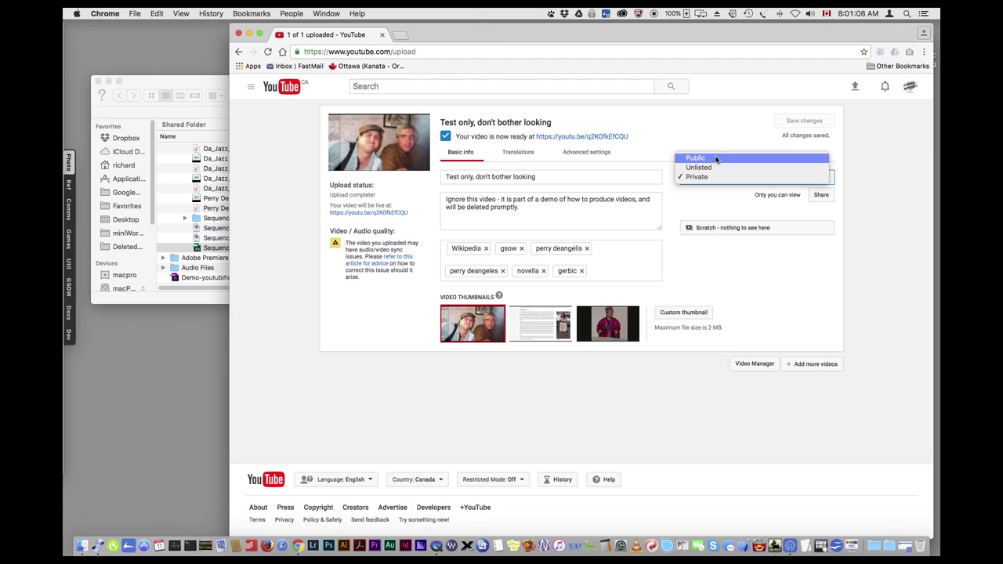
pyautogui.click(884, 157)
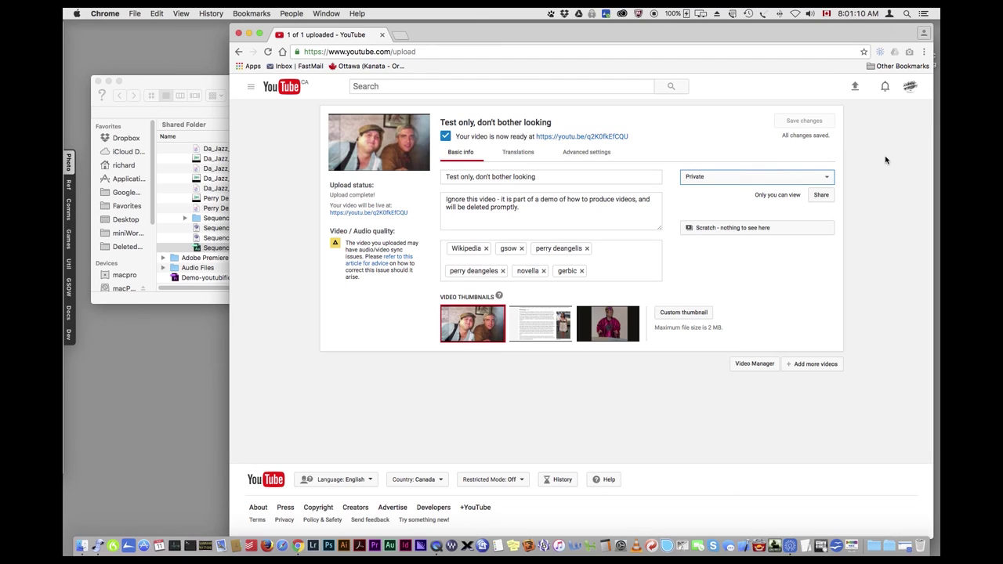